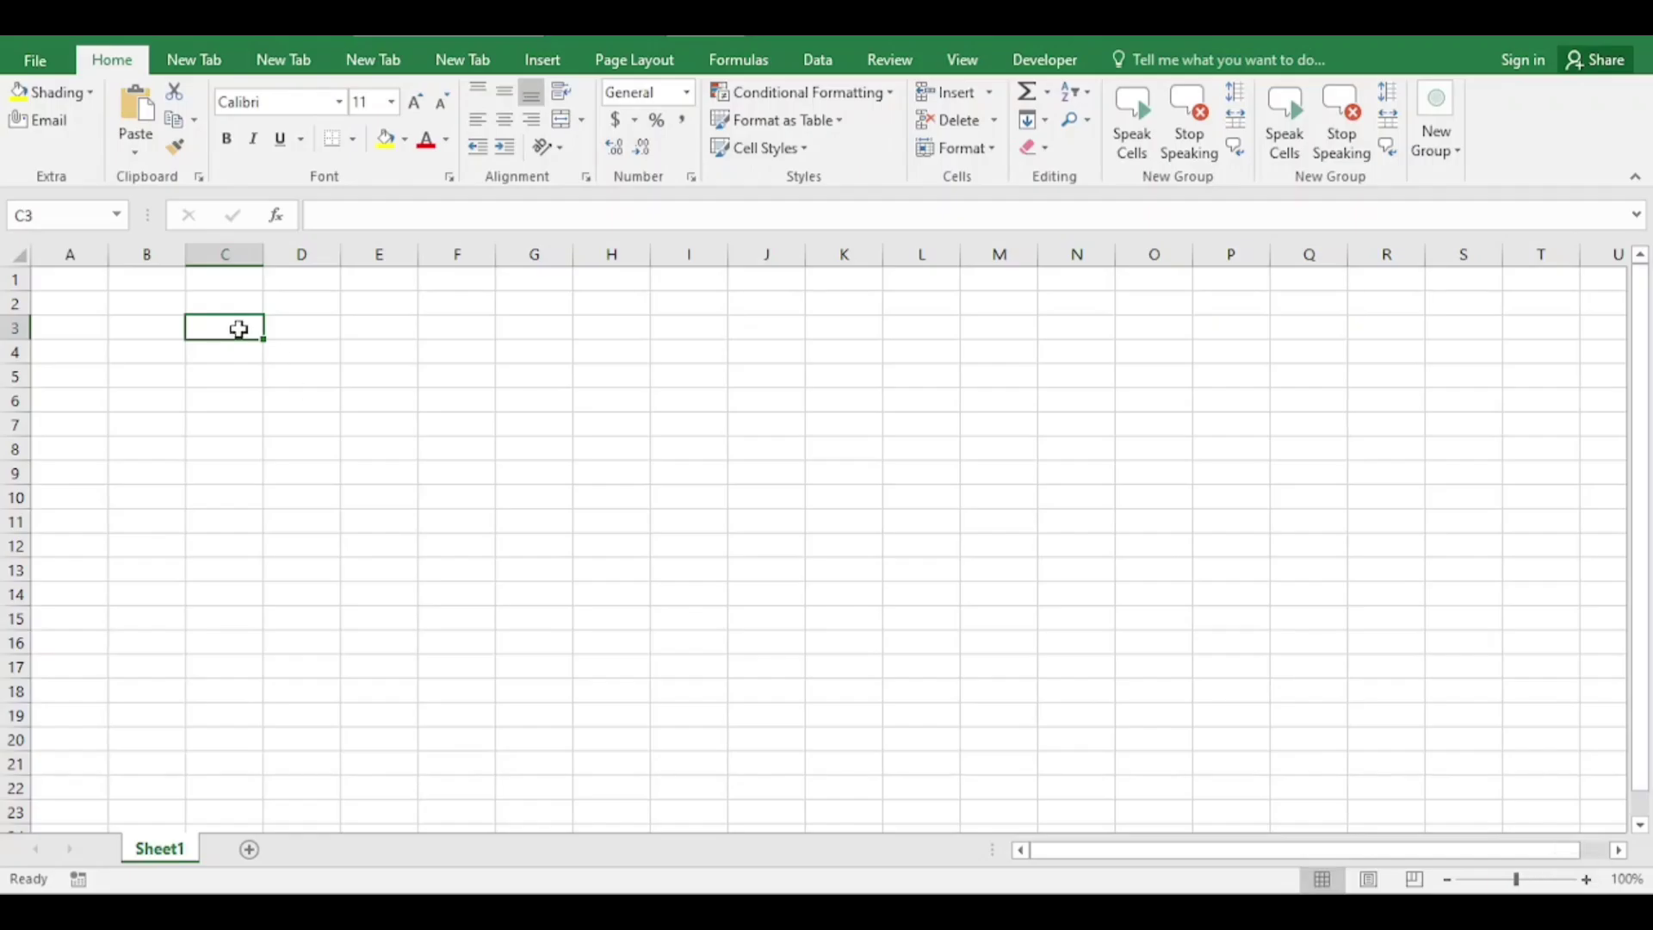
Enter the labels Student ID and Student Name in C3 and C4, autofitting column C.
type("Student ID")
key("Return")
type("S")
key("Return")
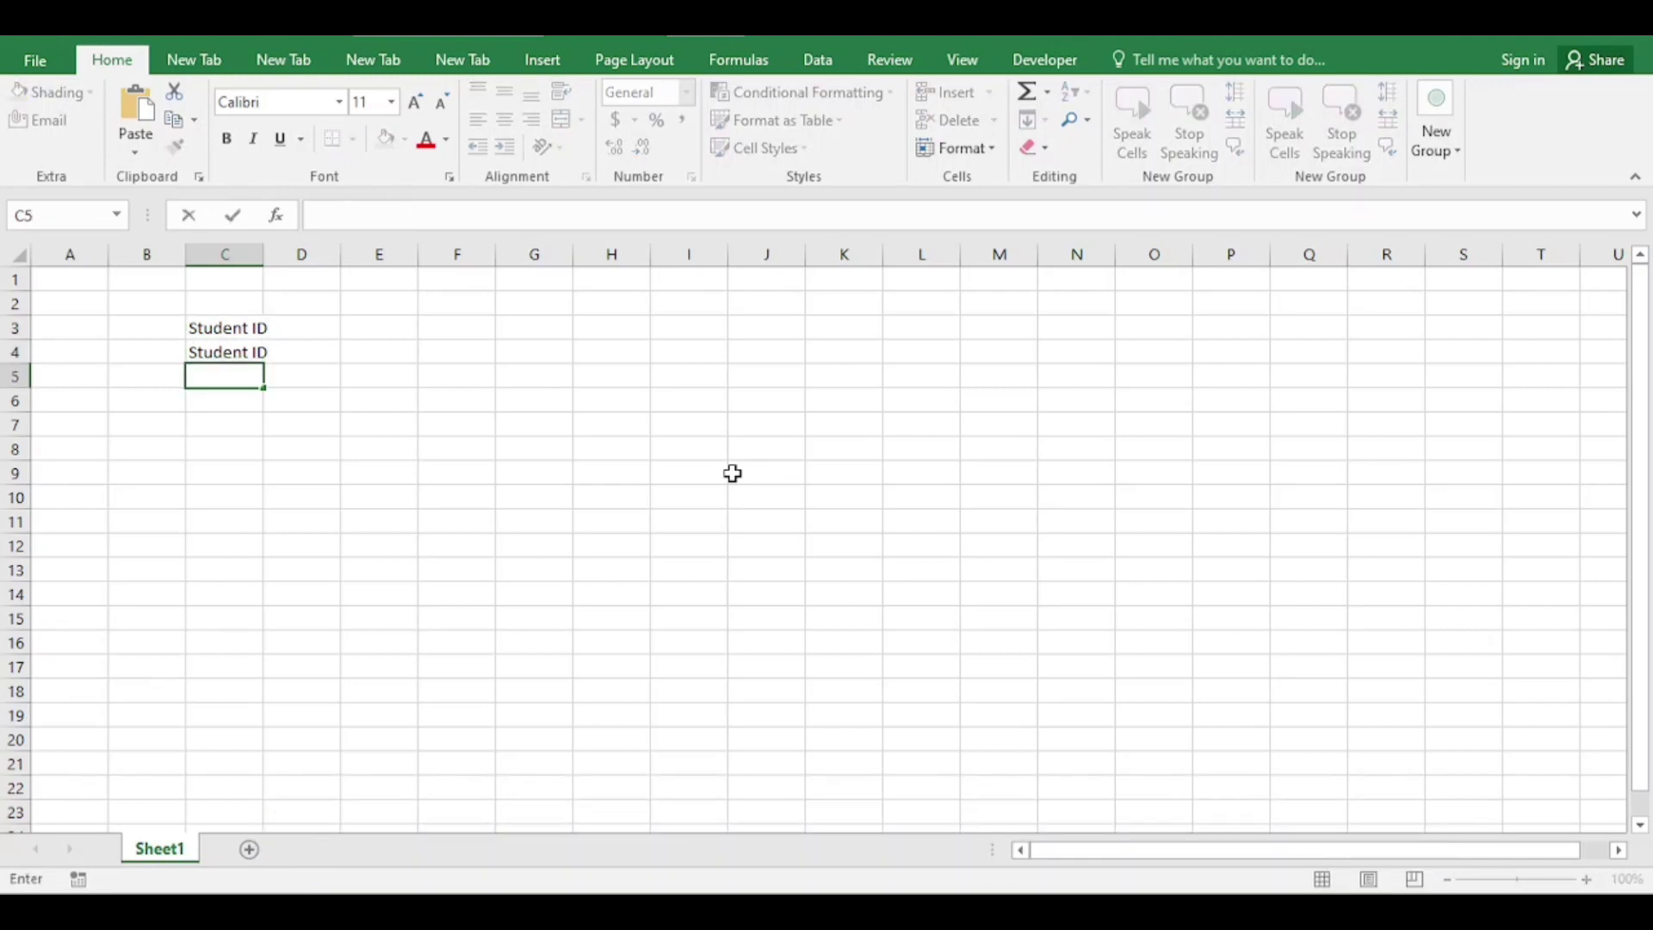
key("Up")
double_click(271, 262)
double_click(259, 352)
key("BackSpace")
key("BackSpace")
type("Name")
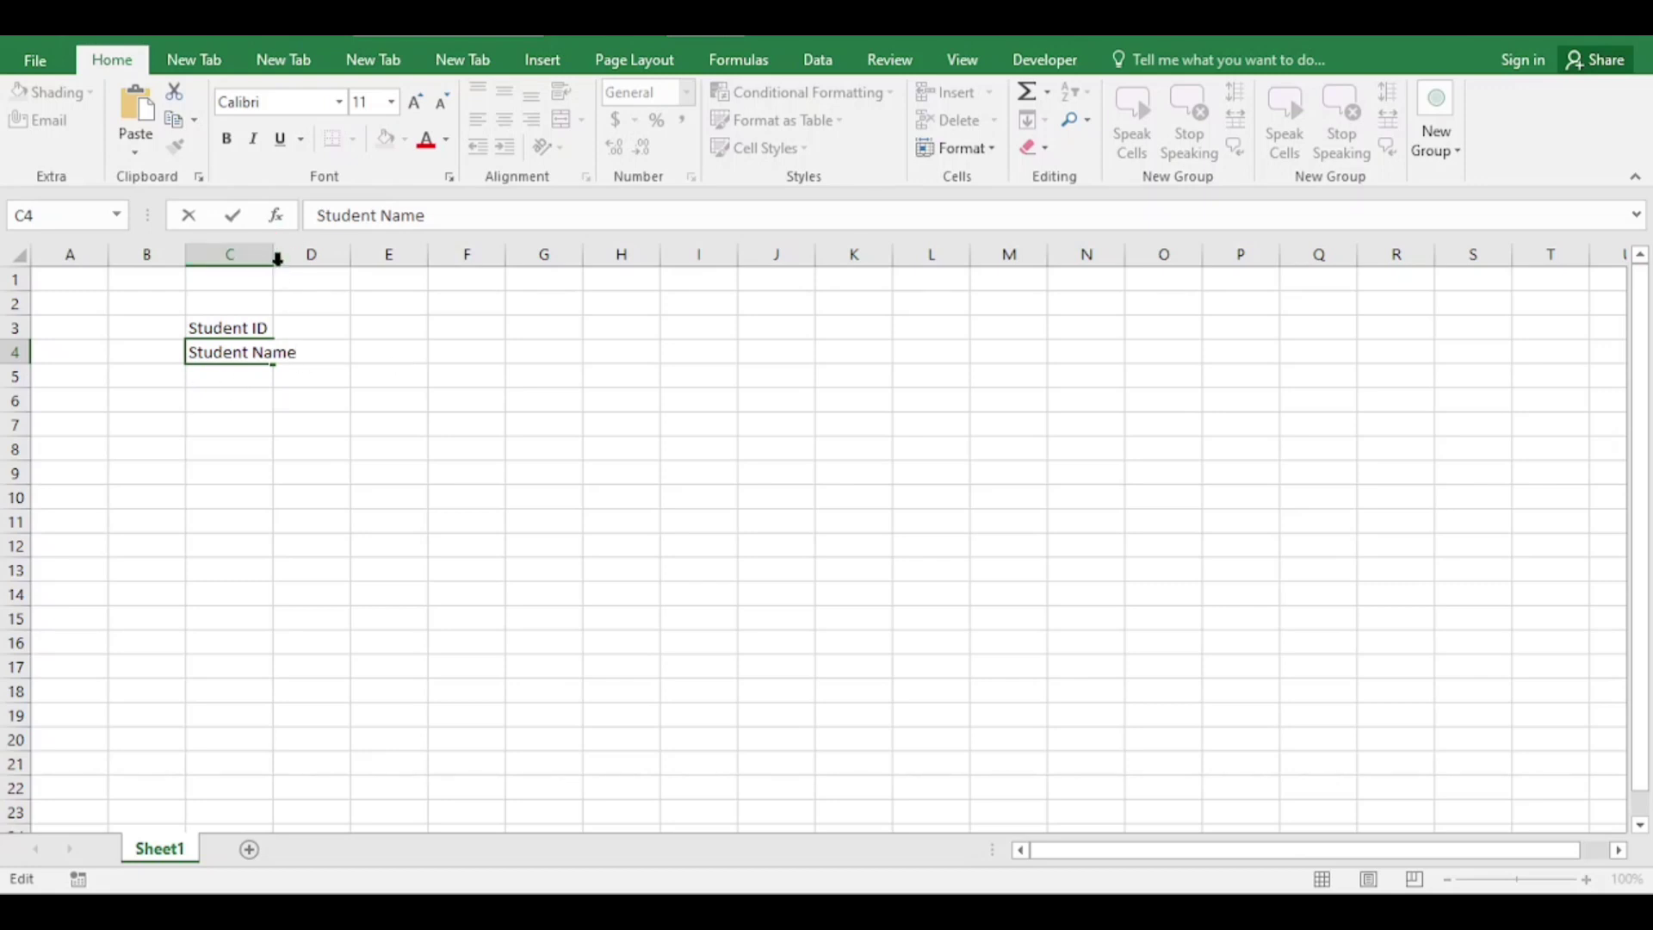
Widen column C and add the Class, Gender and Contact No labels beneath.
left_click_drag(277, 259, 307, 664)
key("Return")
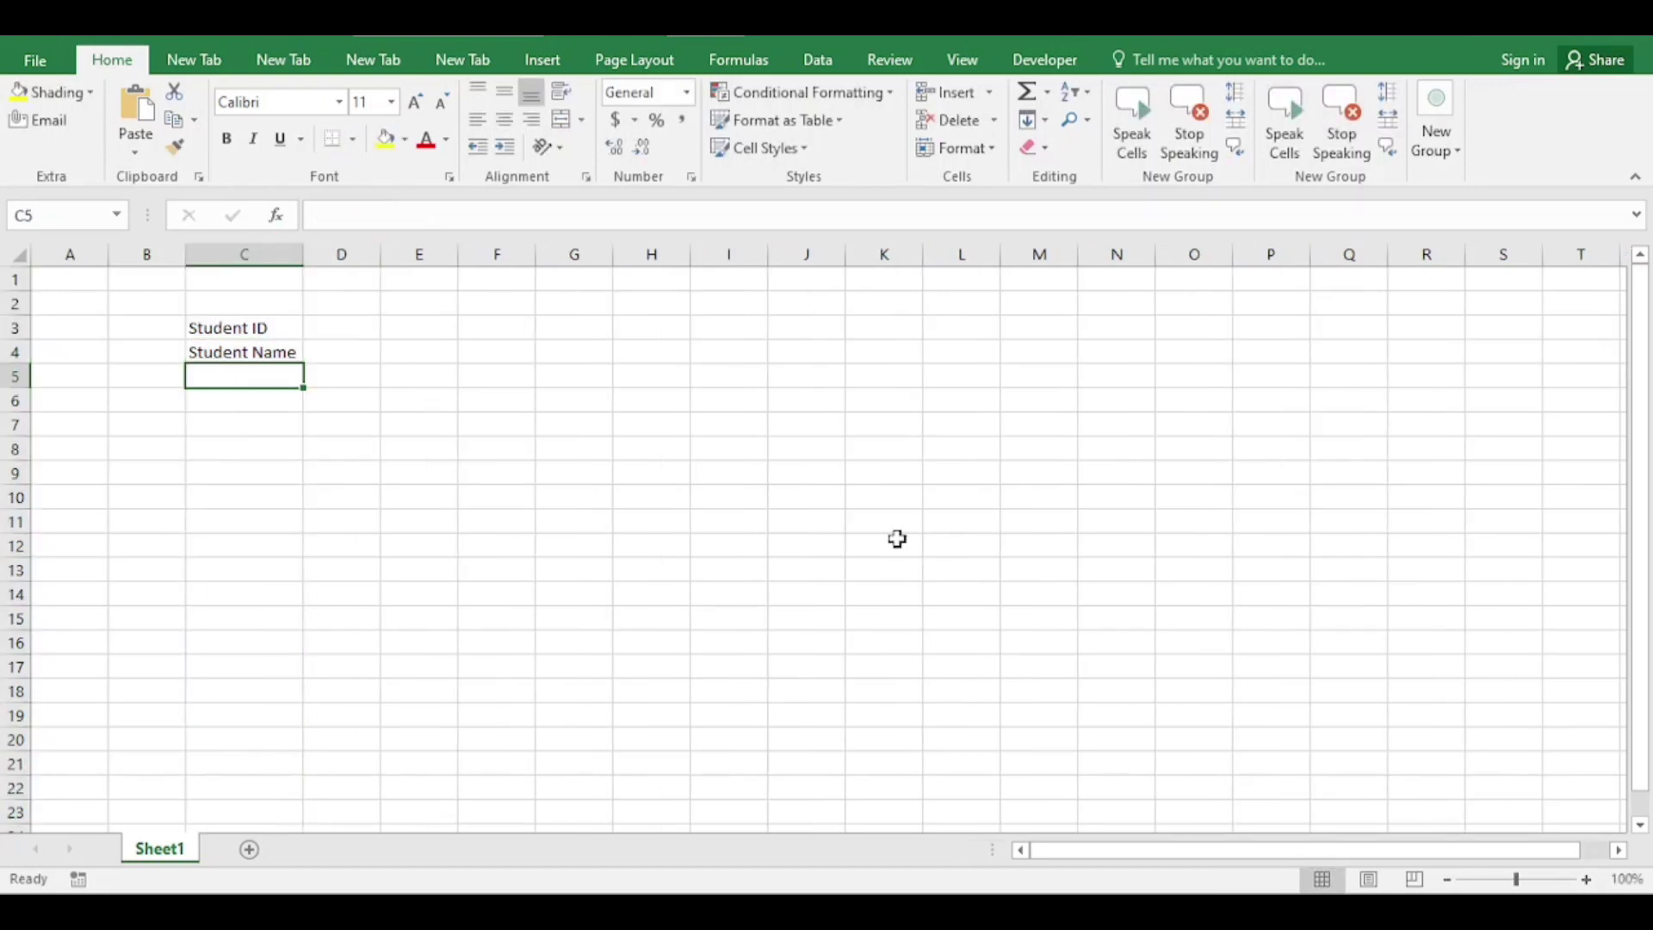
type("Class")
key("Return")
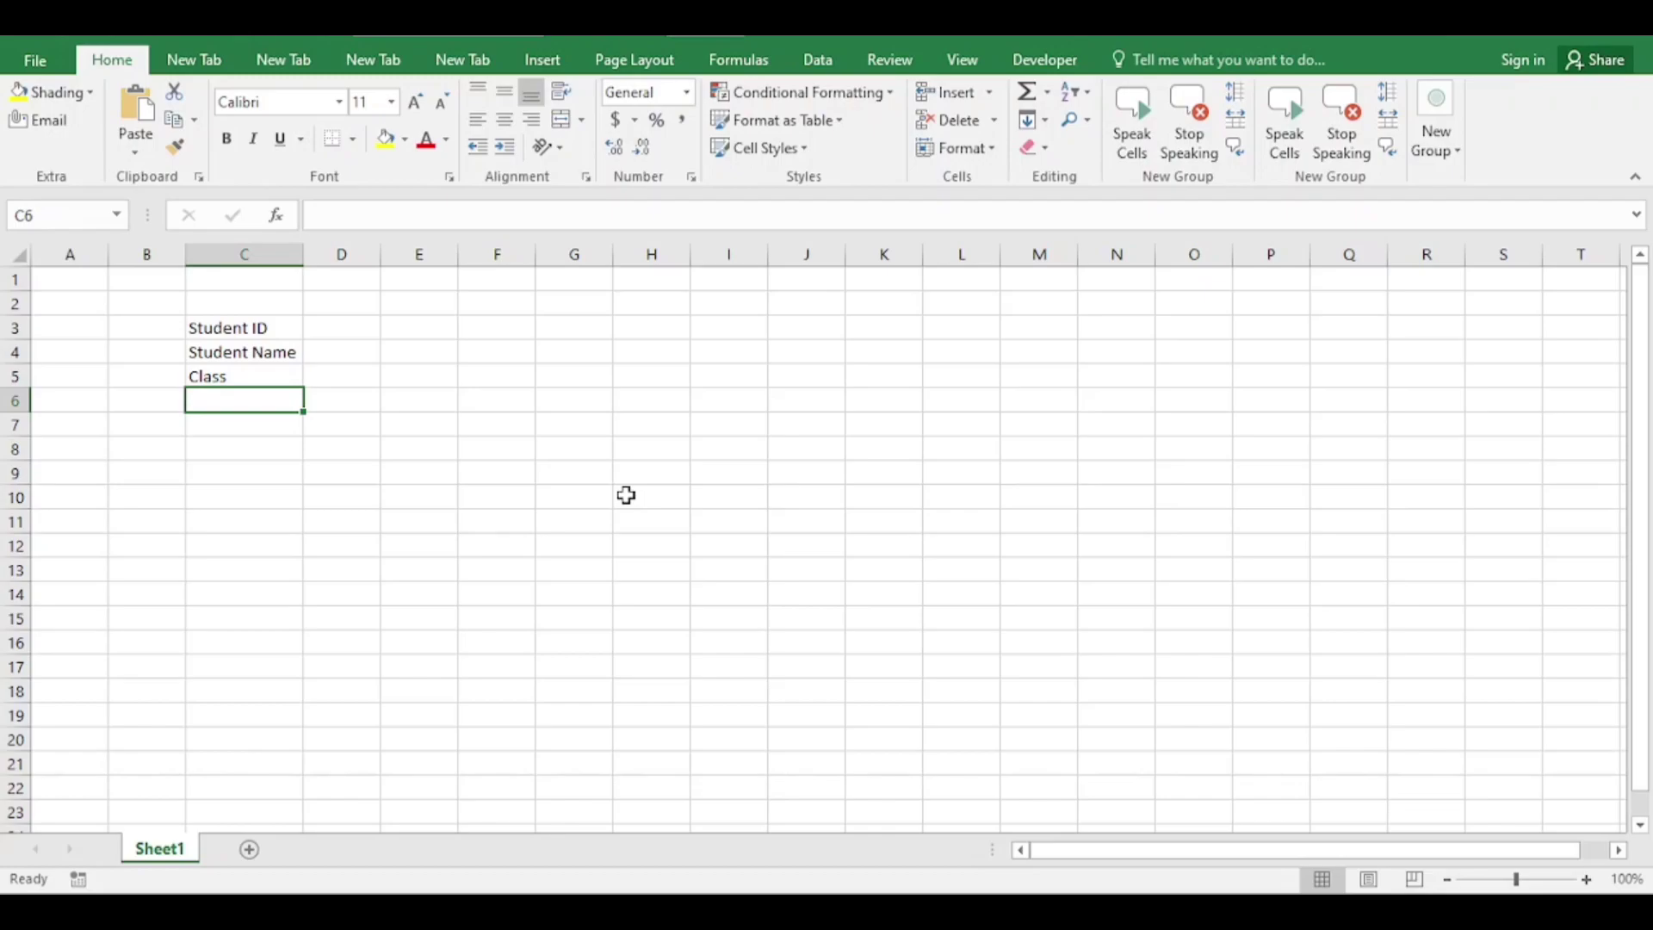
type("Gender")
key("Return")
type("Contact No")
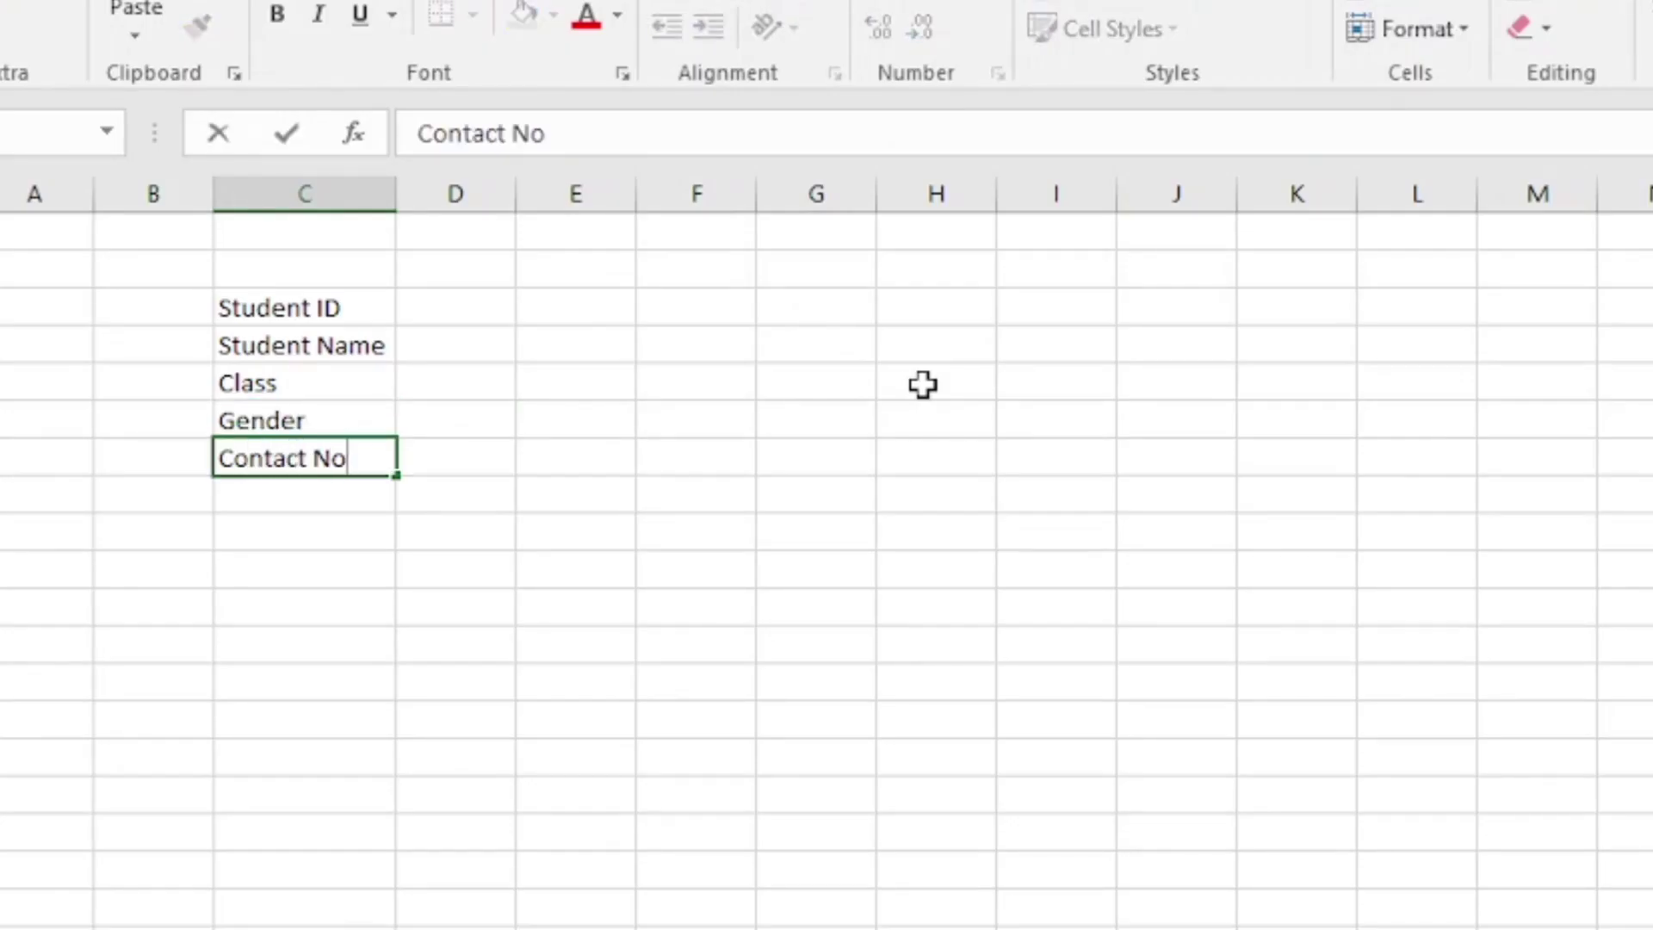
Enlarge the font of the C3:C7 labels and merge D3:H3 into one cell.
mouse_move(284, 307)
left_mouse_down()
mouse_move(417, 462)
mouse_move(362, 458)
left_mouse_up()
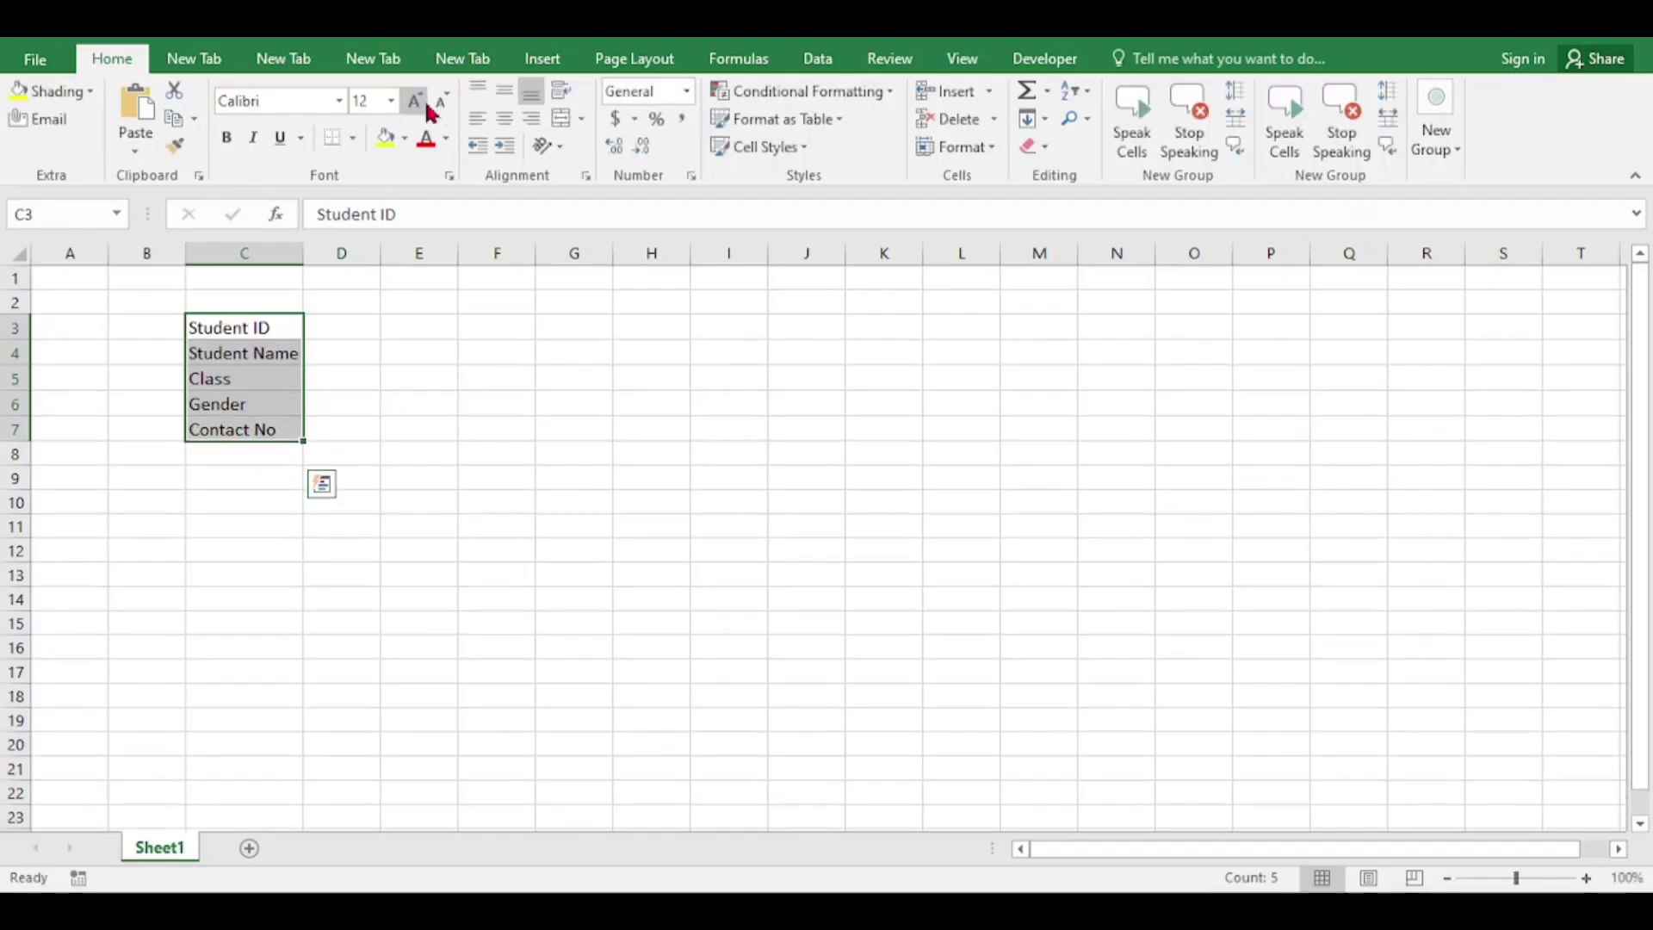
left_click(430, 110)
left_click_drag(404, 347, 723, 347)
left_click(583, 131)
left_click(594, 171)
Merge D4:H4 and D5:H5 into single entry cells.
left_click_drag(432, 399, 750, 385)
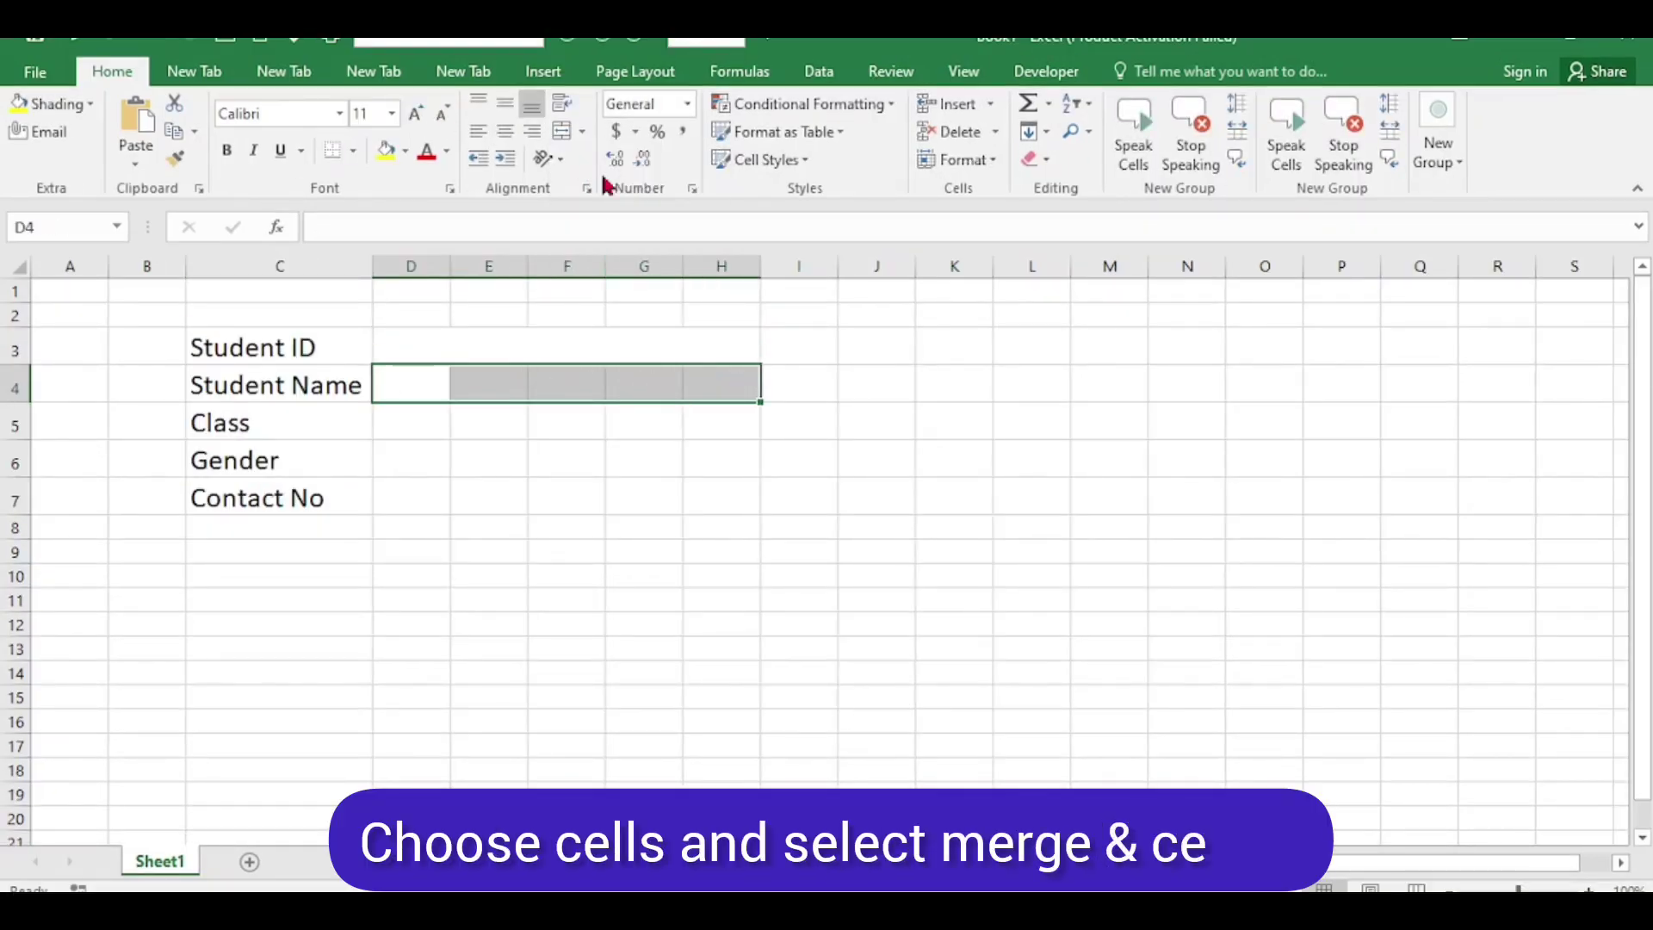
left_click(583, 131)
left_click(594, 164)
left_click(583, 131)
left_click(599, 164)
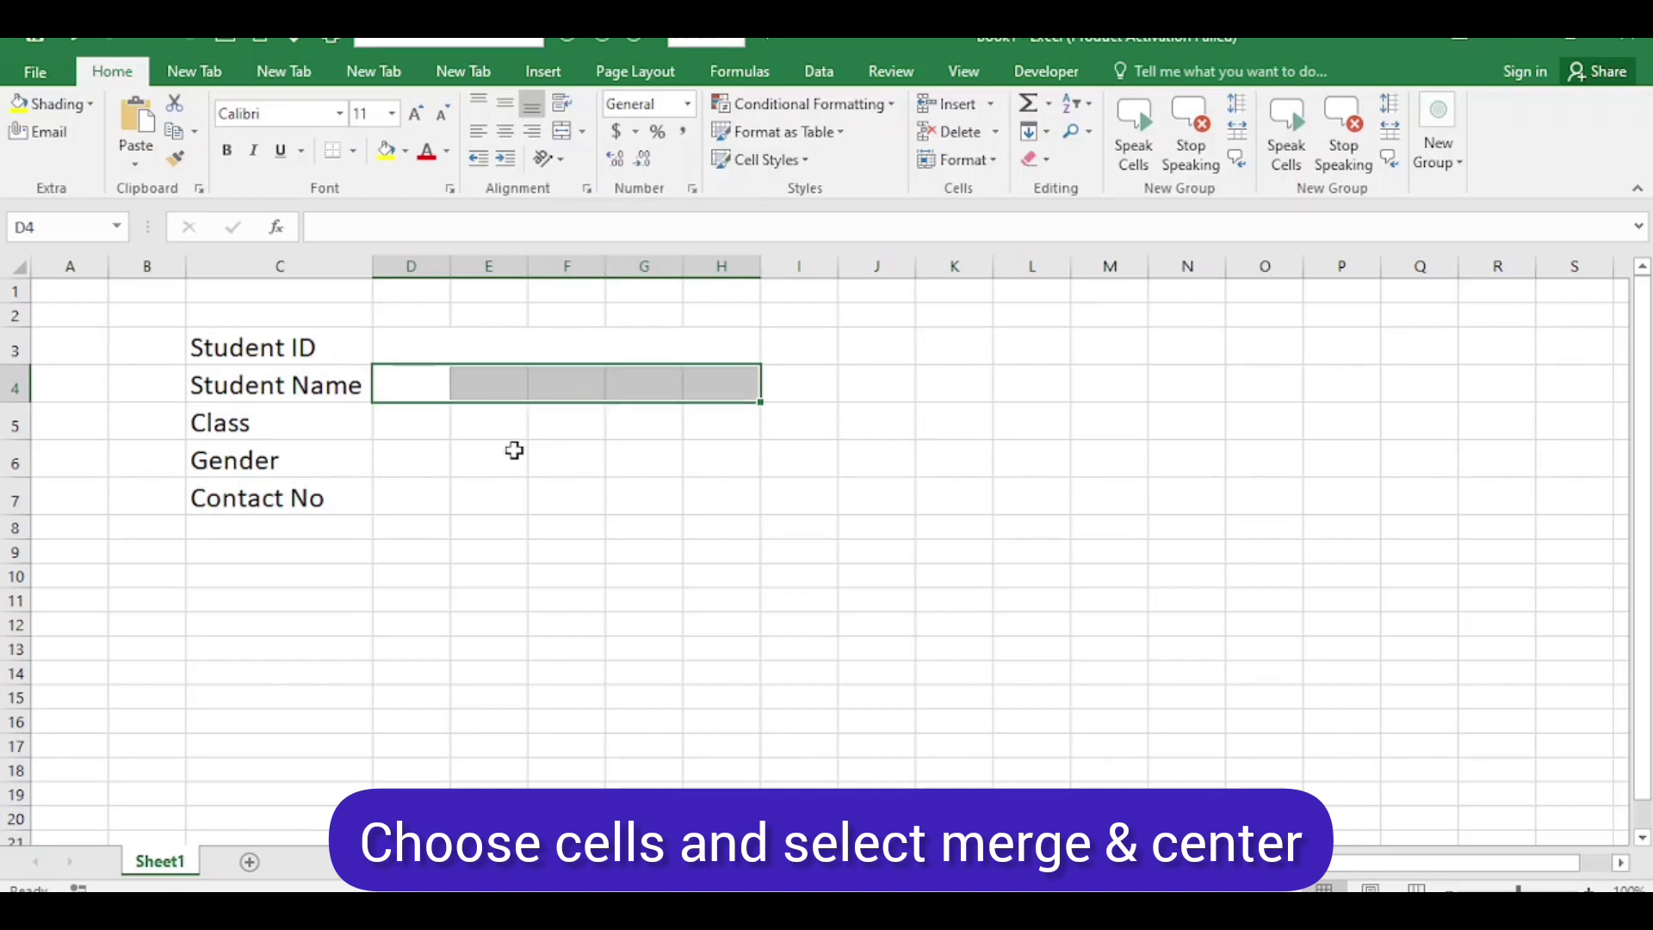
left_click_drag(411, 430, 709, 431)
left_click(583, 131)
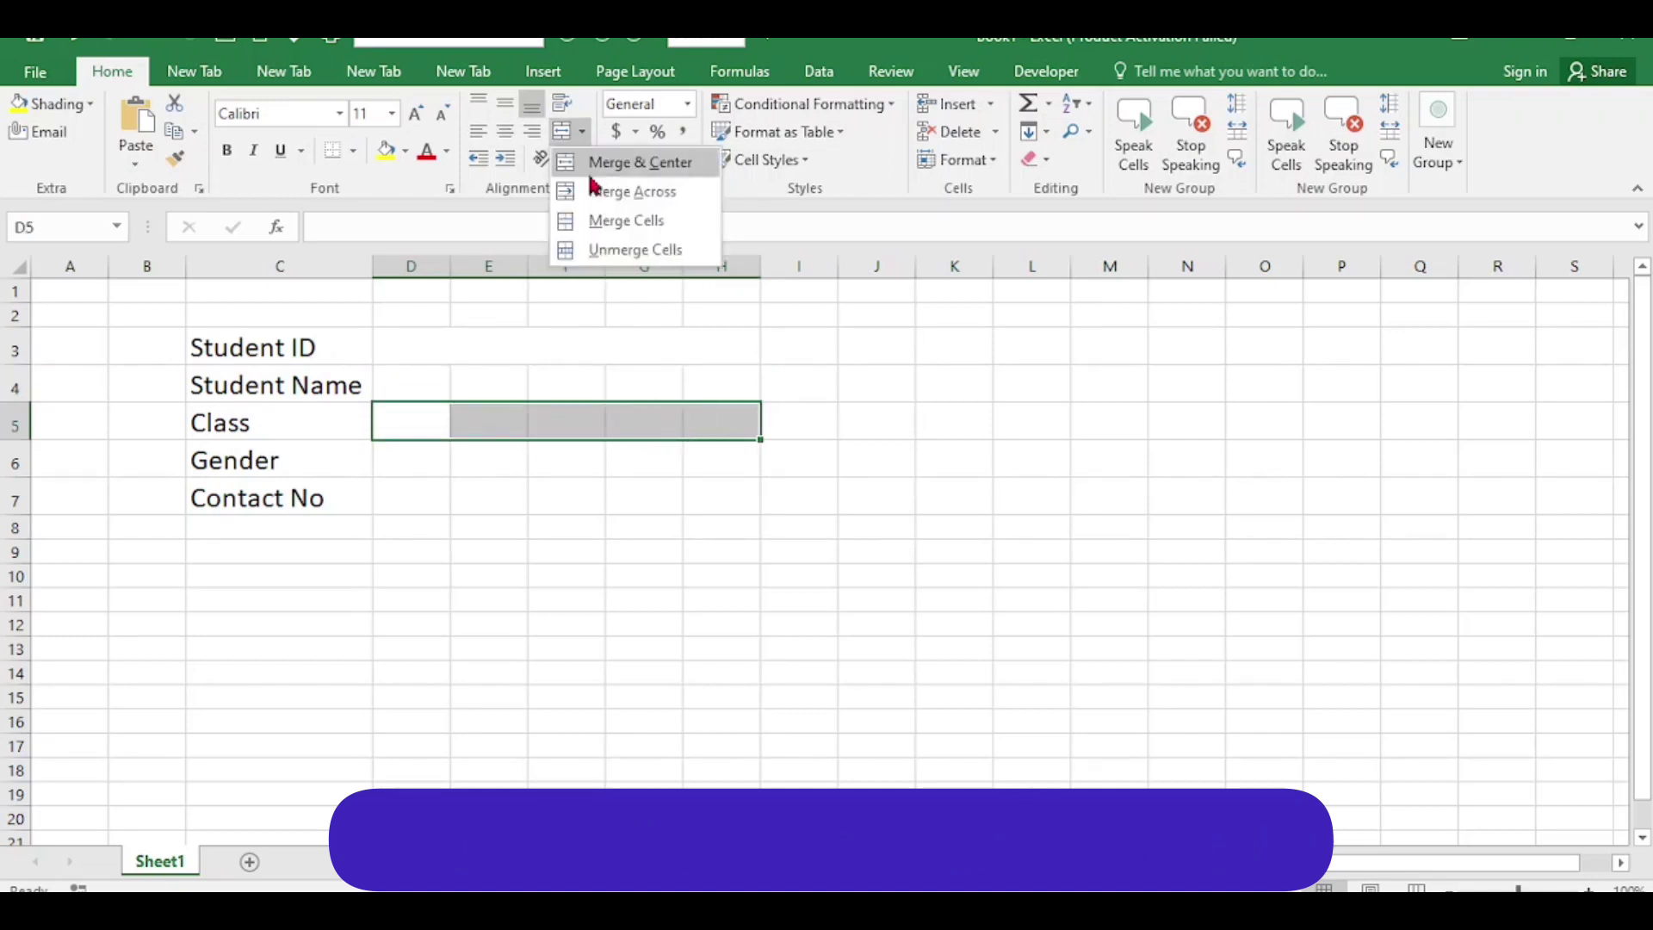
left_click(594, 170)
Merge D6:H6 and D7:H7, then re-merge D4:H4 beside Student Name.
left_click_drag(411, 460, 714, 458)
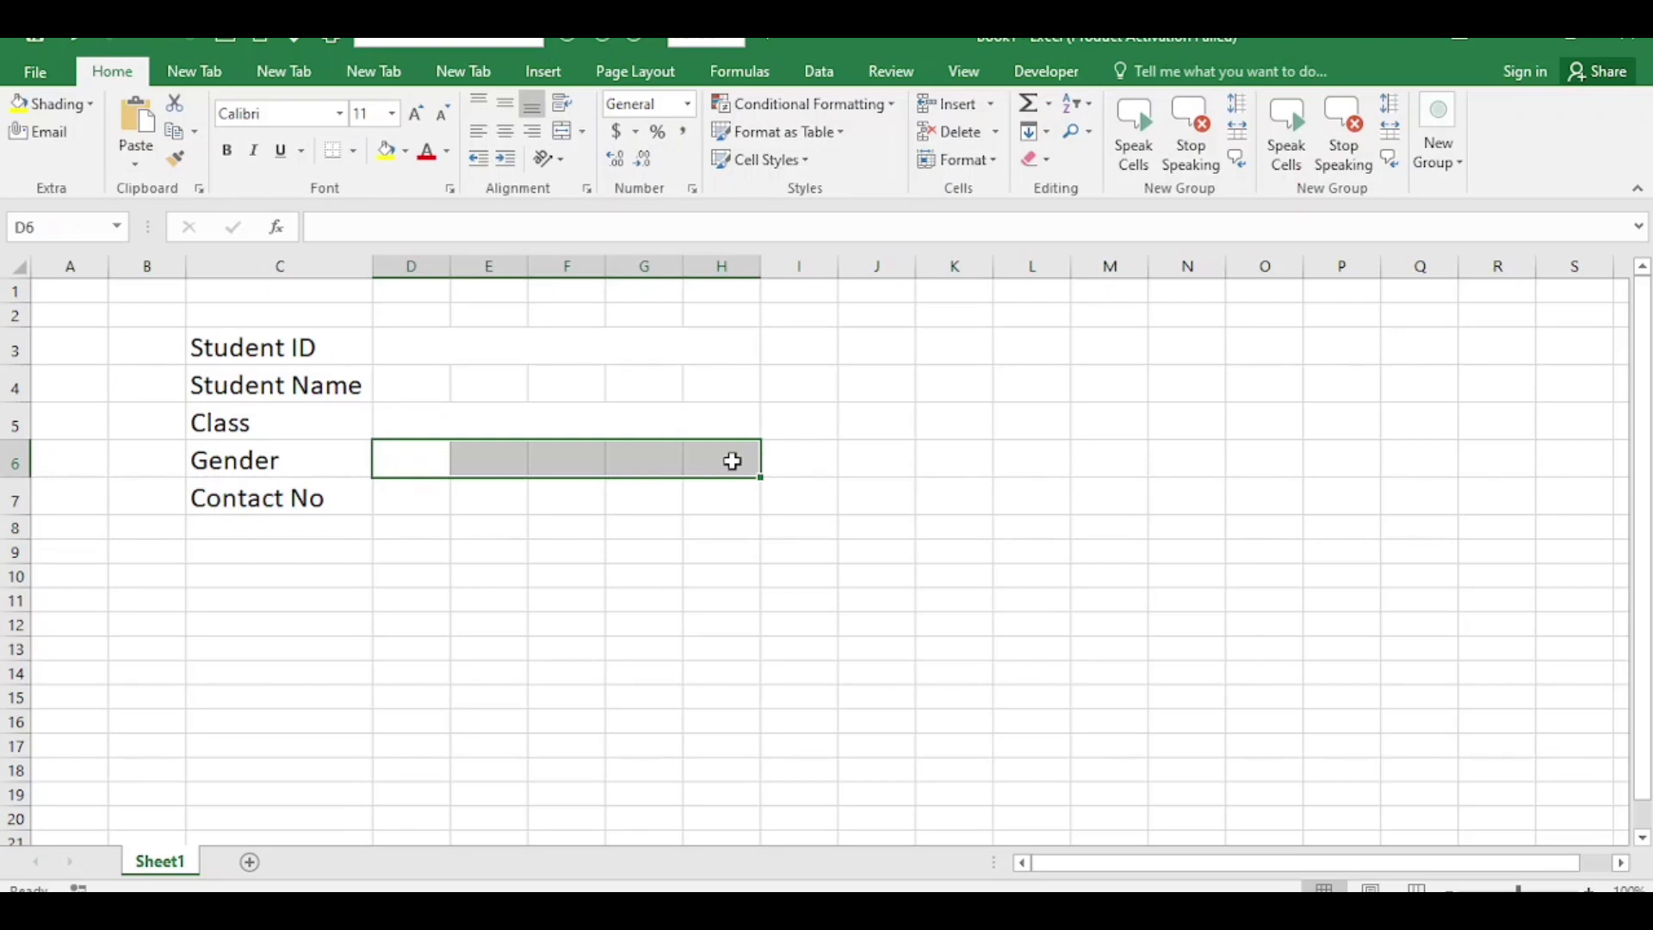
left_click(583, 131)
left_click(625, 164)
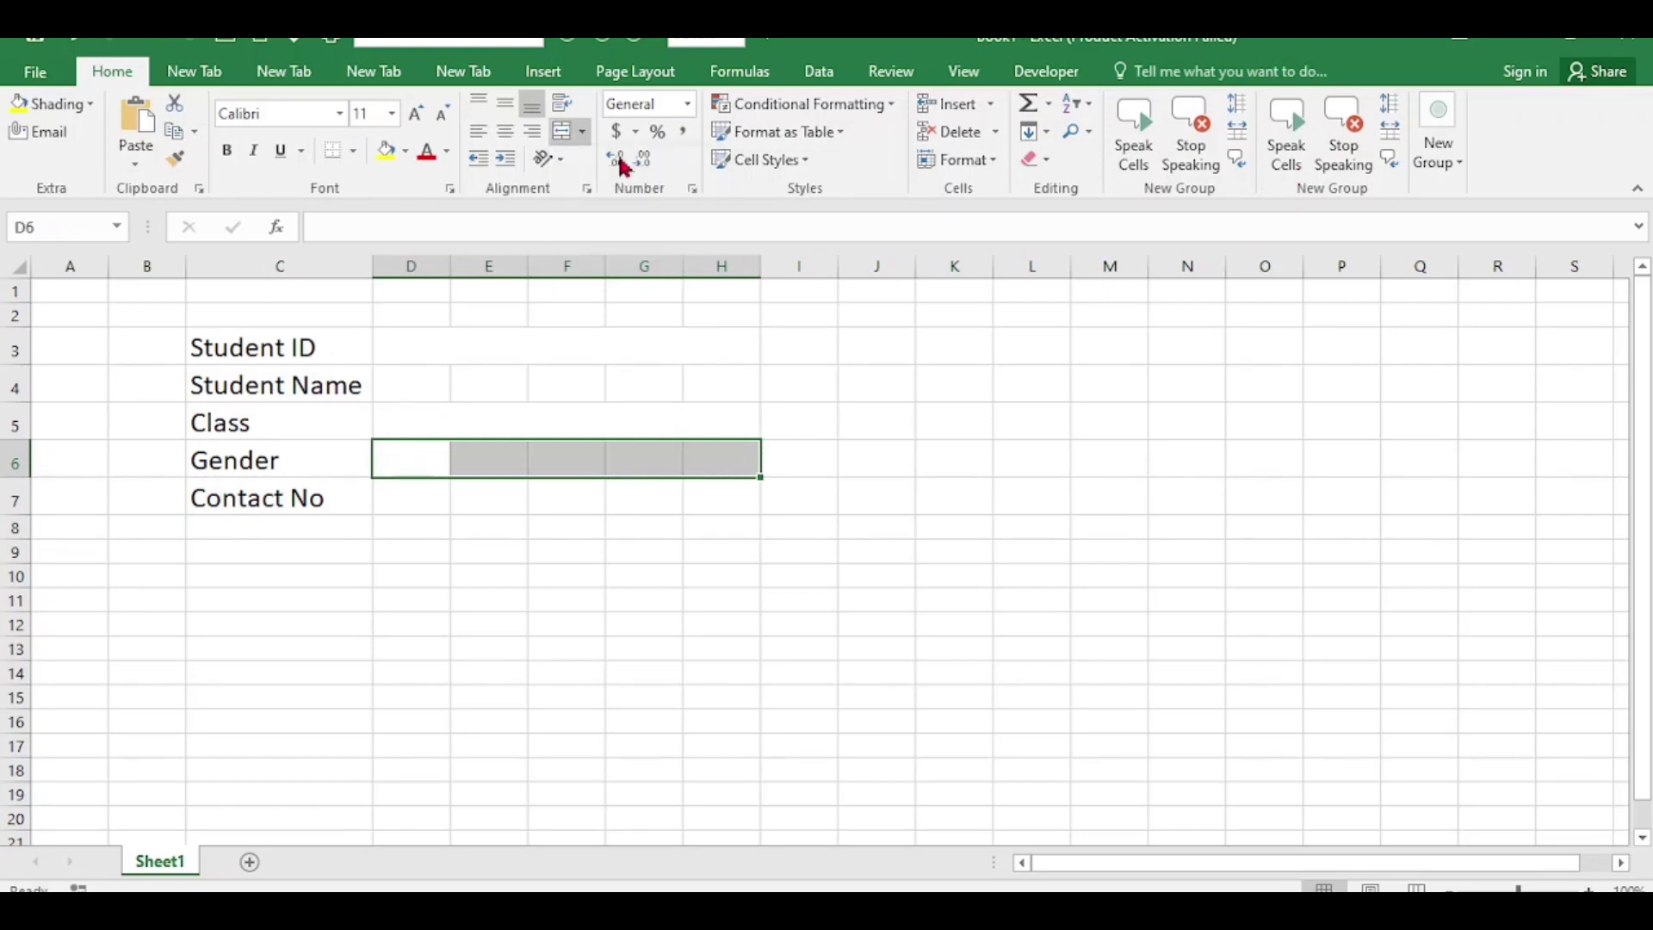
left_click_drag(399, 496, 713, 505)
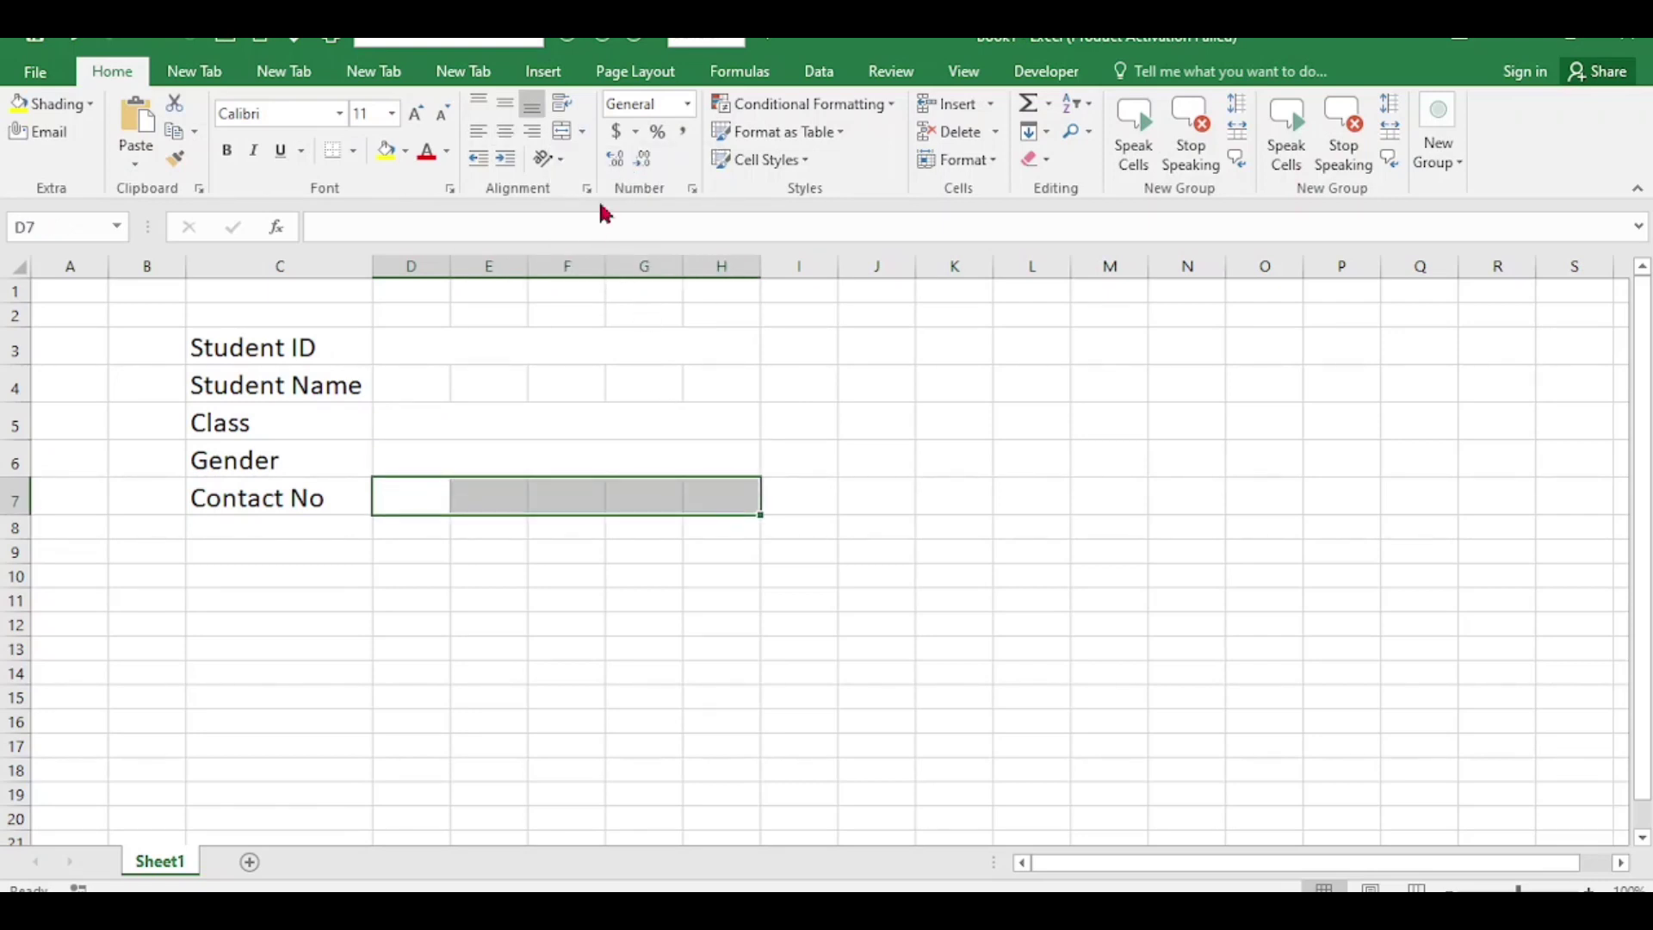
left_click(583, 131)
left_click(600, 164)
left_click_drag(392, 383, 720, 379)
left_click(583, 131)
left_click(600, 161)
left_click(472, 344)
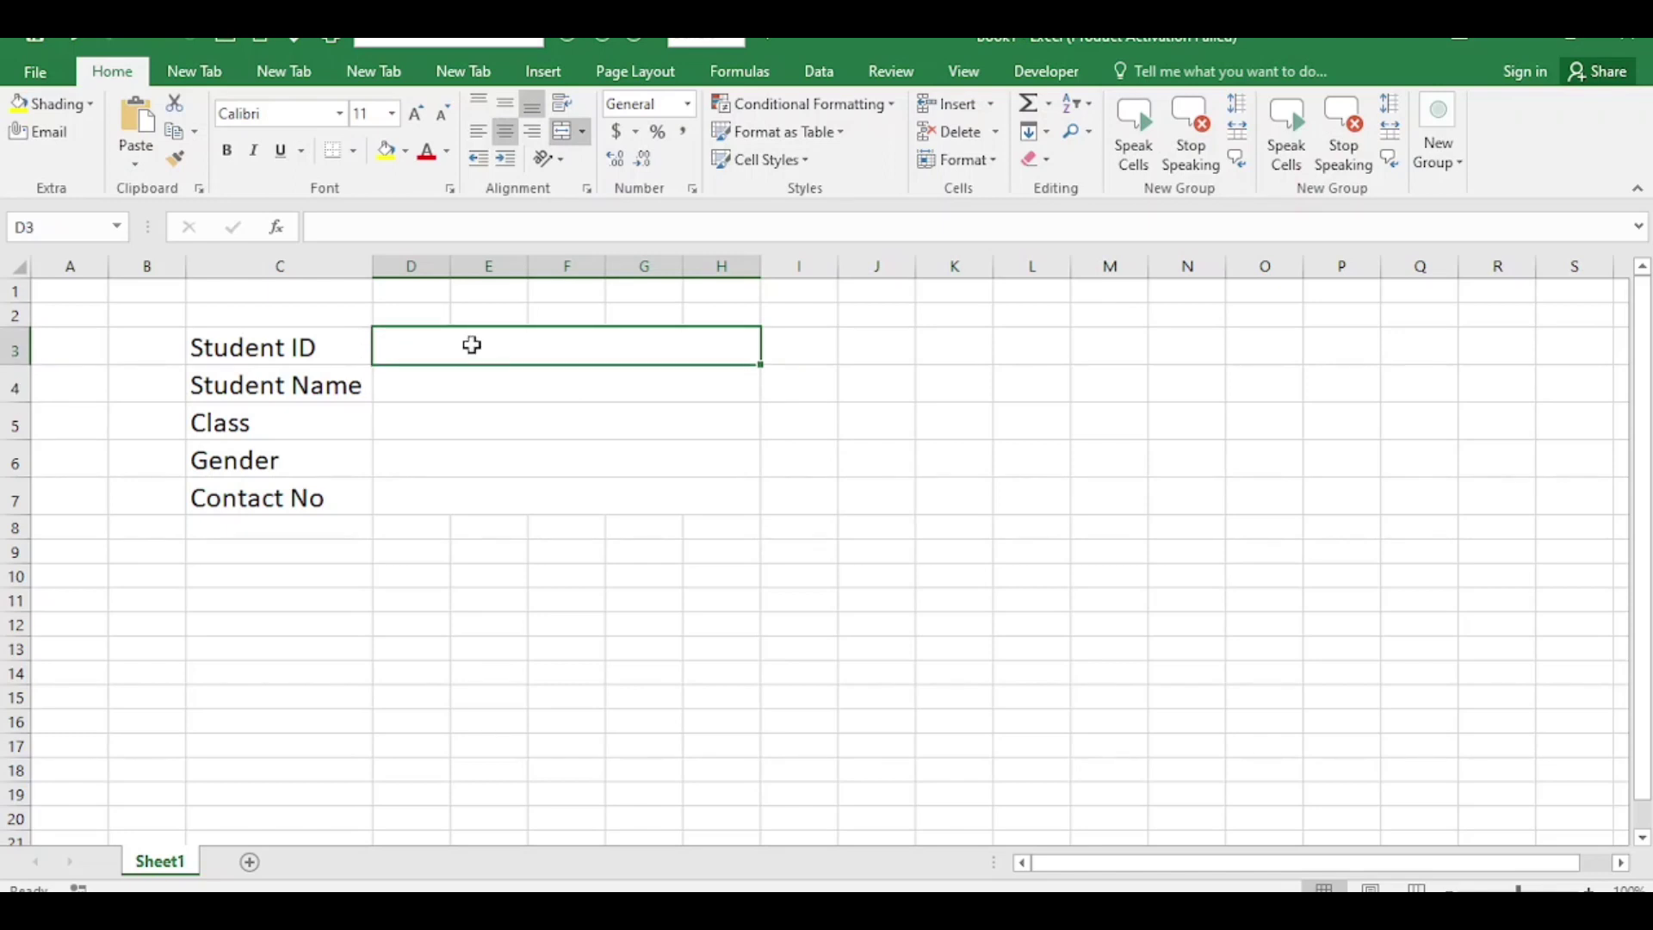
Apply borders to the Student ID, Student Name, Class, Gender and Contact No entry cells.
left_click(353, 150)
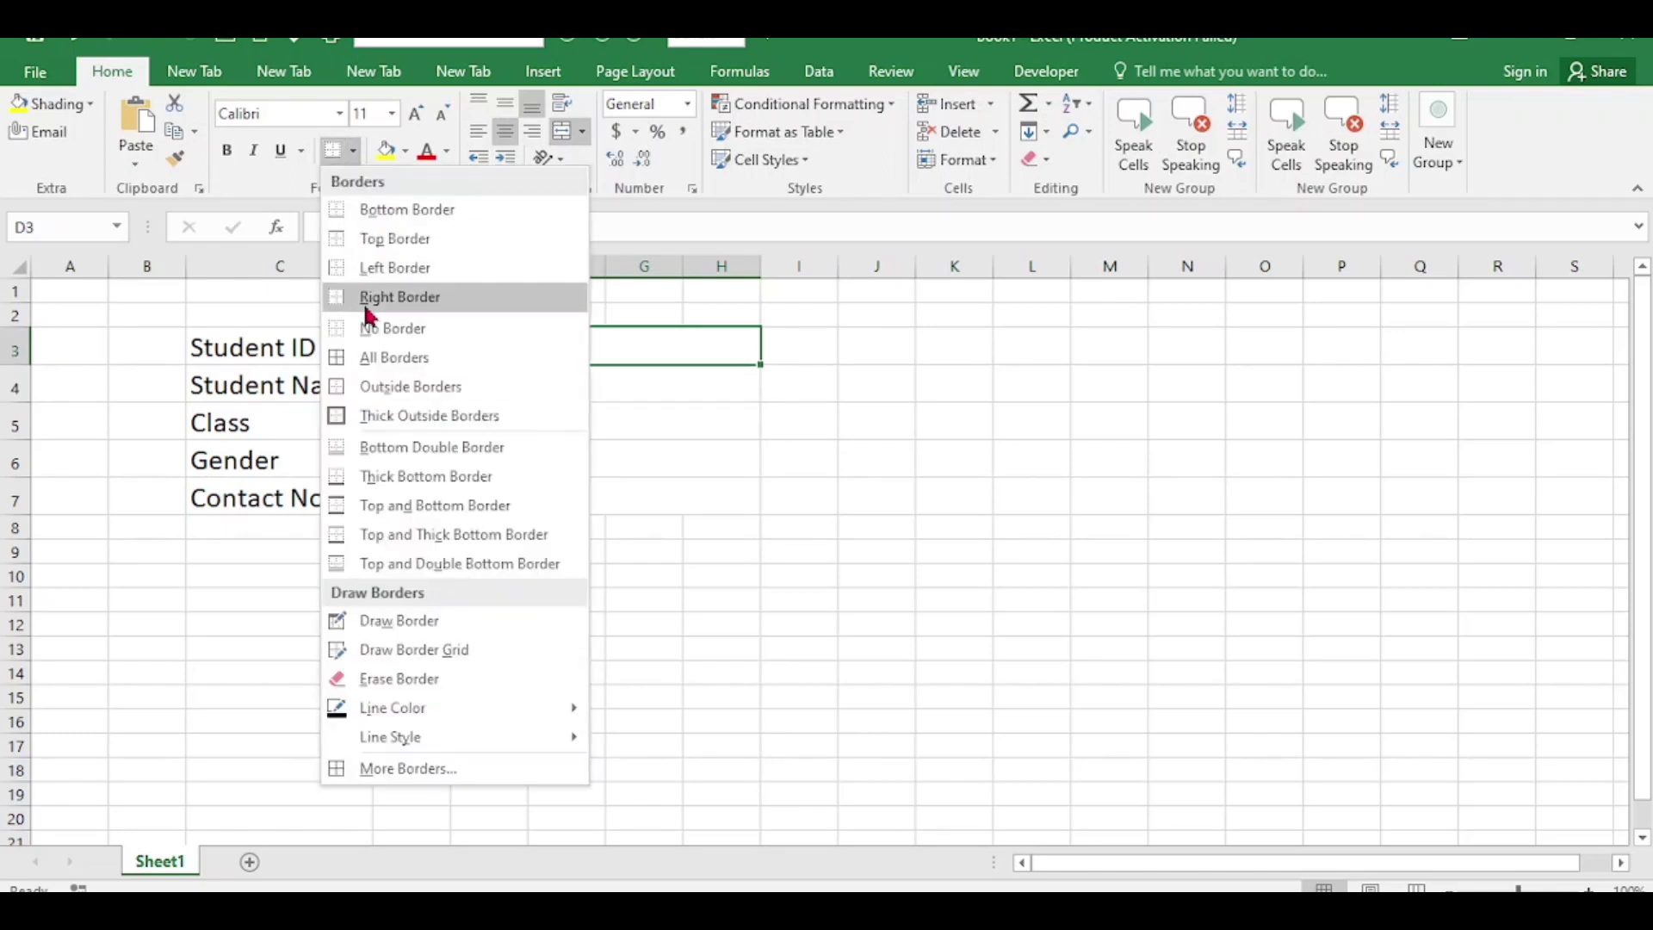
left_click(435, 355)
left_click(442, 379)
left_click(334, 152)
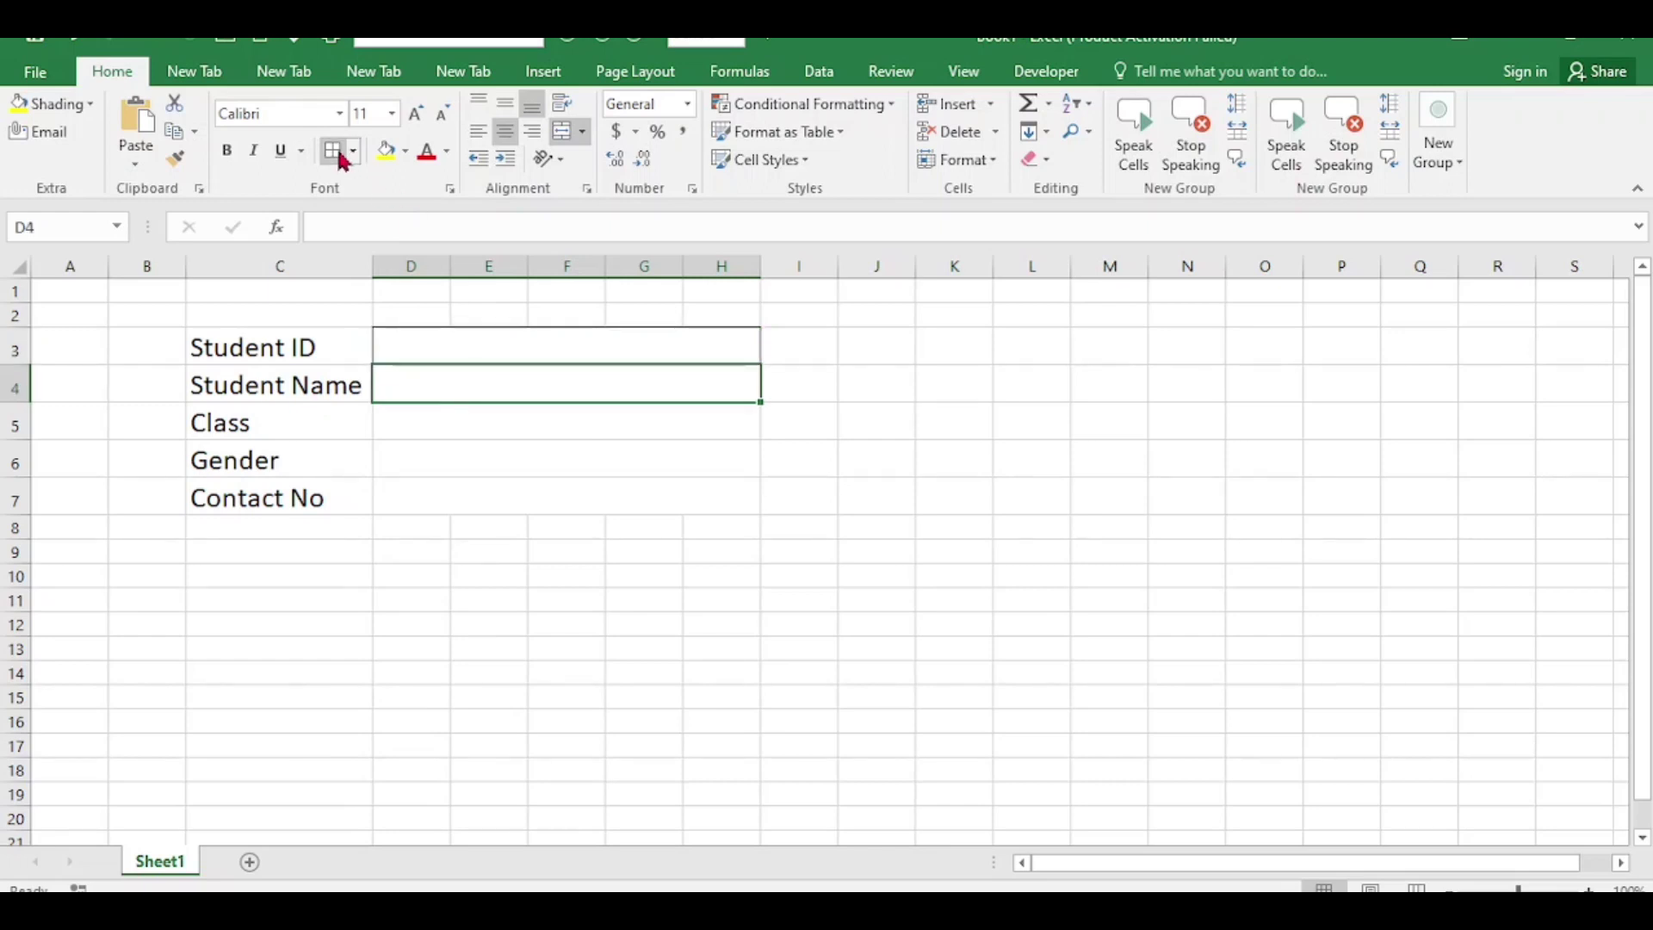
left_click(428, 406)
left_click(332, 155)
left_click(395, 462)
left_click(334, 153)
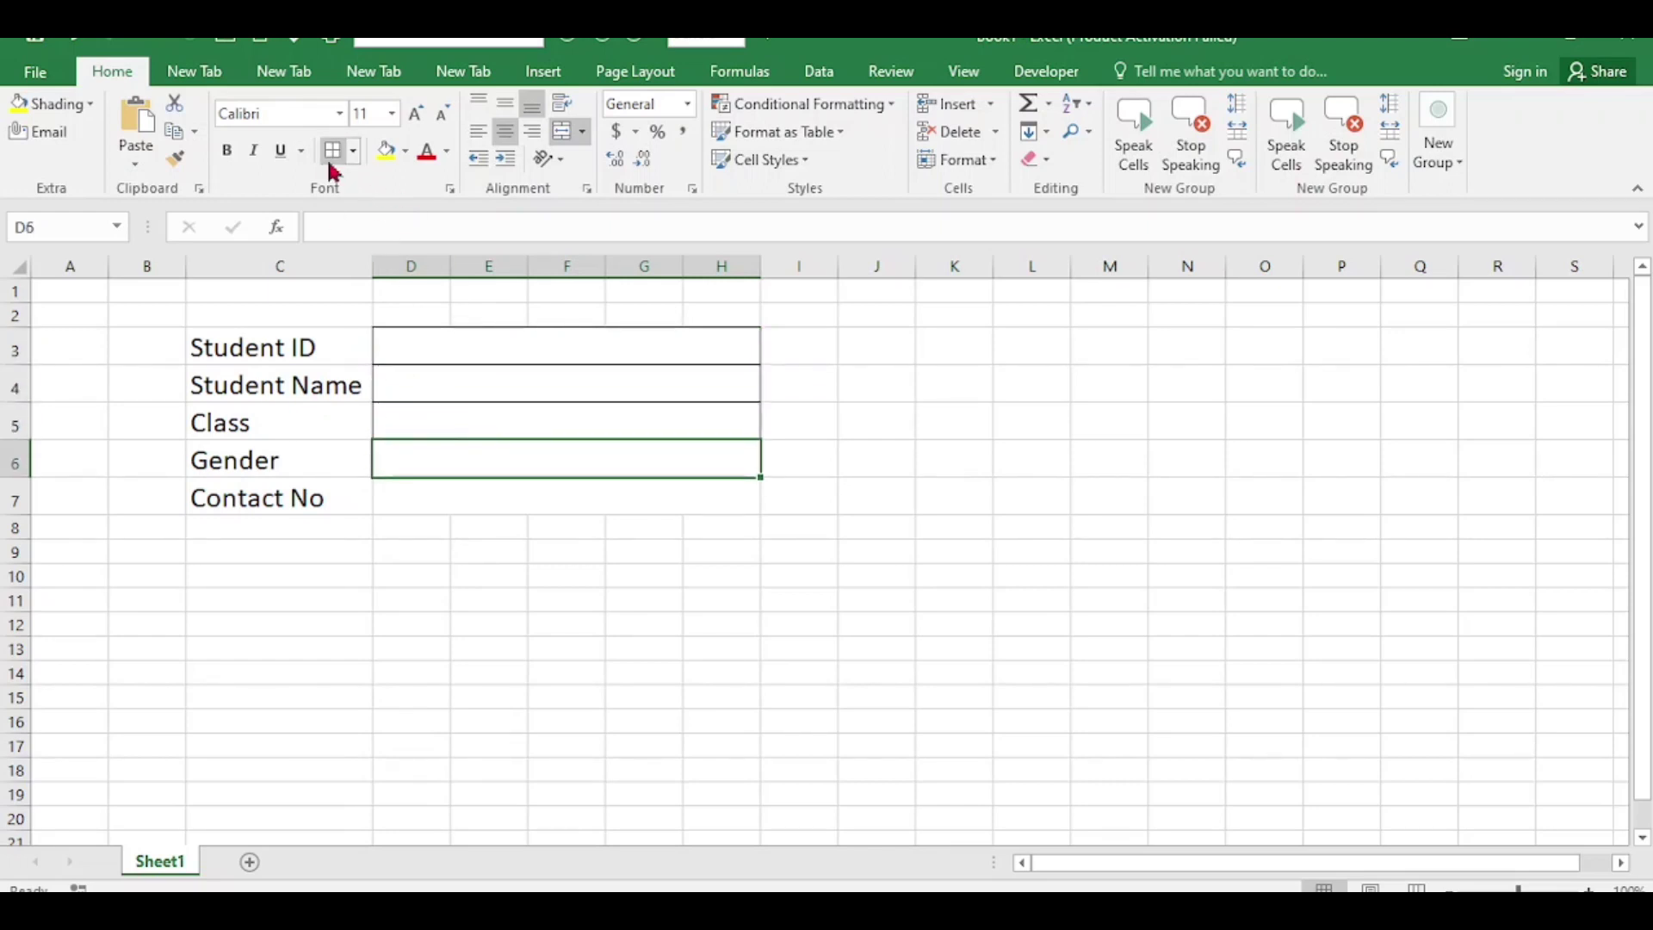
left_click(479, 502)
left_click(338, 153)
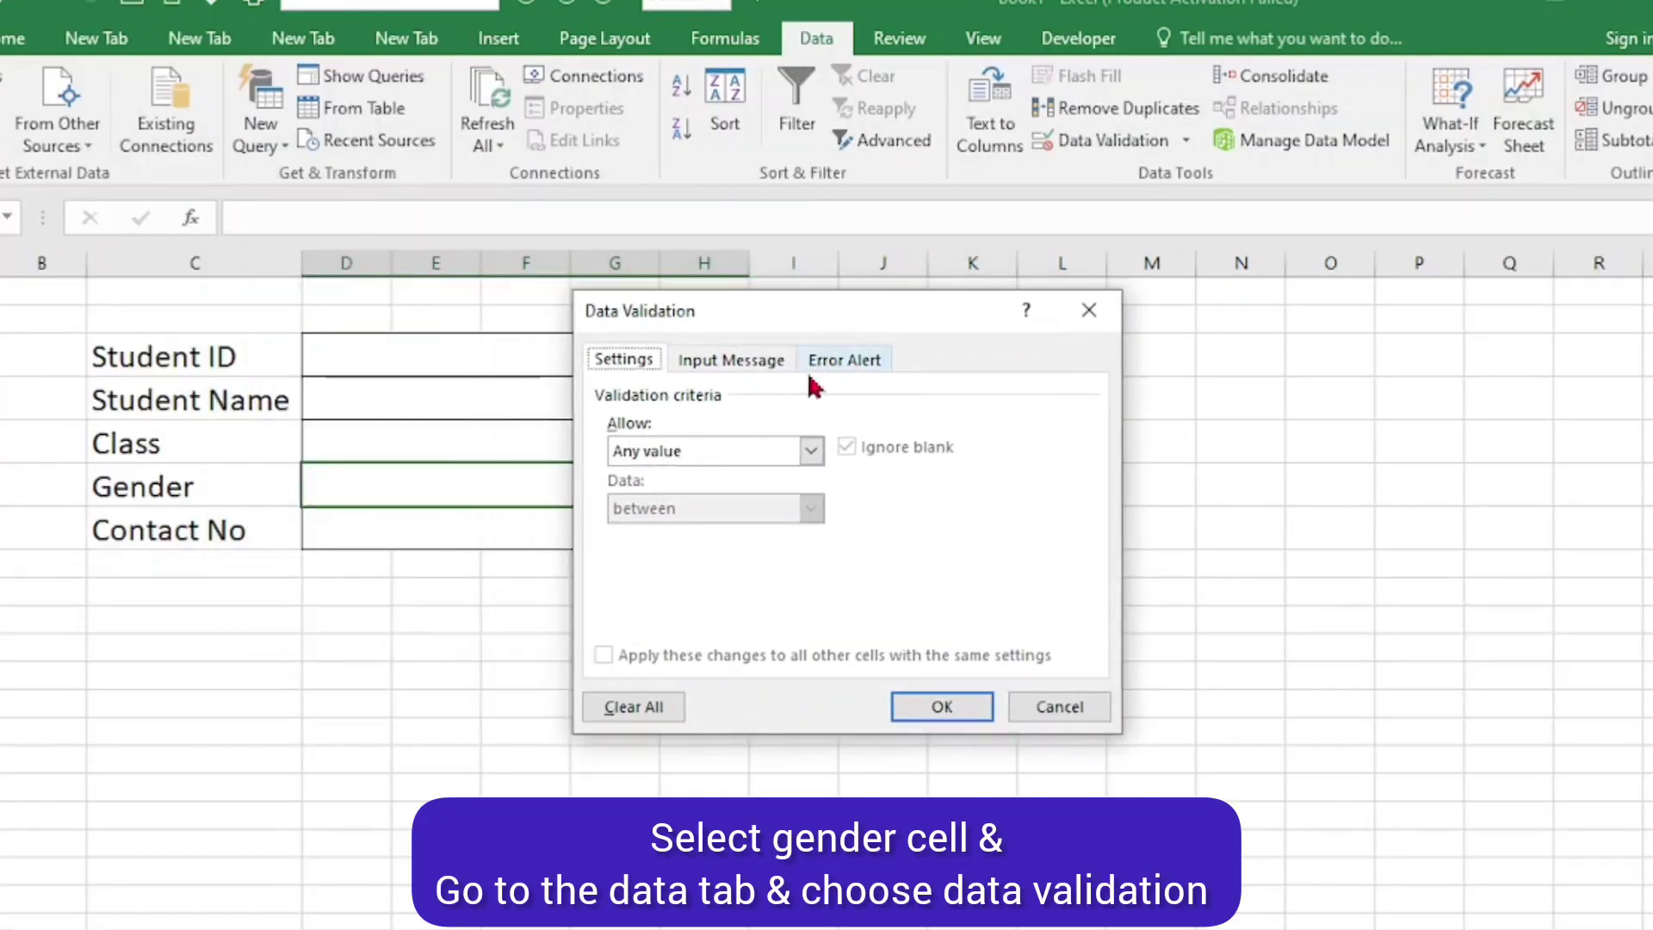
Set Gender validation to a list of Select One, Male, Female and test the dropdown.
left_click(811, 450)
left_click(775, 526)
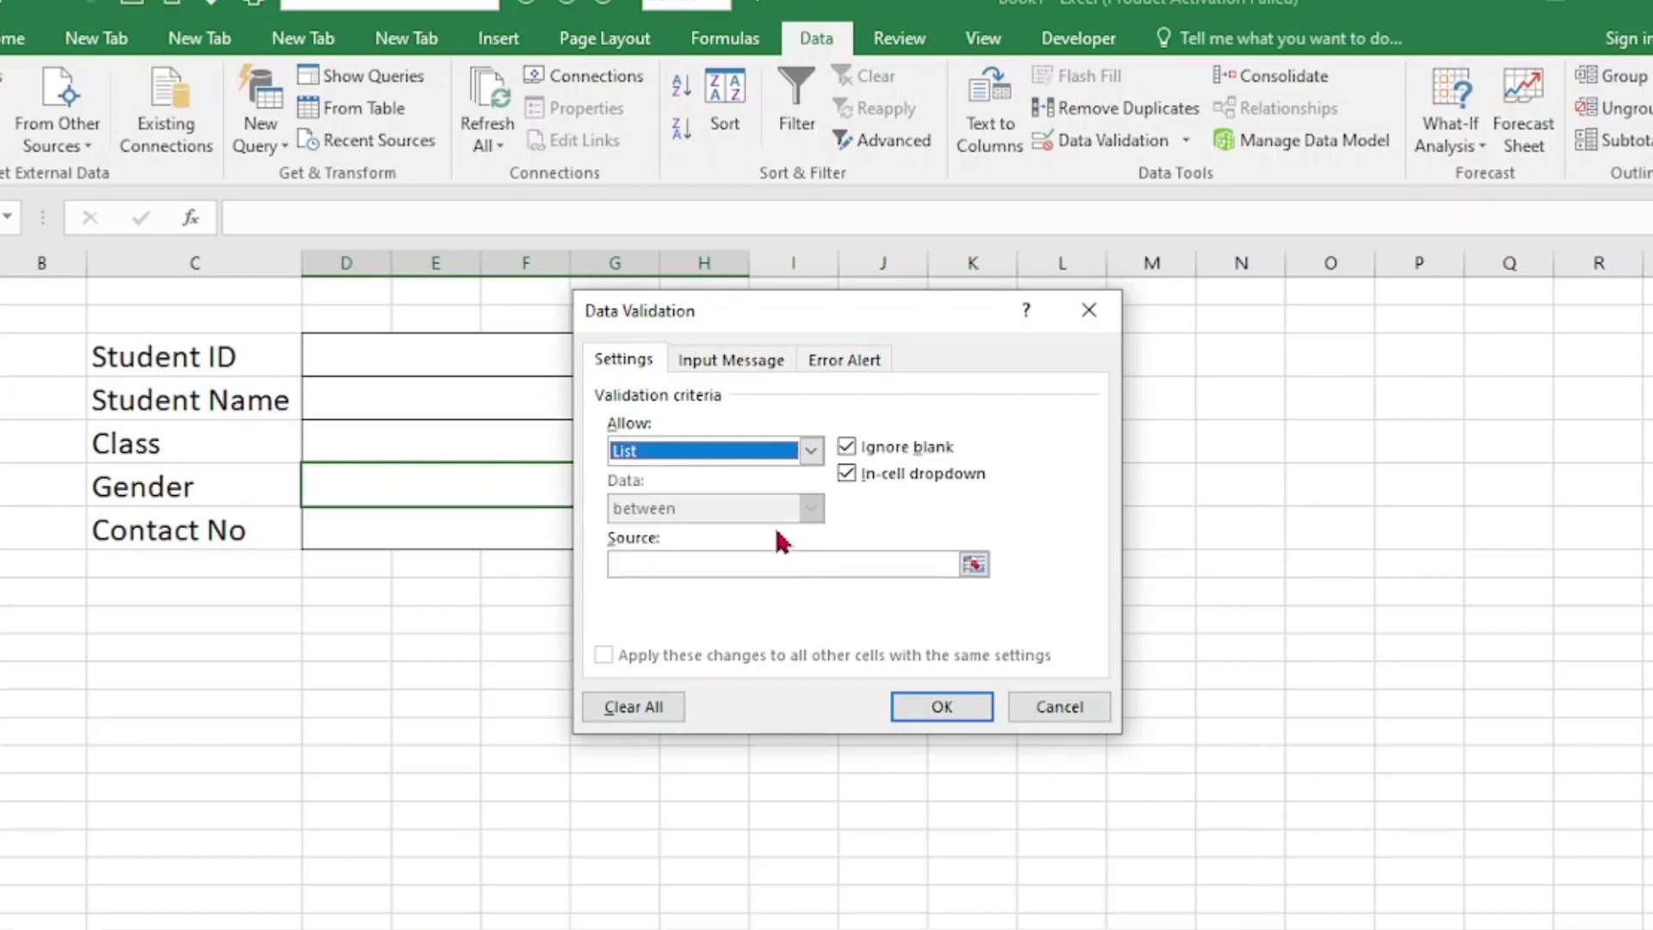
left_click(717, 568)
type("Select One,Male,")
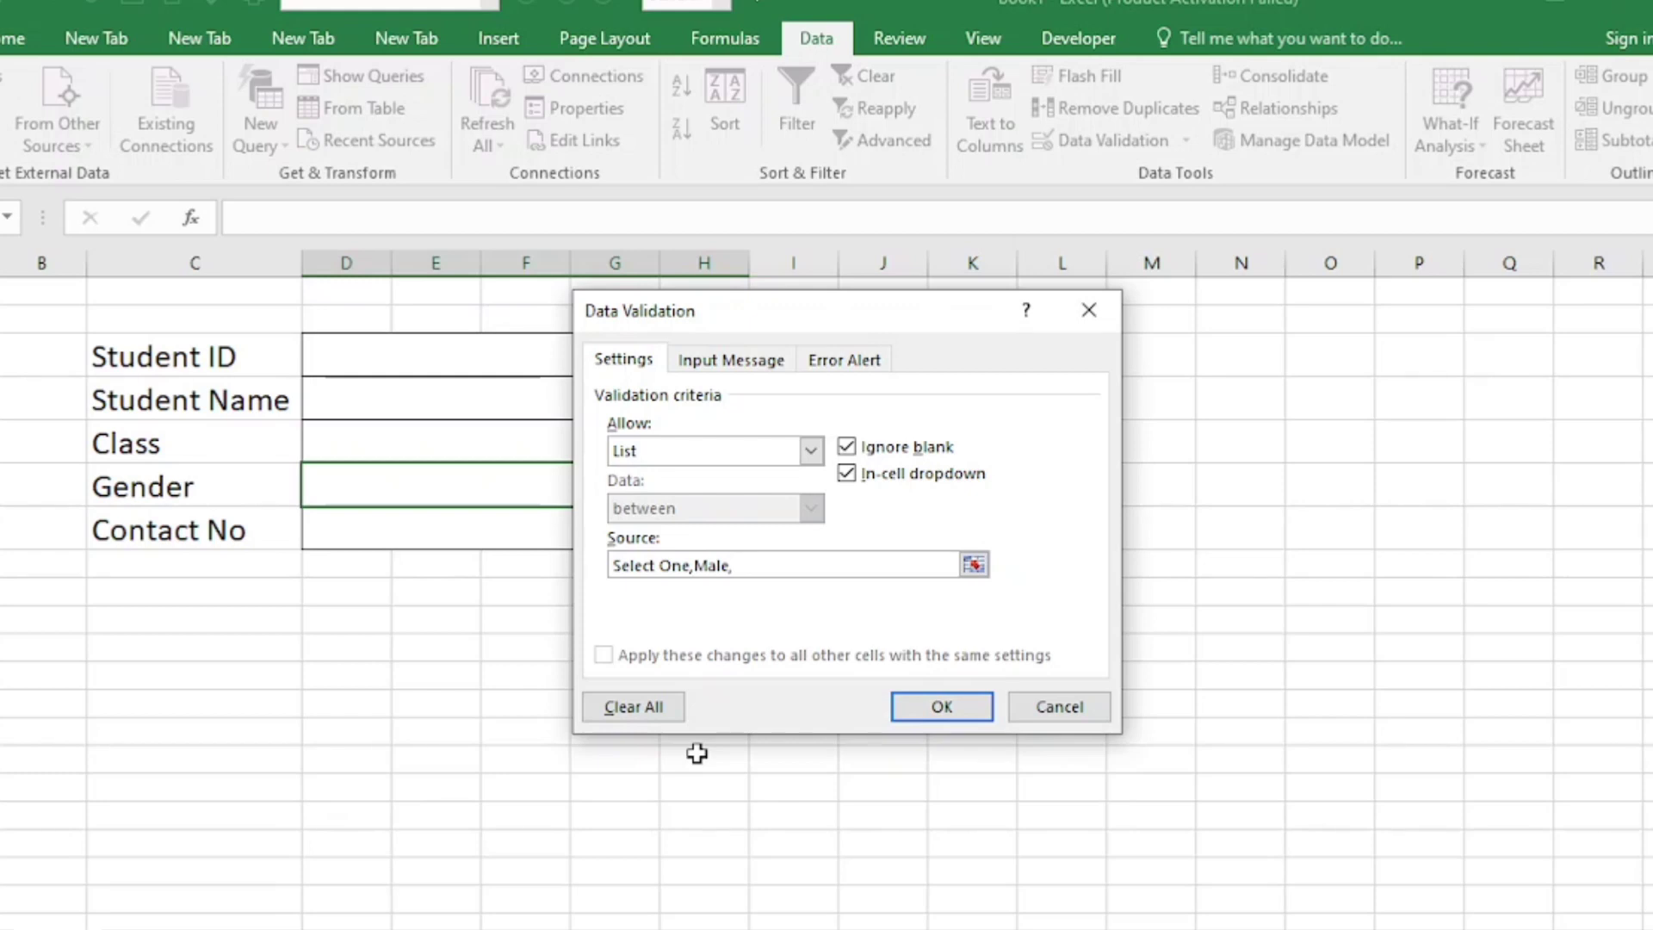
type("emale")
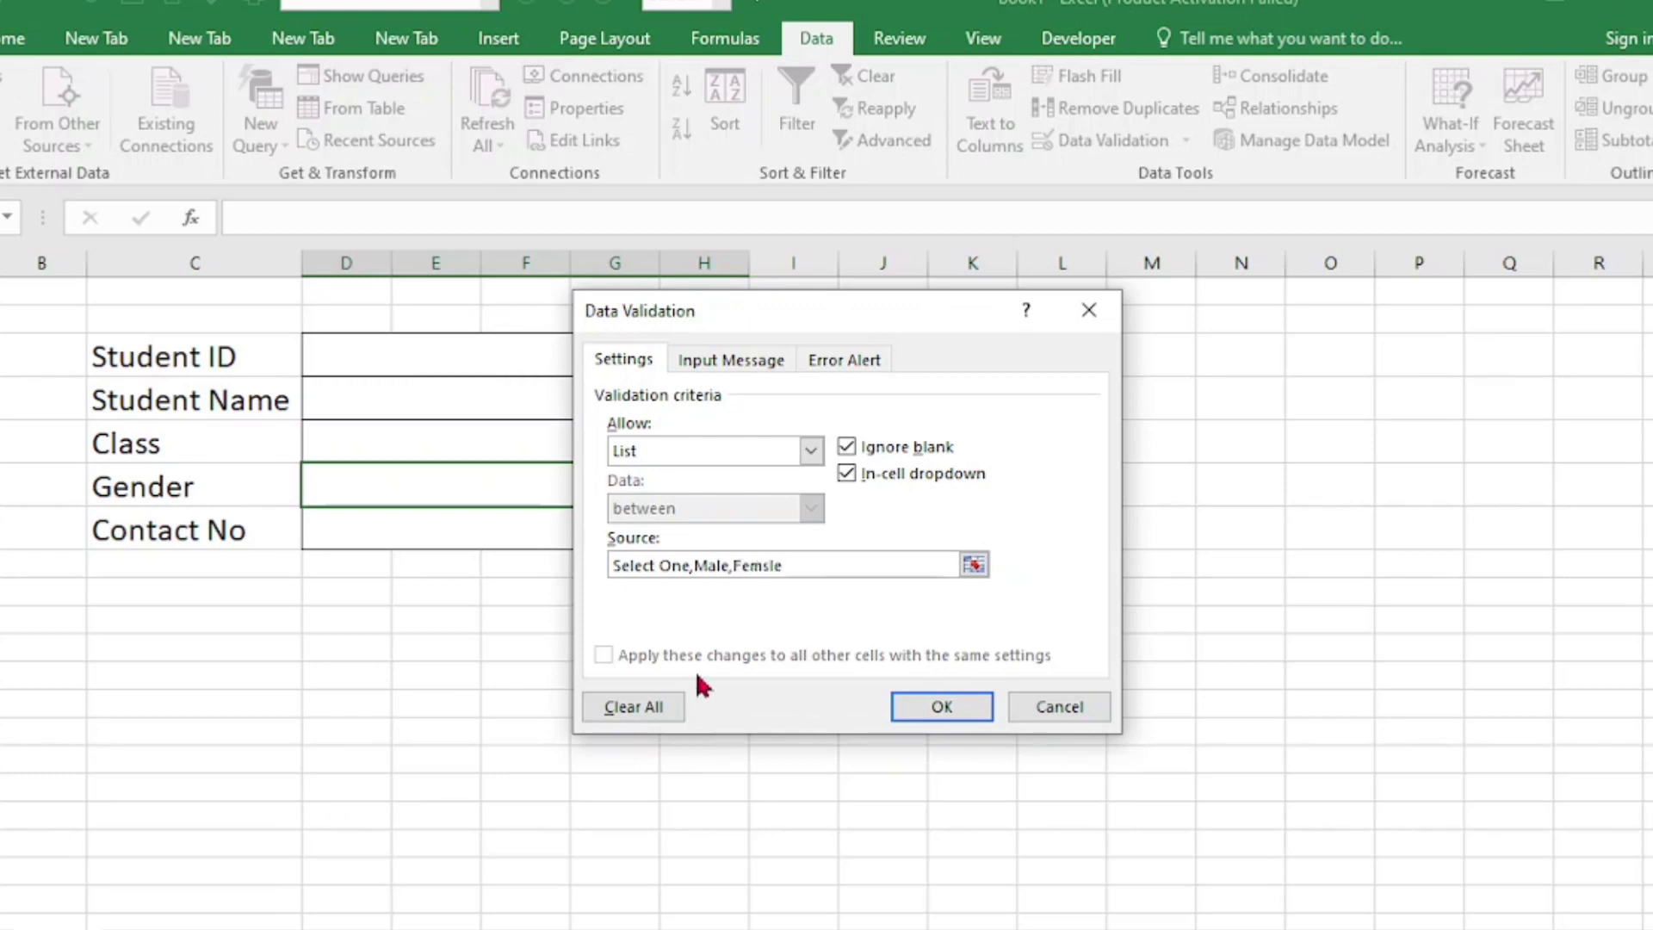
left_click(969, 710)
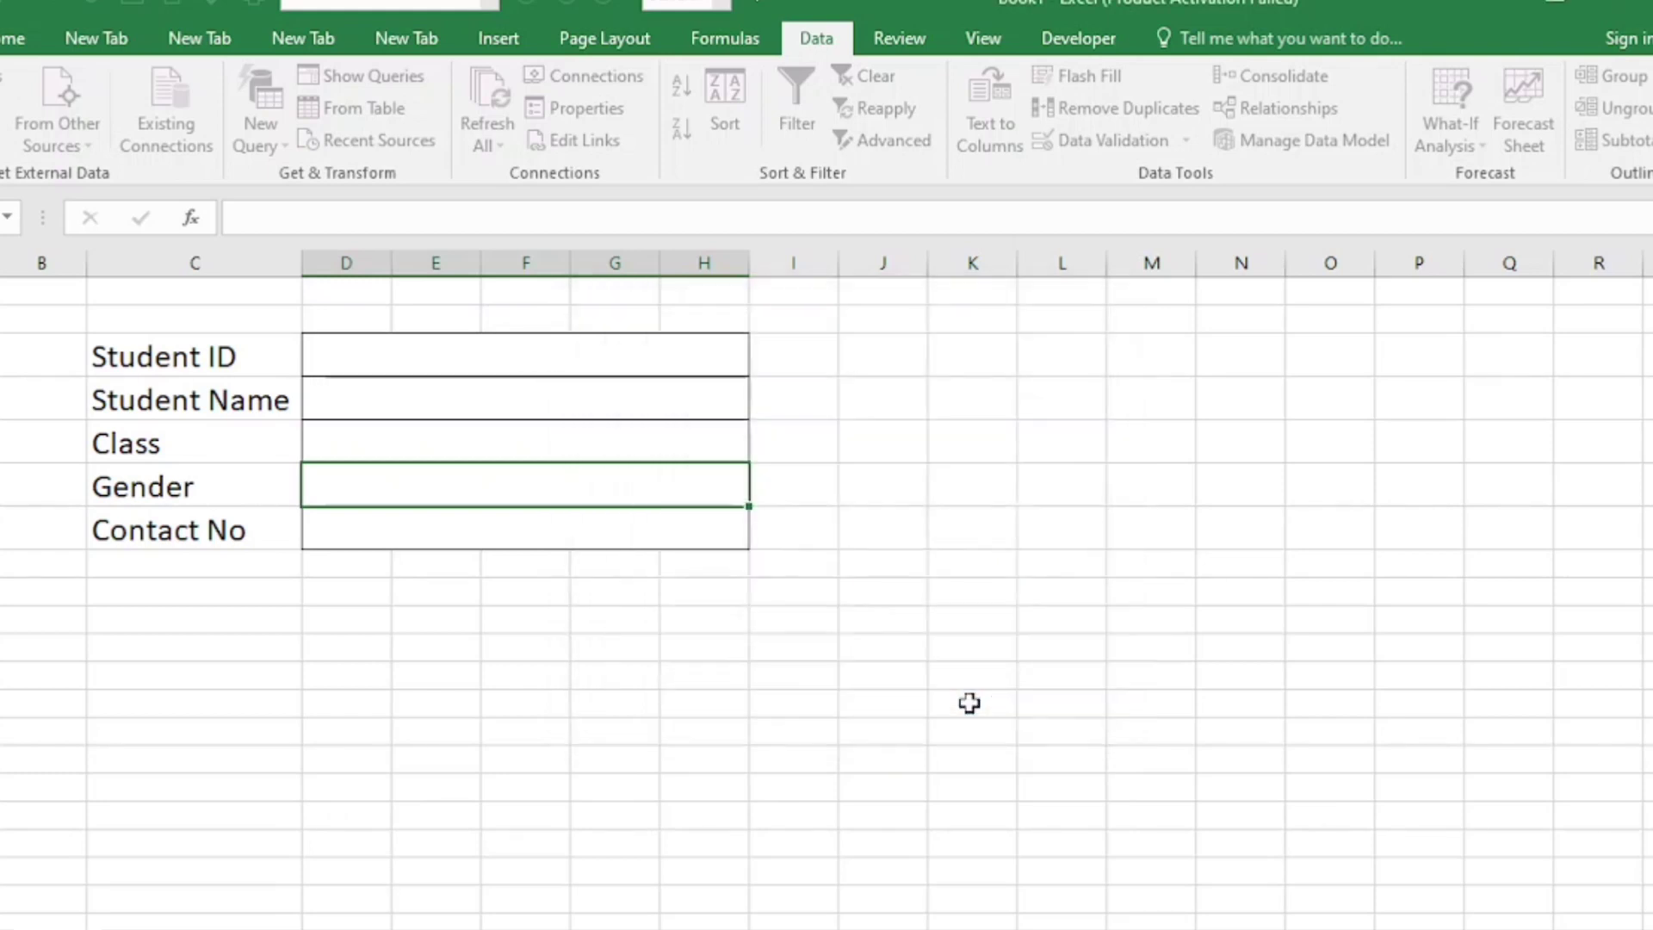
left_click(762, 493)
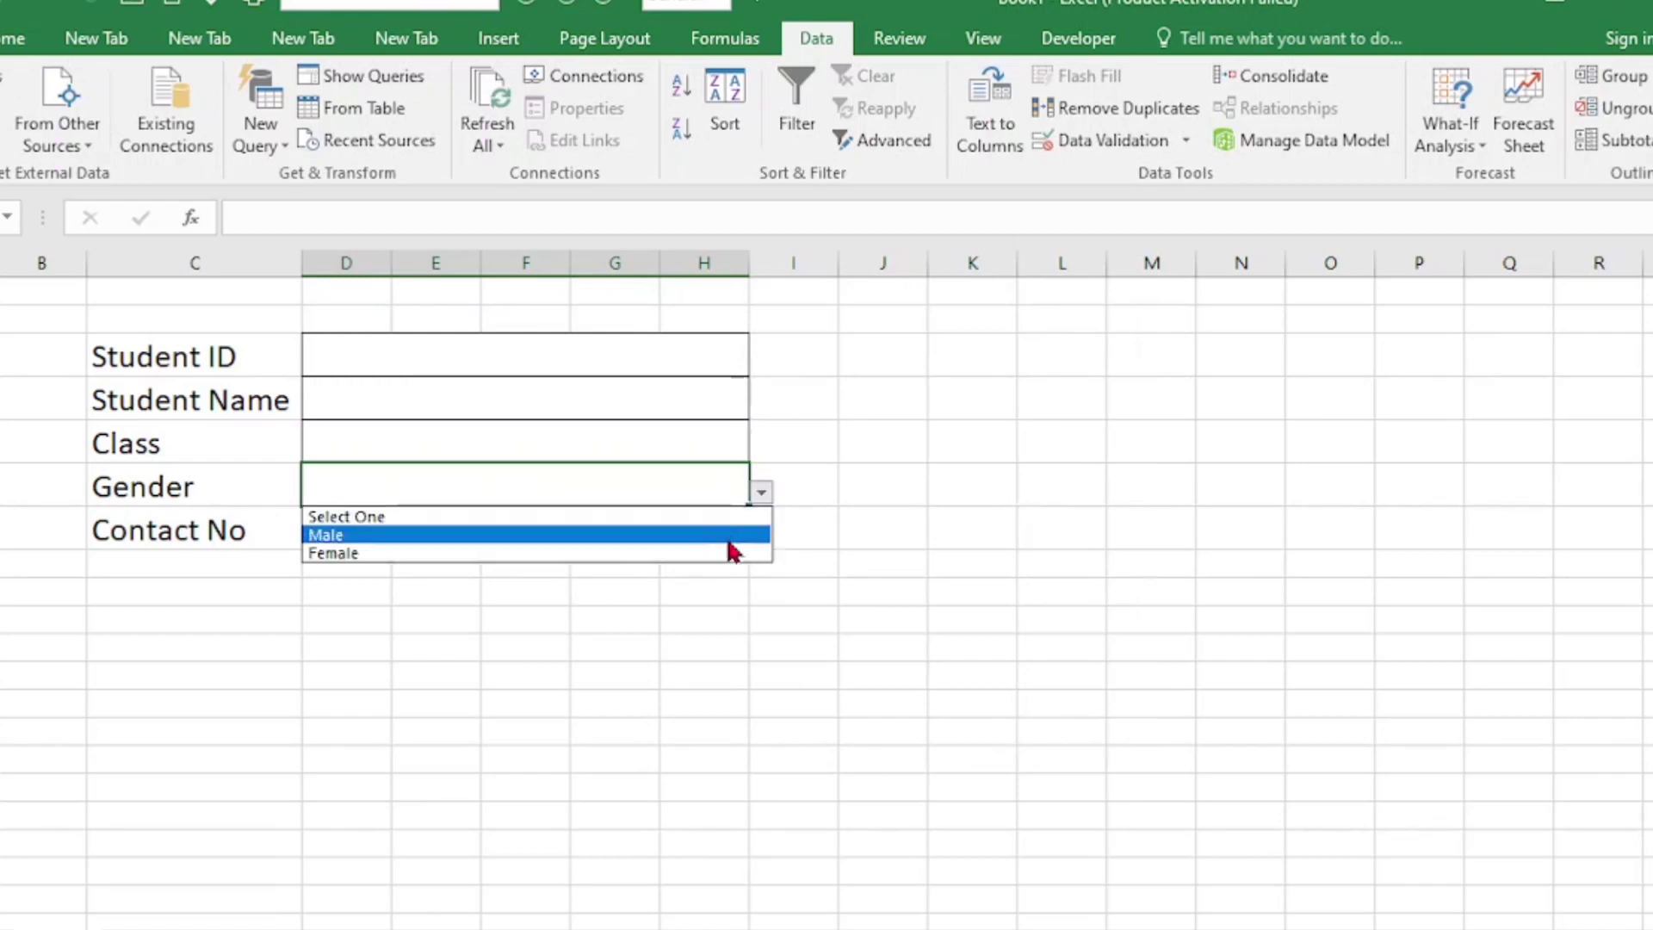
Fill the five entry cells with Green, Accent 6, Lighter 60%.
key("Escape")
left_click_drag(509, 360, 551, 516)
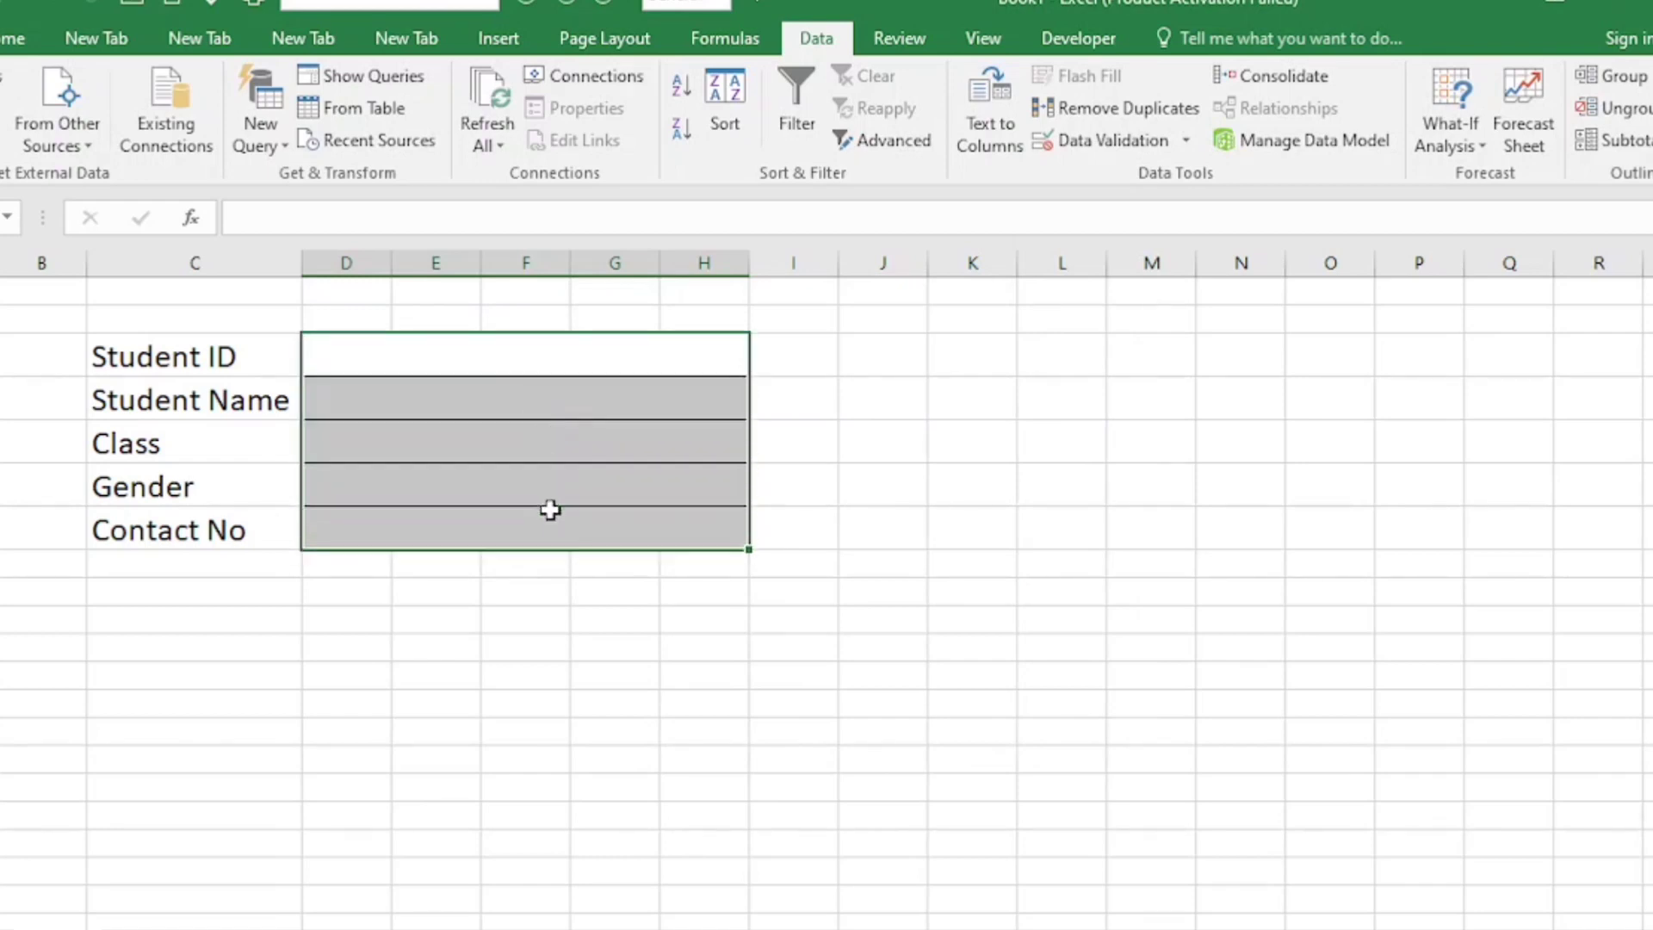
left_click(58, 67)
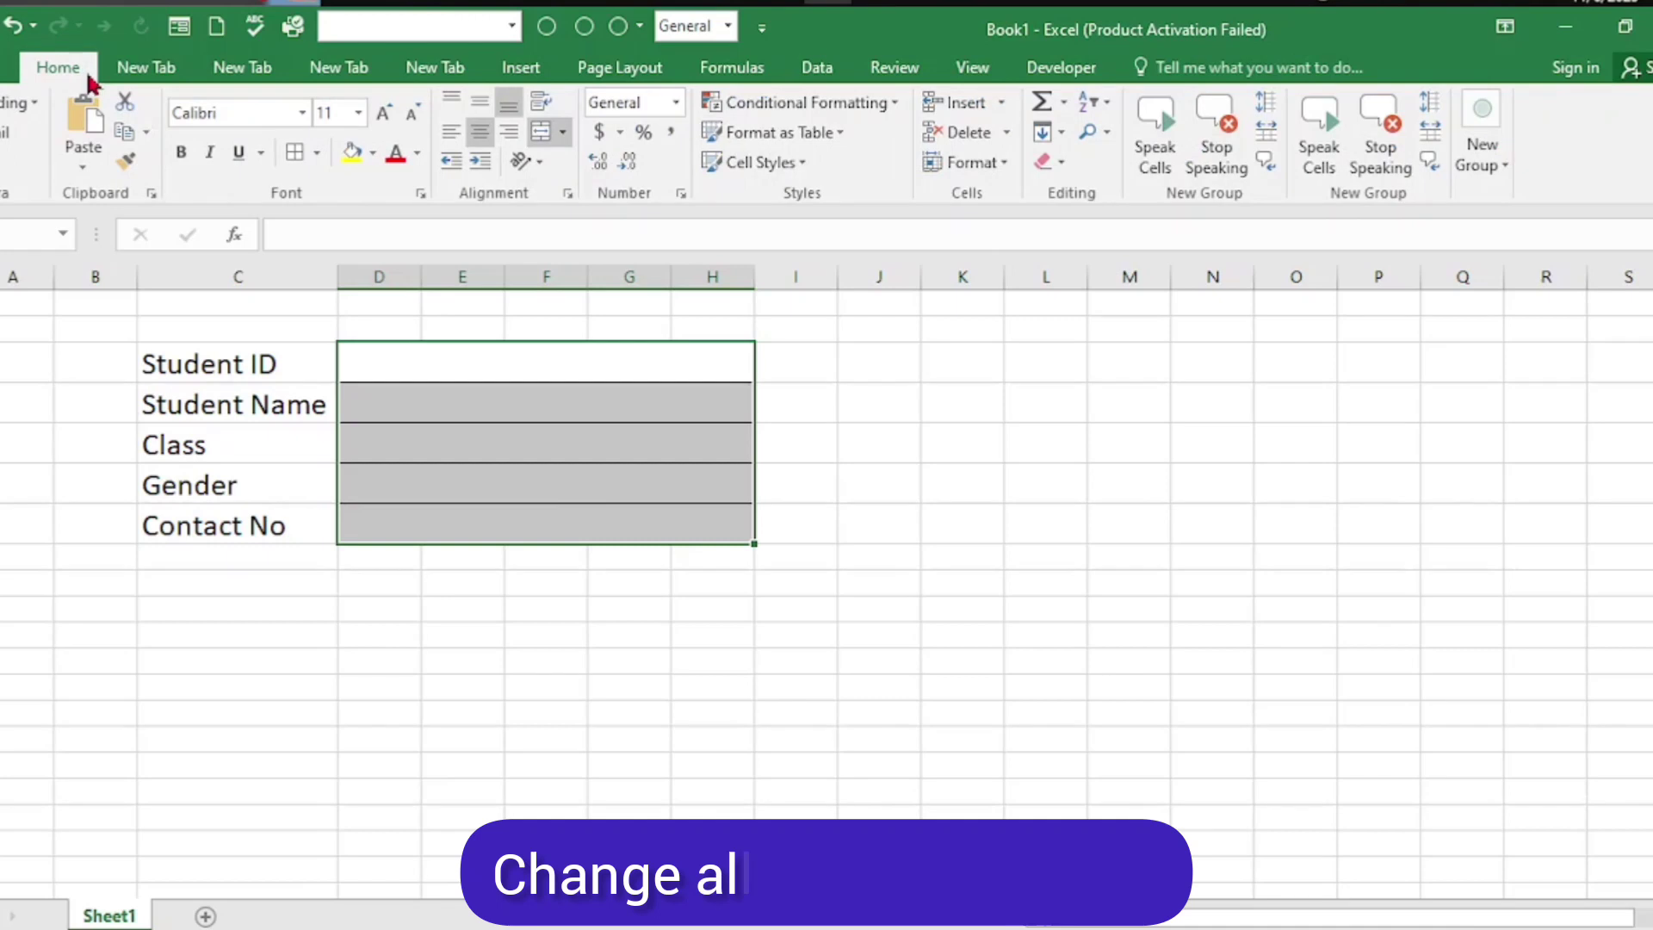
left_click(372, 153)
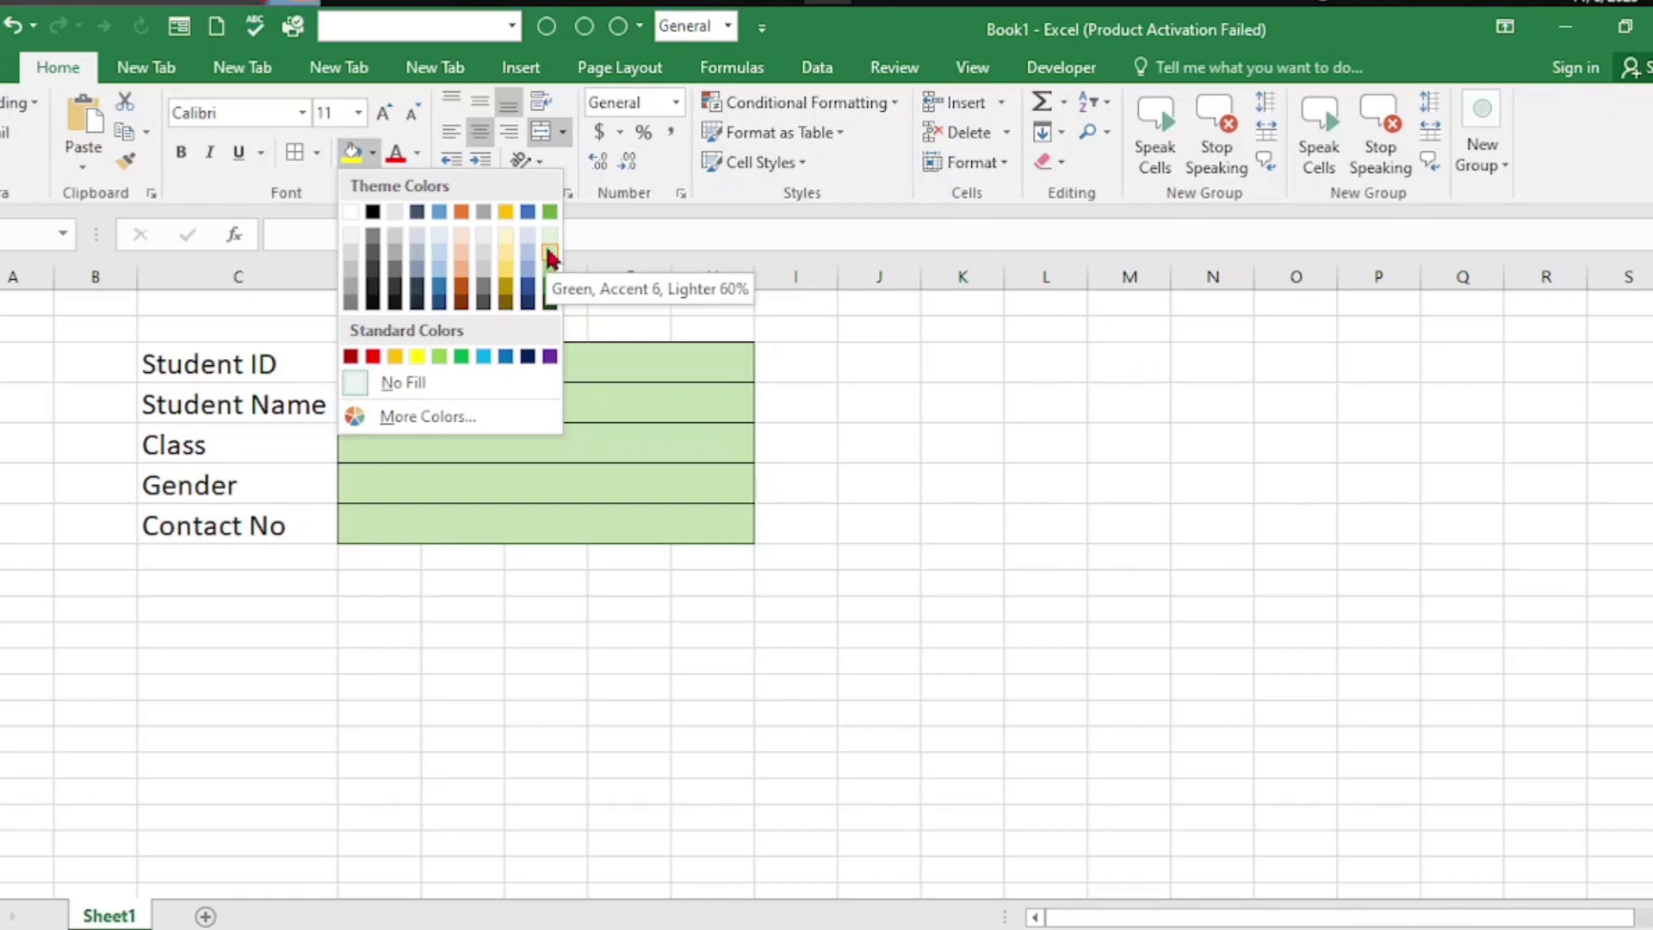
left_click(550, 257)
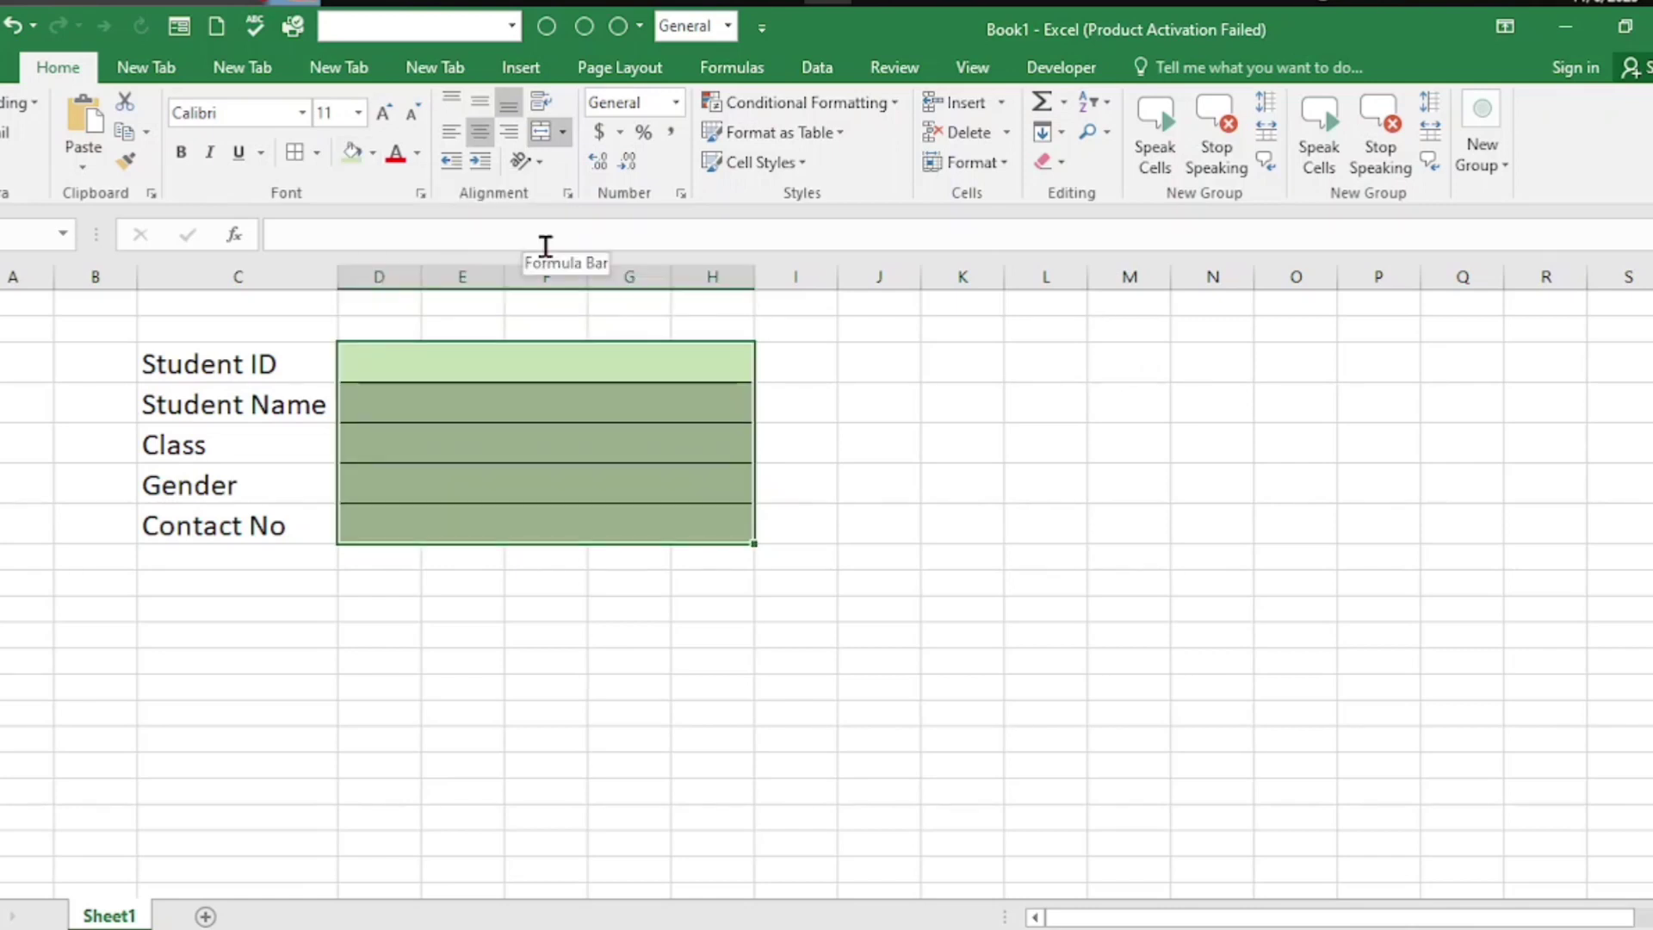
Choose Male in the Gender dropdown, undoing a trial switch to Female.
left_click(659, 370)
left_click(714, 485)
left_click(765, 490)
left_click(594, 529)
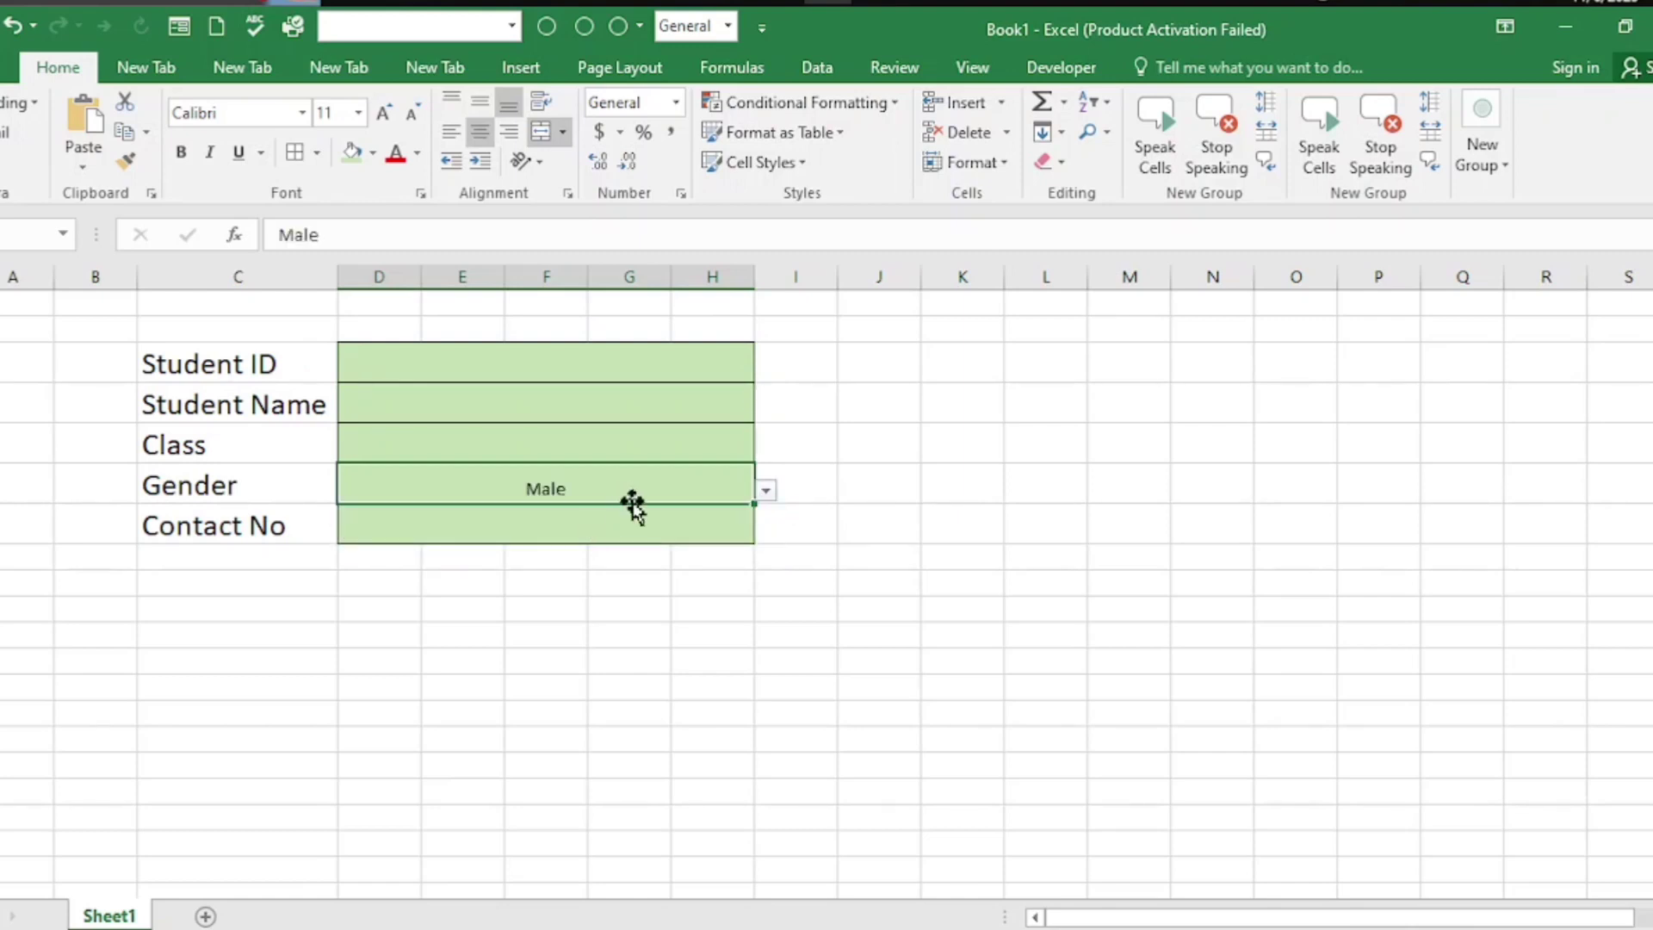
left_click(704, 365)
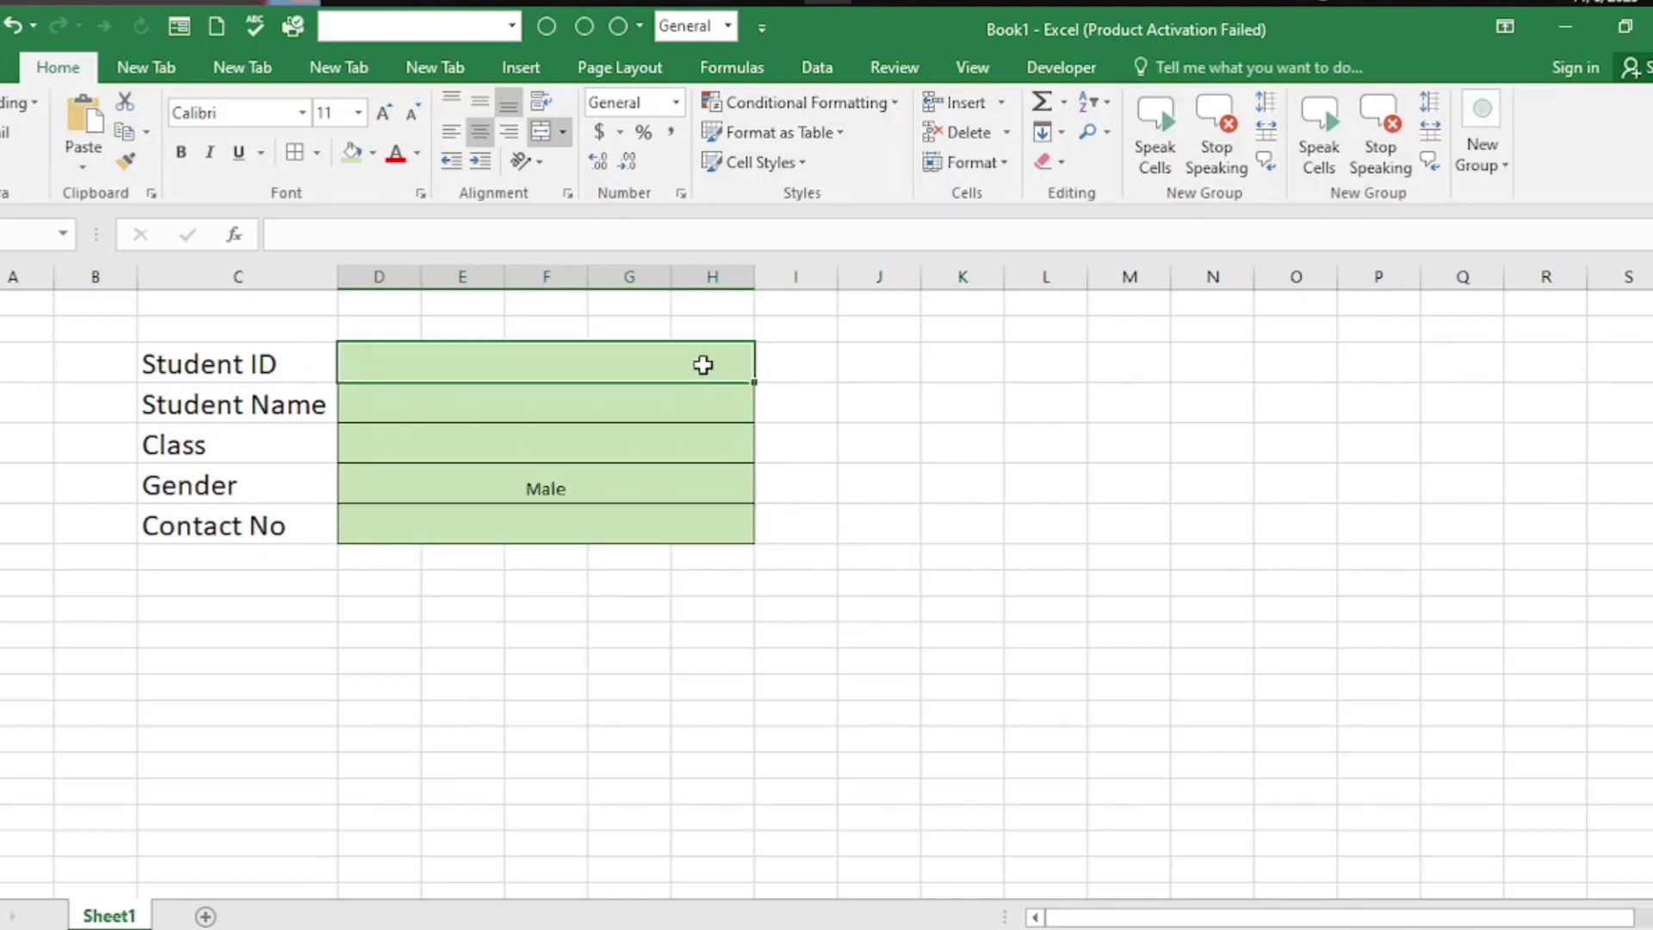
left_click(521, 491)
left_click(771, 489)
left_click(728, 538)
key("ctrl+z")
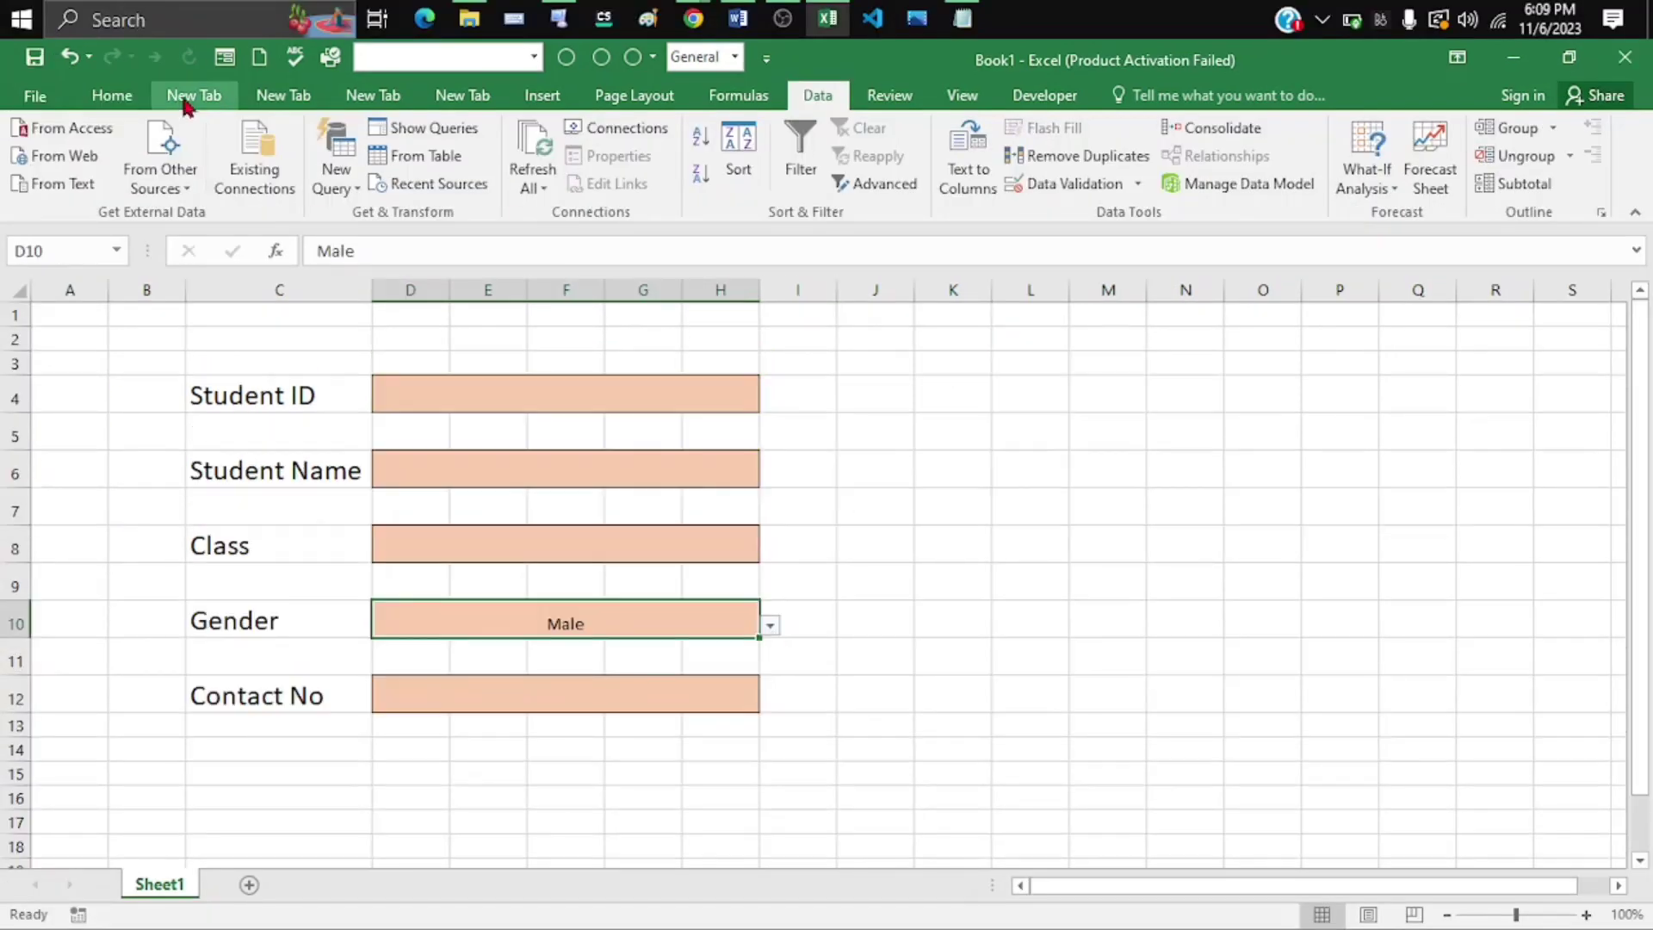
Re-merge the Gender cell and centre Male vertically within it.
left_click(568, 157)
left_click(569, 157)
left_click(603, 544)
left_click(617, 628)
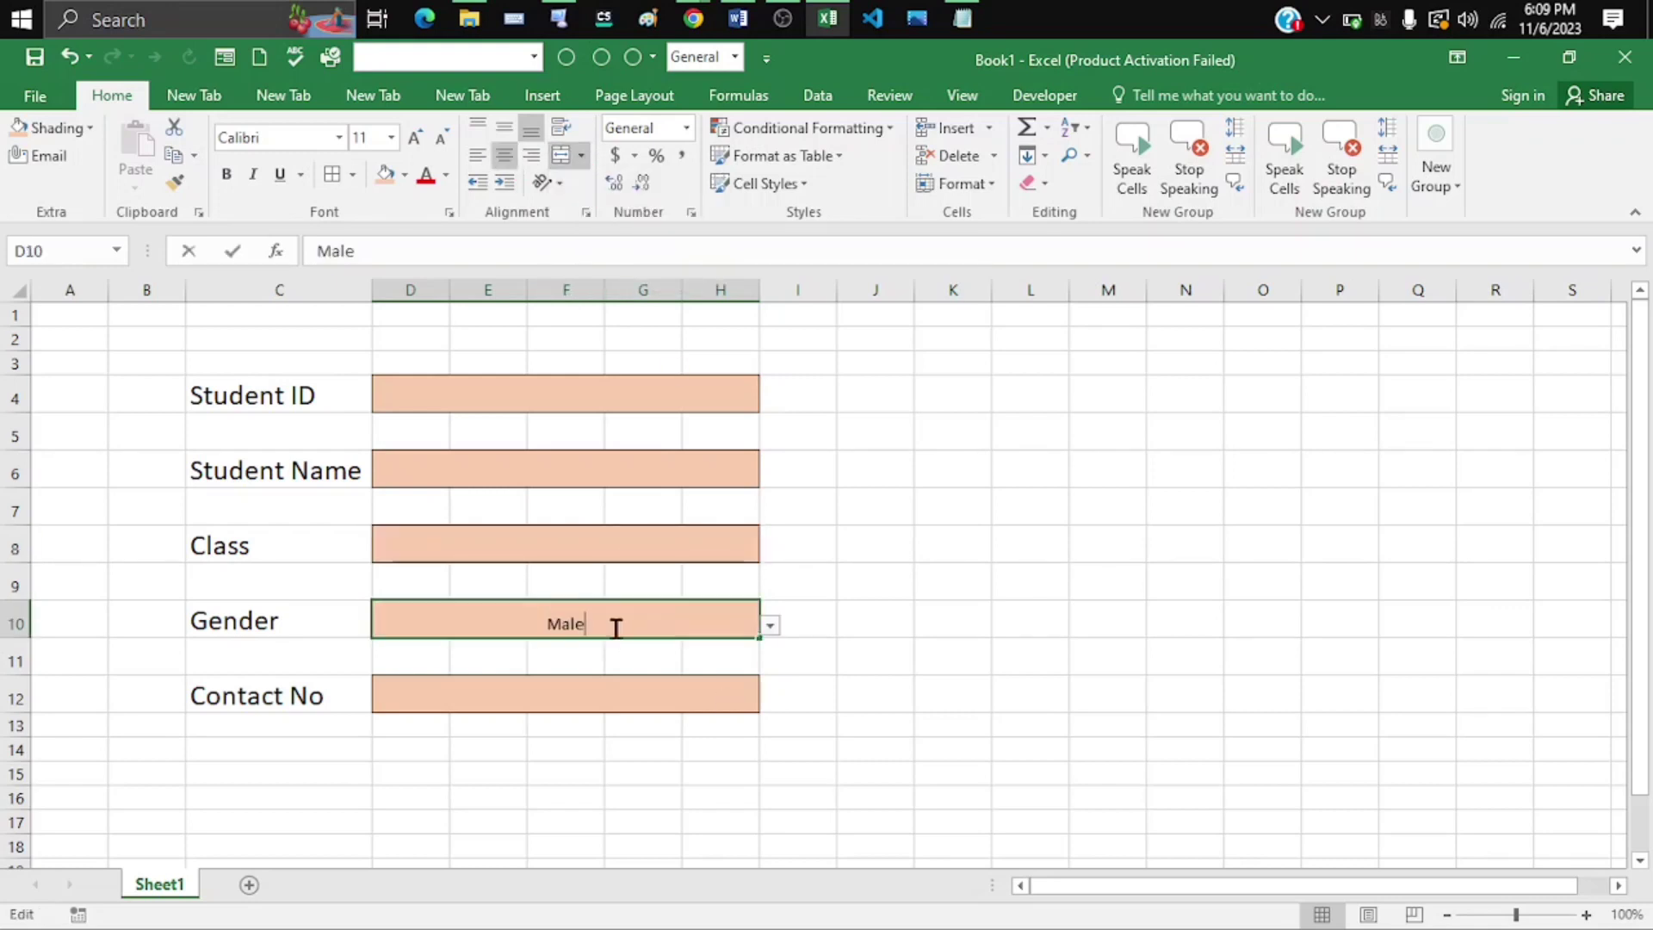
double_click(579, 624)
left_click(647, 631)
left_click(504, 129)
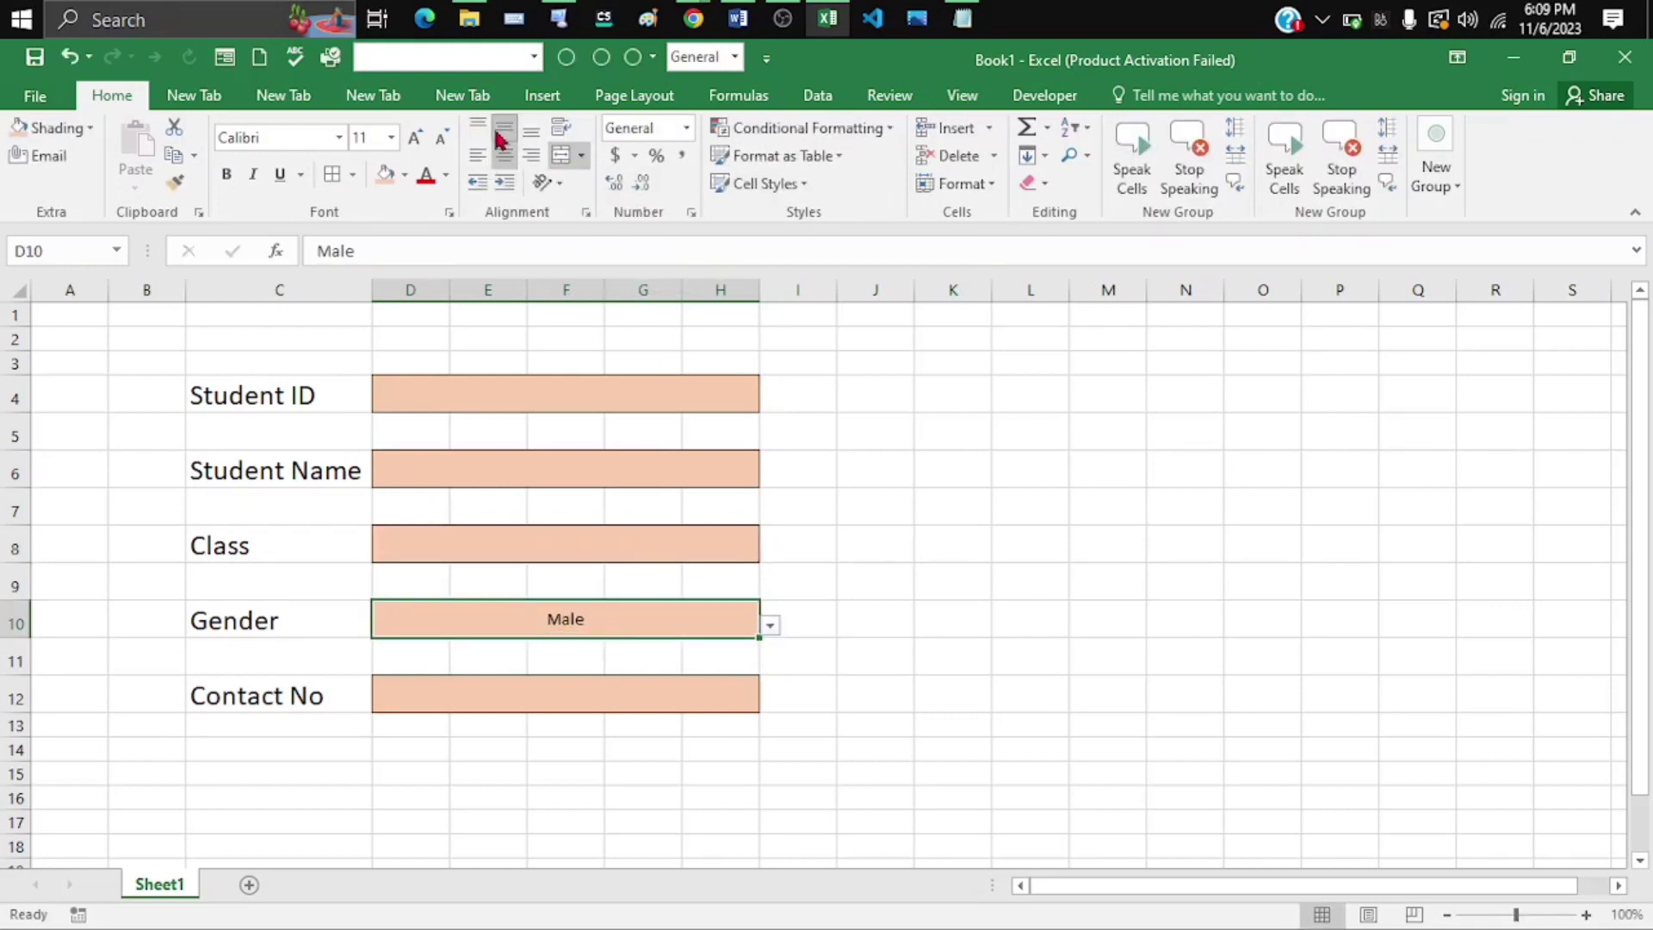
left_click(517, 394)
left_click(526, 472)
left_click(526, 544)
left_click(537, 724)
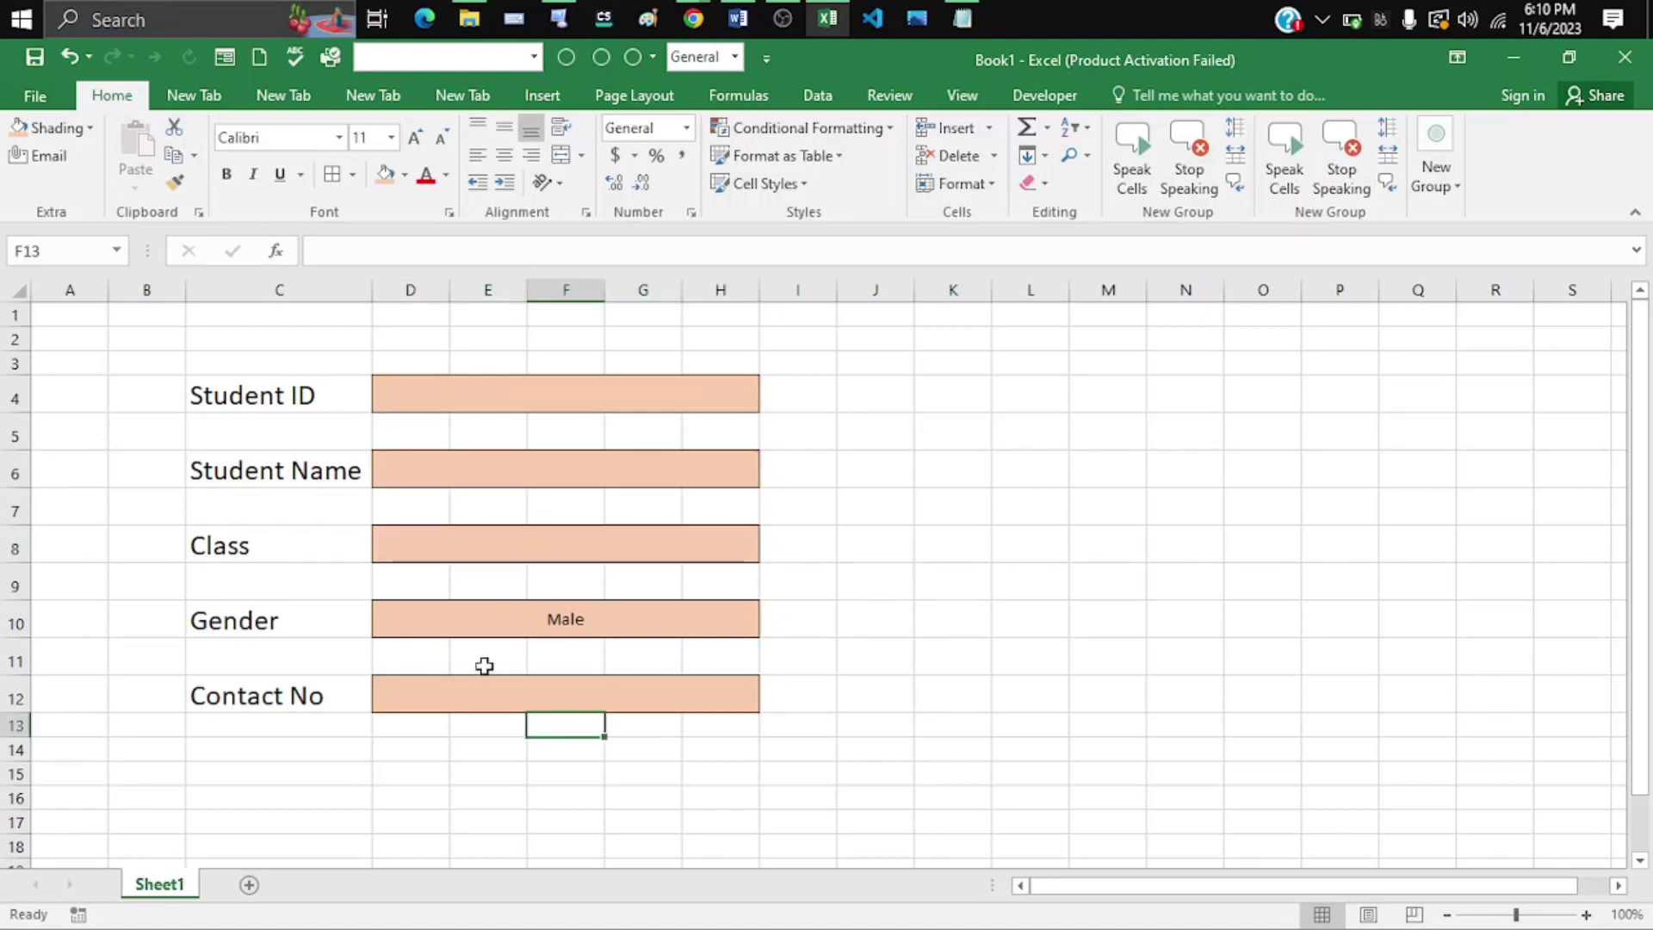
left_click(508, 696)
left_click(818, 94)
Shrink spacer rows 5, 7, 9 and 11 between the form fields.
left_click(15, 435)
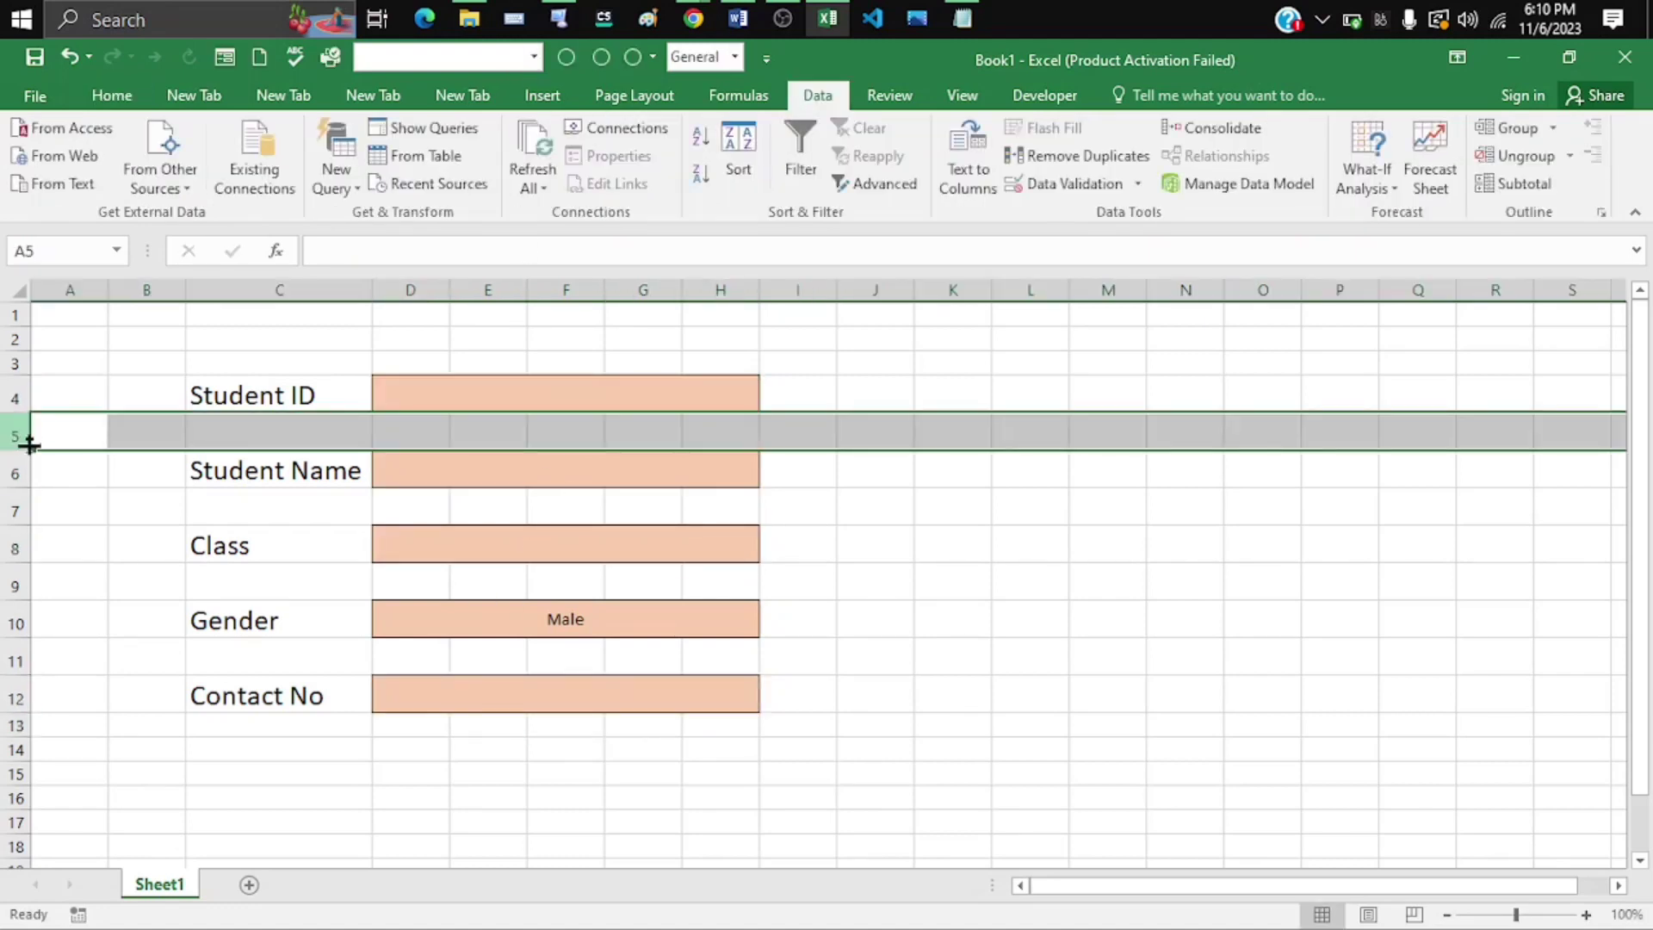
left_click_drag(22, 450, 23, 436)
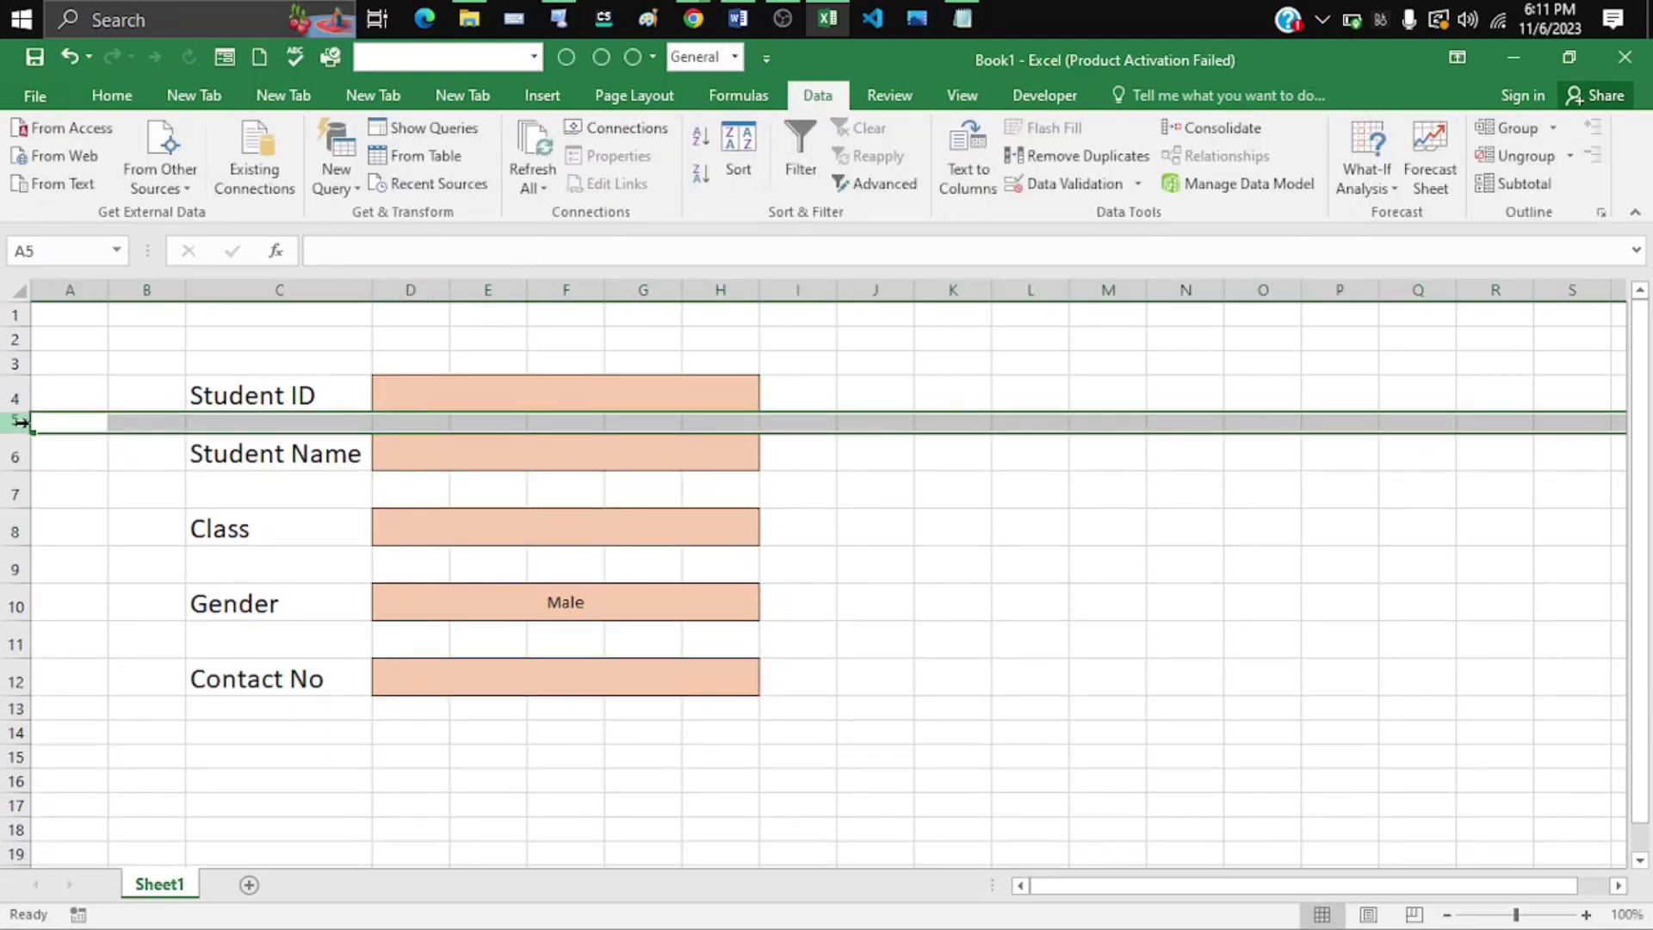
left_click(16, 494)
left_click_drag(15, 509, 22, 428)
left_click(23, 420)
left_click(15, 541)
left_click_drag(16, 558, 15, 527)
left_click(15, 603)
left_click_drag(16, 629, 15, 597)
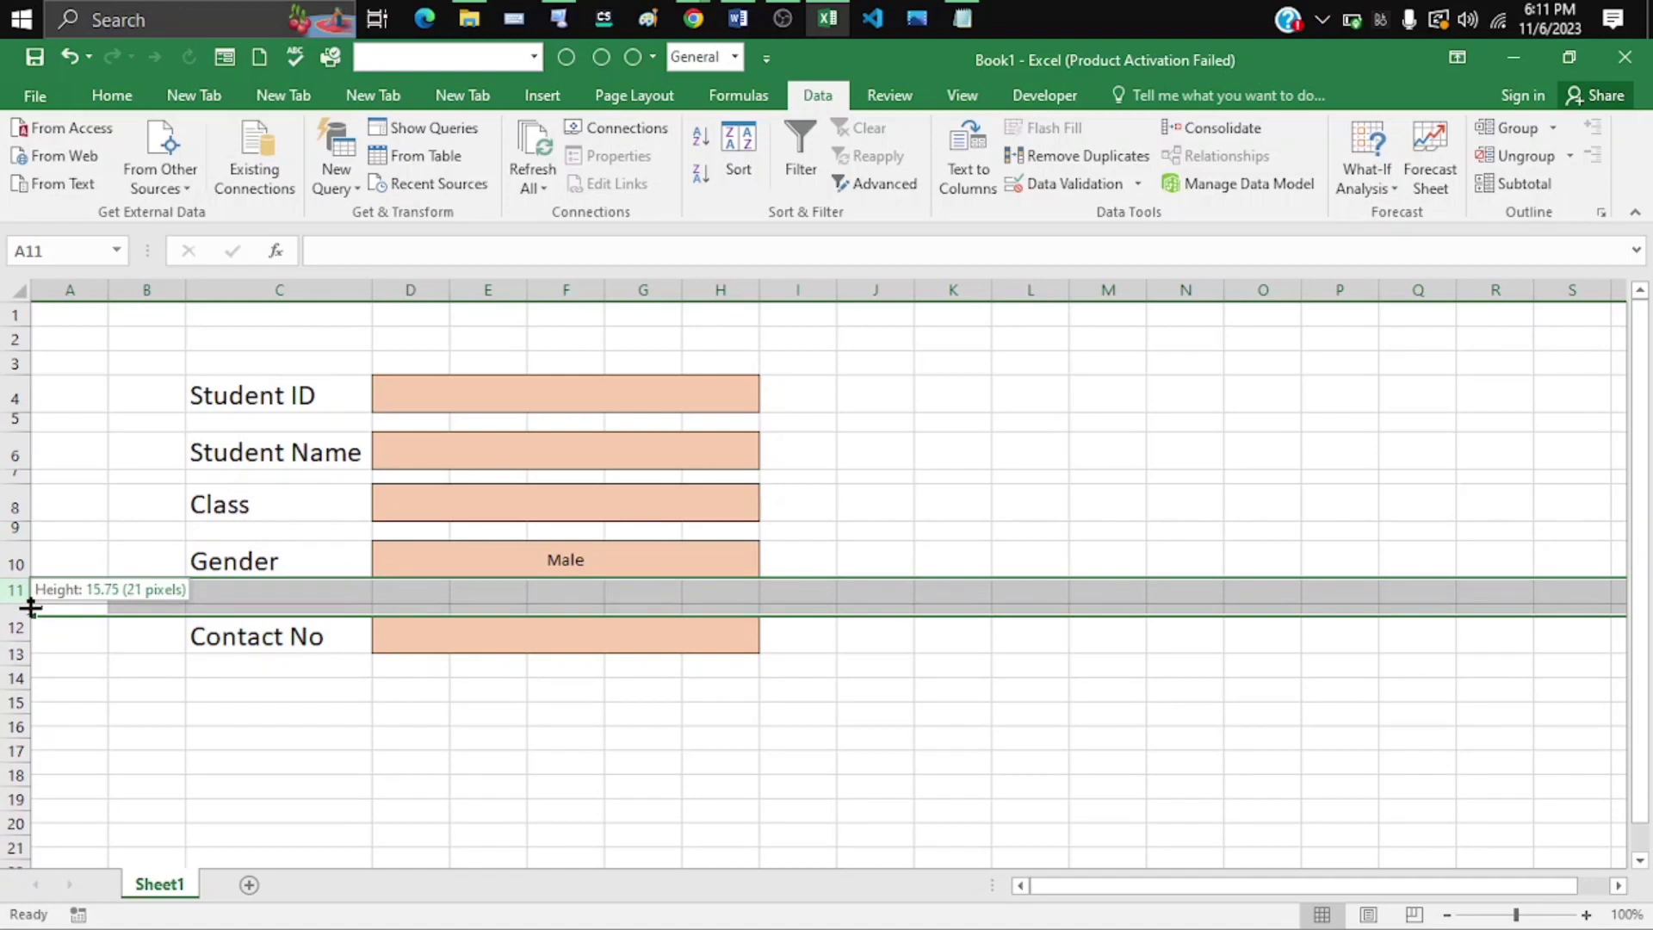
left_click(875, 617)
Format the five entry boxes in Georgia size 16, then select the Student ID box.
left_click(498, 390)
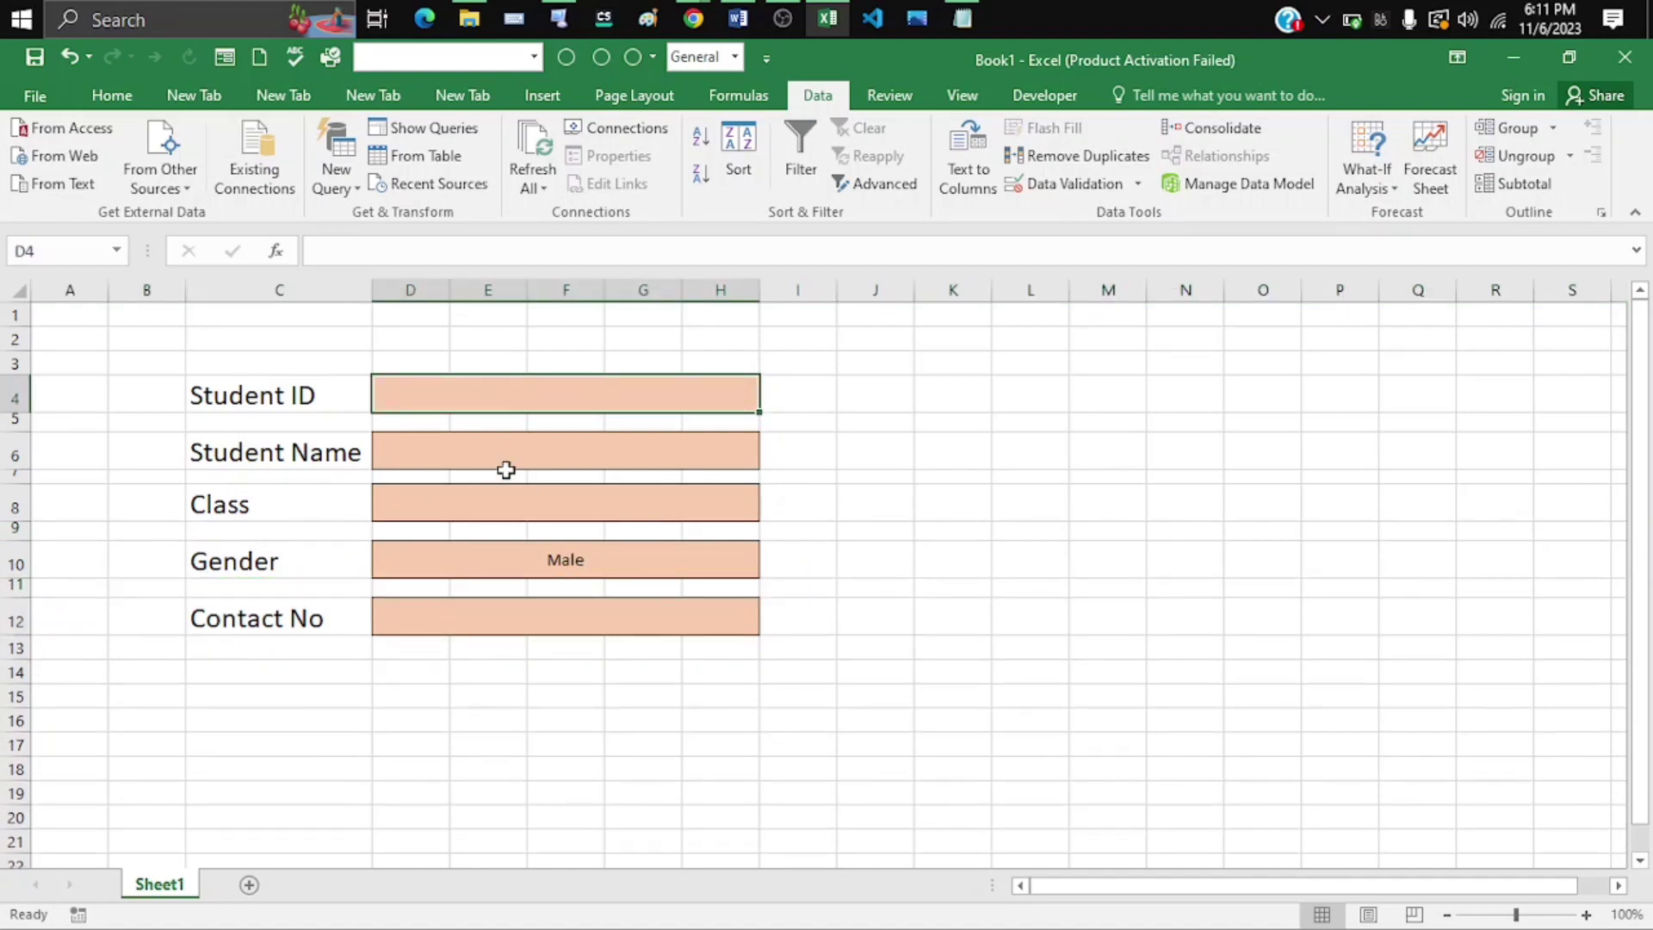
left_click(506, 453, "ctrl")
left_click(531, 504, "ctrl")
left_click(534, 560, "ctrl")
left_click(534, 616, "ctrl")
left_click(112, 95)
left_click(339, 137)
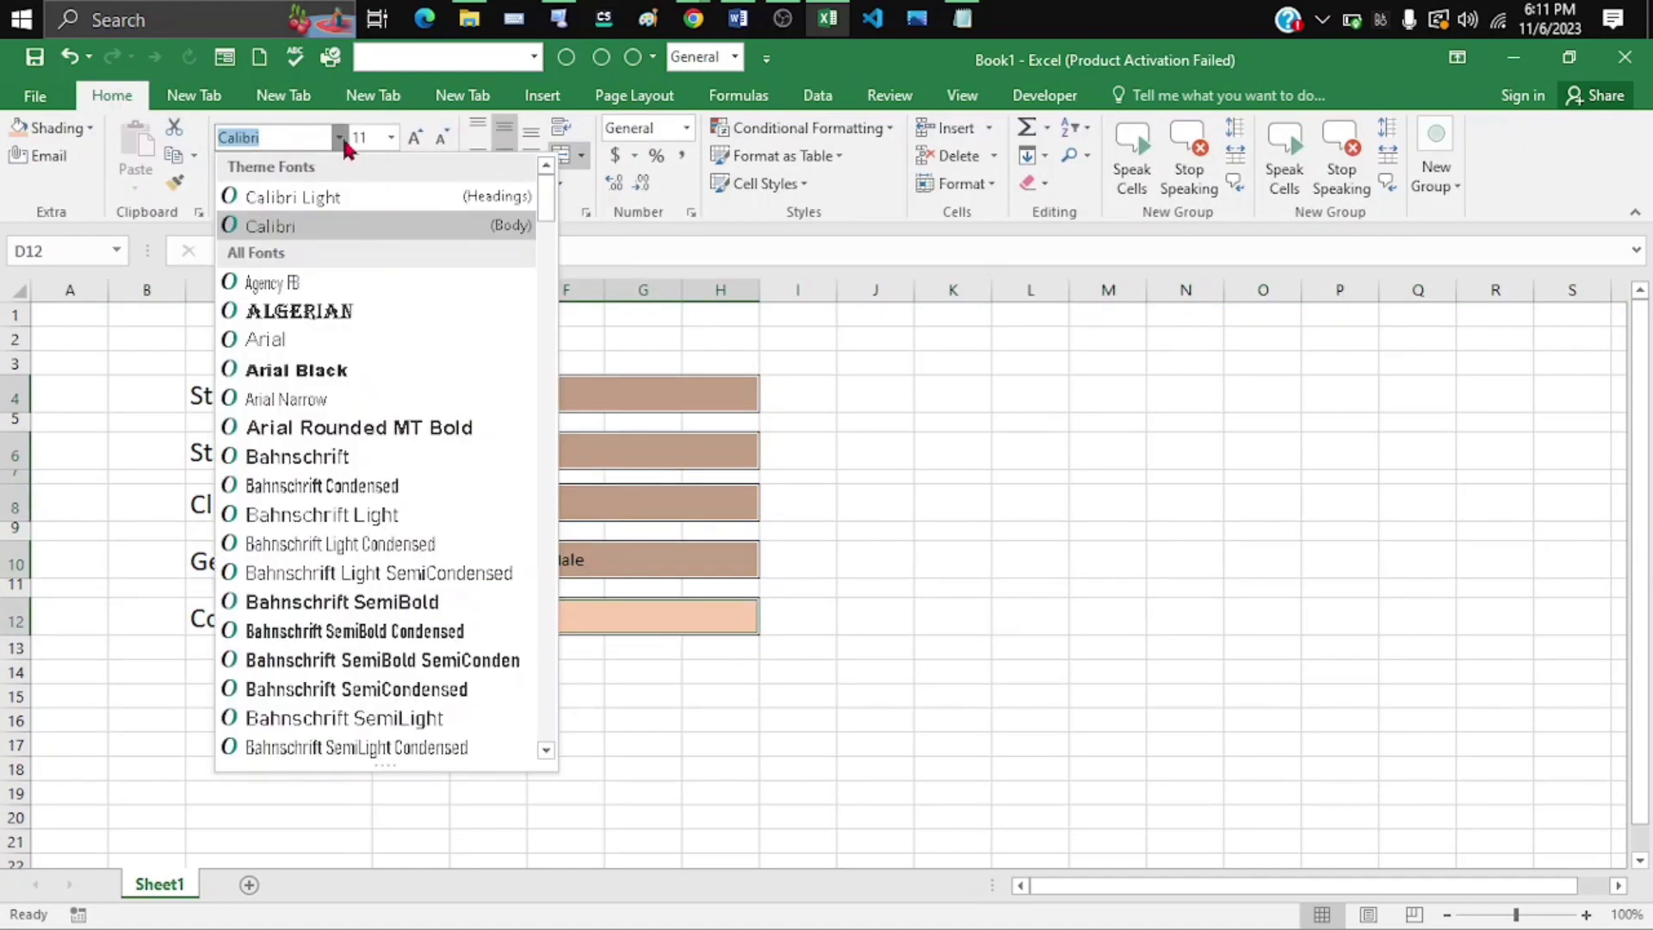
scroll(335, 517, "down", 6)
scroll(358, 603, "down", 5)
scroll(377, 526, "down", 6)
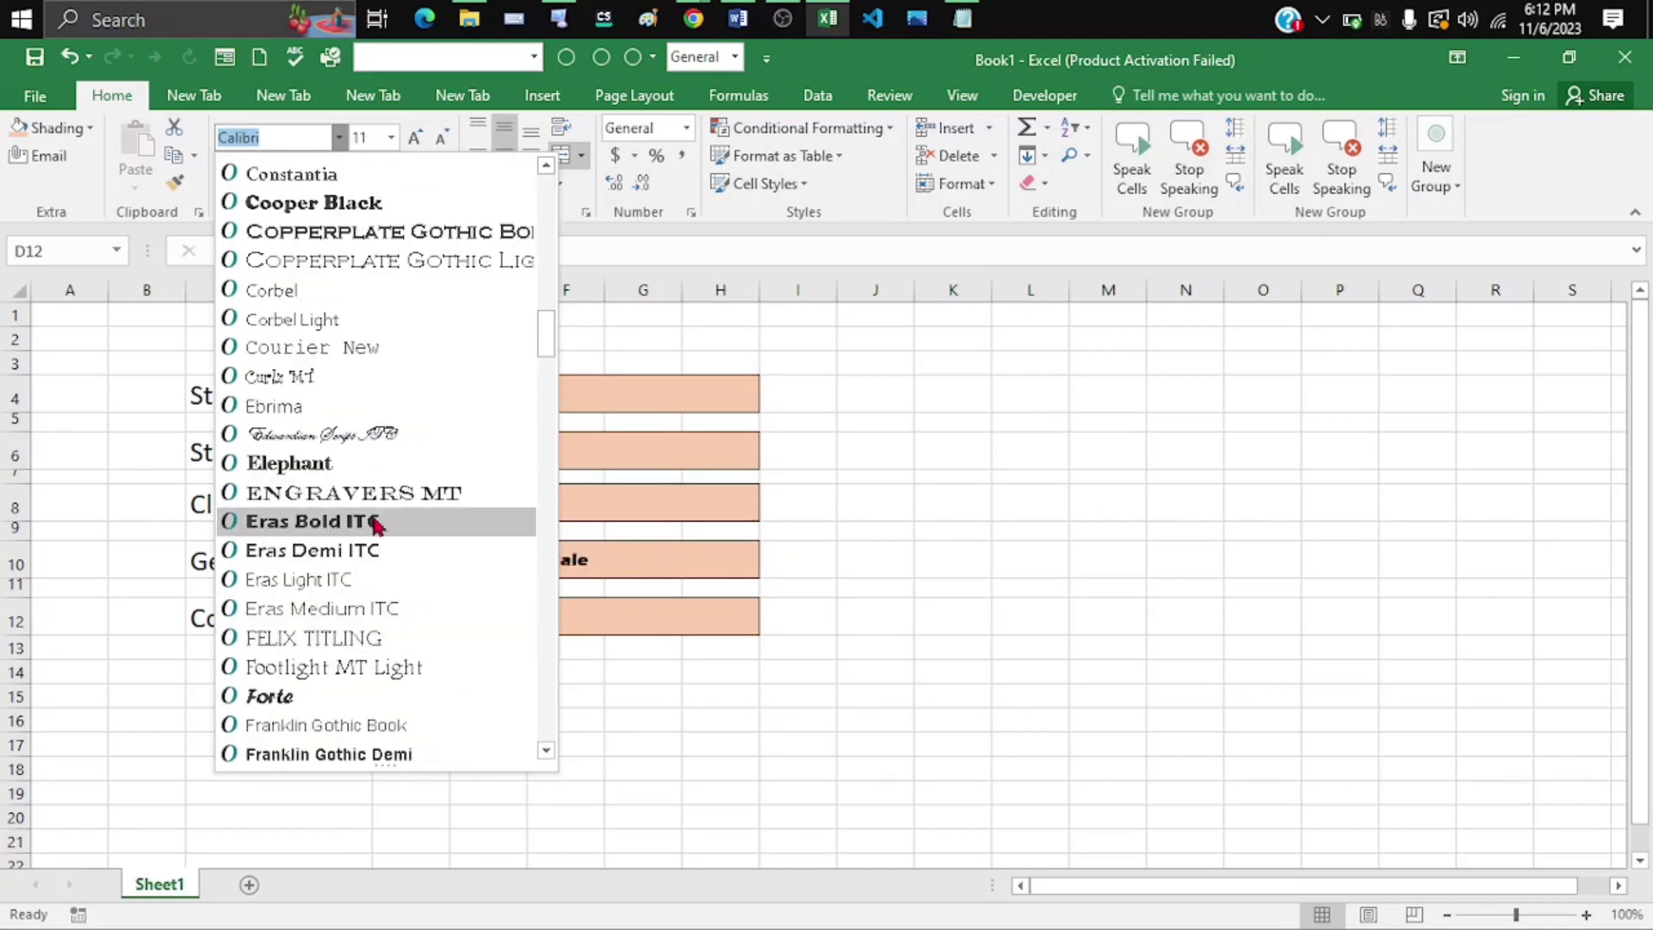
scroll(353, 603, "down", 7)
left_click(358, 469)
left_click(416, 138)
left_click(416, 138)
left_click(416, 138)
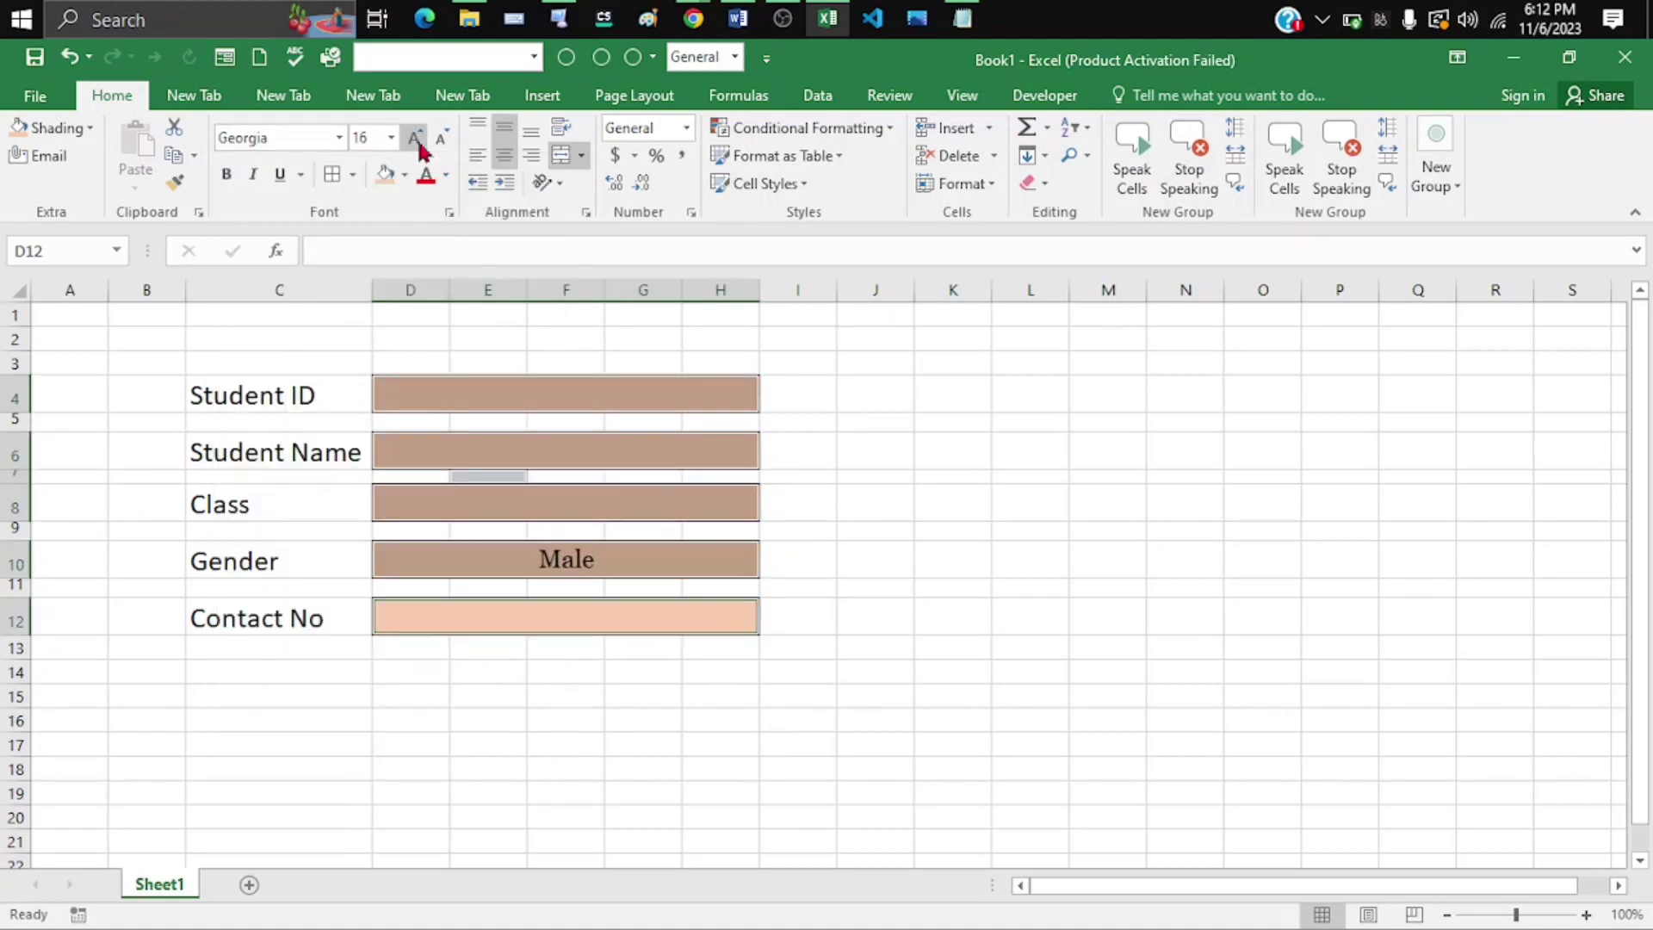
left_click(679, 388)
left_click(818, 95)
Restrict the Student ID box to a list of select and 1 through 10.
left_click(1066, 183)
left_click(813, 452)
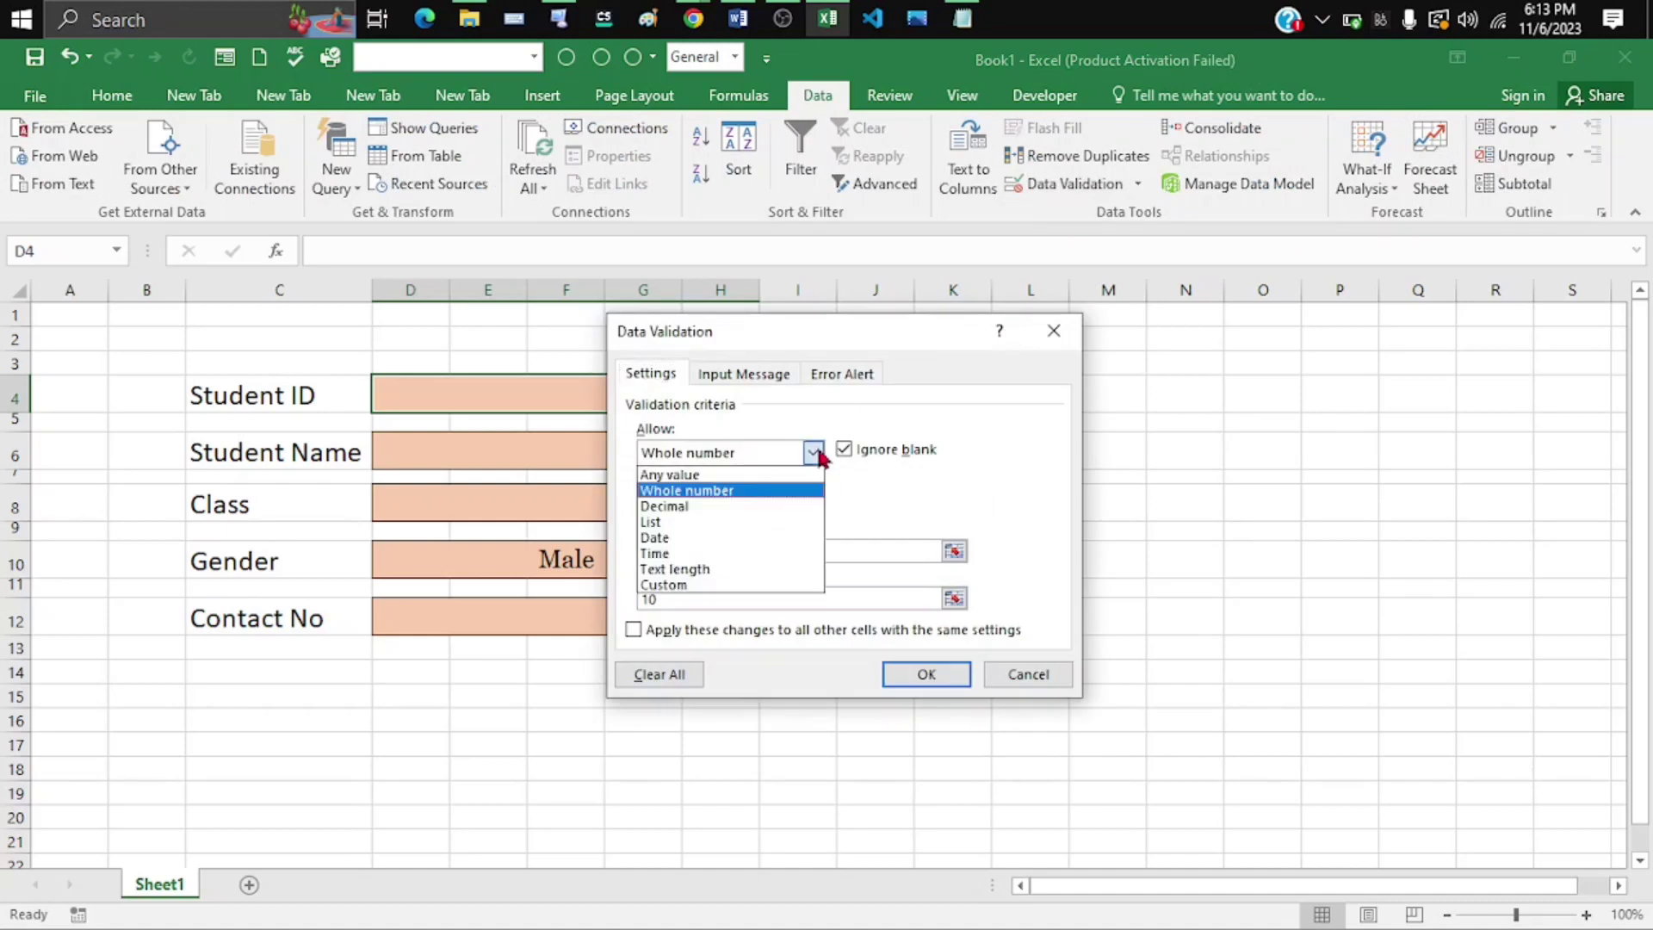
left_click(775, 522)
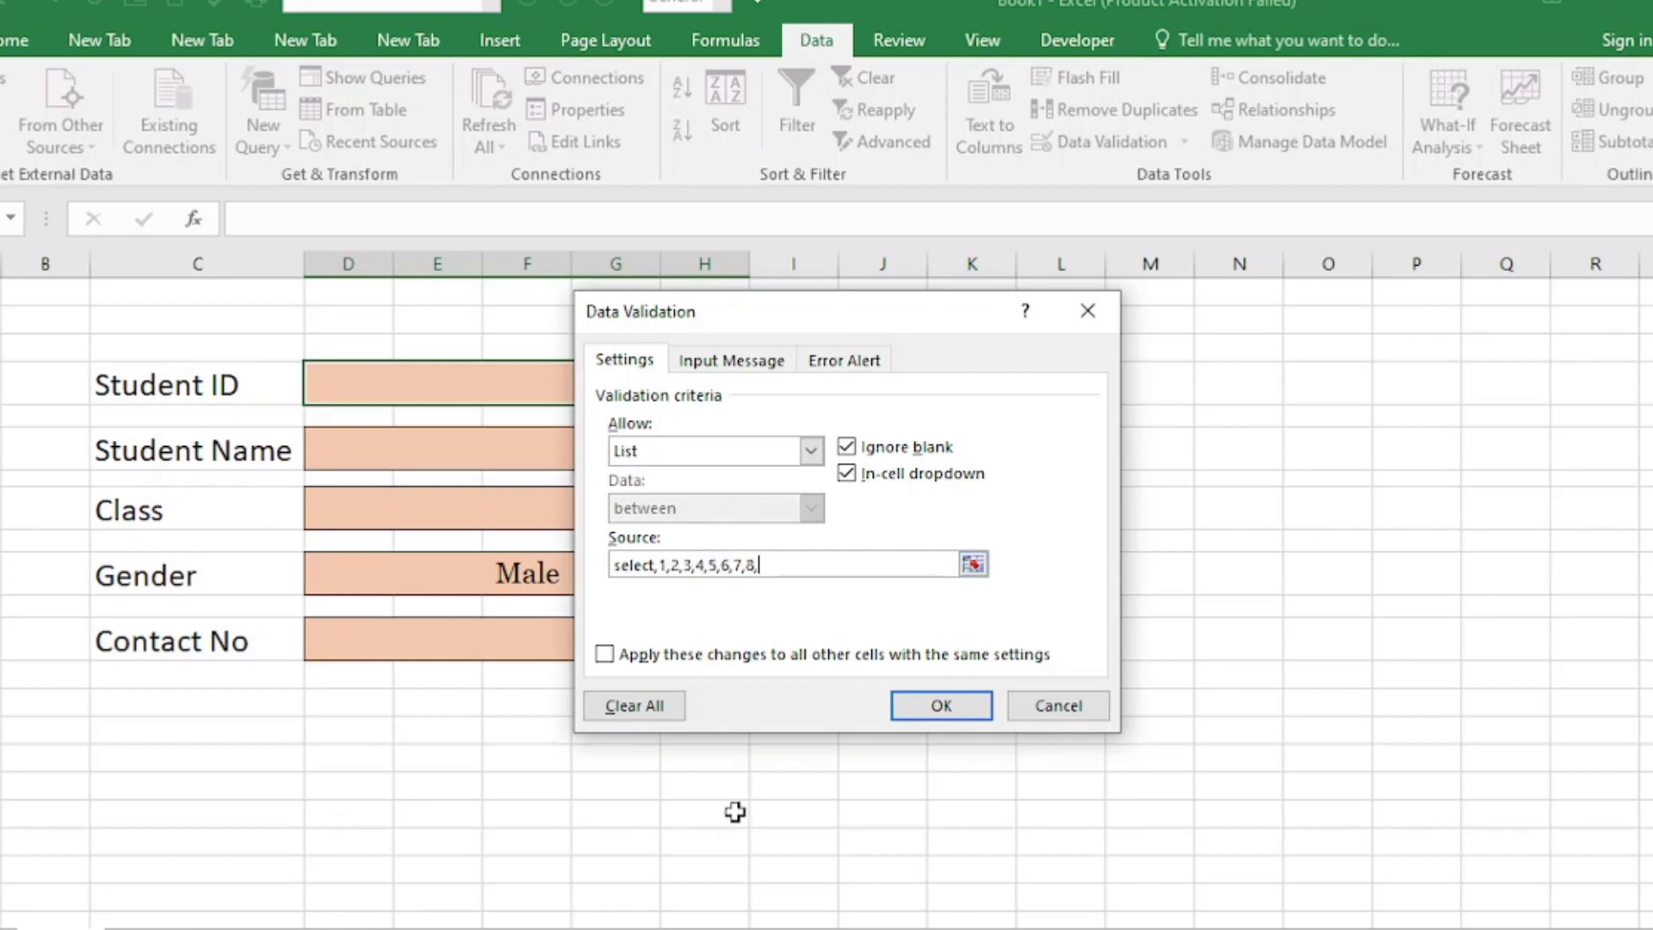
left_click(917, 702)
Pick 4 as the Student ID and Female as the Gender.
left_click(763, 394)
left_click(602, 435)
left_click(763, 393)
left_click(723, 426)
left_click(762, 392)
left_click(687, 452)
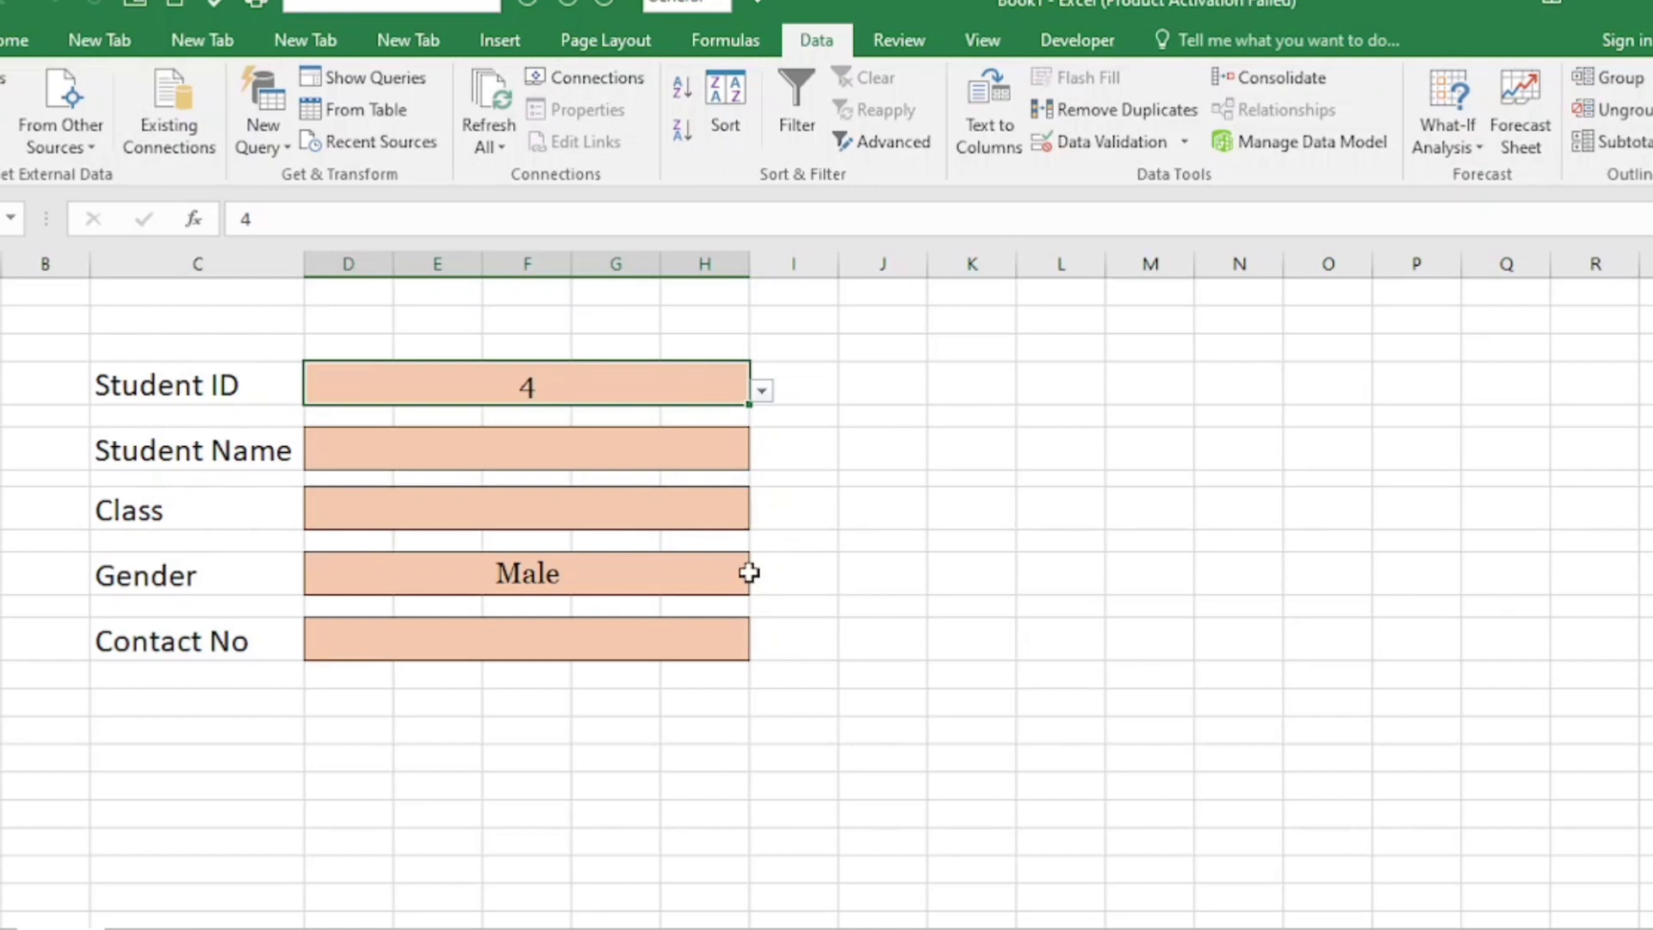
left_click(730, 580)
left_click(762, 582)
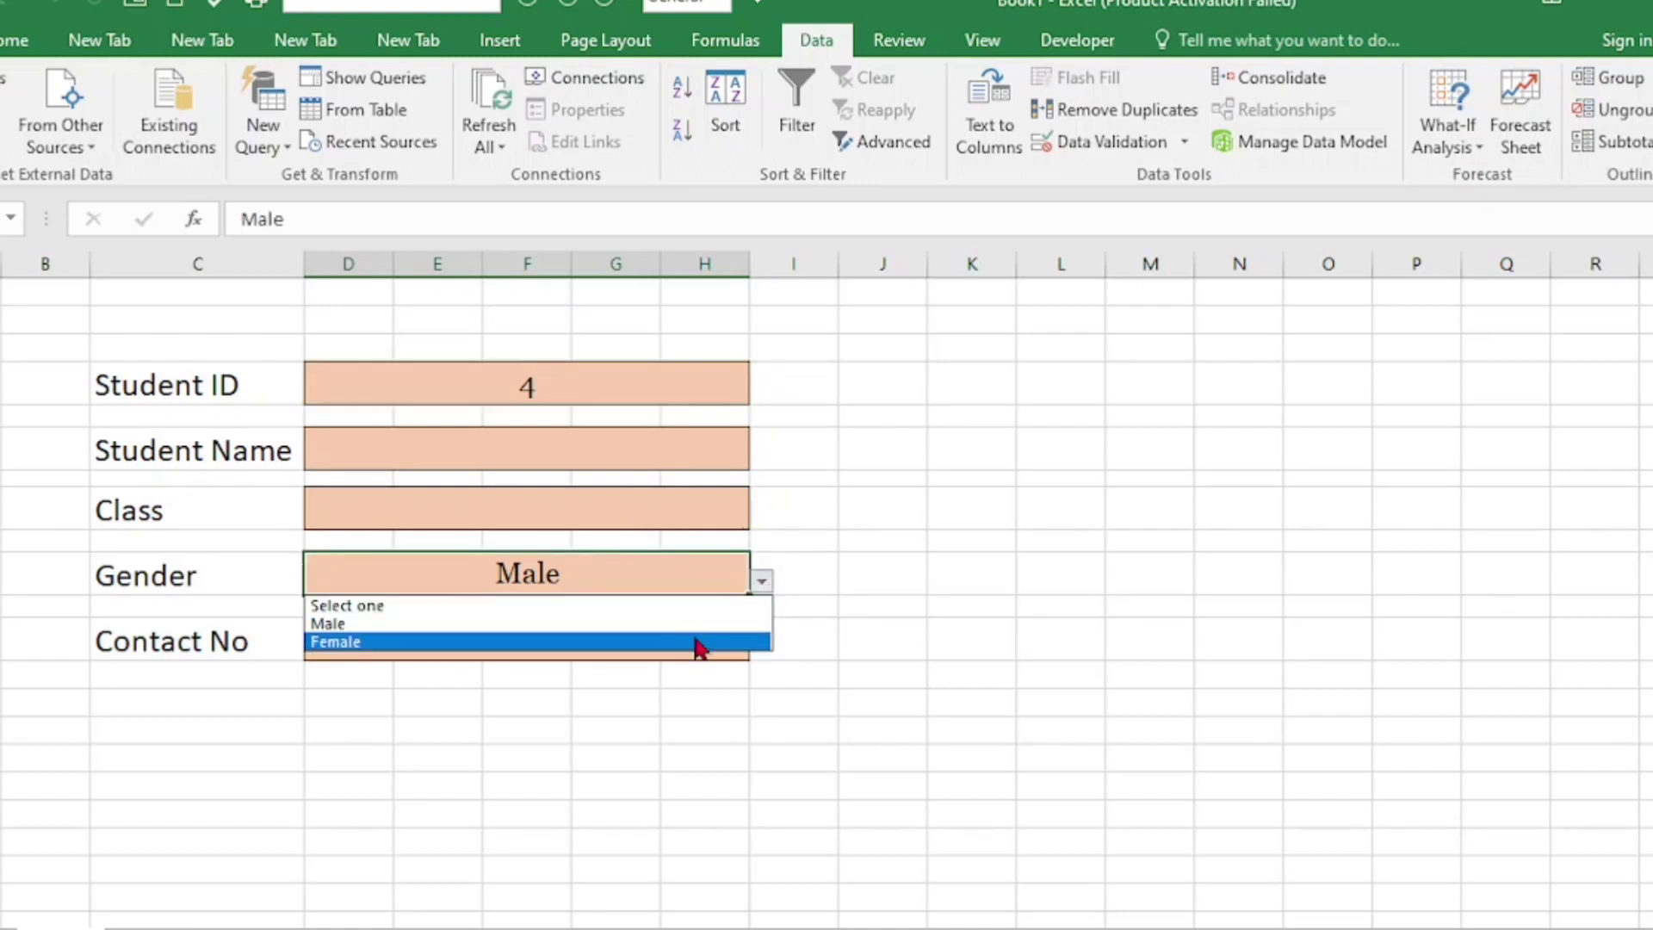
left_click(701, 640)
left_click(717, 396)
left_click(701, 457)
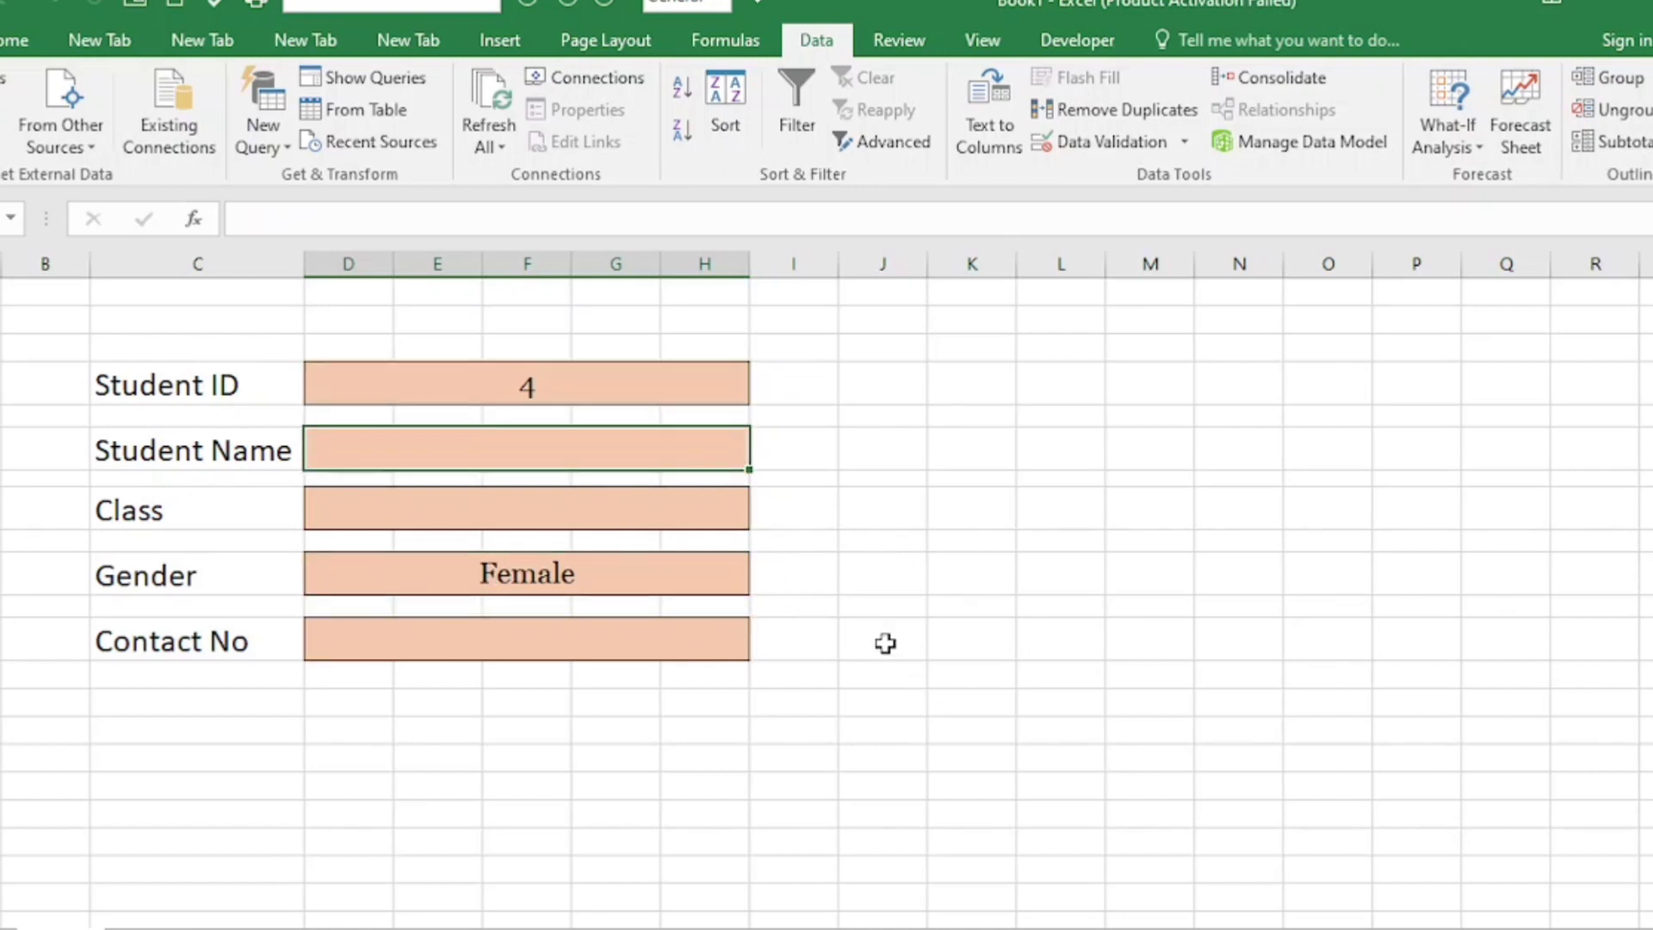
Limit Student Name entries by text length with a minimum of 10 characters.
left_click(1111, 142)
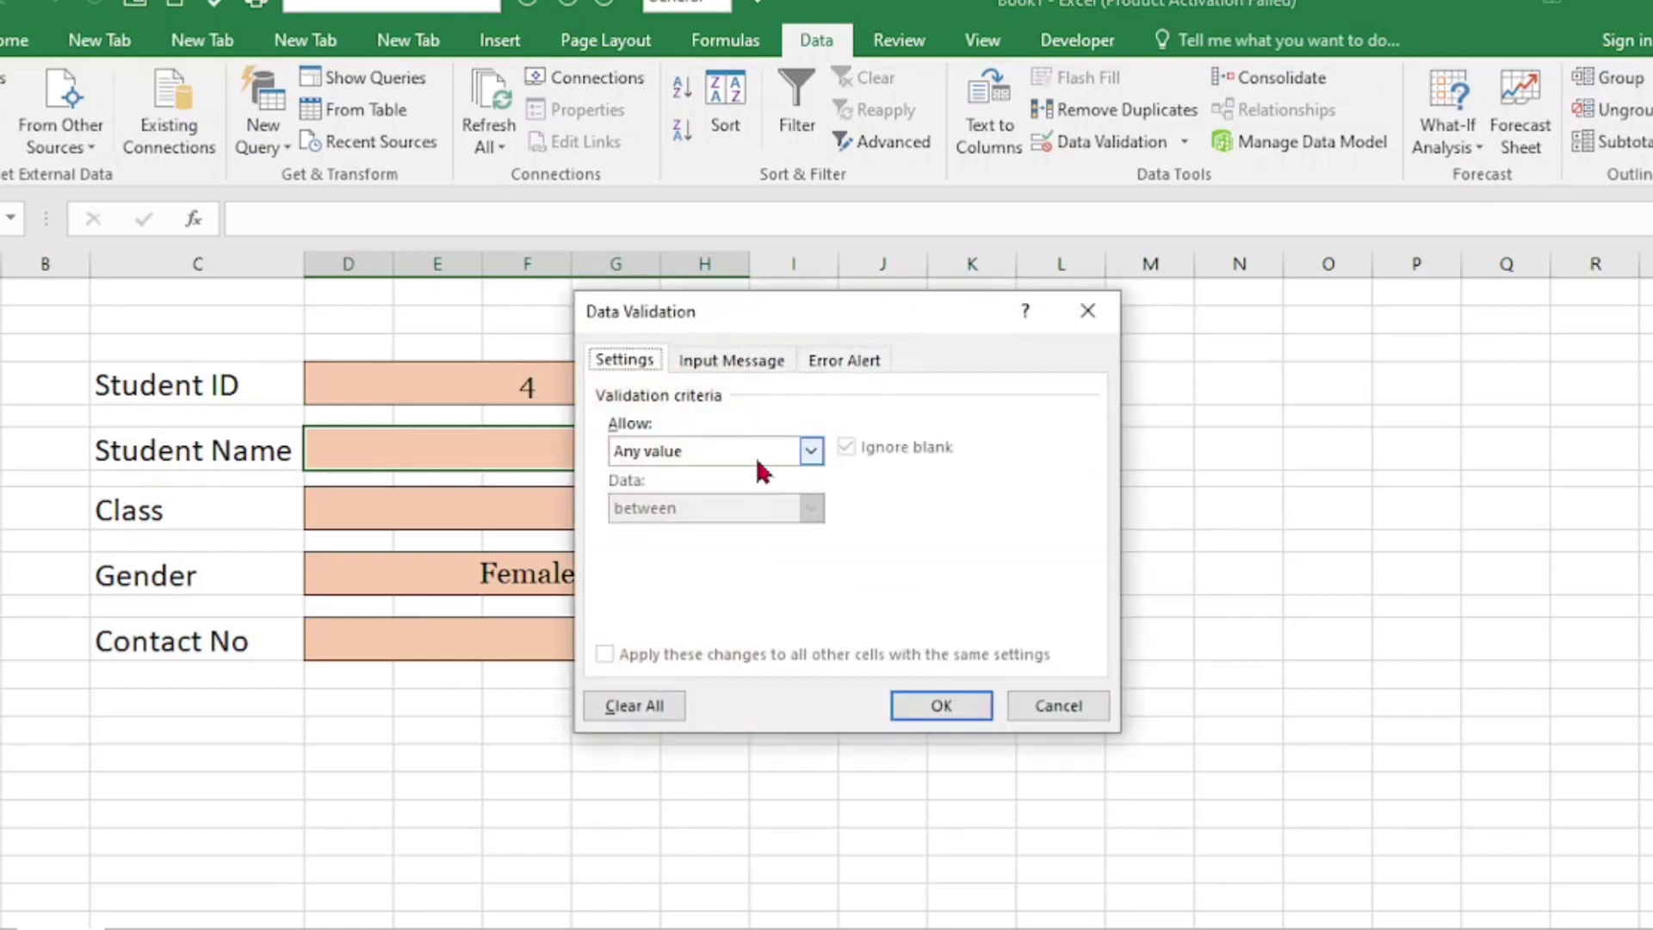
left_click(810, 450)
left_click(750, 585)
left_click(742, 564)
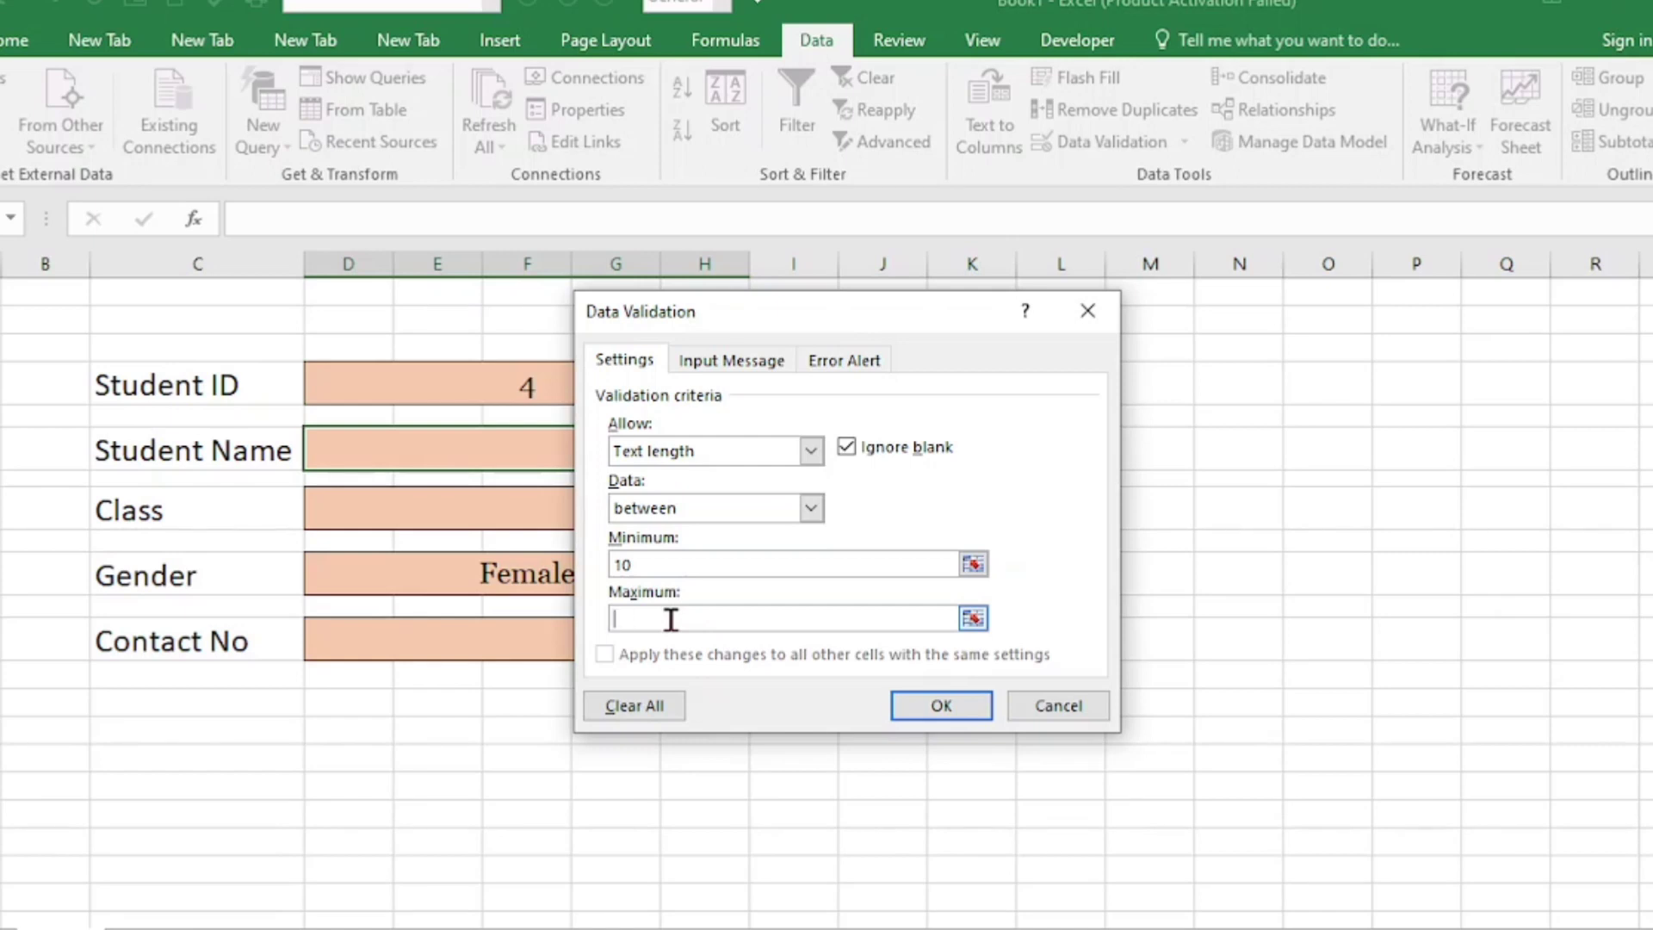
type("30")
left_click(959, 711)
Give the Class box a list validation of select, one through ten, then choose one.
left_click(609, 505)
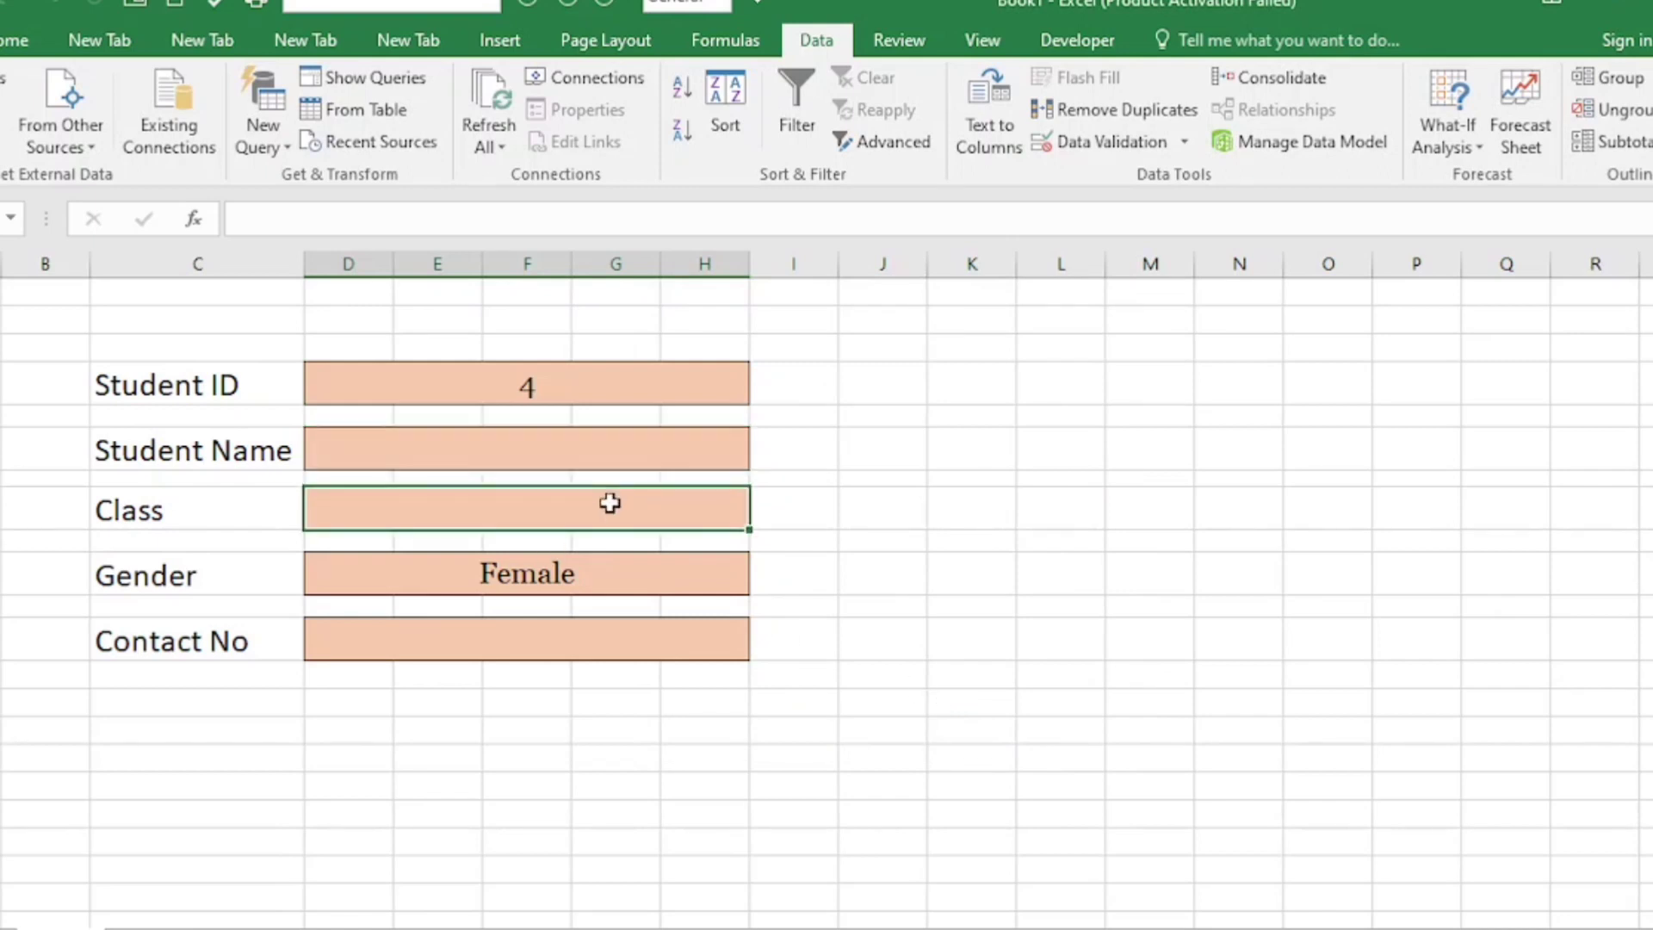
left_click(1090, 145)
left_click(810, 450)
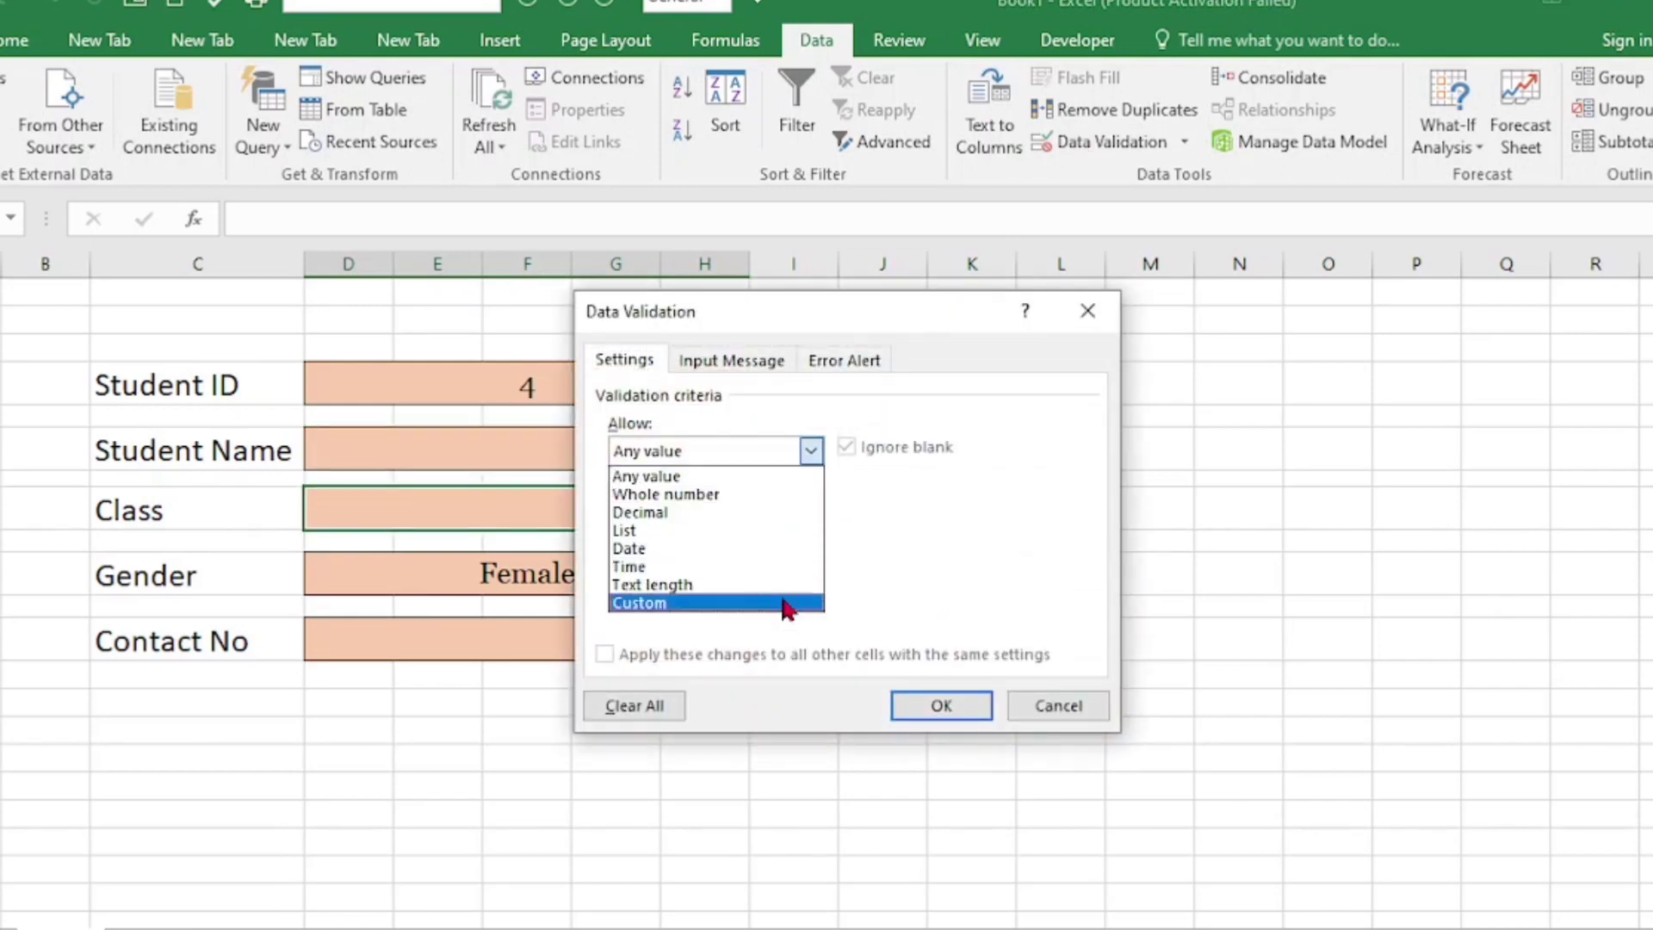
left_click(787, 532)
left_click(775, 565)
type("select,one,two,three")
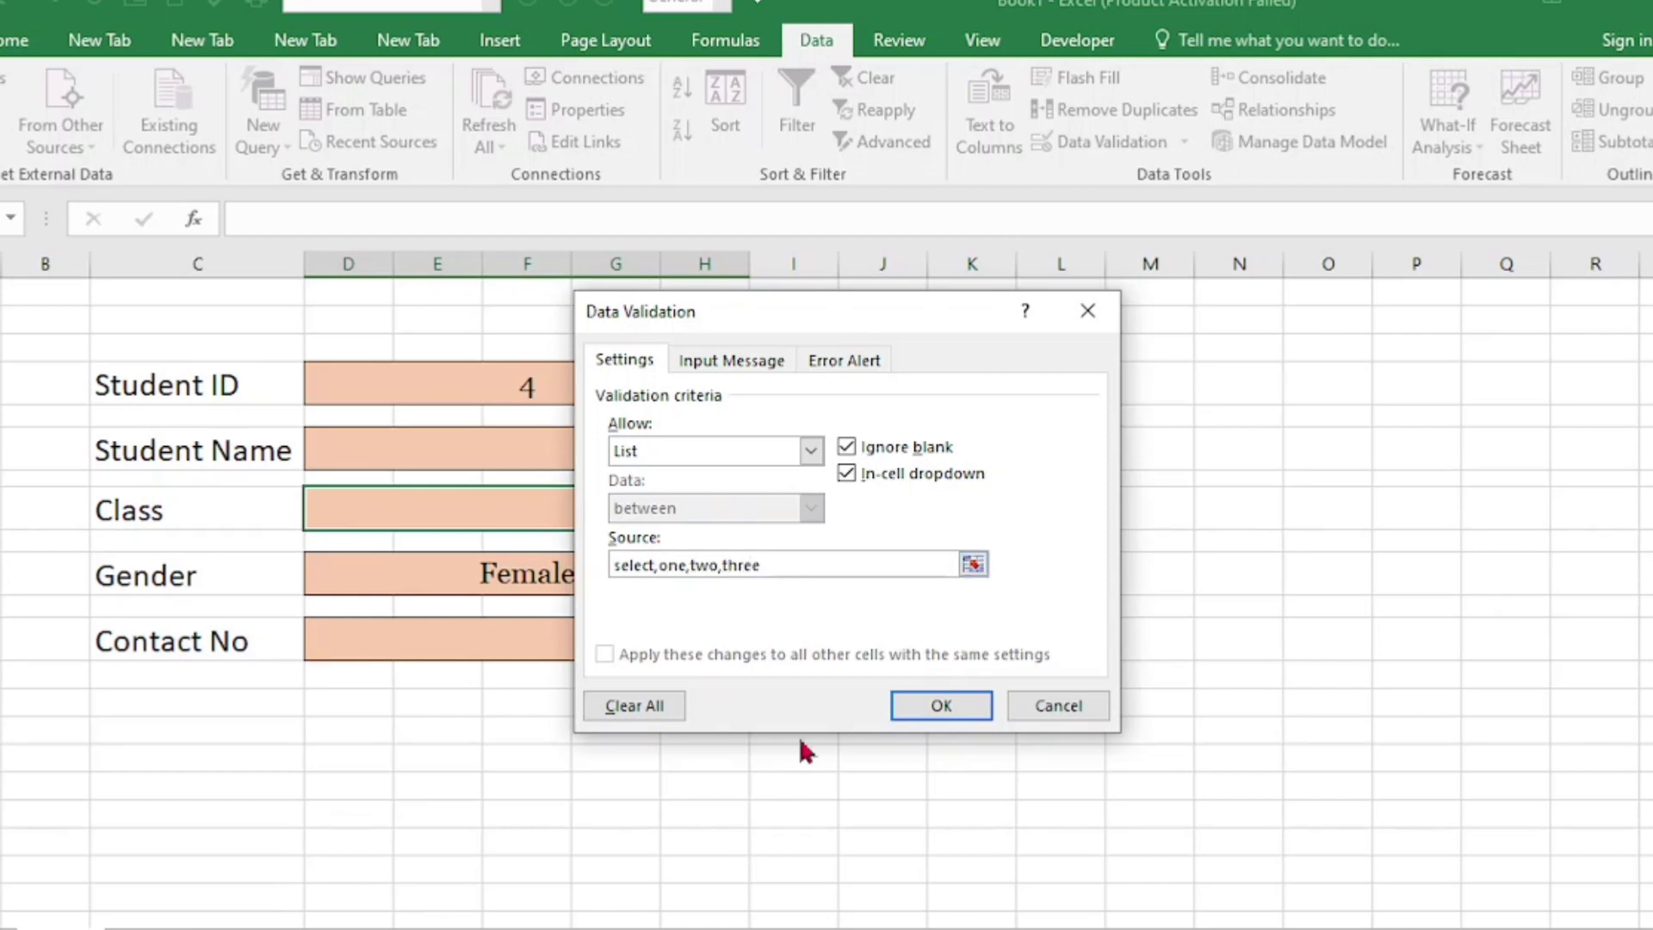
type(",four,five,six,seven,eight,nine,ten")
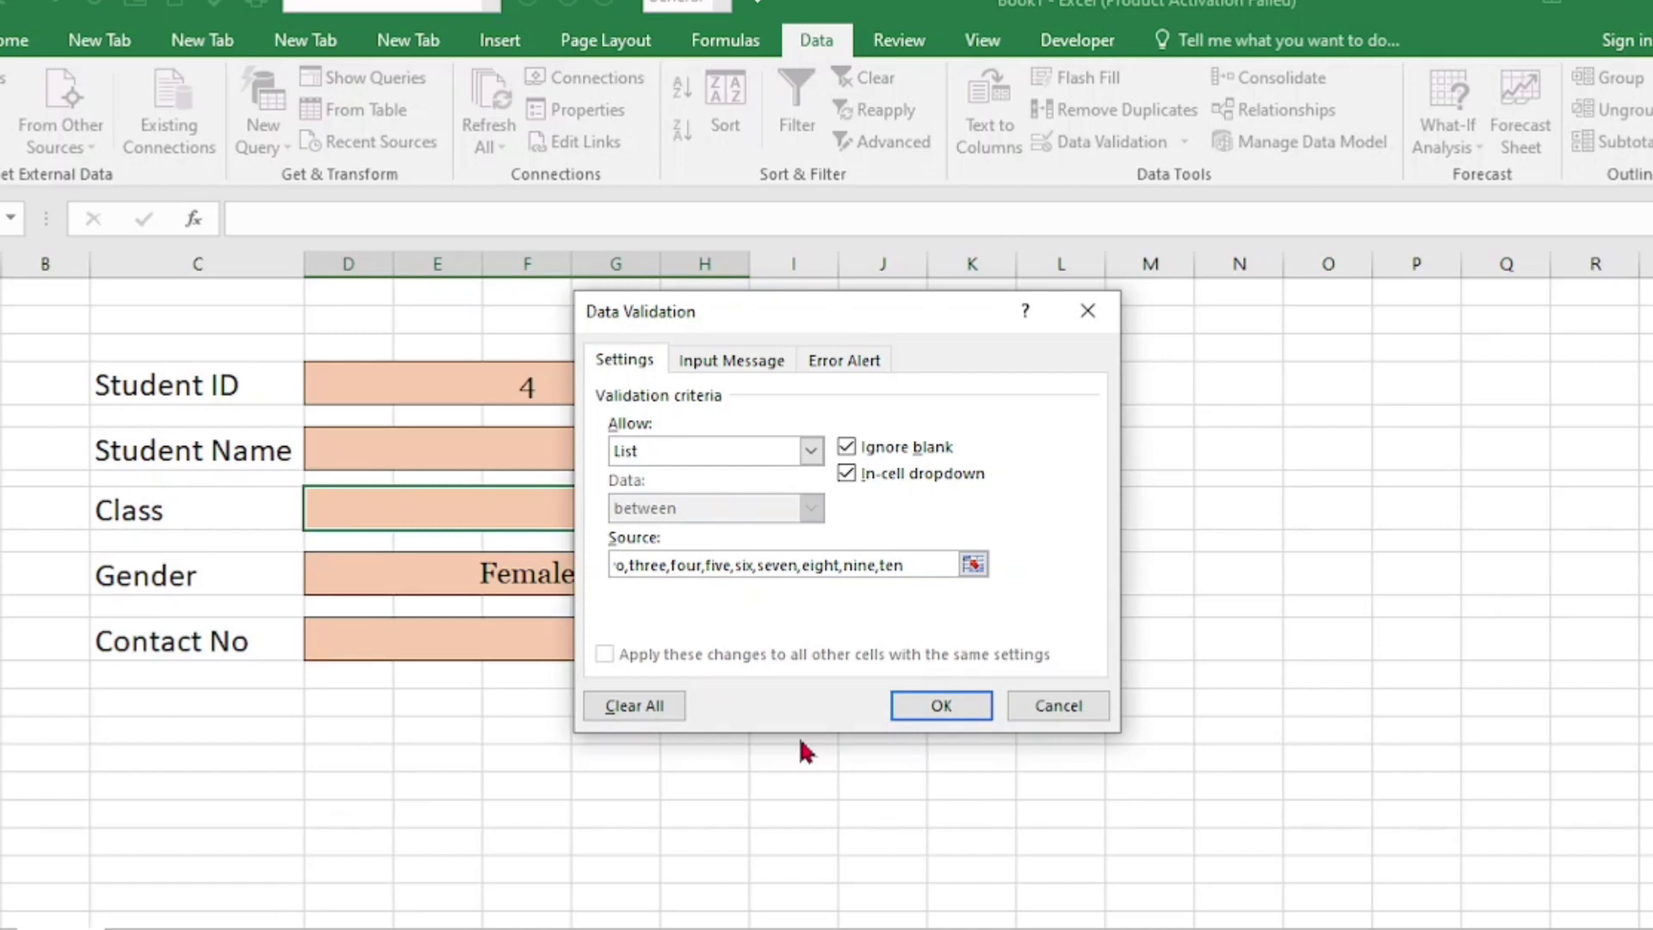
left_click(926, 708)
left_click(763, 517)
left_click(698, 551)
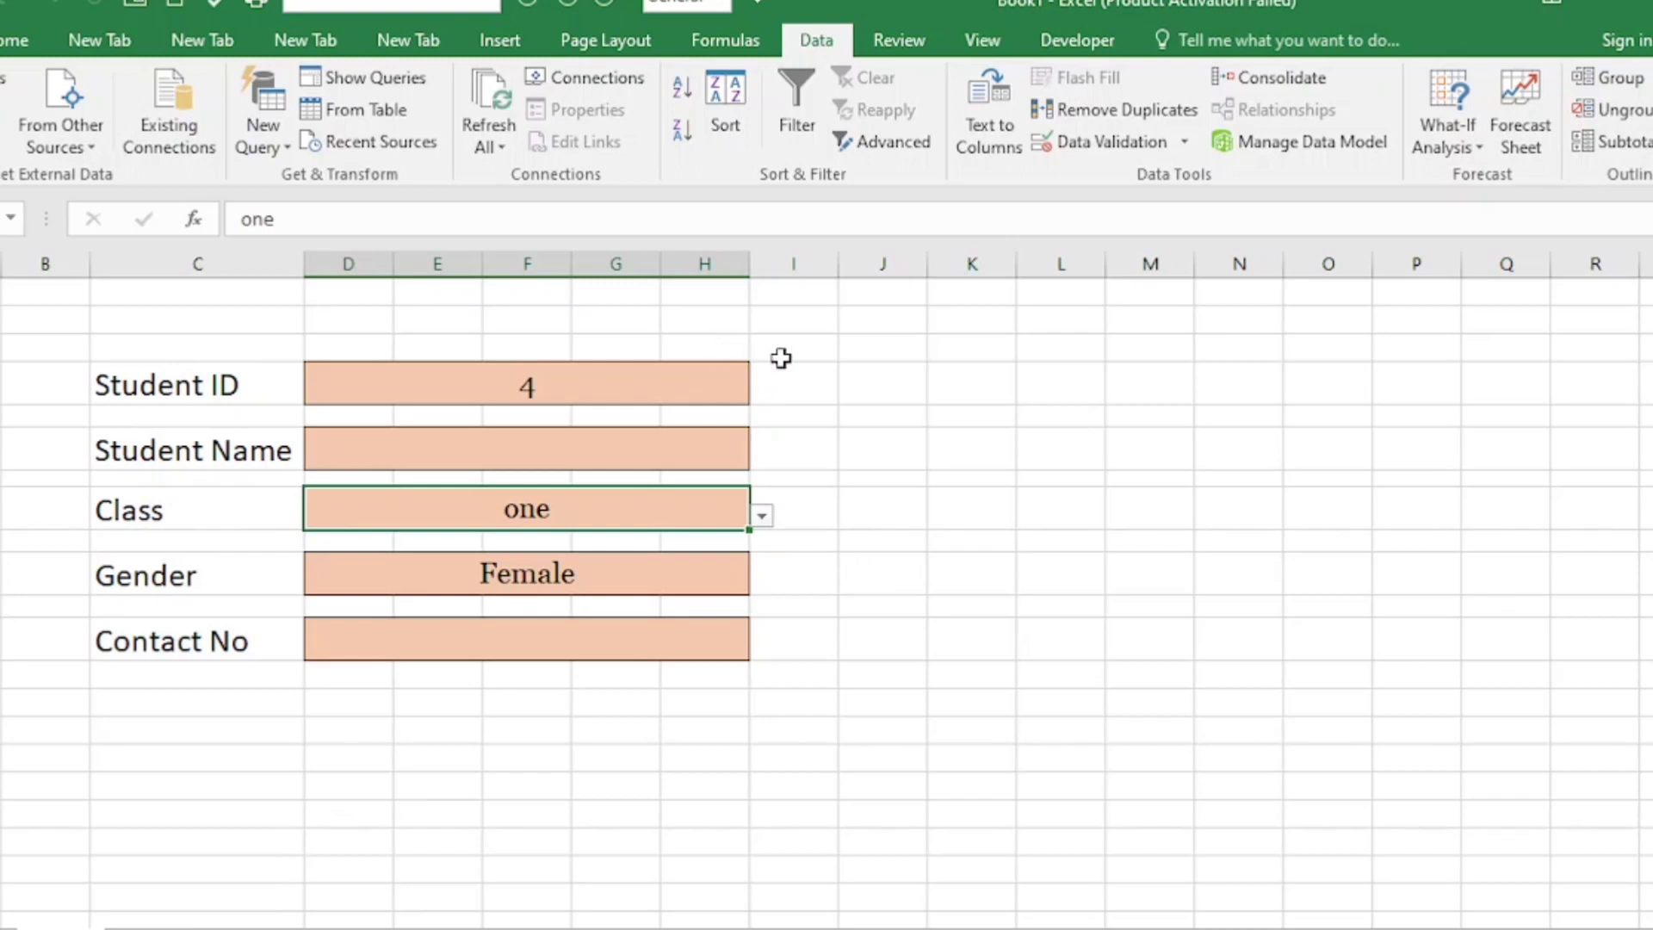
Select the Student ID, Student Name and Class entry boxes together.
left_click(516, 391, "ctrl")
left_click(516, 450, "ctrl")
left_click(509, 509, "ctrl")
Add Gender and Contact No to the selection and start a No Blanks conditional formatting rule.
left_click(513, 573, "ctrl")
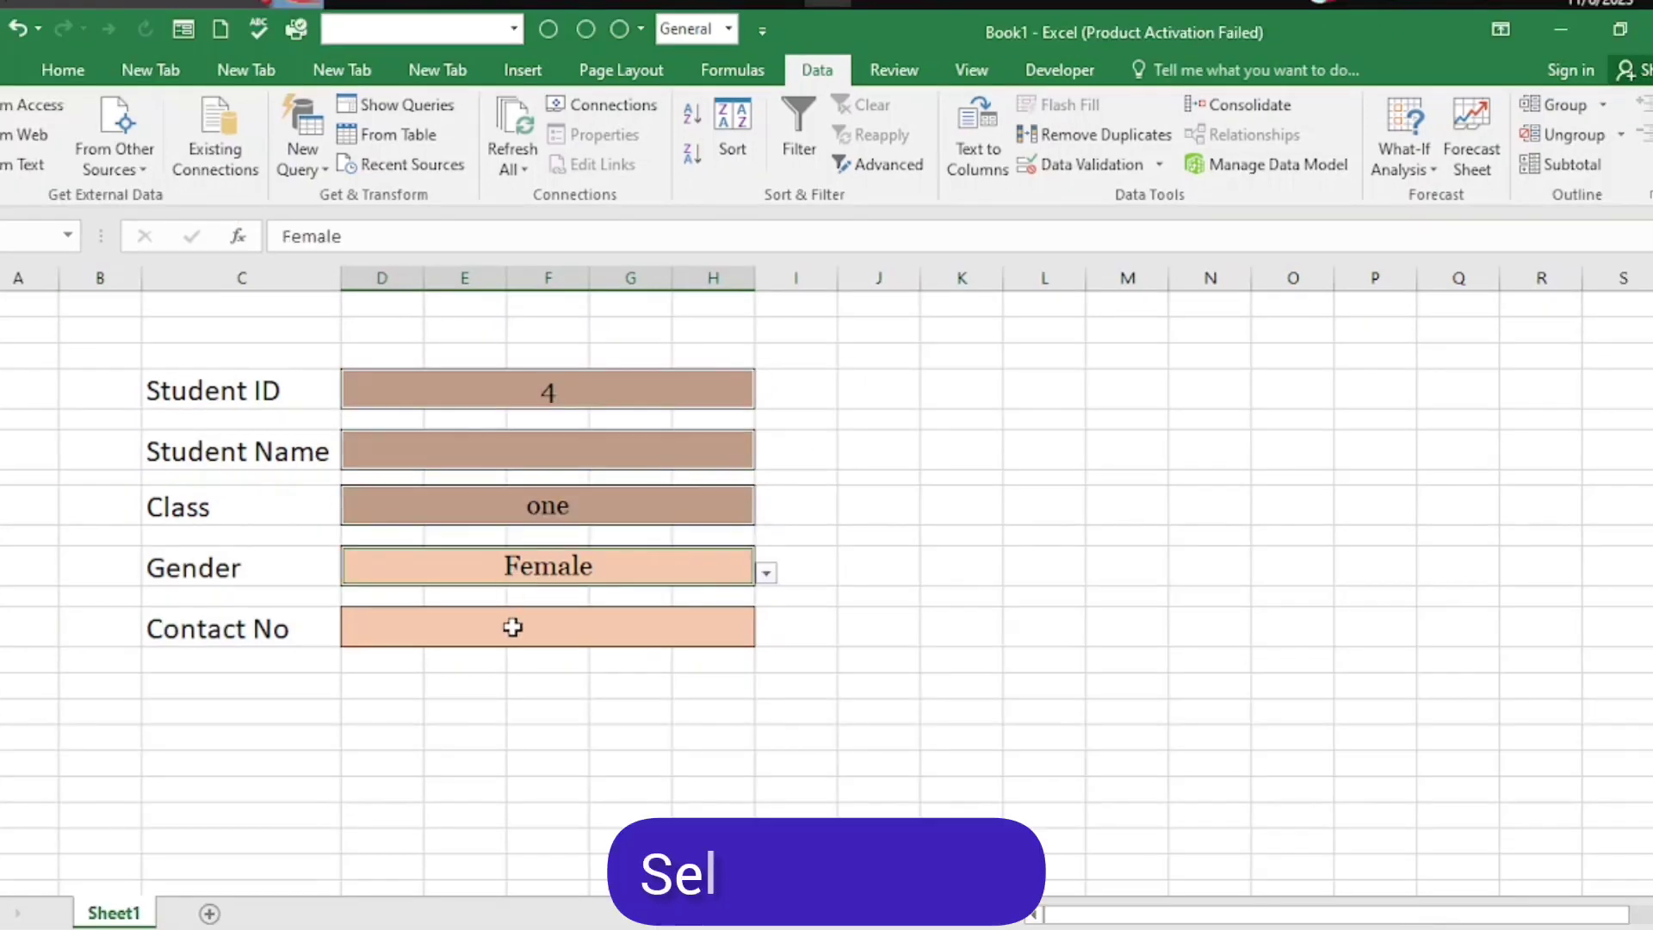
left_click(514, 627, "ctrl")
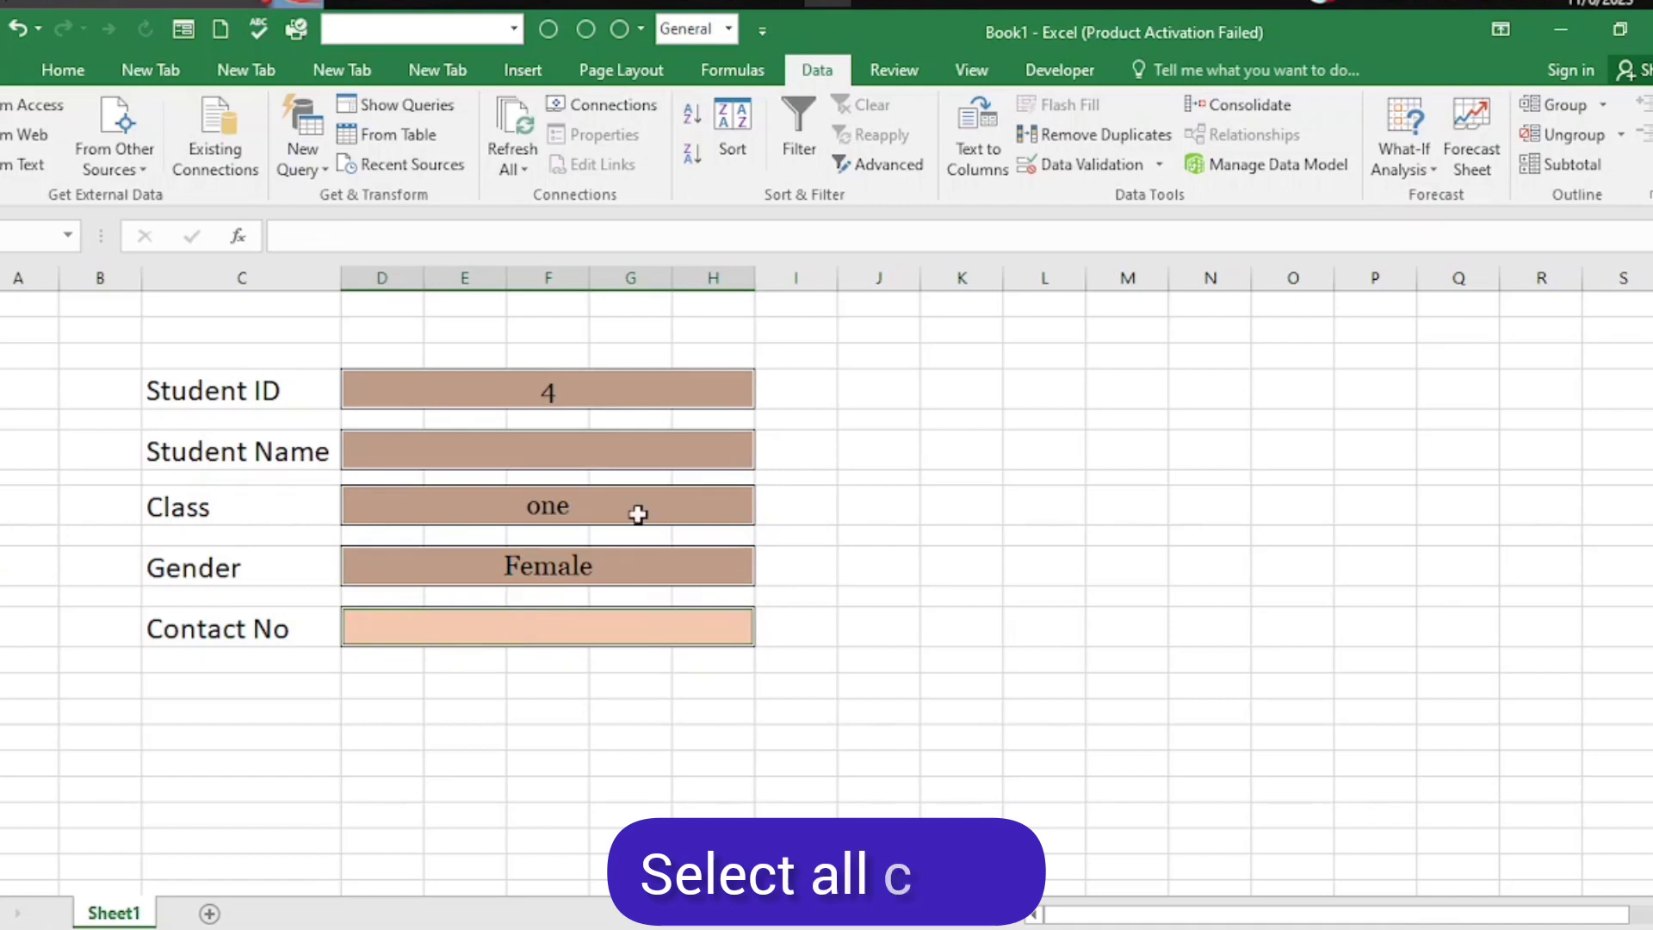
left_click(81, 71)
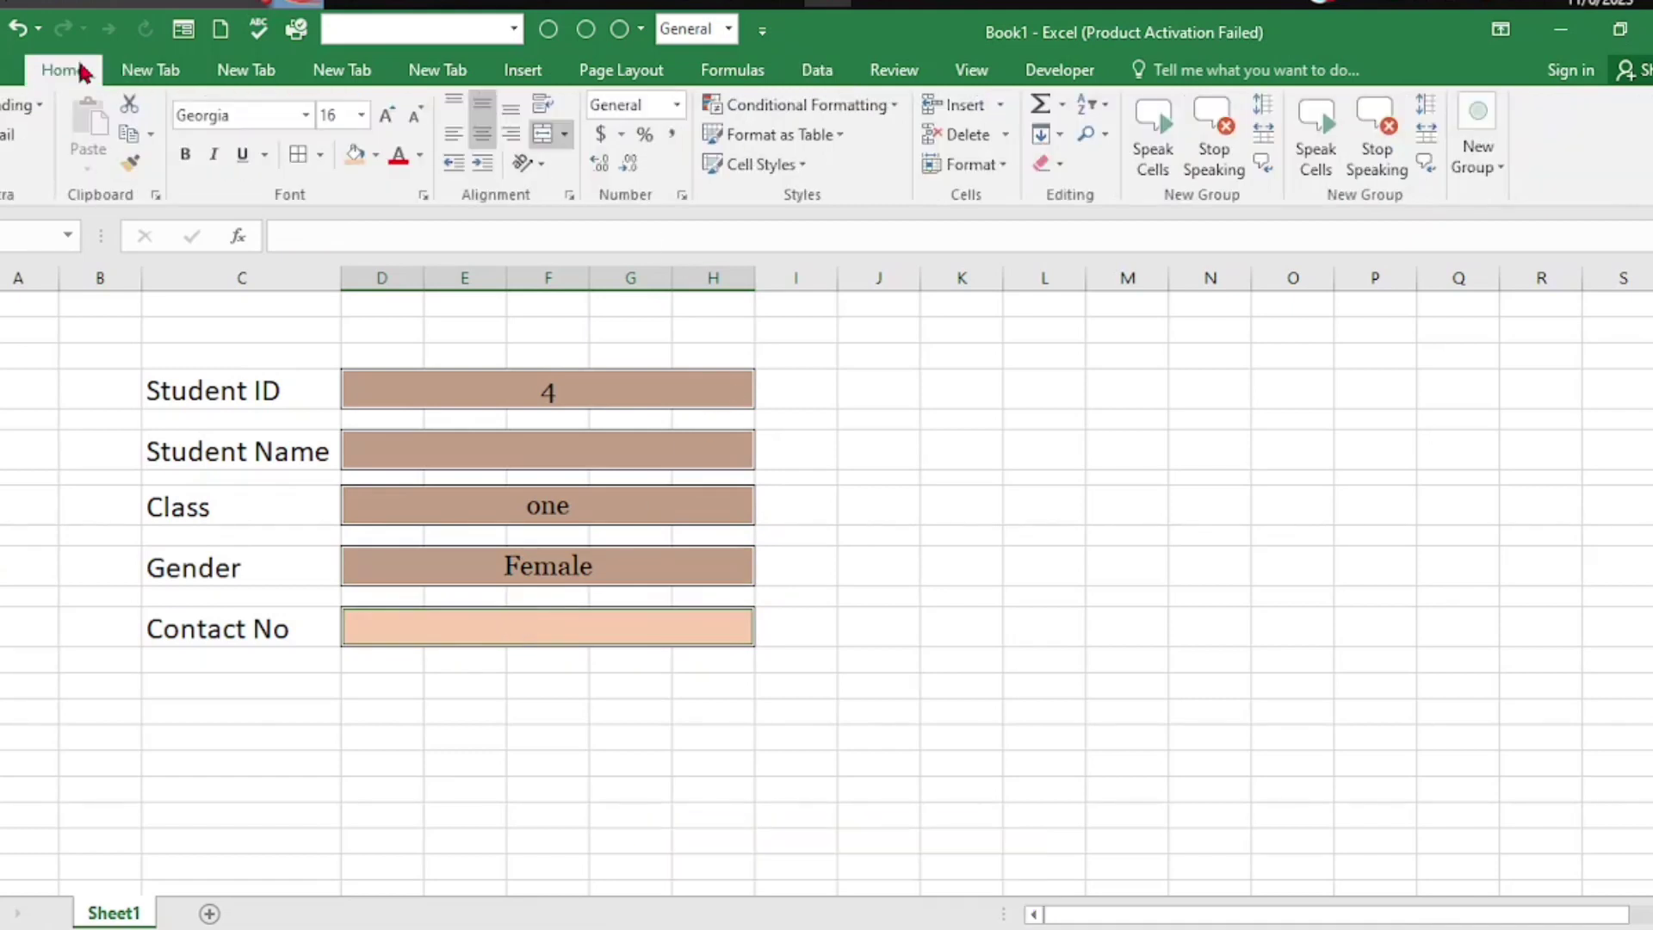
left_click(898, 105)
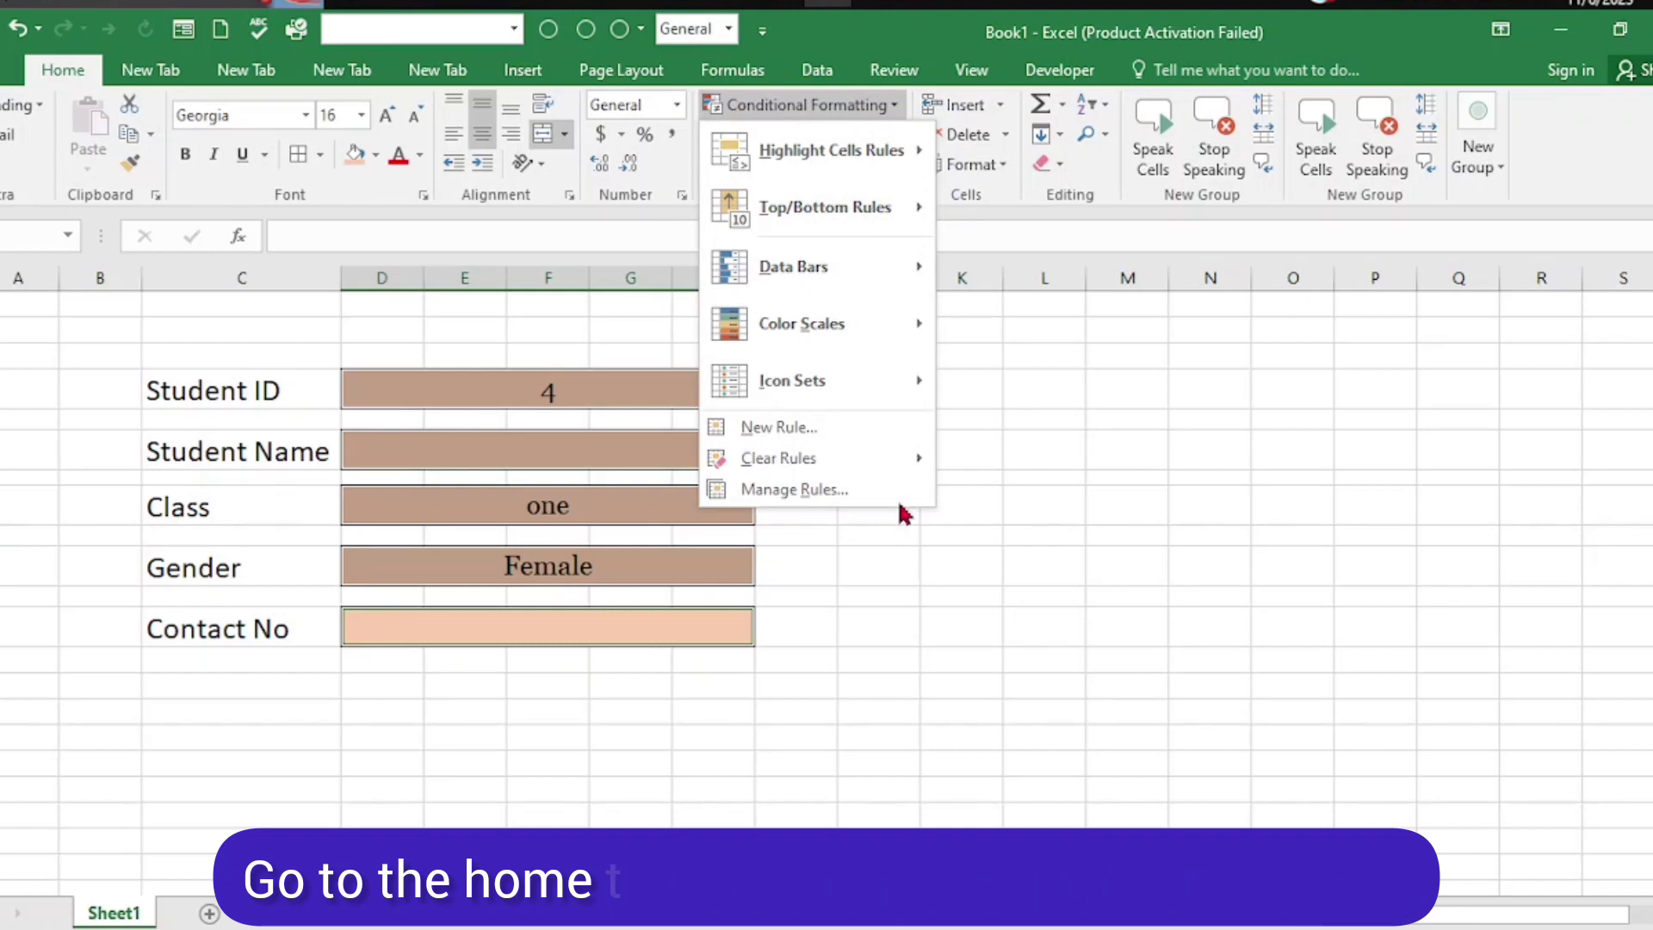
mouse_move(830, 149)
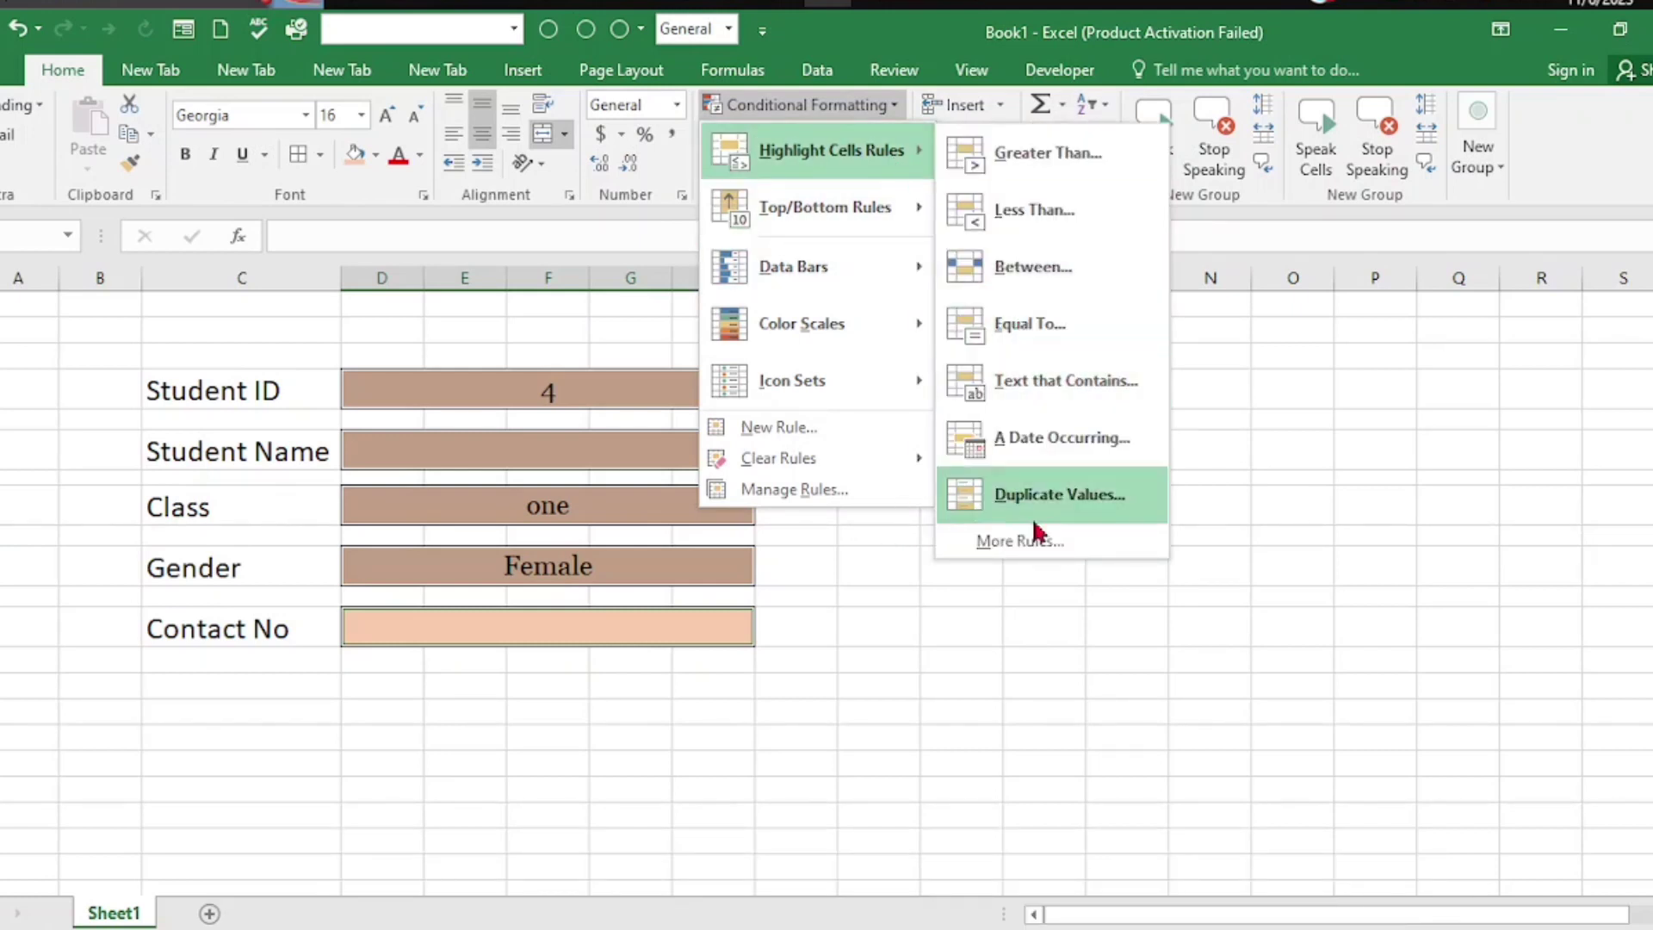
left_click(1034, 544)
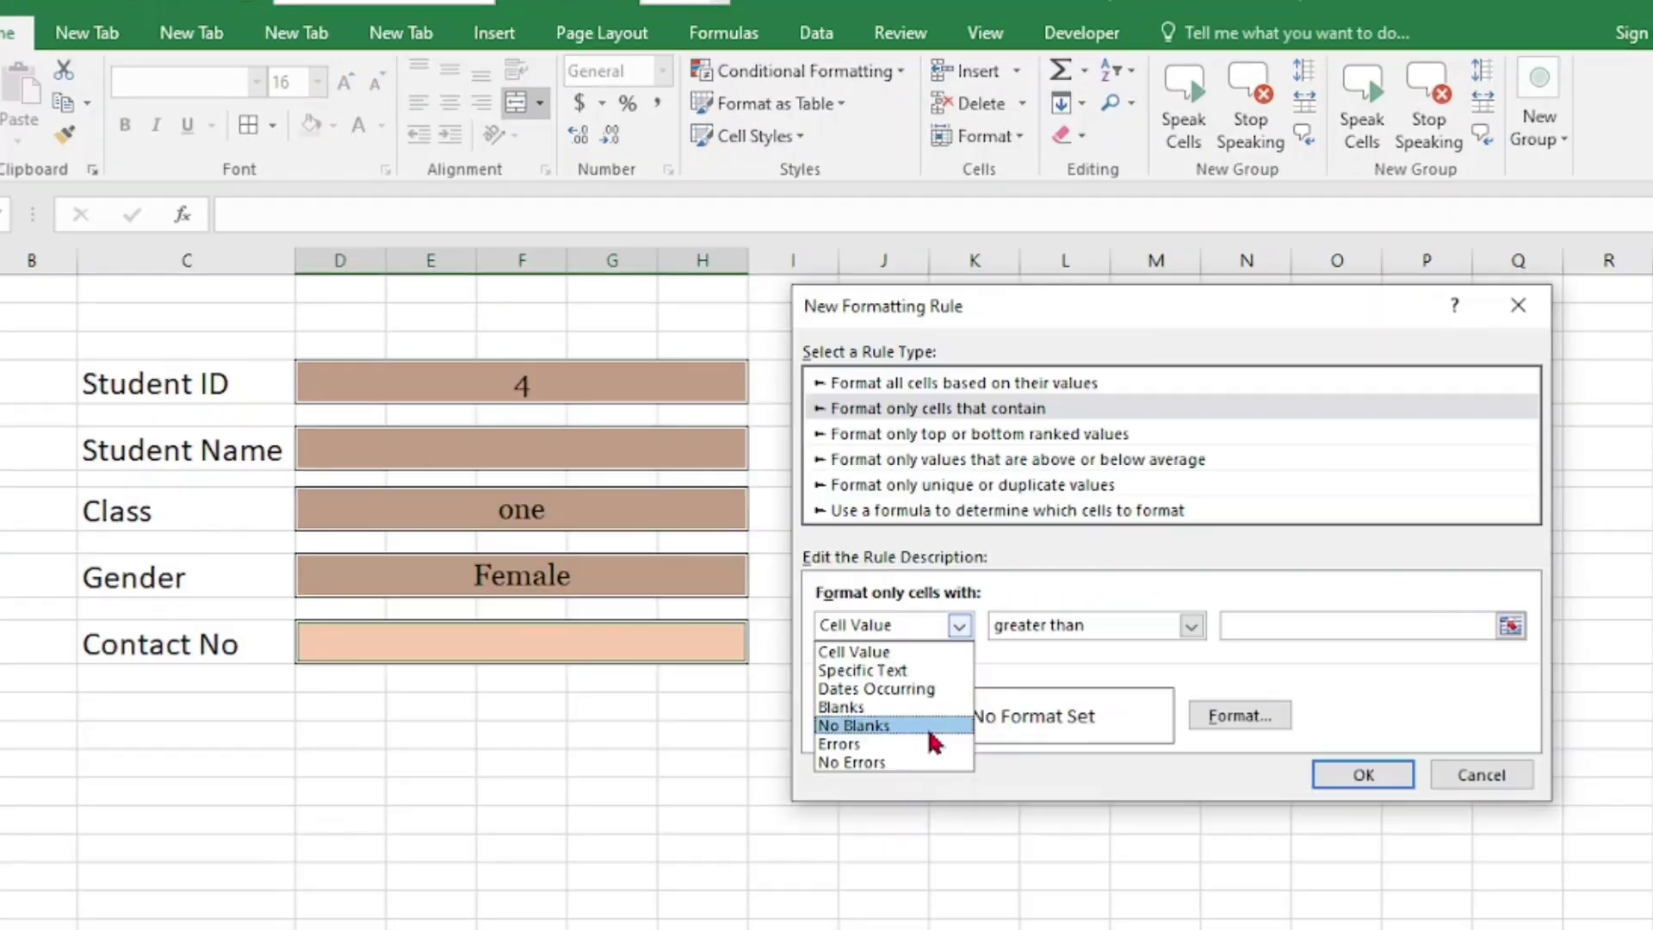
left_click(933, 728)
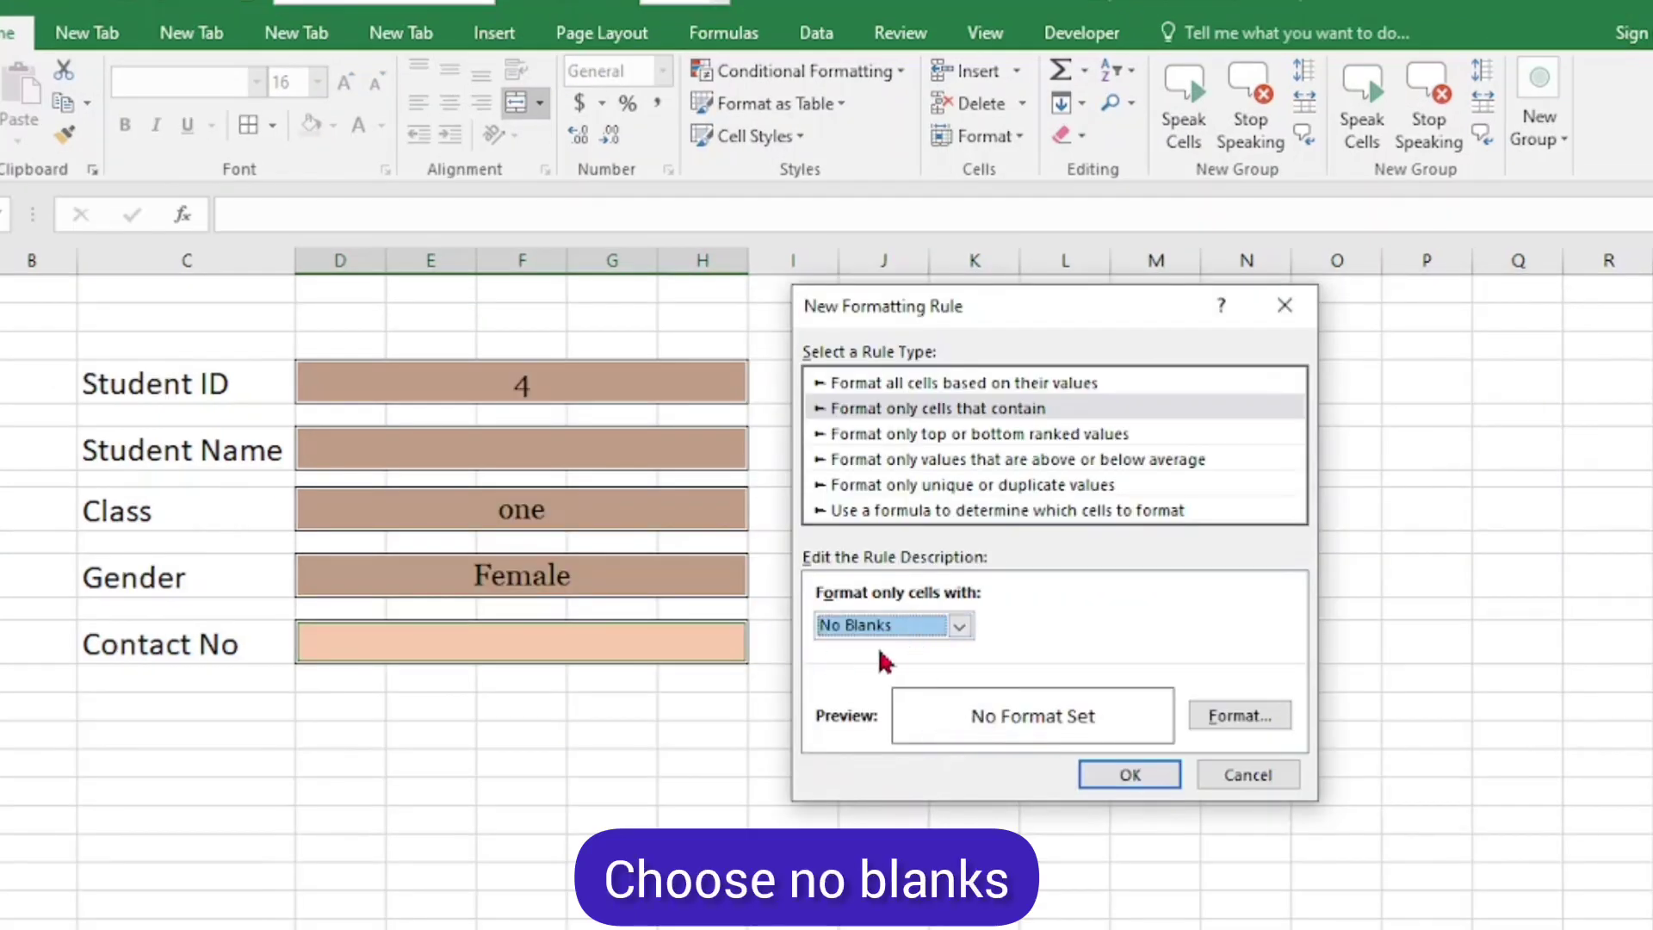
Pick the not-blank rule's fill colour, trying light green then dark blue.
left_click(1208, 722)
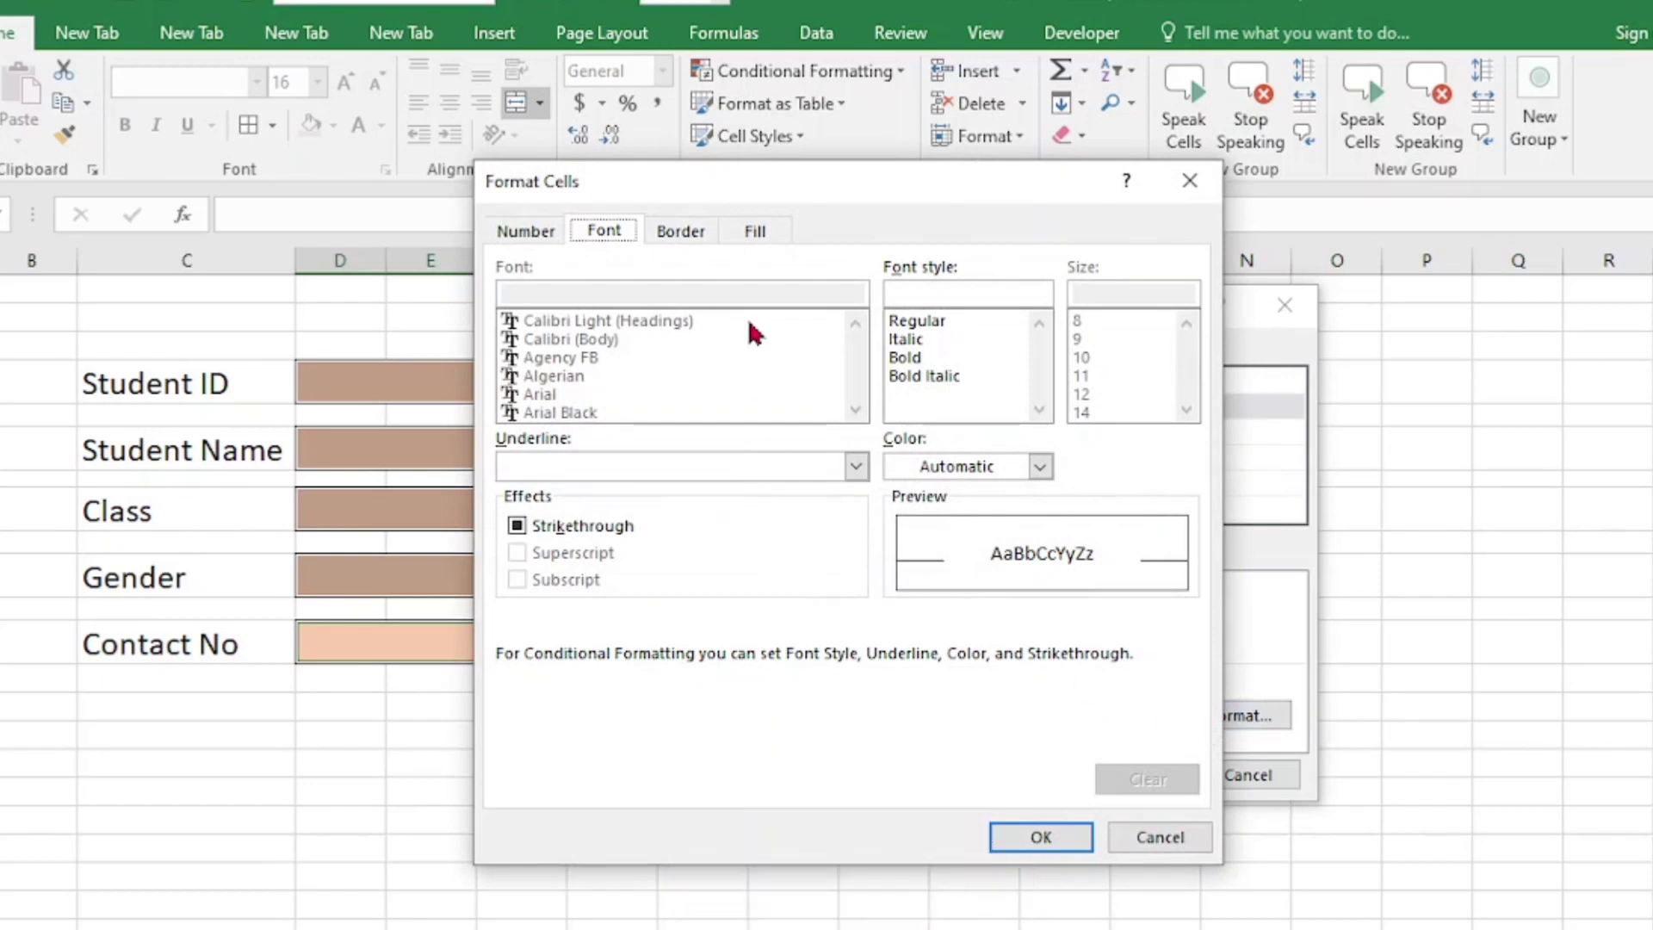
left_click(680, 231)
left_click(758, 232)
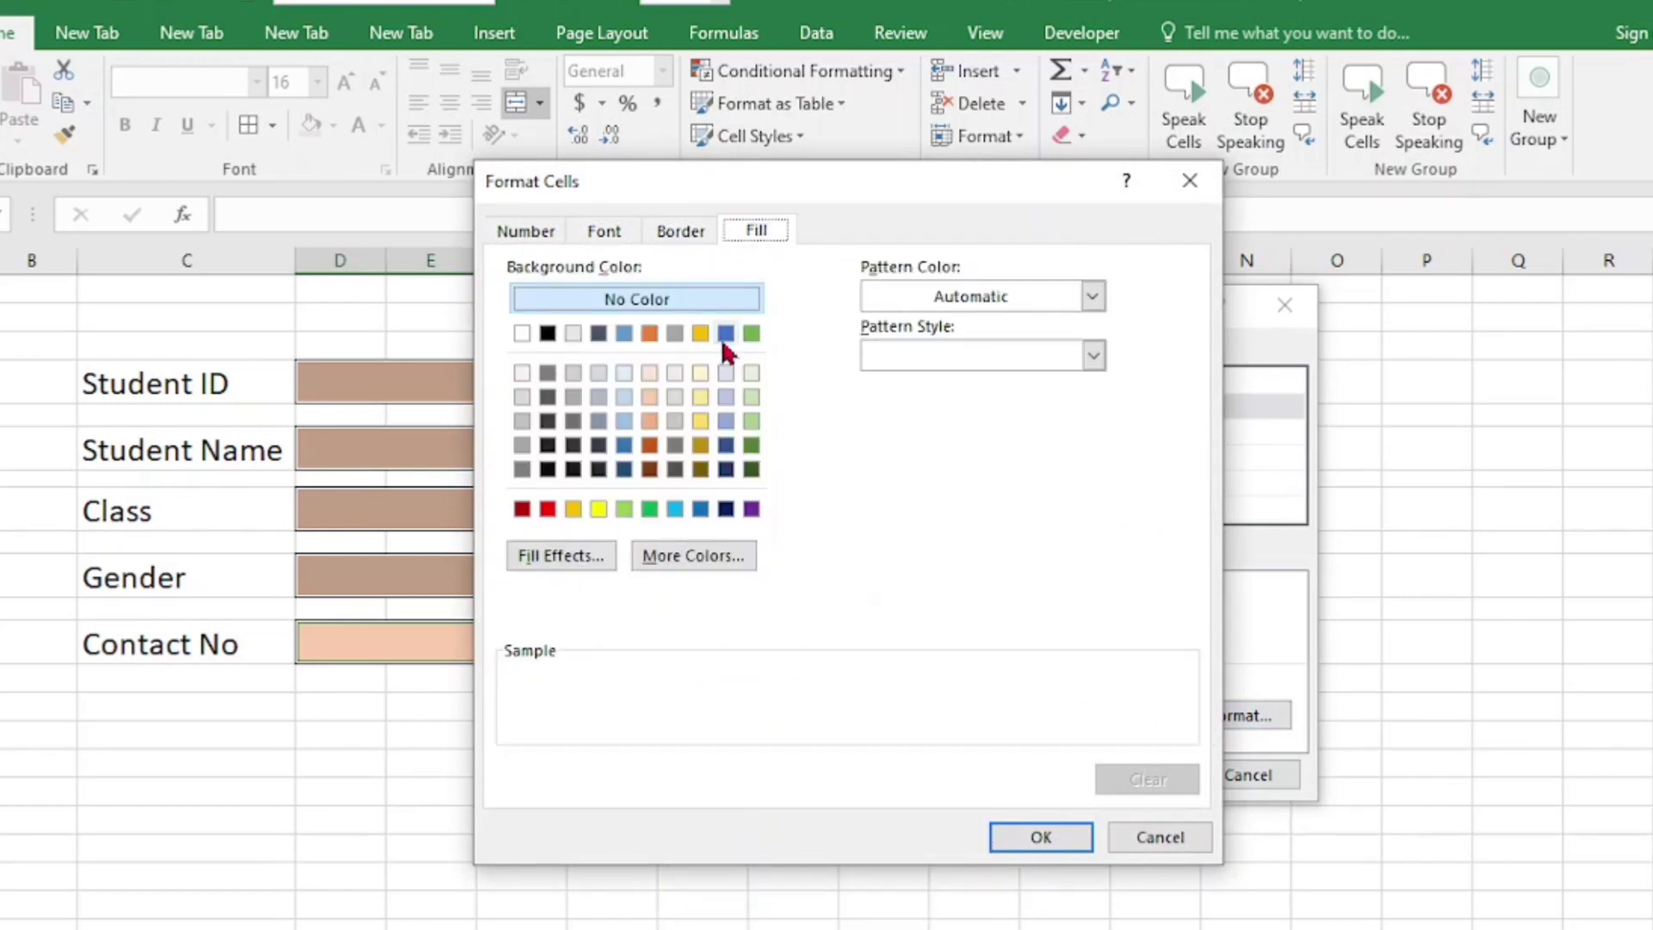
left_click(751, 376)
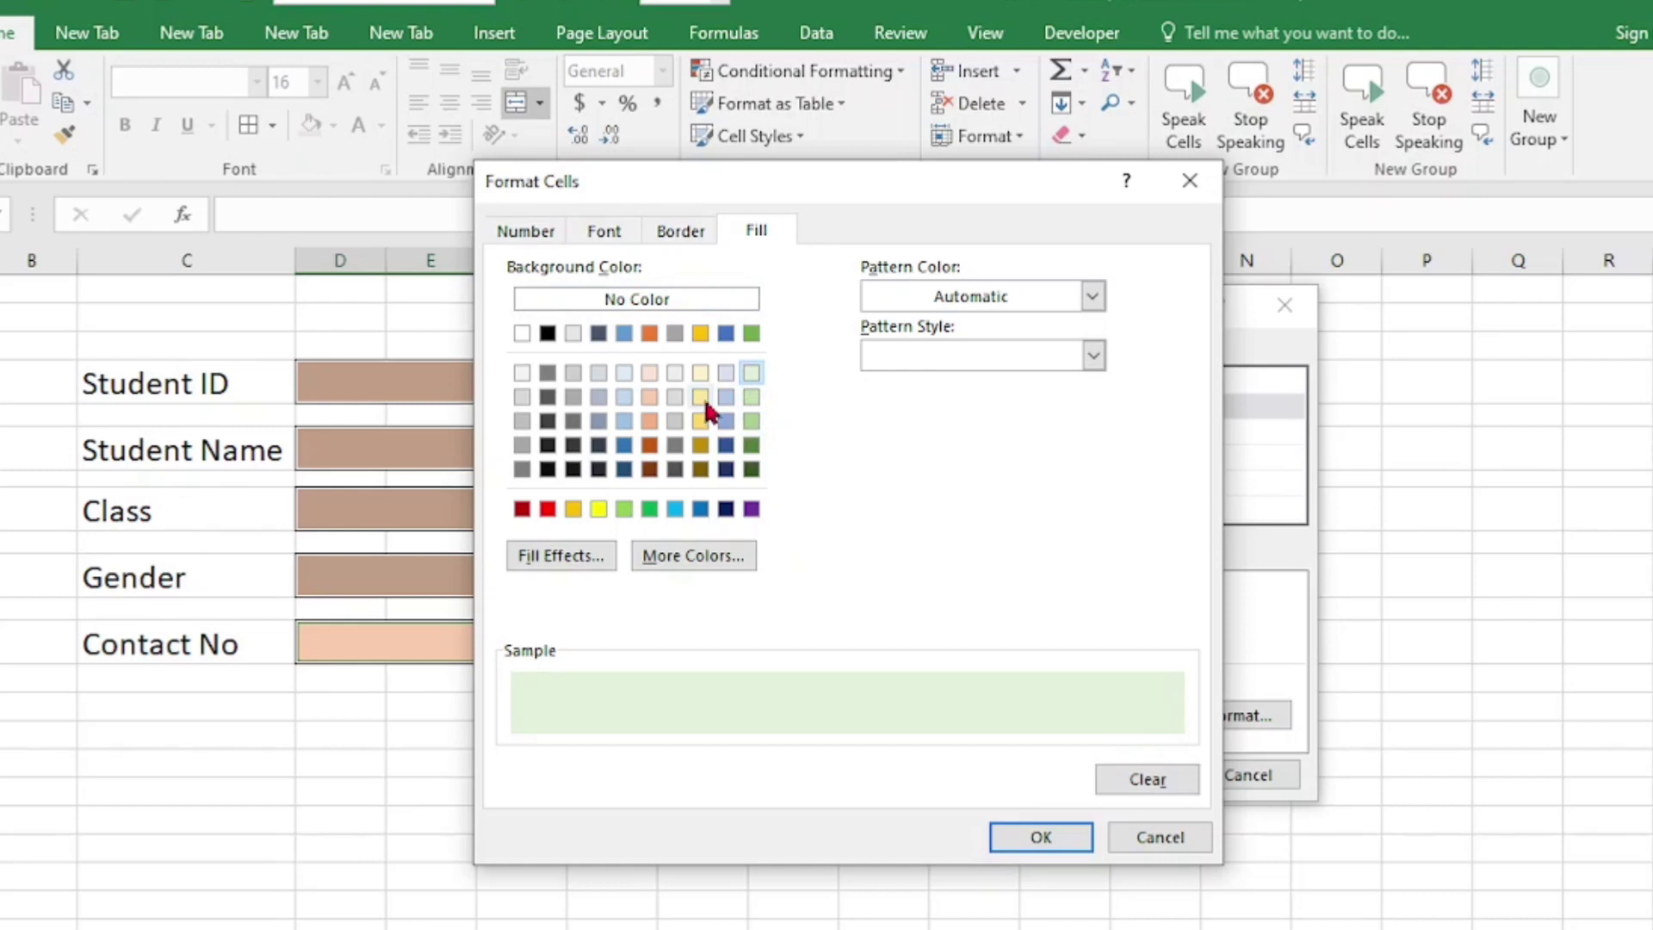
left_click(624, 469)
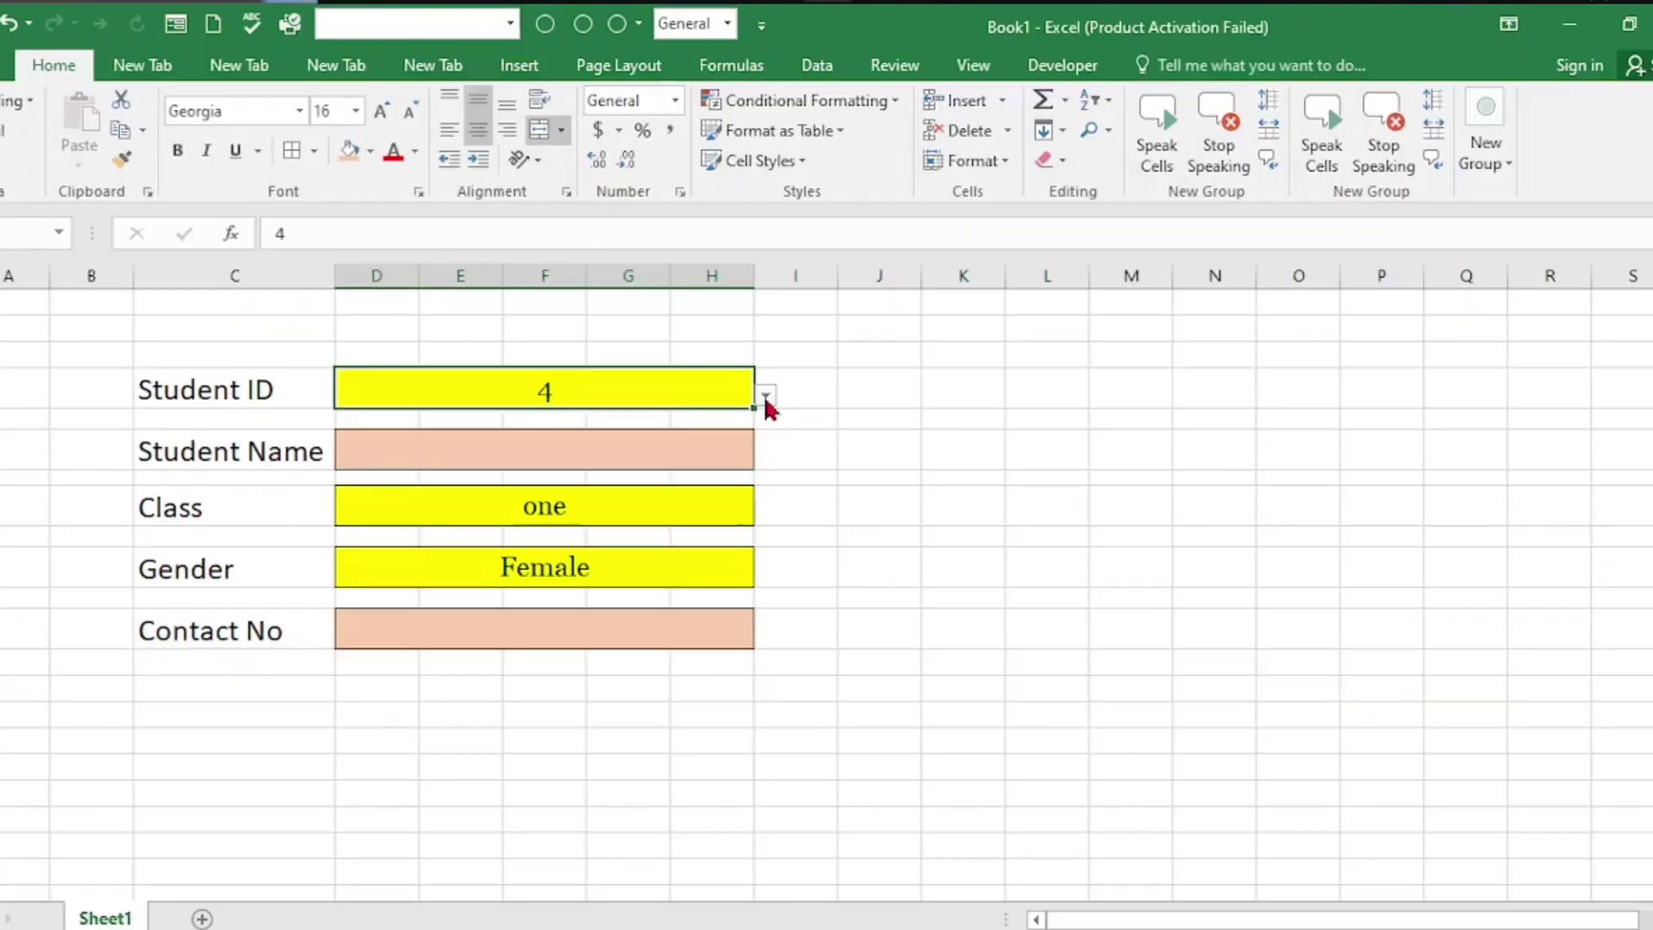
Keep Student ID 4 and enter the student's full name after the short name is rejected.
left_click(765, 397)
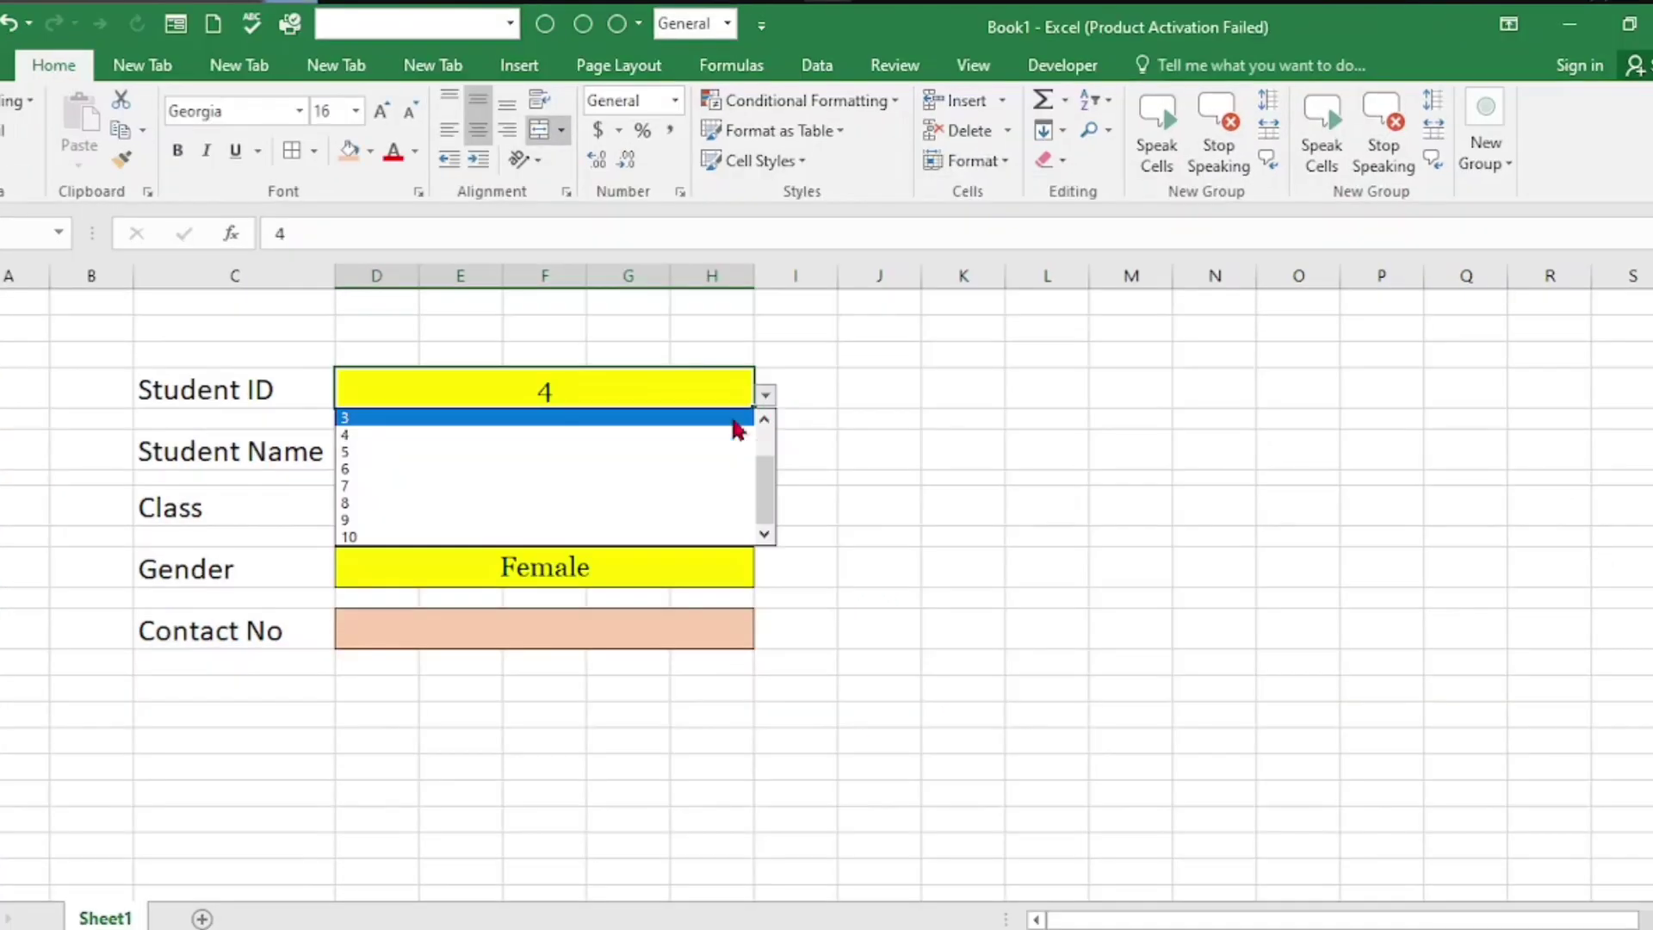
left_click(712, 384)
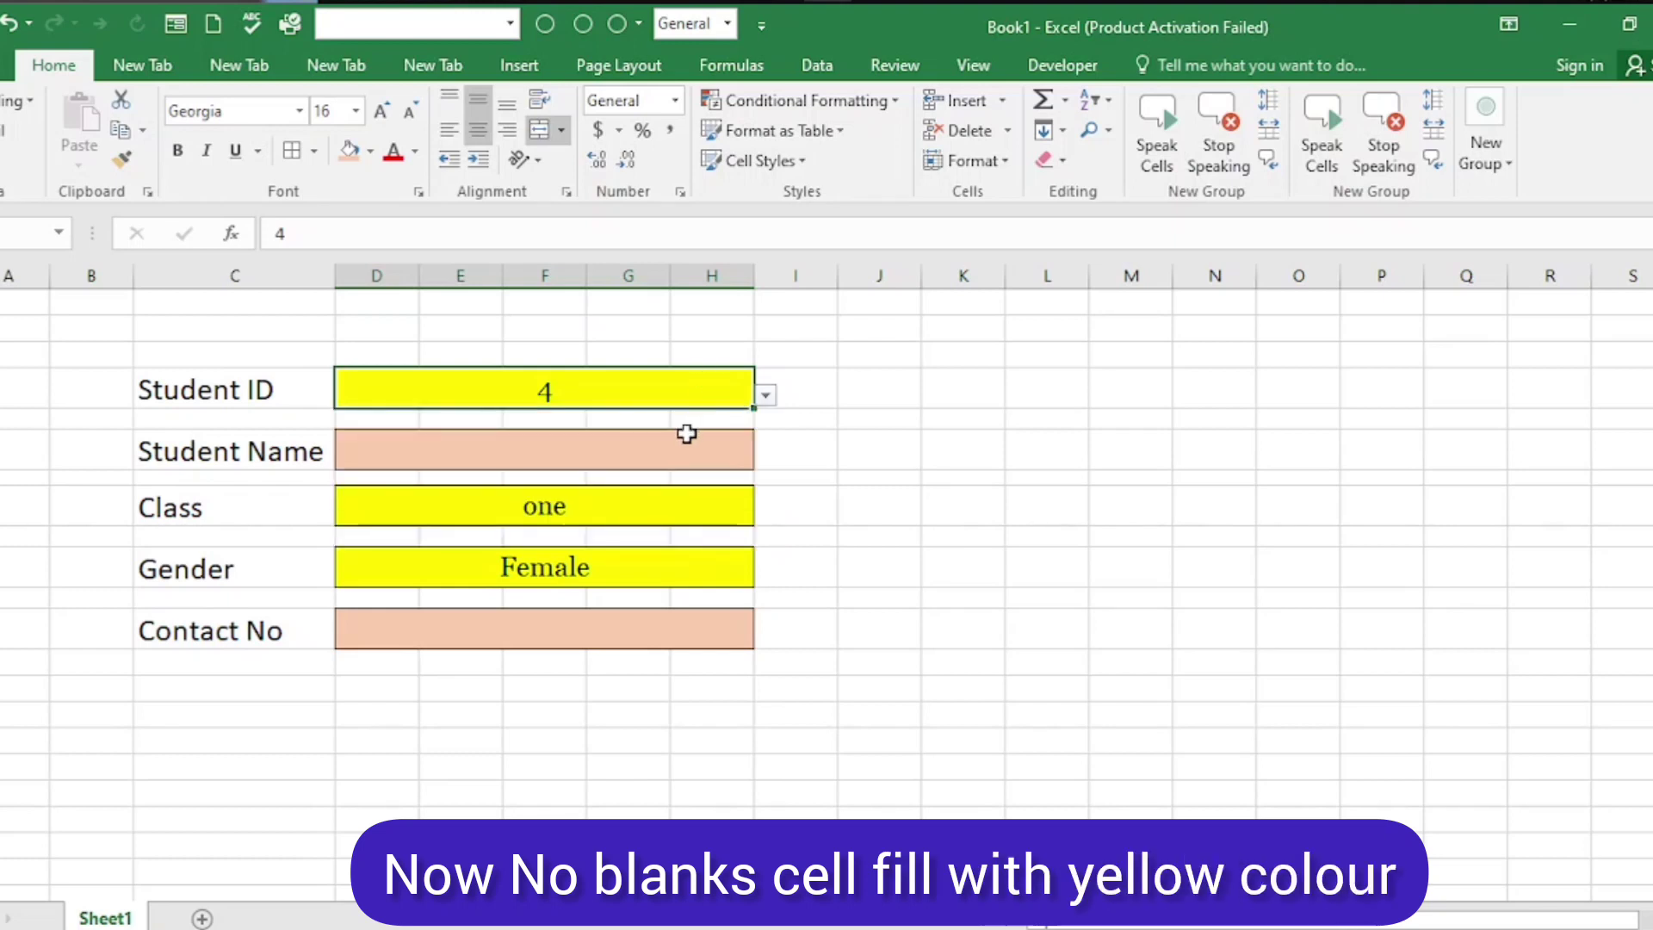
left_click(686, 435)
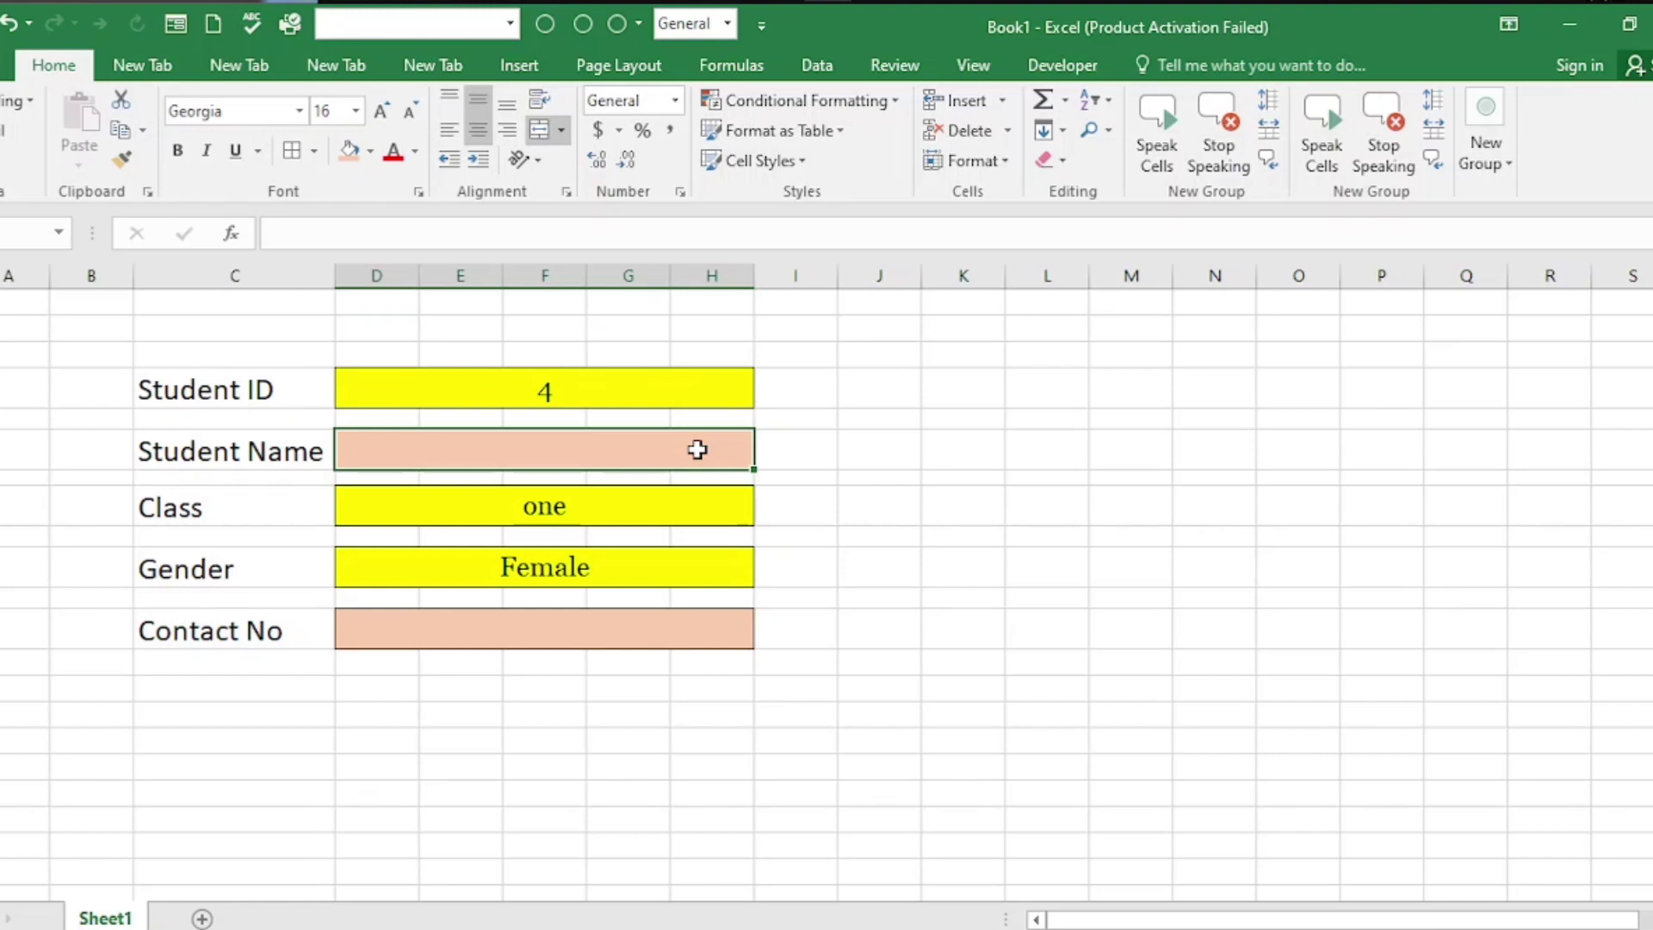
type("Saima")
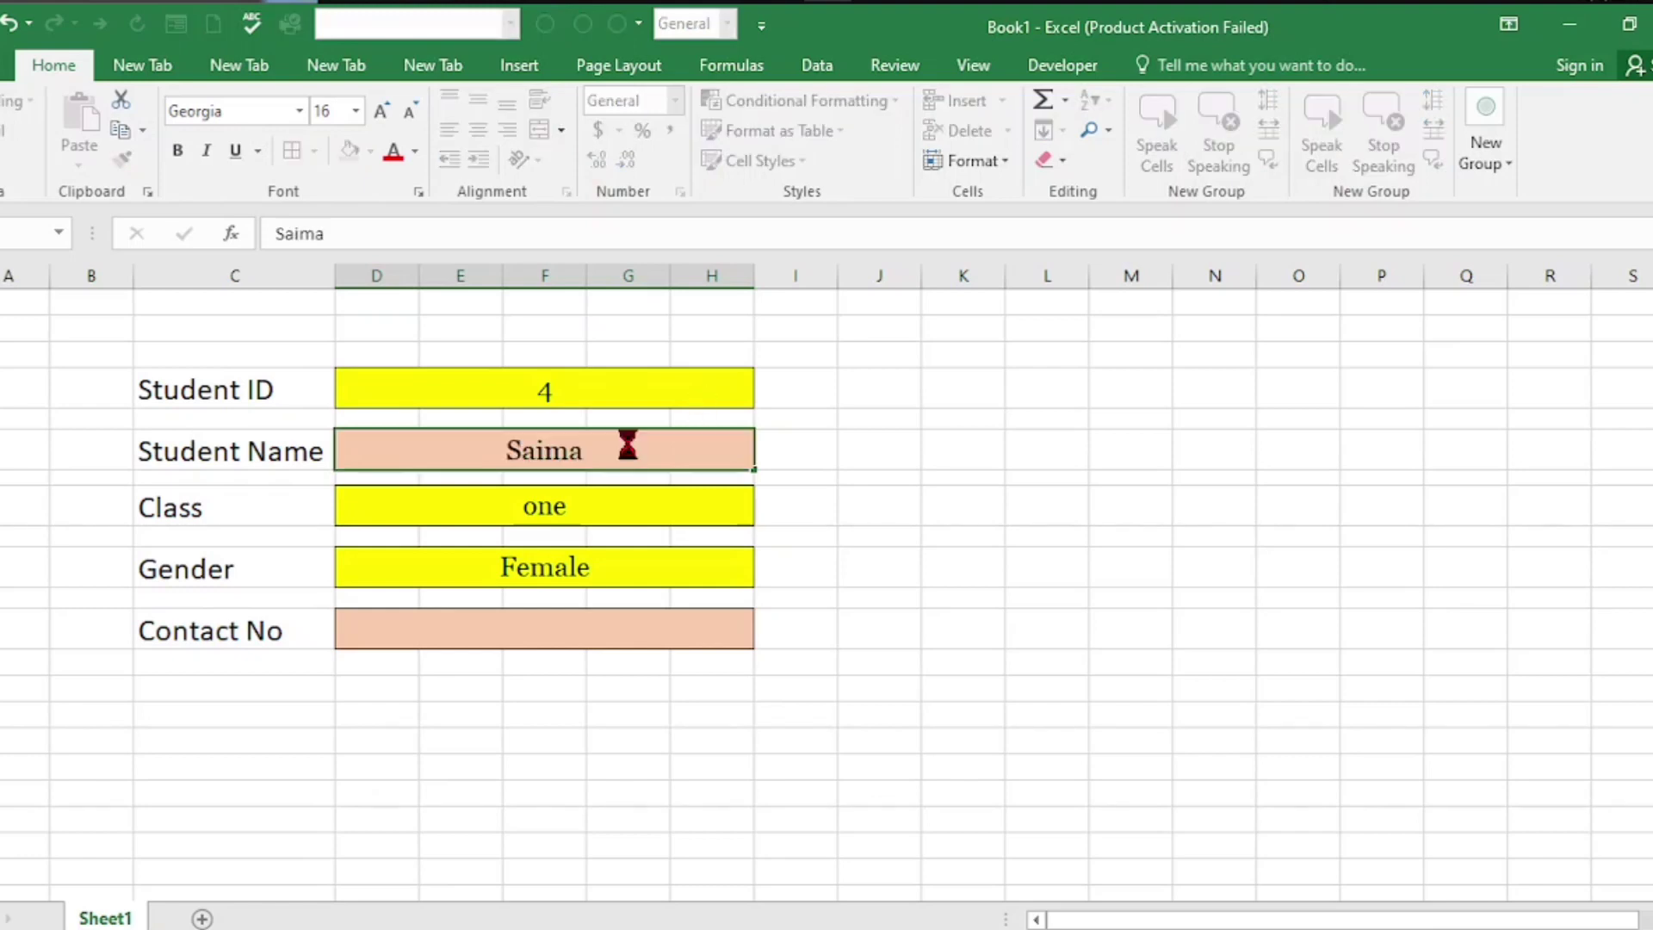
key("Return")
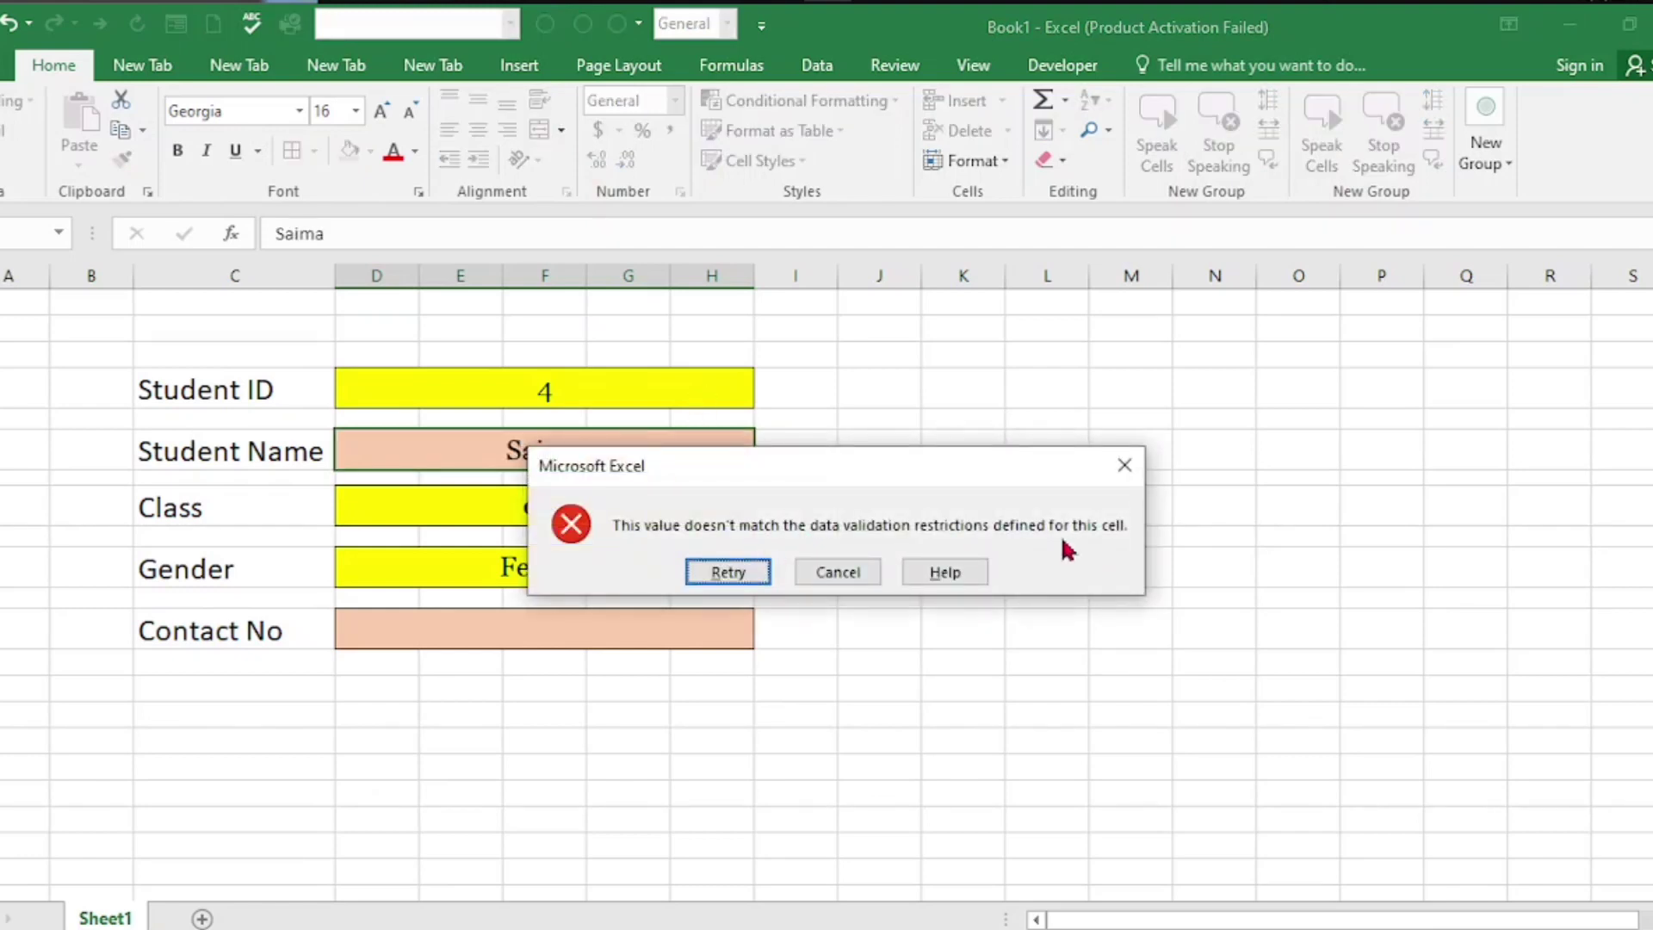
left_click(739, 572)
key("BackSpace")
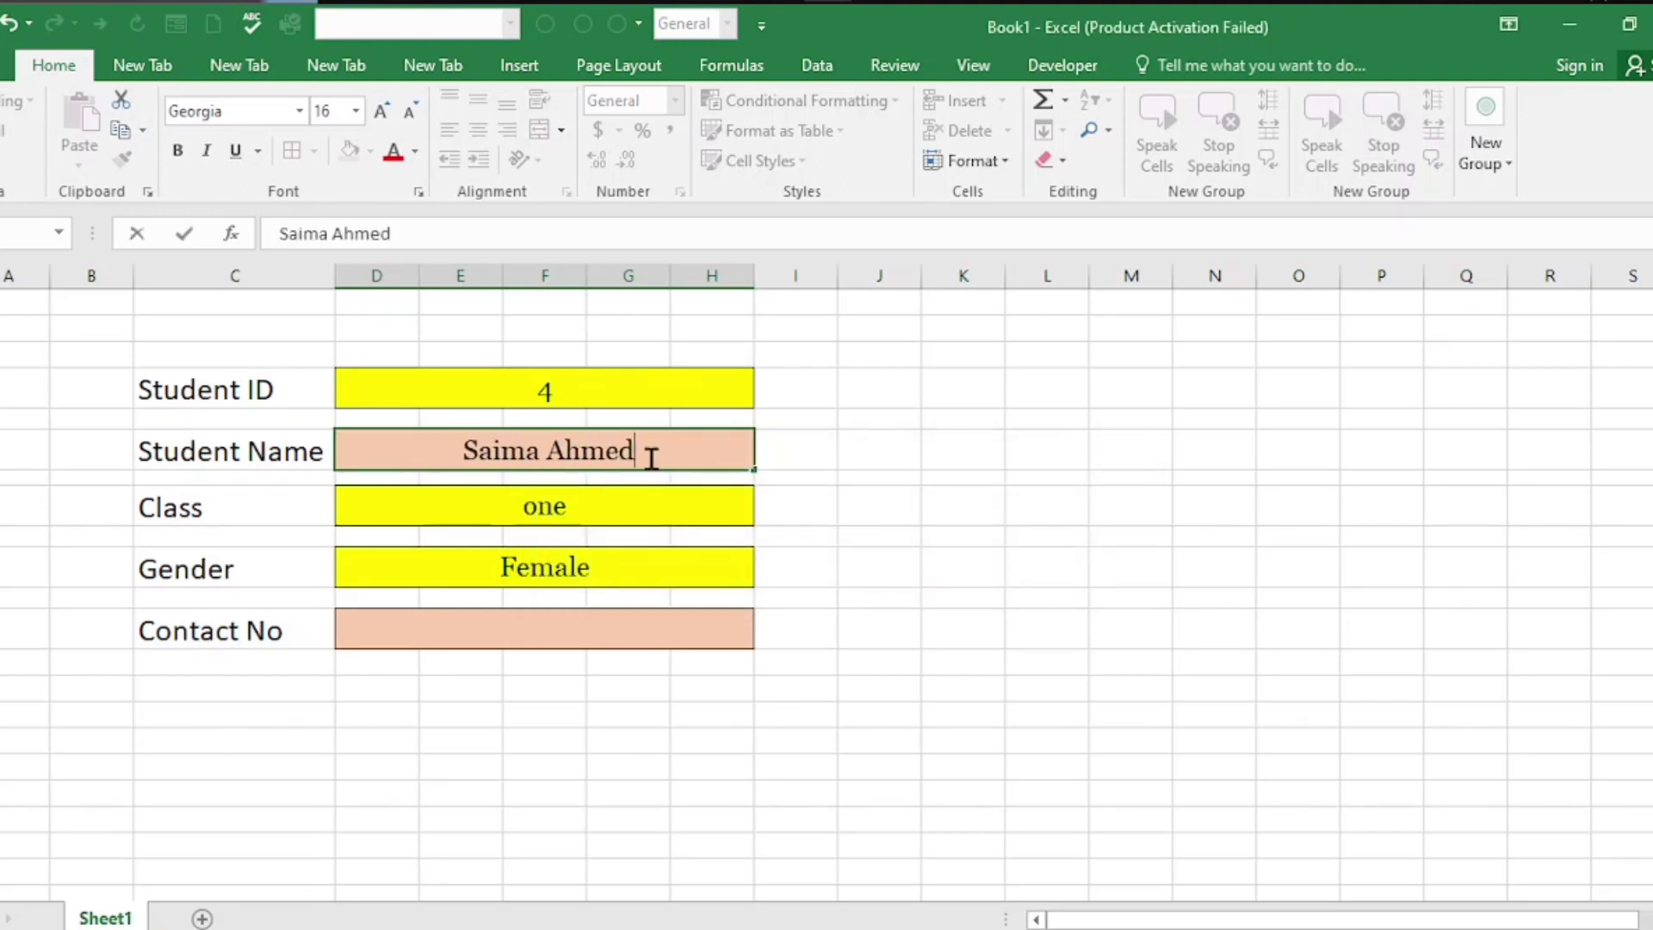
key("Return")
key("Return")
Enter the student's contact number in the Contact No box.
left_click(660, 640)
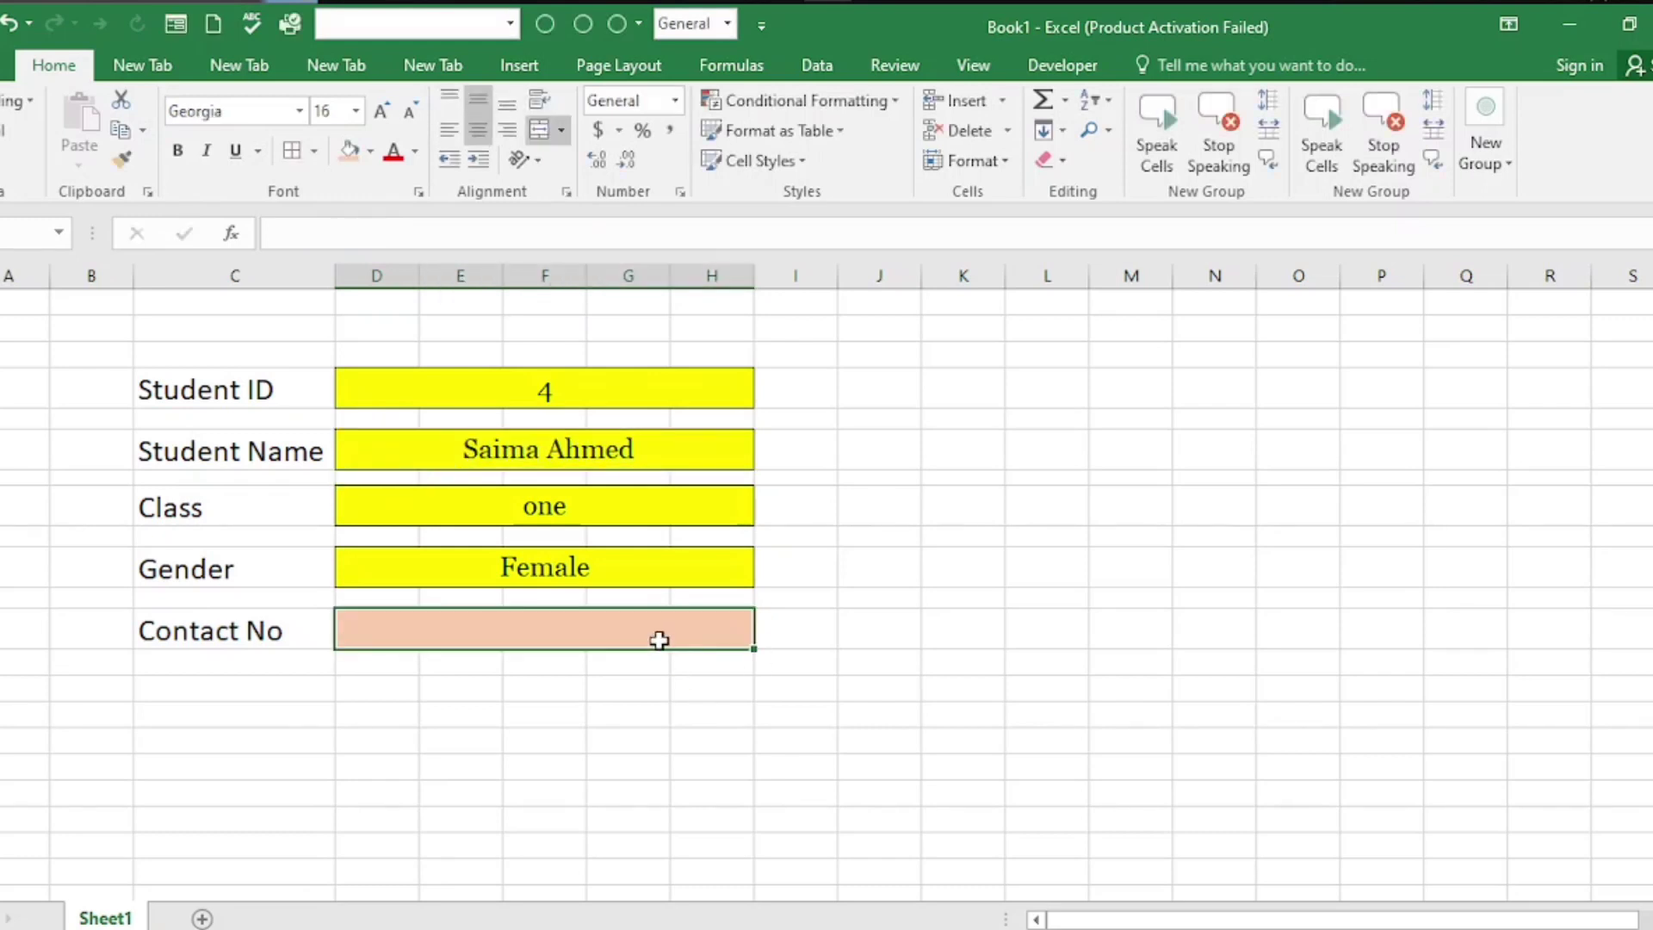
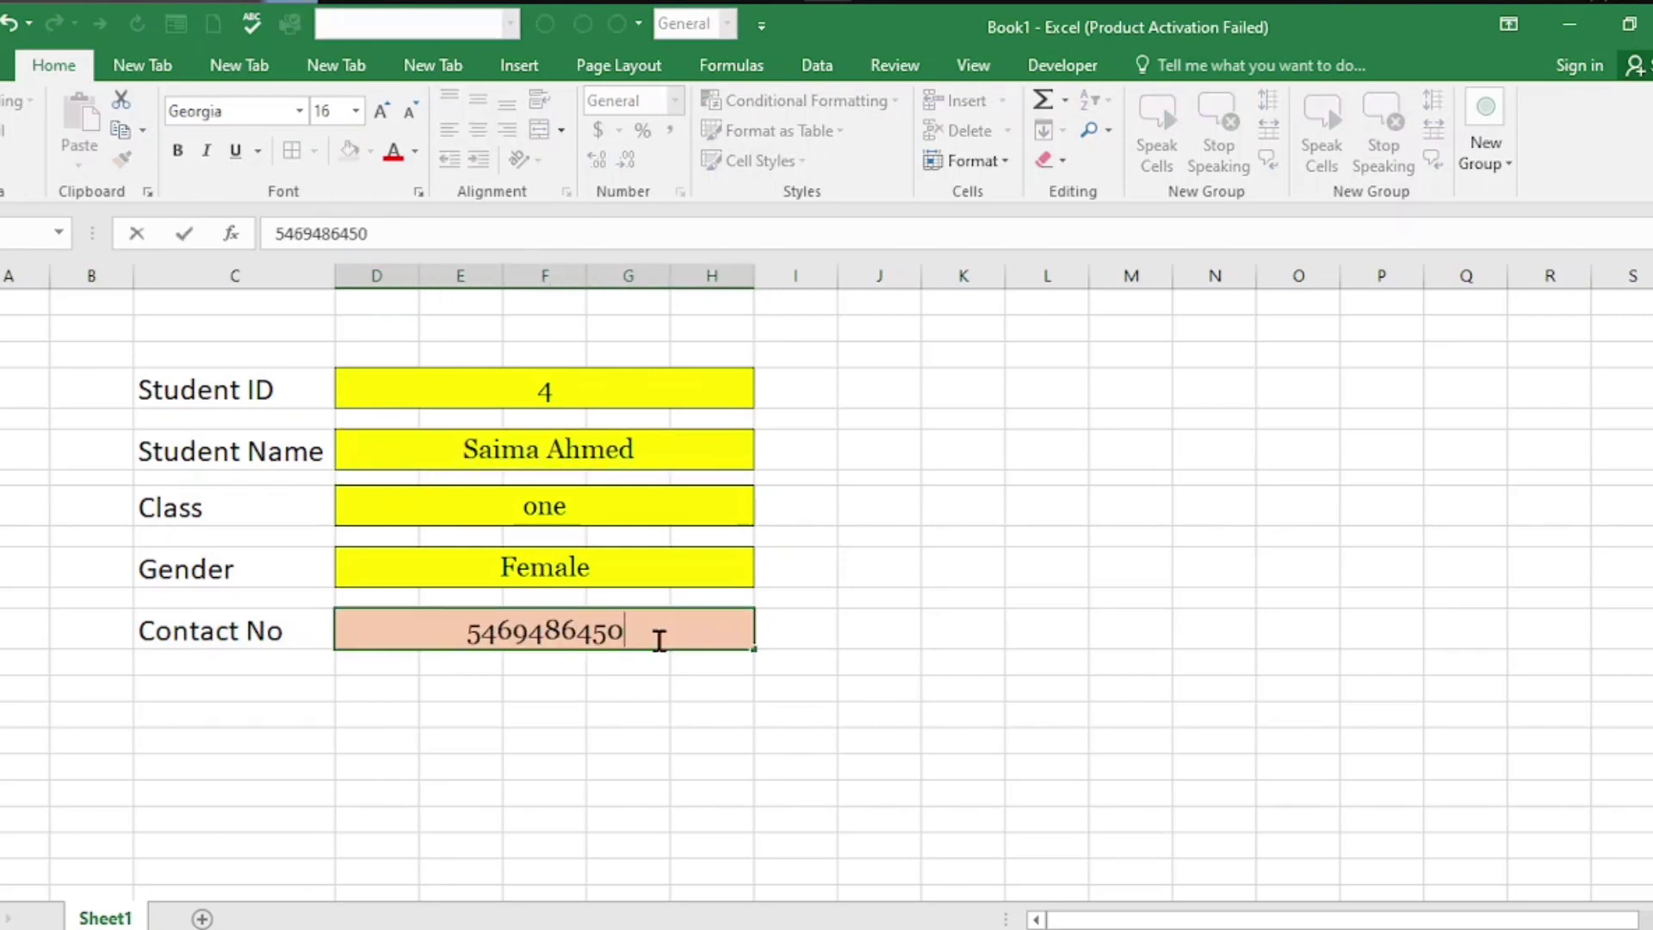
key("Return")
double_click(687, 633)
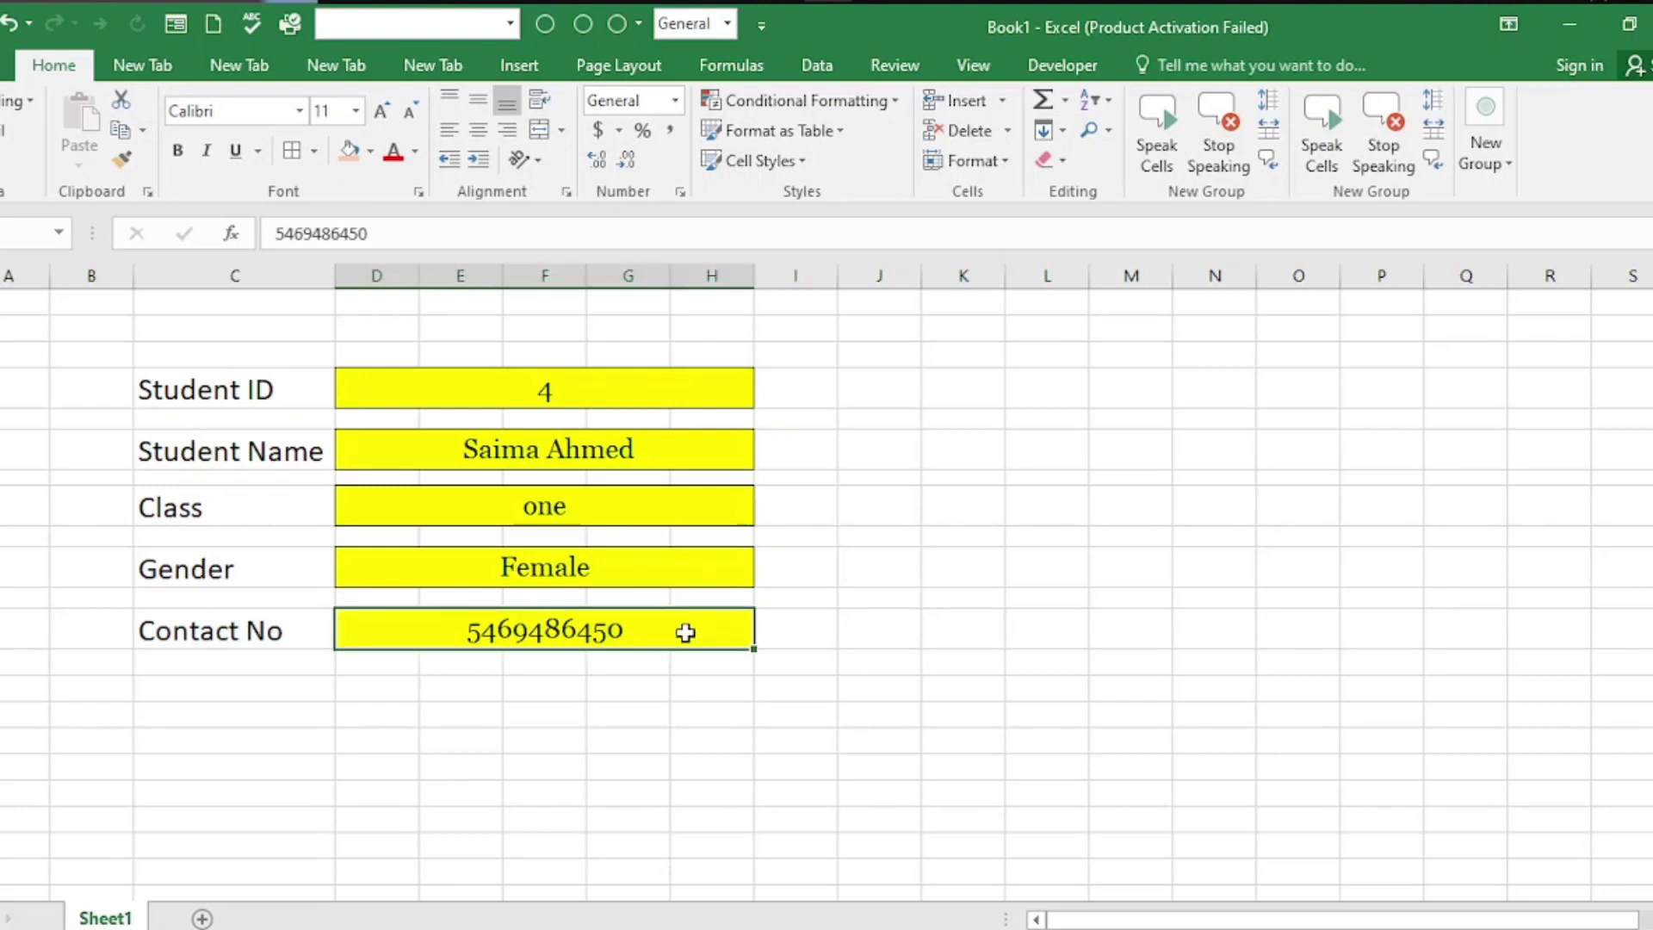
Enter =IF(D4="","","p") in I4 so it shows p when Student ID is filled.
left_click(795, 389)
type("=")
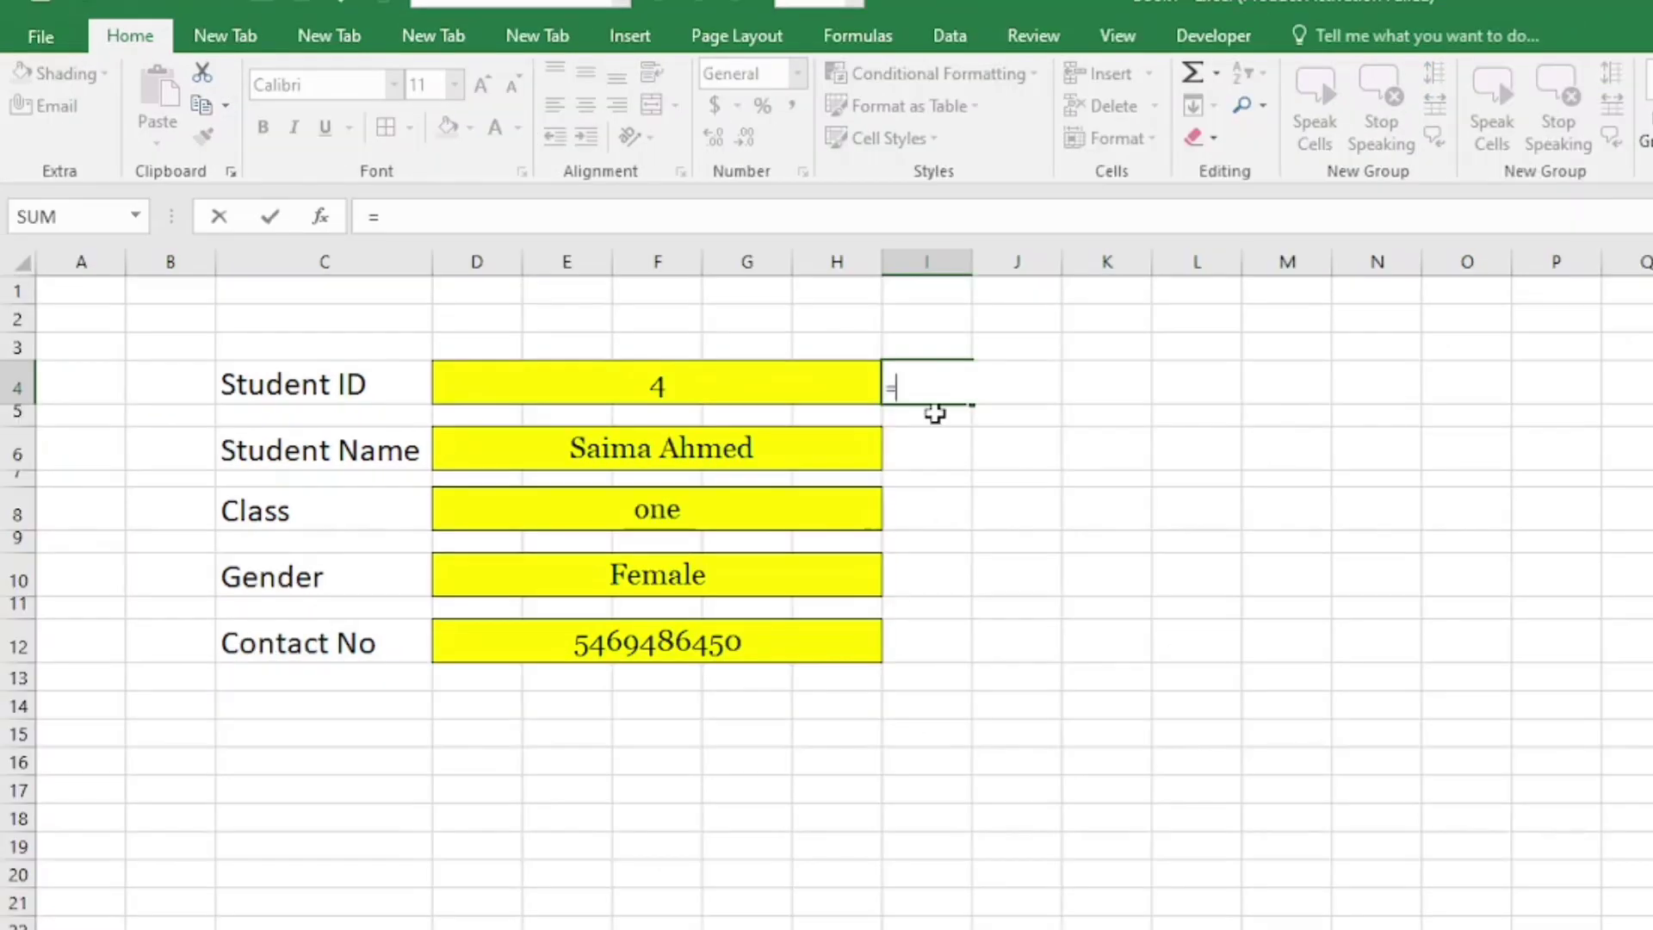
type("if")
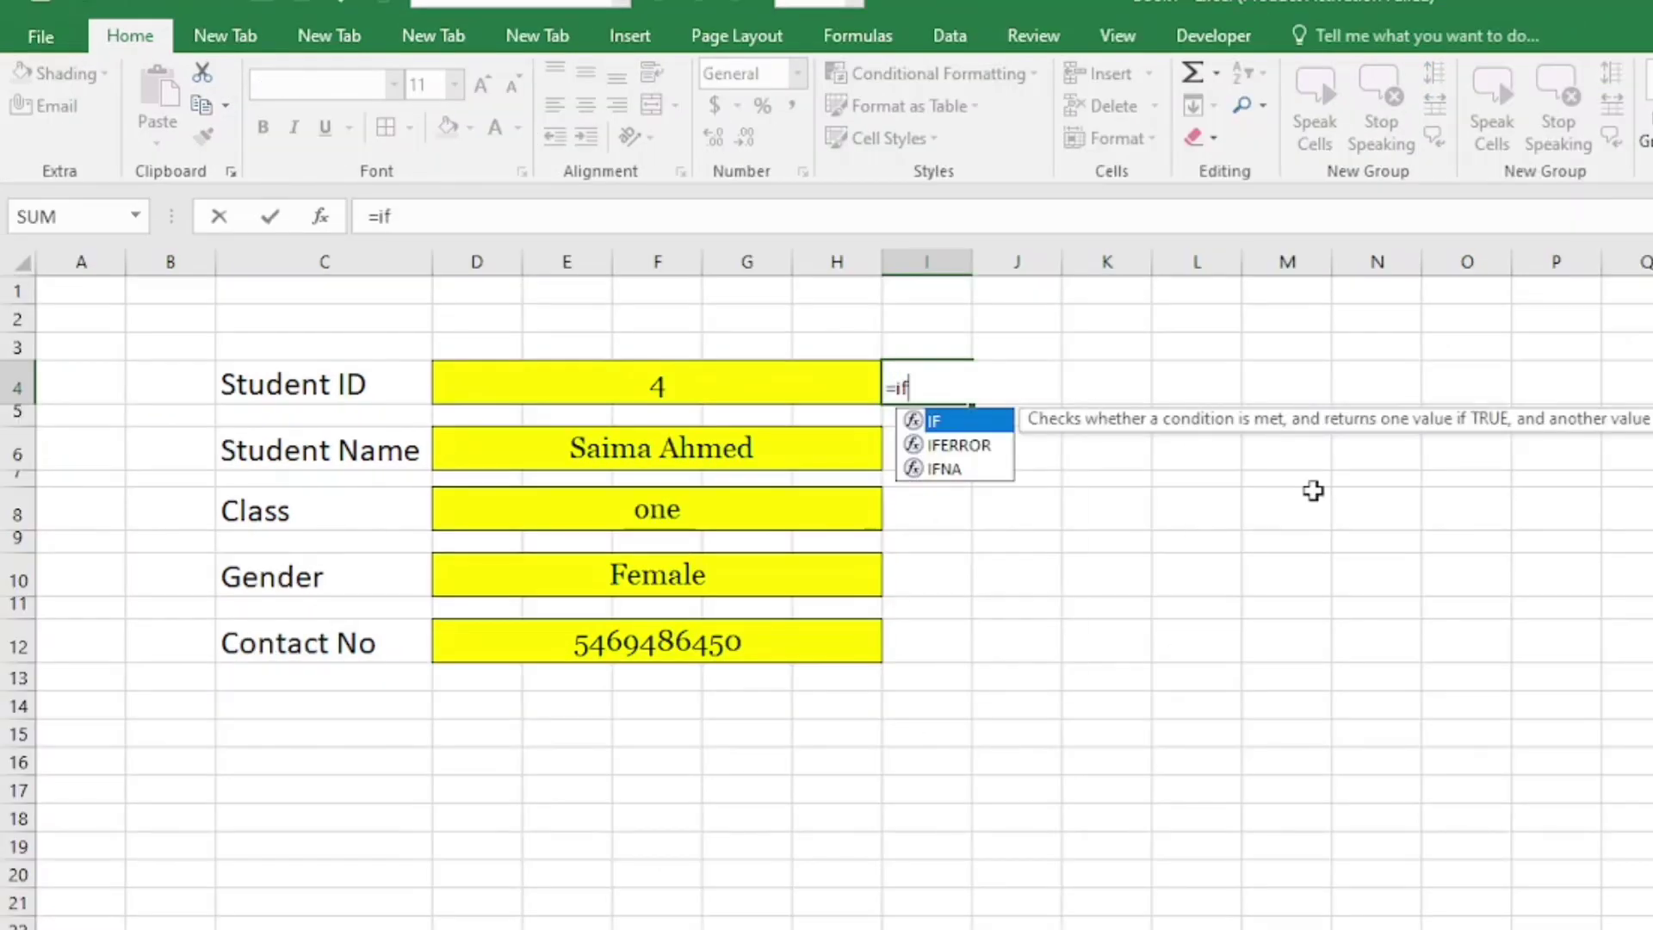
double_click(914, 422)
left_click(680, 392)
type("=IF(D4=")
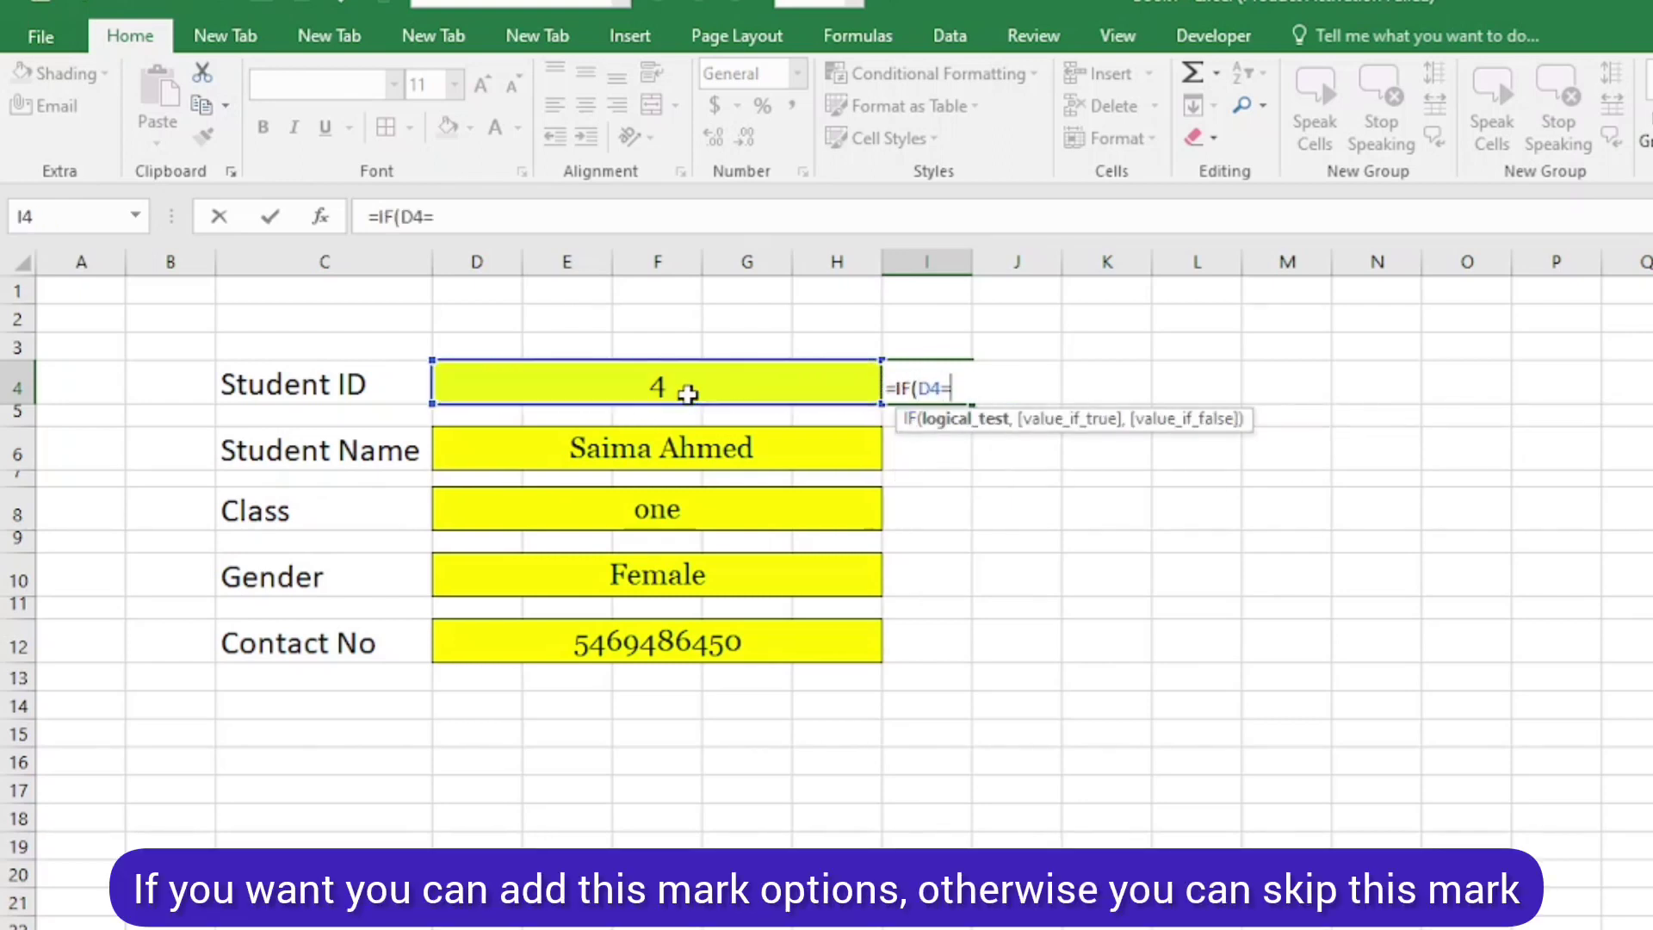
type("\"\",\"\"")
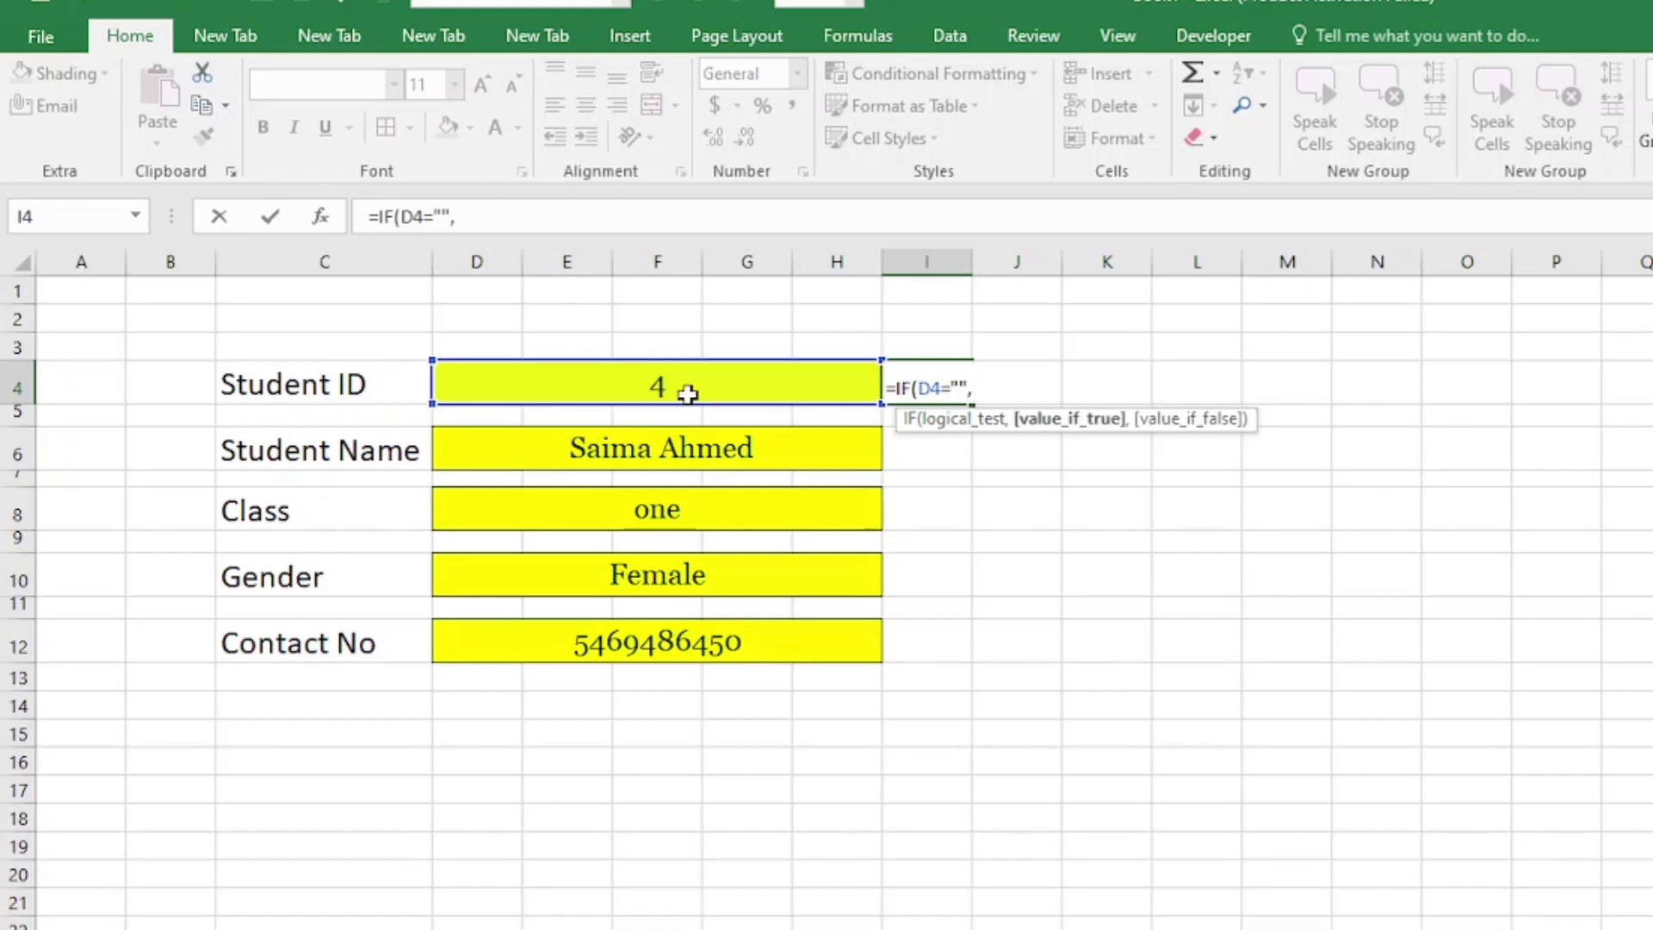
type(",\"p")
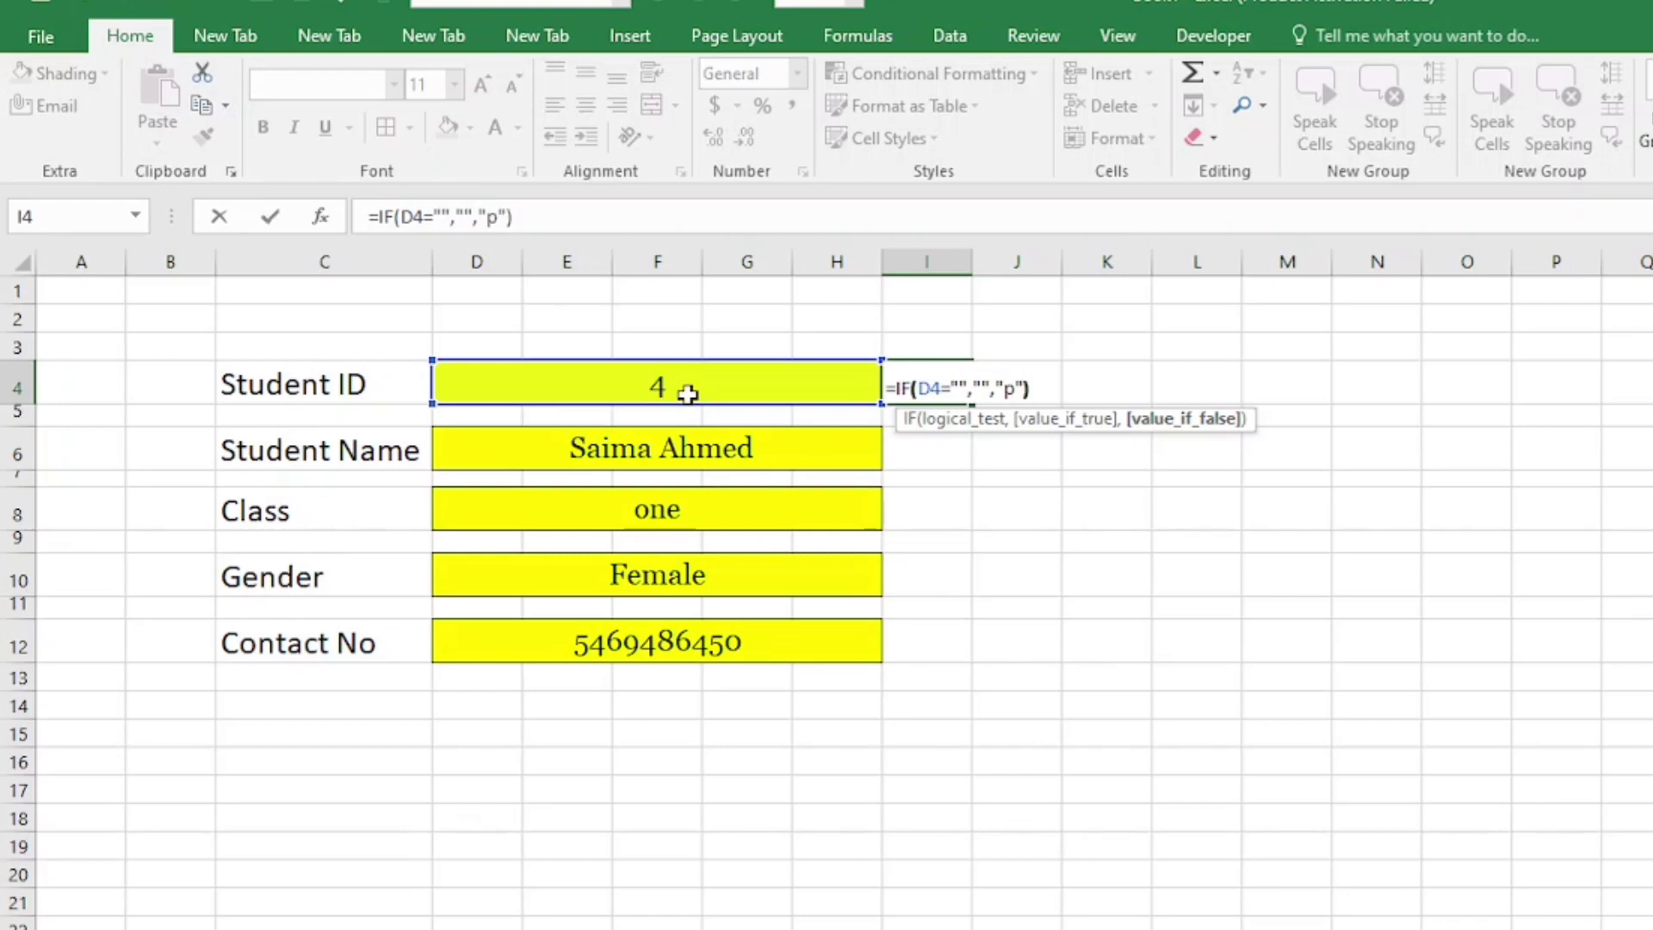
key("Return")
Set I4 to Wingdings 3 with adjusted orientation so its p shows as a right arrow.
left_click(904, 399)
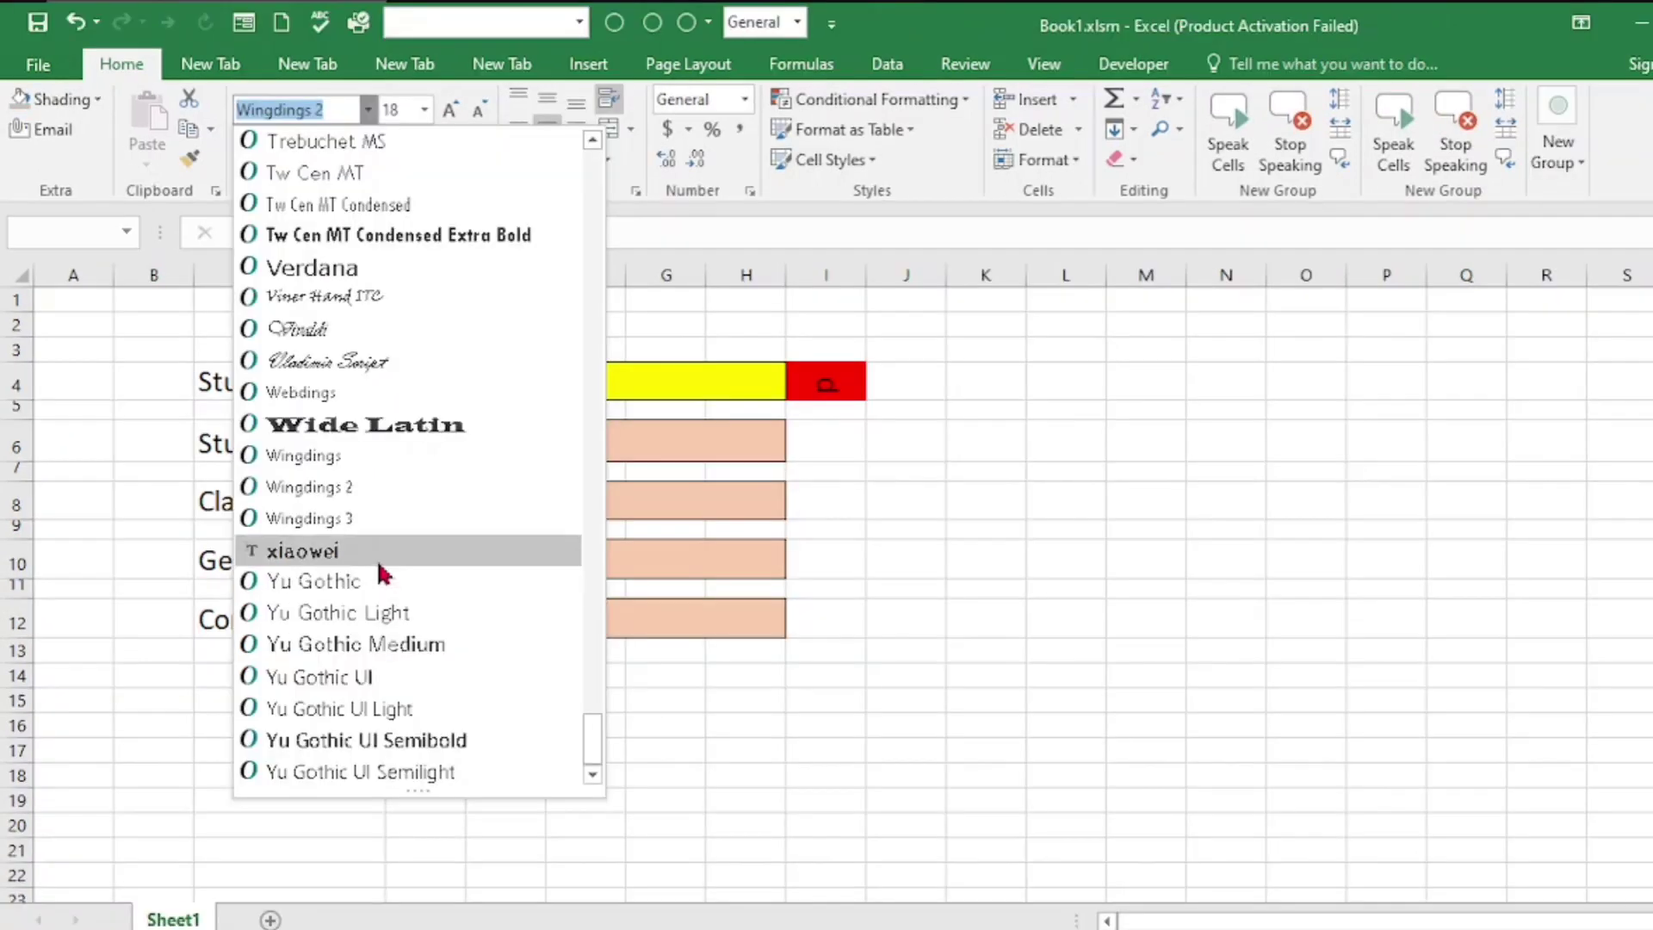
left_click(380, 562)
left_click(370, 111)
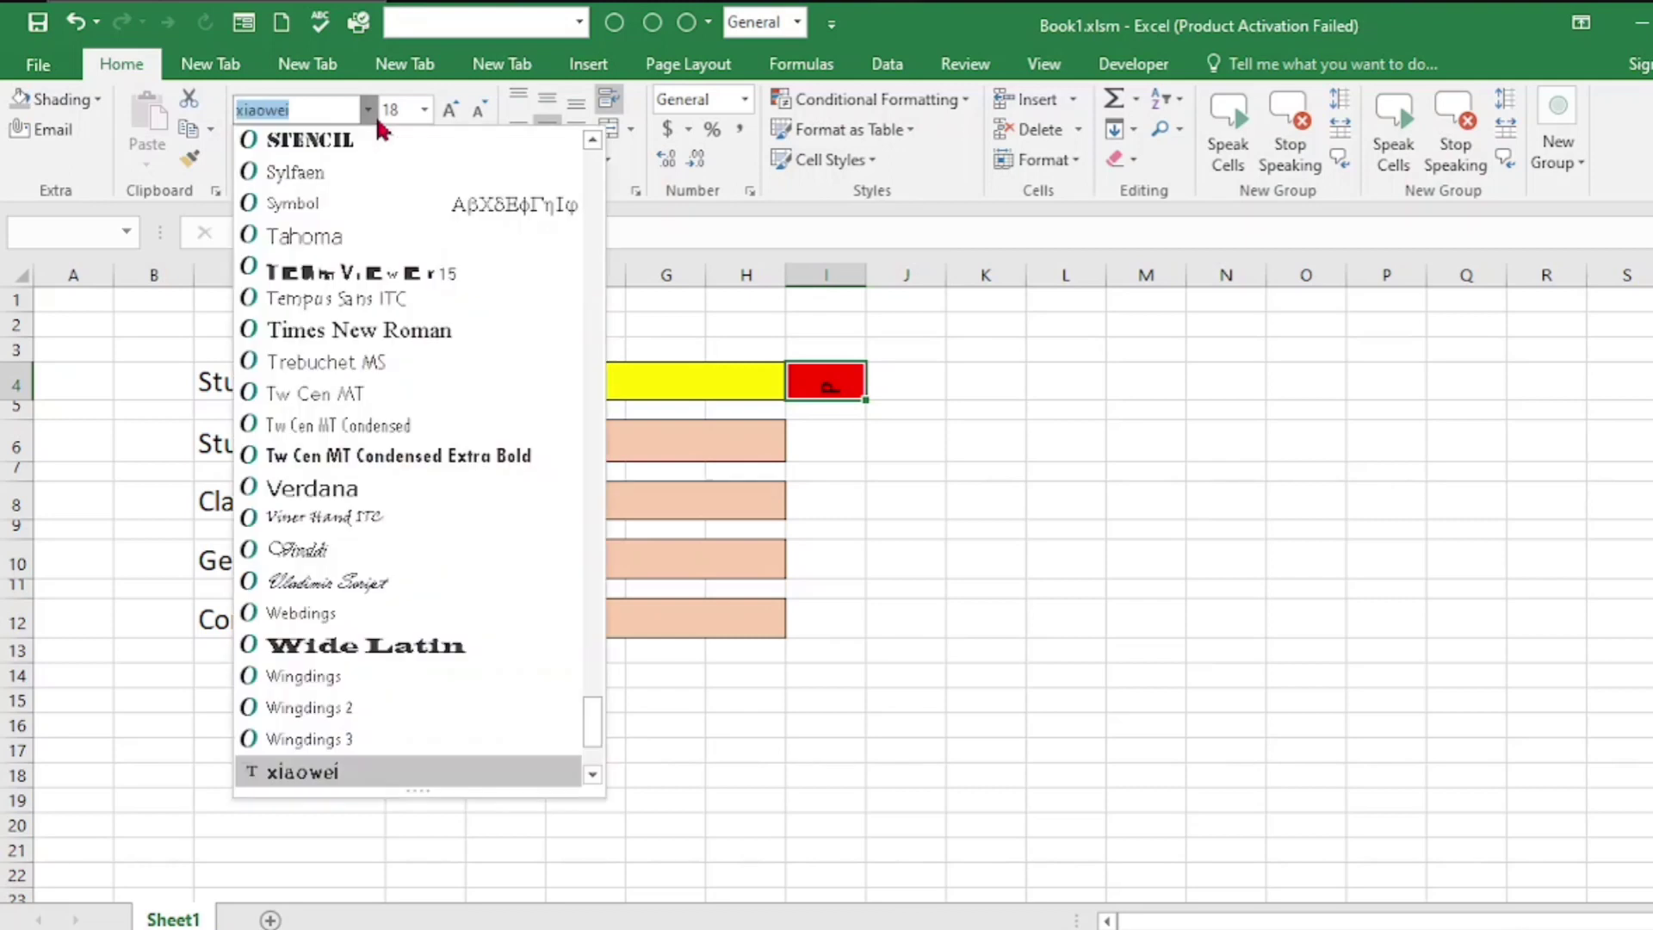
left_click(353, 746)
left_click(599, 159)
left_click(633, 286)
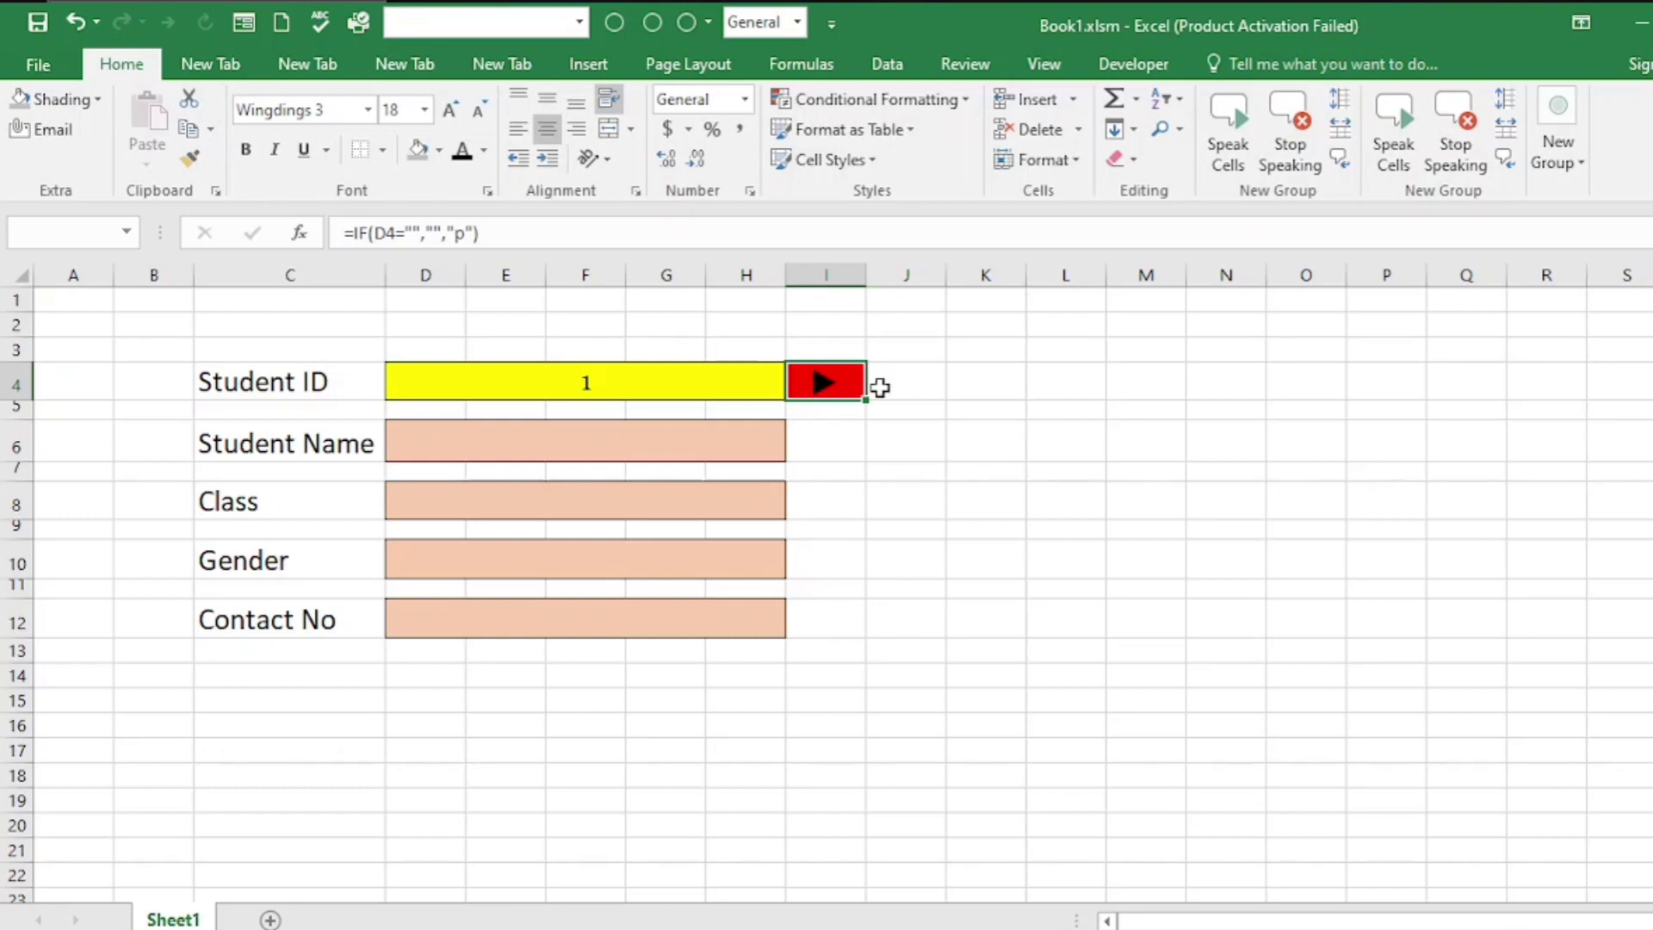
Edit I4's not-blank conditional formatting rule so it fills green instead of red.
right_click(841, 382)
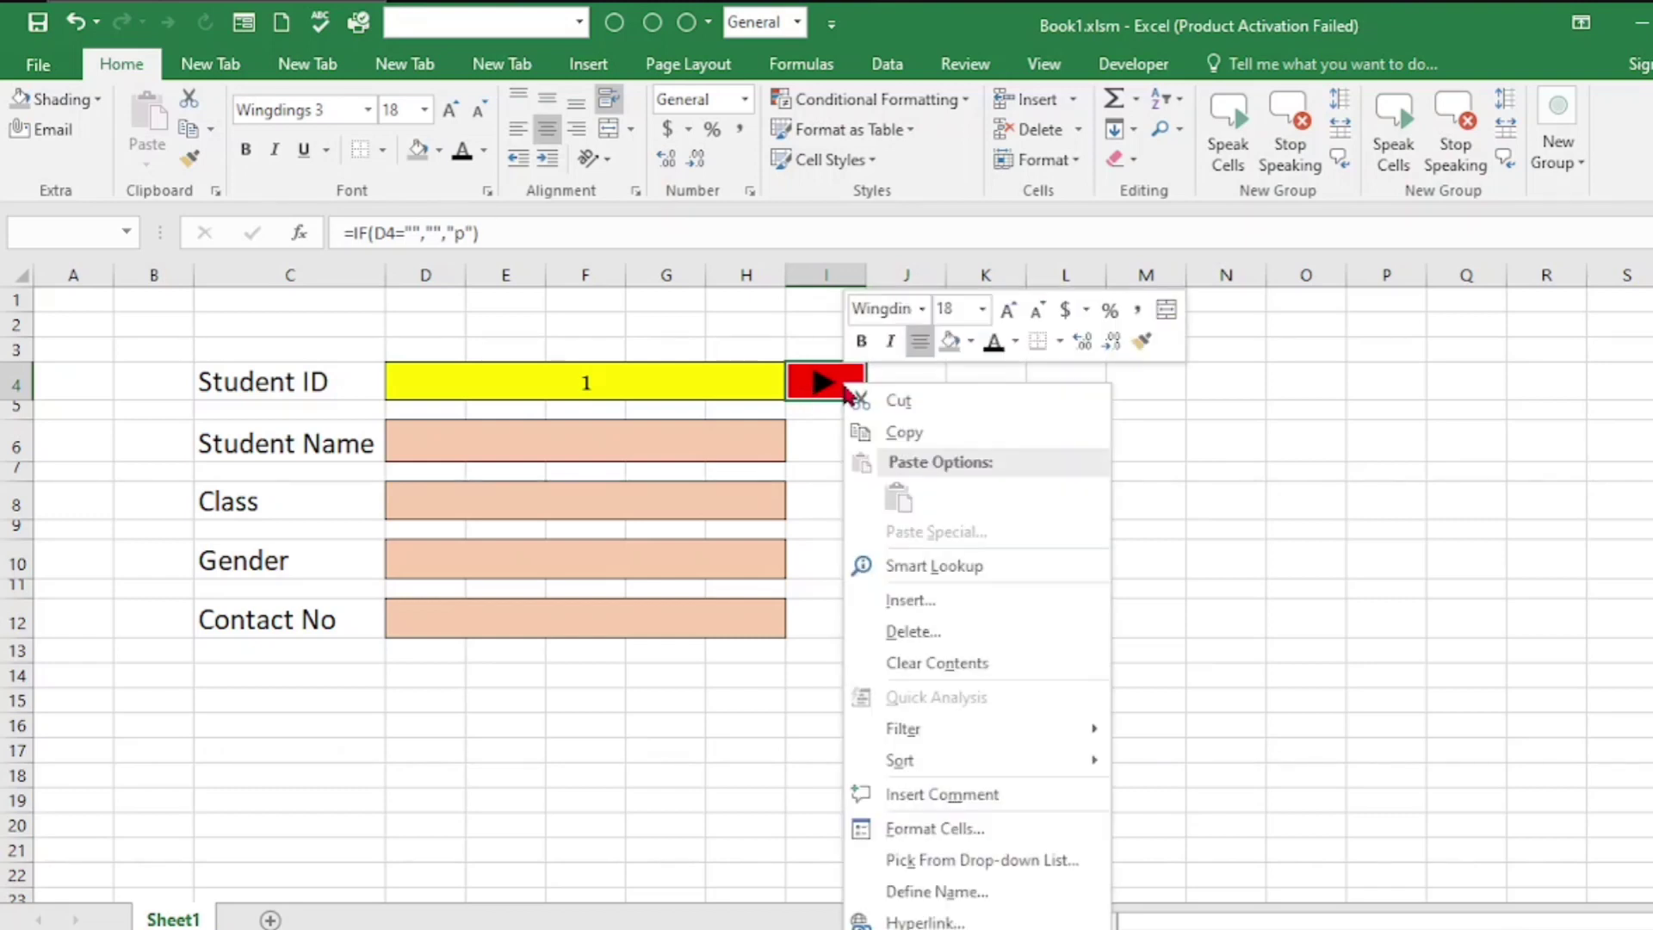
key("Escape")
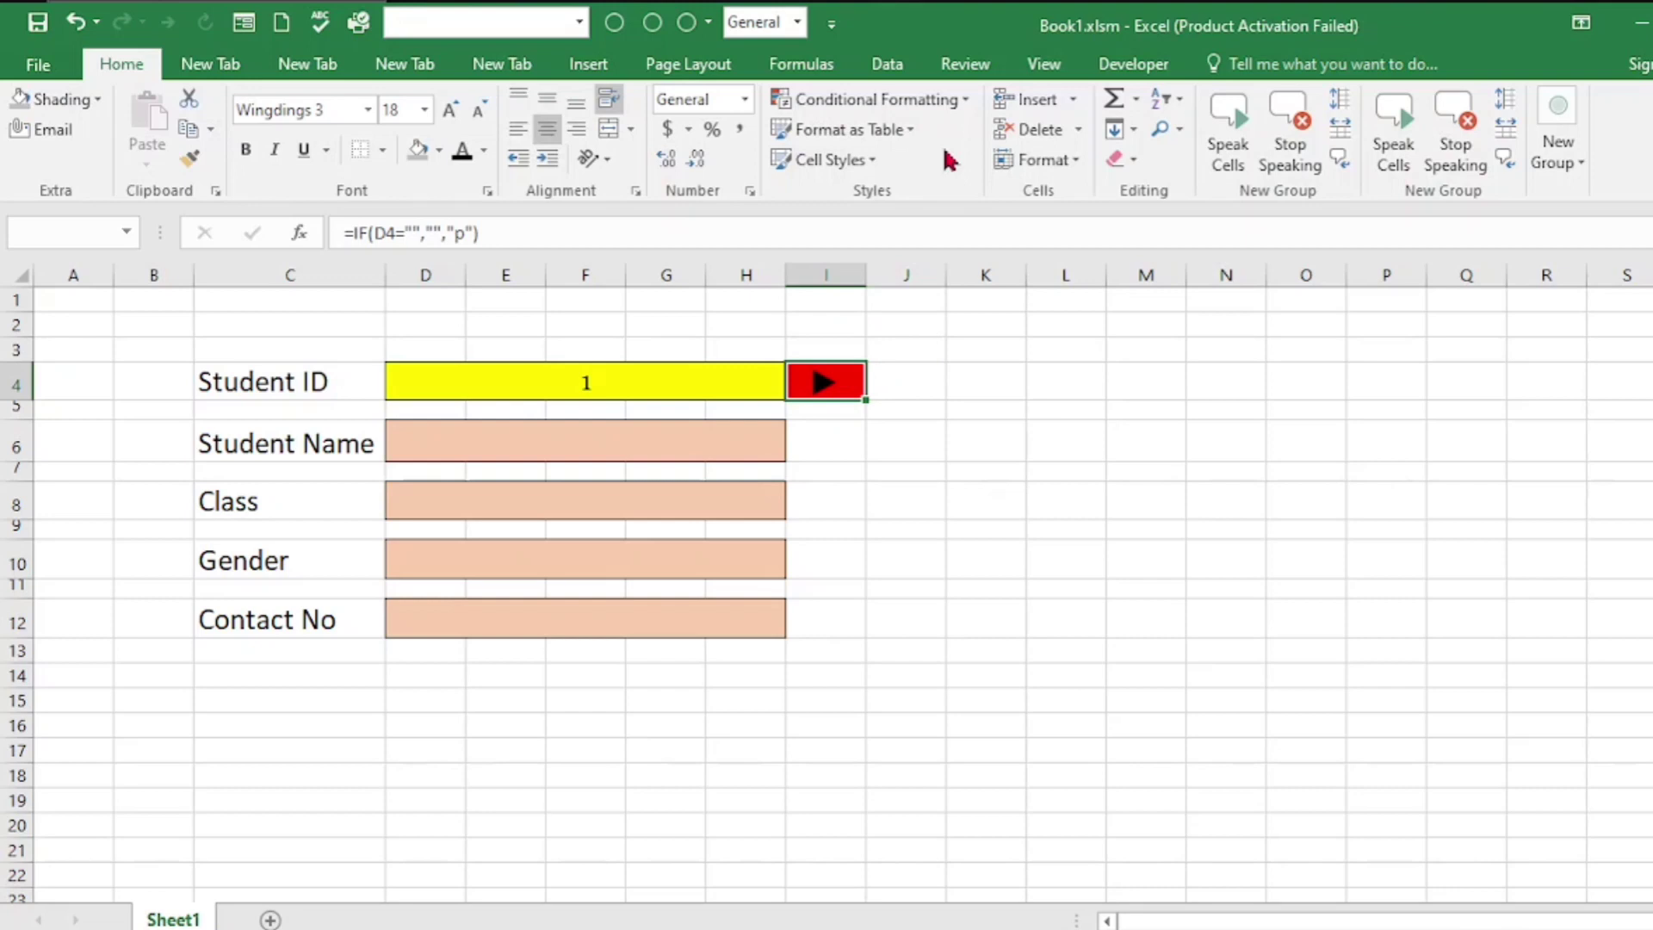
left_click(960, 100)
left_click(944, 493)
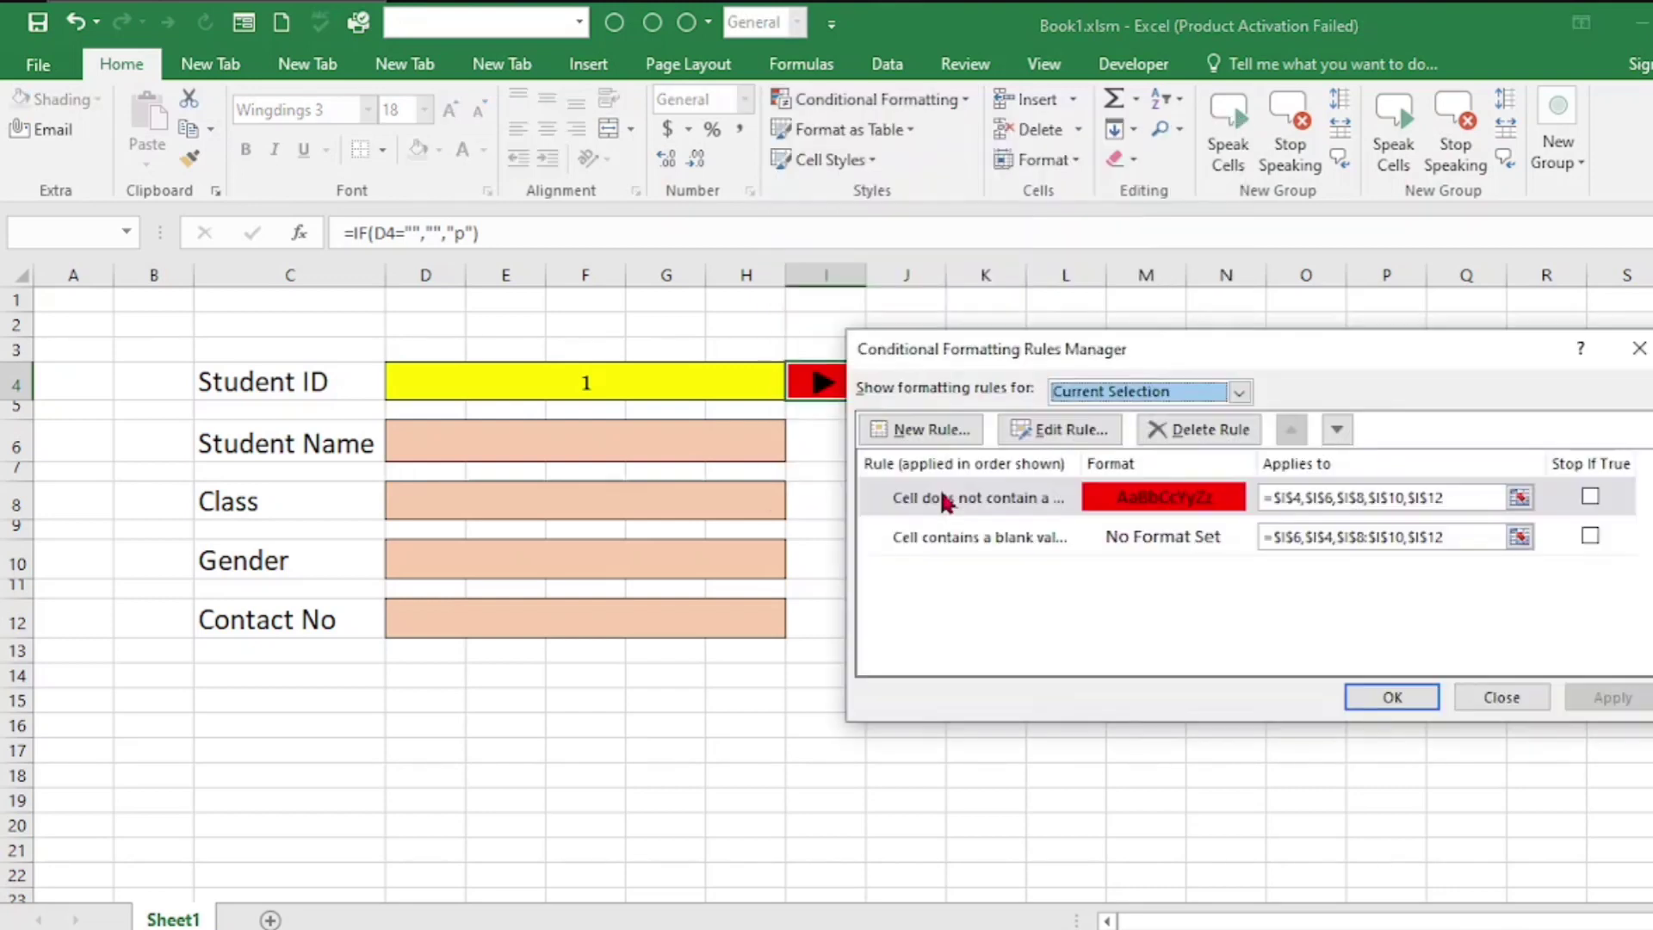
left_click(1190, 497)
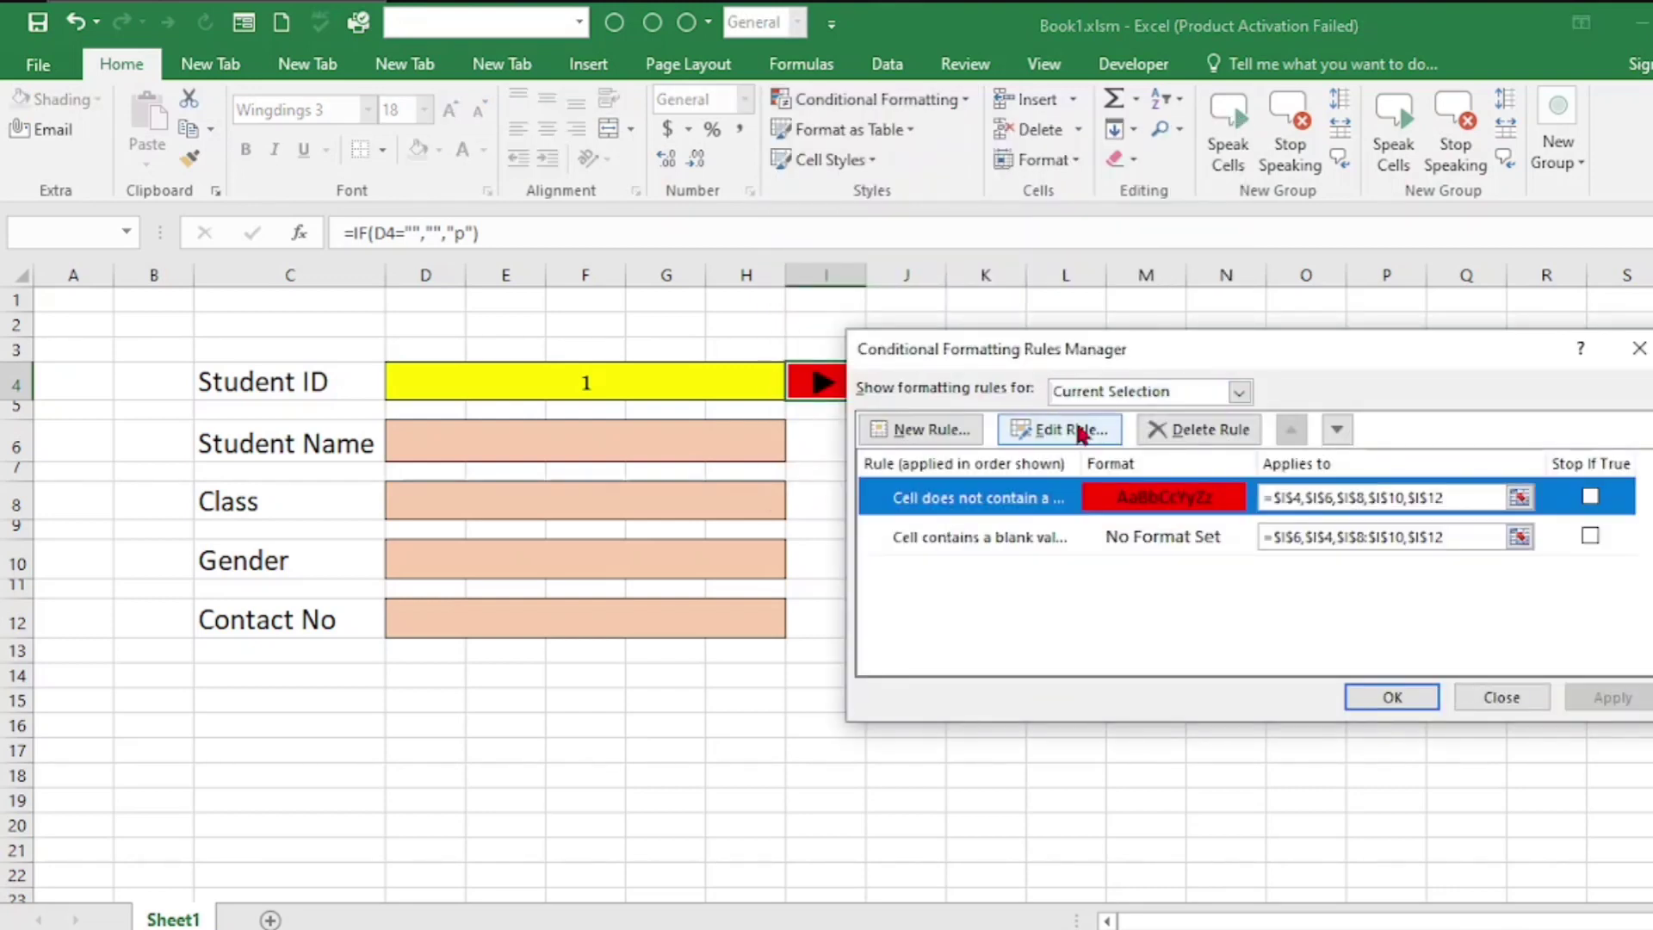
left_click(1068, 429)
left_click(1423, 685)
left_click(1107, 517)
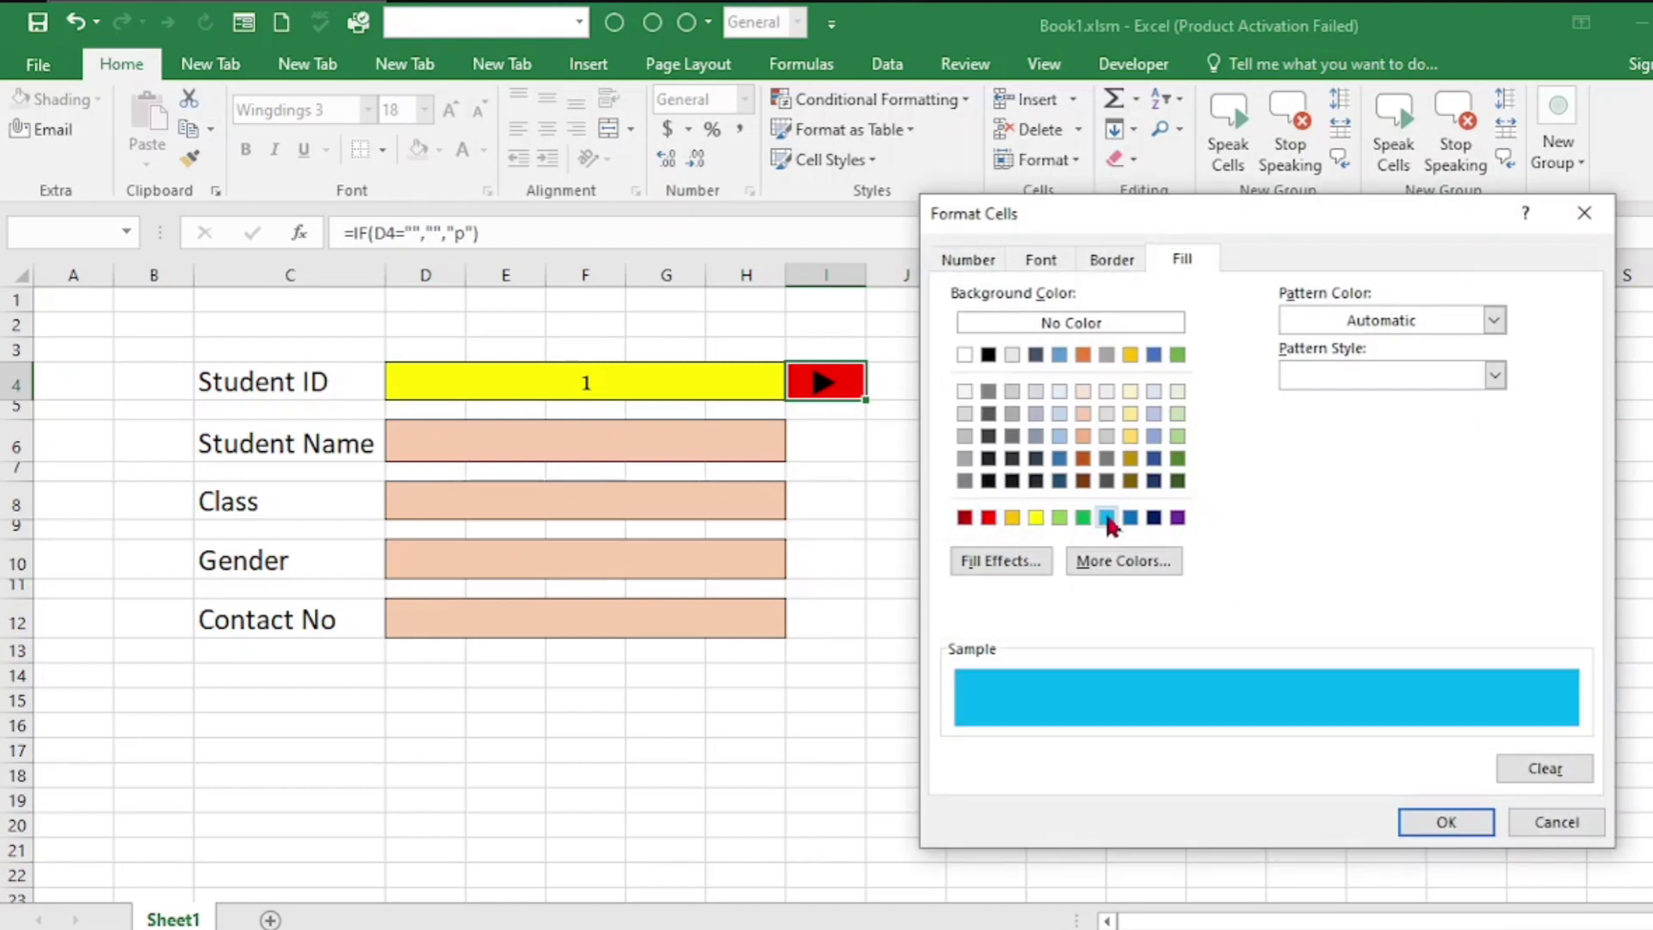
left_click(1083, 517)
left_click(1446, 821)
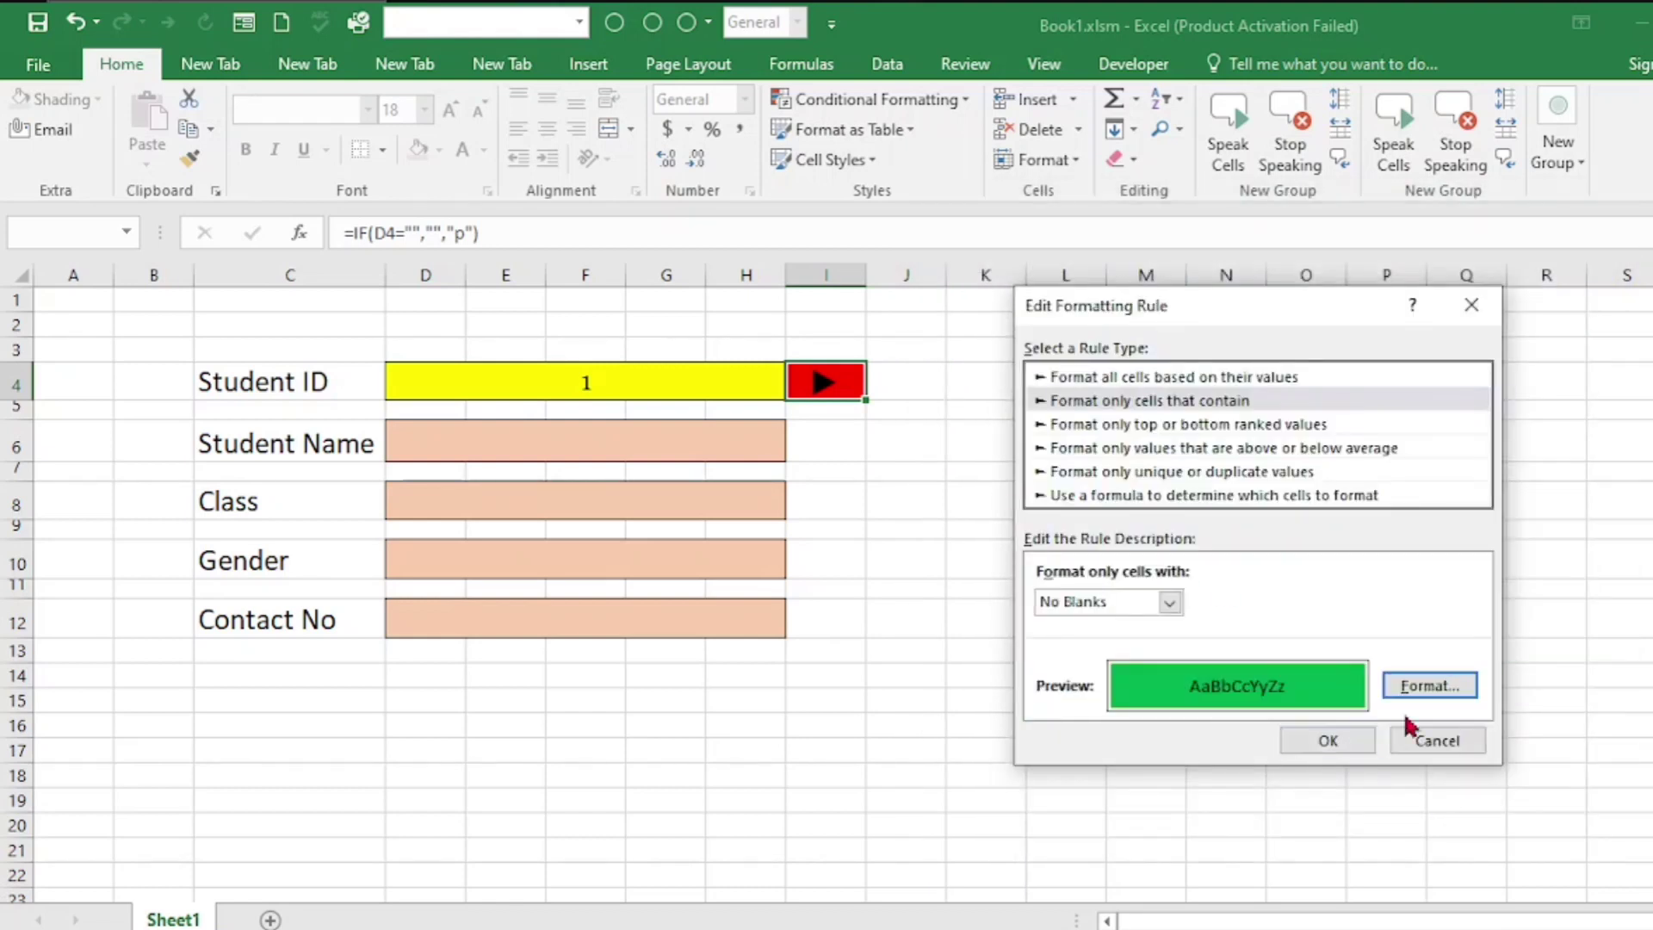
left_click(1371, 739)
left_click(1393, 697)
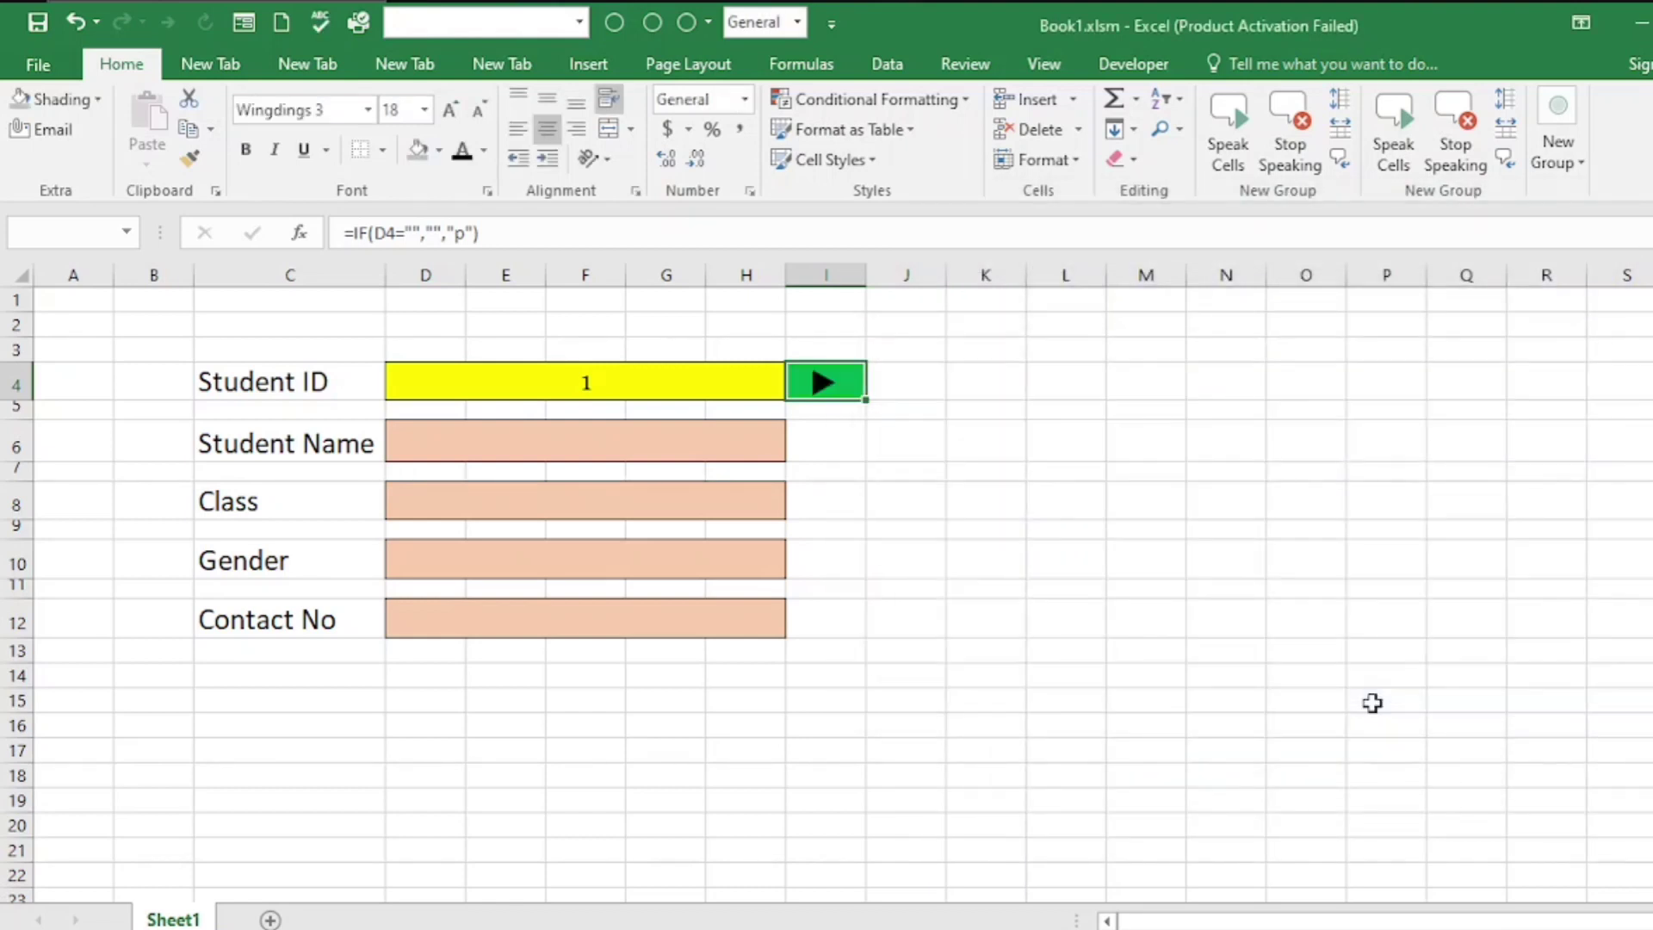
left_click(645, 384)
left_click(676, 459)
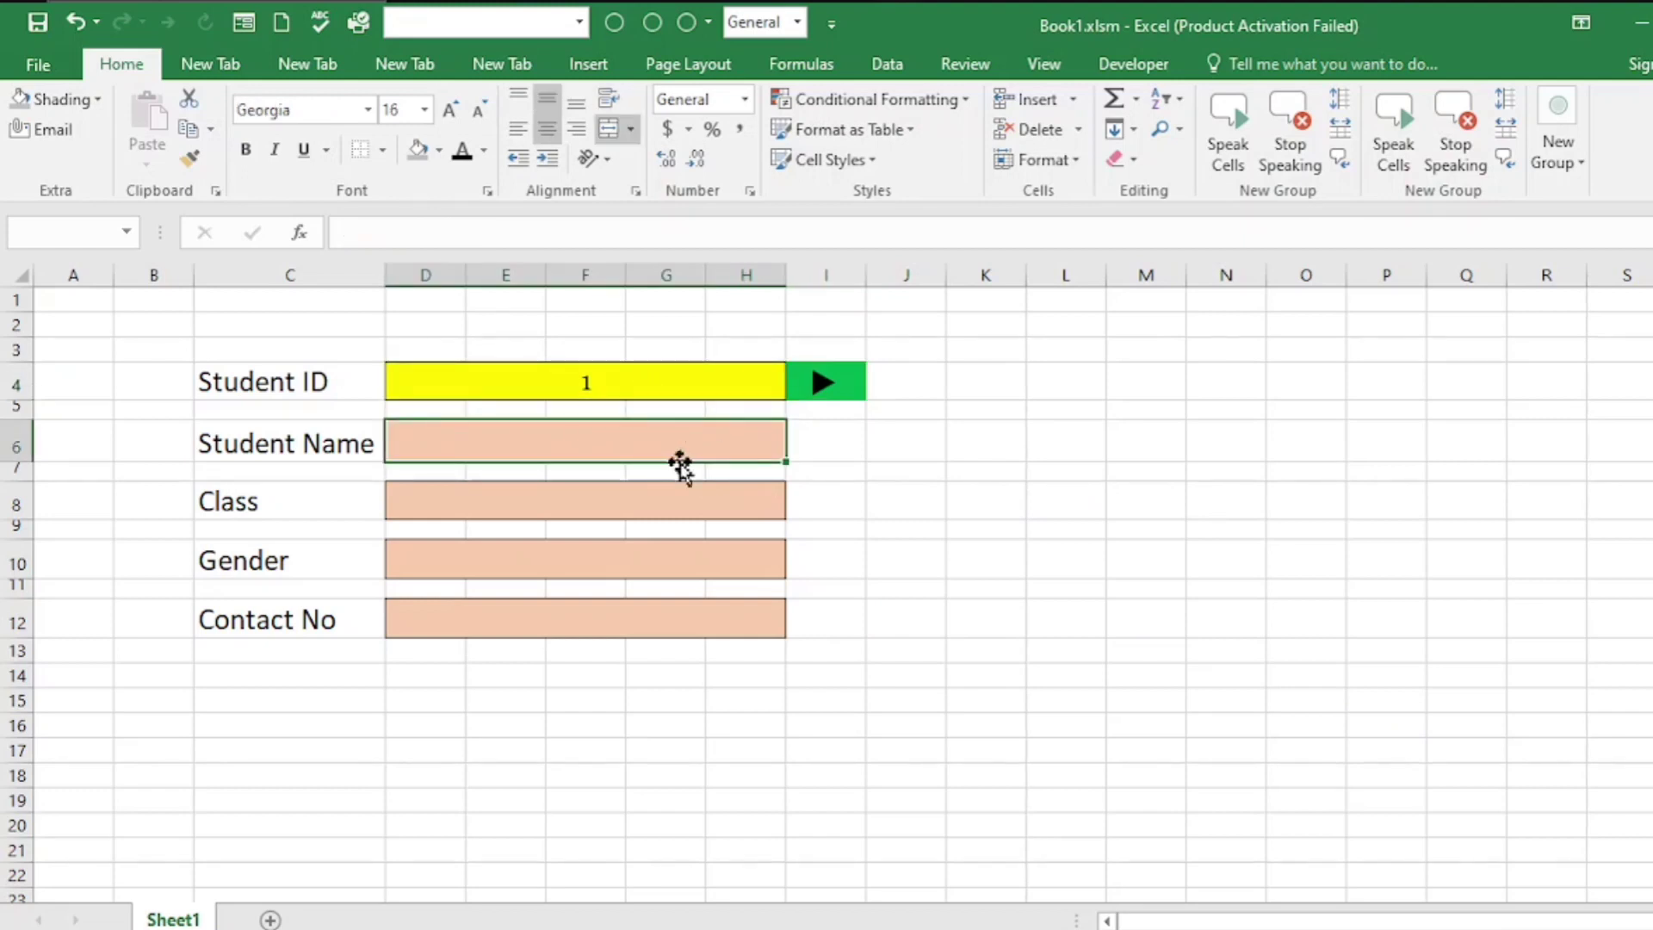
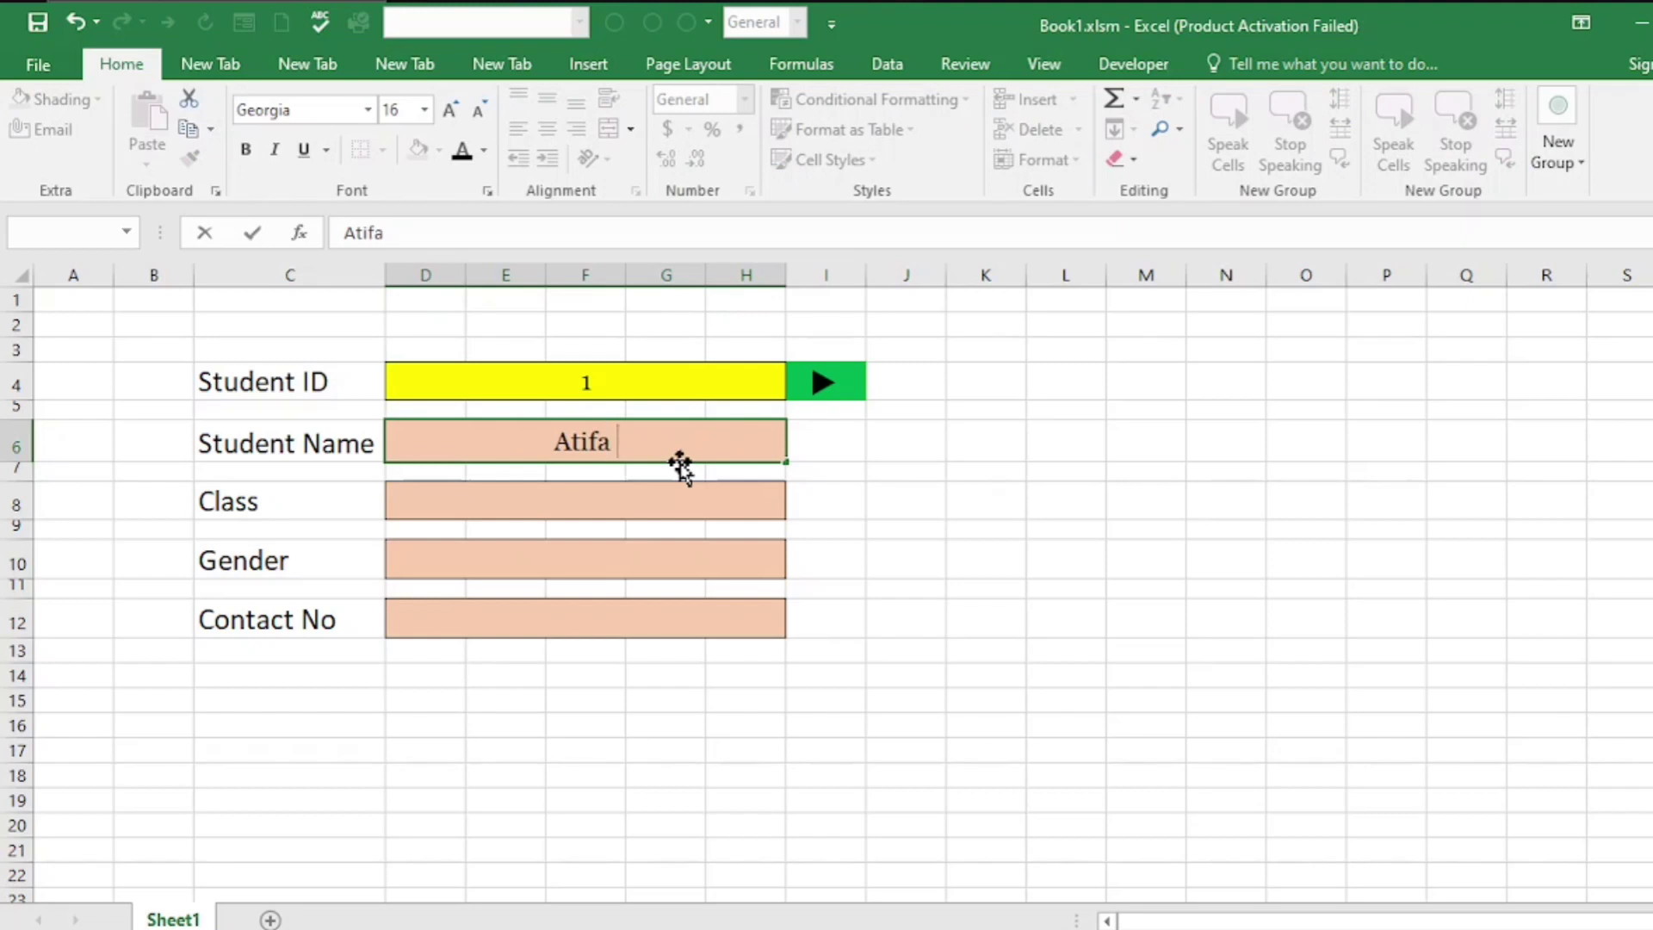
Enter the new student's name and copy I4's arrow formula into the indicator cells beside the fields.
key("Return")
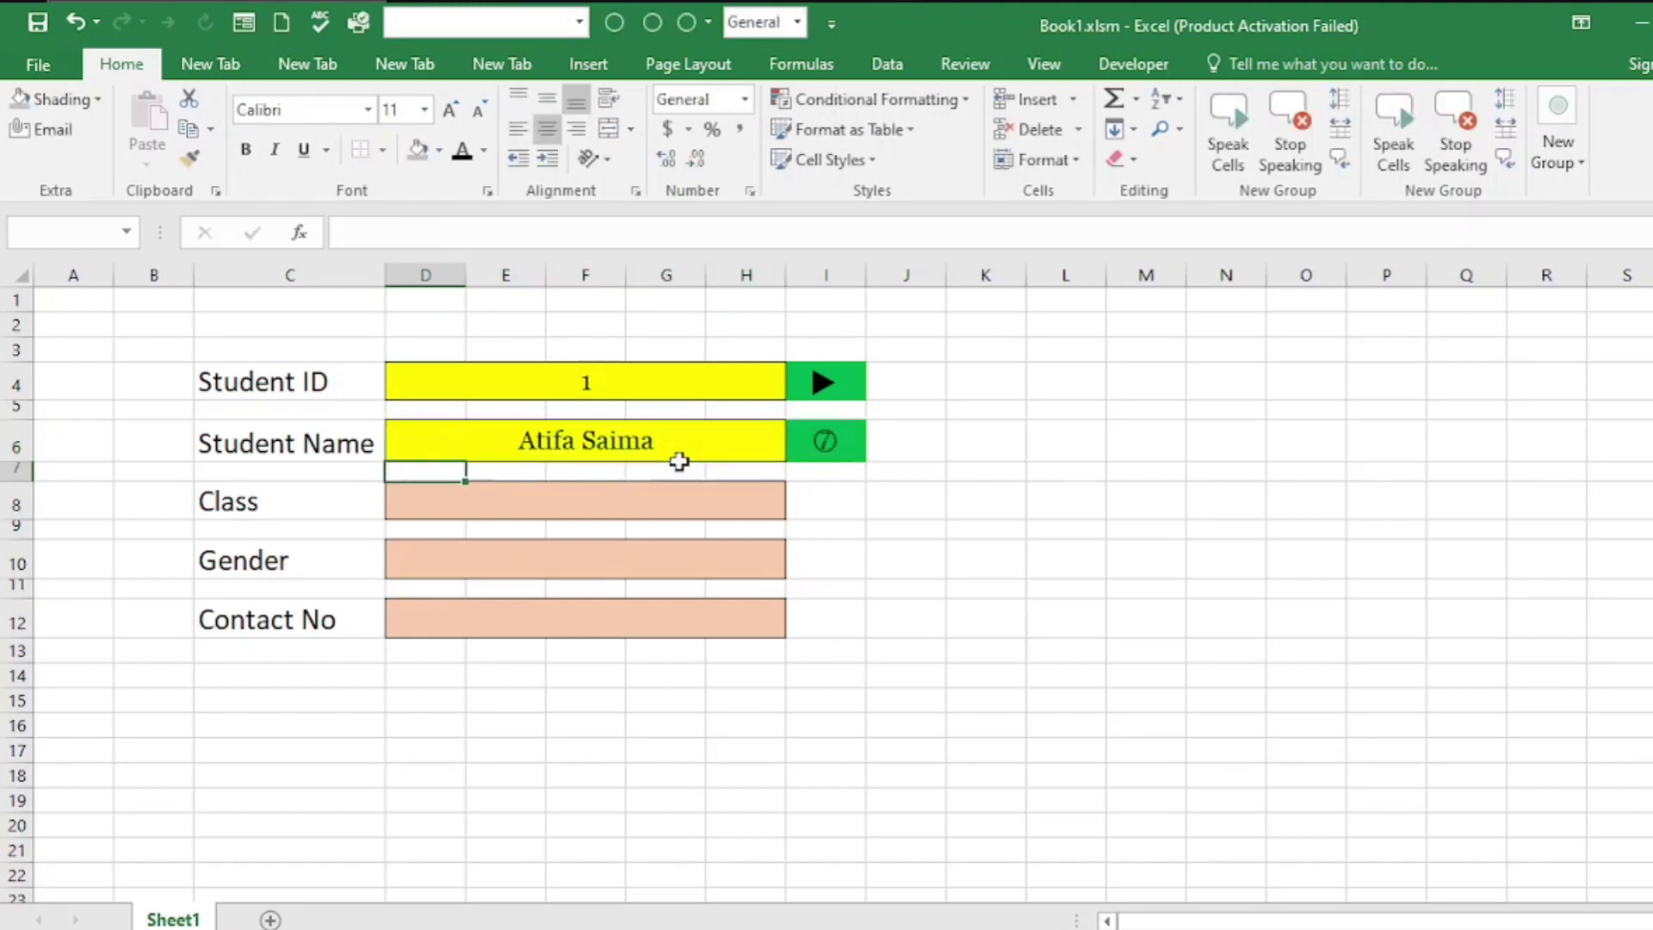
left_click(816, 384)
key("ctrl+c")
left_click(834, 439)
key("ctrl+v")
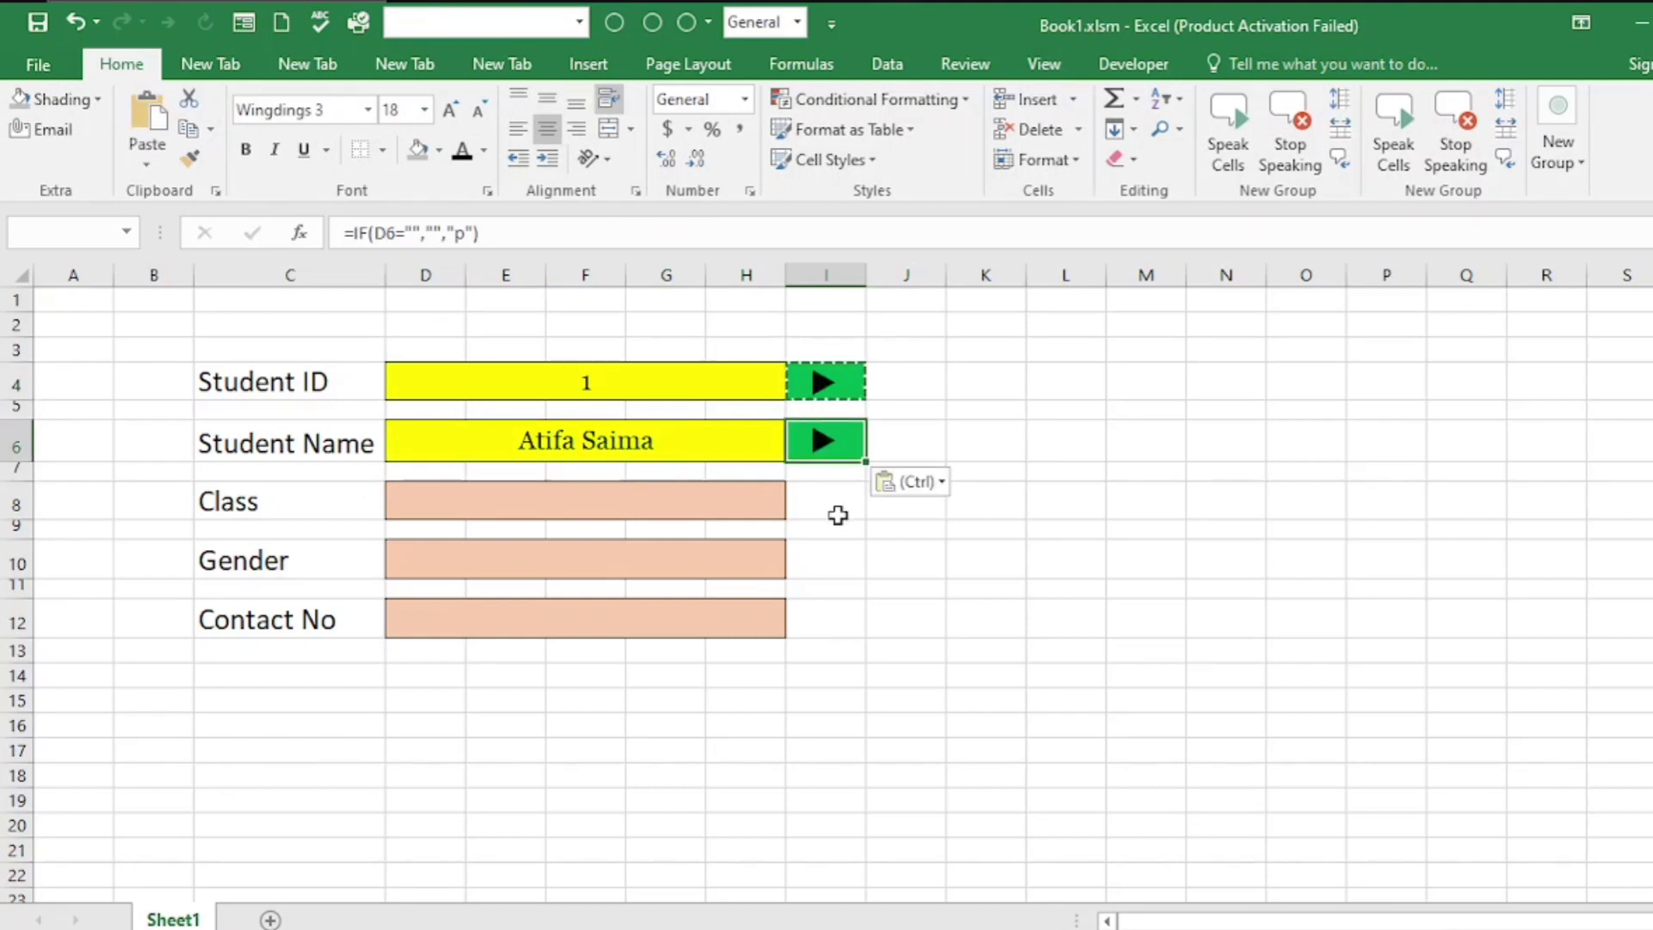
left_click(838, 508)
key("ctrl+v")
left_click(838, 556)
left_click(838, 622)
key("ctrl+v")
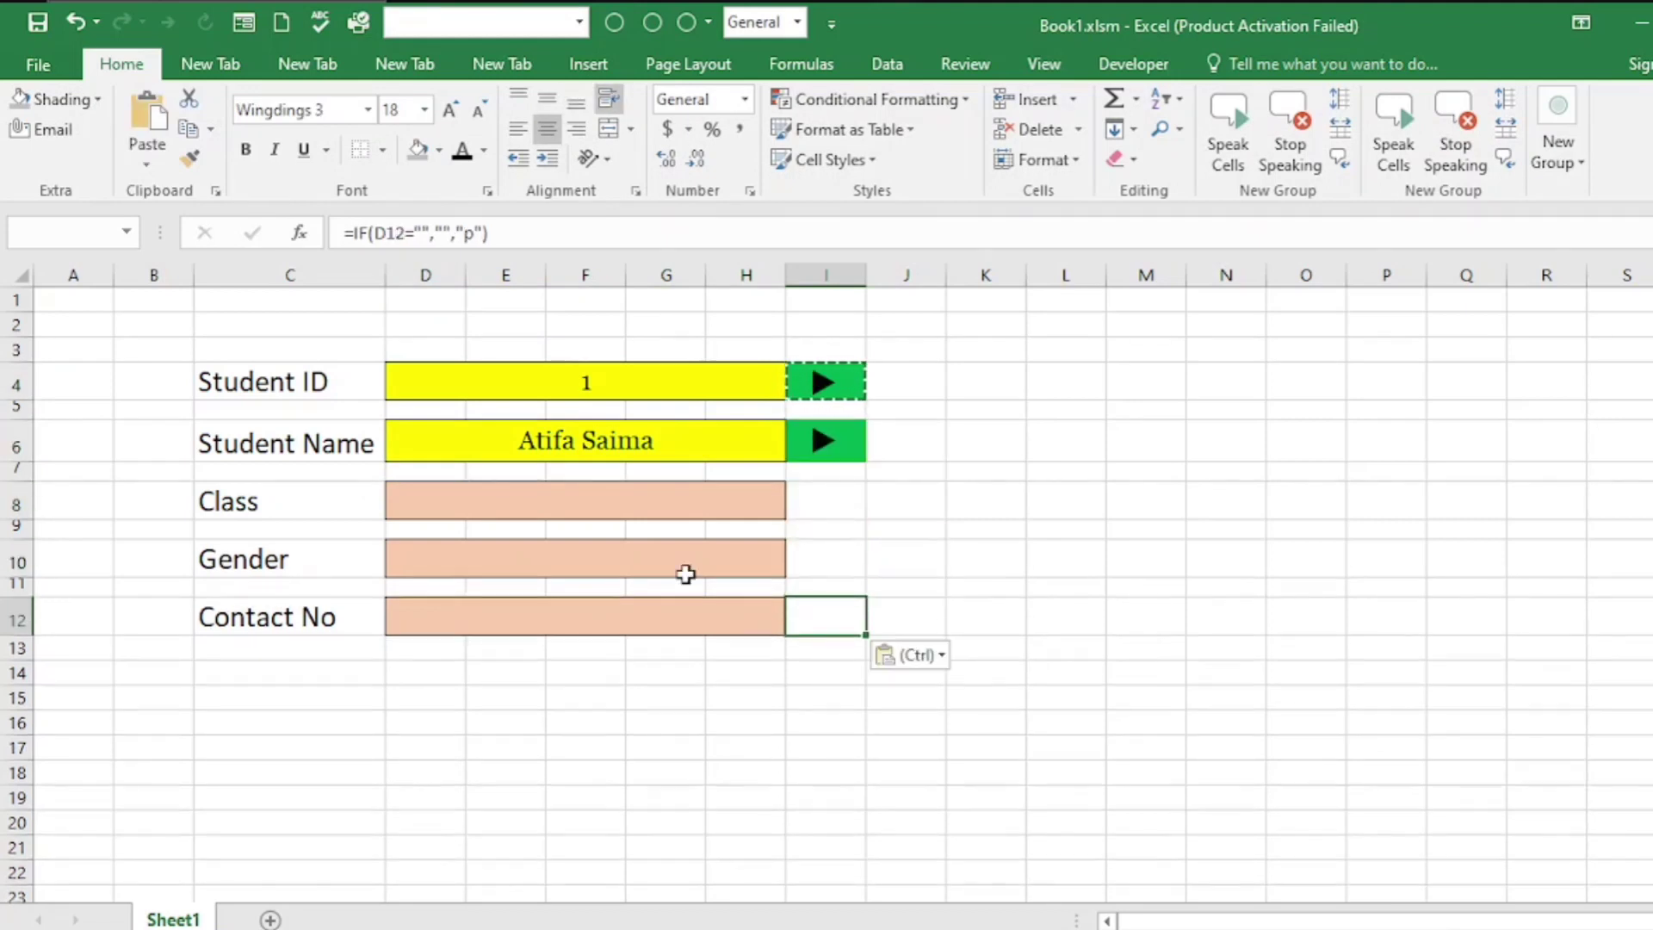
Set Class to four and Gender to Female, and enter the contact number.
left_click(628, 491)
left_click(798, 506)
left_click(737, 560)
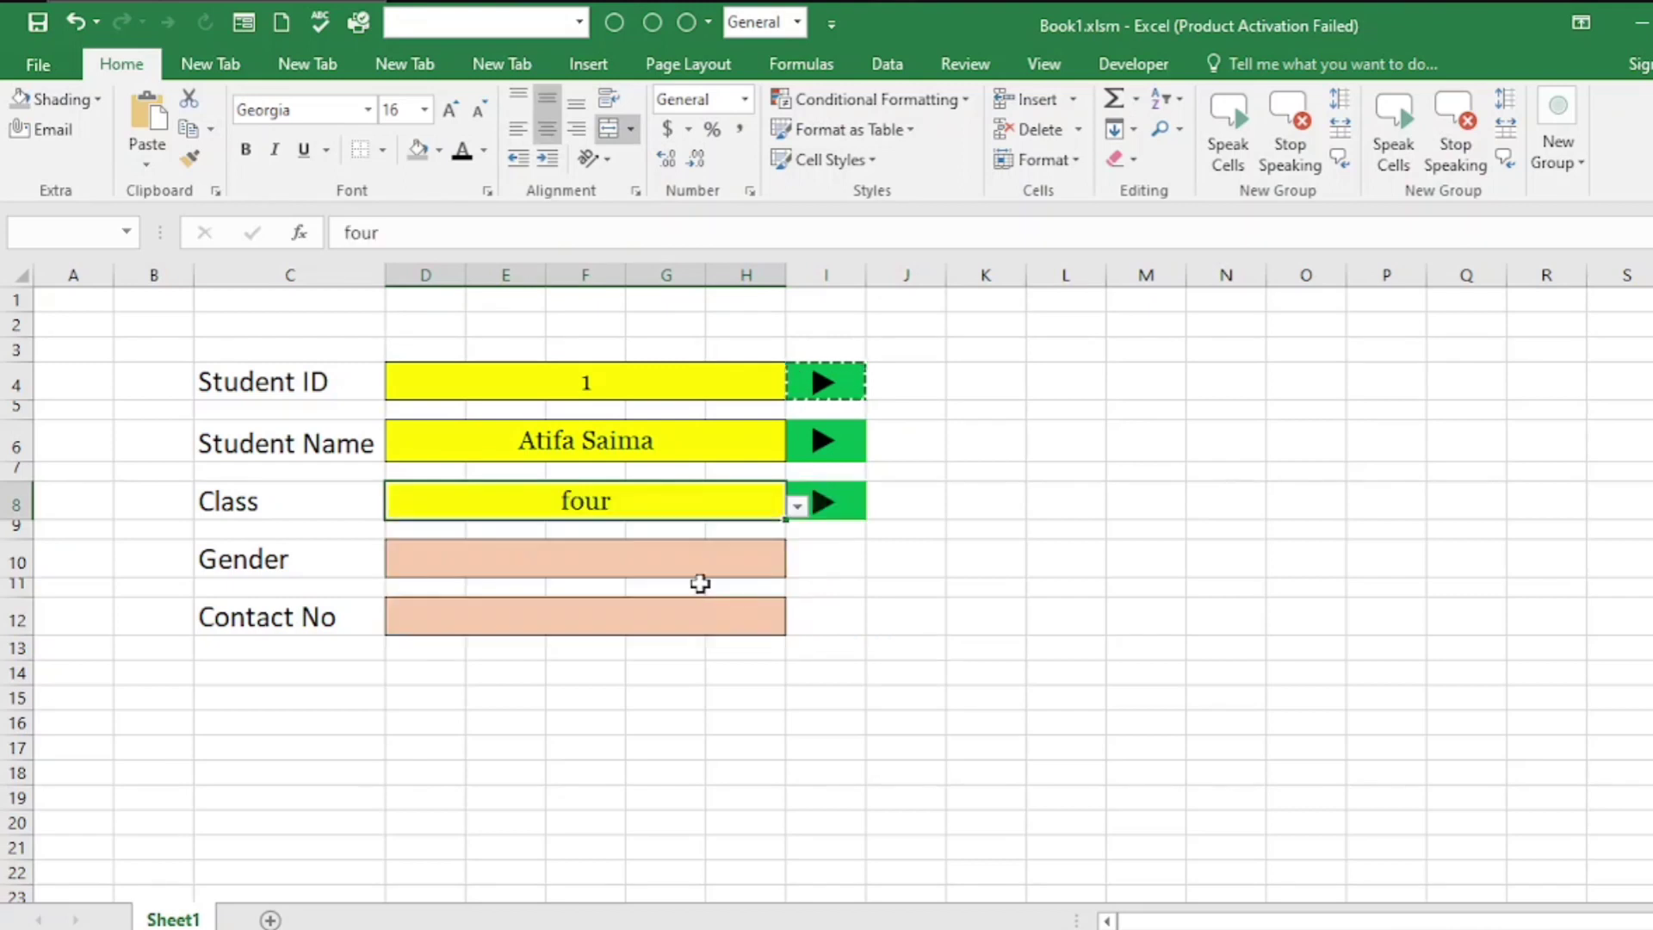
left_click(749, 583)
left_click(779, 560)
left_click(799, 563)
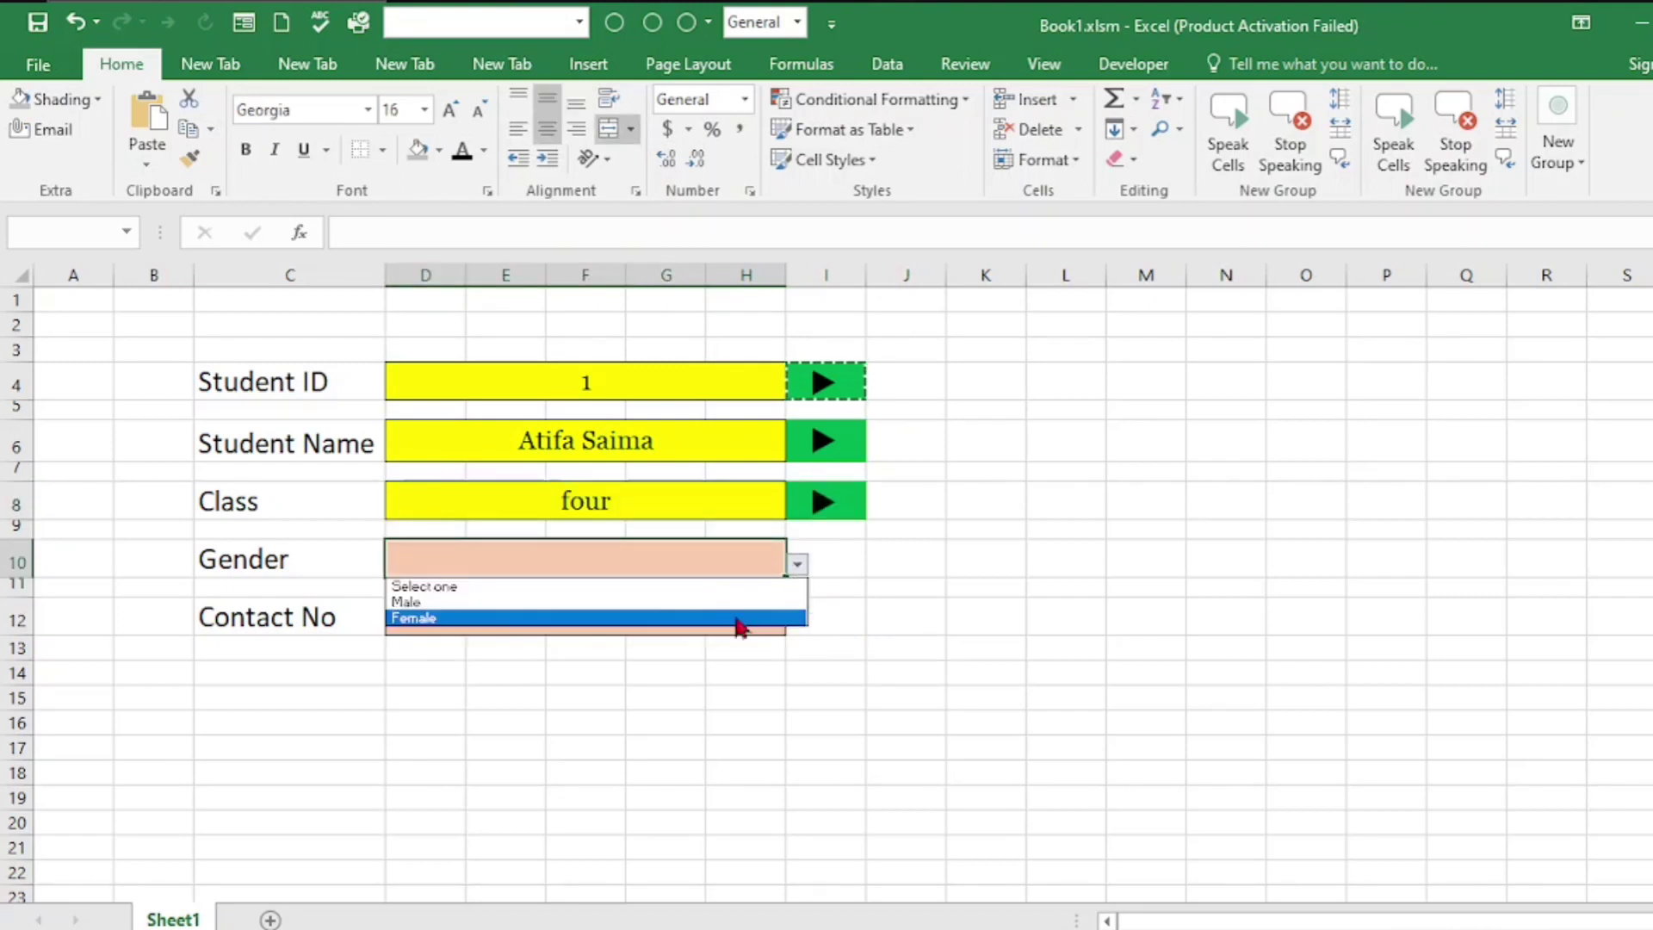
left_click(735, 616)
double_click(713, 610)
type("353453")
key("Return")
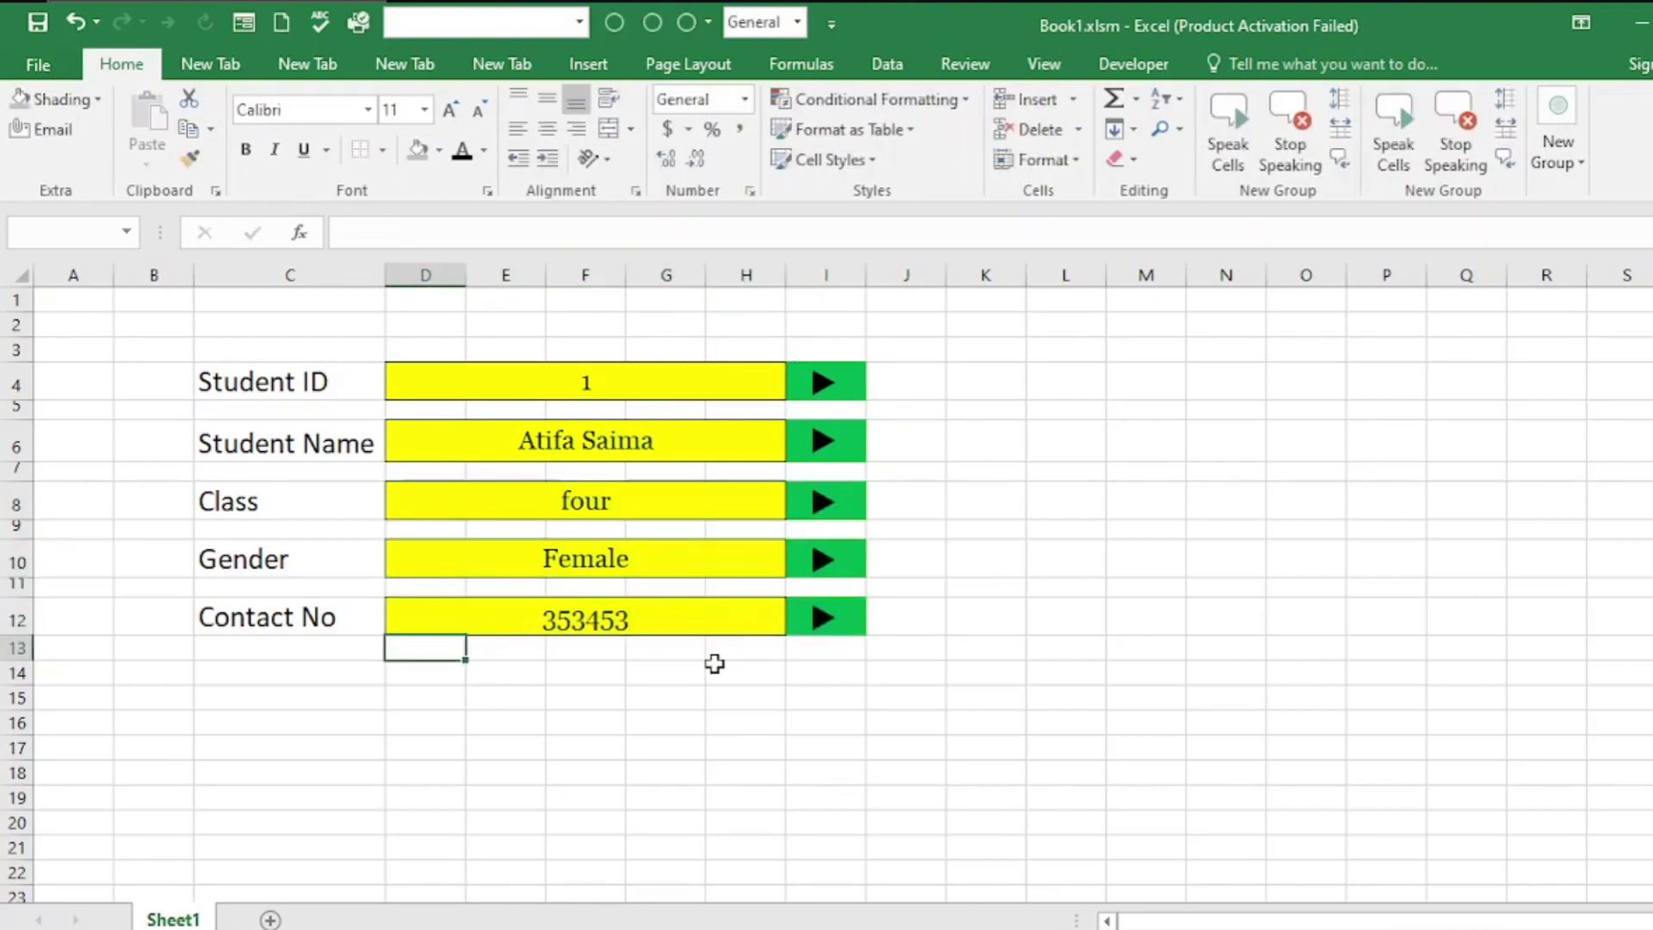
left_click_drag(525, 698, 656, 704)
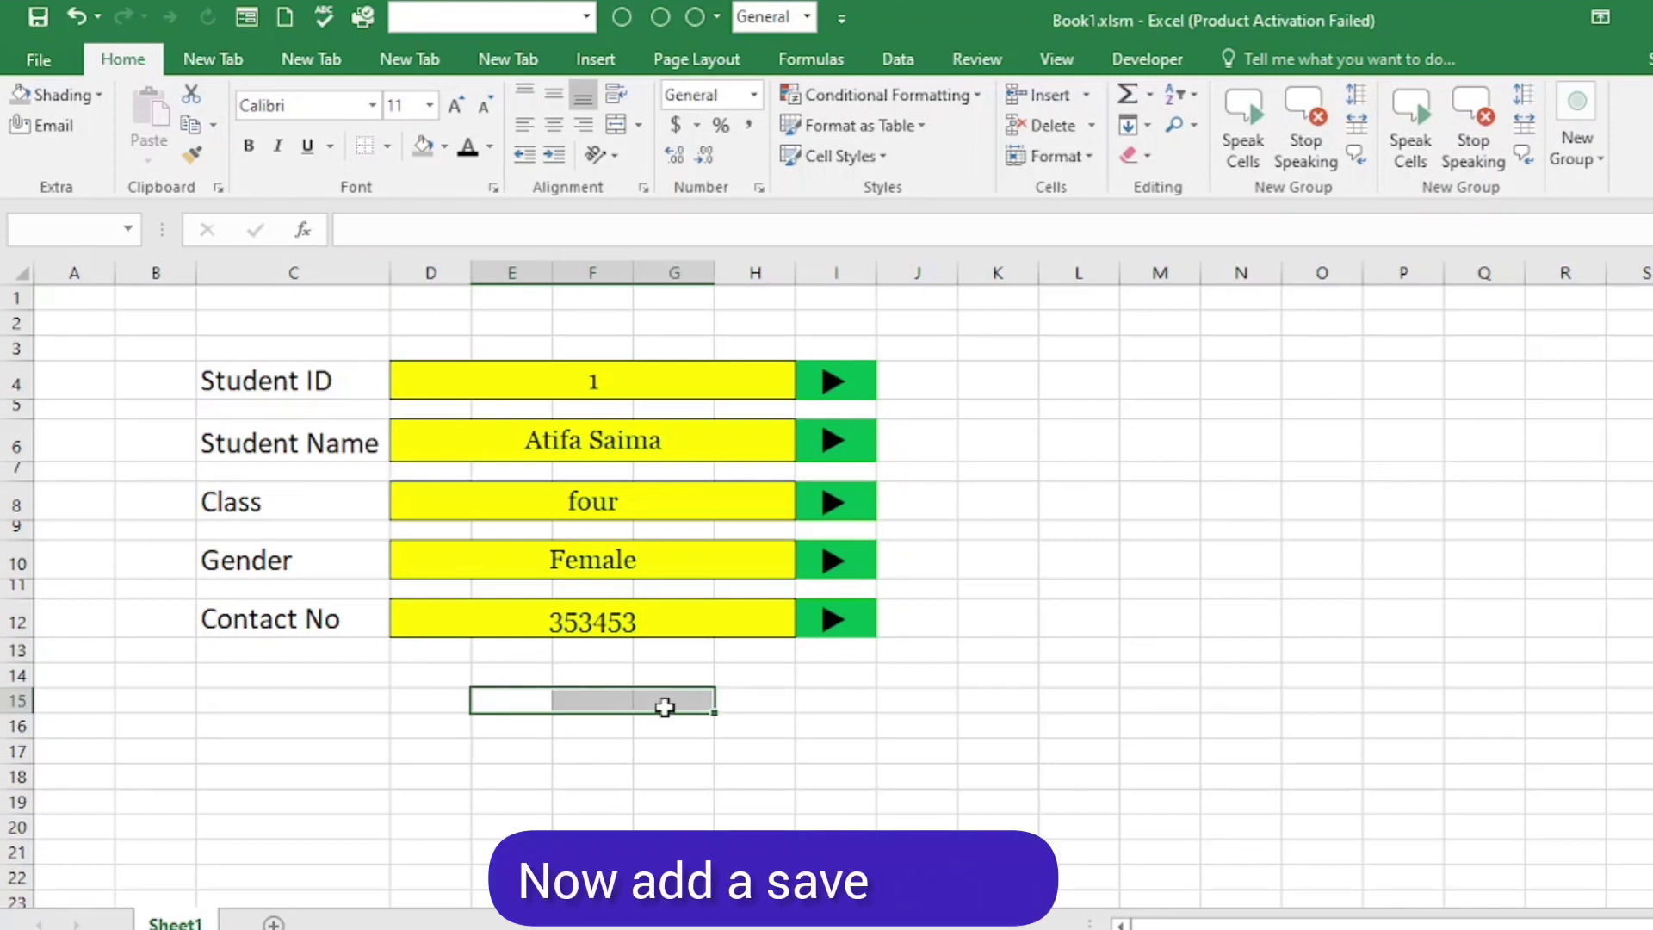
Merge and centre E15:G15, type Save and enlarge it to 14 point.
left_click(638, 125)
left_click(654, 172)
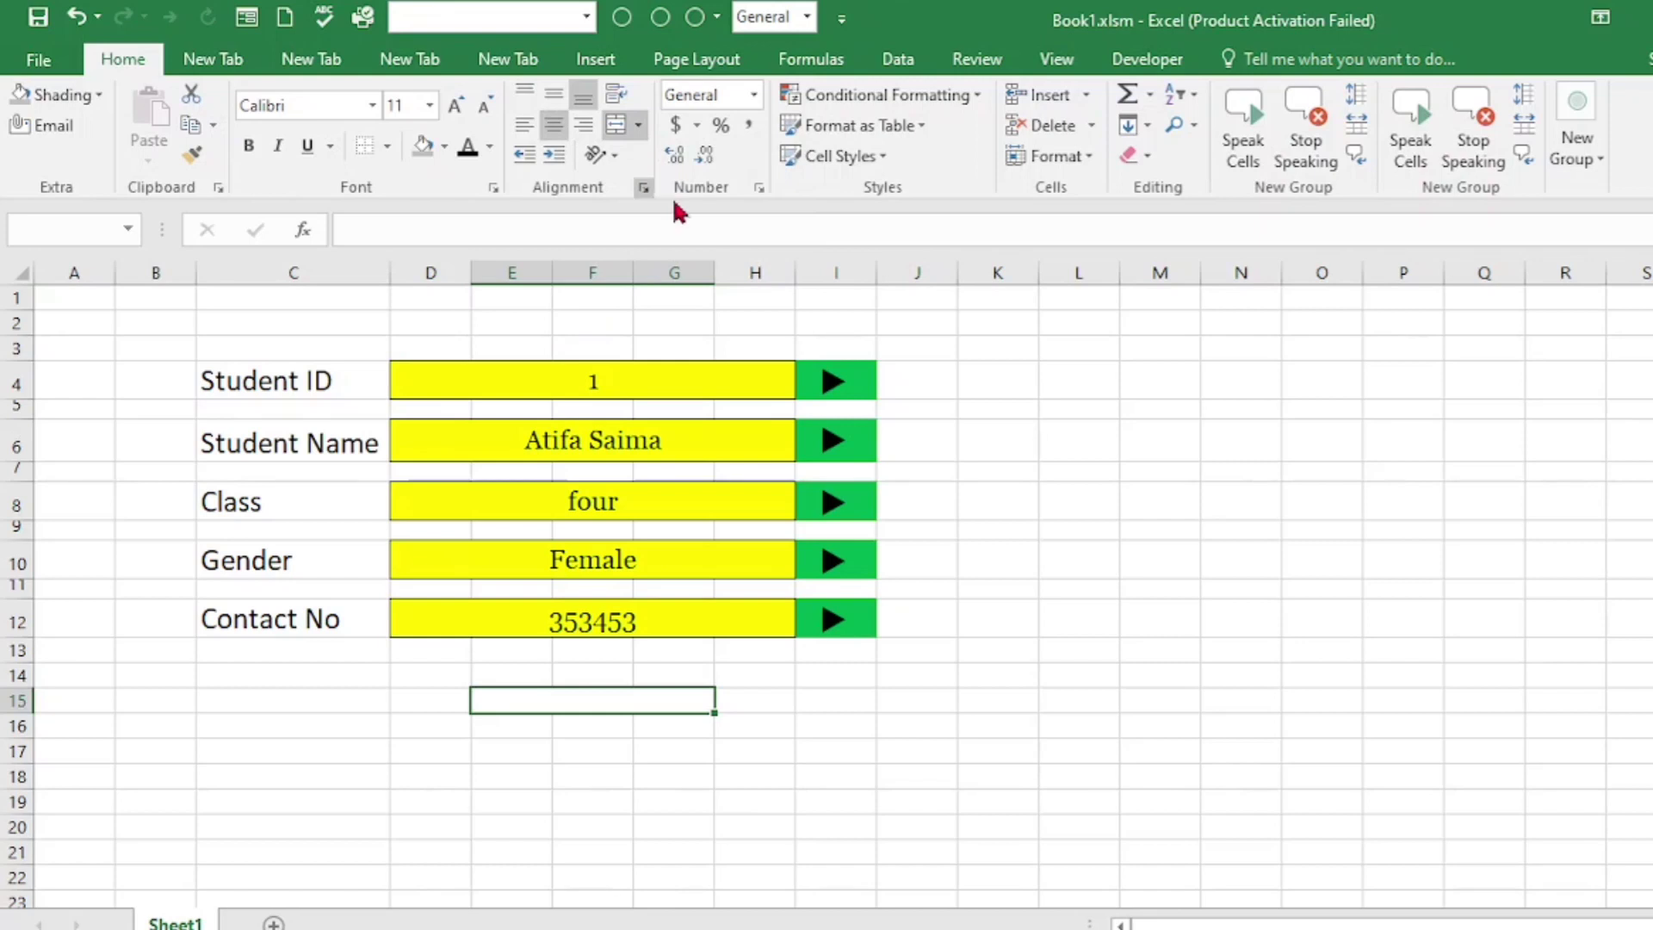
type("Save")
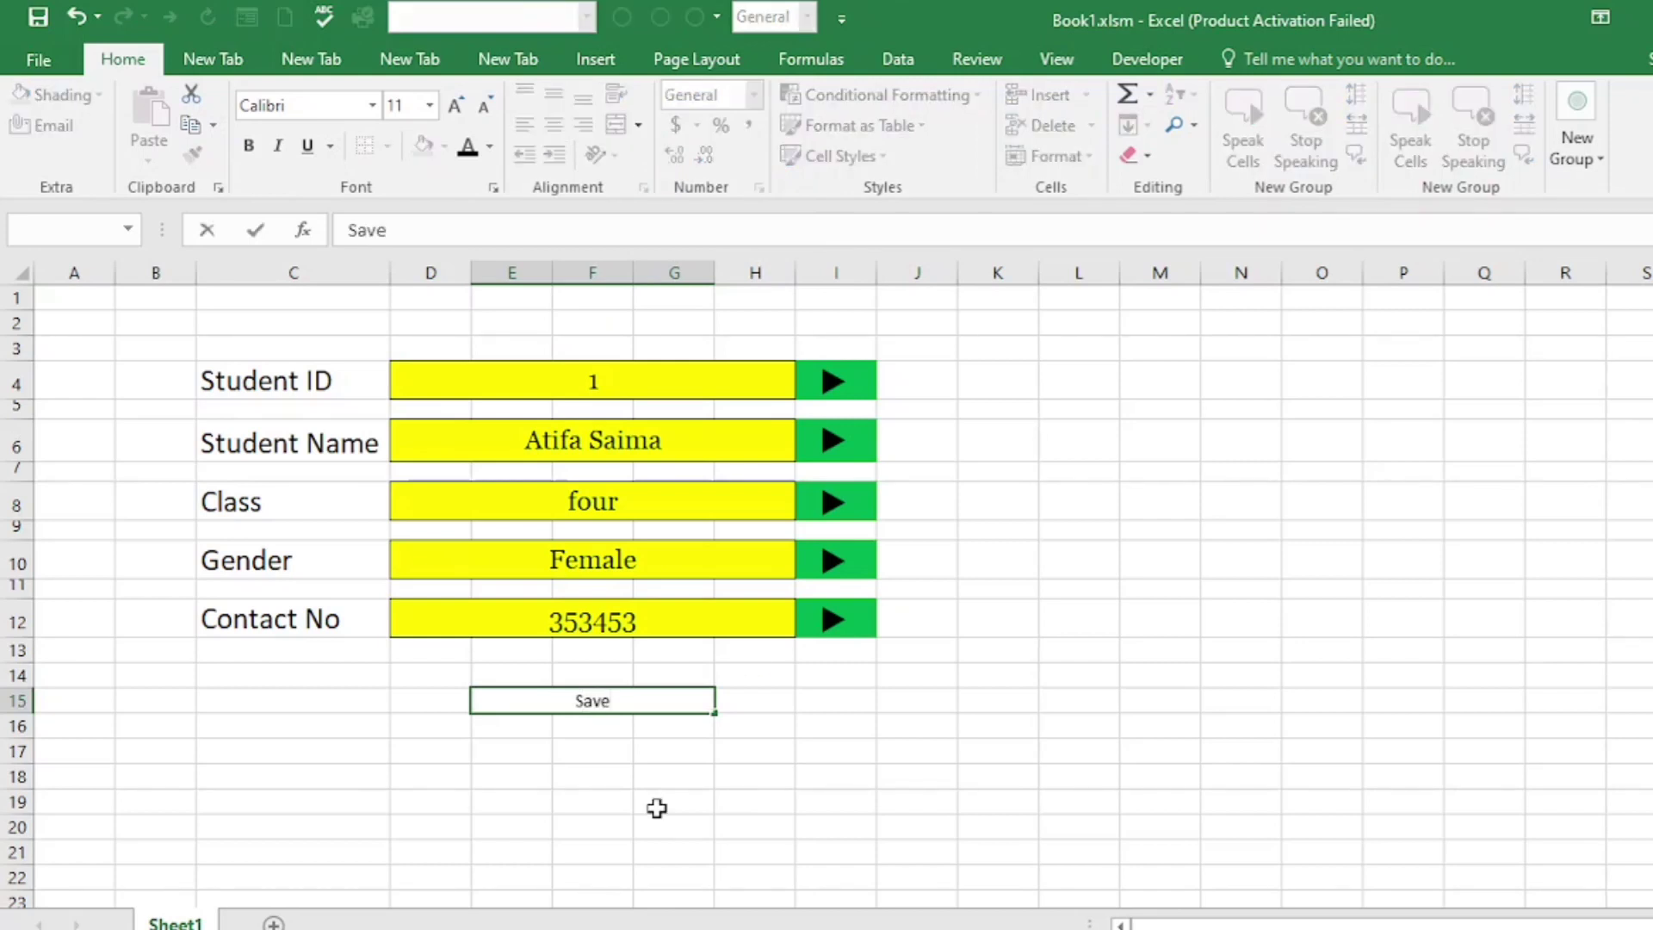
double_click(601, 702)
left_click(728, 656)
left_click(728, 656)
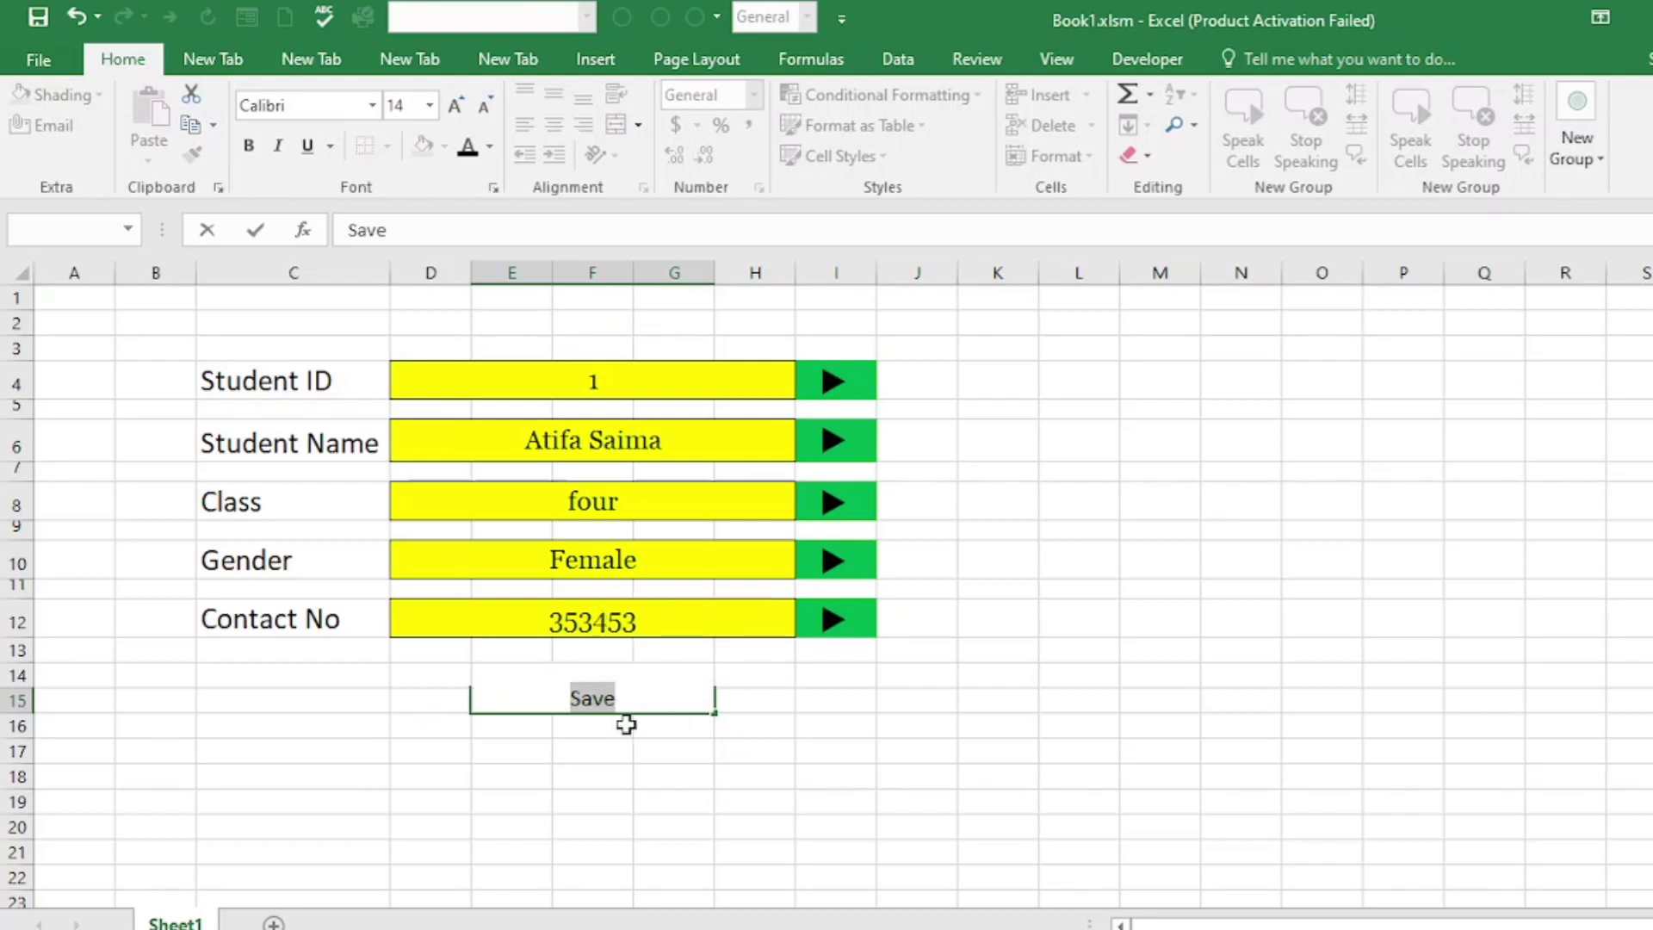
key("Return")
Middle-align the Save cell and set its font to Arial Rounded MT Bold.
left_click(601, 706)
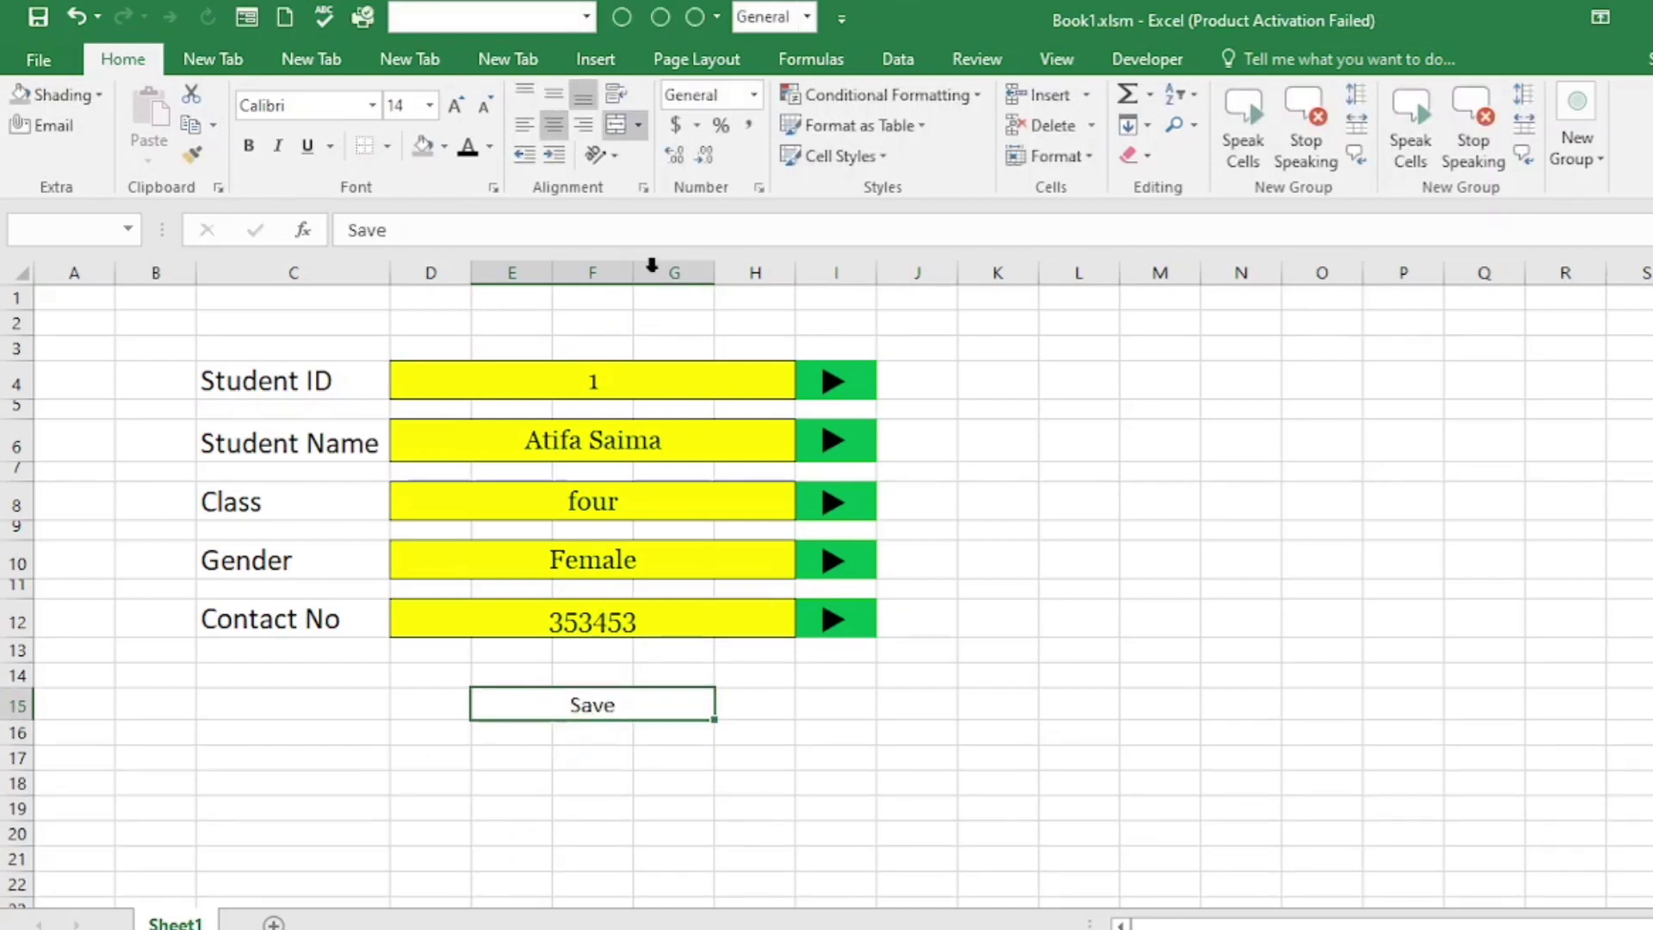
left_click(554, 94)
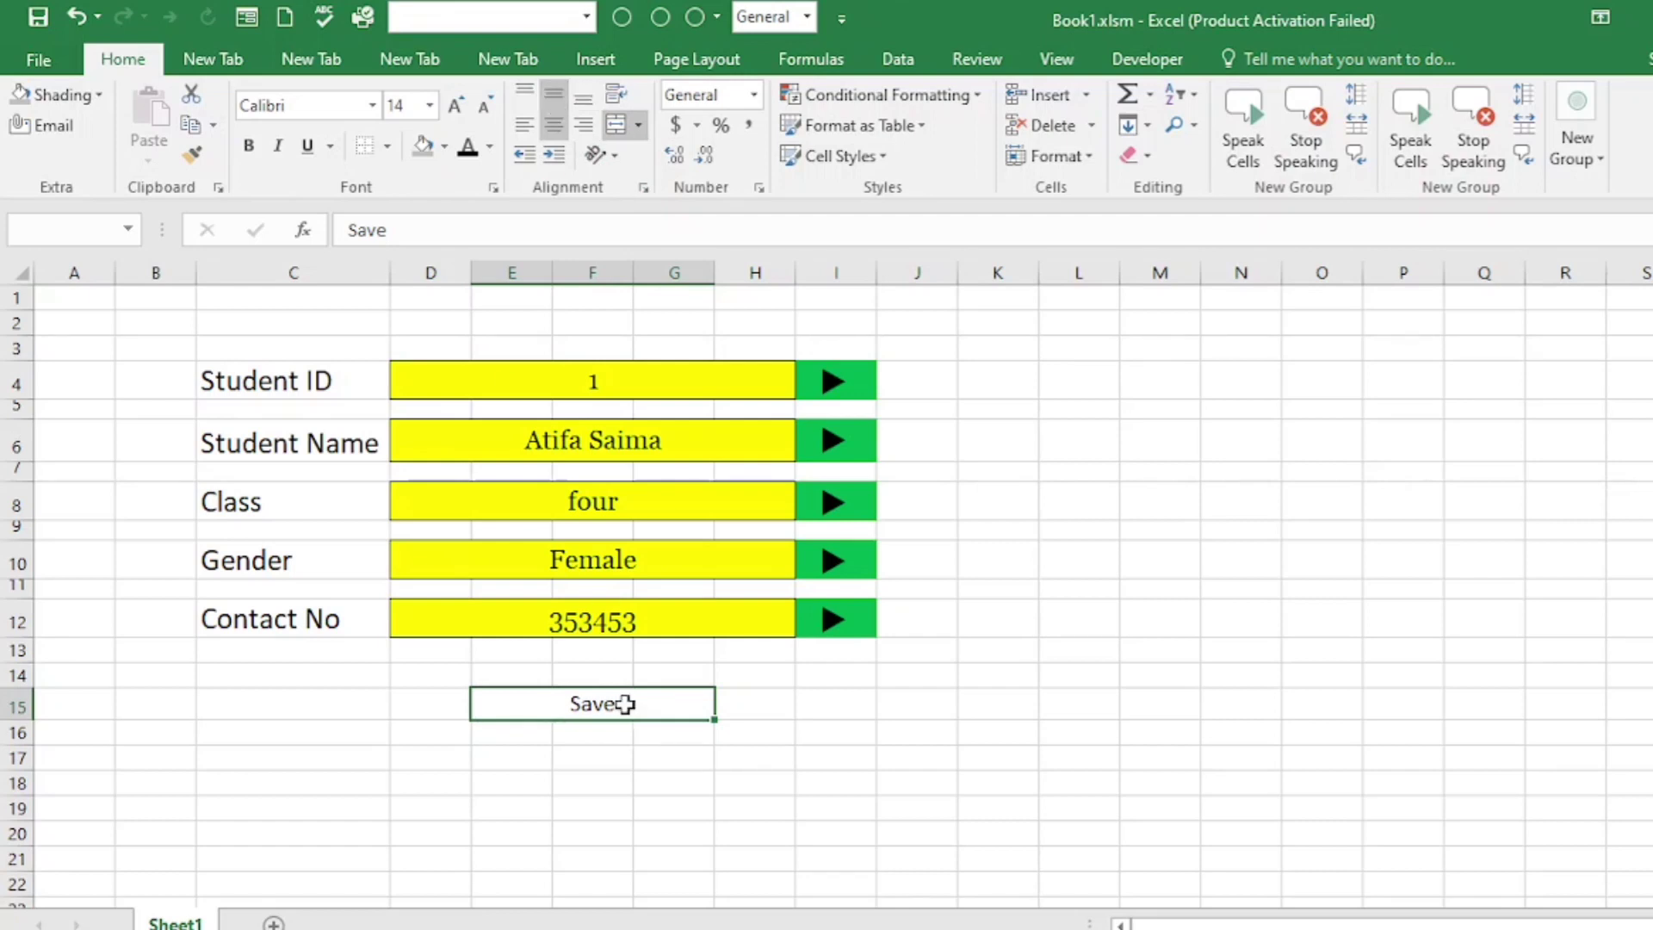
double_click(590, 702)
left_click(692, 631)
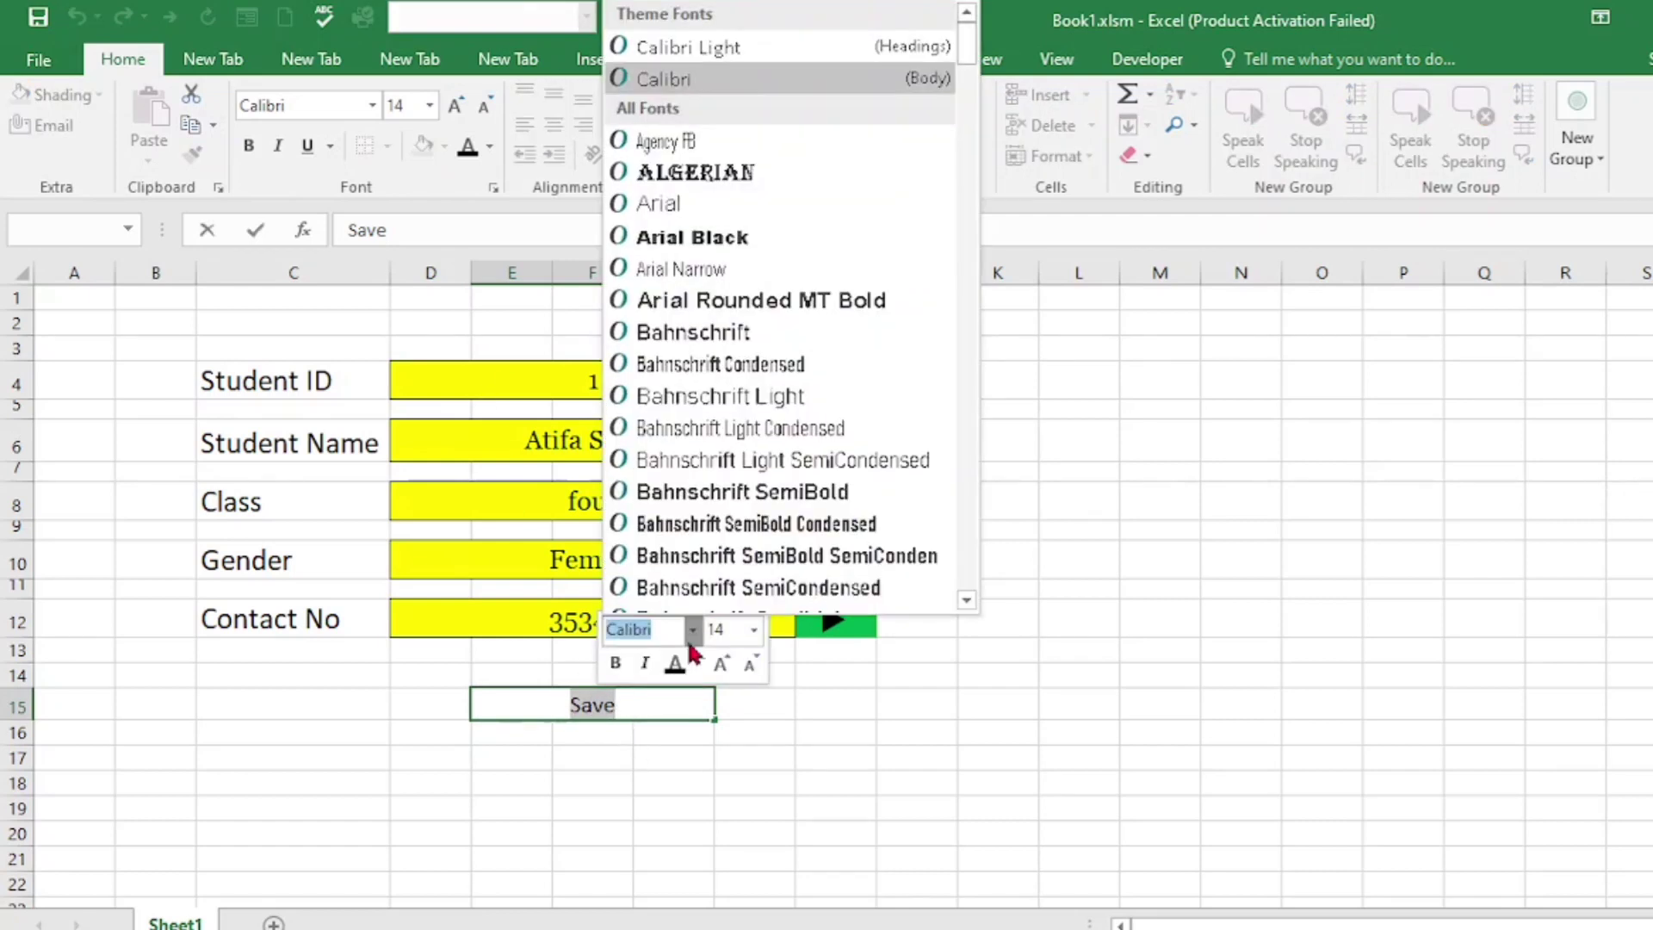
left_click(751, 300)
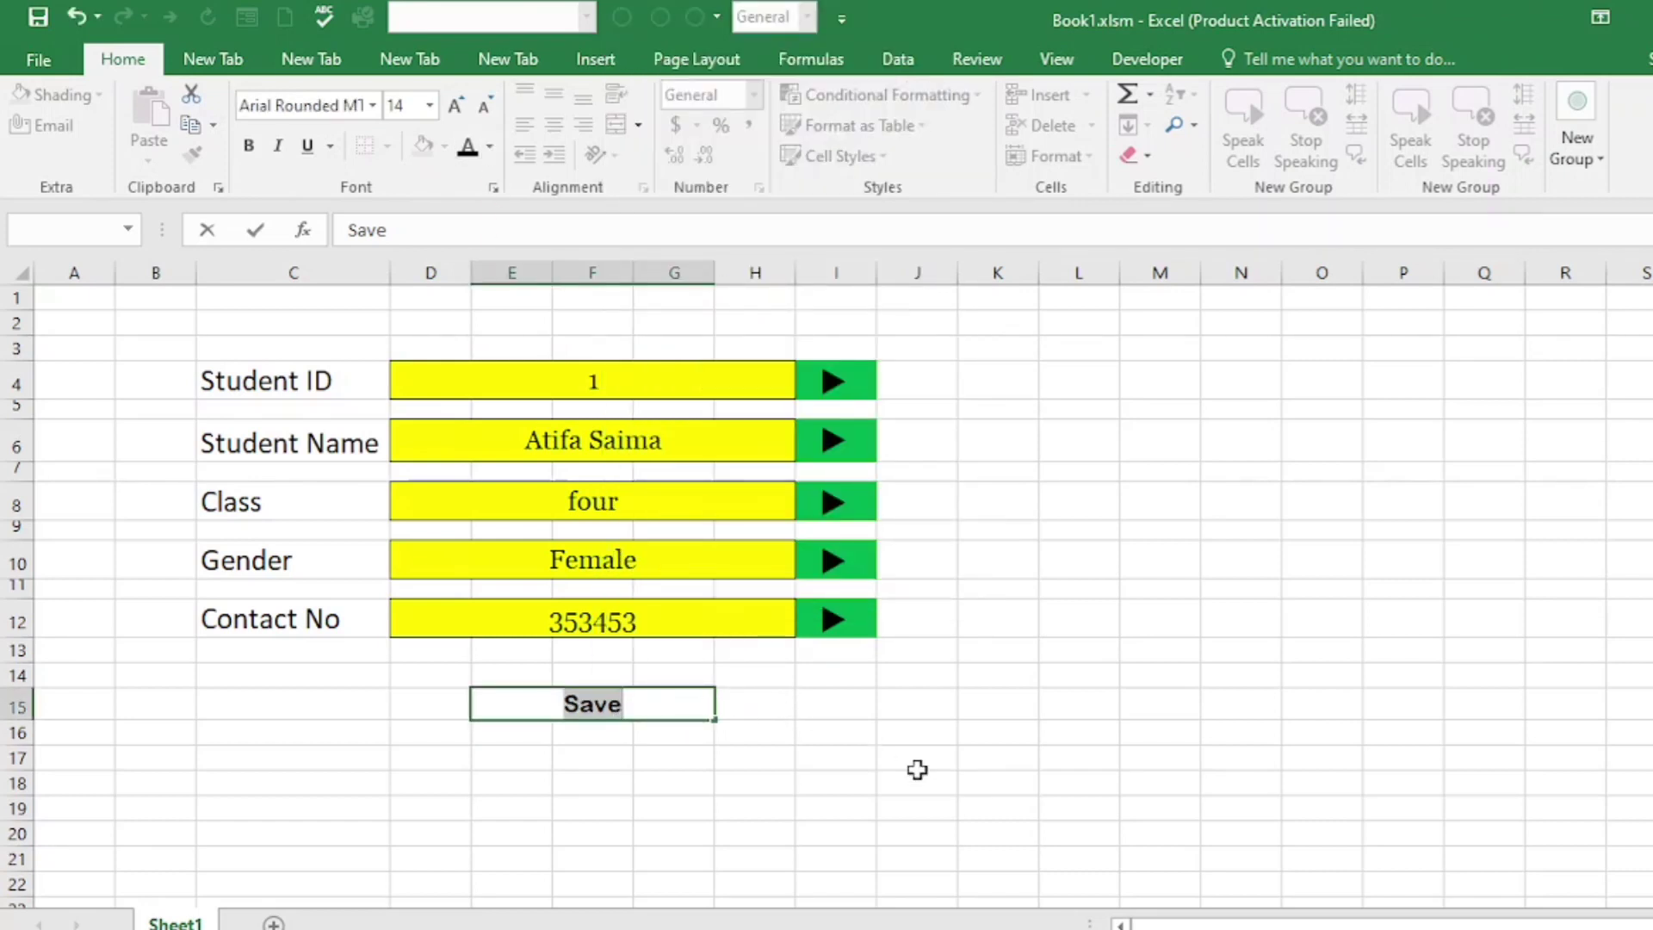
left_click(760, 714)
left_click(702, 705)
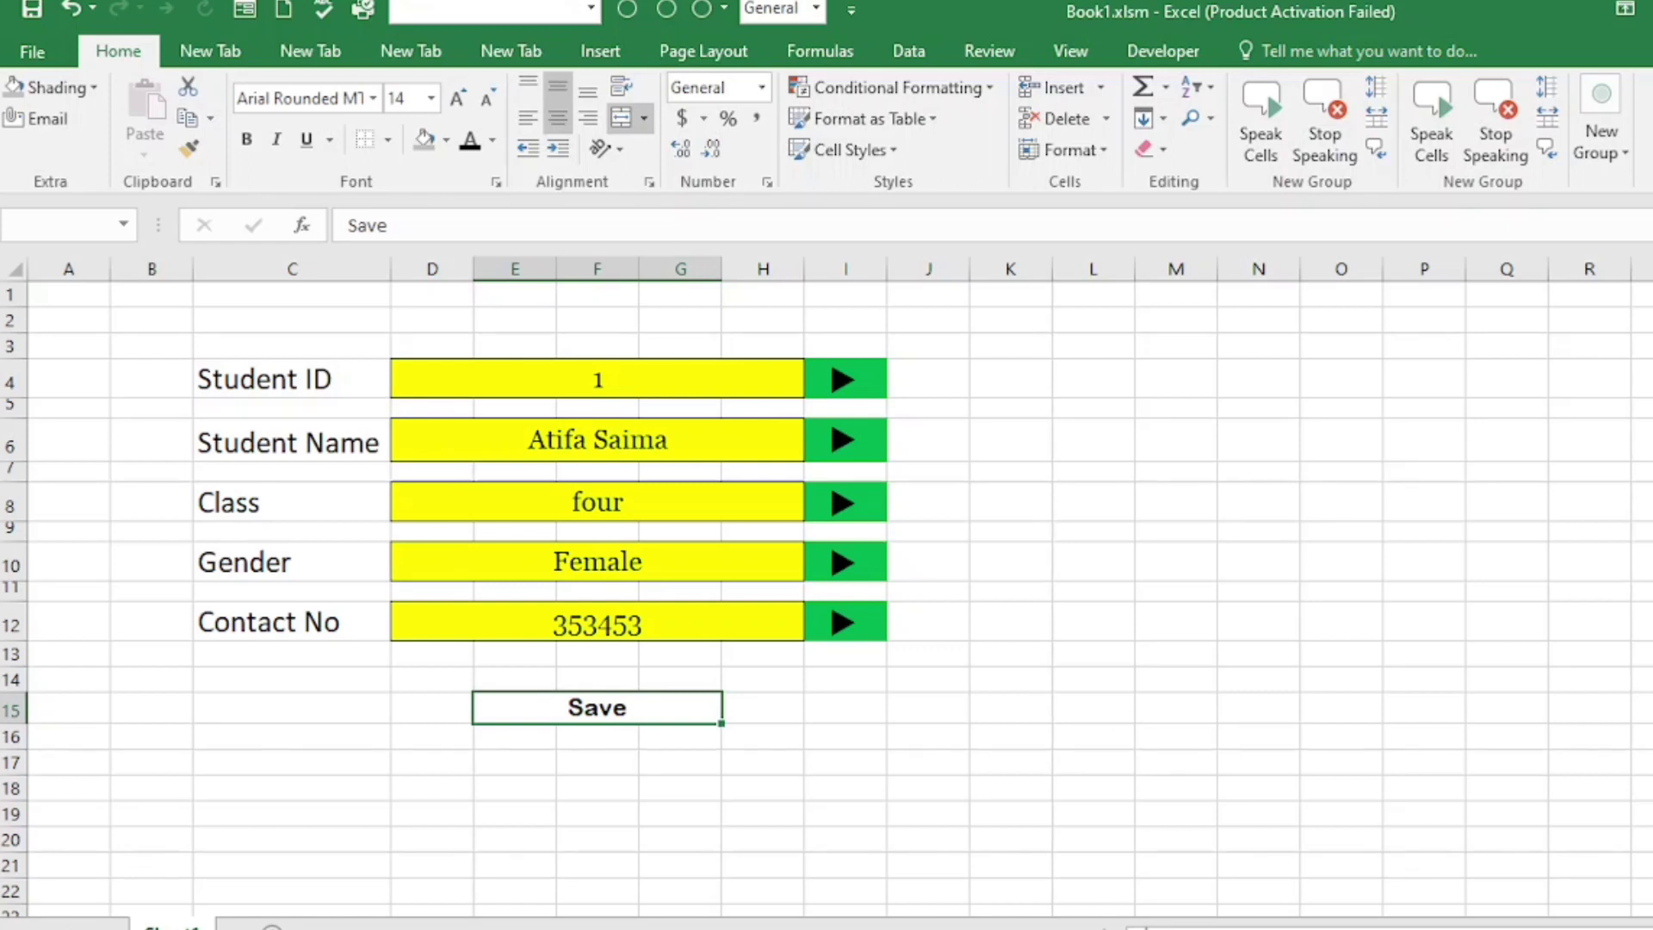
Enter =COUNTA(D4,D6,D8,D10,D12) in N12, returning 5.
scroll(1453, 684, "up", 2)
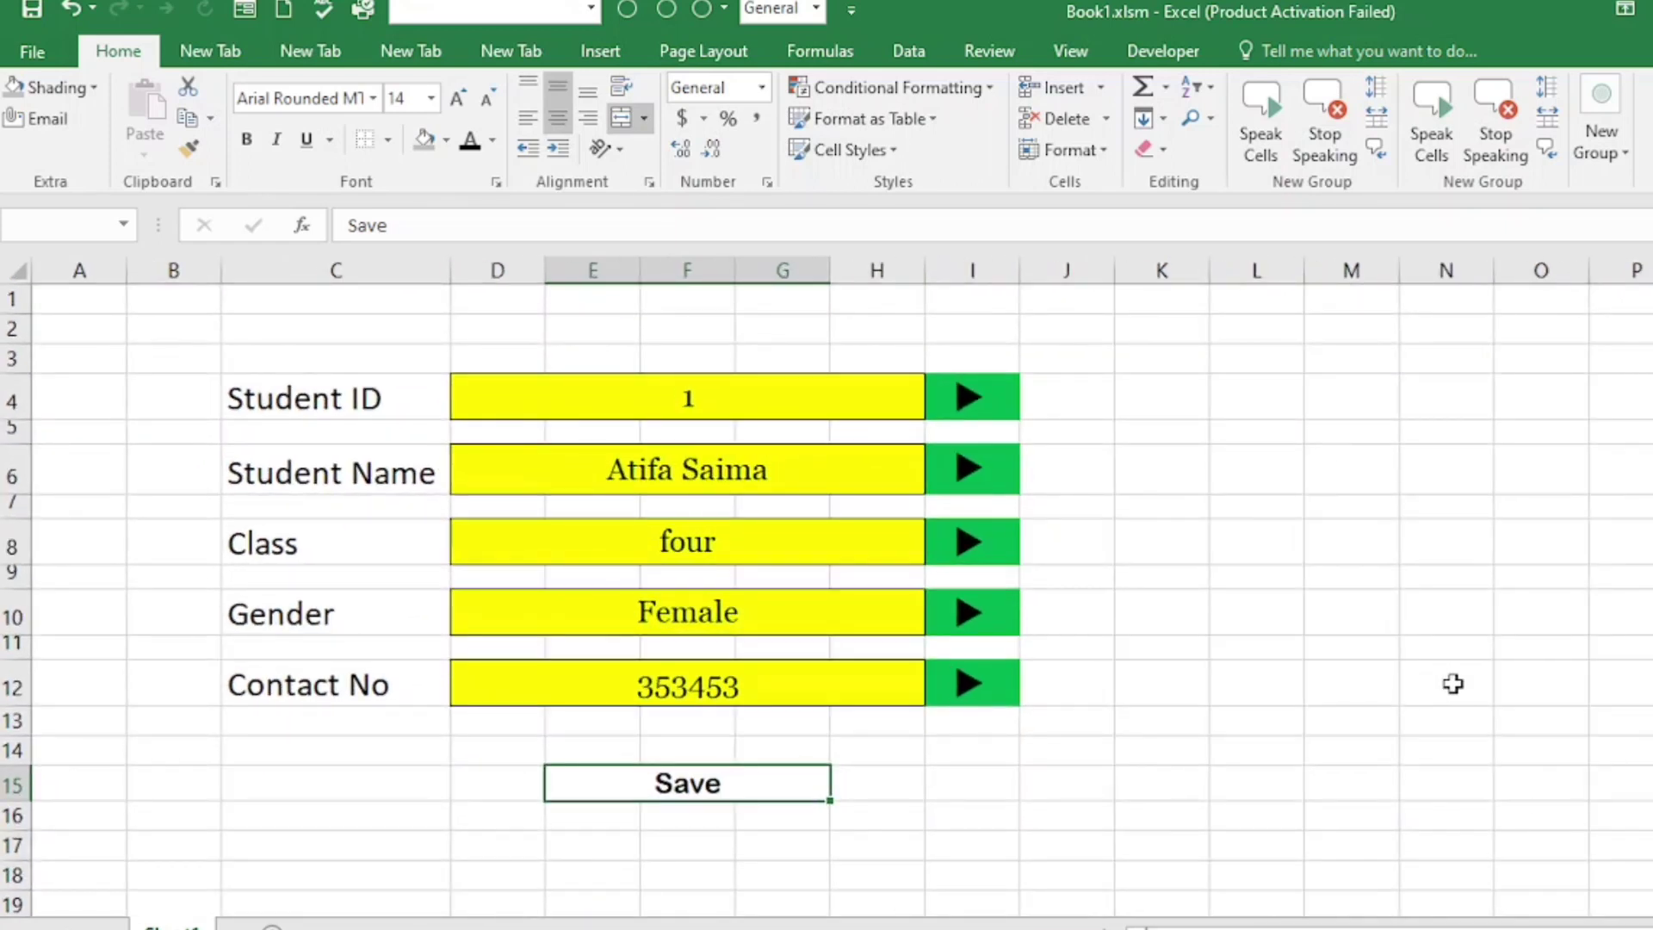
left_click(1453, 683)
type("=")
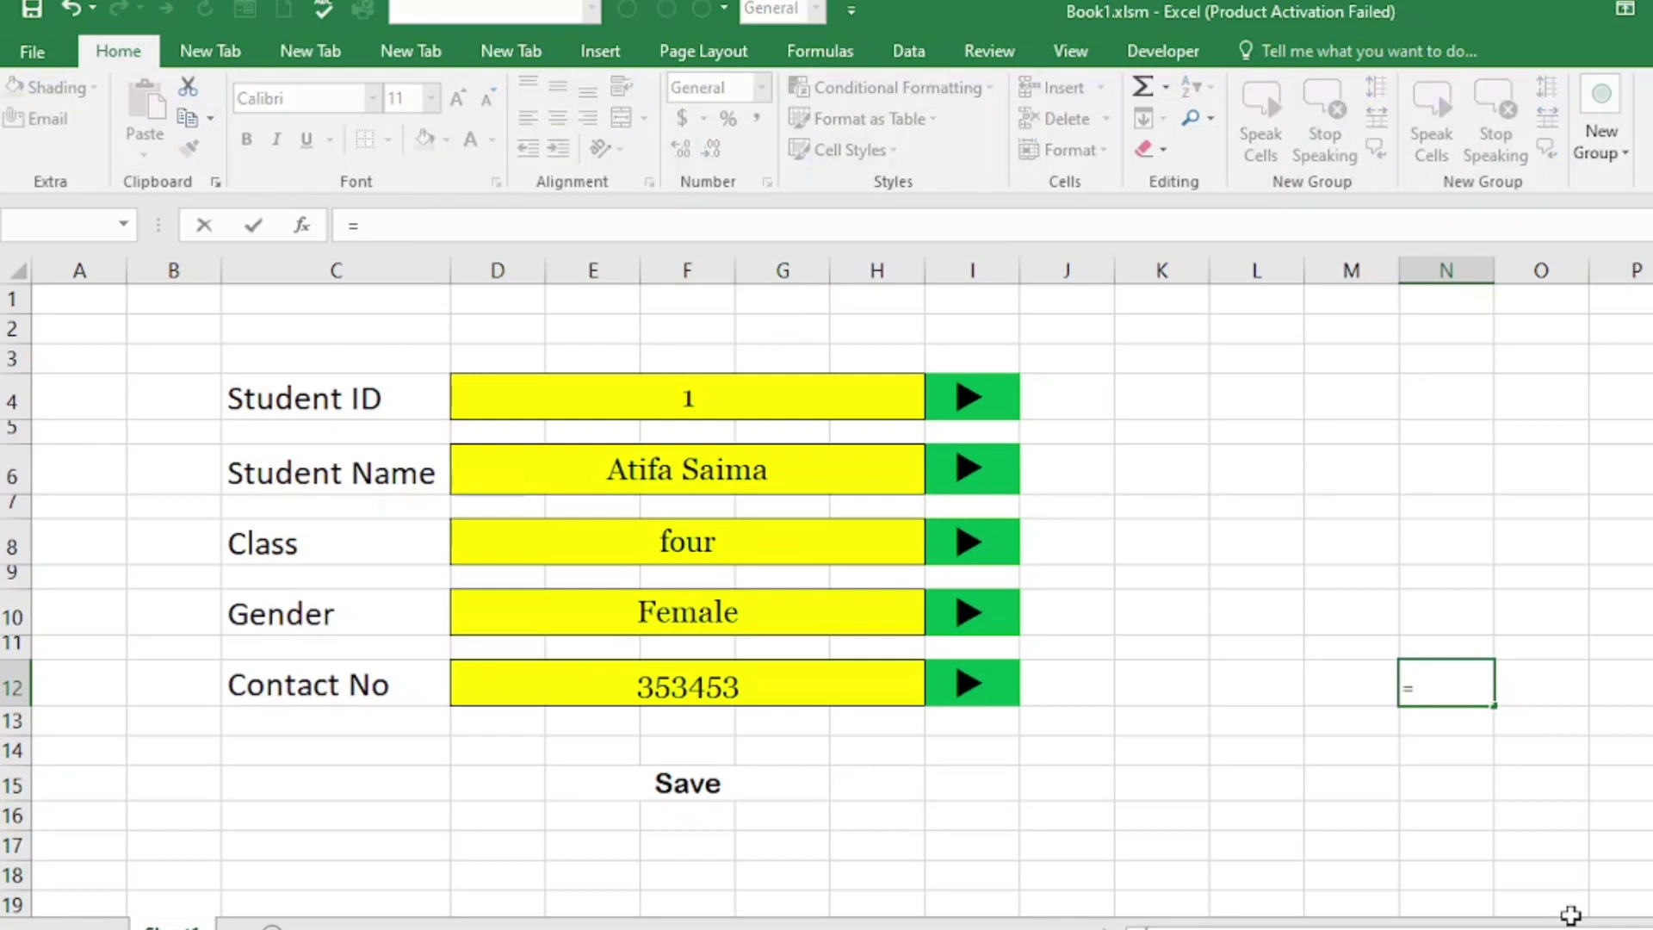
type("cou")
double_click(1427, 737)
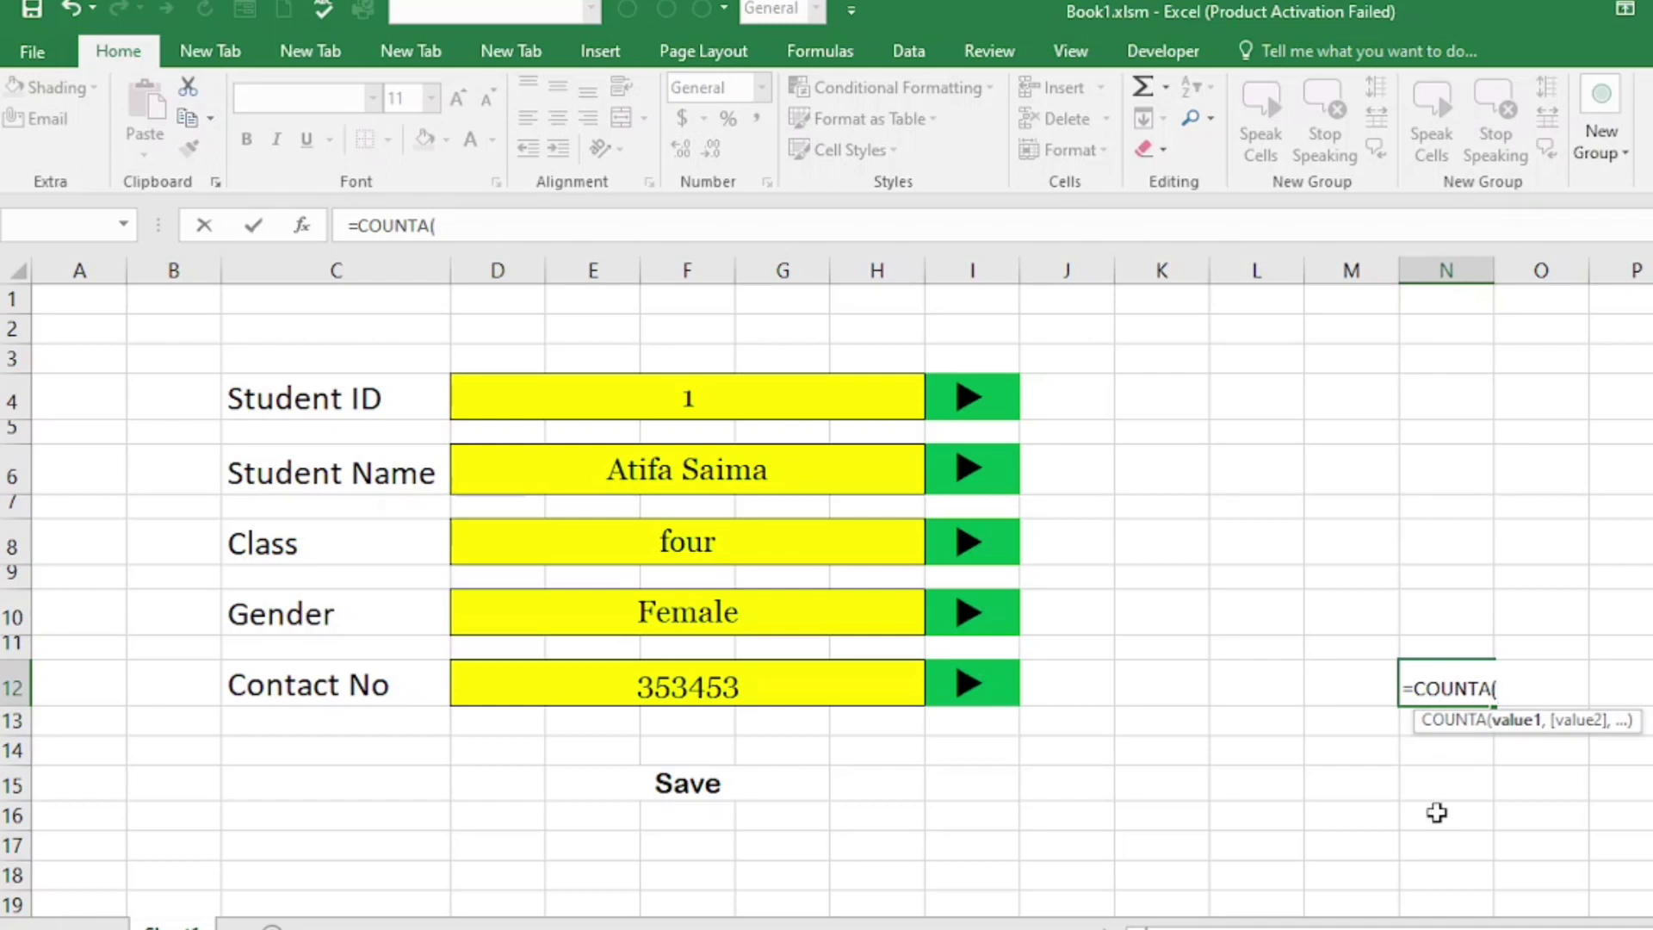
left_click(805, 401)
left_click(789, 483, "ctrl")
left_click(786, 551, "ctrl")
left_click(786, 612, "ctrl")
left_click(805, 694, "ctrl")
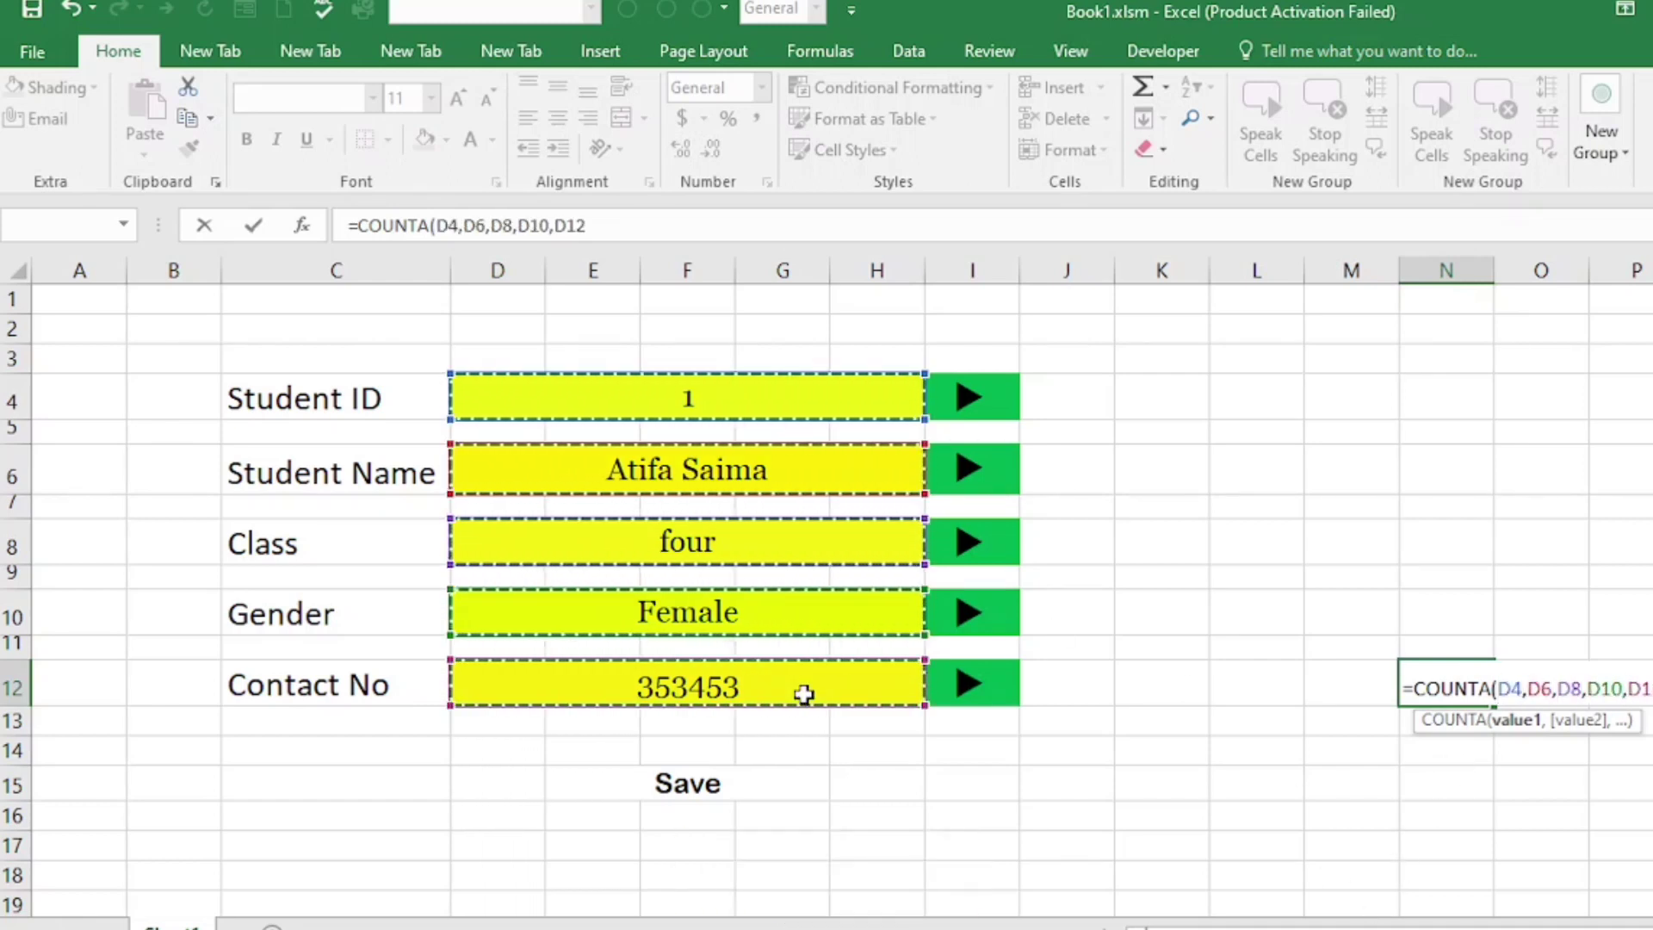
type(")")
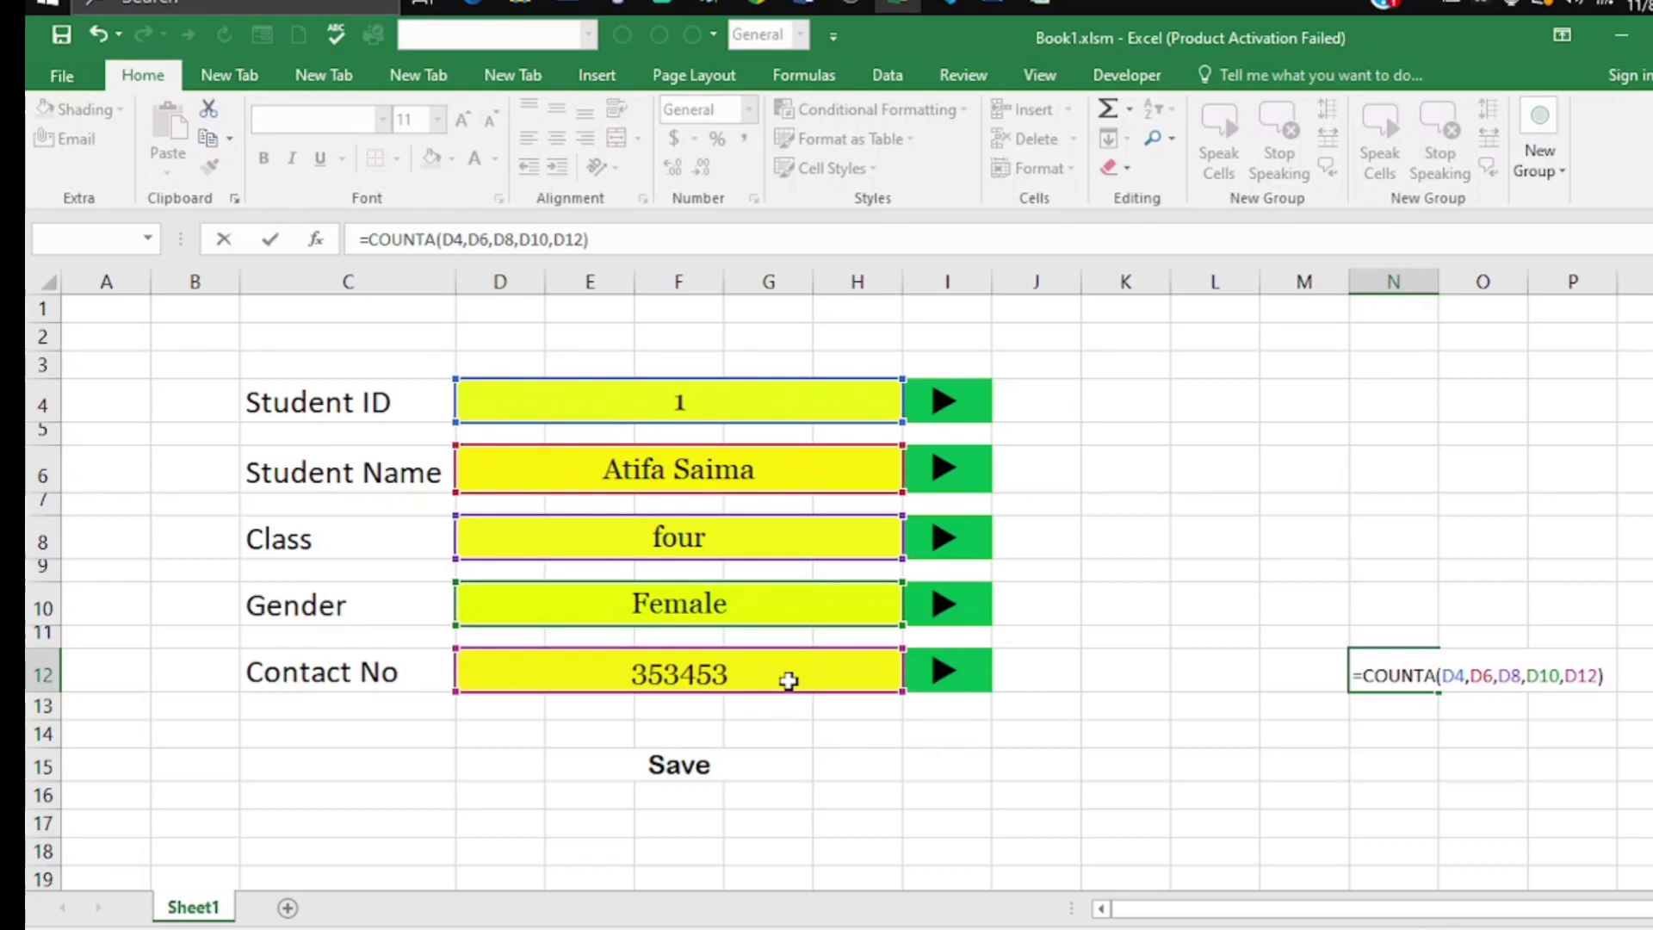
key("Return")
Copy the COUNTA formula text from inside N12 without changing the cell.
left_click(1378, 667)
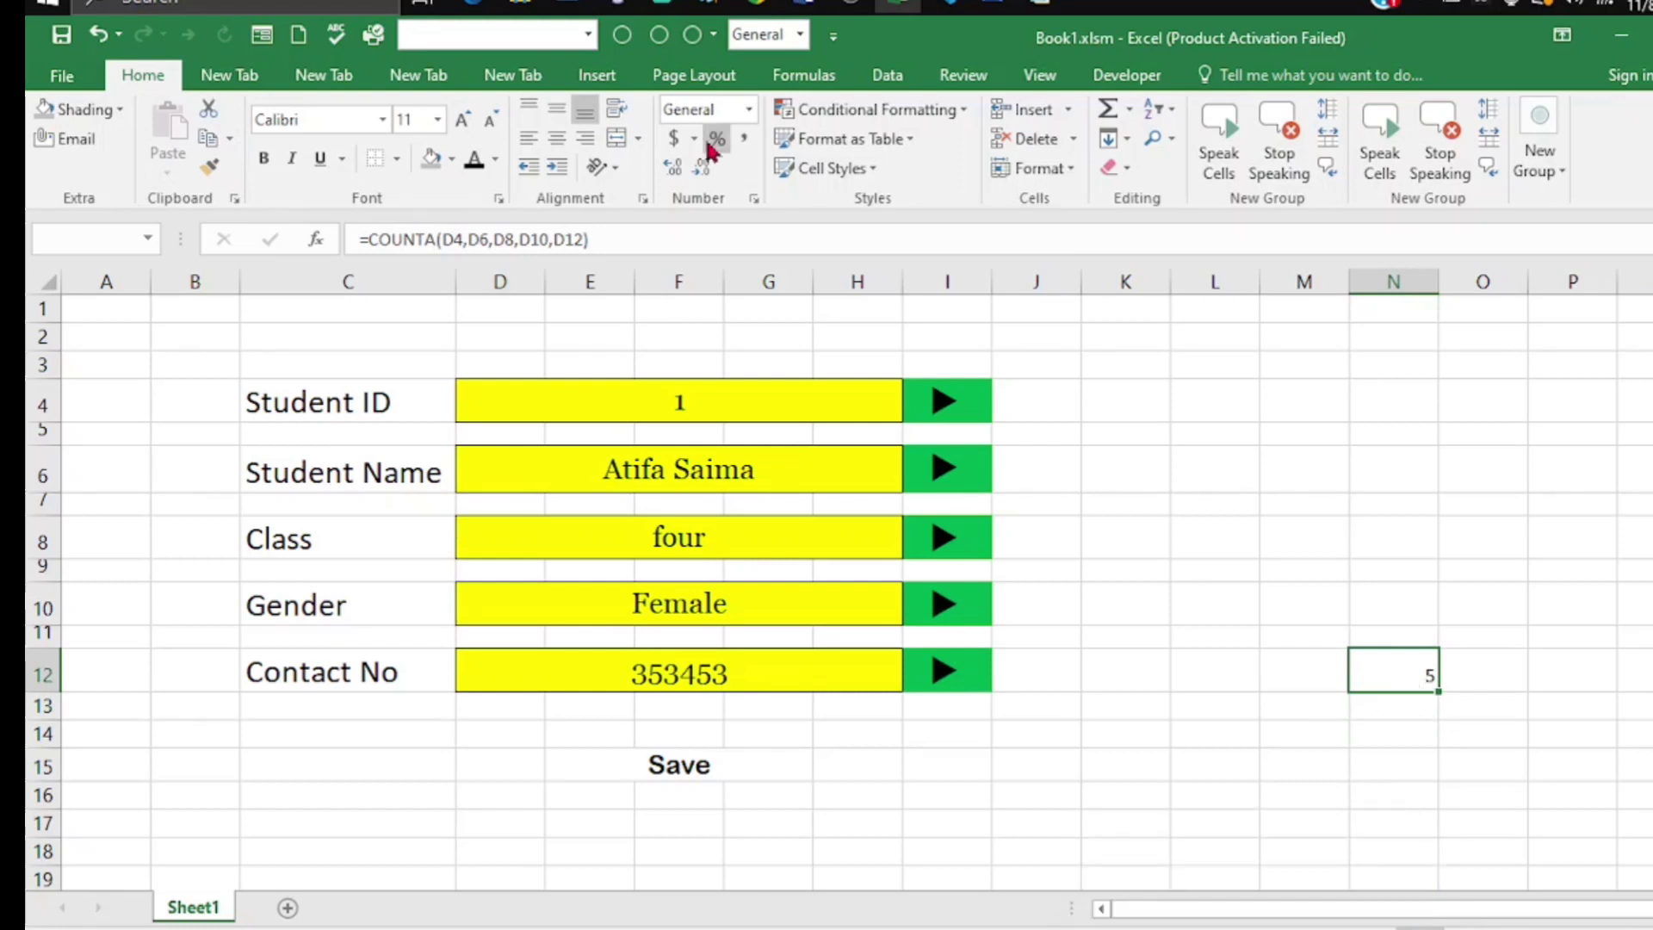
left_click(638, 138)
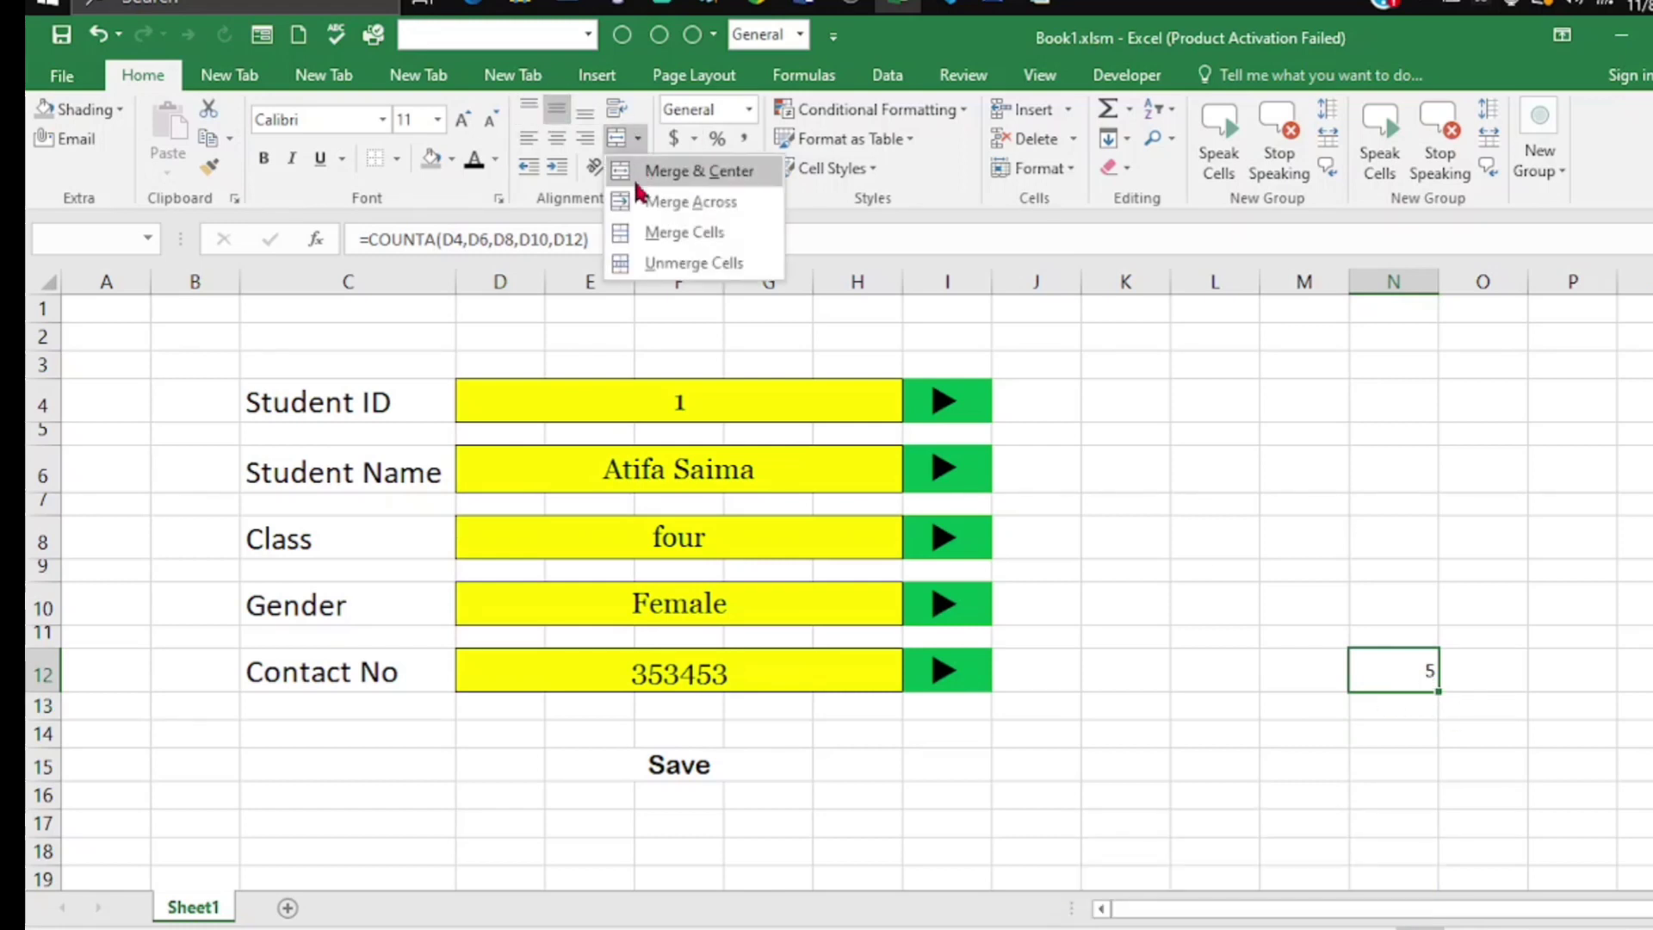
key("Escape")
double_click(1393, 671)
right_click(1334, 671)
left_click(1369, 720)
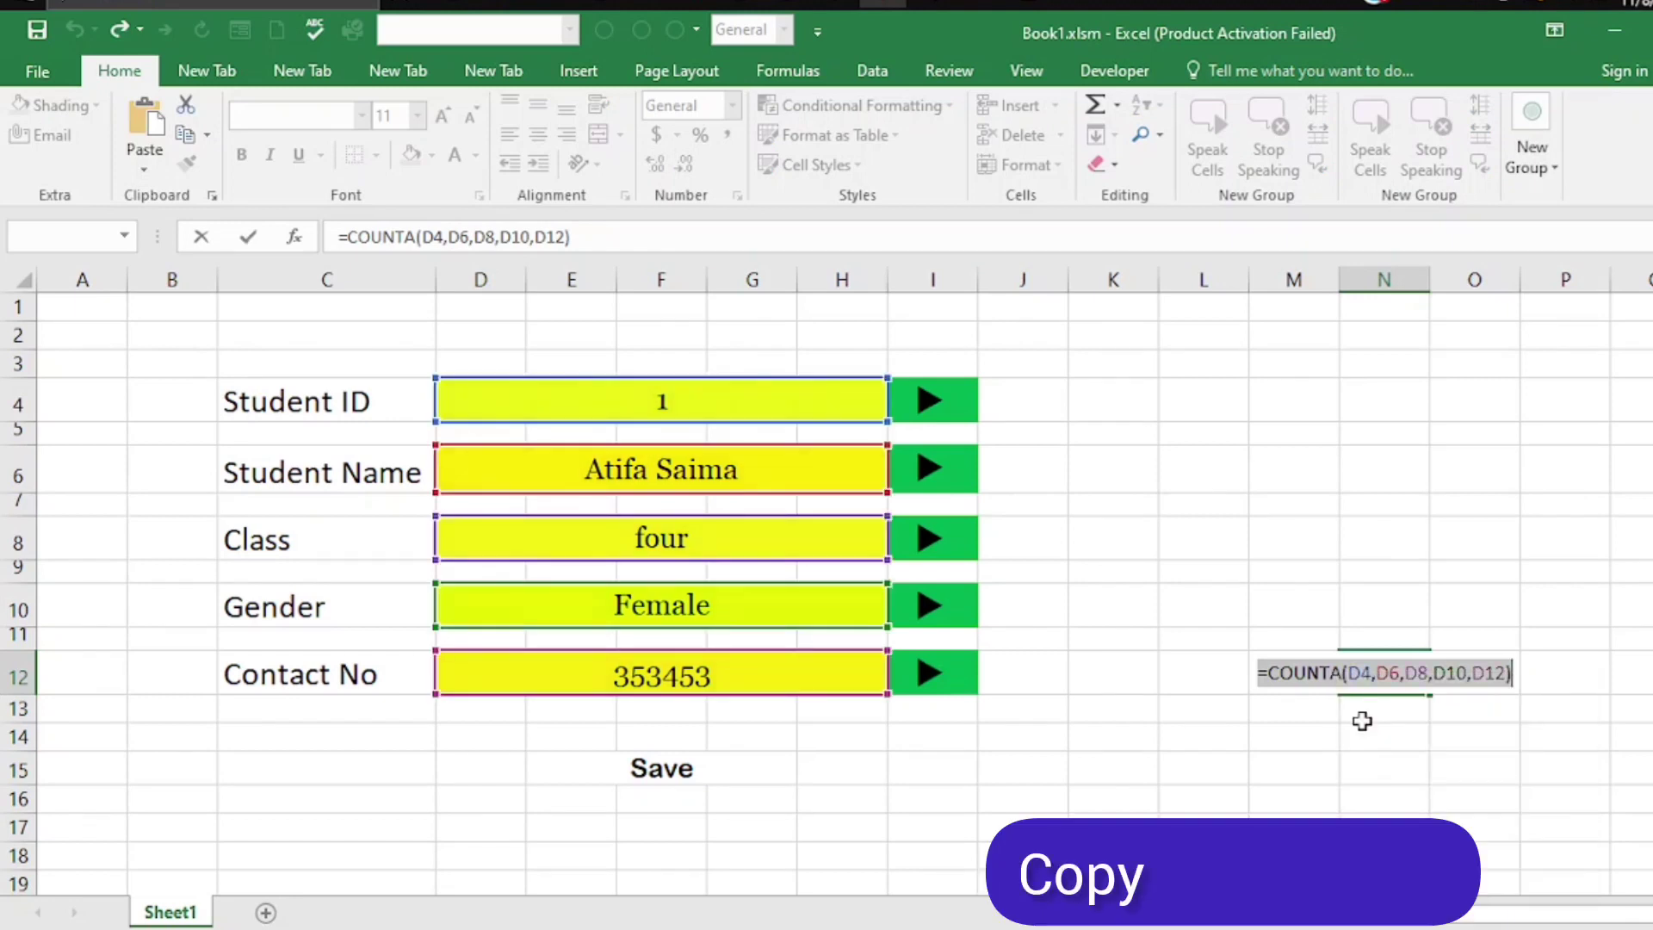
key("Escape")
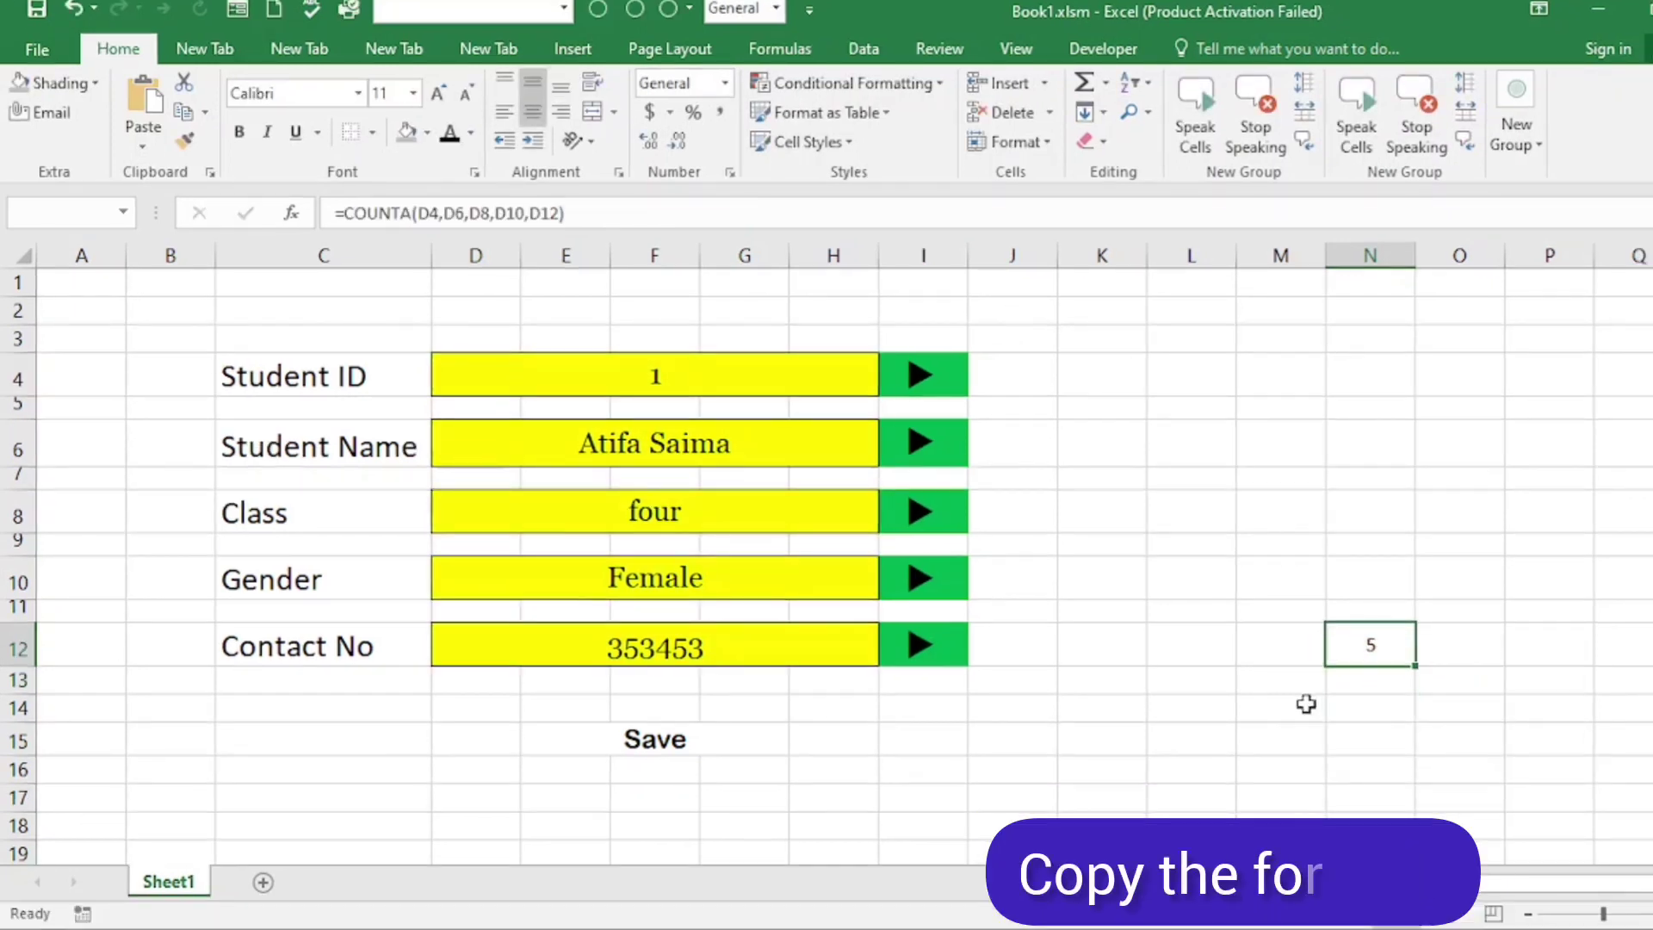
Create a formula rule on the Save cell: =COUNTA(D4,D6,D8,D10,D12)=5.
left_click(728, 739)
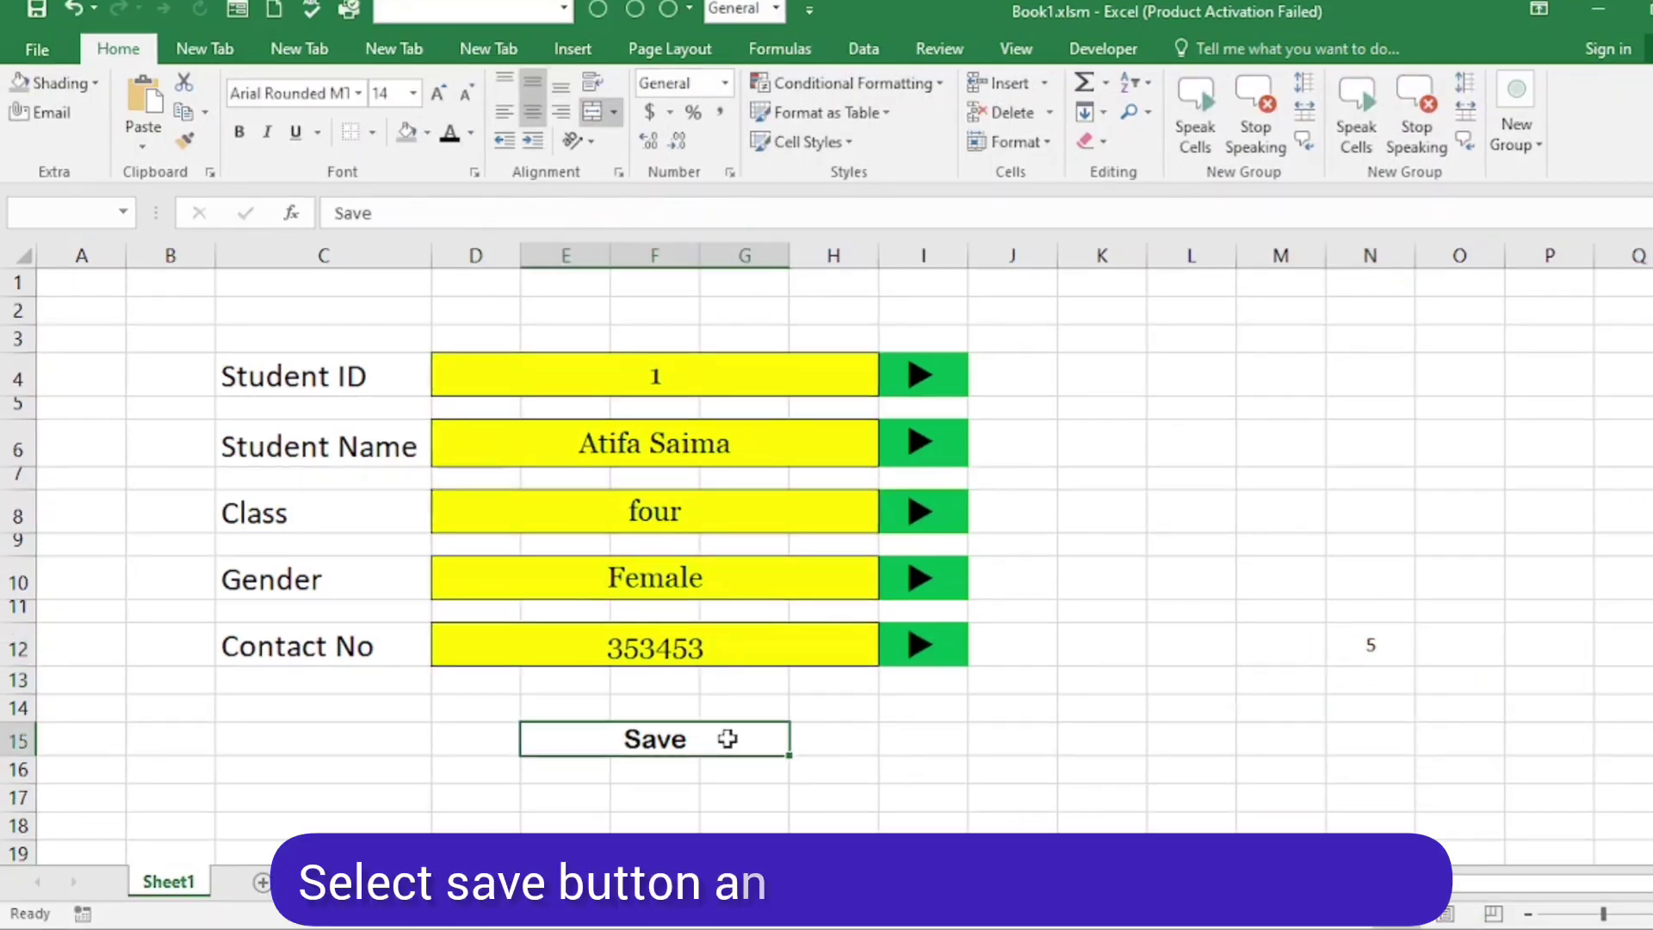
left_click(927, 87)
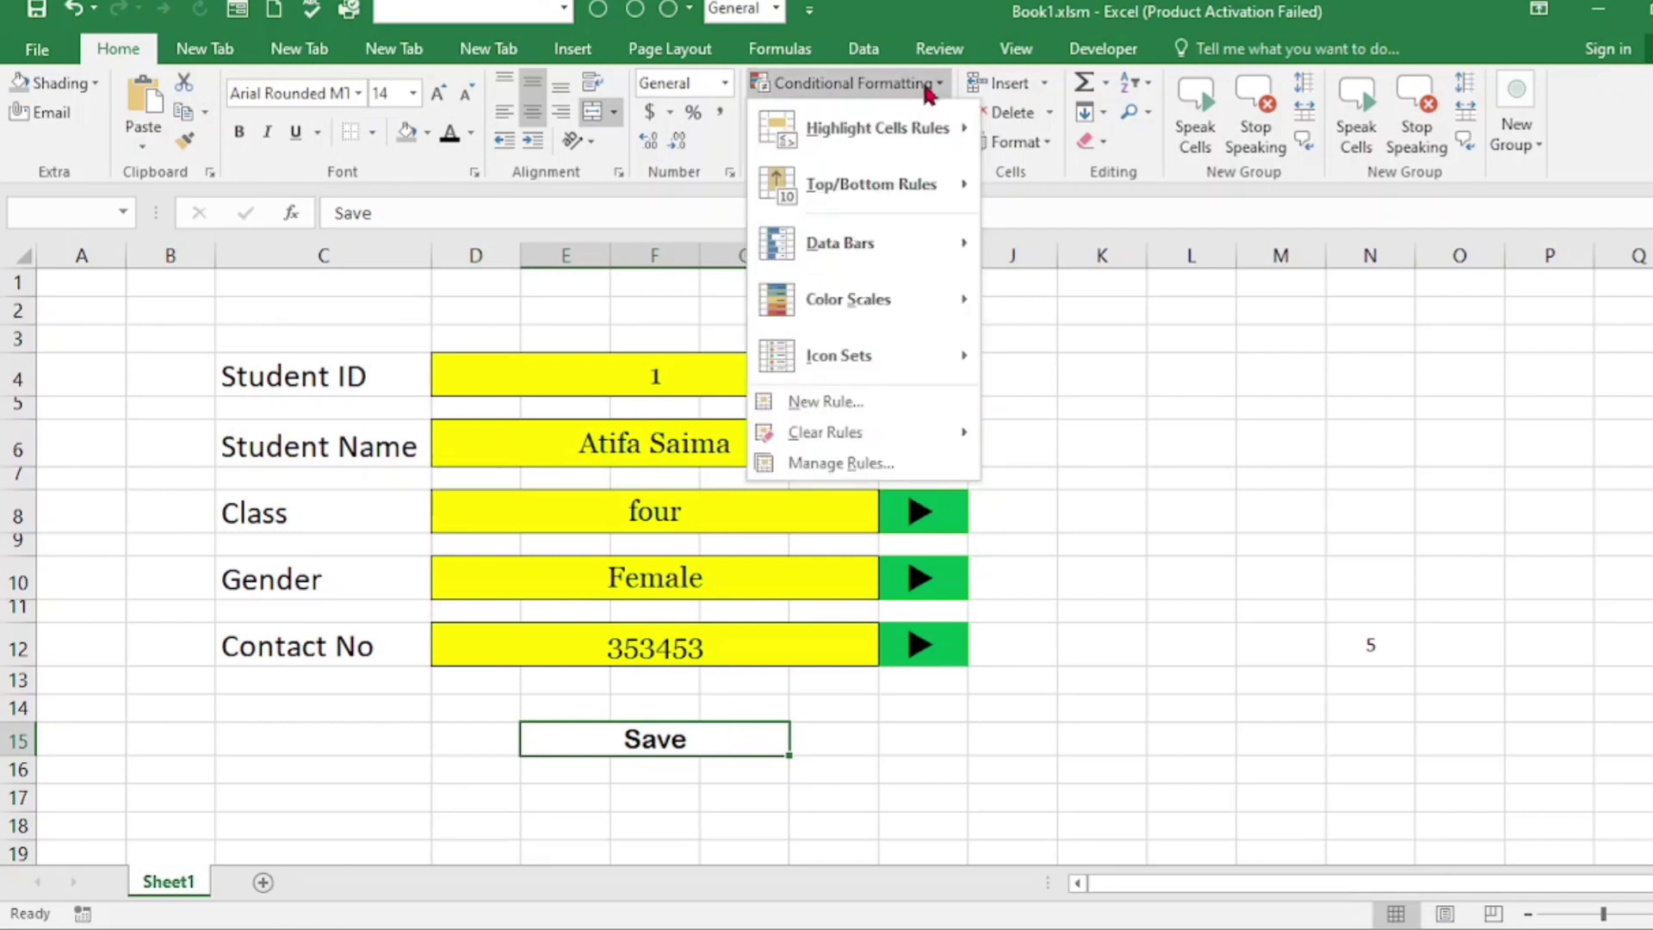
mouse_move(875, 128)
left_click(1092, 515)
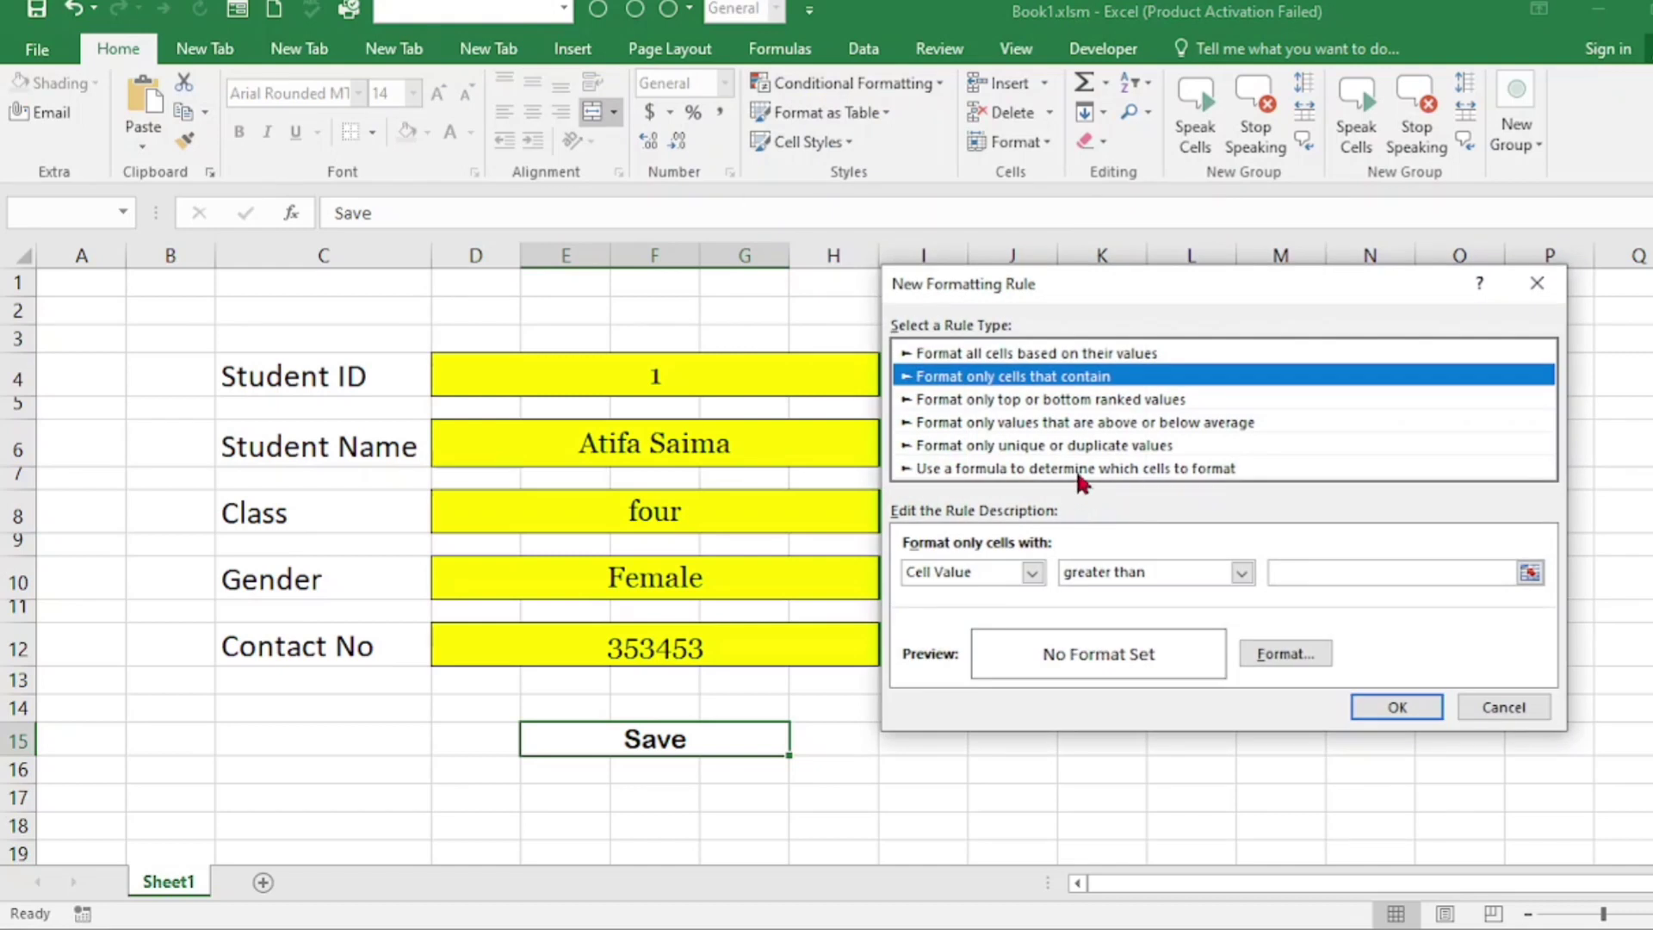
left_click(1081, 471)
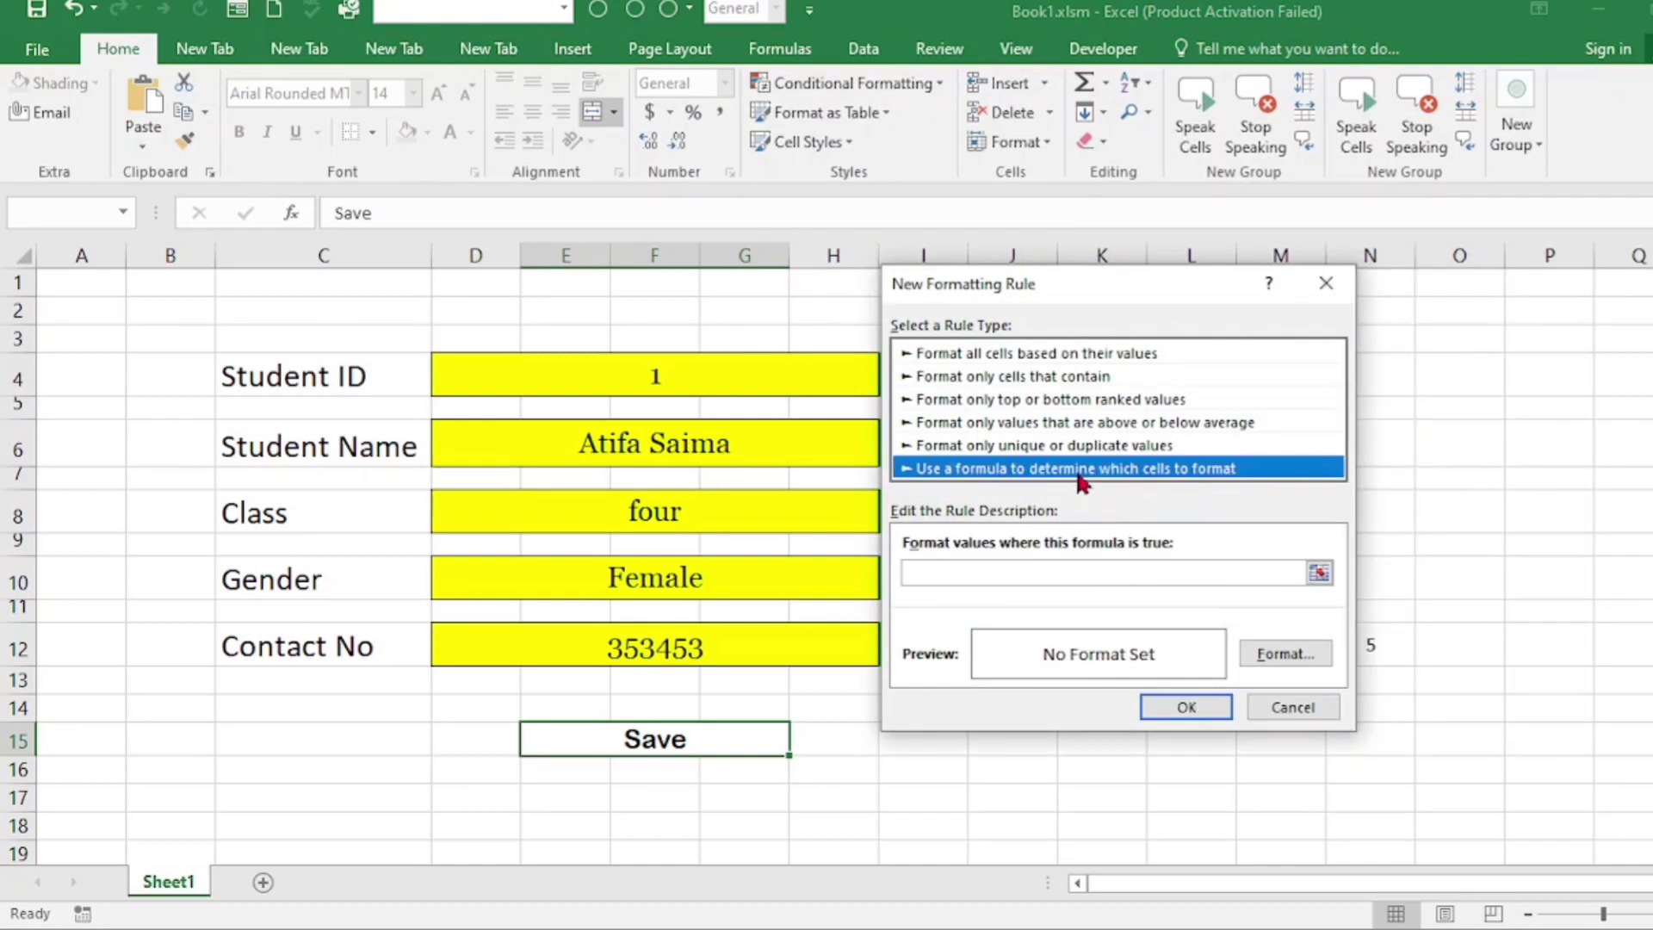
left_click(1017, 573)
right_click(1016, 573)
left_click(1055, 646)
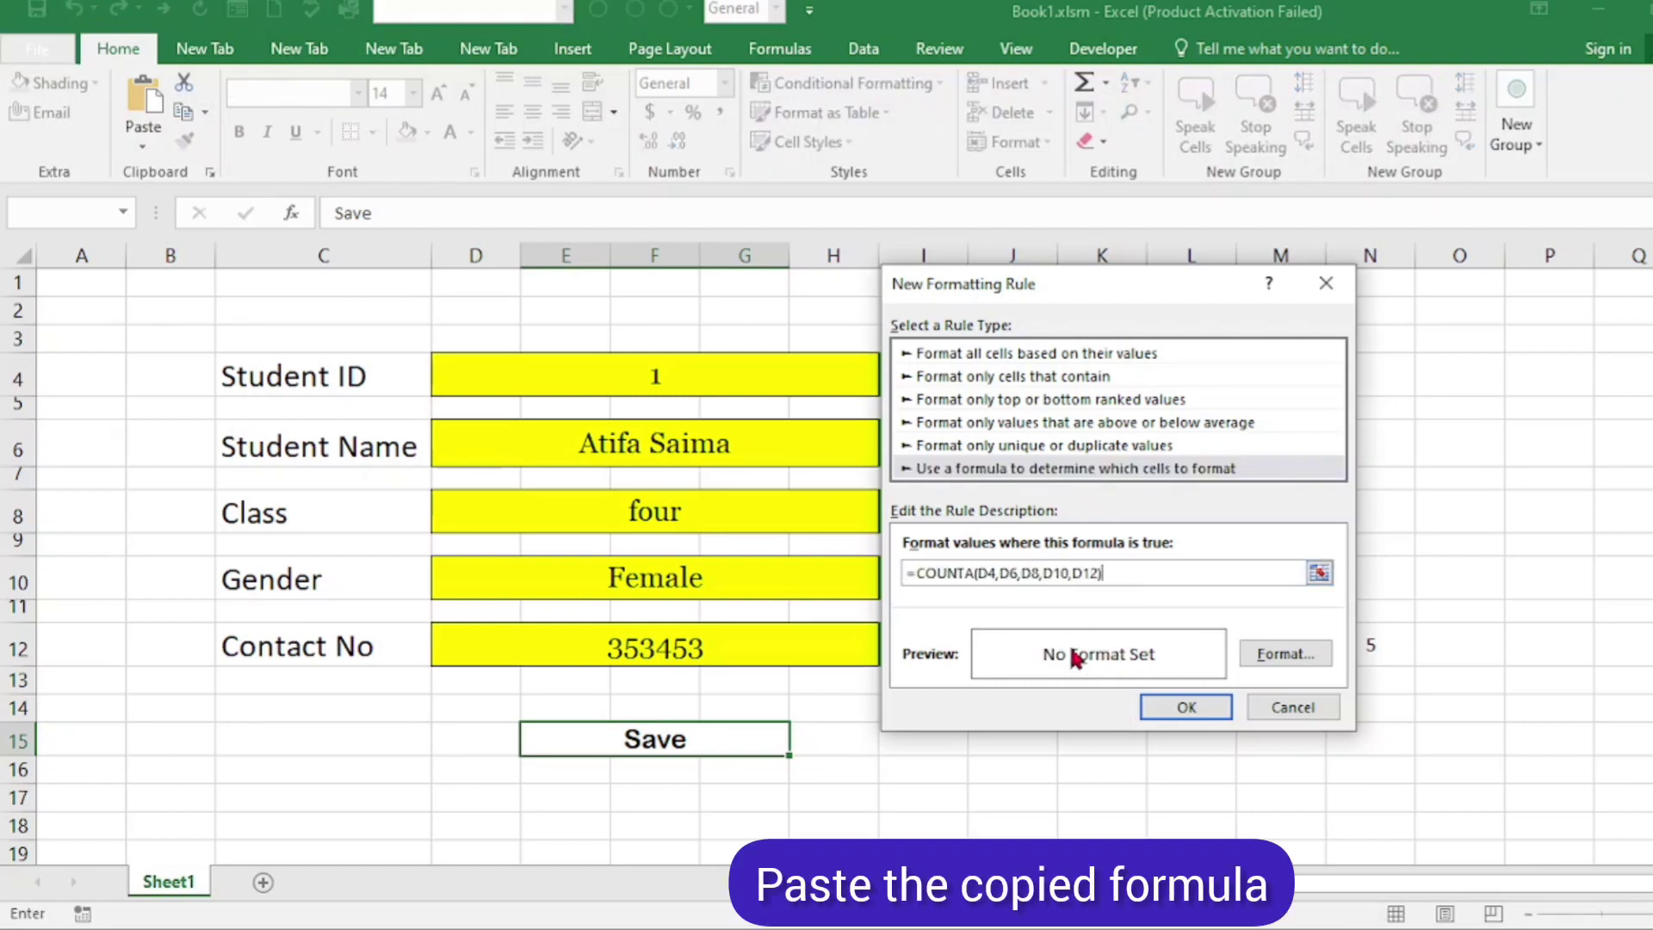
type("=5")
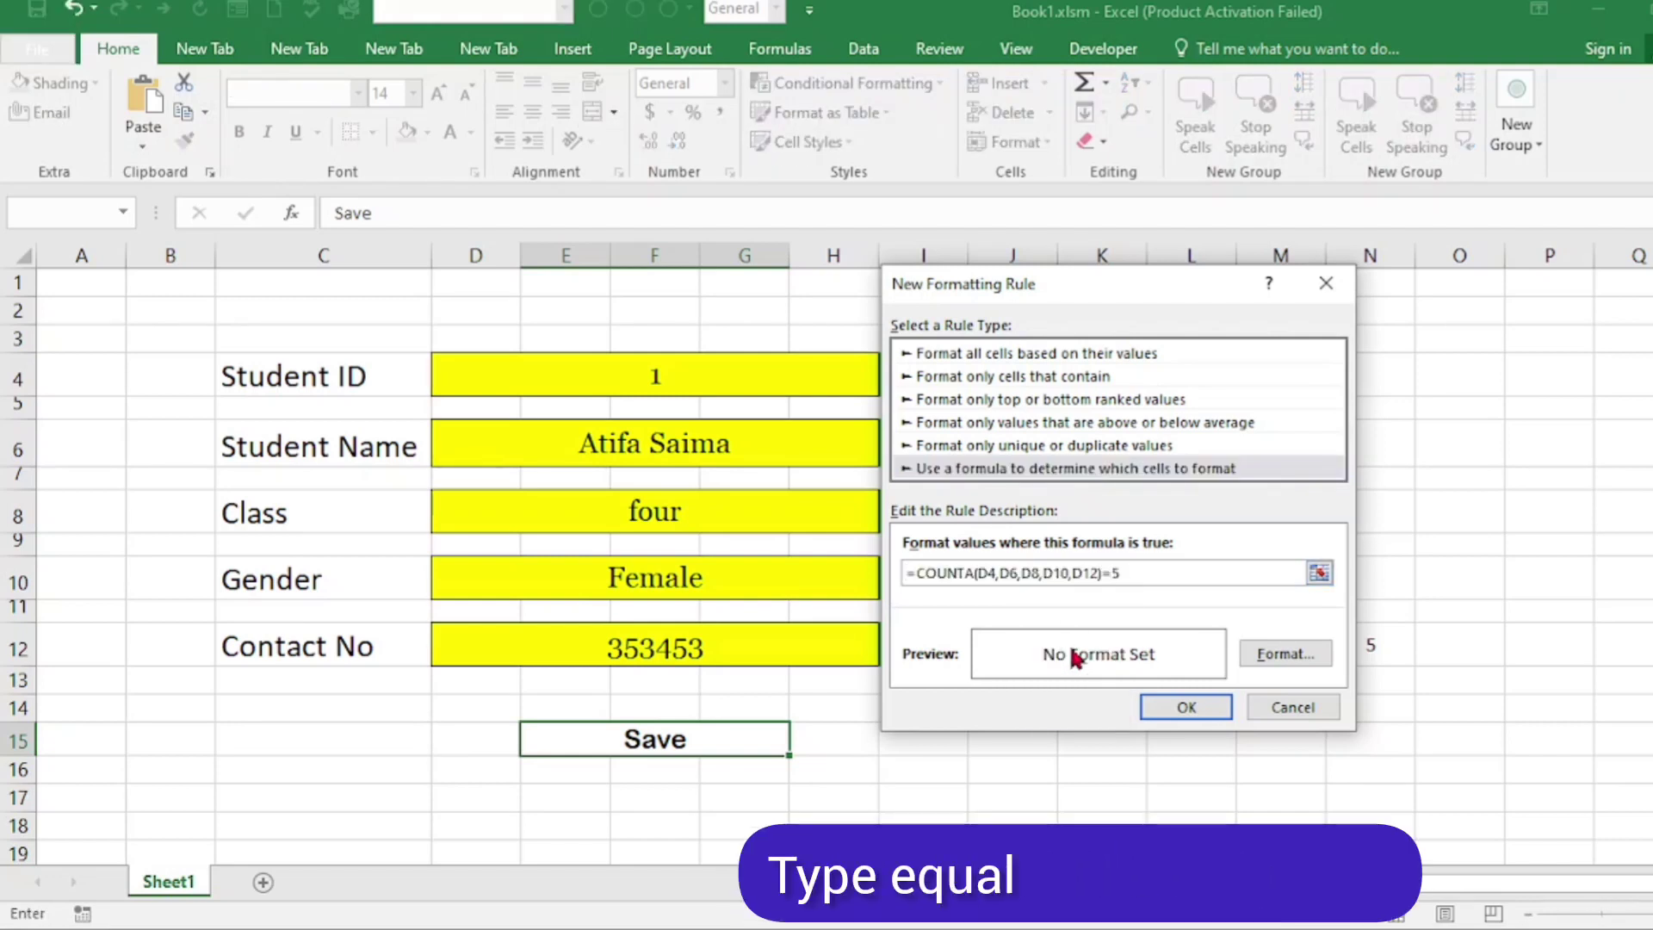
Give the Save cell's COUNTA rule a navy fill and confirm it.
left_click(1283, 654)
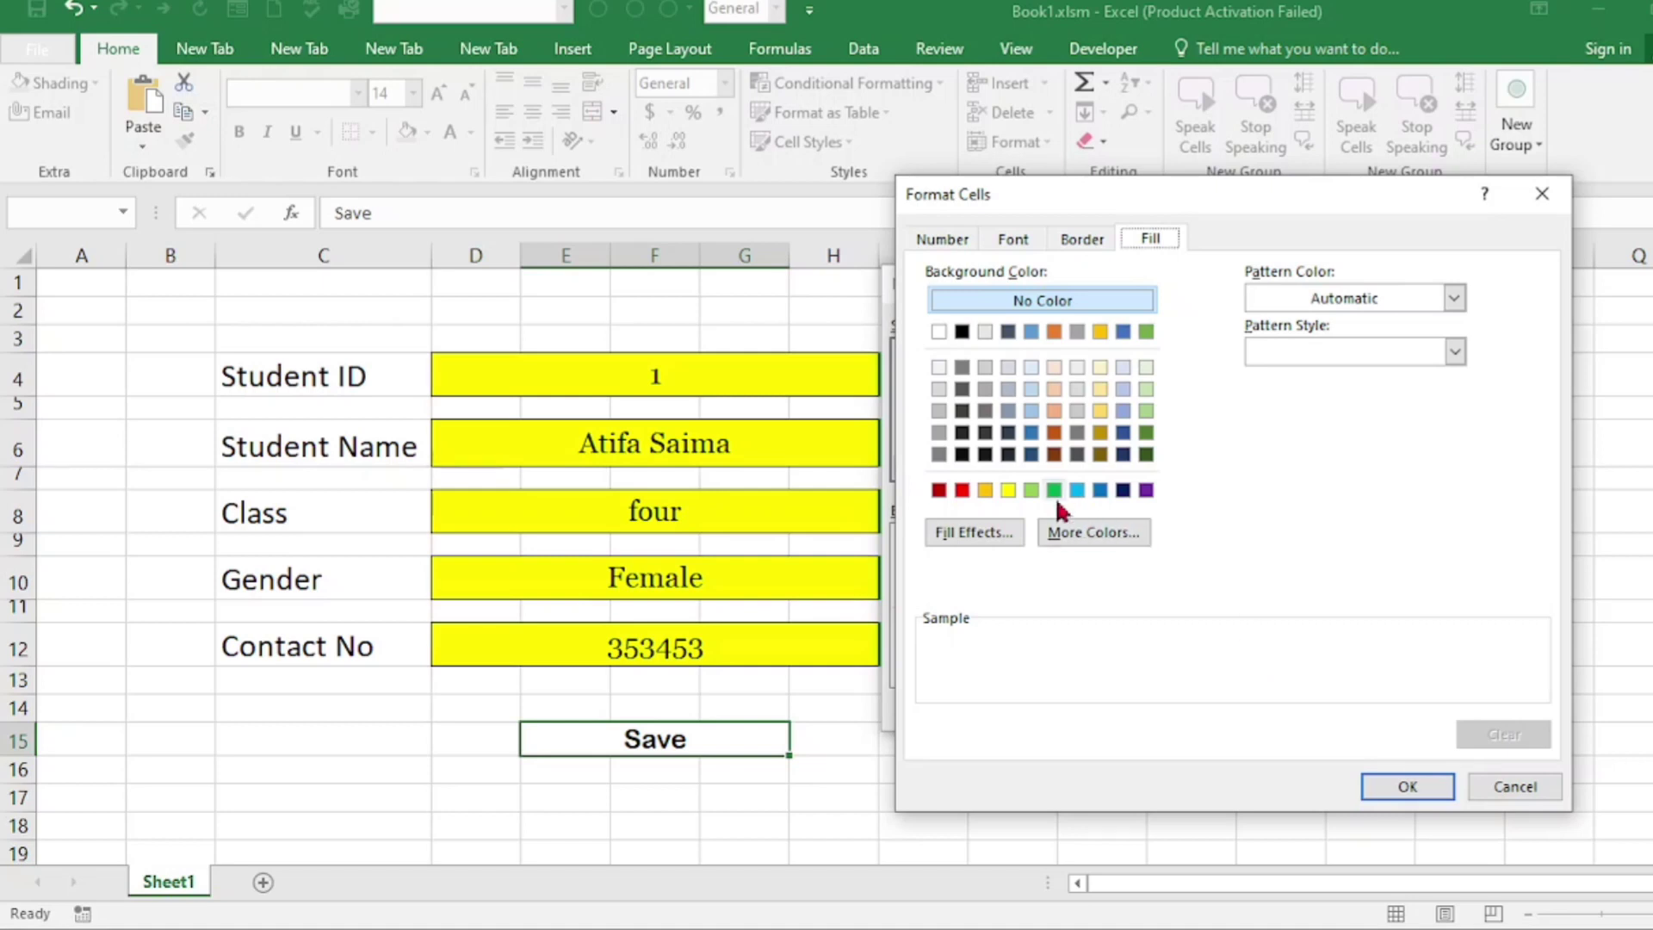
left_click(1030, 490)
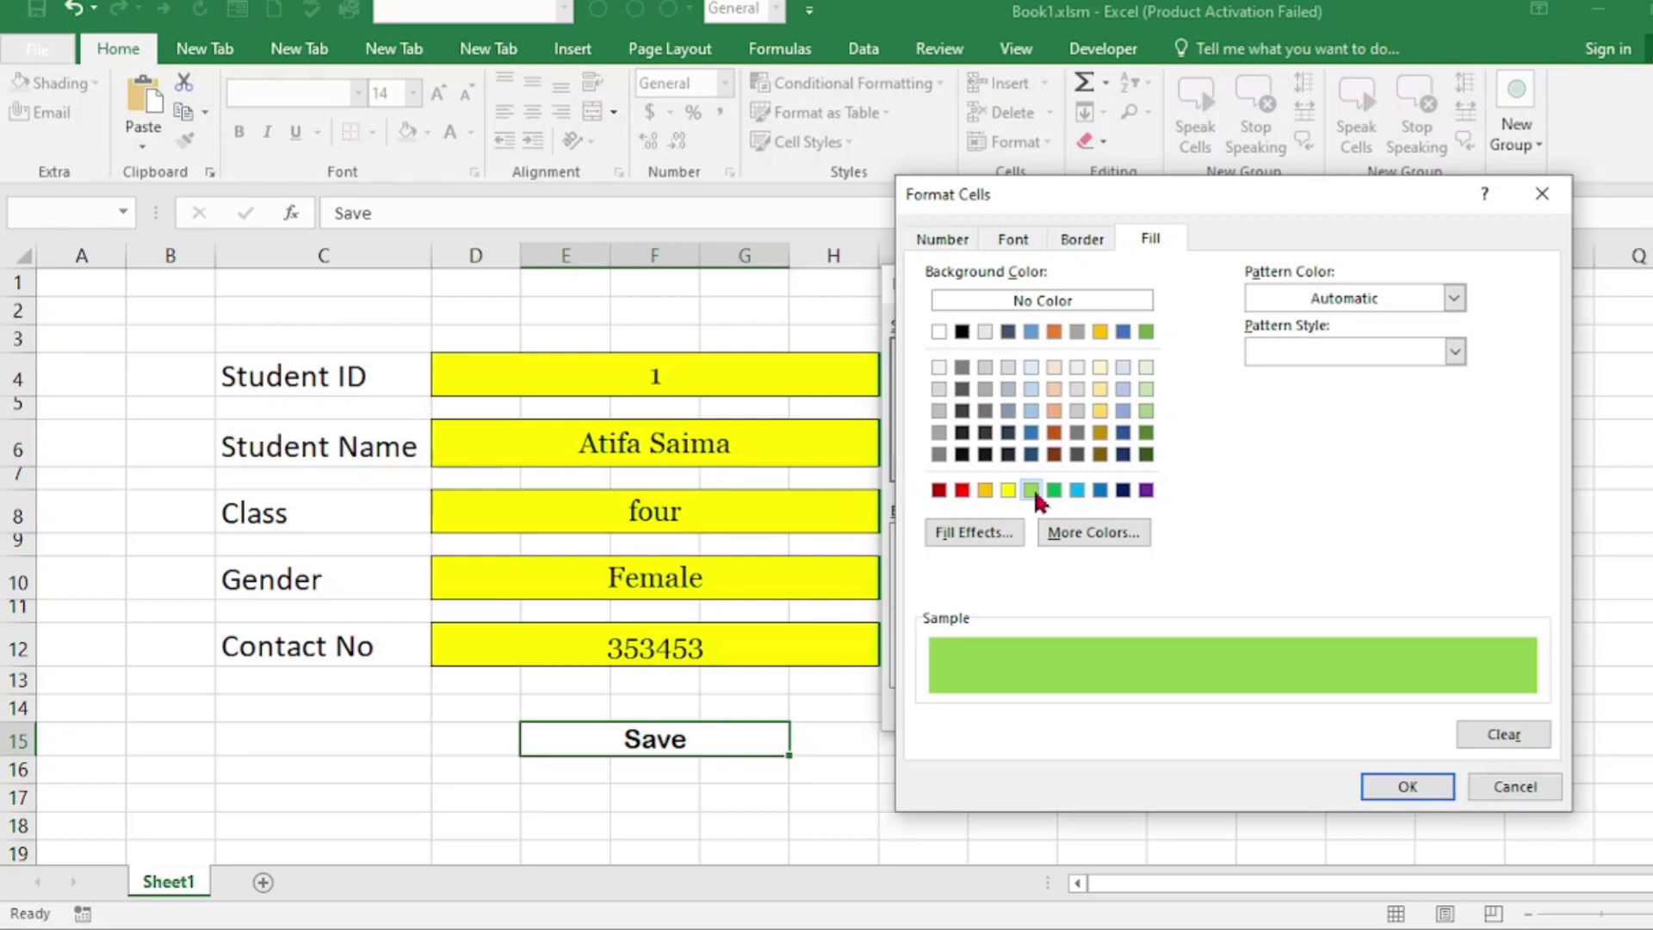
left_click(1056, 491)
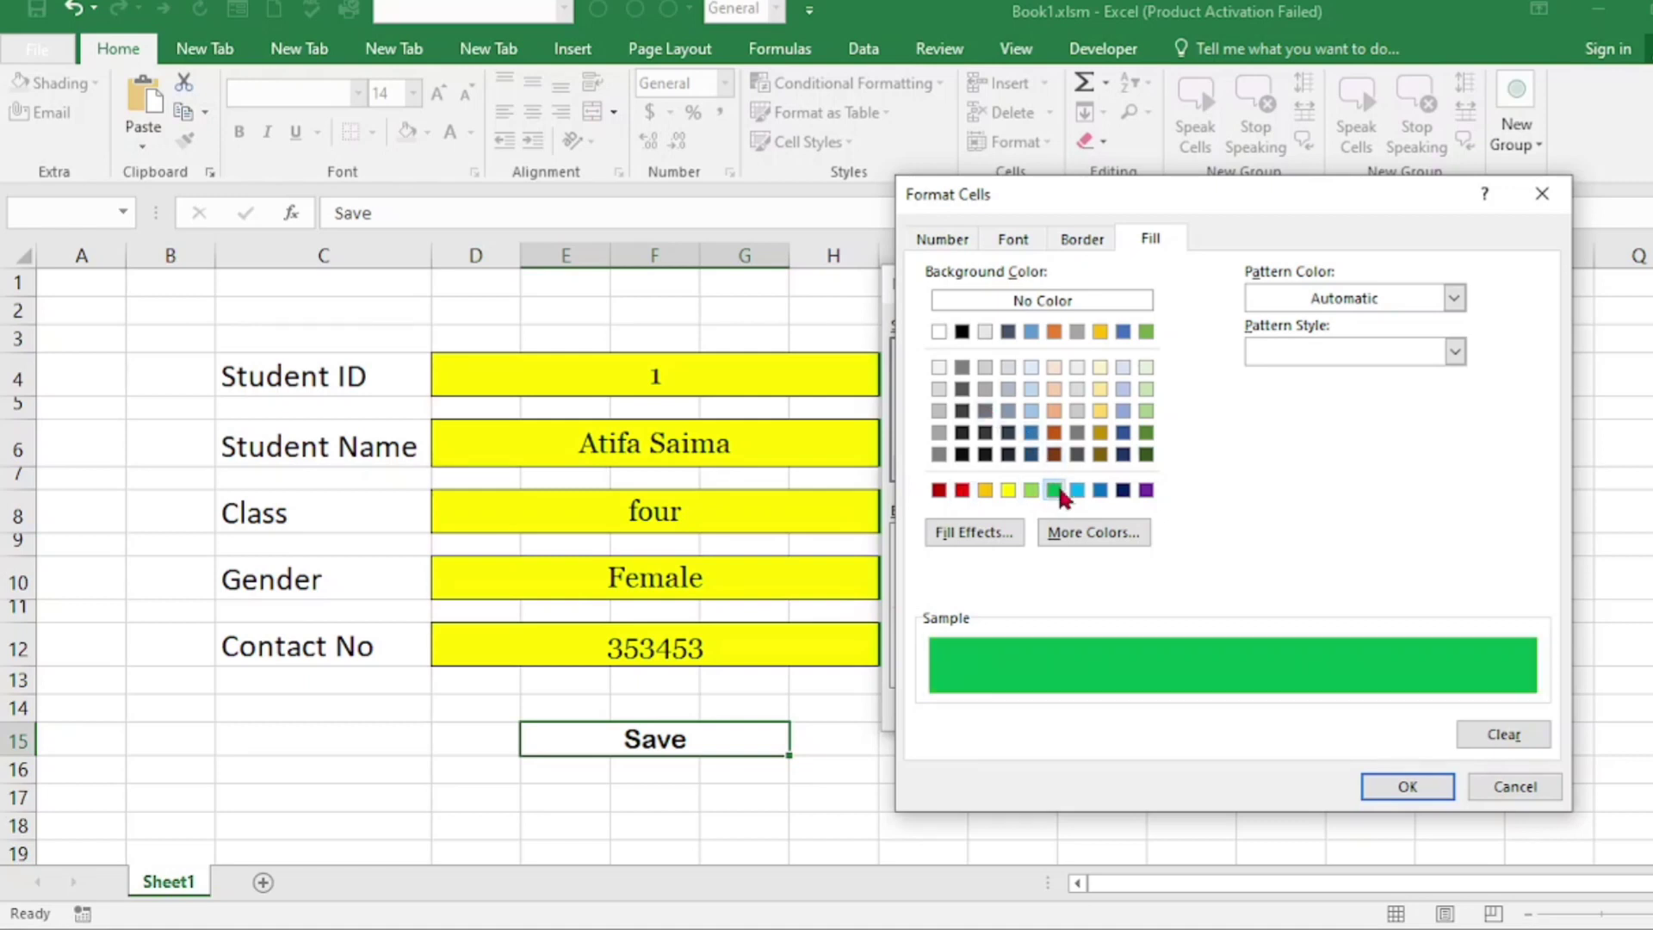
left_click(1031, 454)
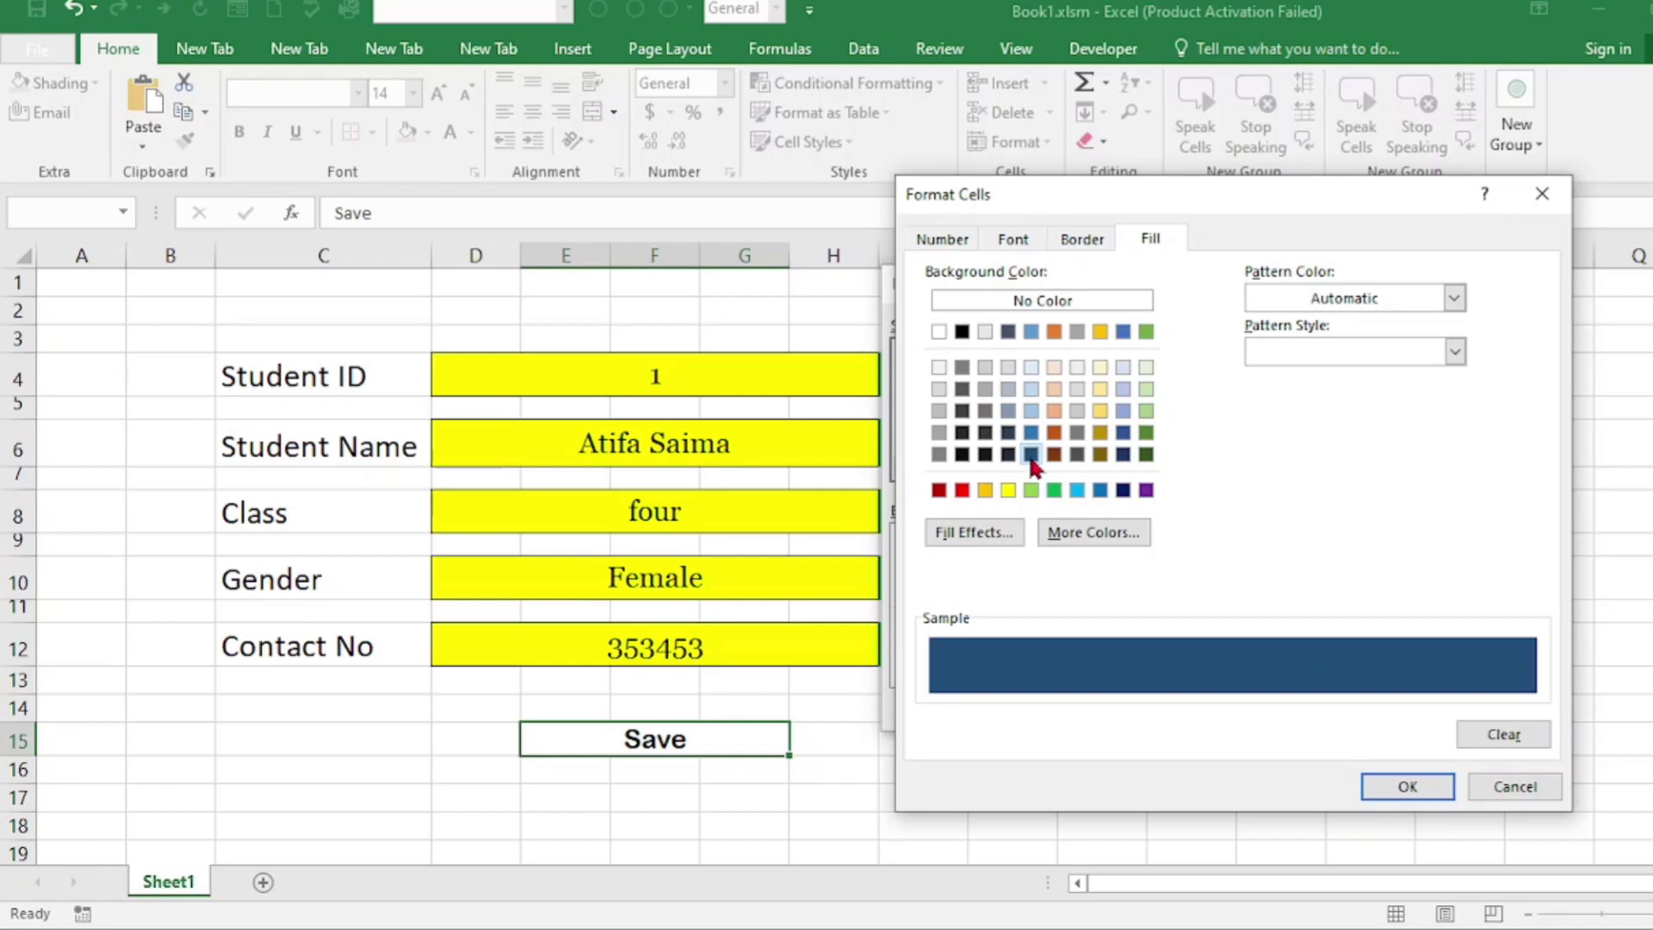
left_click(1126, 490)
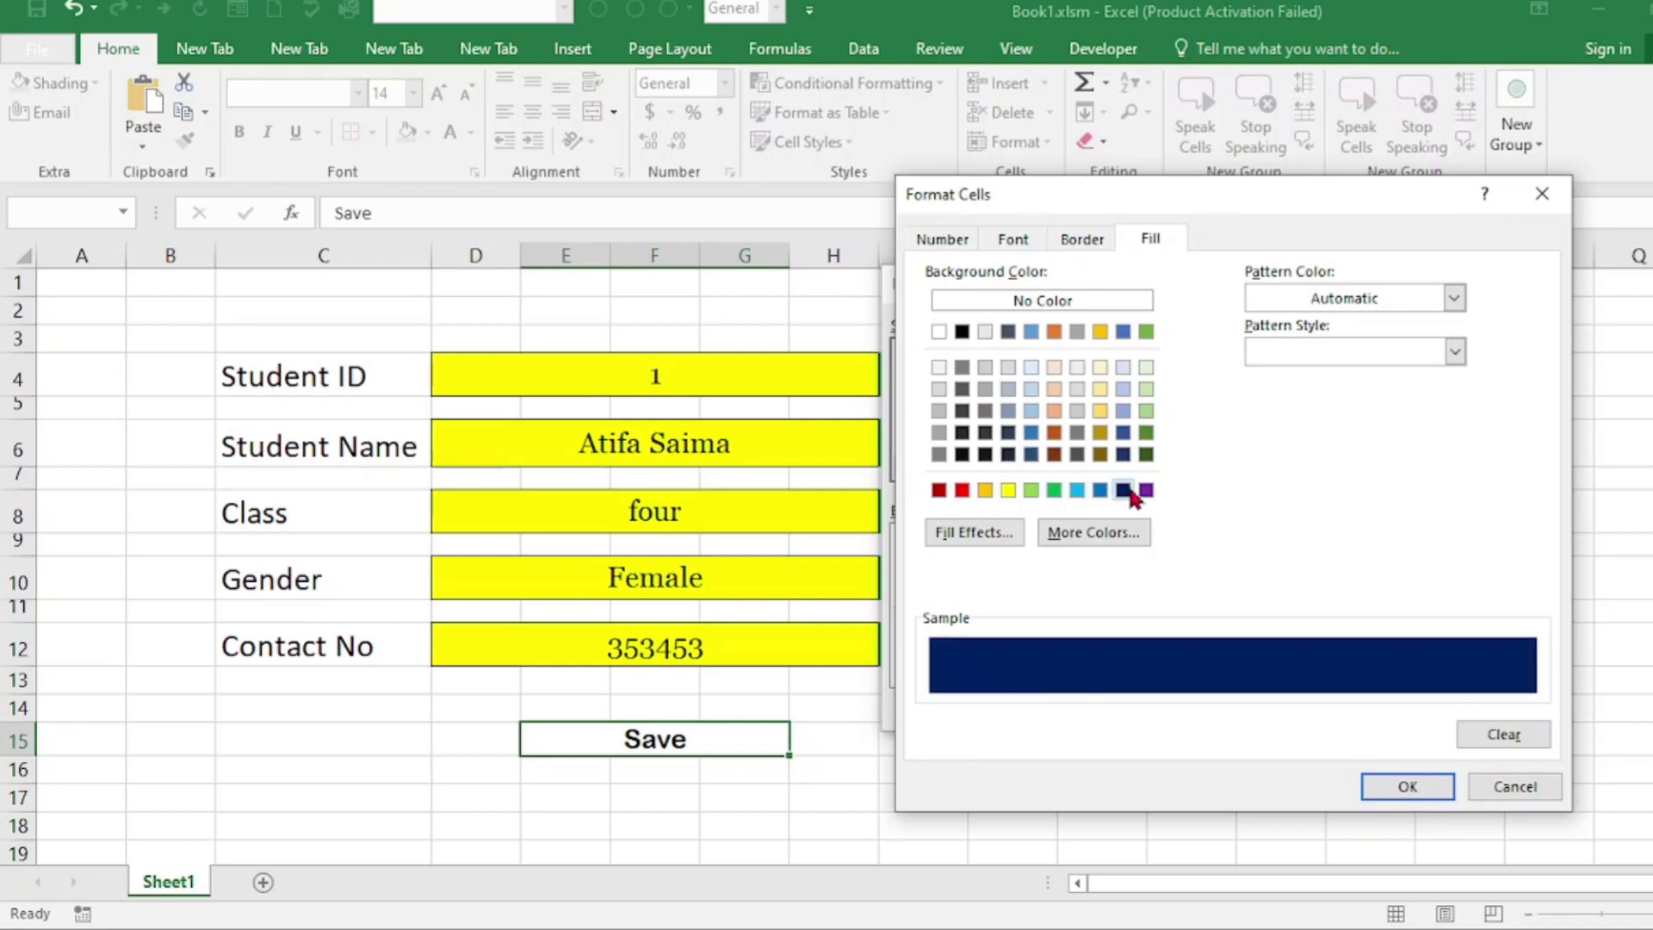
left_click(1381, 778)
left_click(1193, 708)
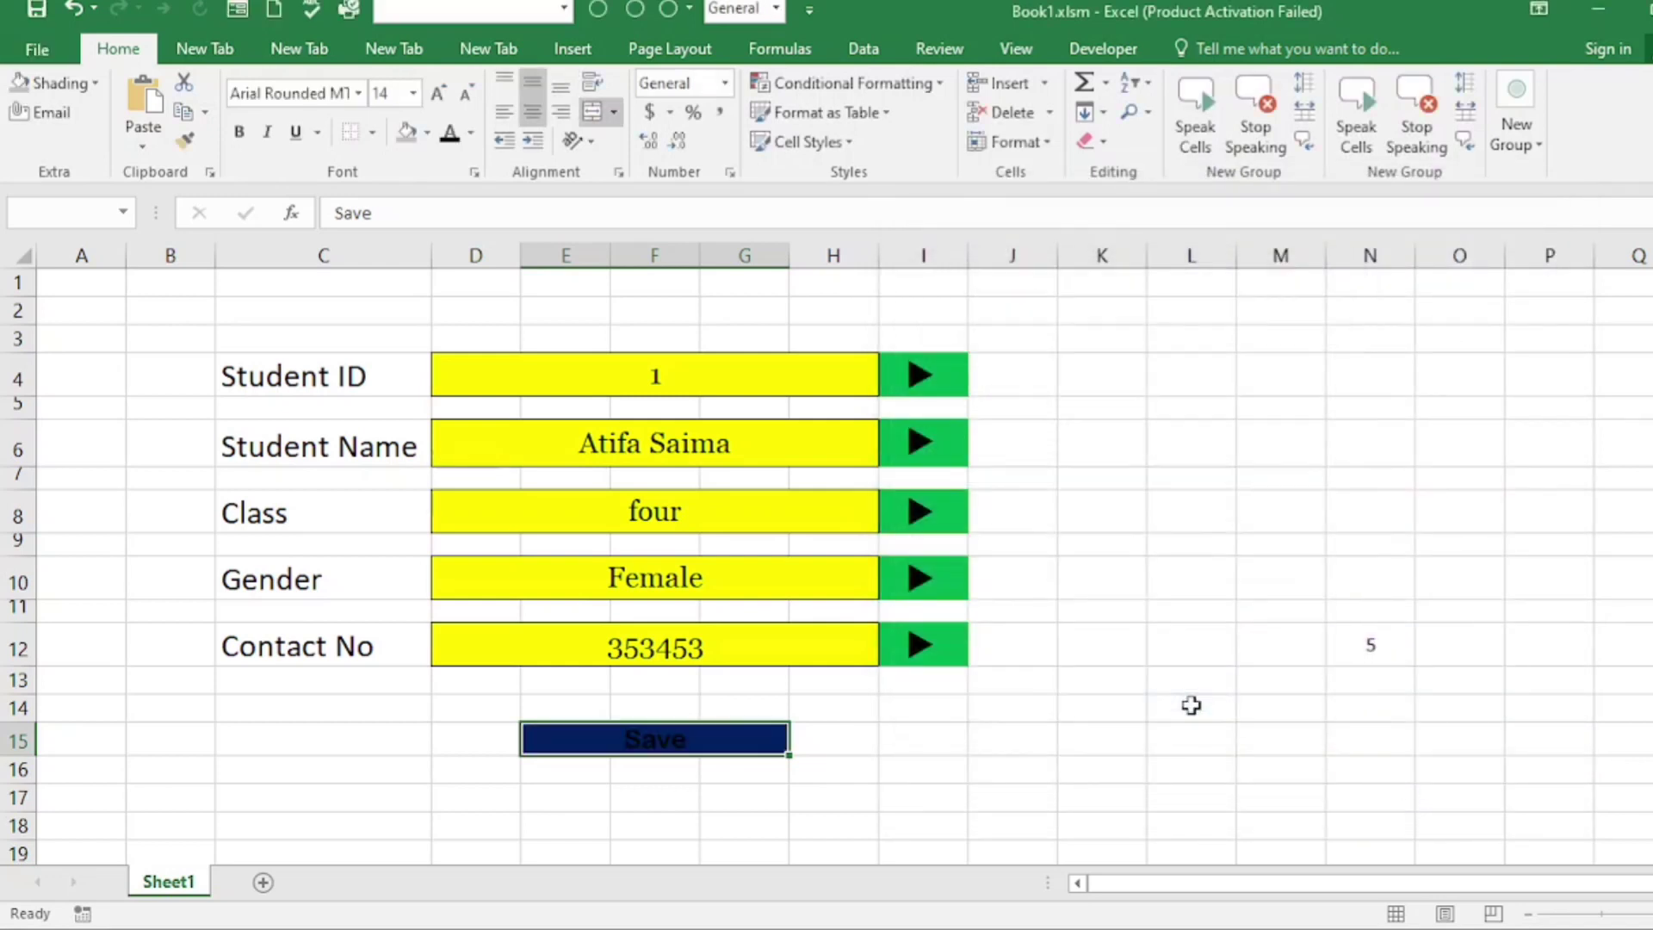
Delete a digit from the contact number in D12 to test the form rule.
left_click(793, 637)
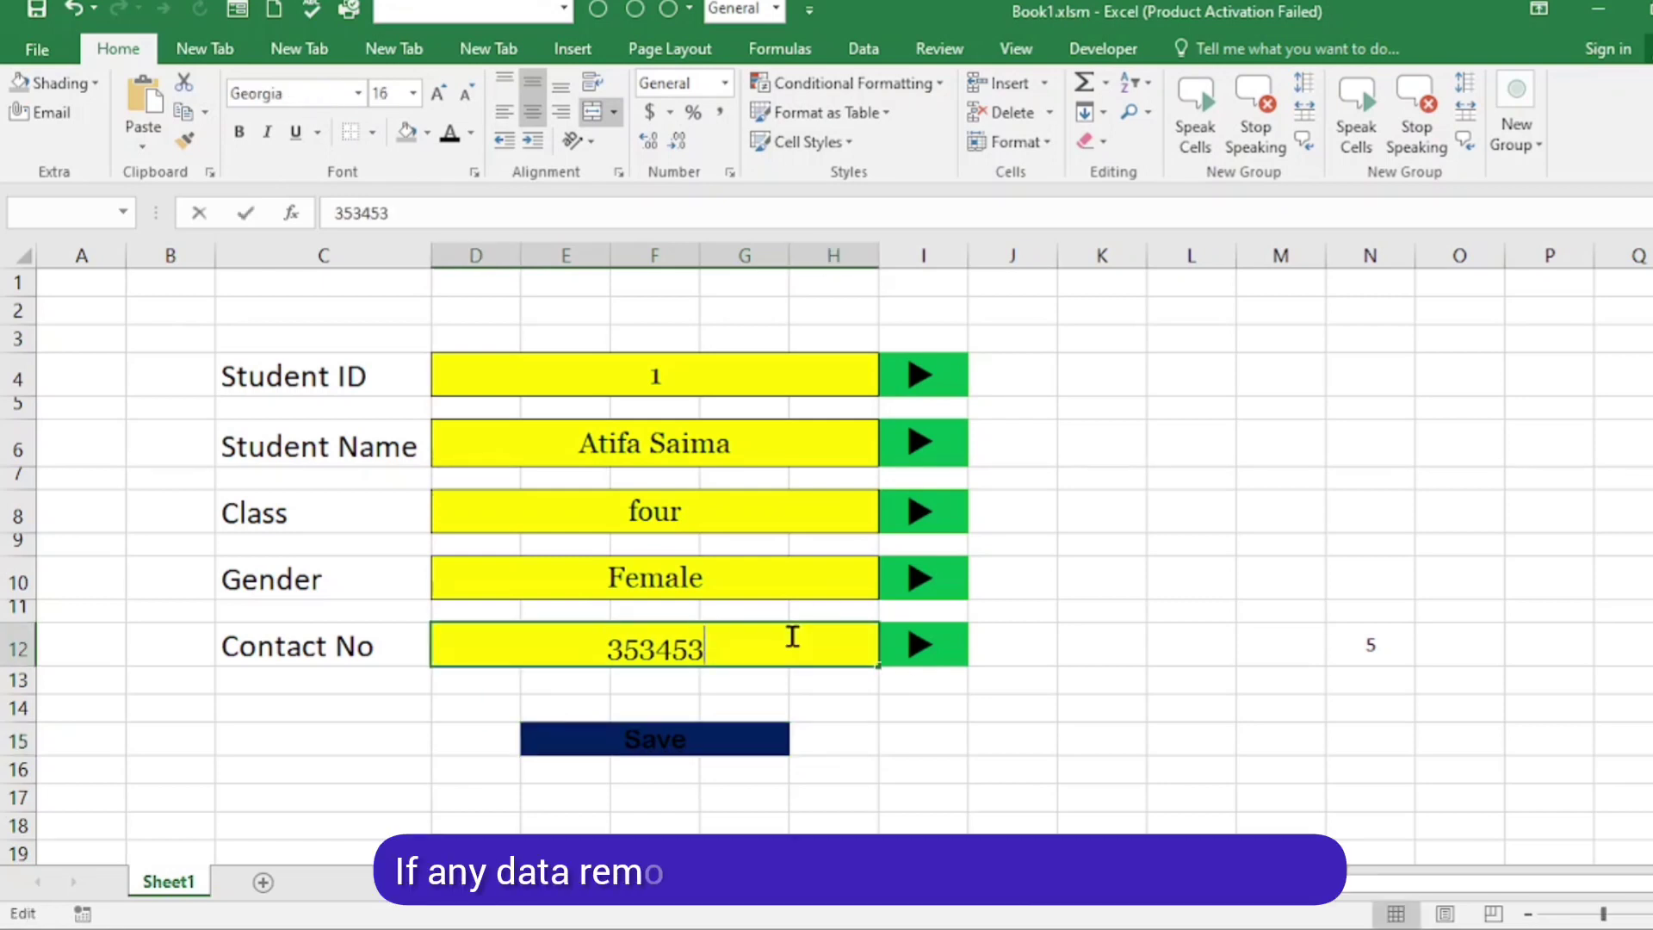
double_click(792, 637)
key("BackSpace")
key("BackSpace")
key("BackSpace")
key("BackSpace")
key("Return")
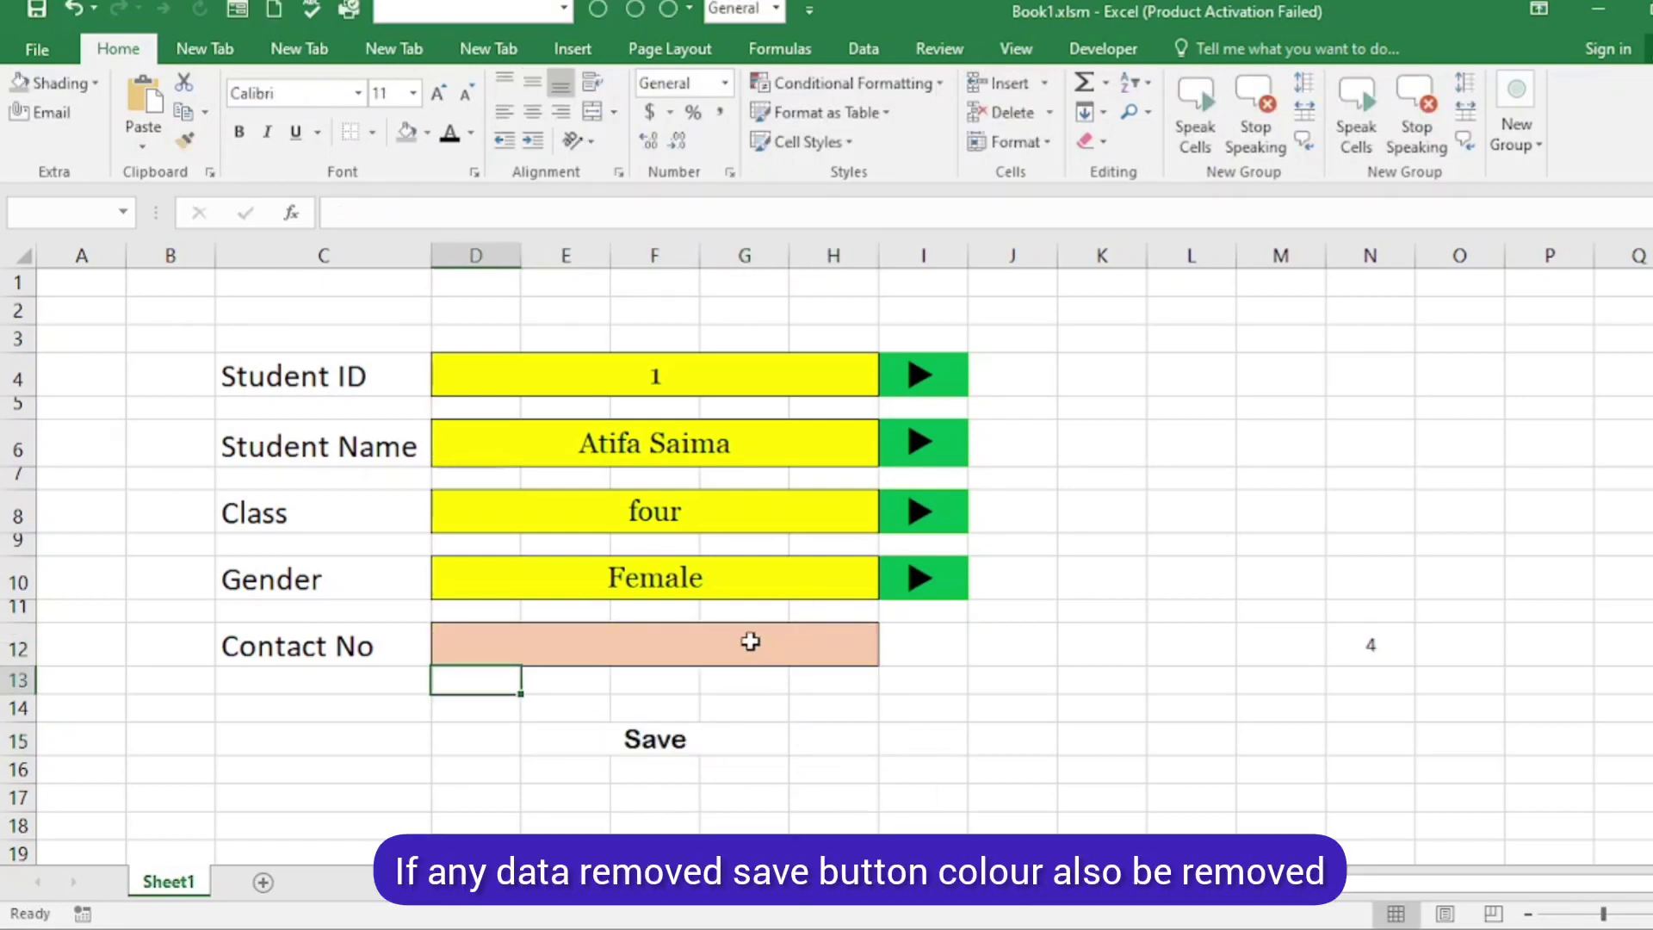
Make the Save label text in E15 white to hide it.
left_click(690, 741)
double_click(670, 739)
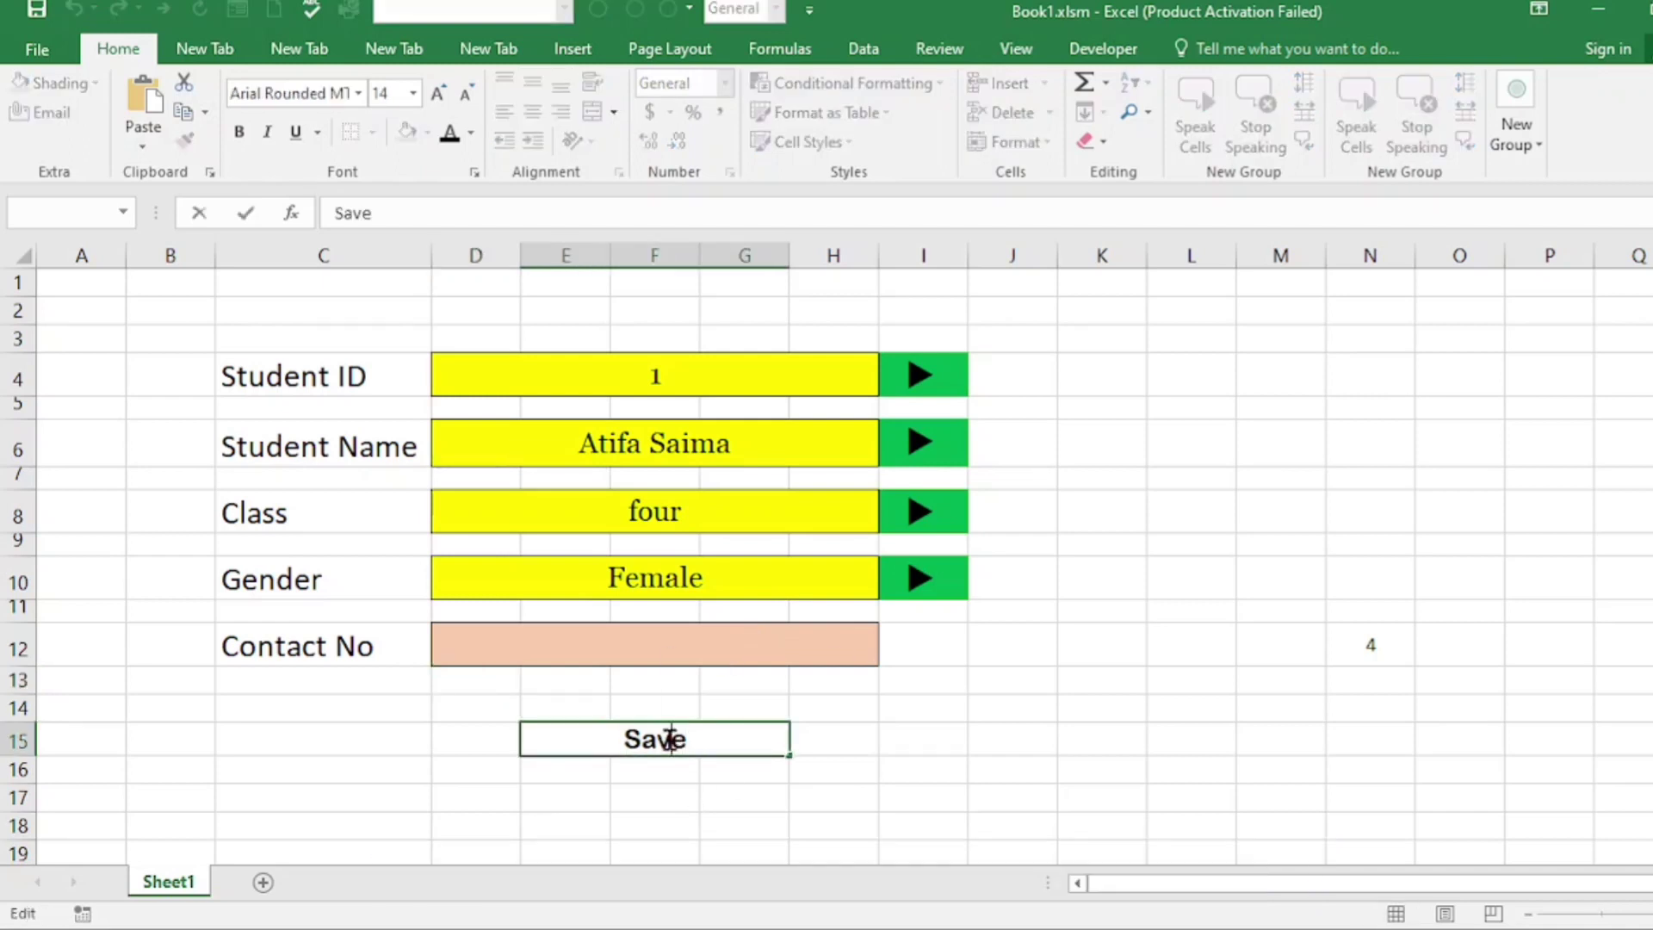
double_click(671, 739)
left_click(765, 699)
left_click(747, 498)
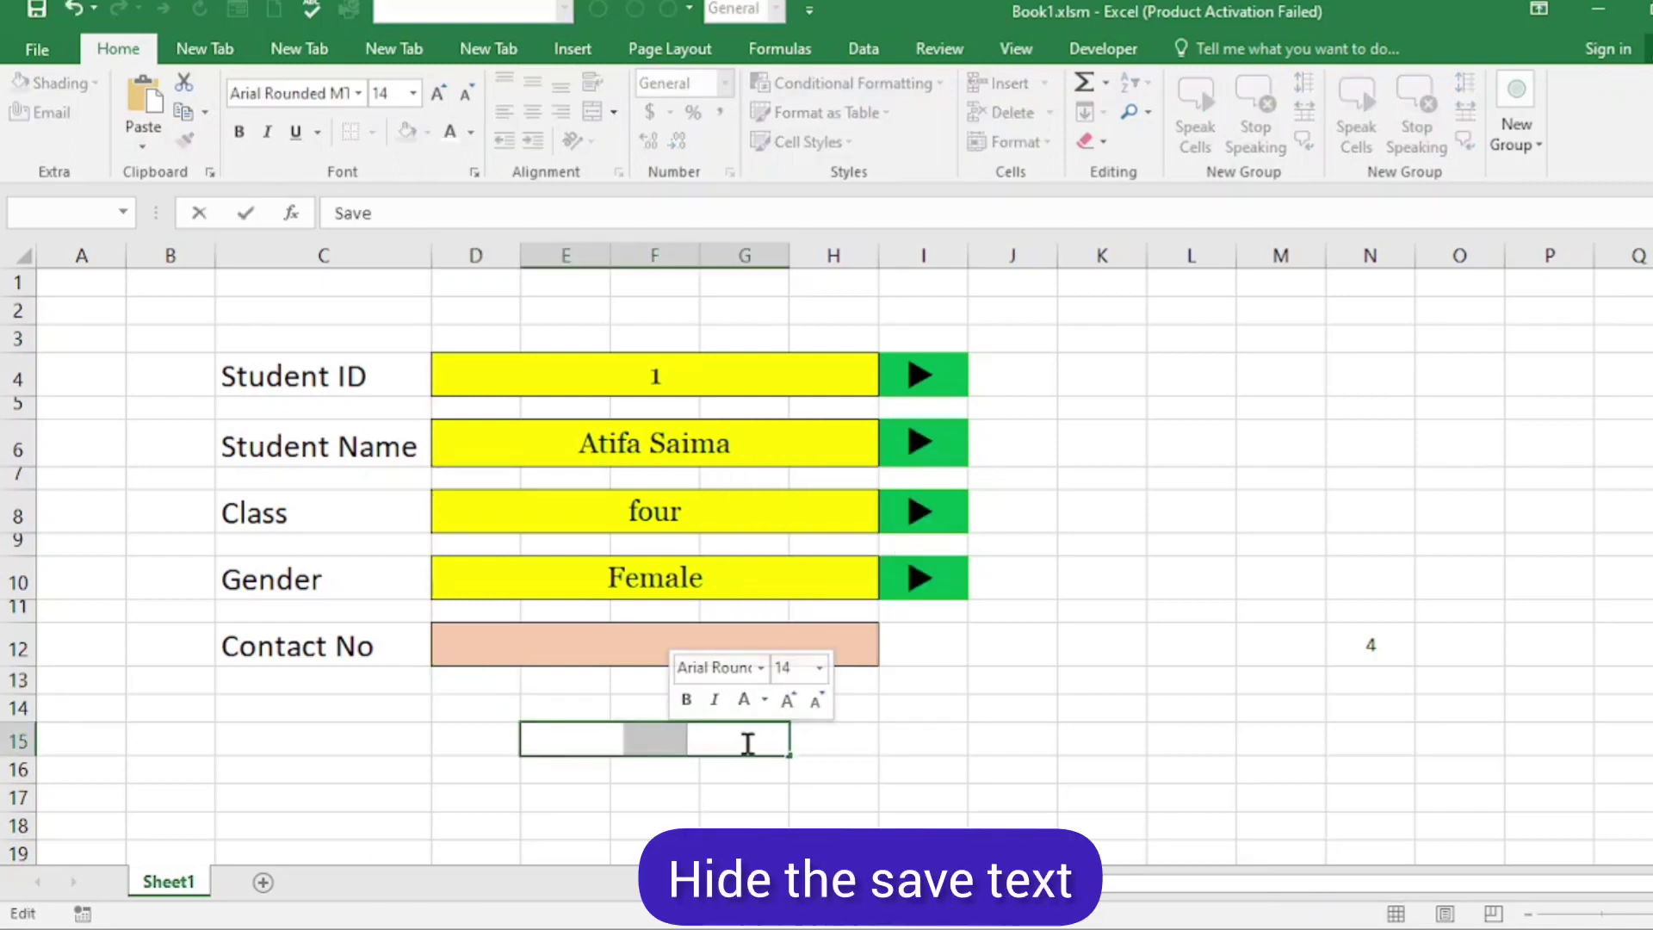
Reset Gender in D10 to Female and enter contact number 988978 in D12.
double_click(804, 576)
key("BackSpace")
key("BackSpace")
key("BackSpace")
key("BackSpace")
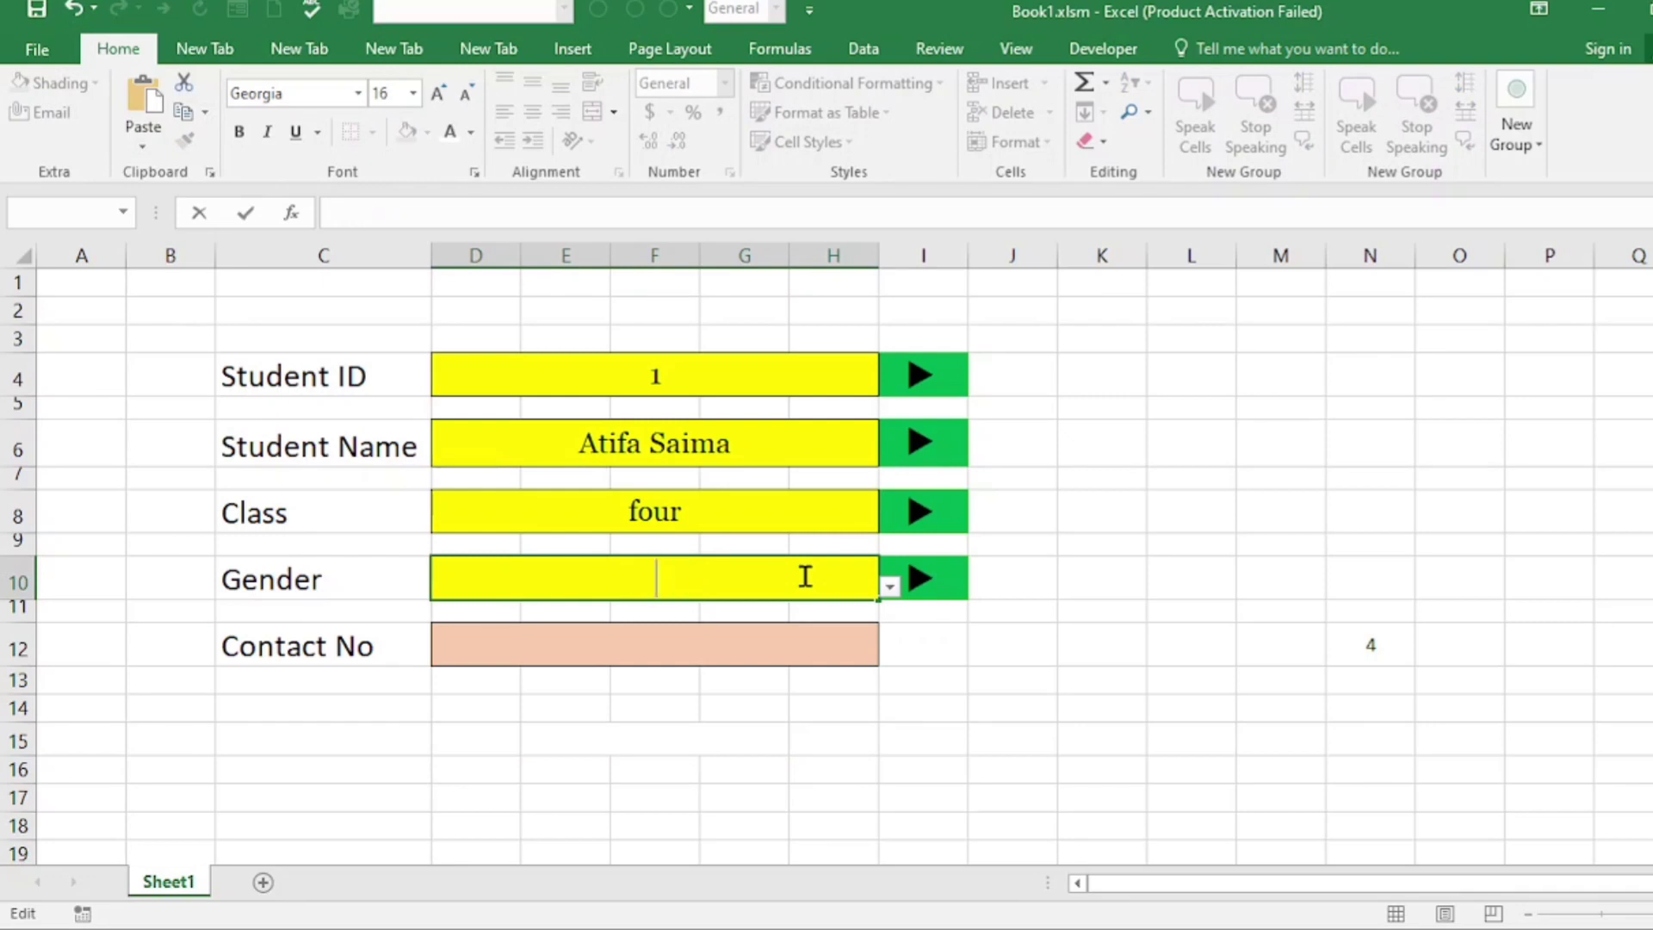
key("Return")
left_click(804, 574)
left_click(890, 586)
left_click(786, 648)
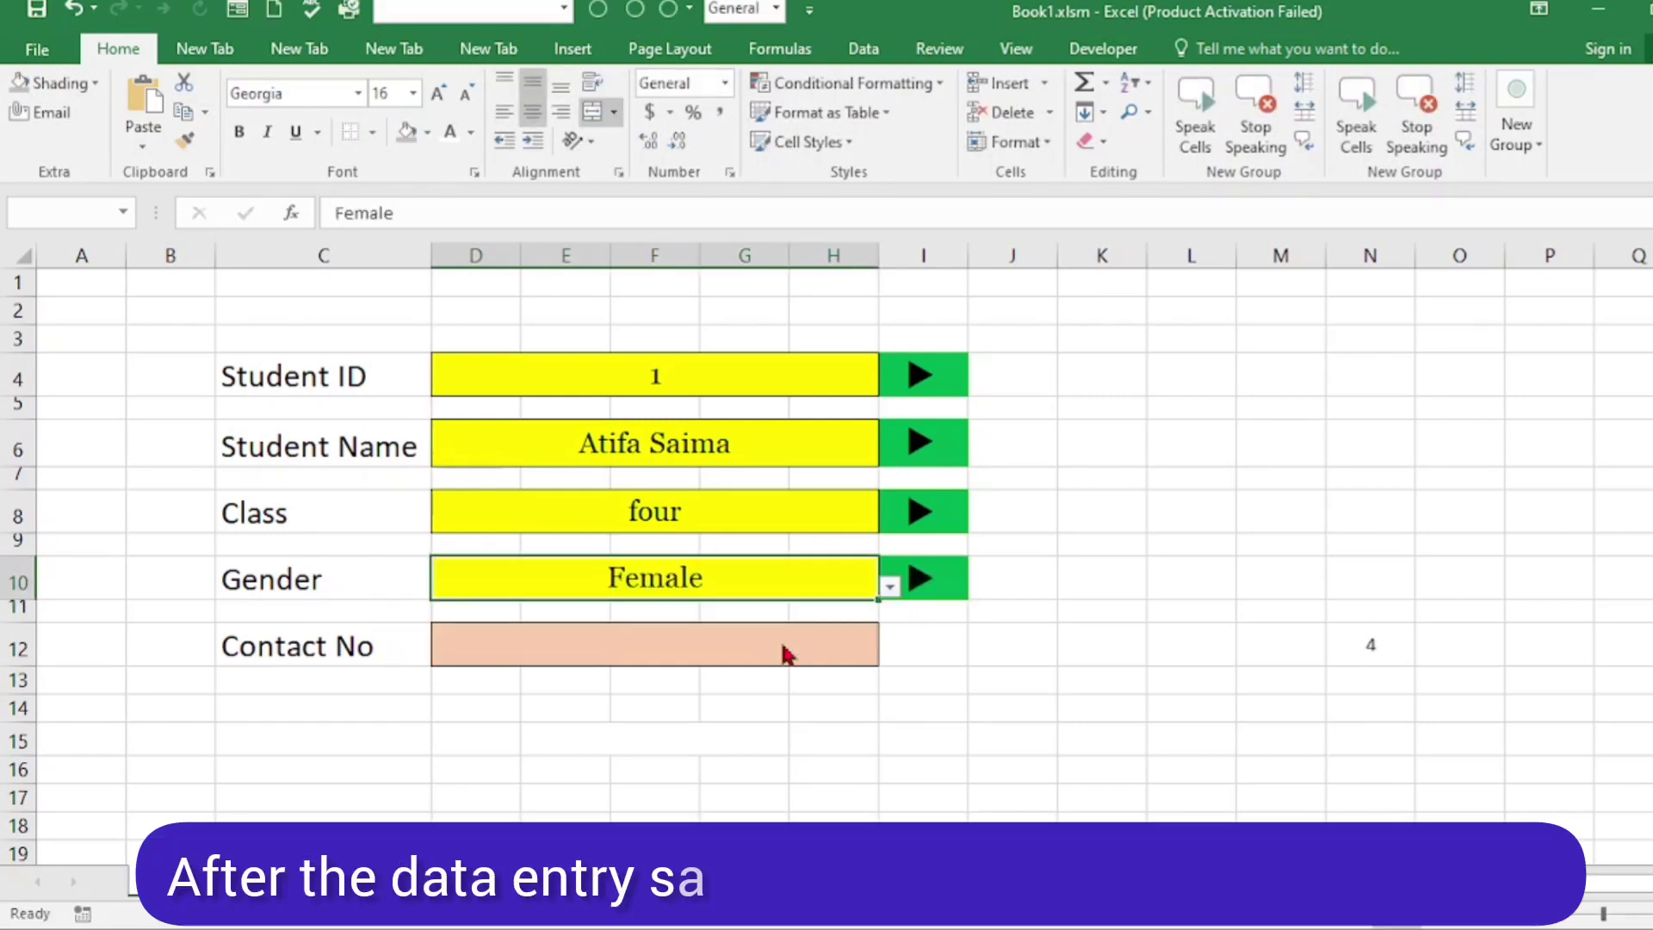
left_click(786, 654)
type("988978")
key("Return")
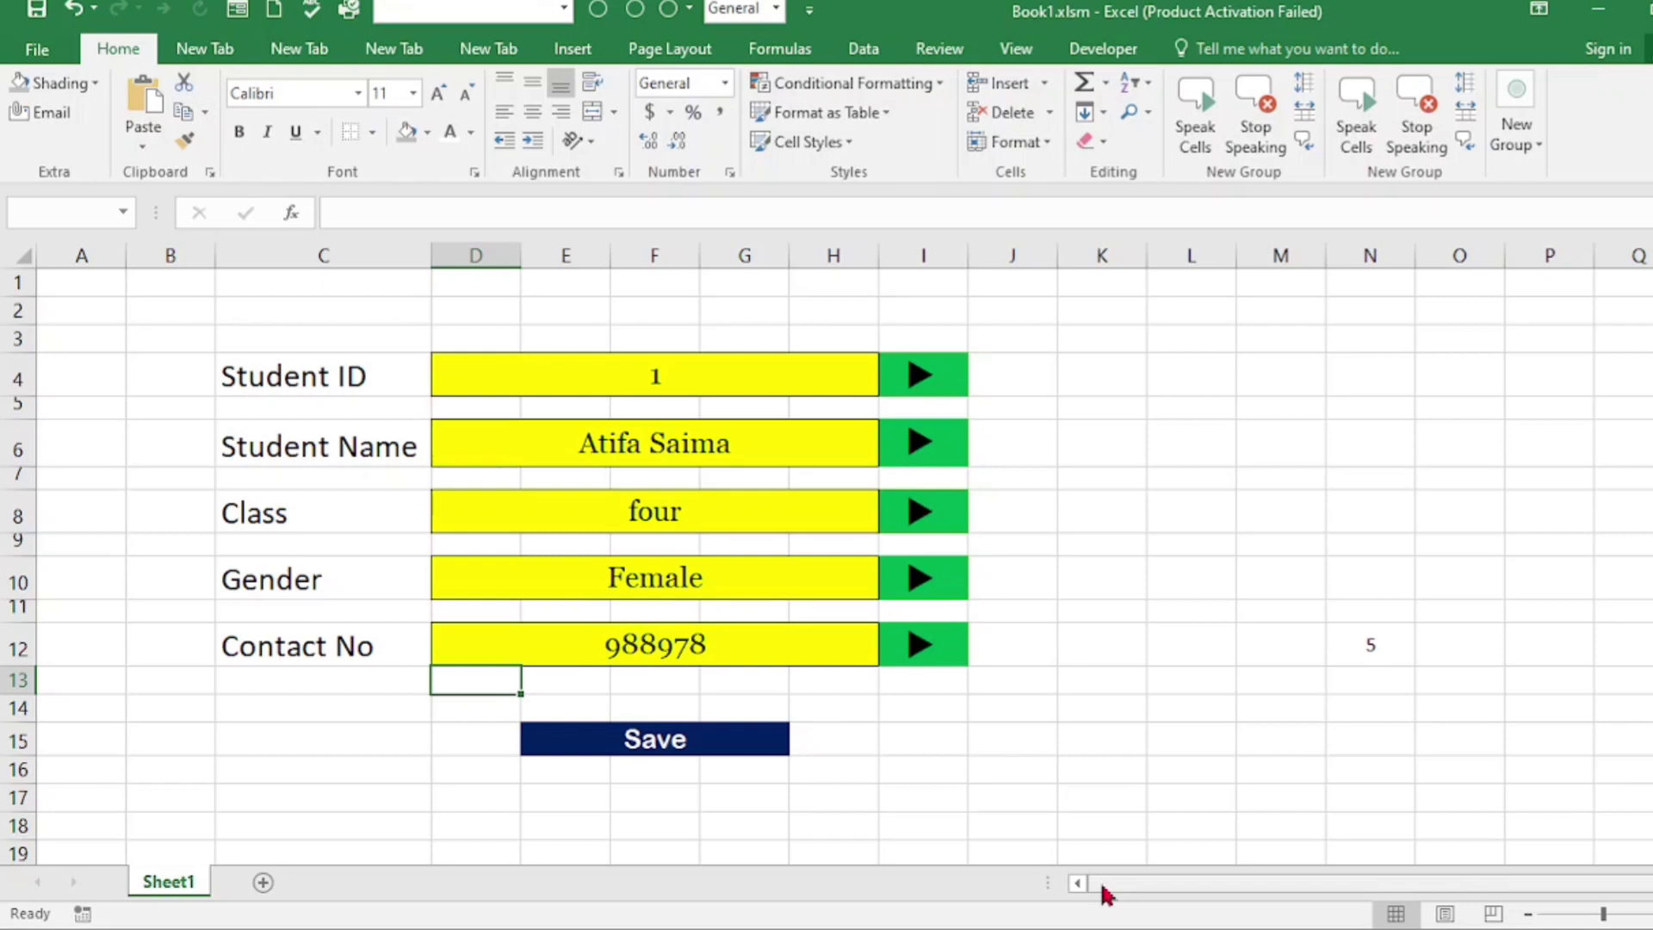
Clear Student ID in D4 to confirm the Save cell loses its navy fill.
left_click(827, 380)
key("Delete")
key("Return")
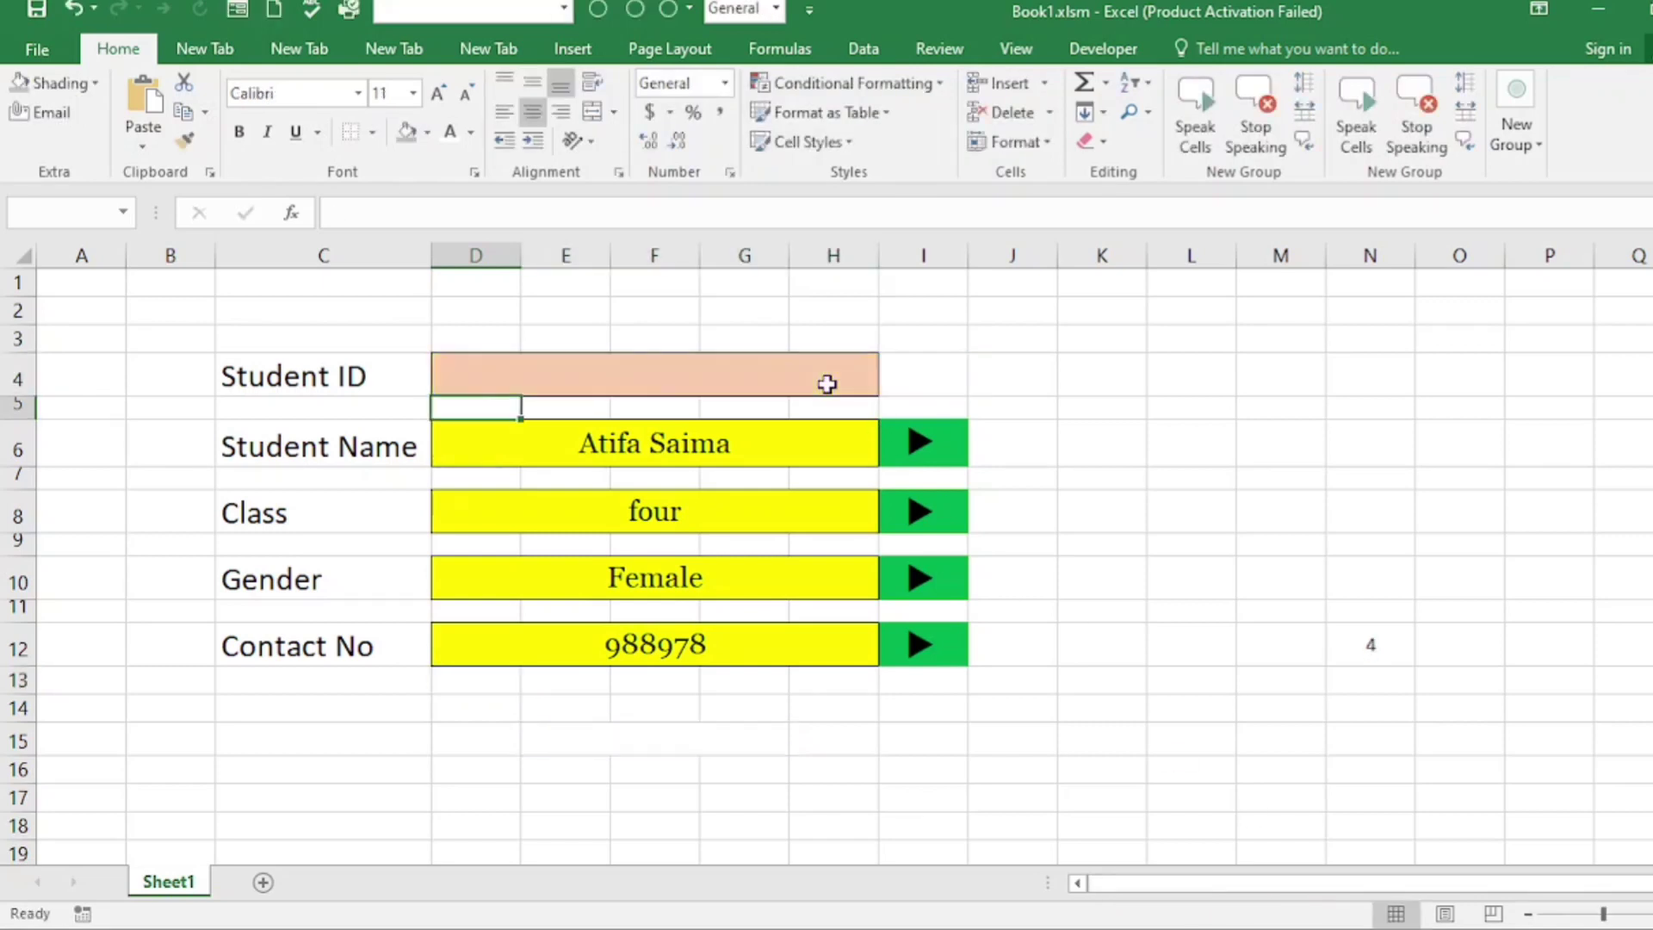
left_click(730, 737)
left_click(427, 131)
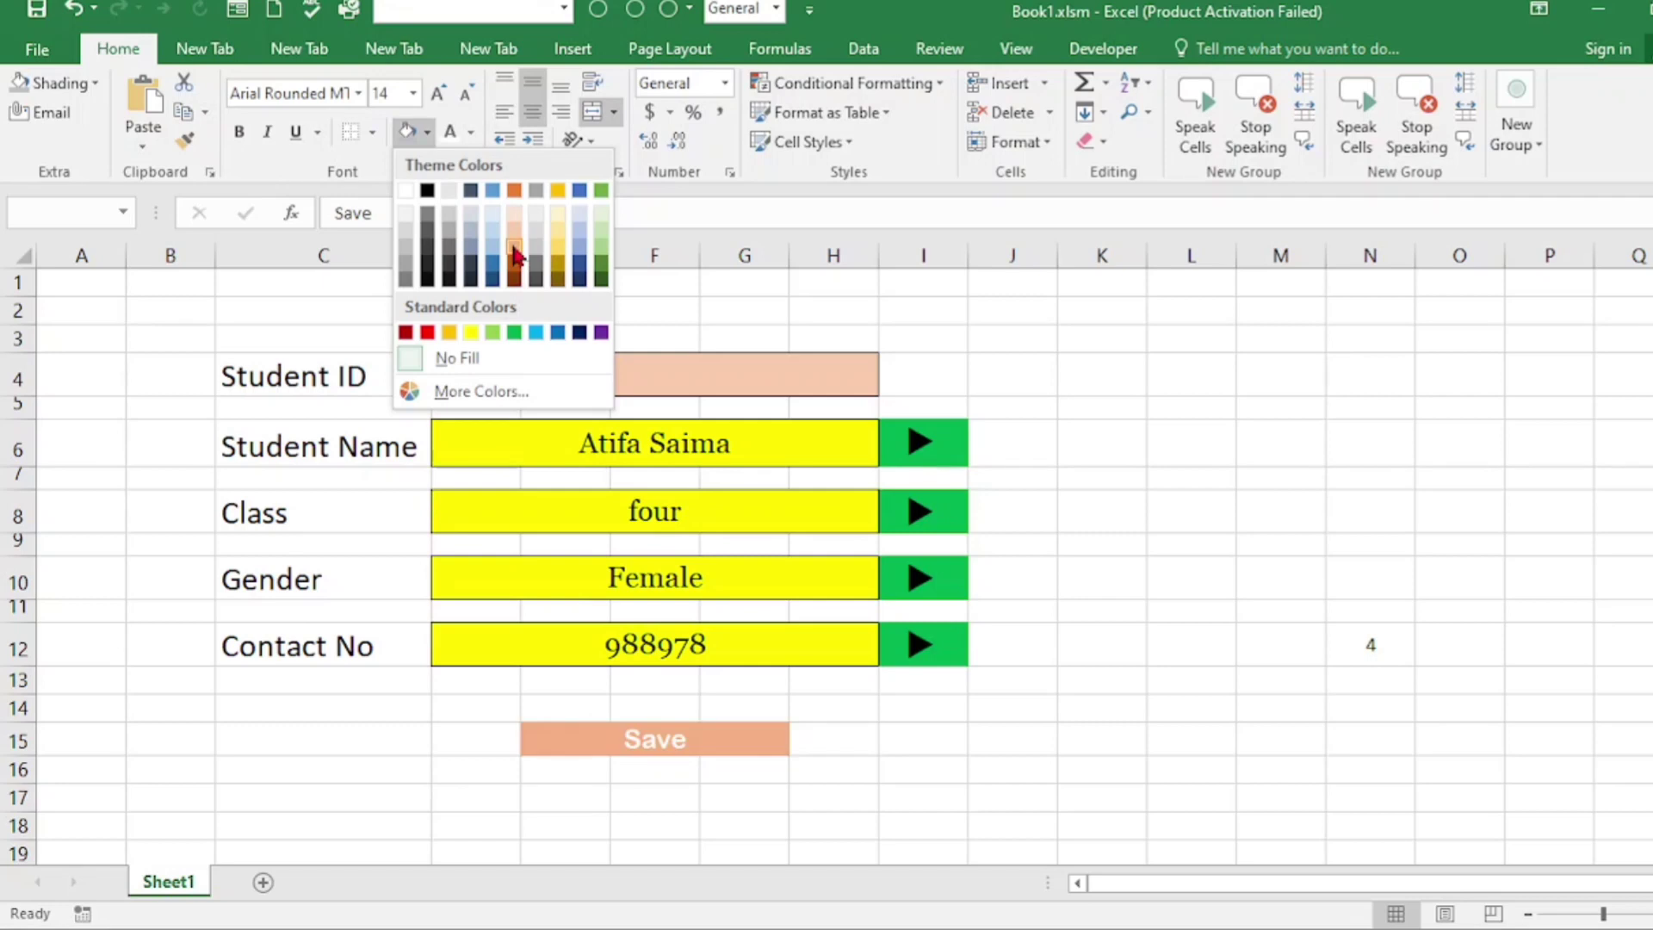
Fill the Save cell light orange, set Student ID back to 1, and copy E15.
left_click(514, 247)
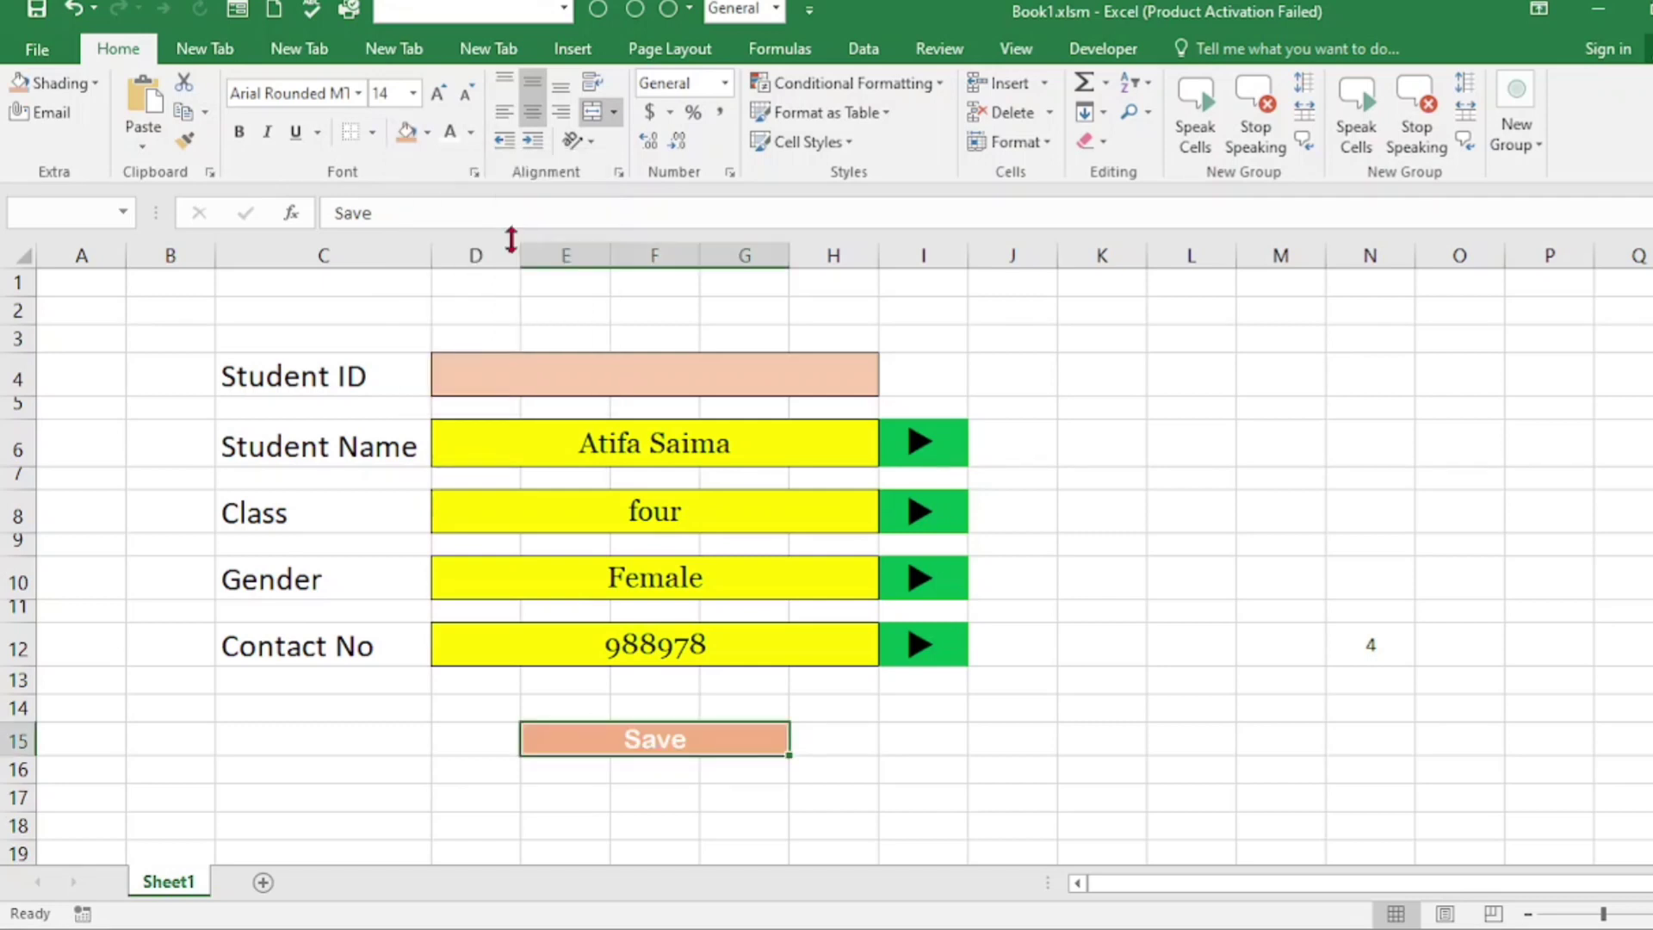
left_click(775, 377)
left_click(890, 387)
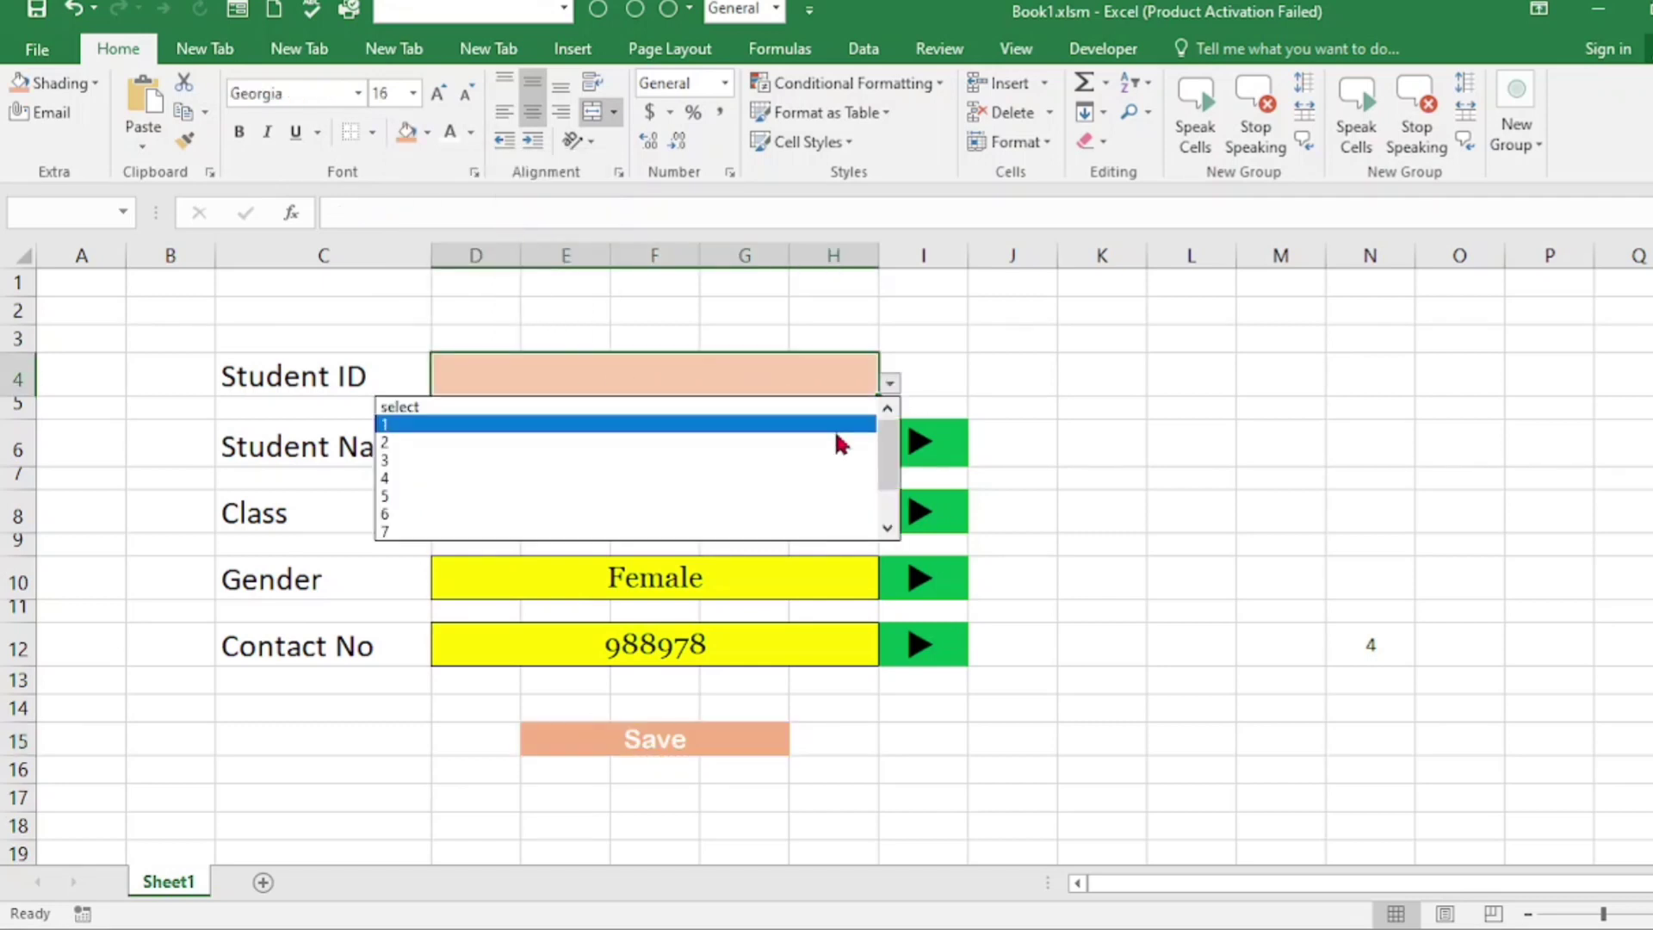
left_click(841, 428)
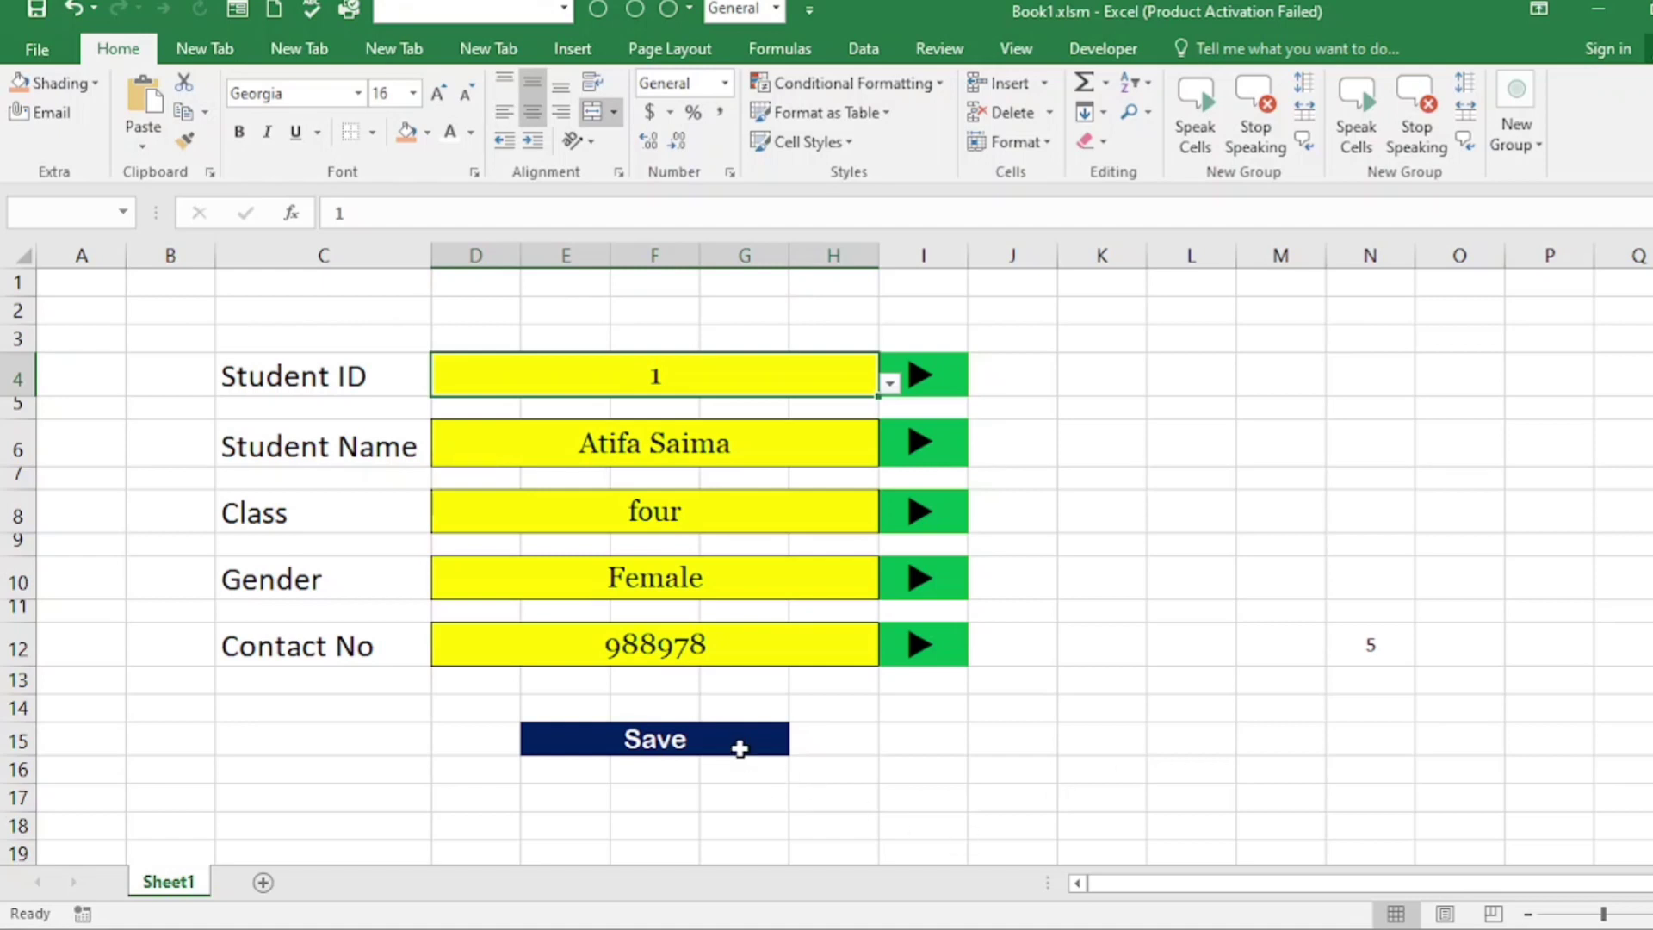
left_click(738, 742)
left_click(187, 120)
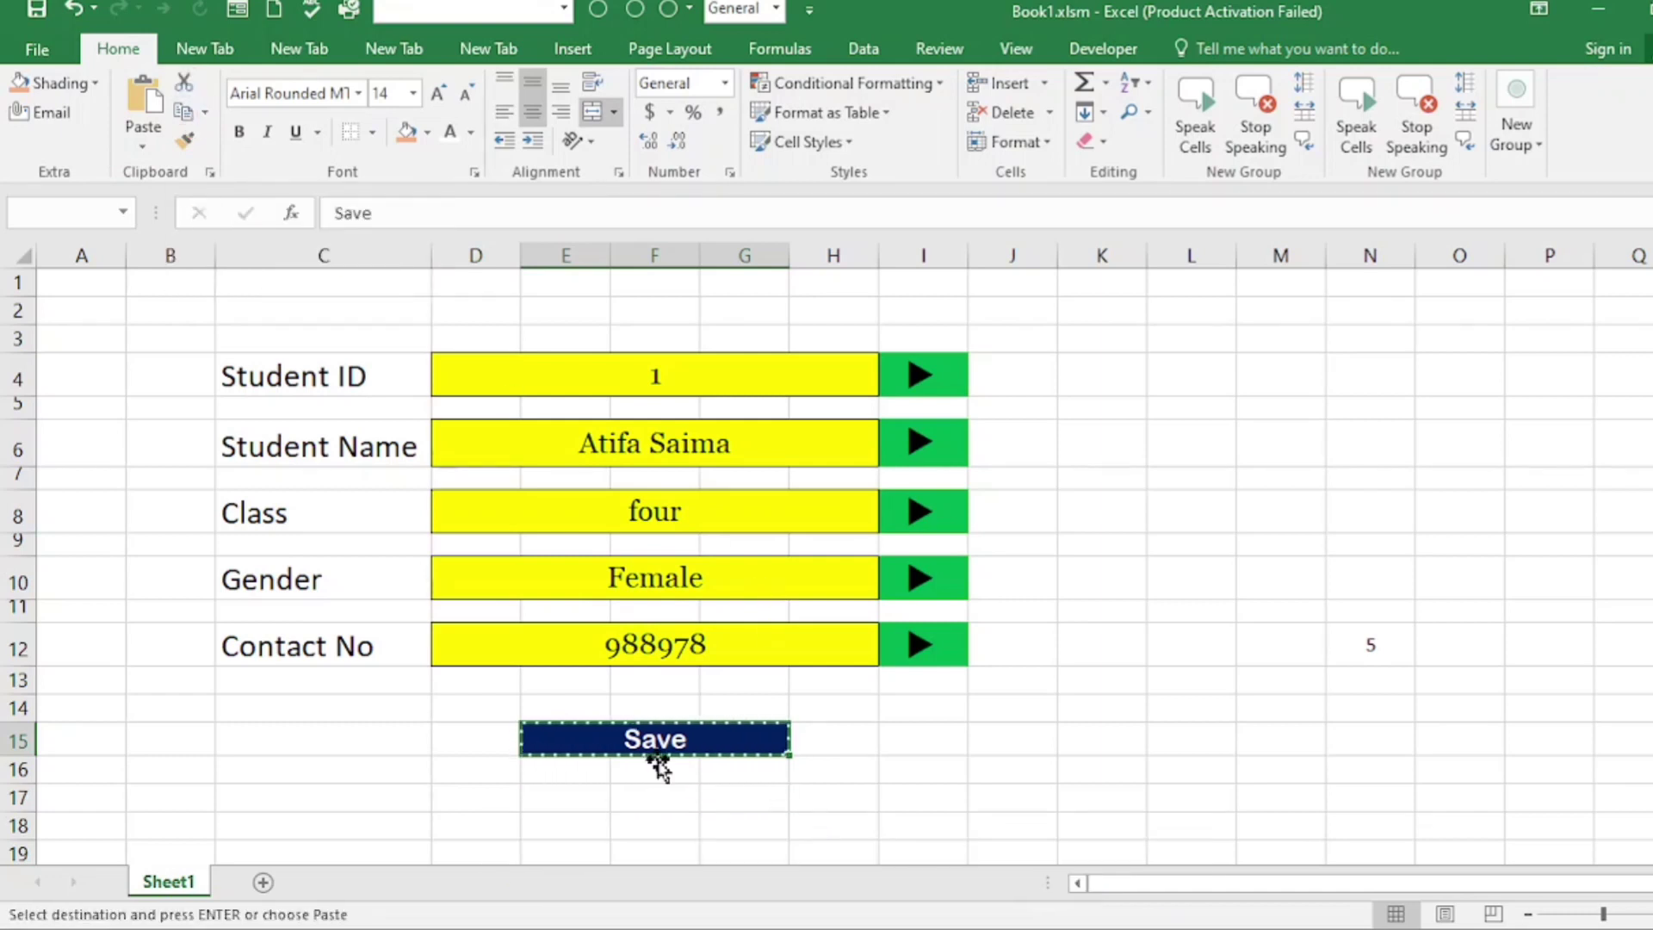
Move the Save cell down to F18:H18 and paste it into E15 as a linked picture.
left_click_drag(657, 756, 746, 841)
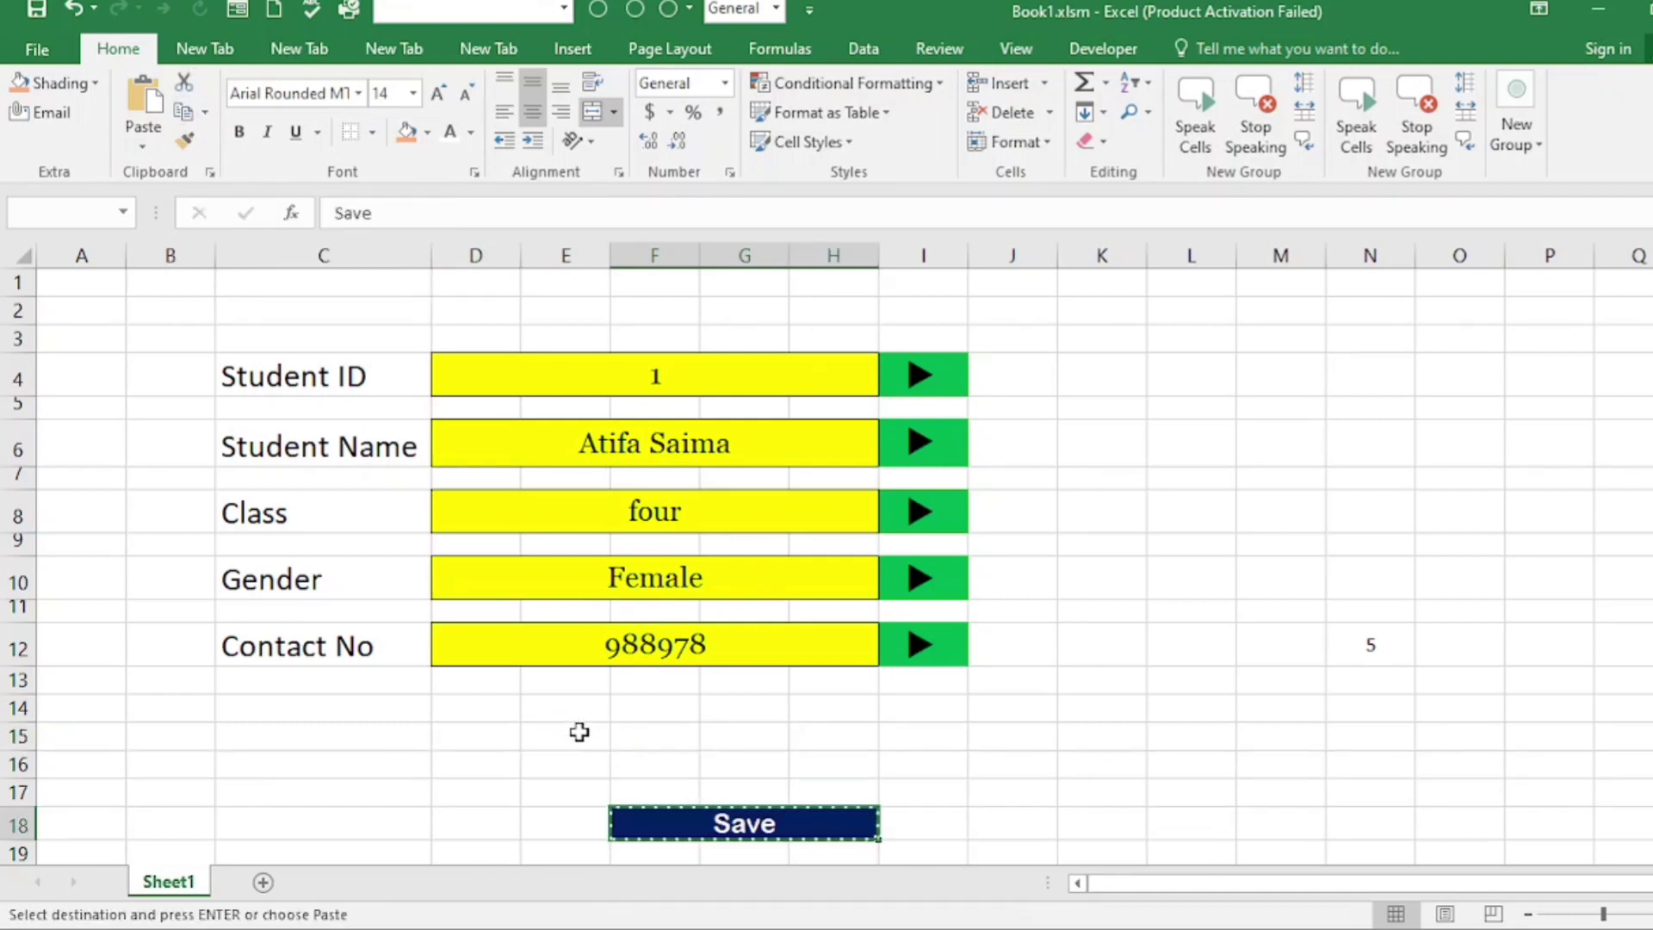
left_click(579, 731)
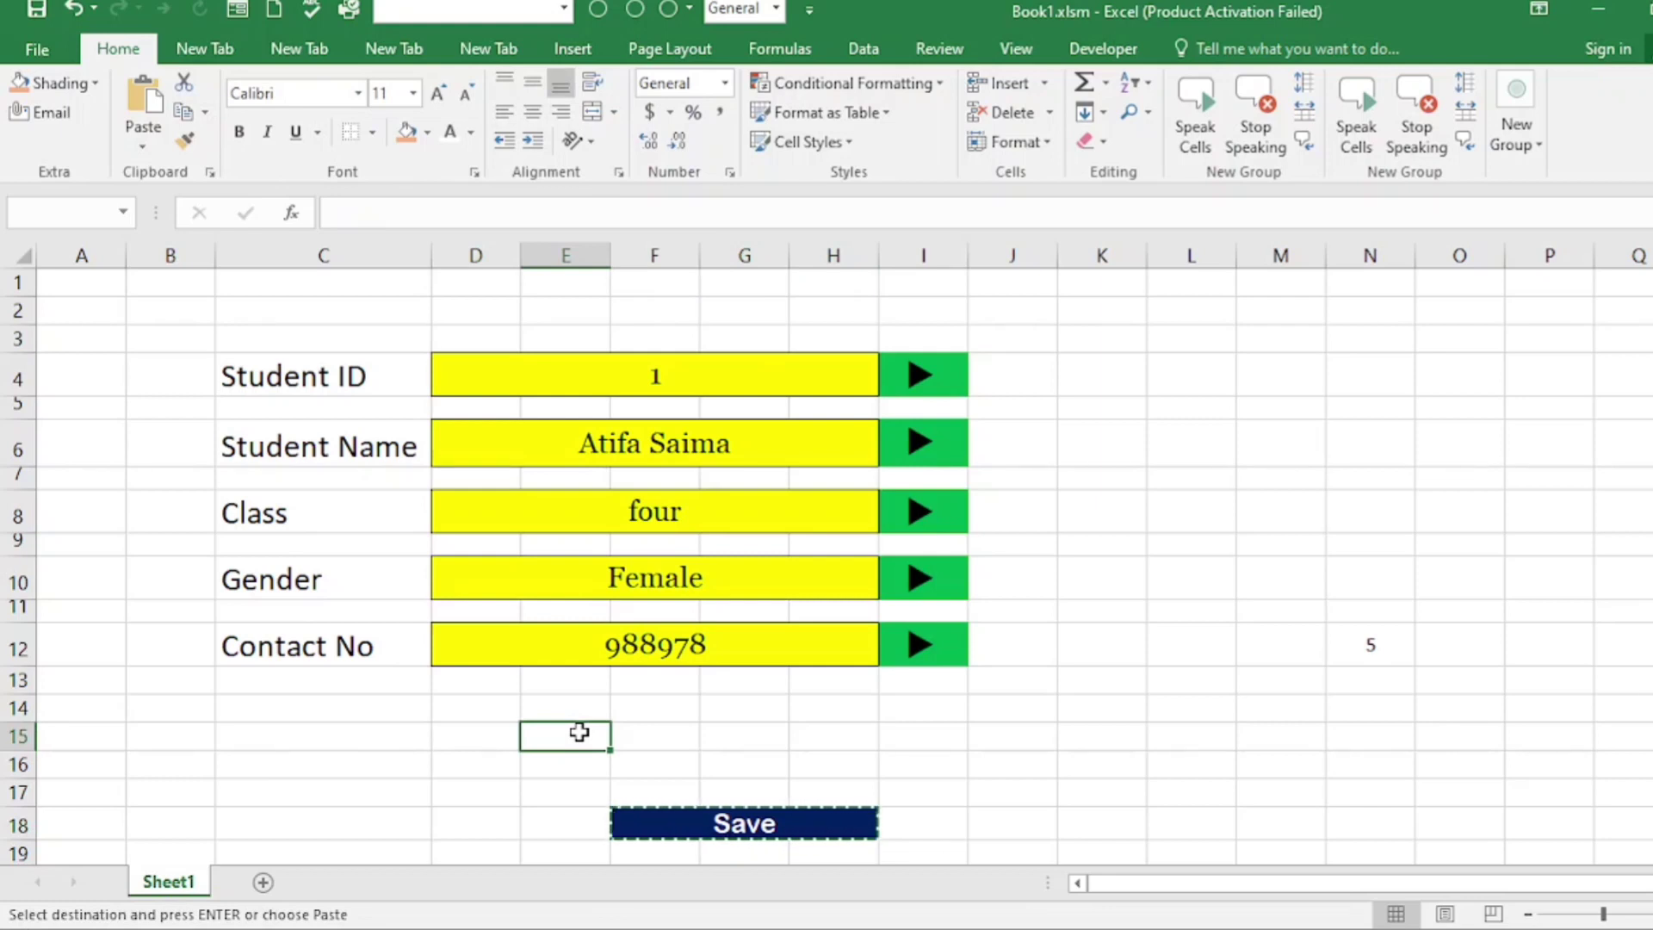
right_click(579, 732)
mouse_move(670, 333)
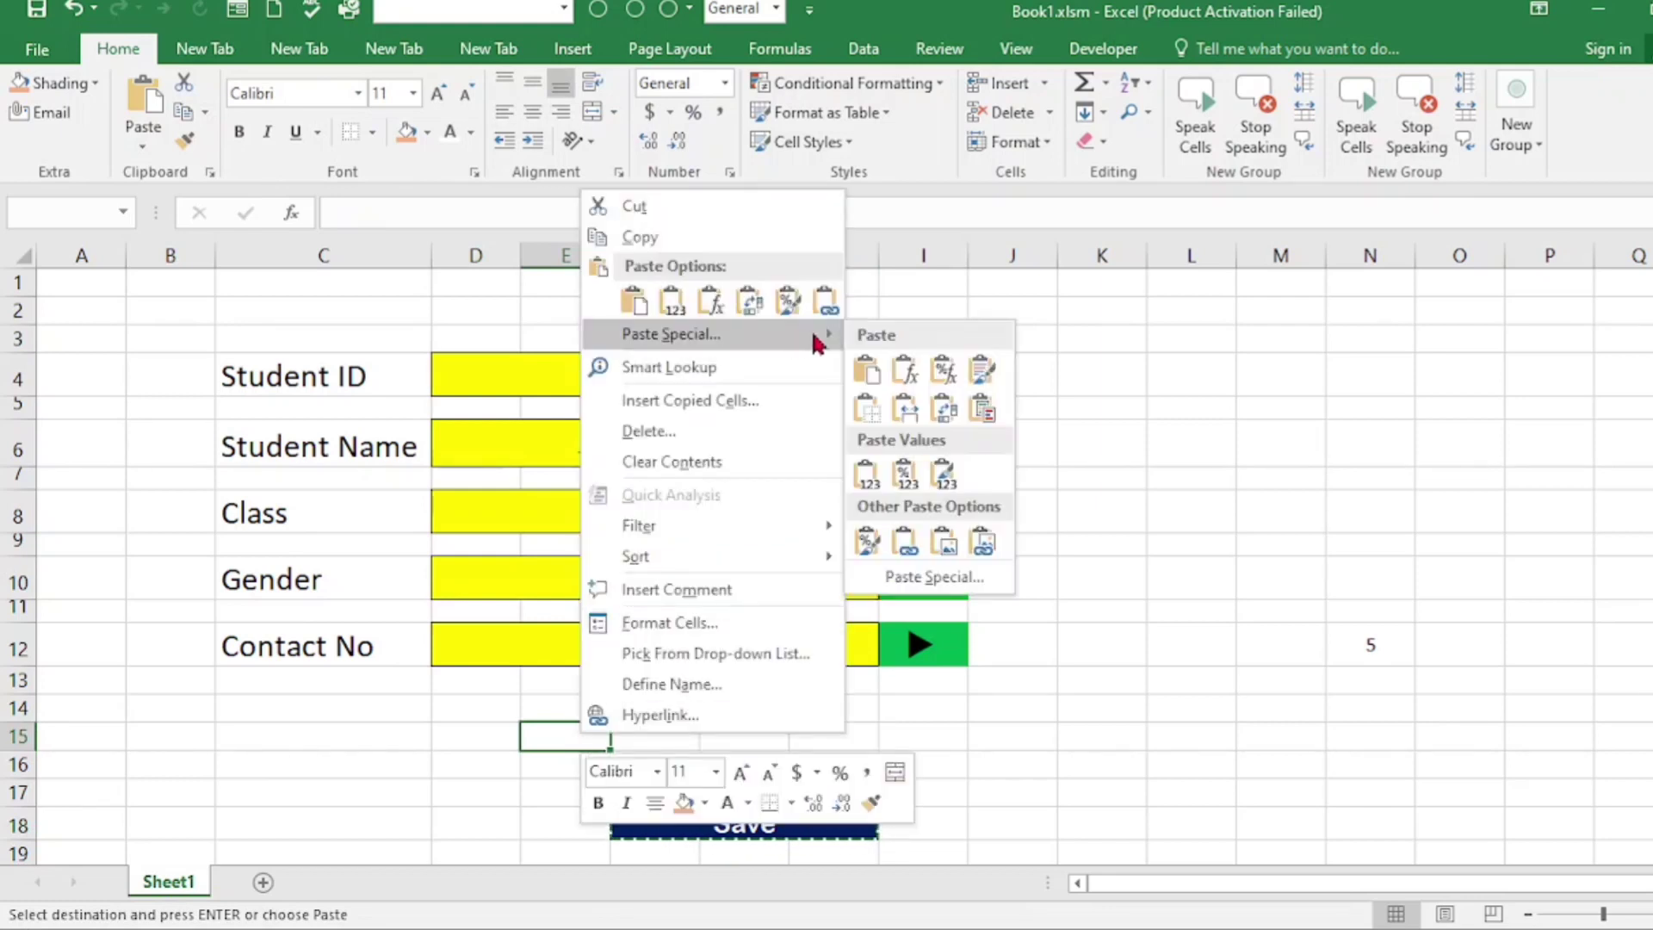
left_click(980, 541)
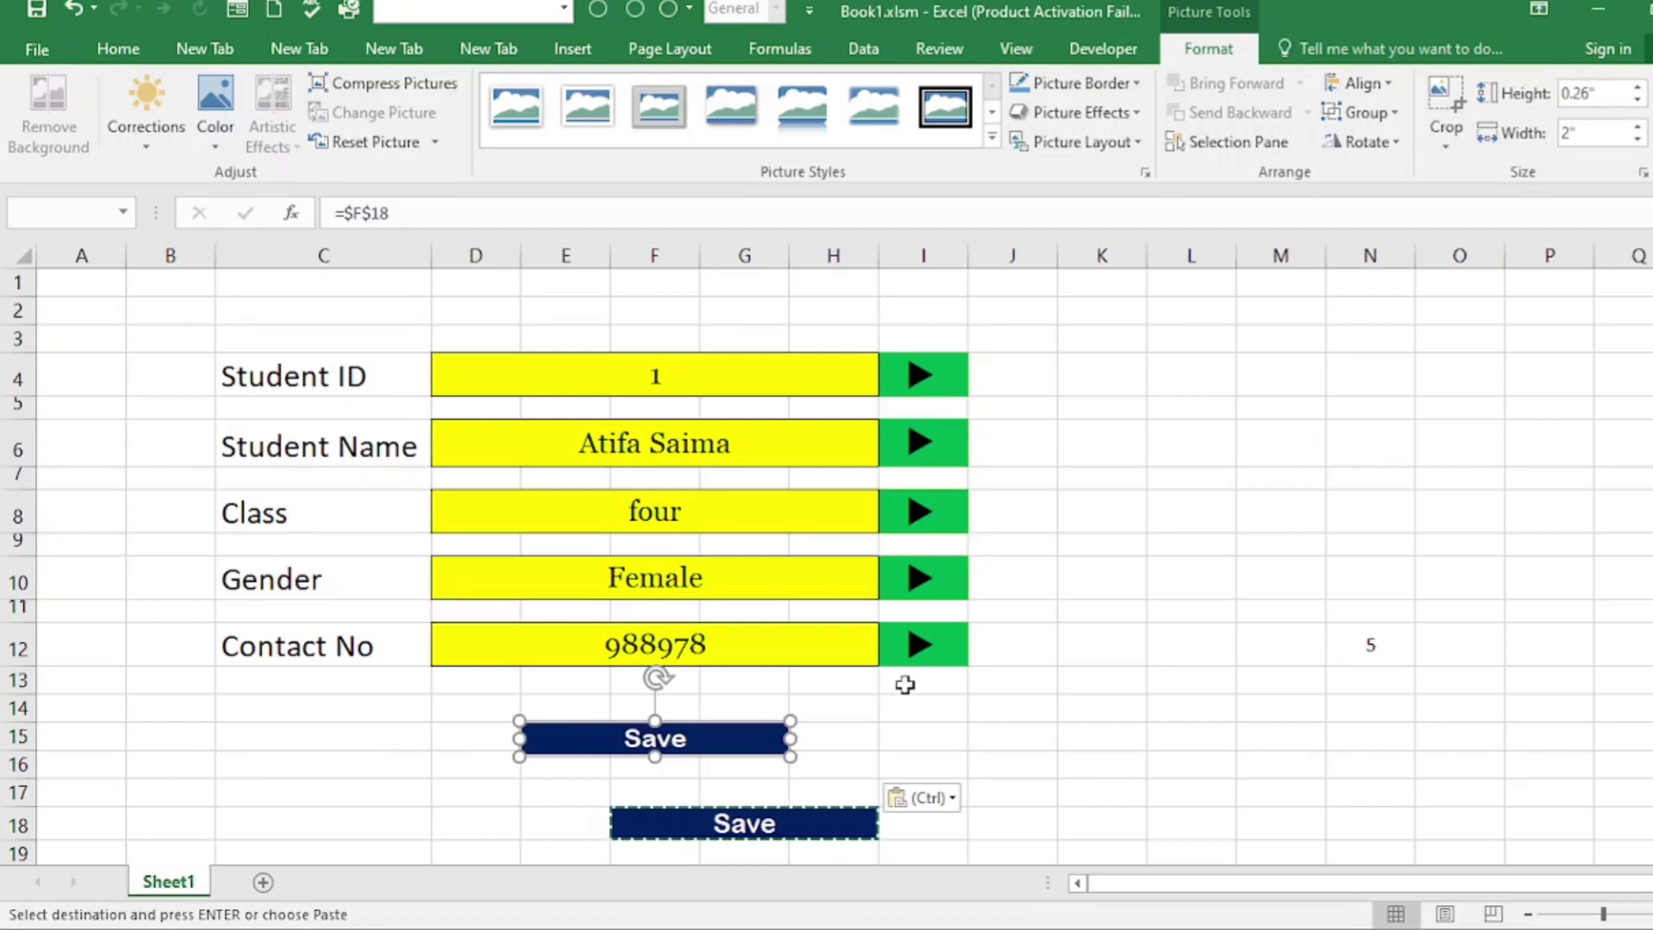
Apply the bevelled rectangle picture style with a dark frame to the linked Save picture.
right_click(752, 746)
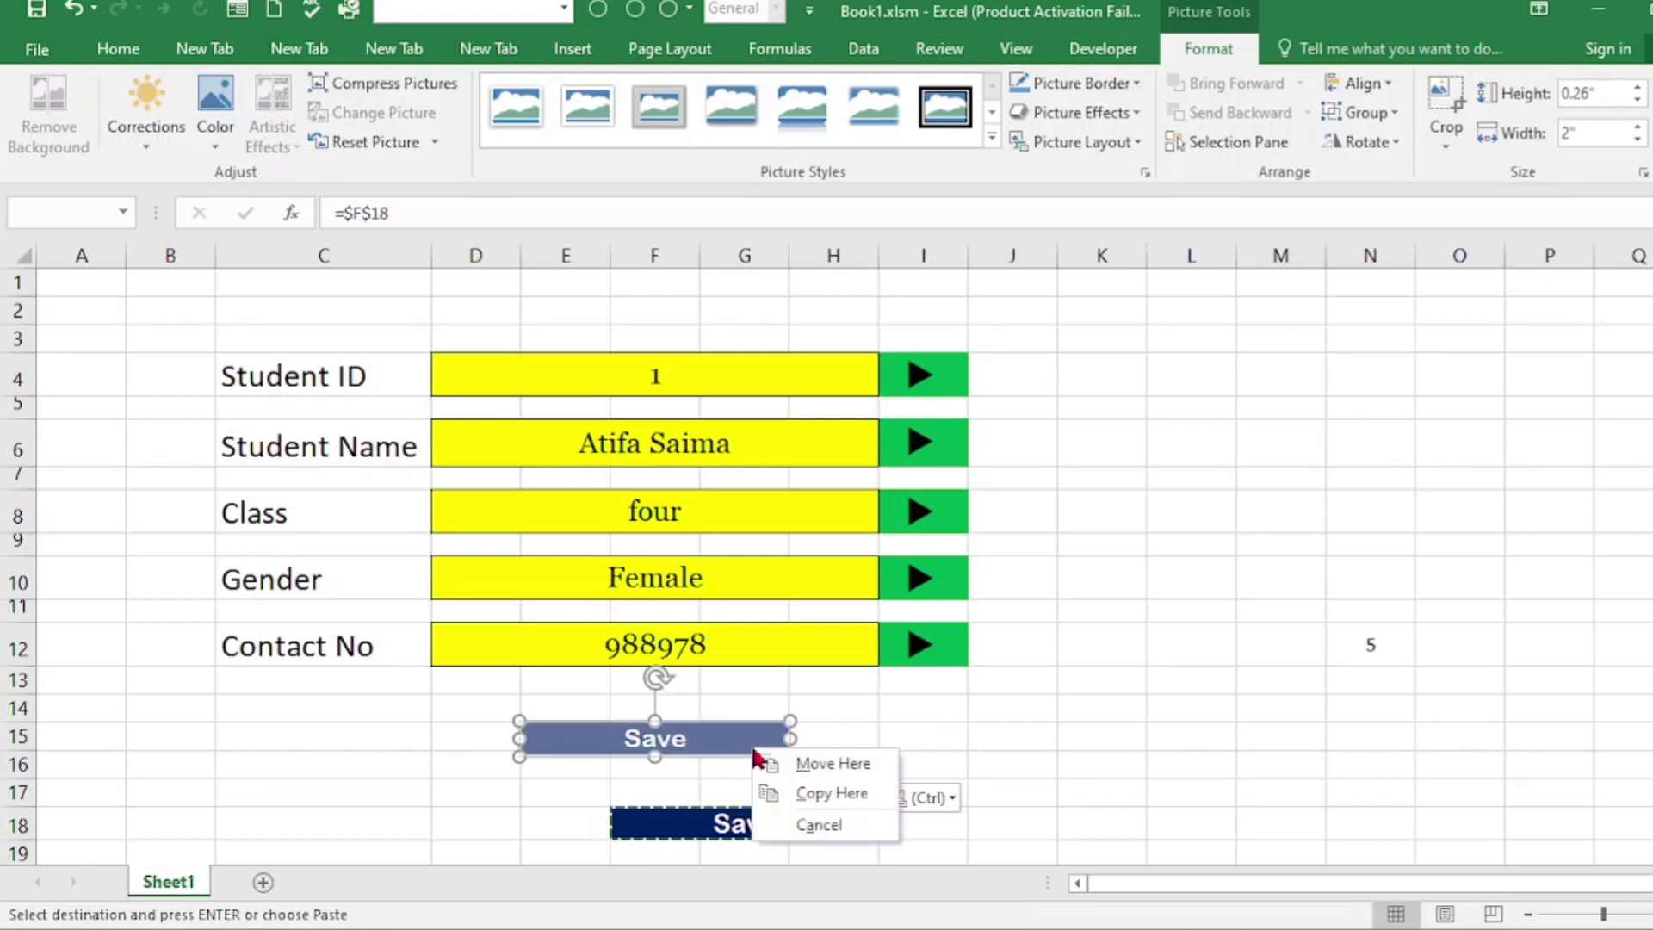
left_click(993, 136)
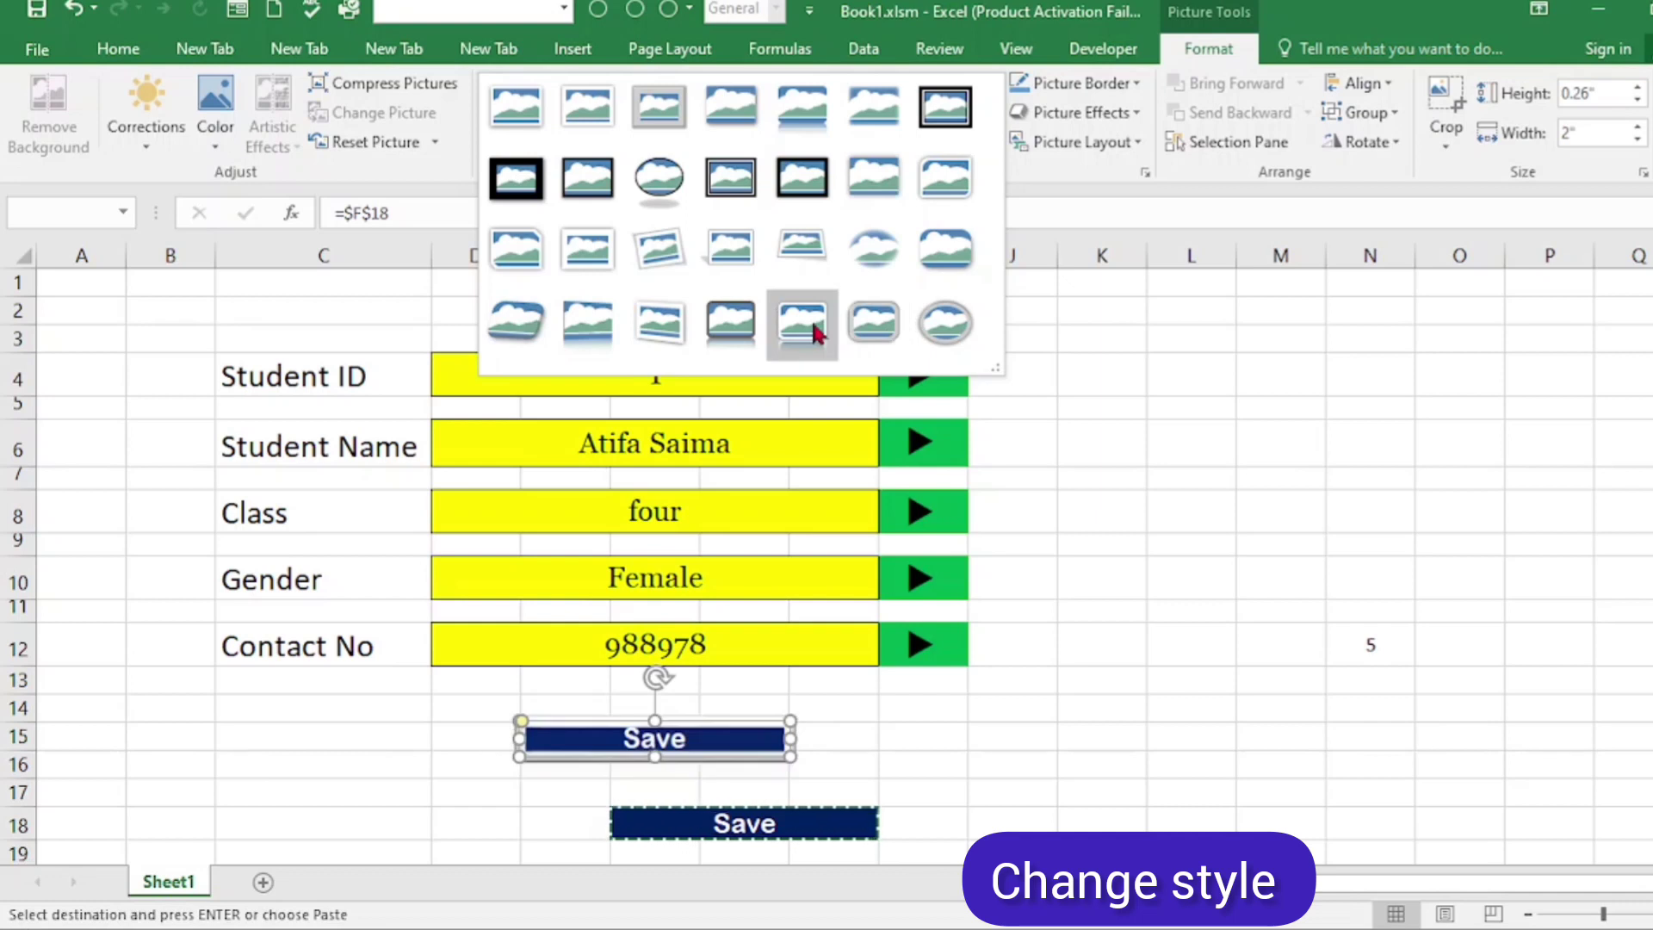
left_click(740, 325)
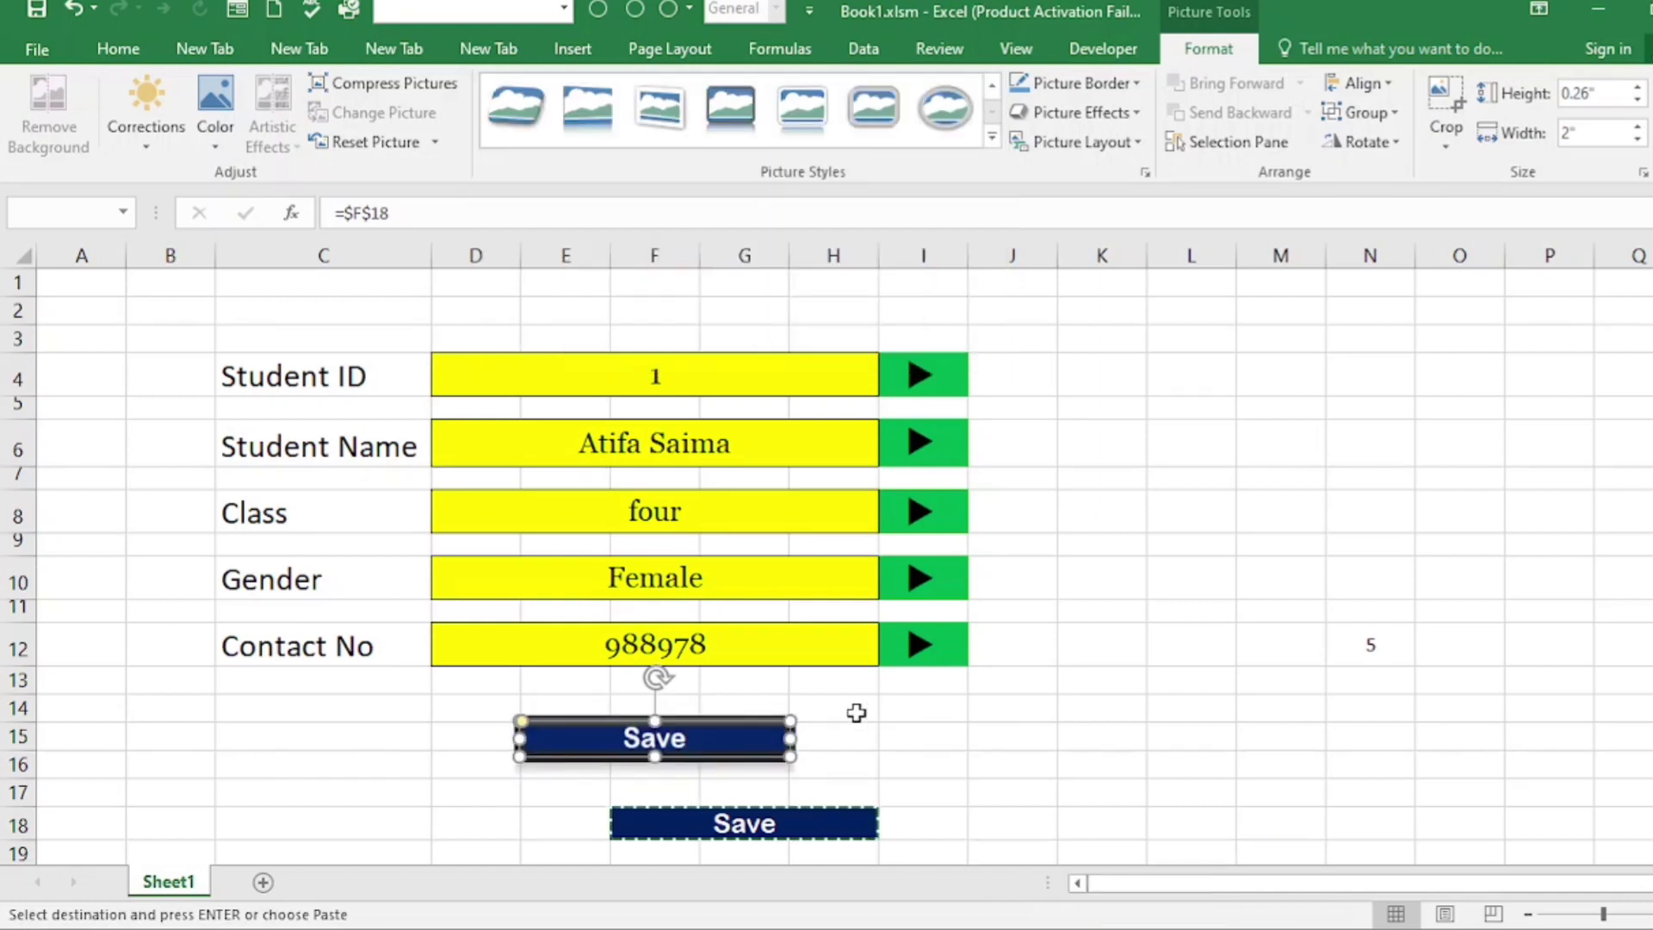
left_click(734, 831)
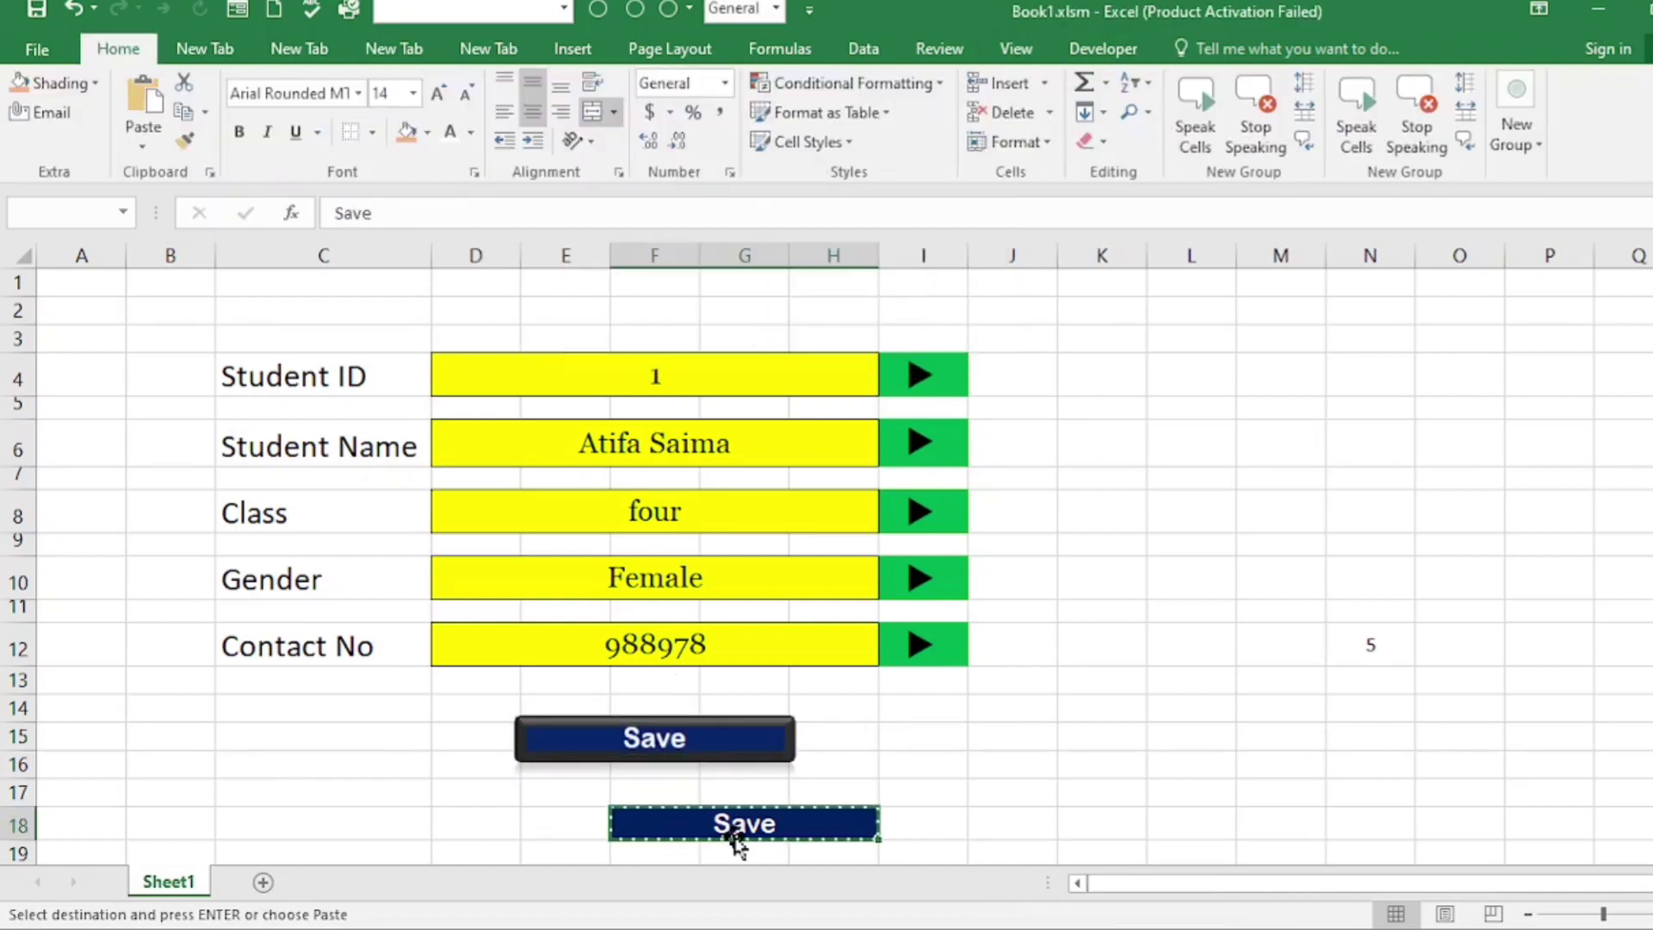
Delete the original Save cell in row 18 and test the picture with Student ID cleared.
right_click(735, 831)
left_click(801, 519)
left_click(724, 589)
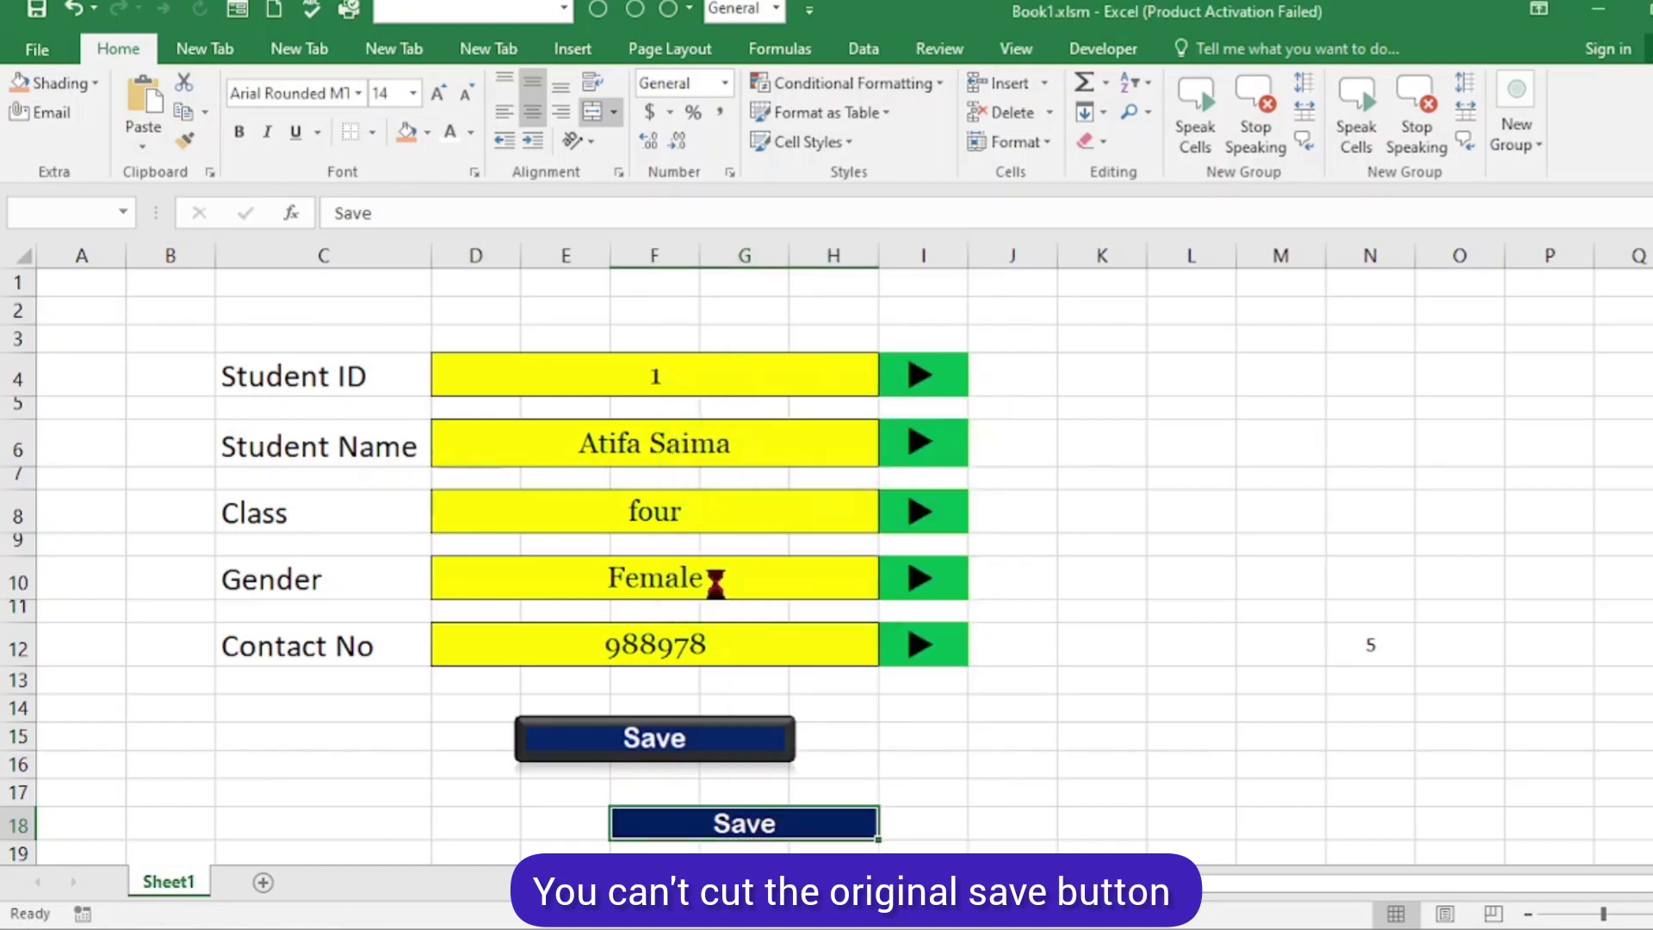
left_click(923, 741)
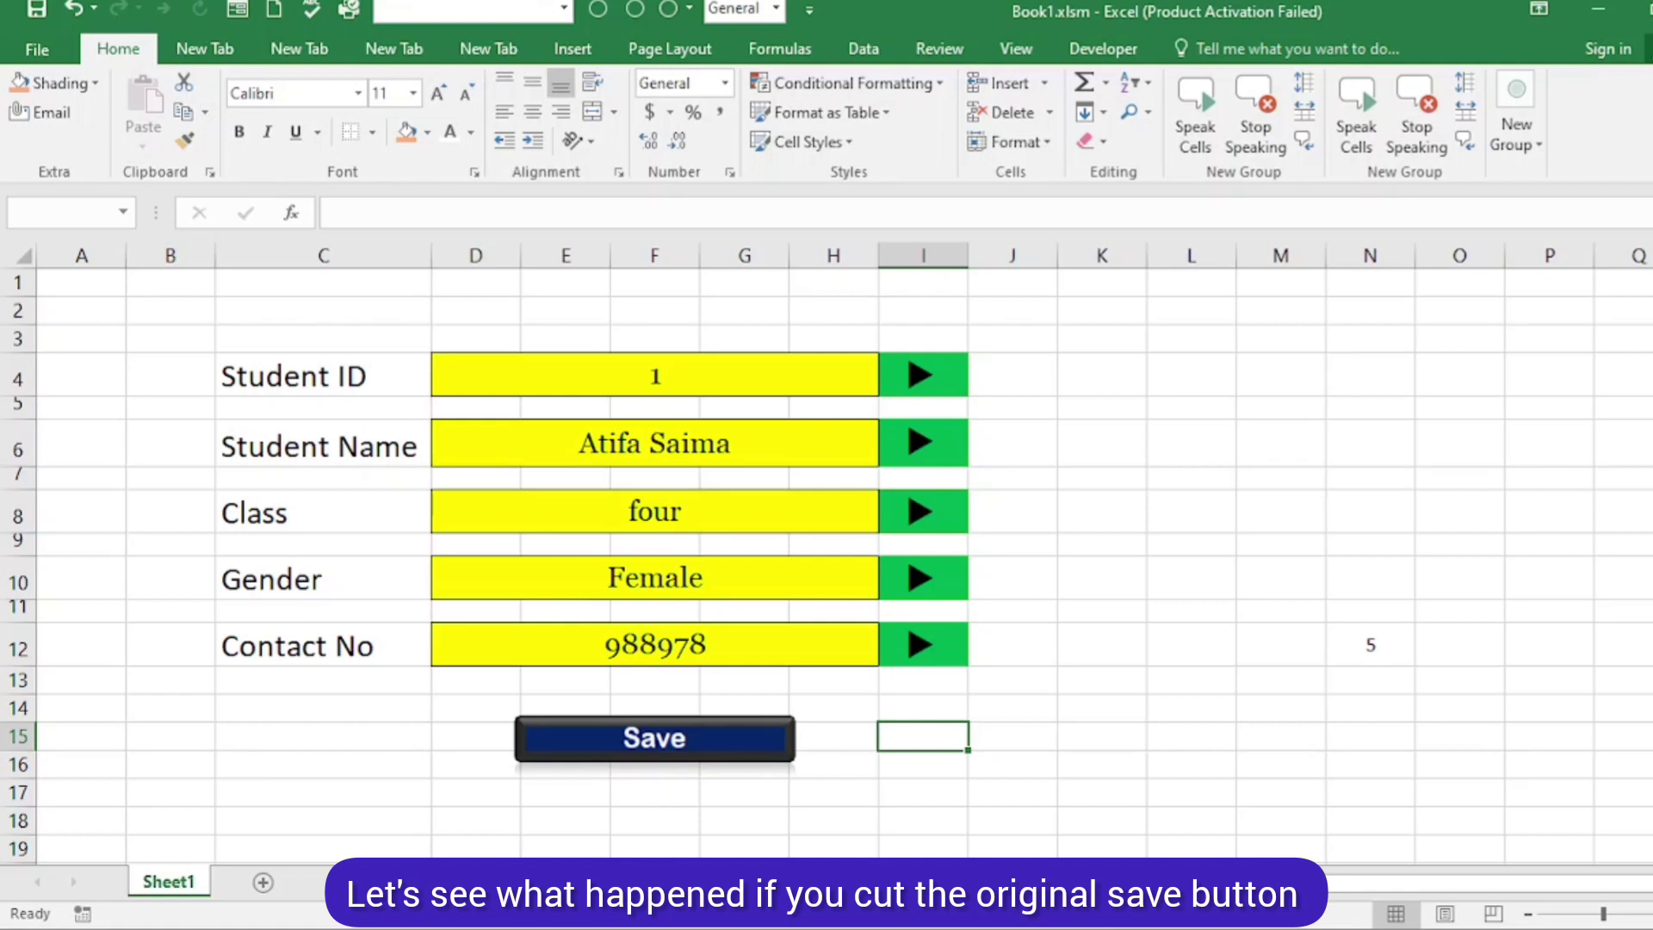
left_click(845, 389)
key("BackSpace")
key("Return")
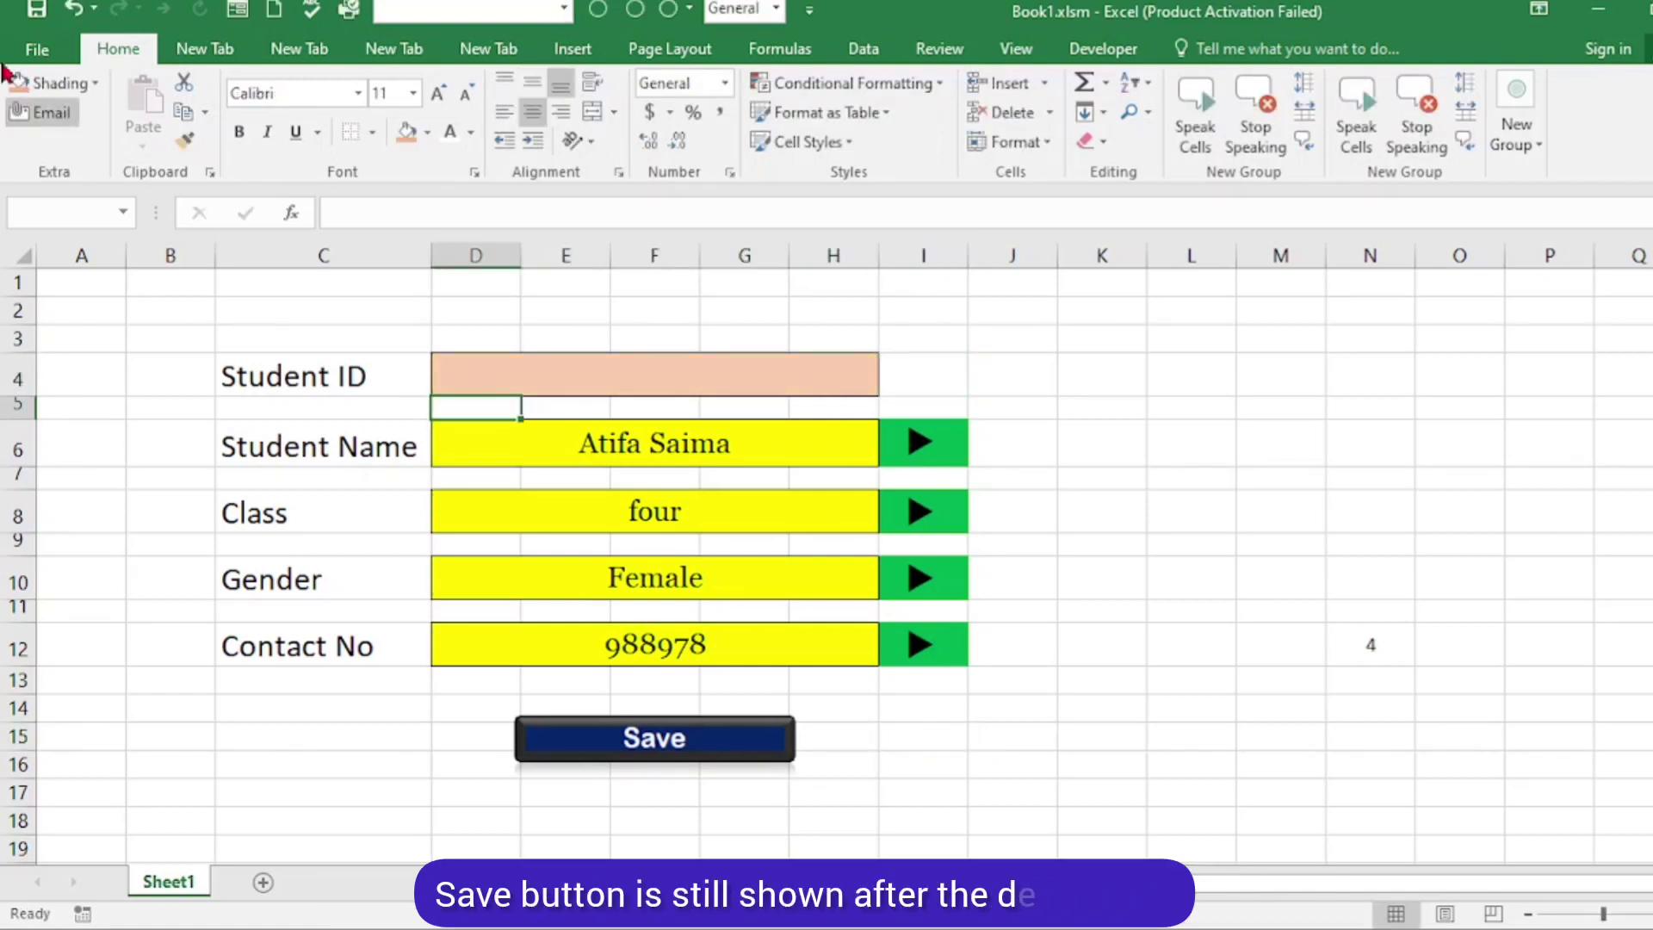
Undo both changes, then clear Student ID again to see both Save buttons turn salmon.
left_click(71, 10)
left_click(70, 10)
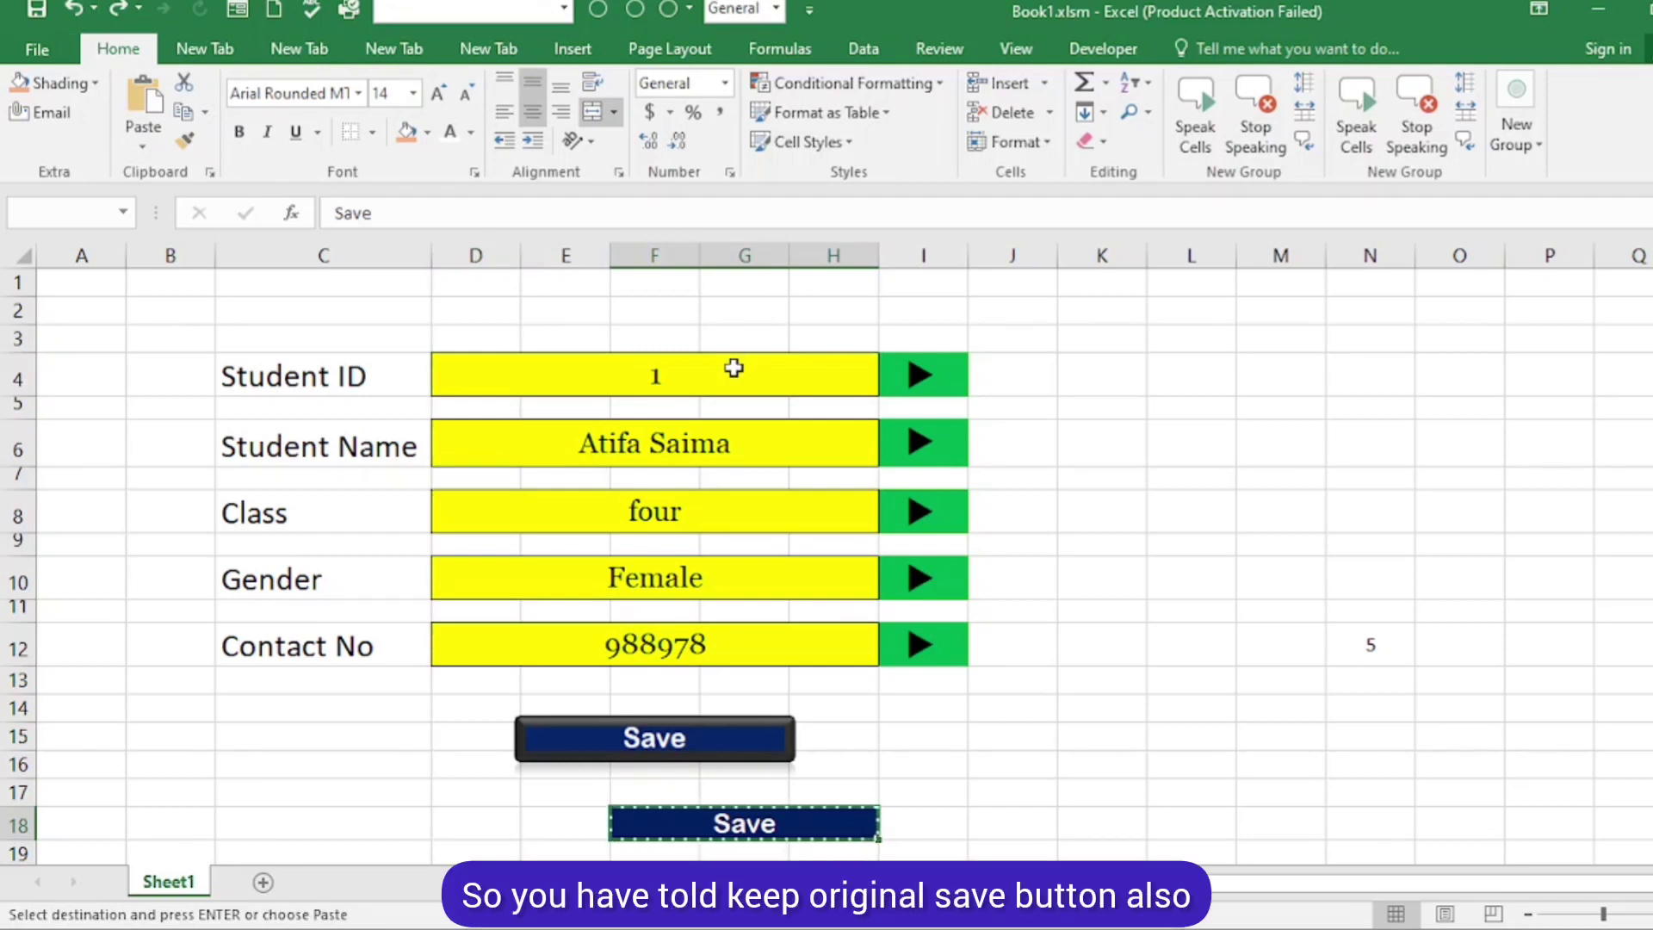
left_click(733, 367)
key("Delete")
key("Return")
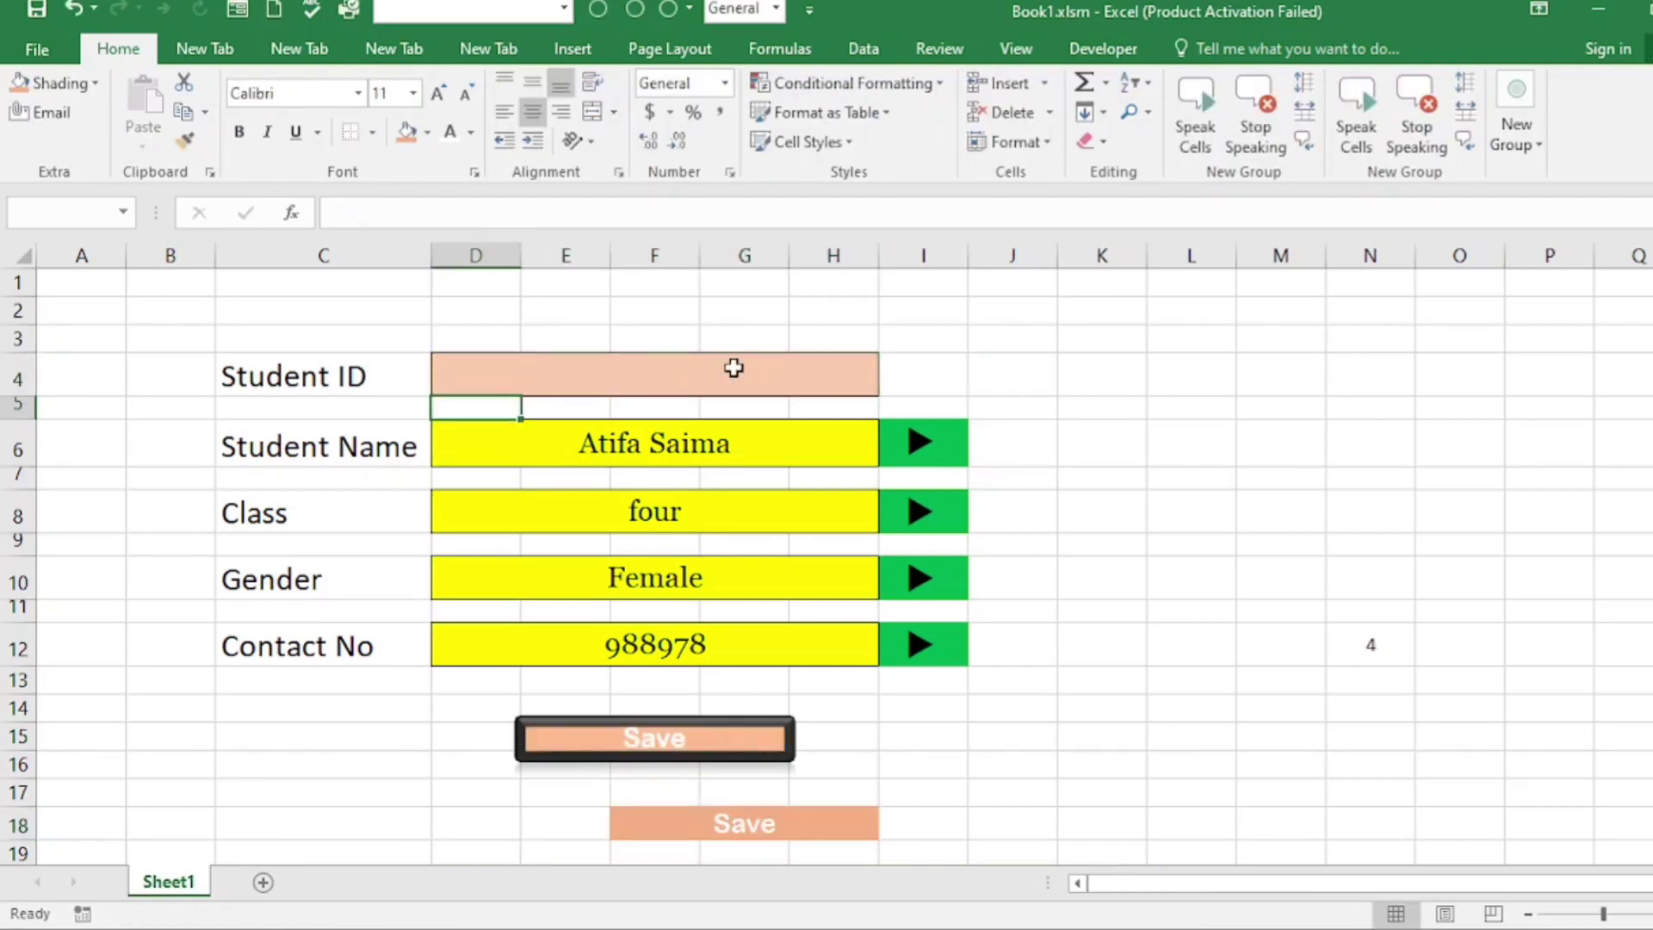
Set Student ID back to 1 from the D4 dropdown.
left_click(734, 368)
left_click(891, 384)
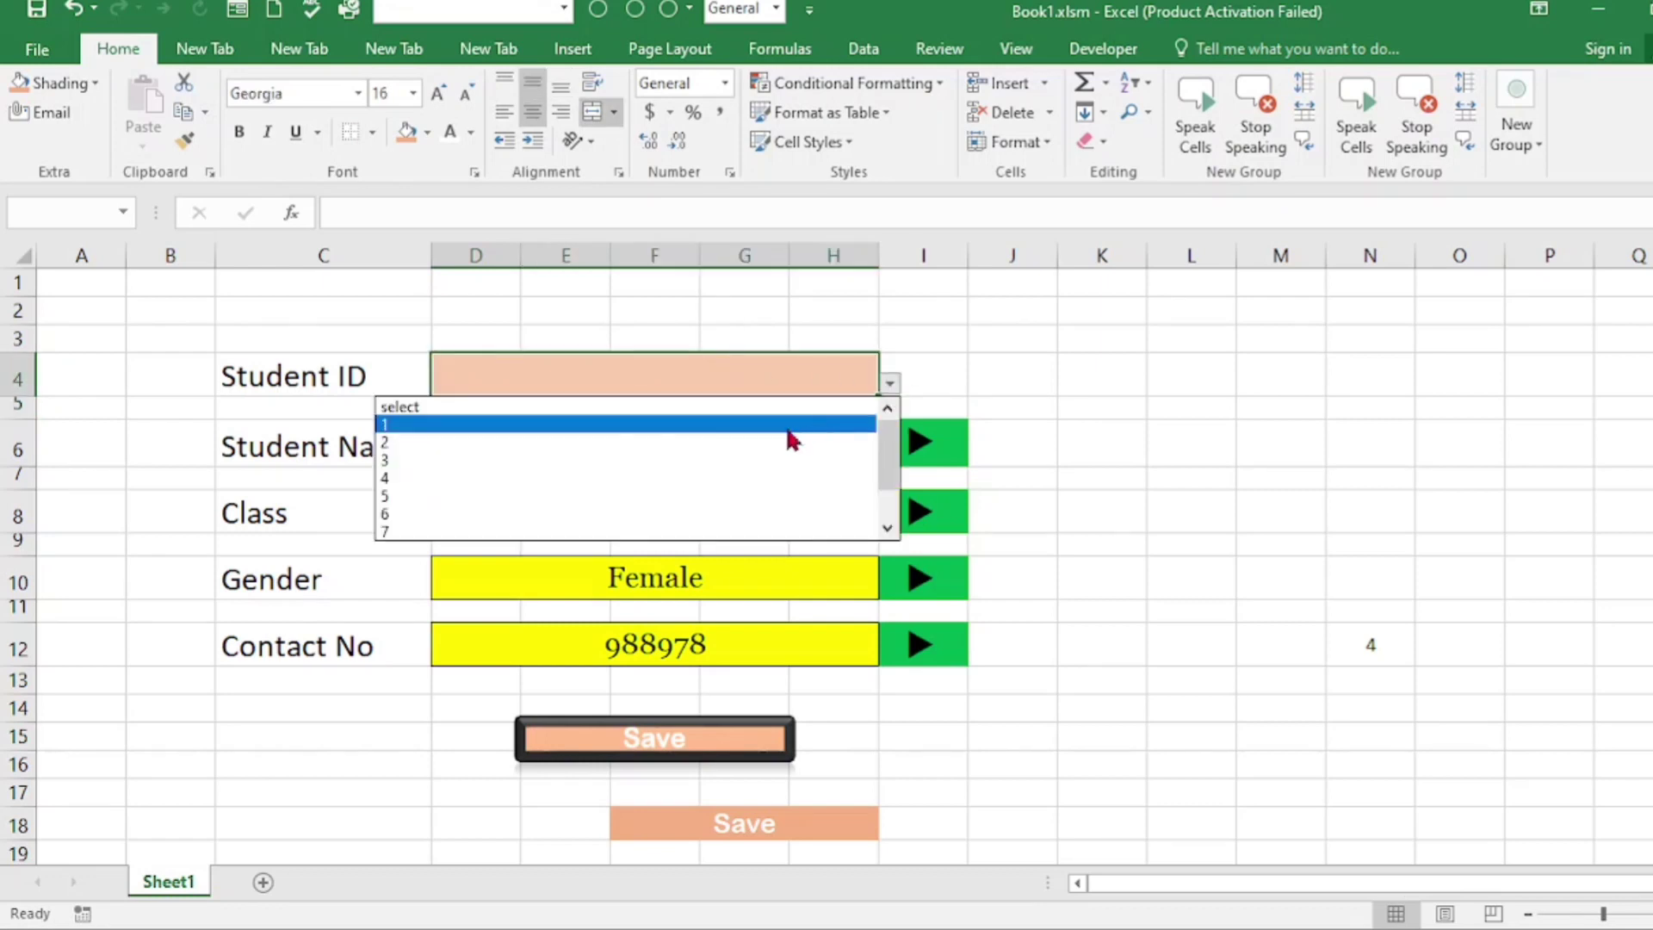
left_click(788, 429)
Make row 17 very tall so the original Save cell in row 18 is hidden.
left_click(745, 823)
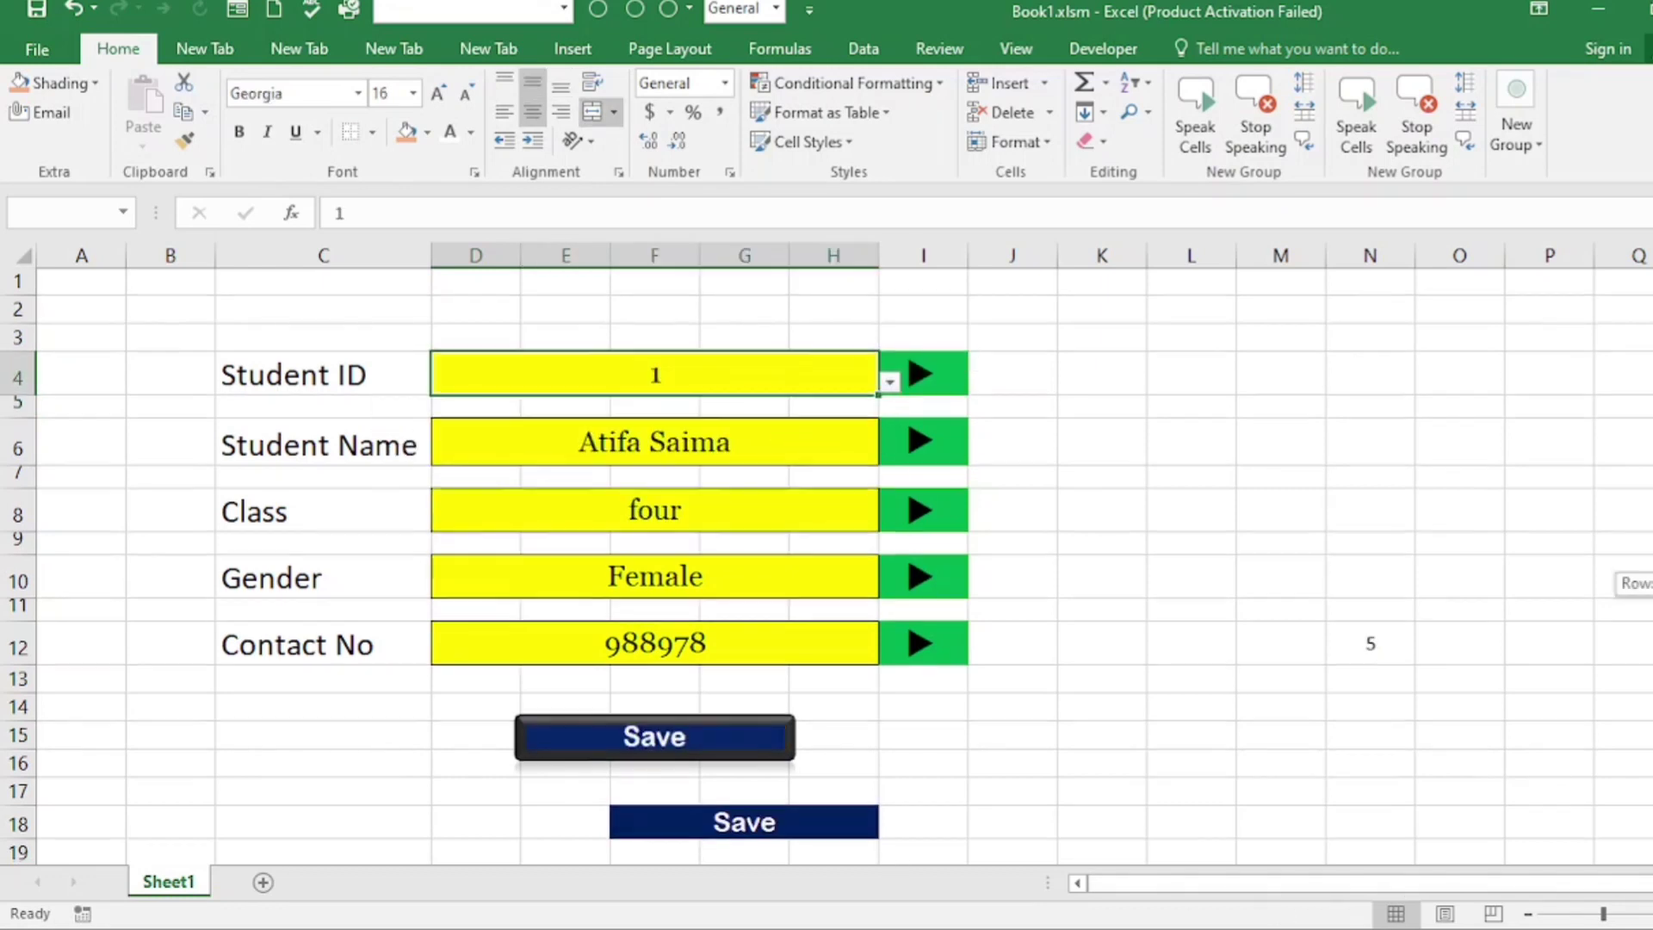
scroll(827, 559, "down", 1)
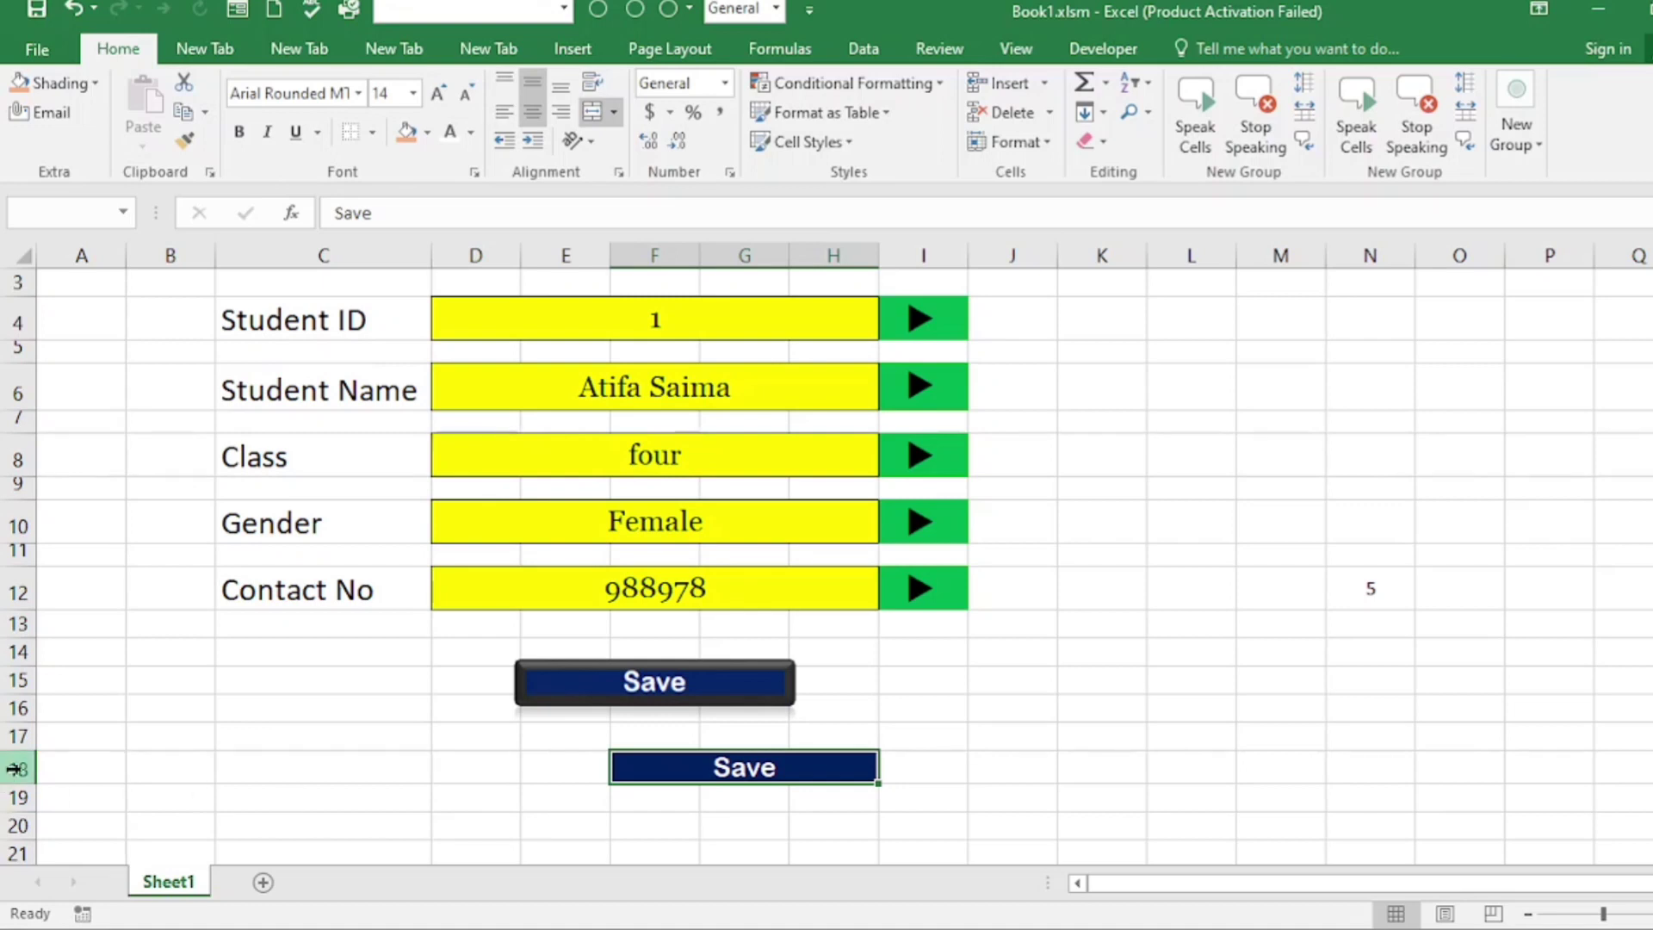
left_click_drag(24, 748, 23, 863)
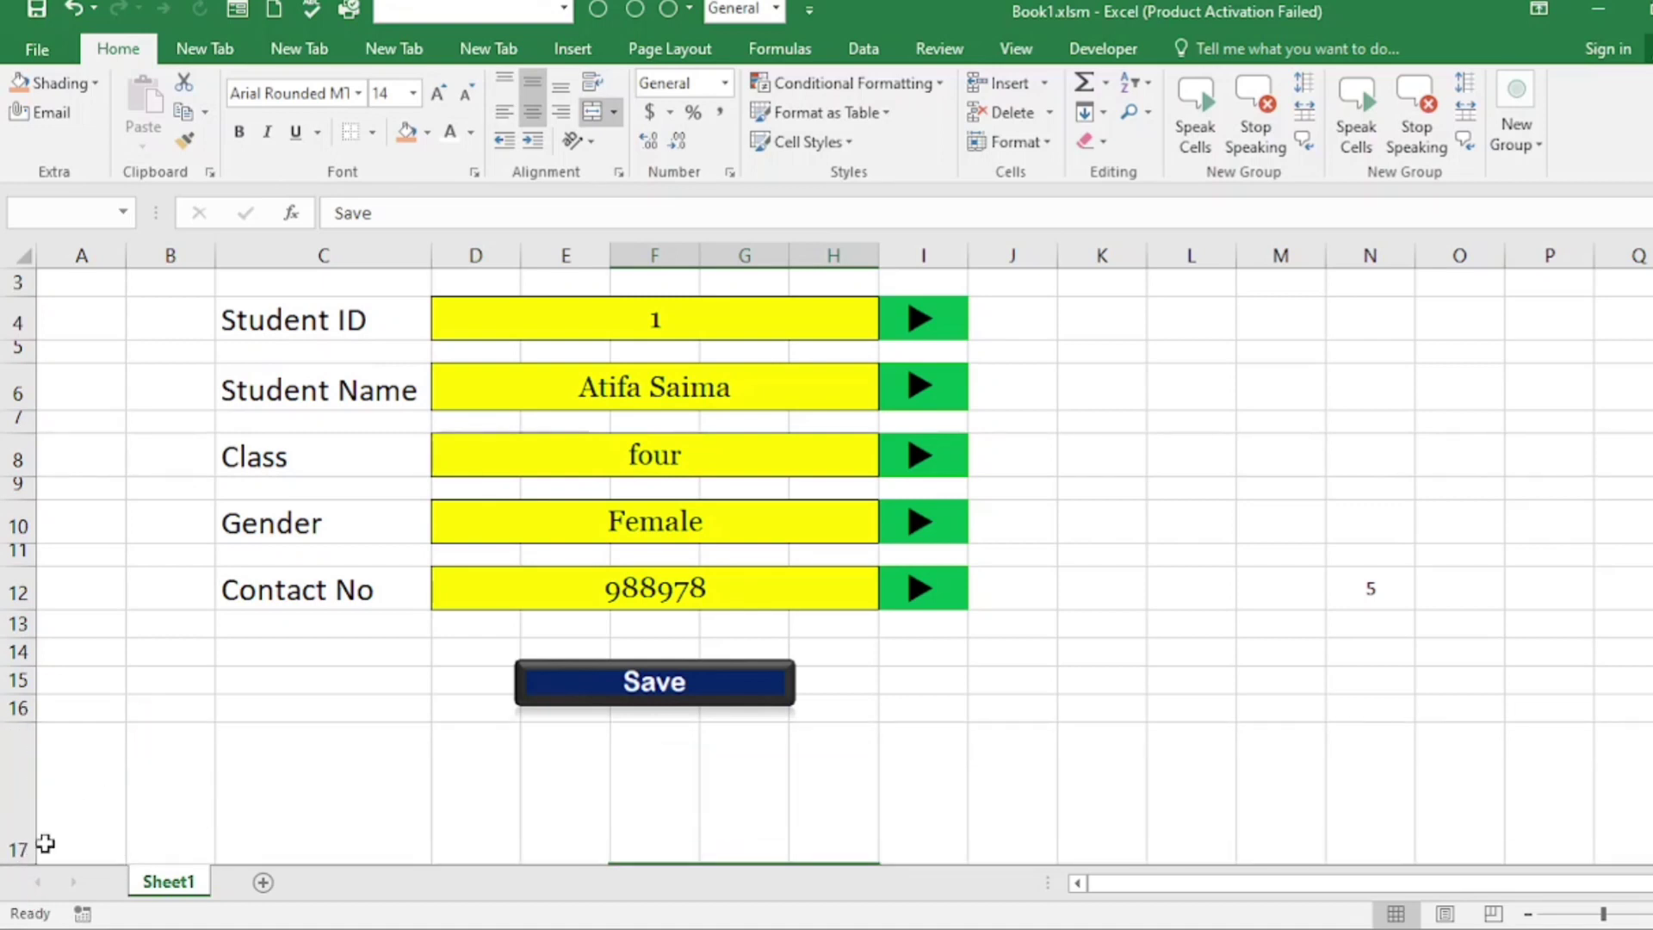
scroll(827, 560, "up", 1)
scroll(826, 560, "up", 1)
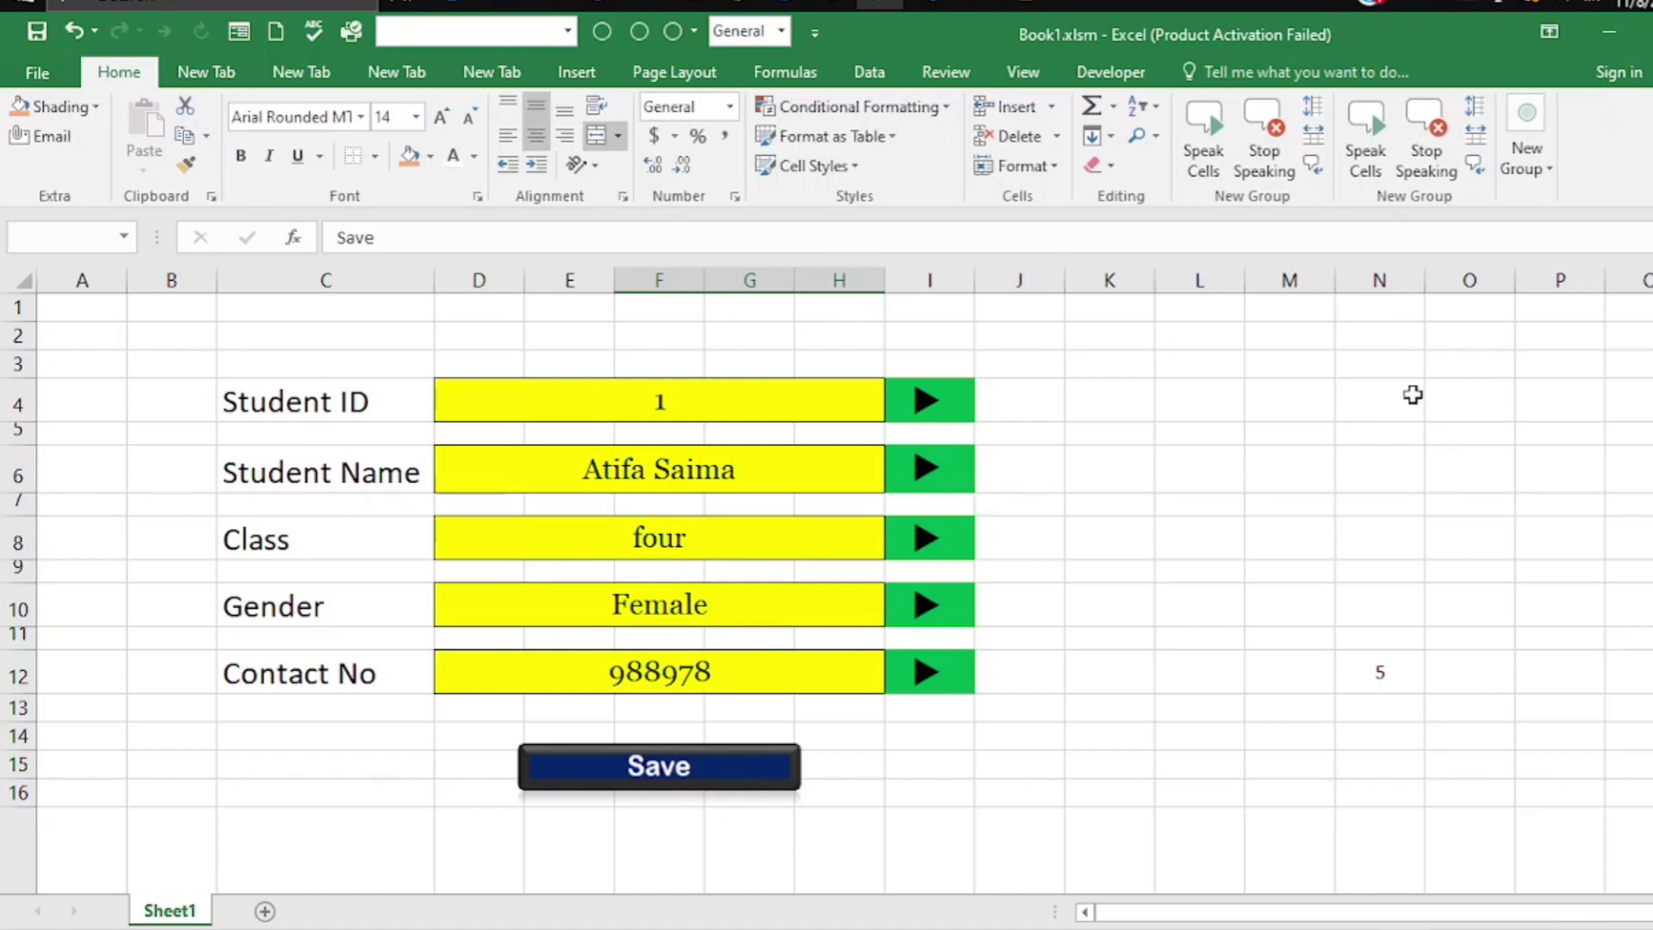
Give the field counter cell N12 a light fill colour.
left_click(1414, 395)
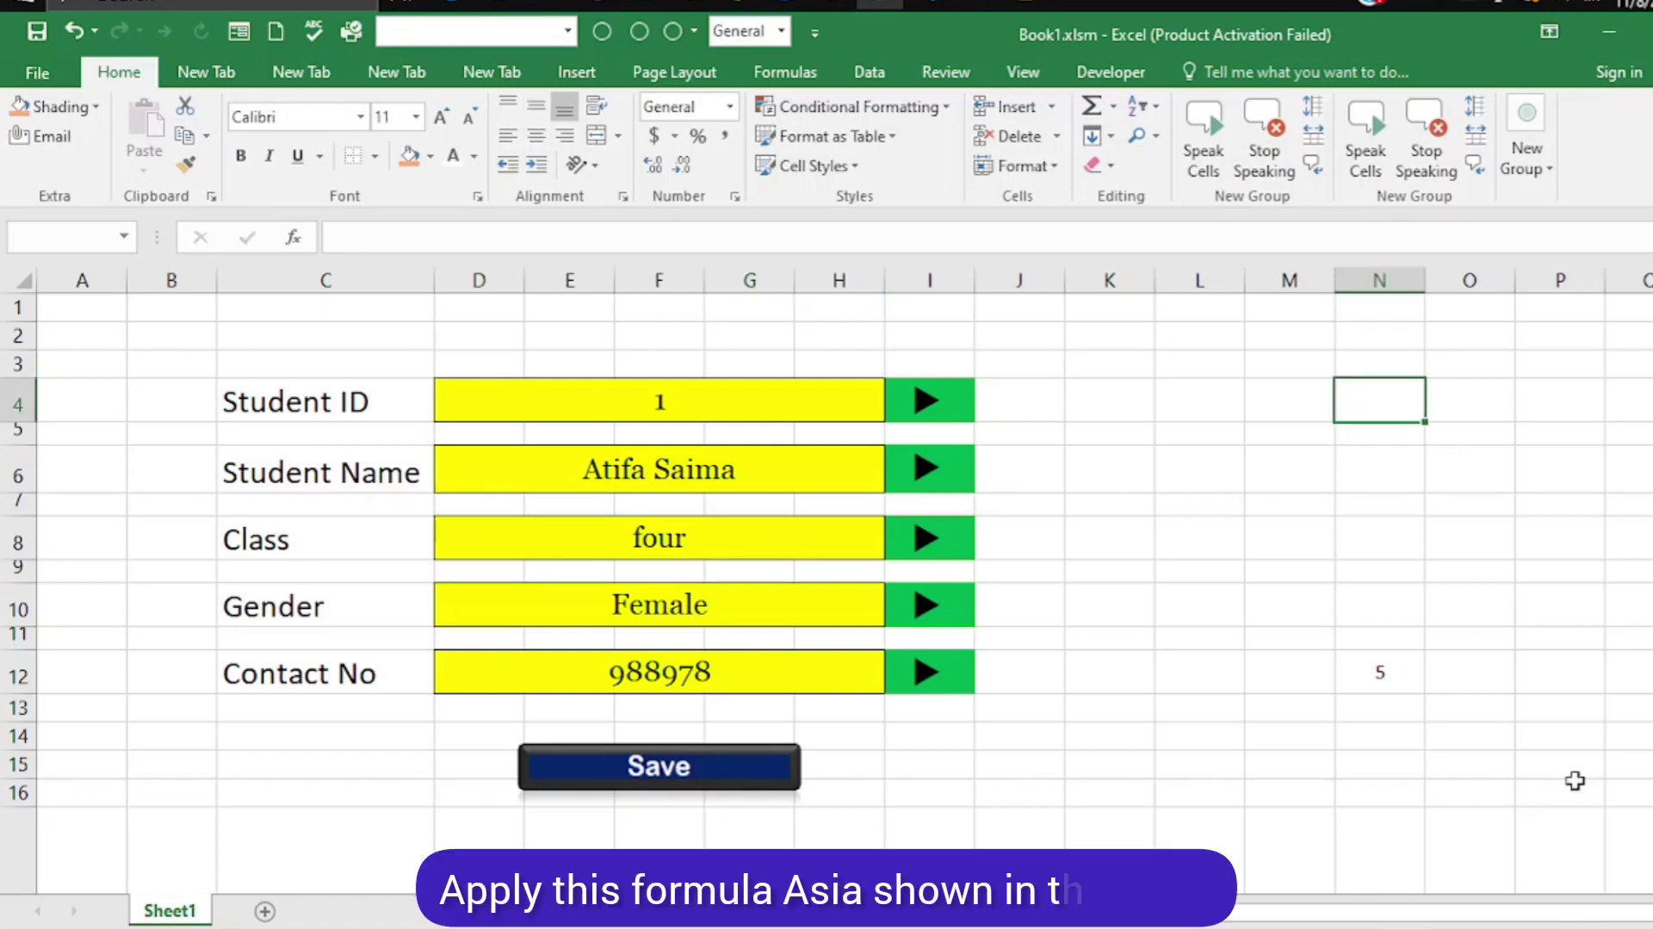
left_click(1382, 673)
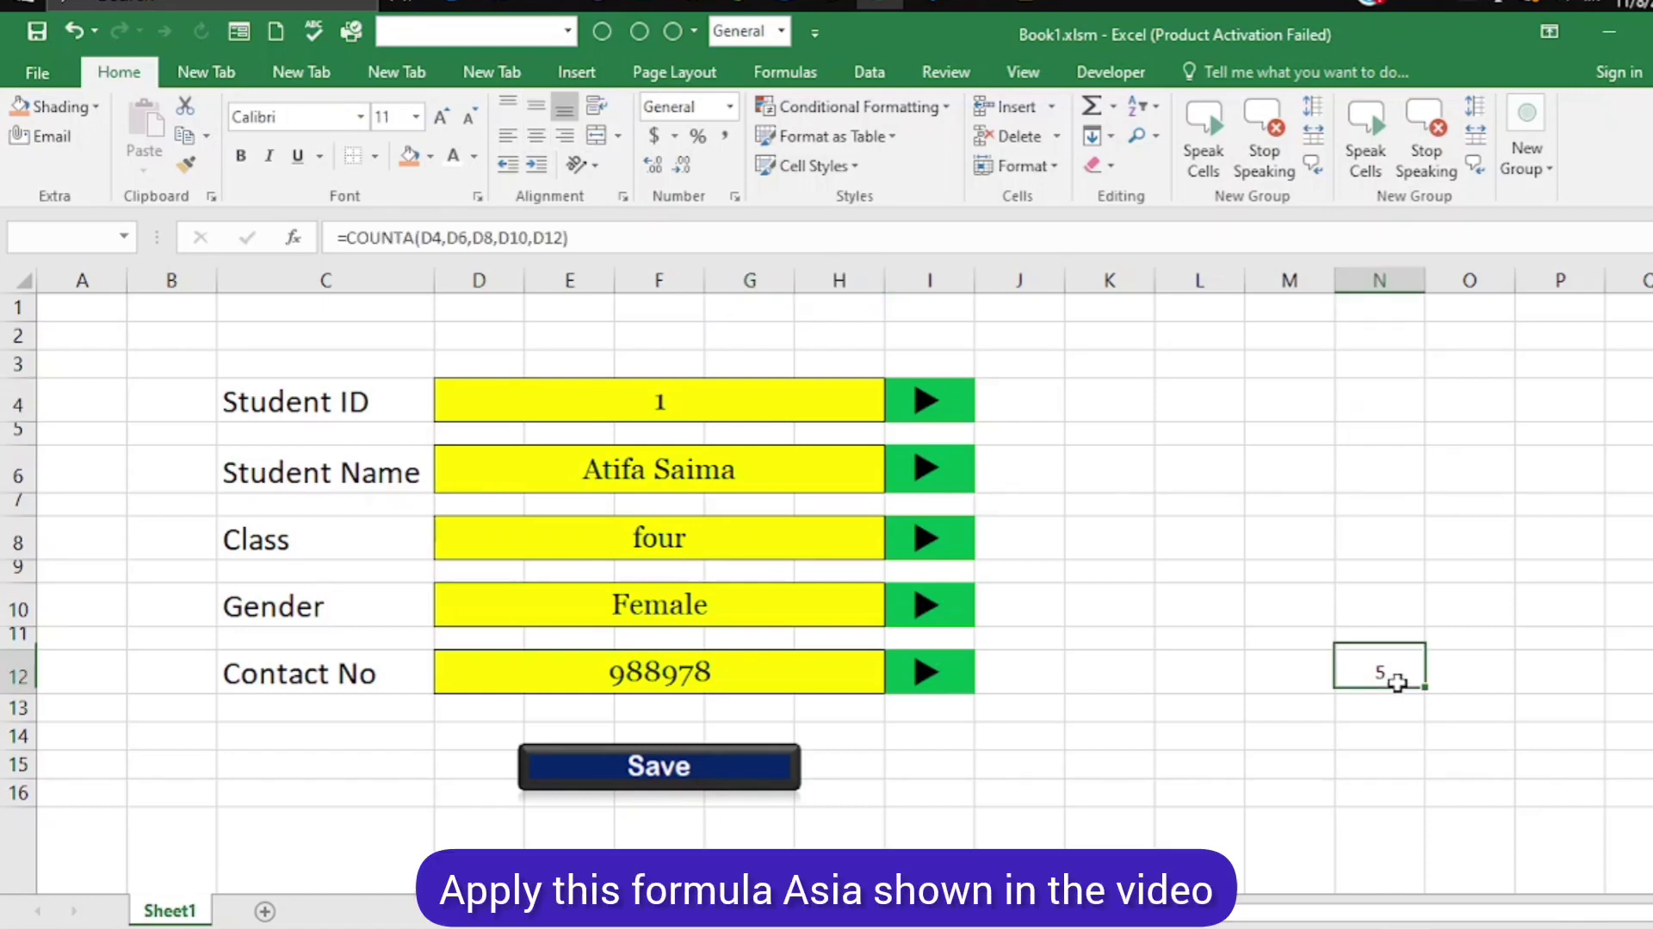
left_click(430, 157)
left_click(546, 356)
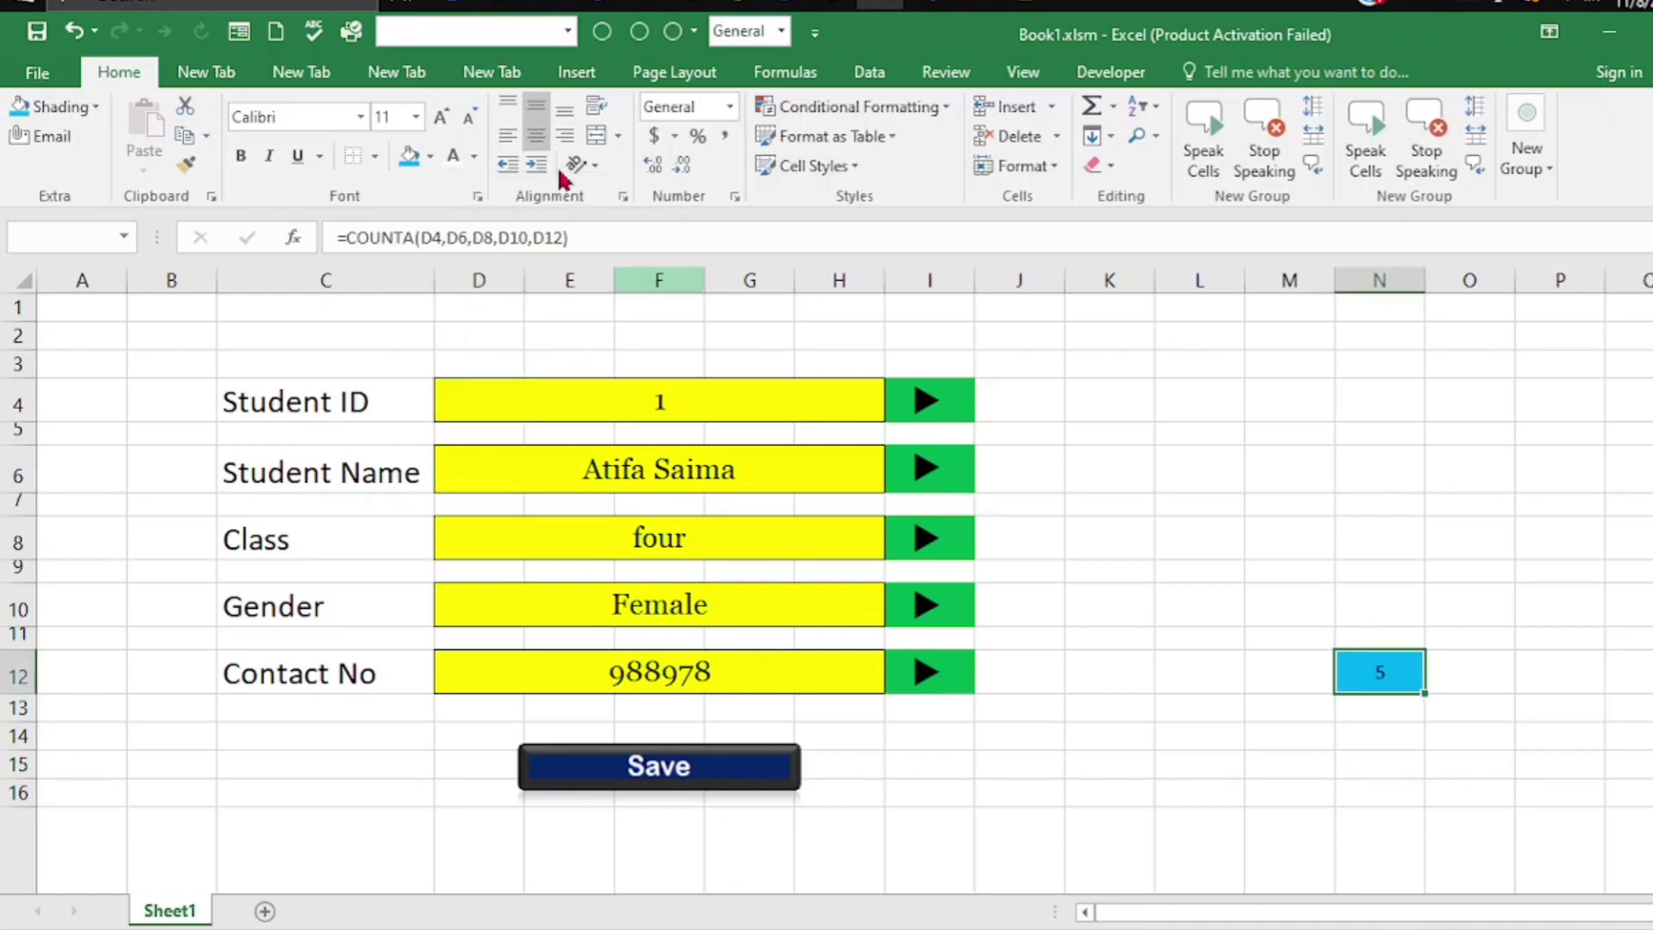
Link N4:N8 to the form entries with formulas =D4, =D6, =D8, =D10 and =D12.
left_click(1387, 396)
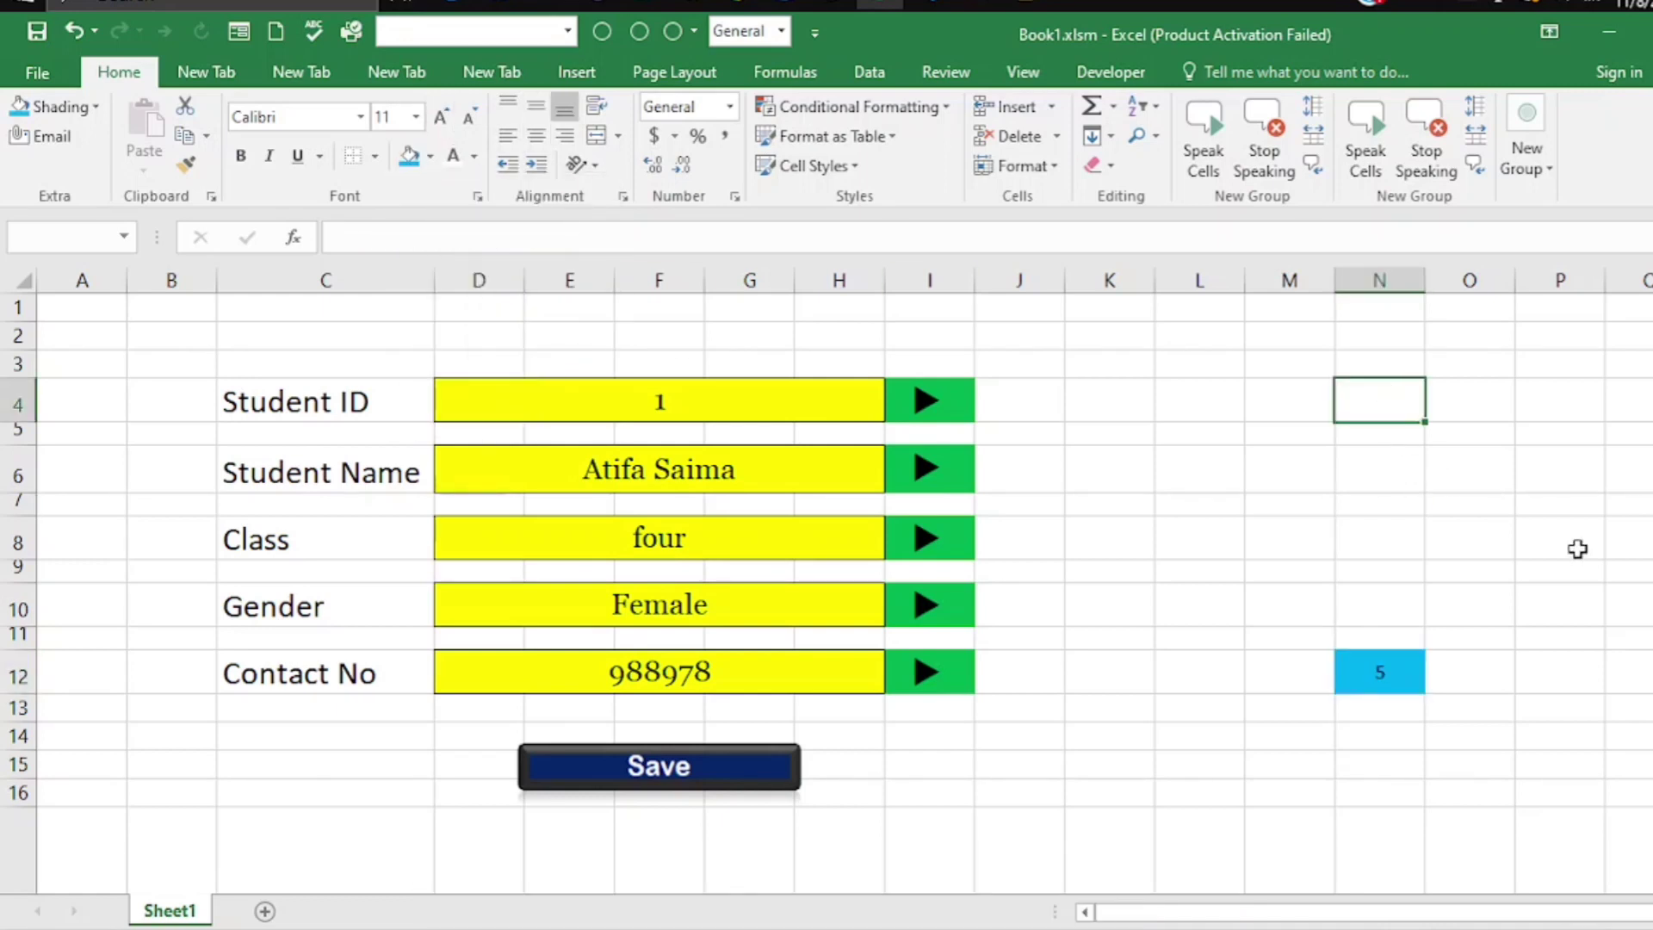
type("=")
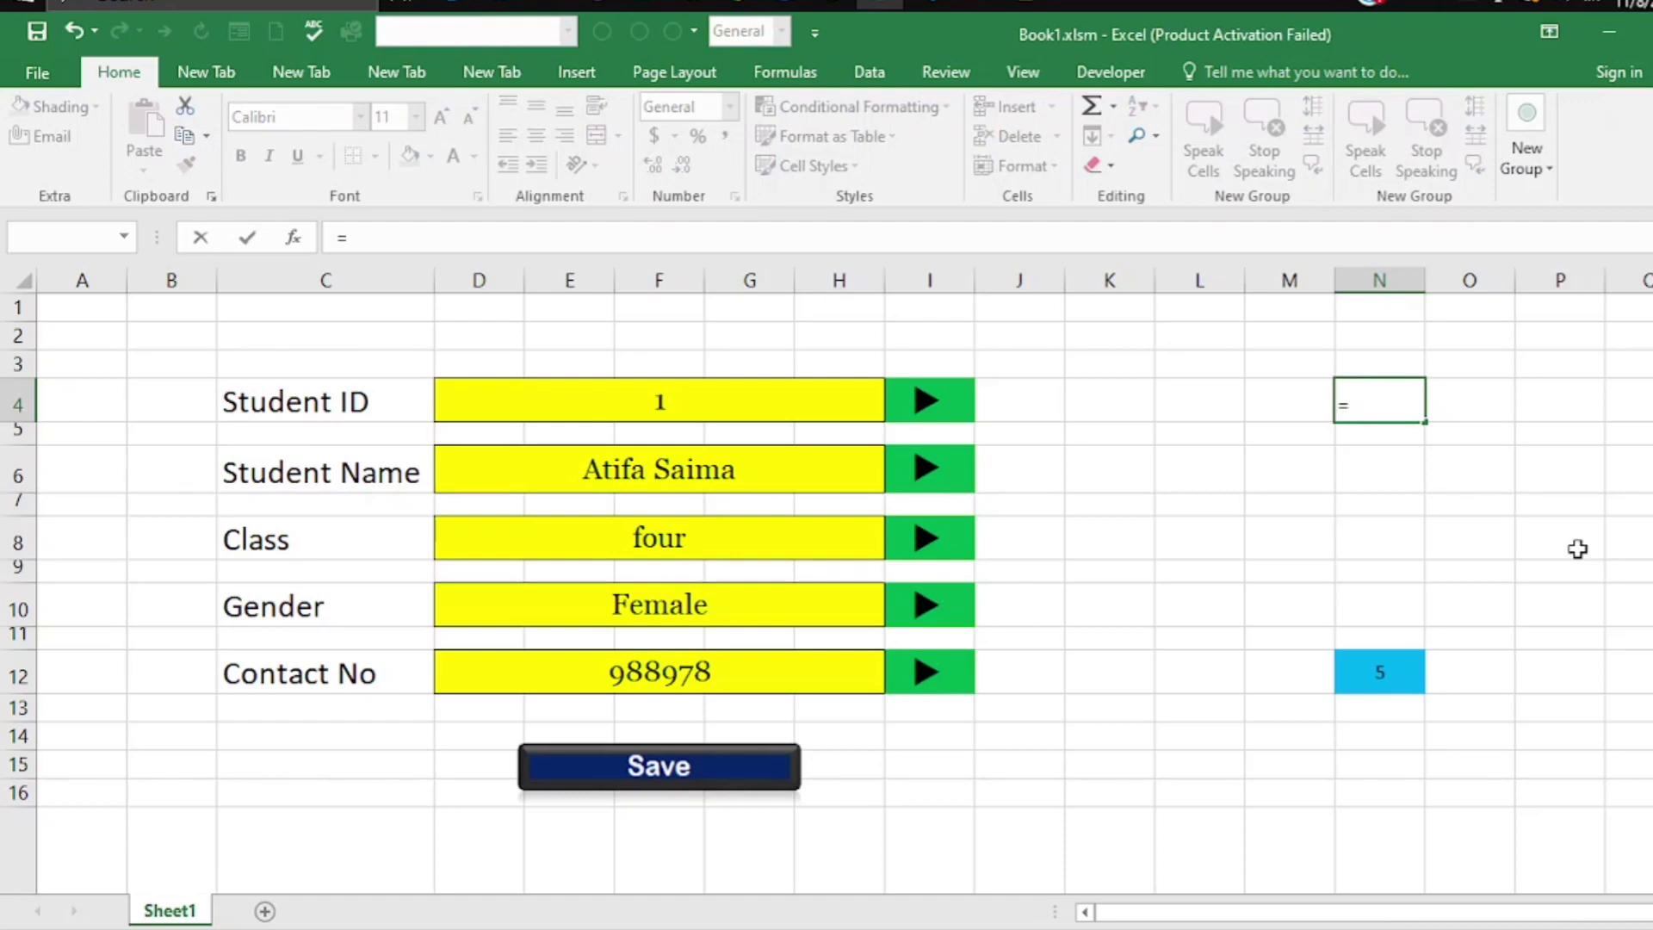
left_click(782, 397)
key("Return")
type("=")
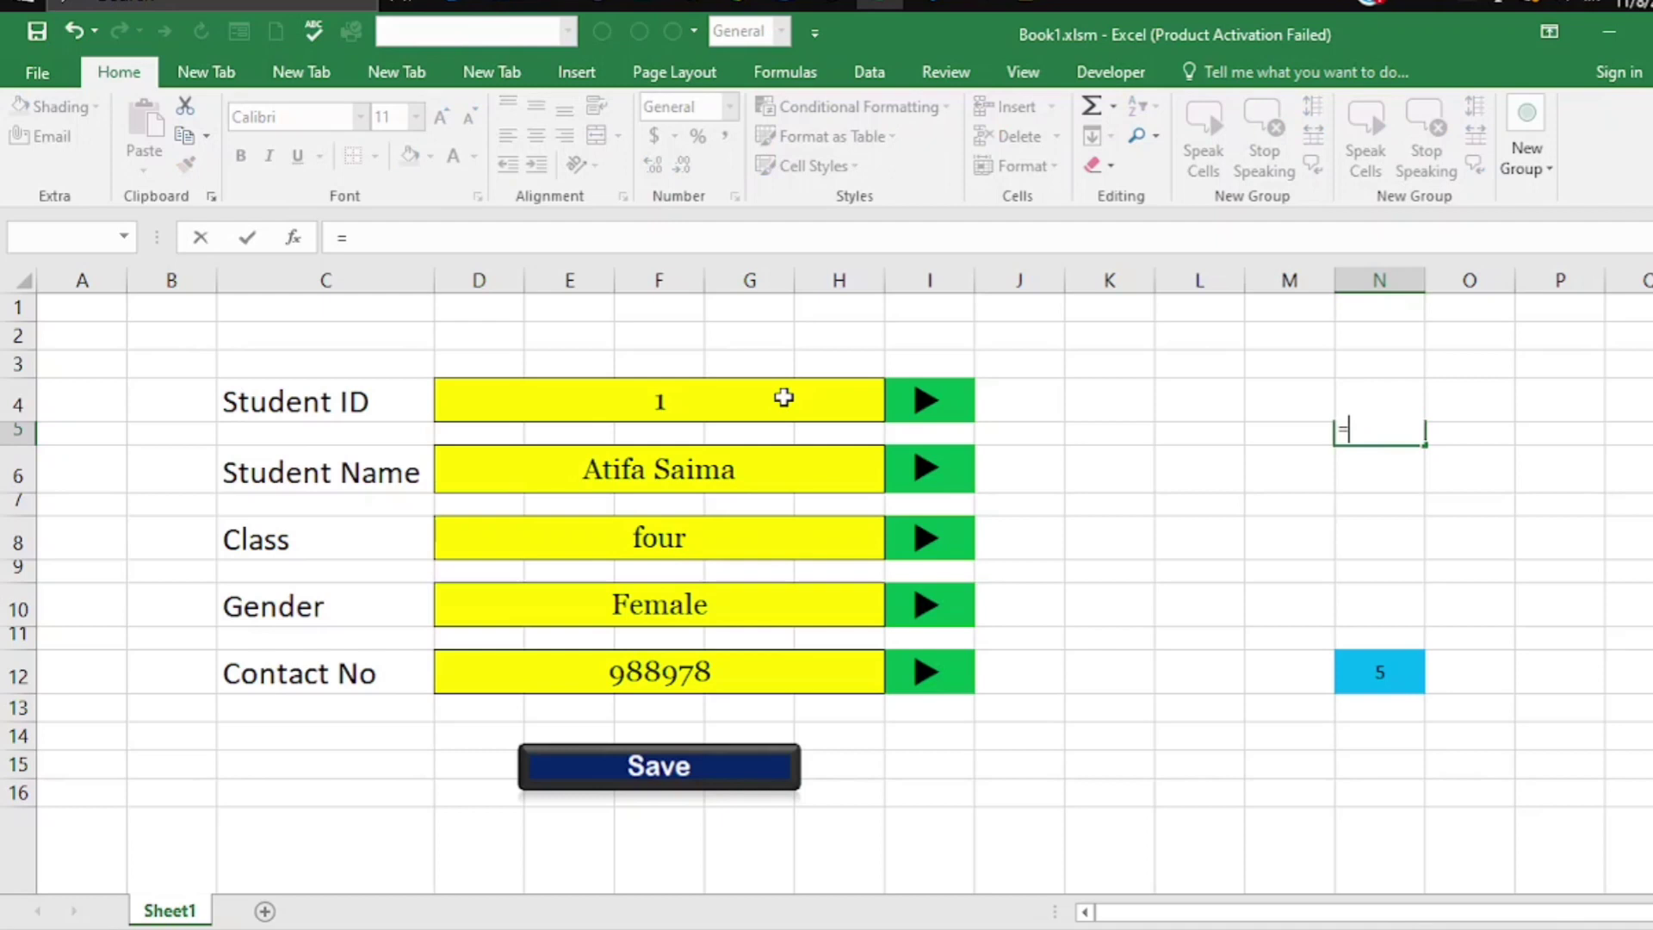
left_click(786, 480)
key("Return")
type("=")
left_click(781, 536)
key("Return")
type("=")
left_click(775, 605)
key("Return")
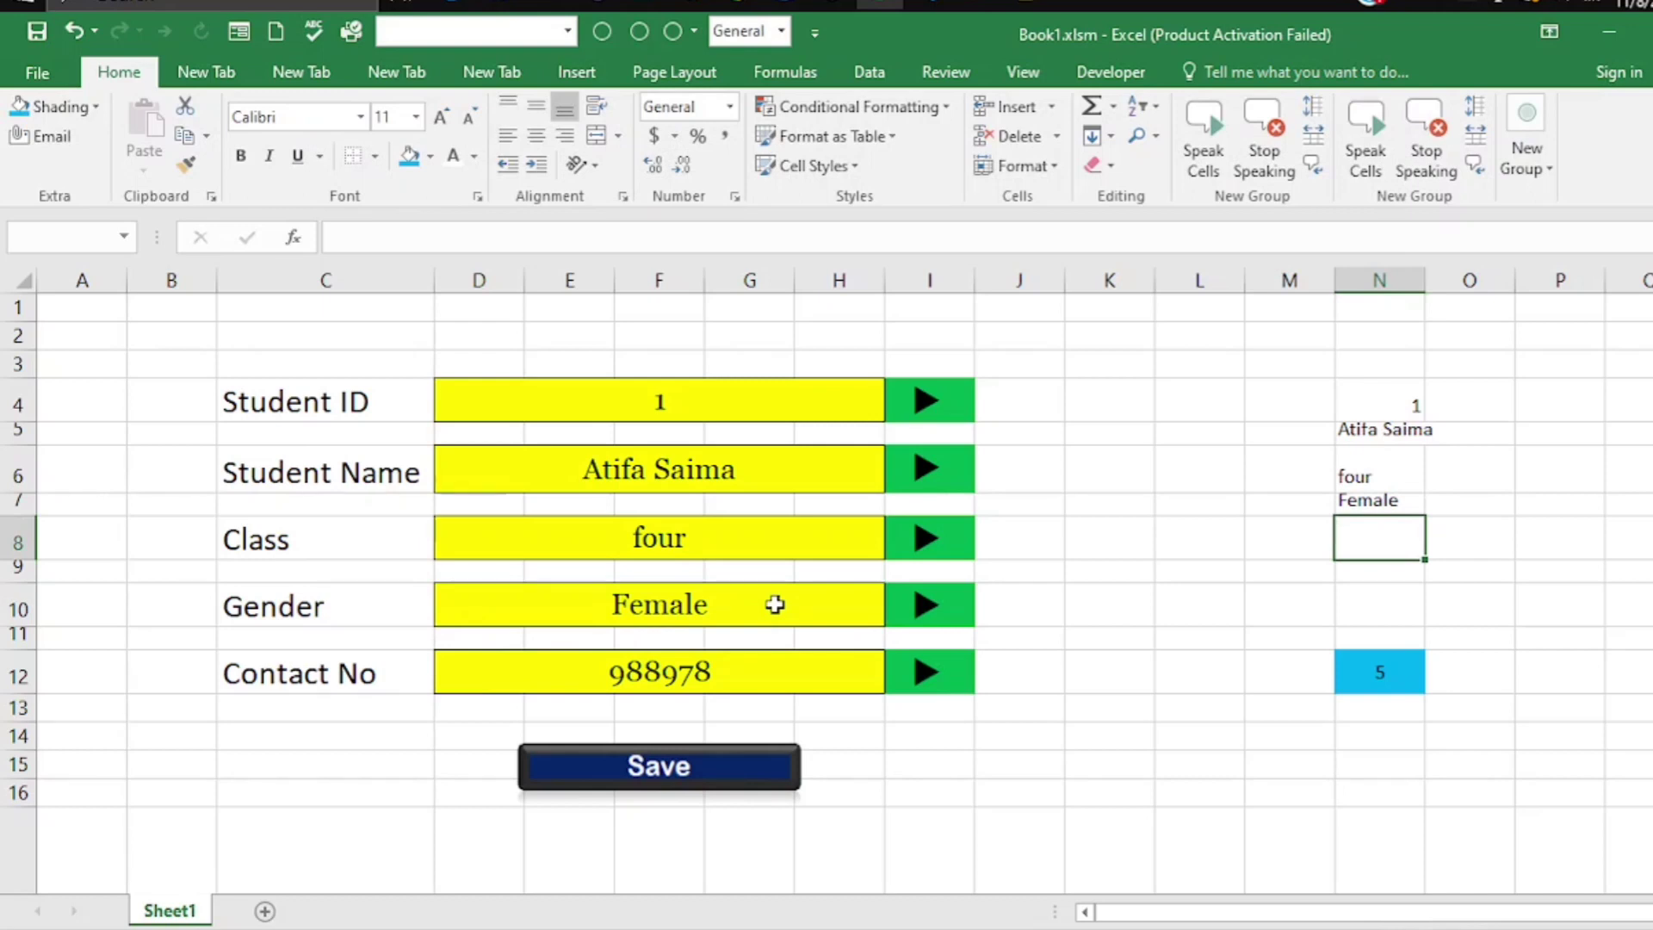
type("=")
left_click(763, 672)
key("Return")
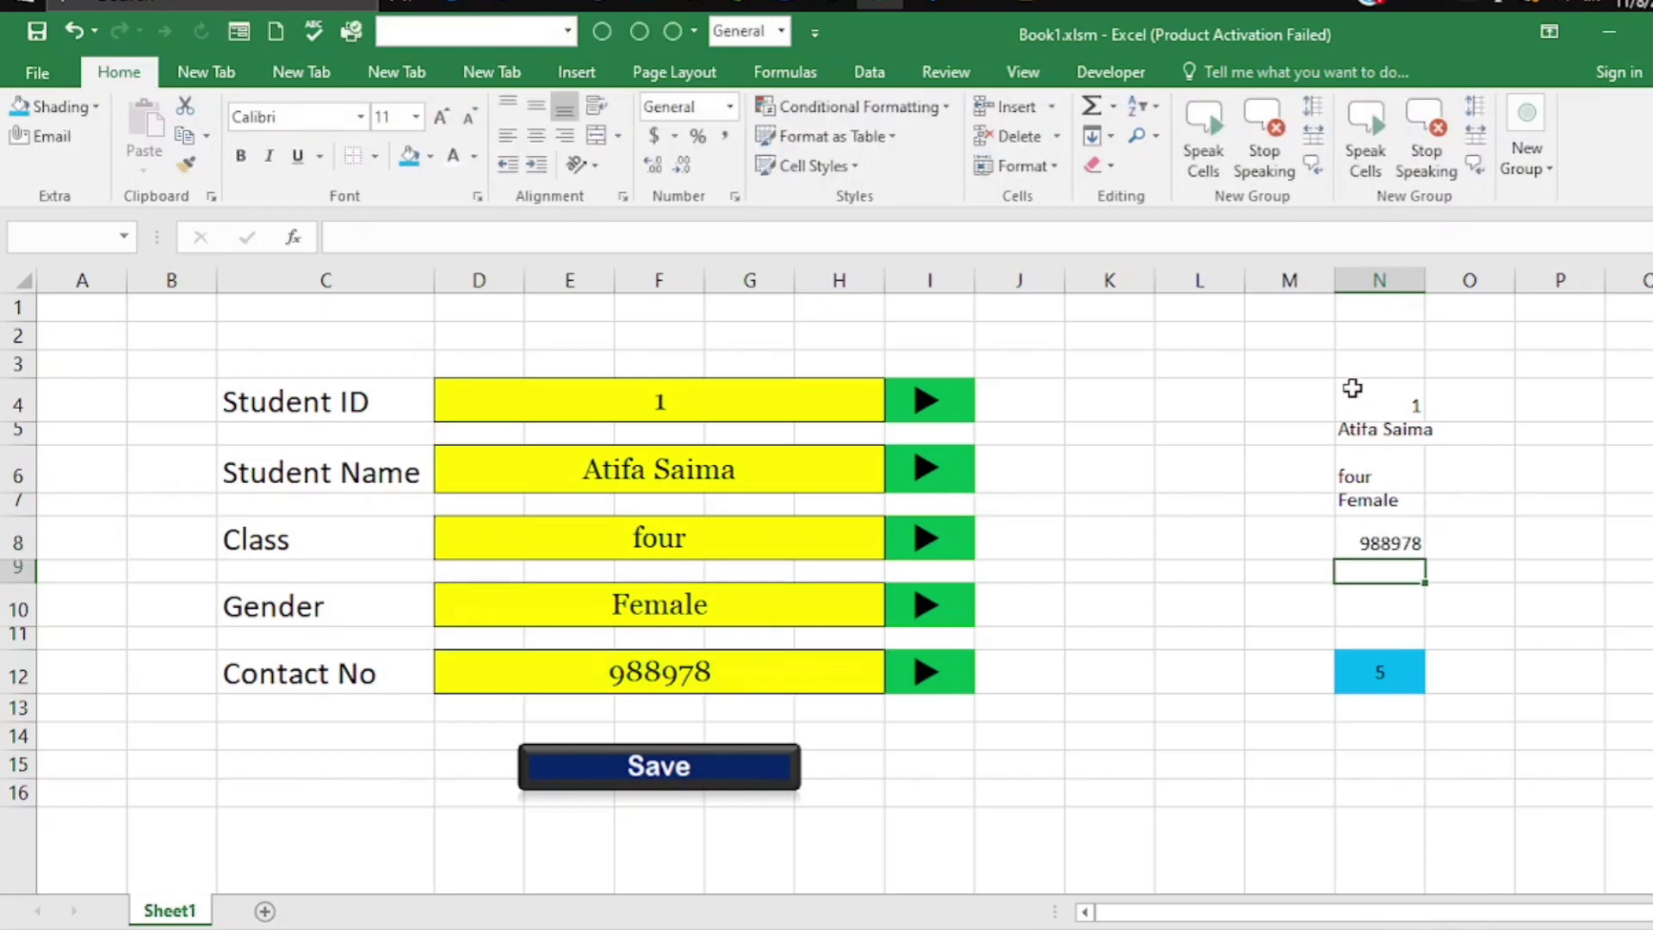
left_click_drag(1355, 387, 1413, 540)
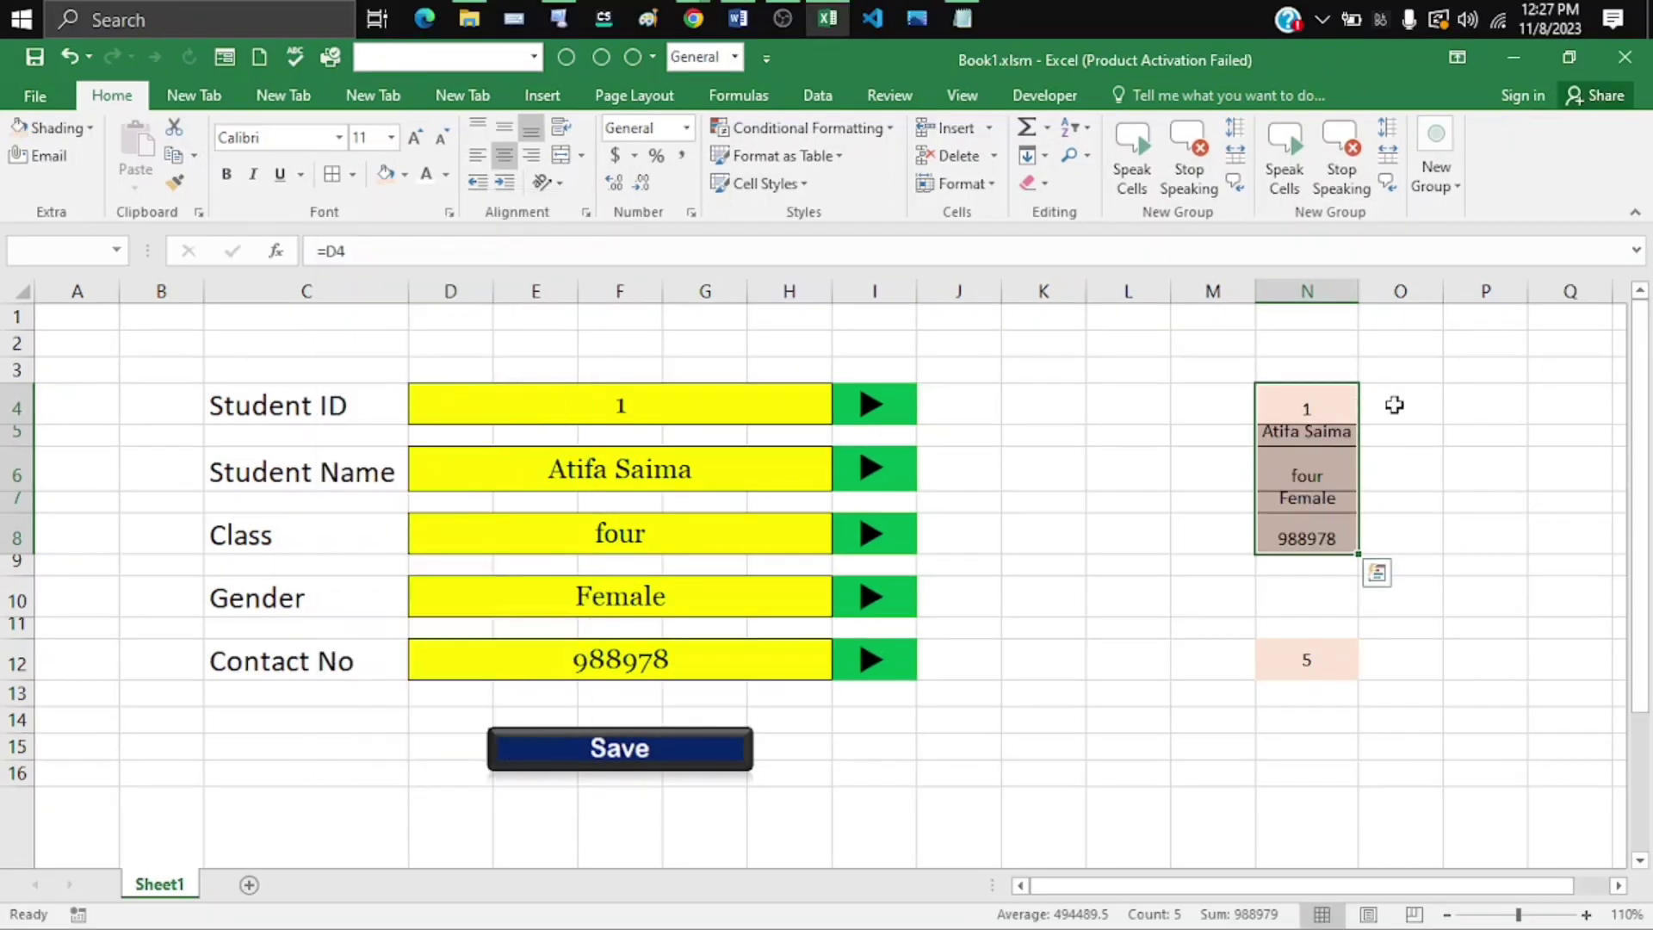
left_click(1394, 405)
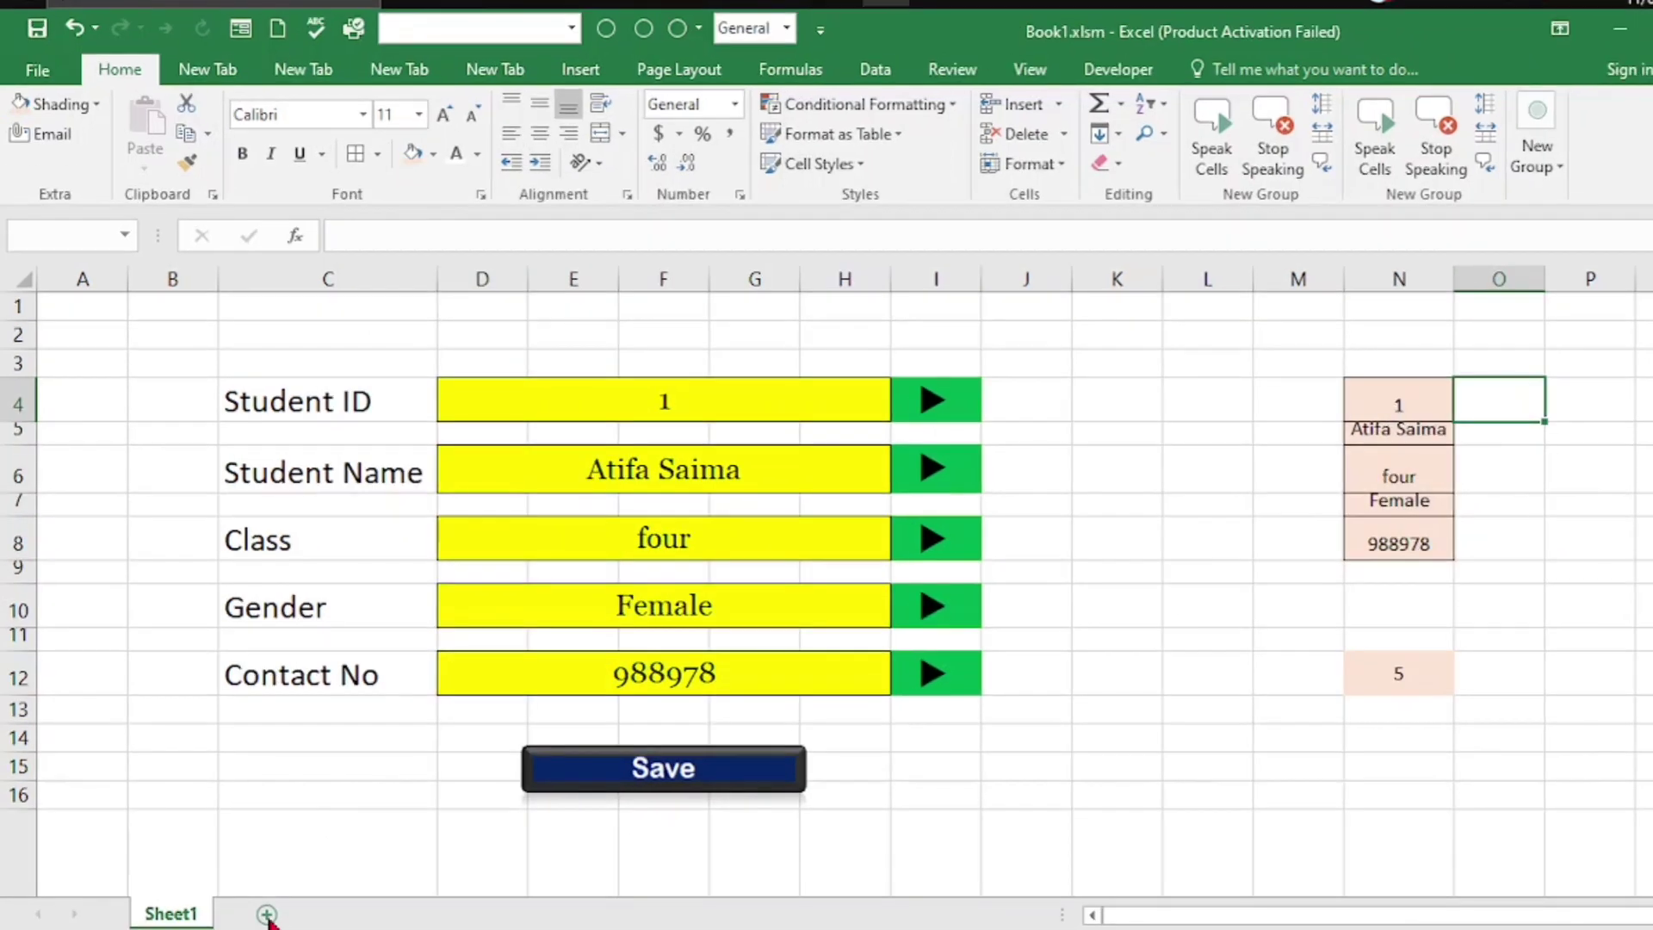
Add two new sheets and rename the first one data.
left_click(249, 886)
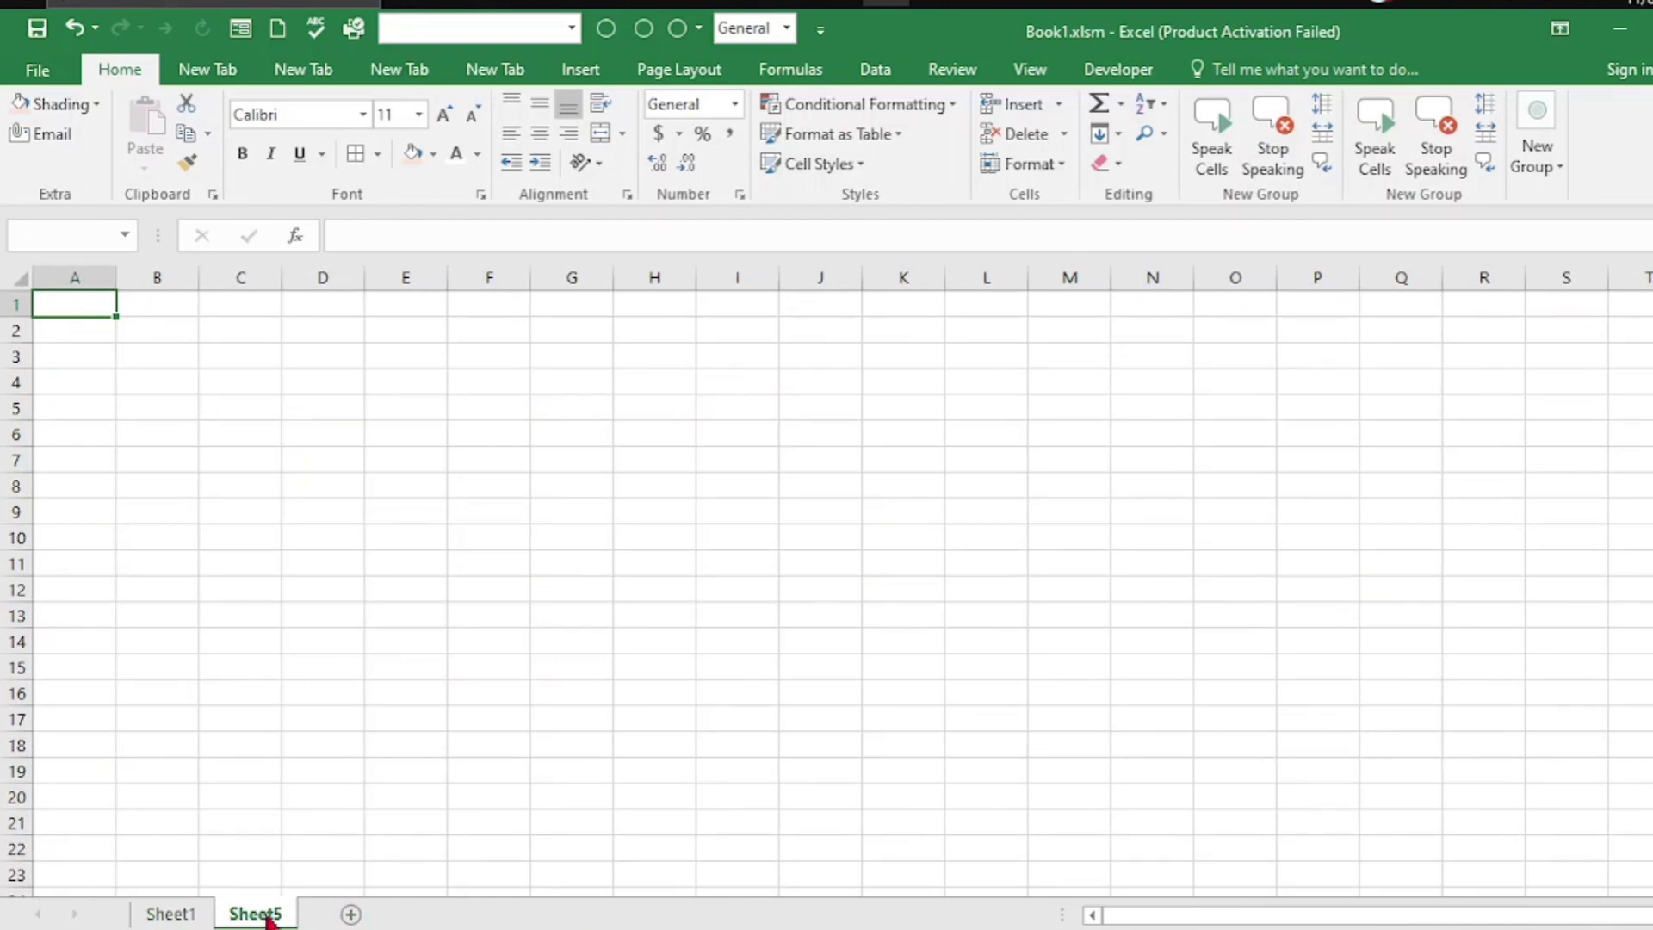
left_click(351, 914)
left_click(259, 915)
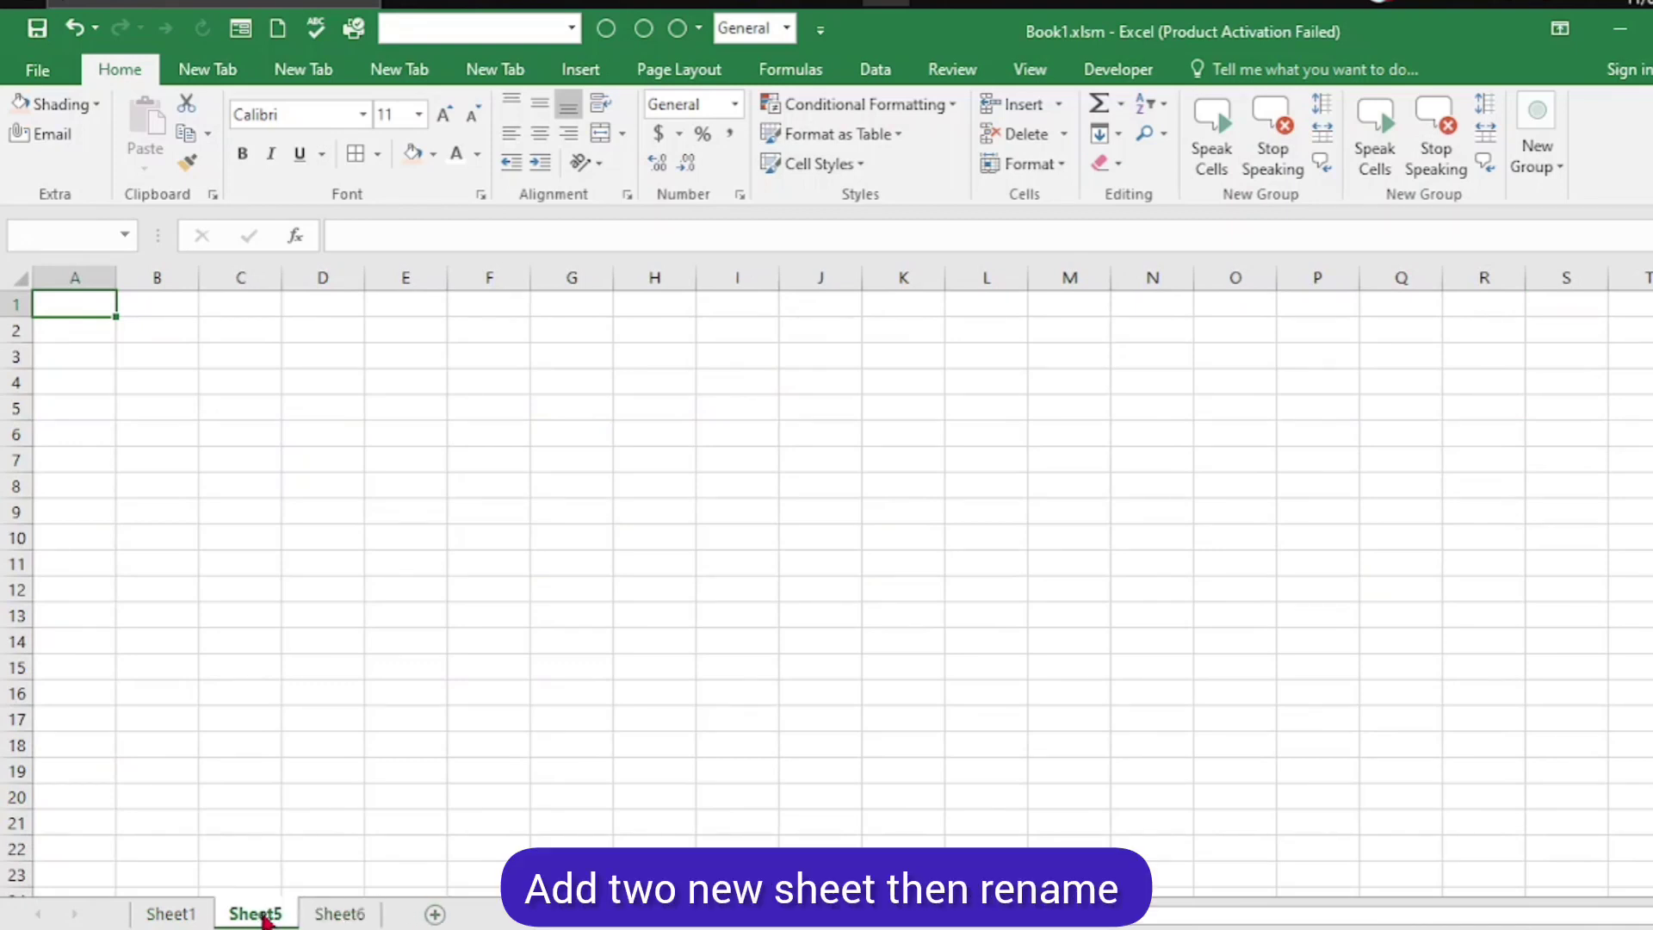
right_click(265, 918)
left_click(357, 667)
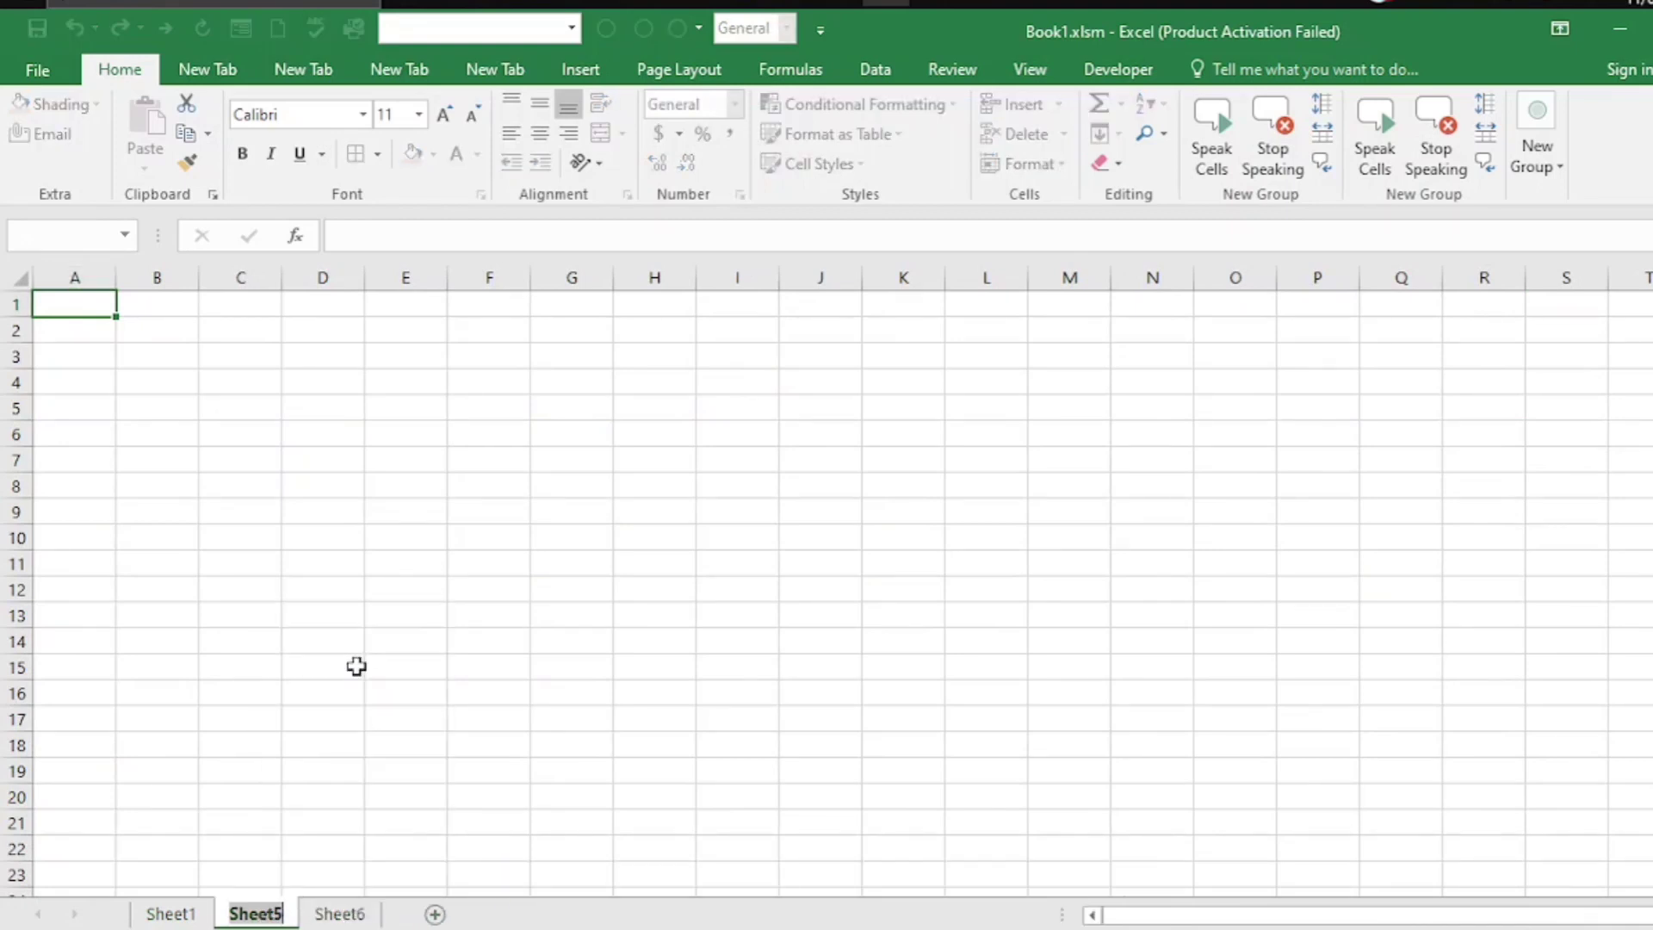
key("BackSpace")
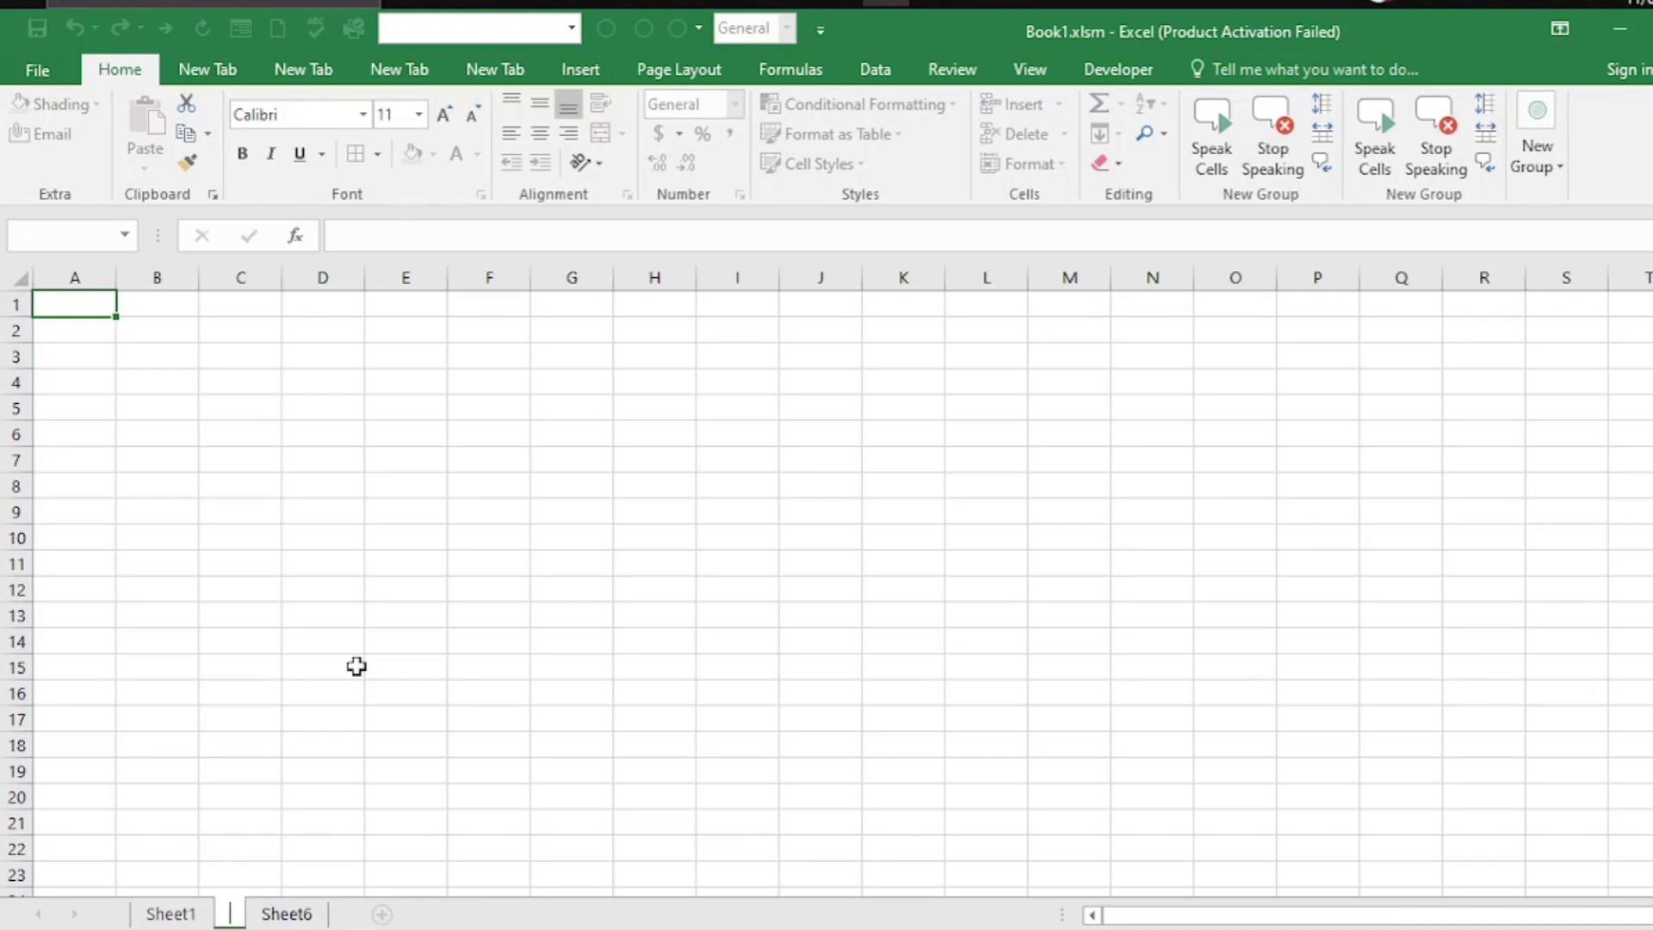
type("data")
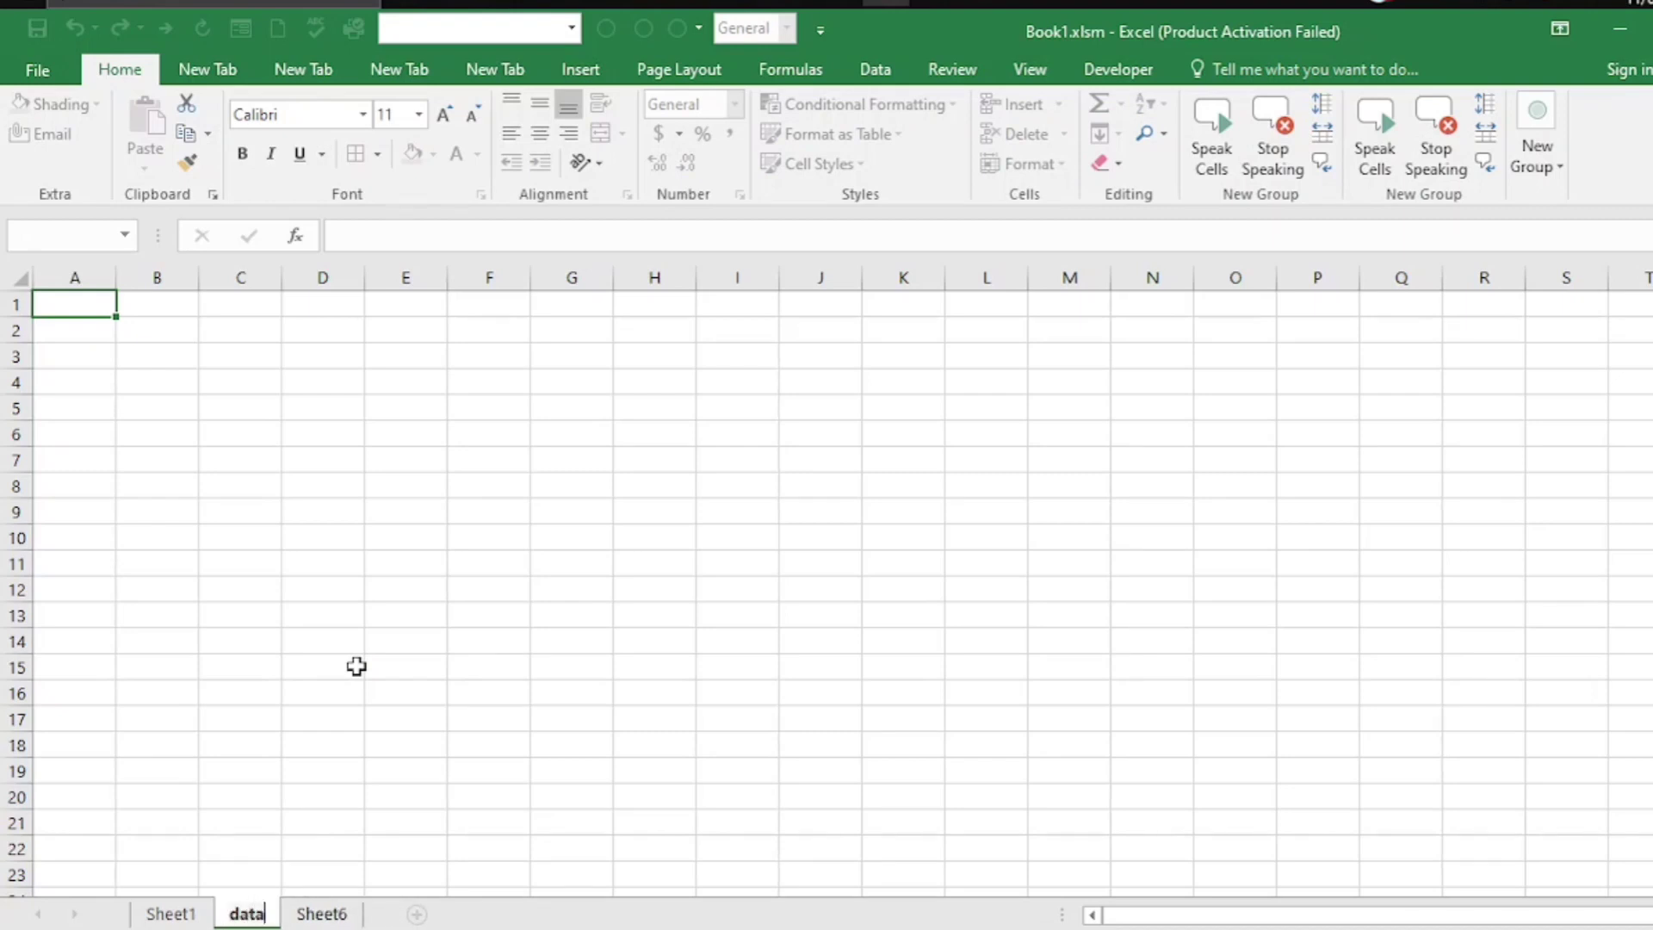
Rename the second new sheet to table.
right_click(321, 913)
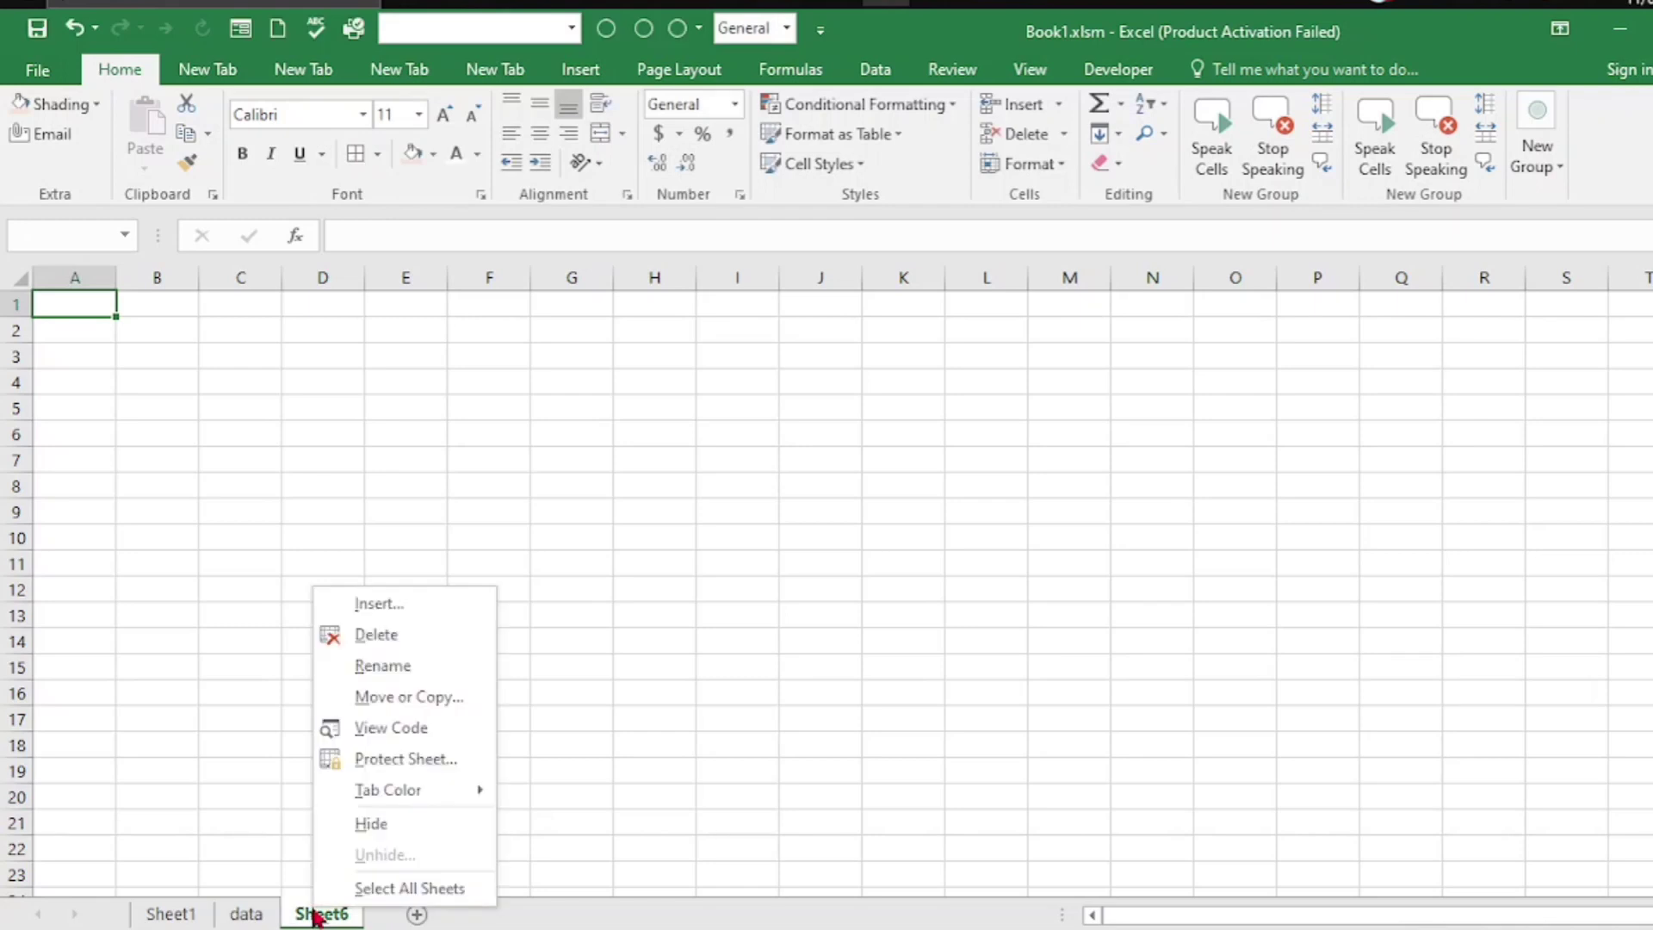
left_click(369, 665)
key("BackSpace")
type("table")
key("Return")
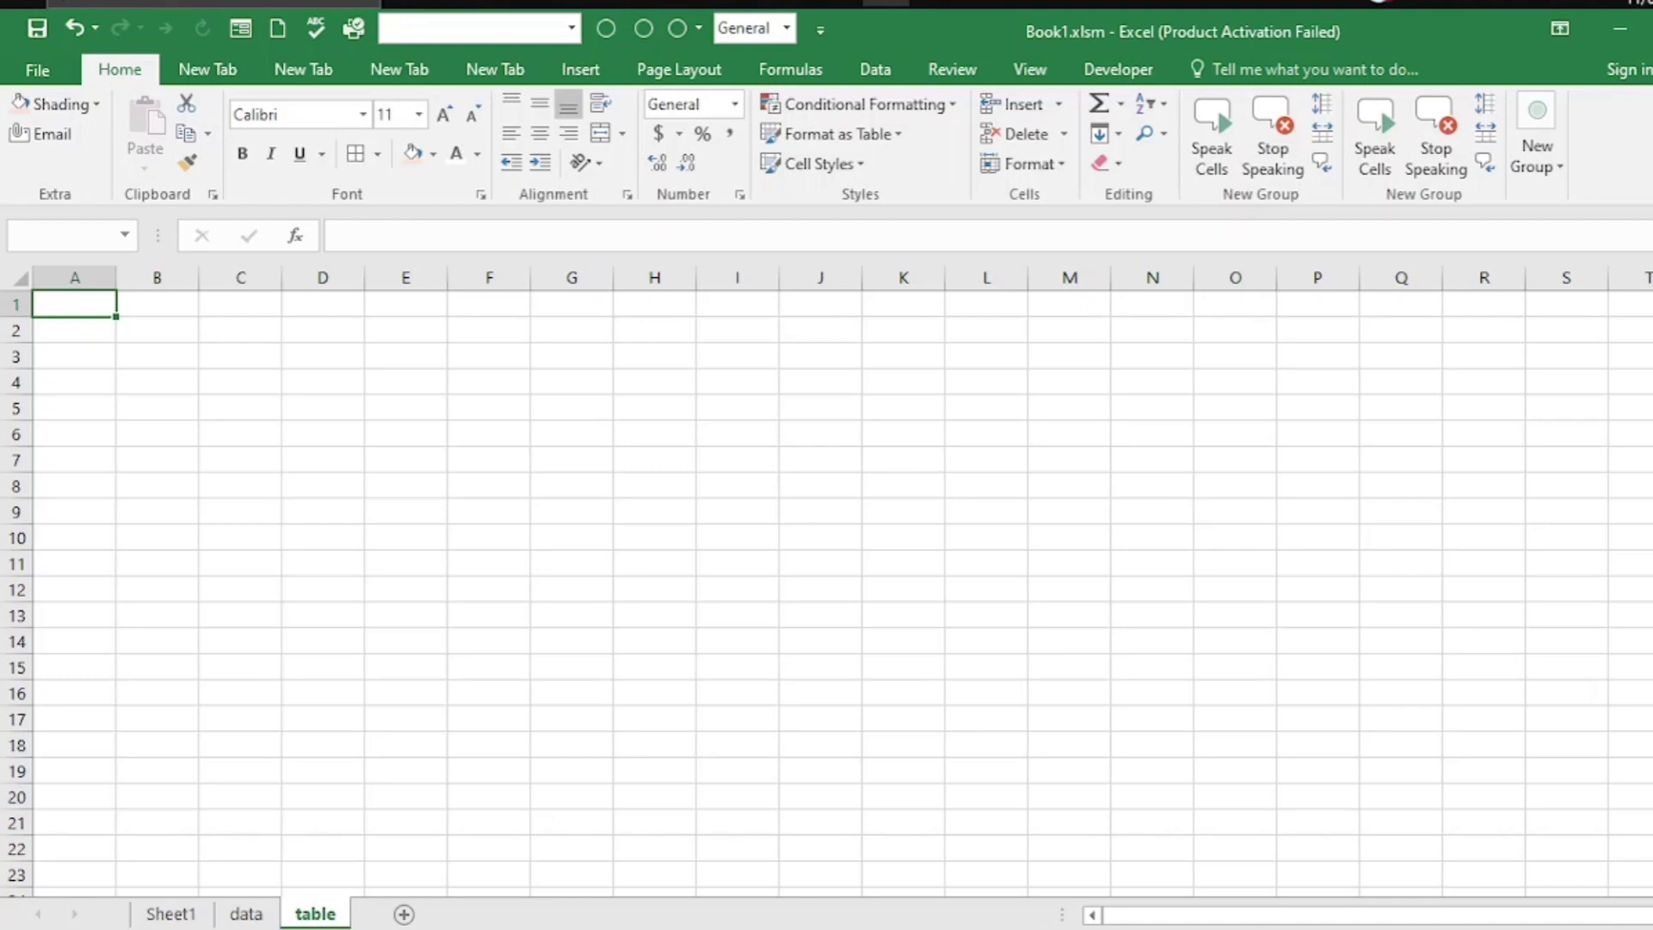
left_click(168, 914)
Rename Sheet1 to form.
right_click(168, 913)
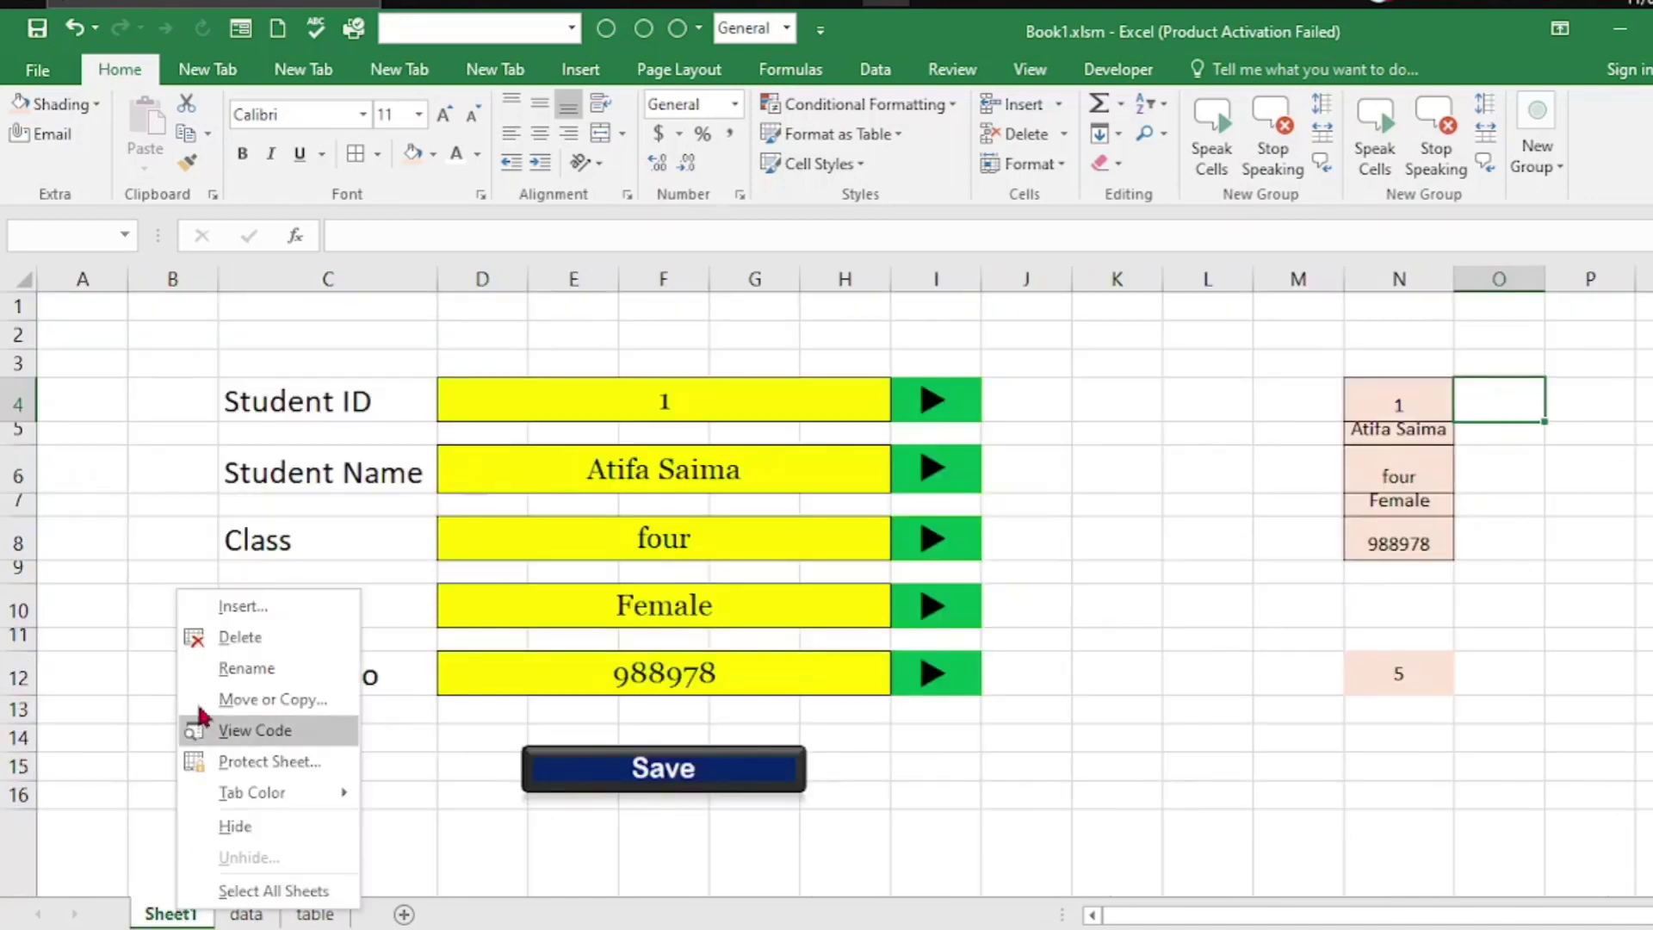
left_click(258, 669)
key("BackSpace")
type("form")
key("Return")
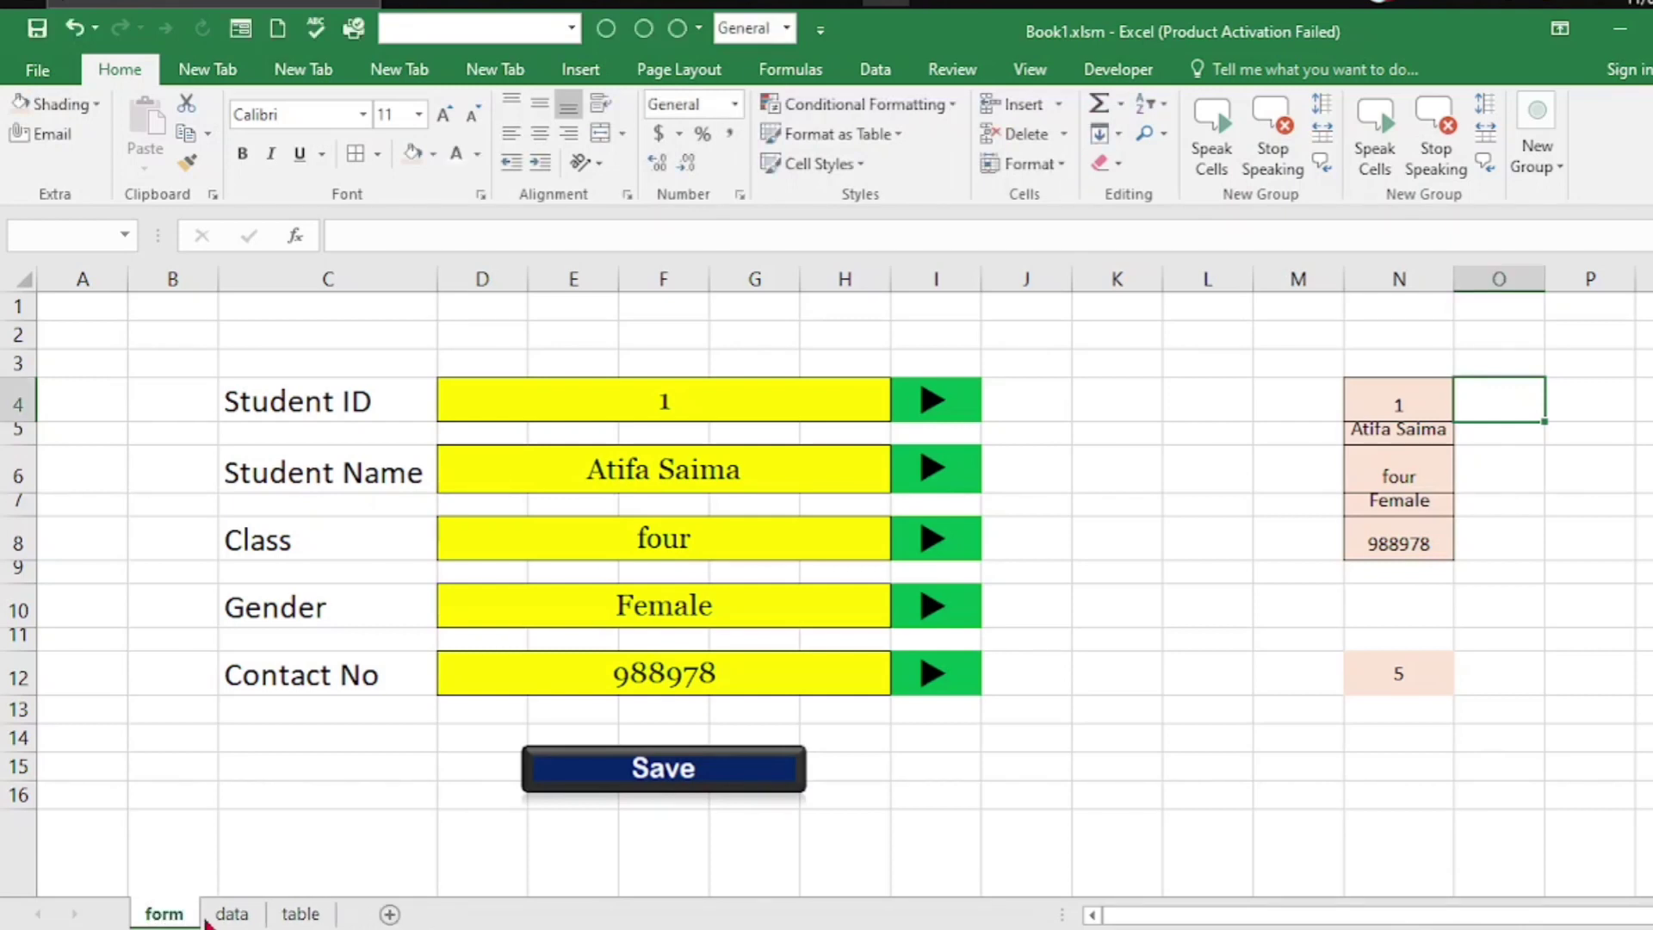
Copy the labels C4:C12 and paste them transposed across row 1 of the table sheet.
left_click_drag(343, 399, 343, 680)
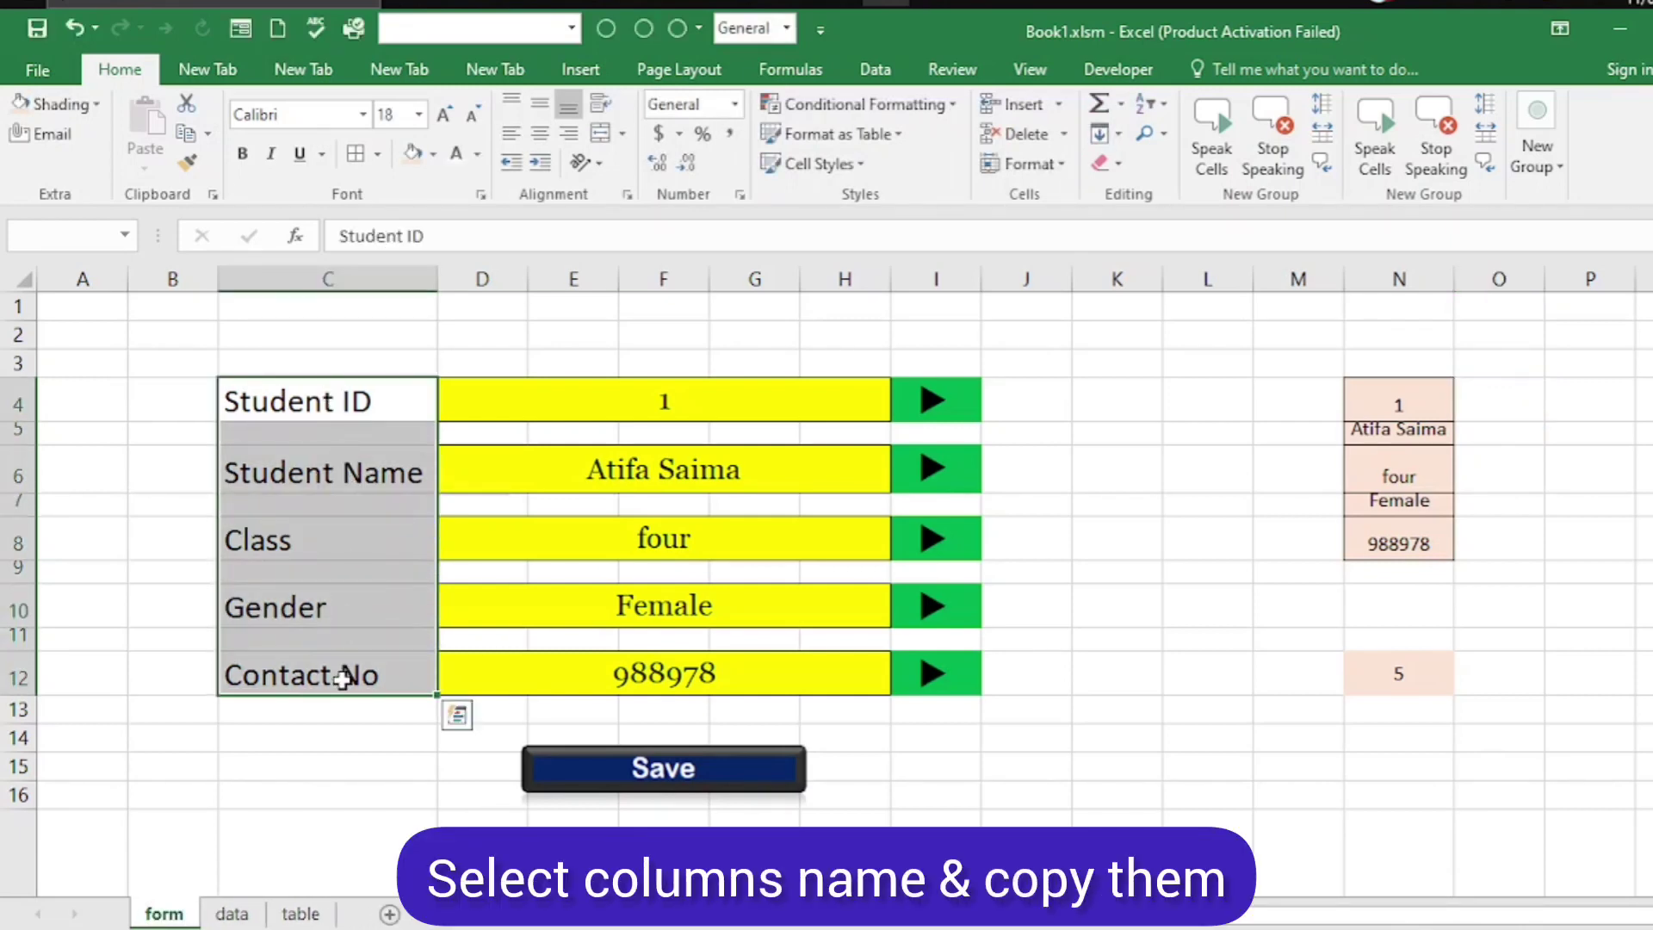
left_click(186, 135)
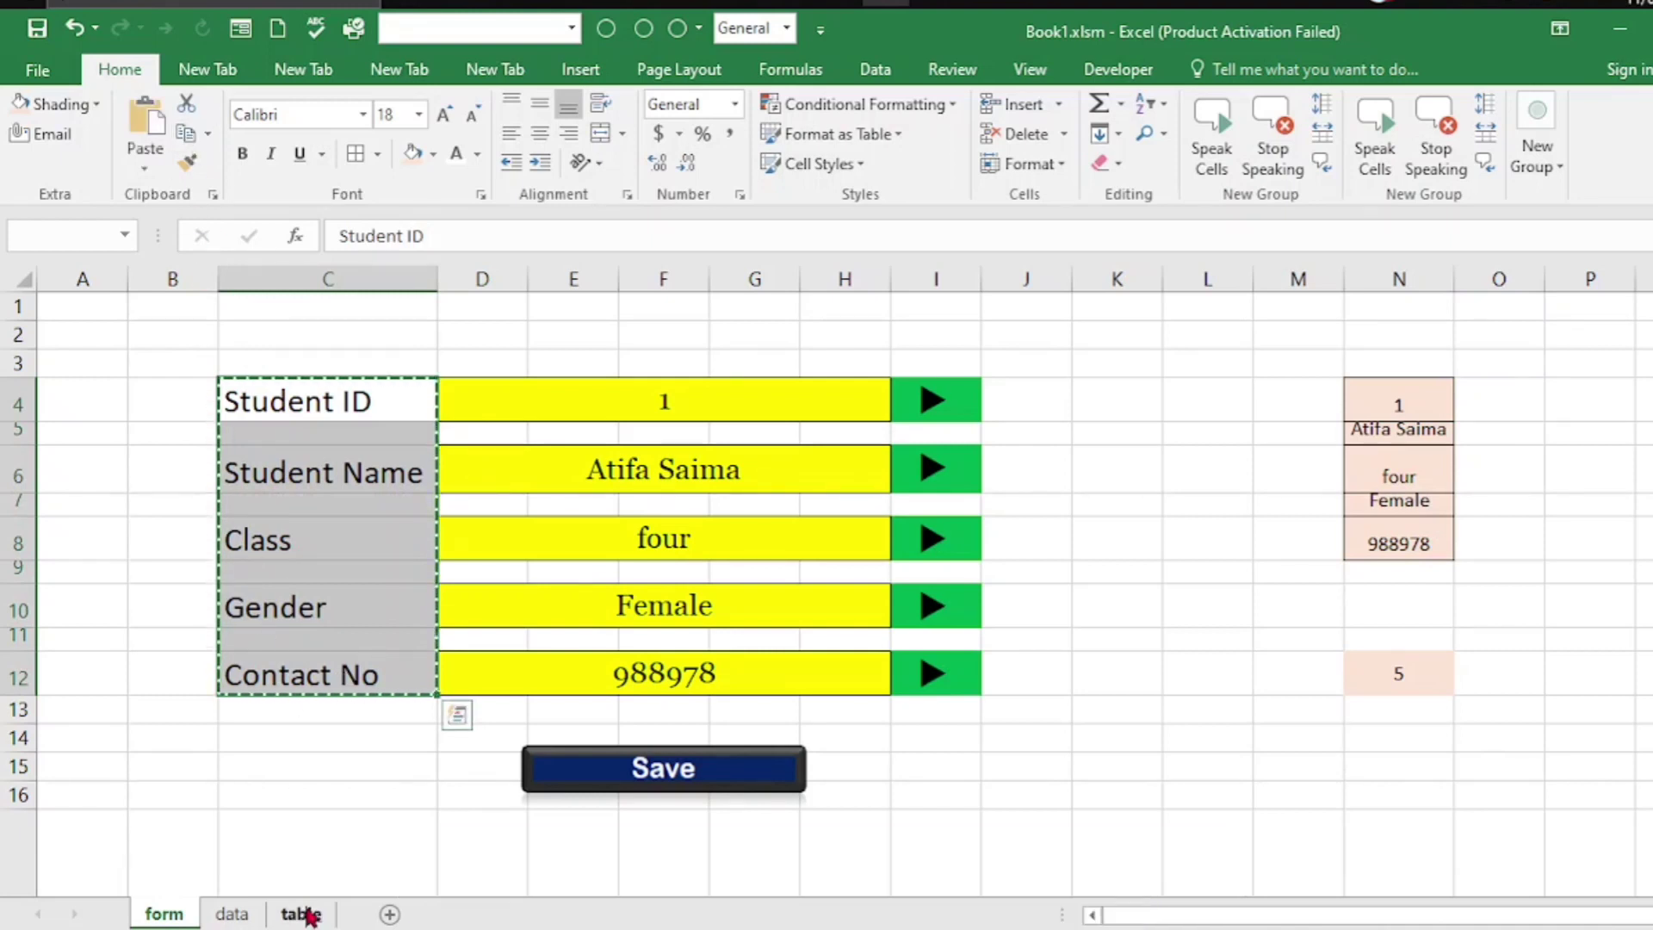
left_click(301, 914)
left_click(146, 168)
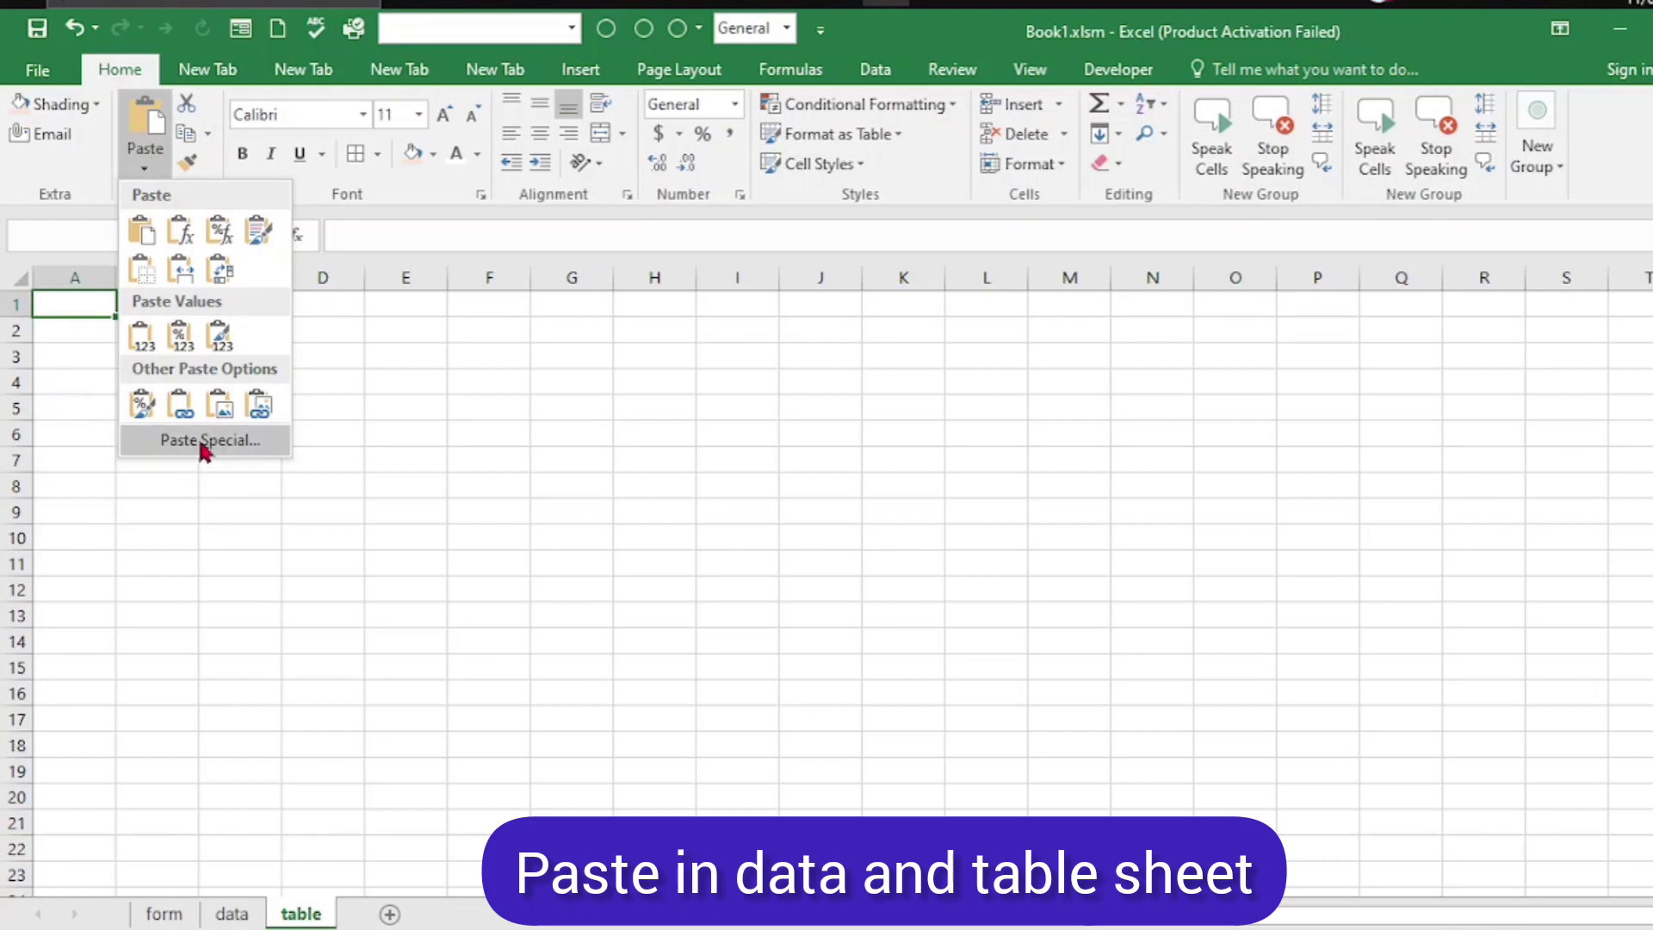
left_click(204, 440)
left_click(1162, 661)
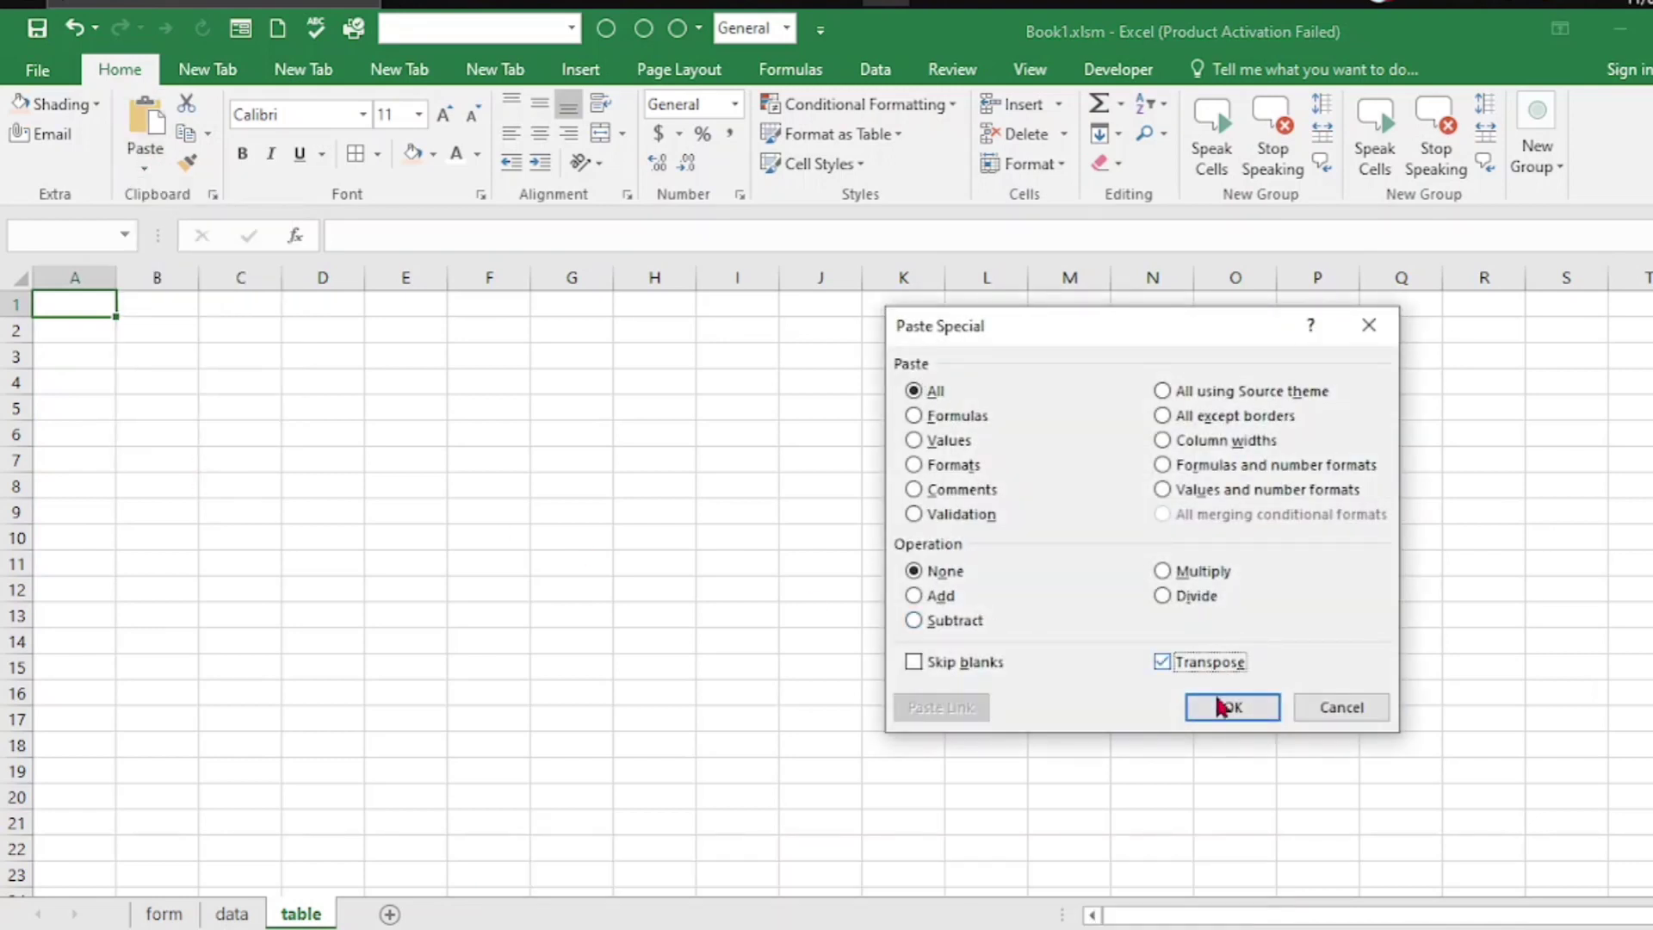
left_click(1221, 706)
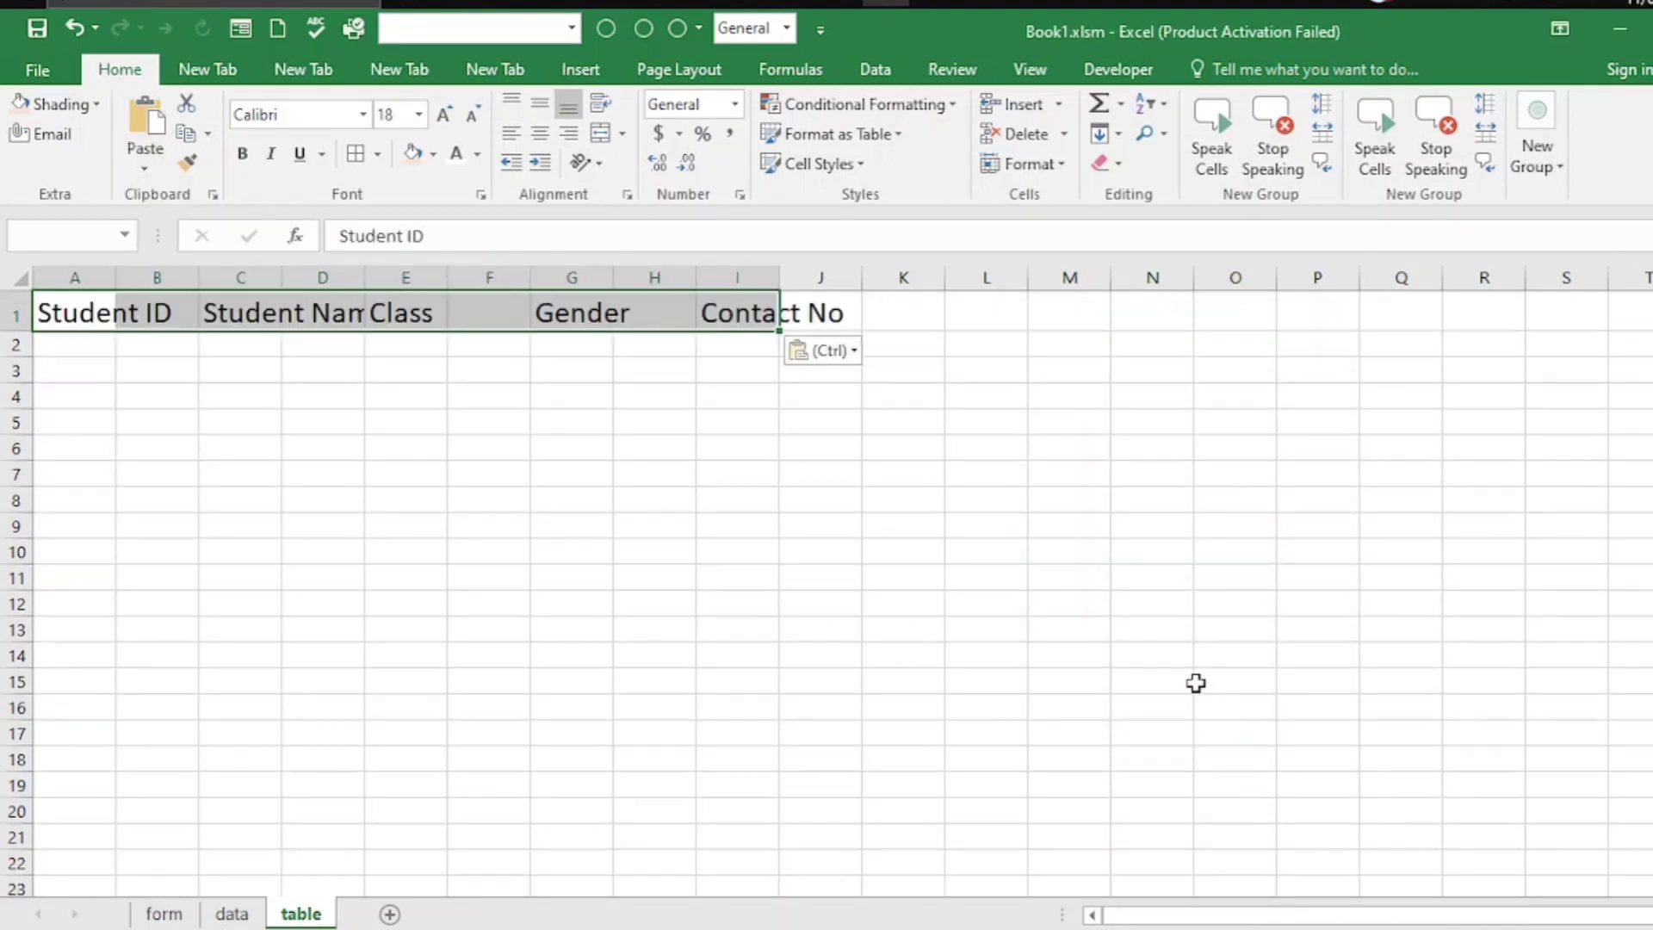
Autofit the columns holding Student ID, Student Name, Gender and Contact No.
double_click(117, 278)
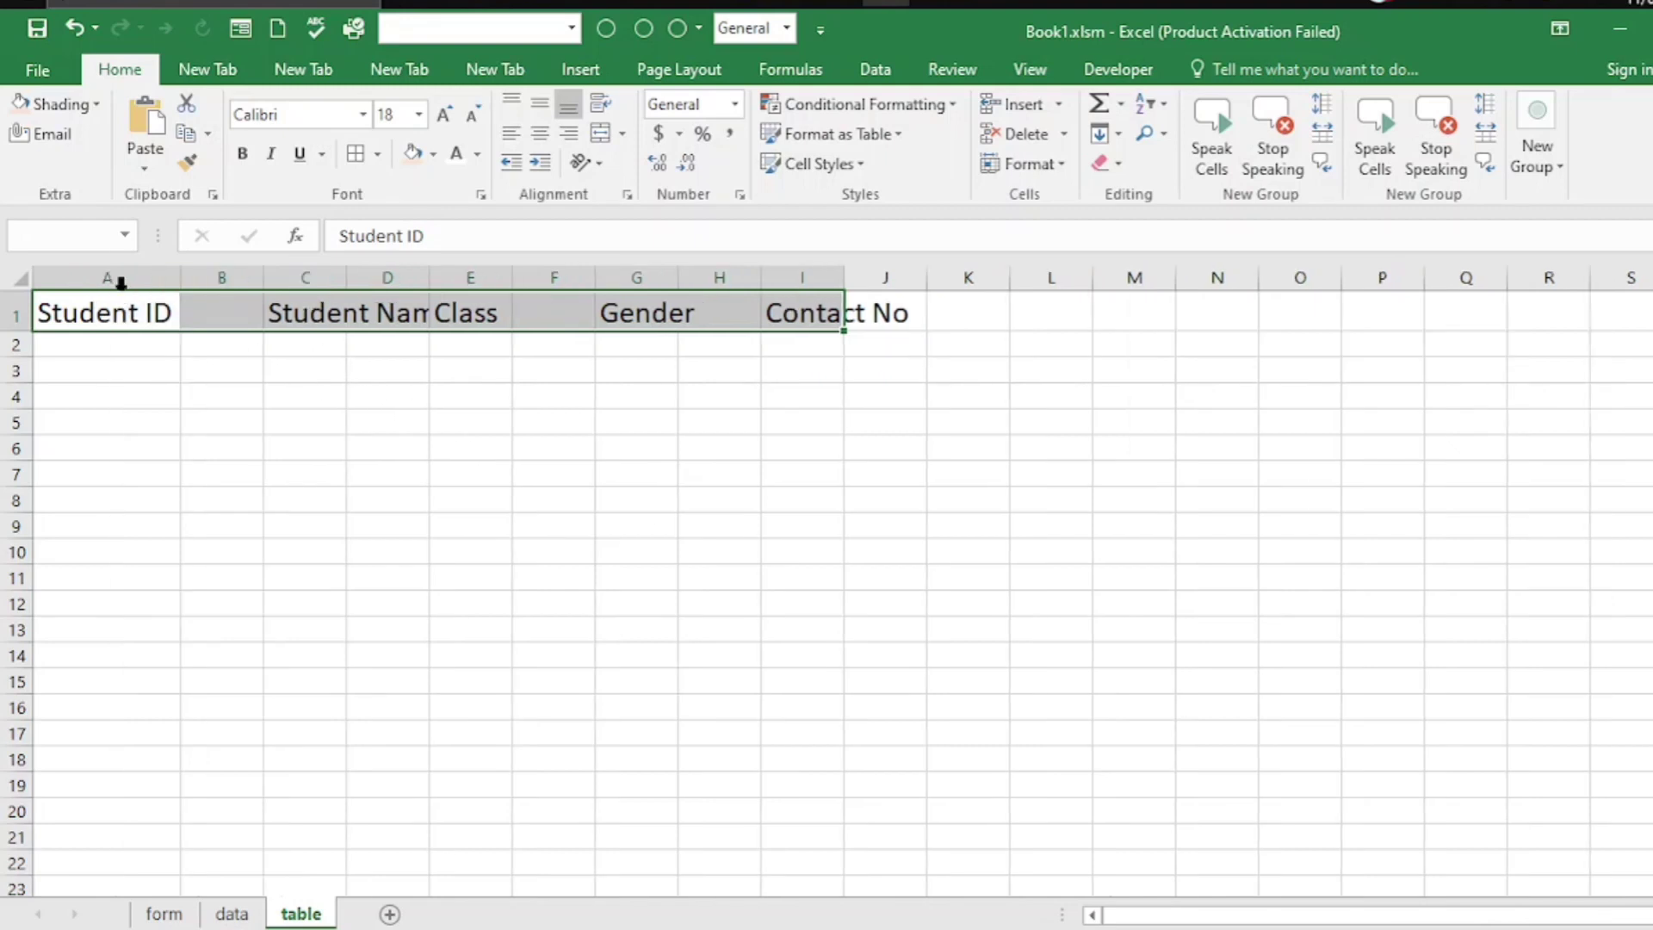
double_click(347, 277)
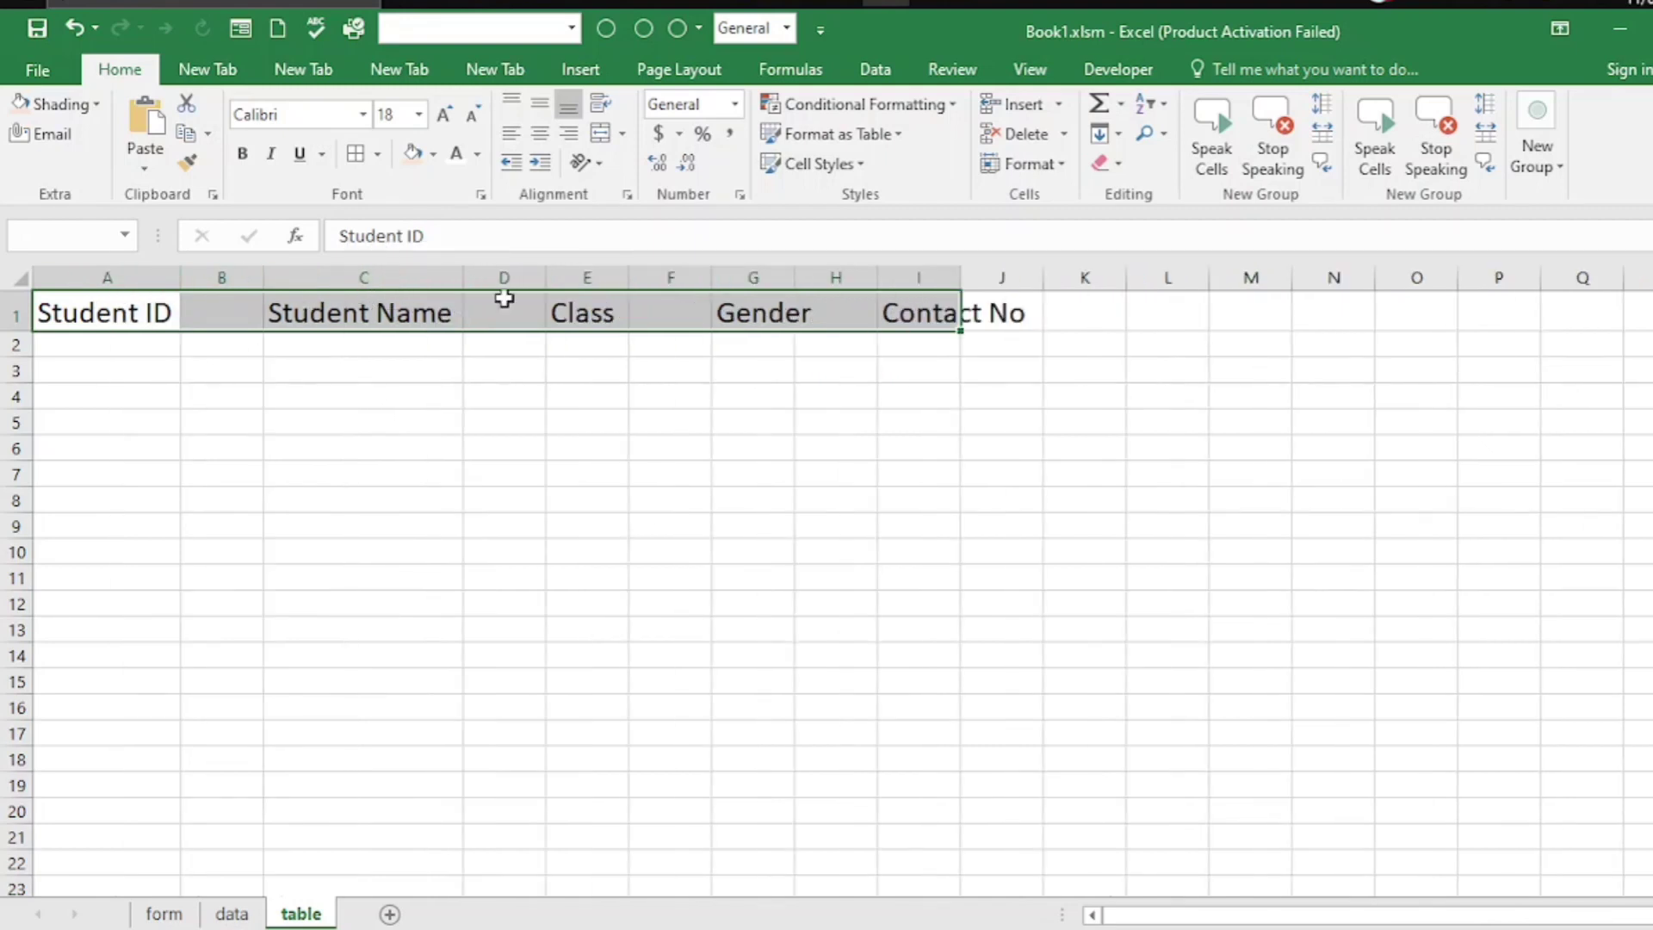
double_click(798, 280)
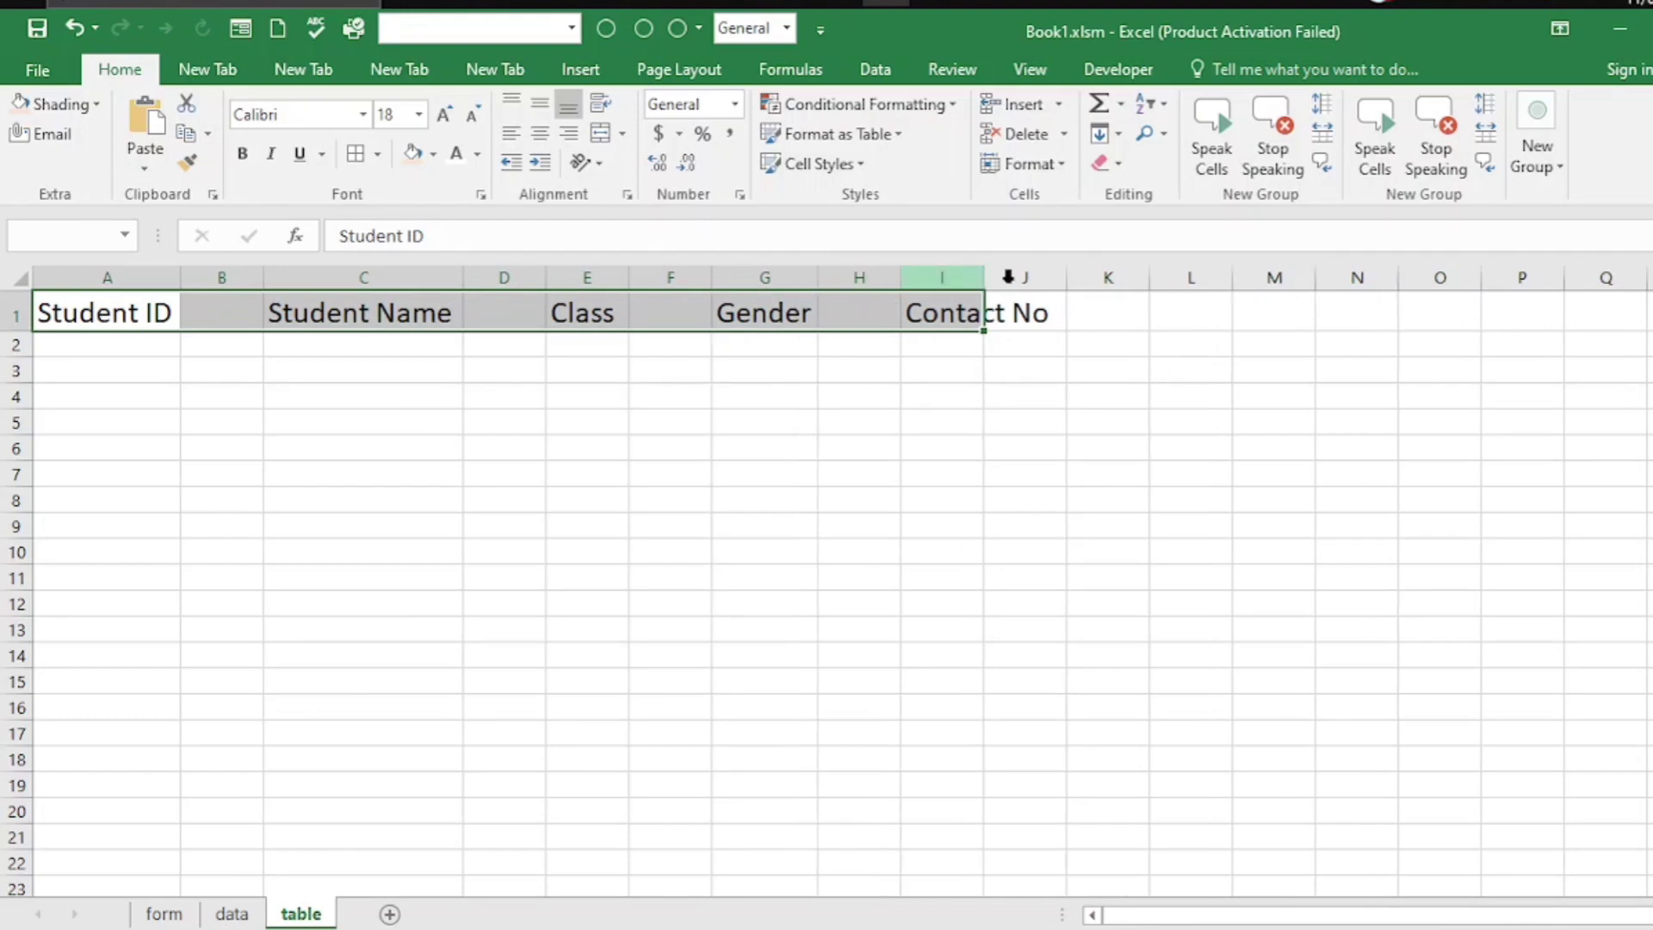
double_click(984, 280)
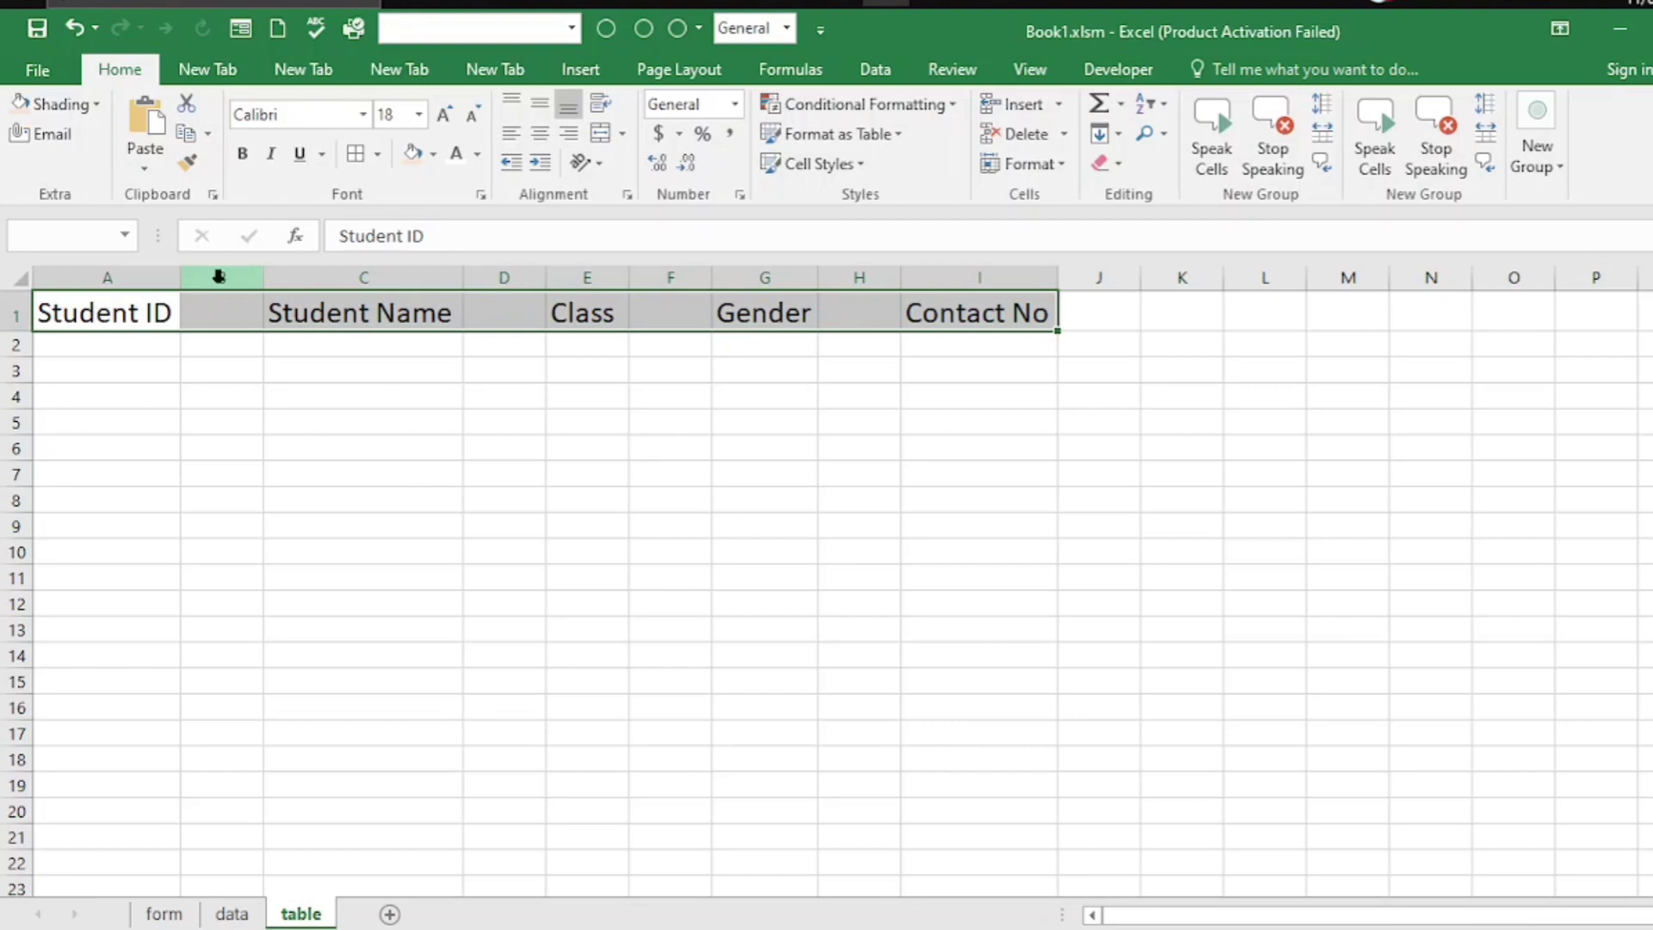
Delete the empty columns between headers so all five sit in A1:E1.
left_click(218, 276)
right_click(220, 276)
left_click(310, 487)
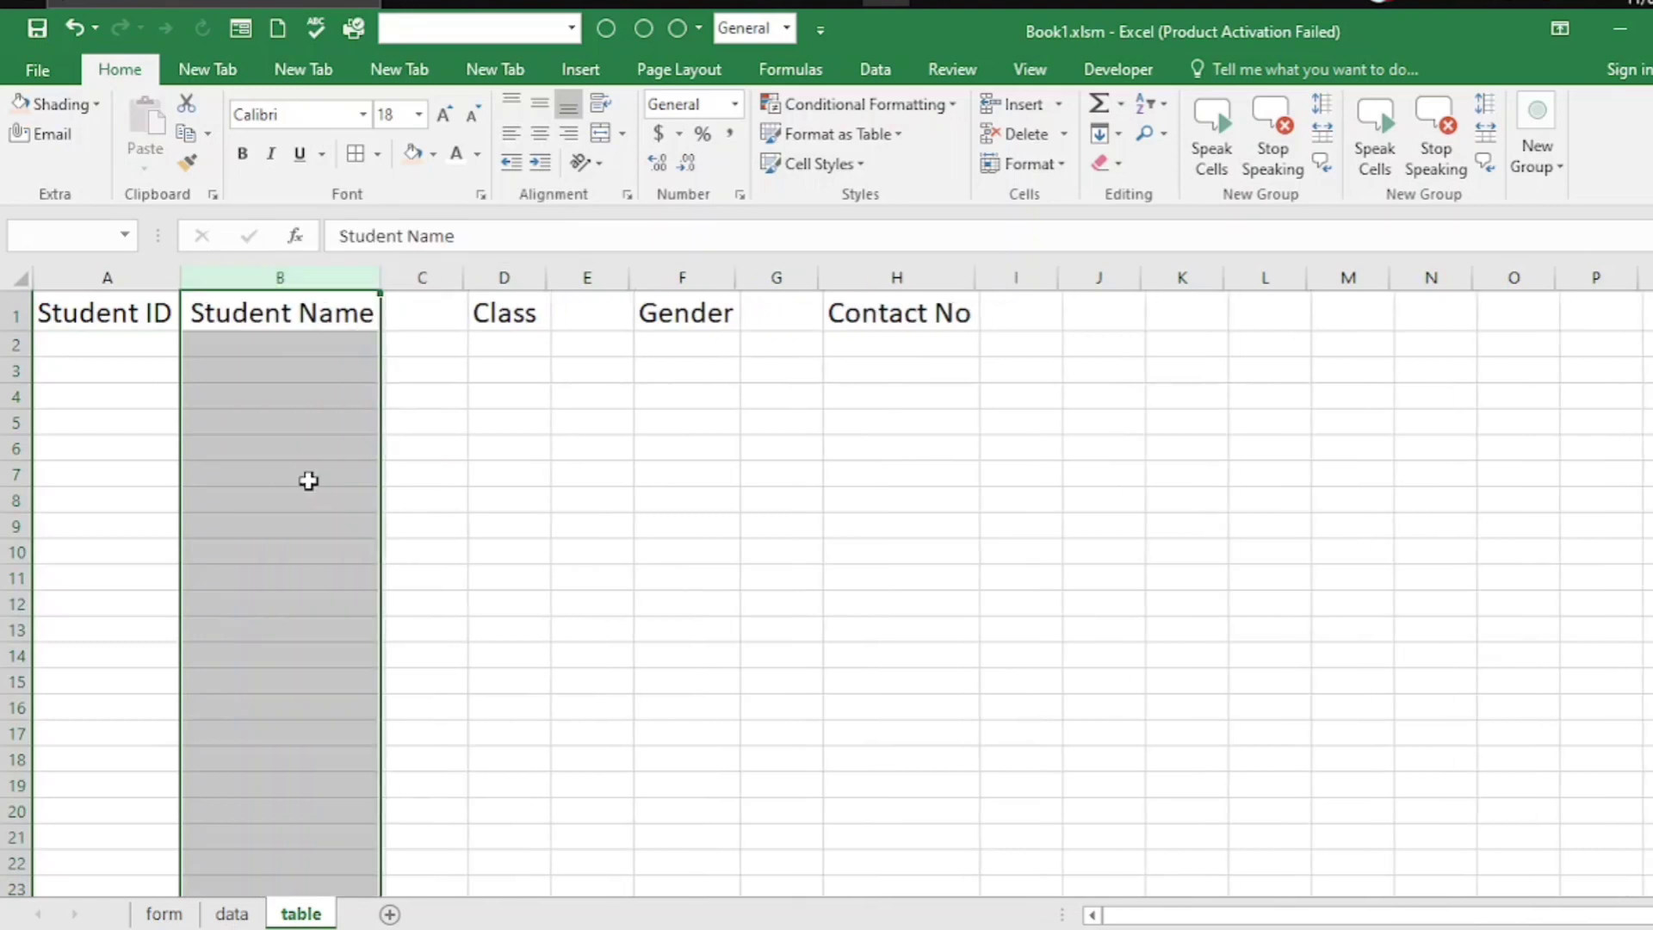
left_click(419, 276)
right_click(420, 278)
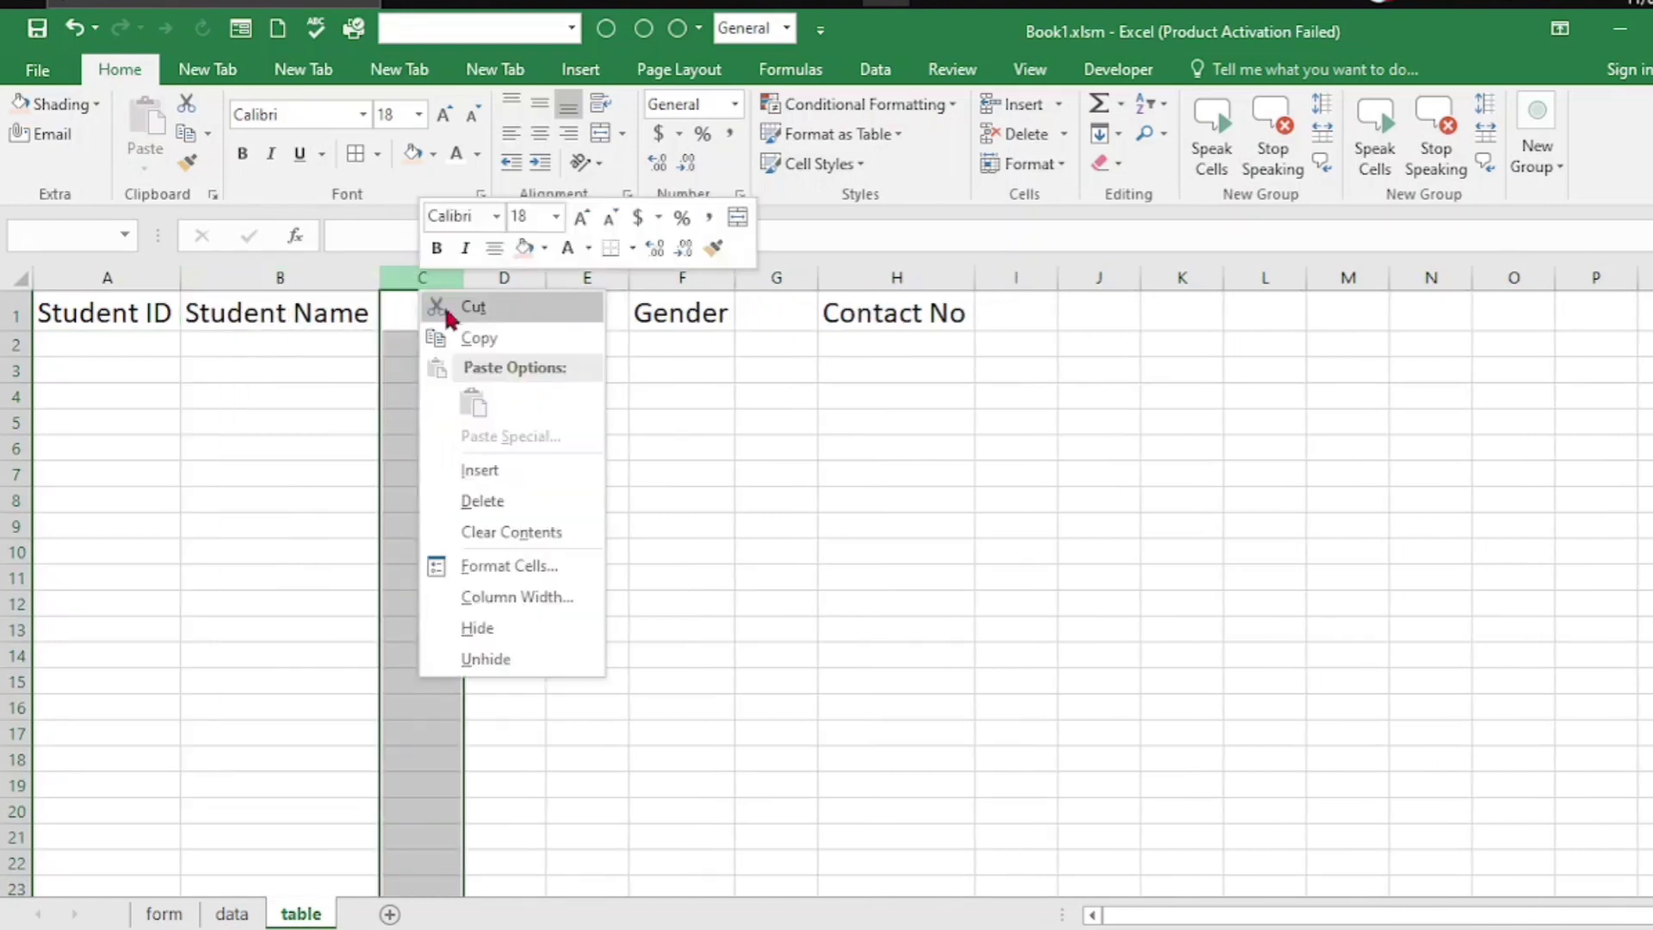
left_click(486, 508)
left_click(505, 276)
right_click(505, 277)
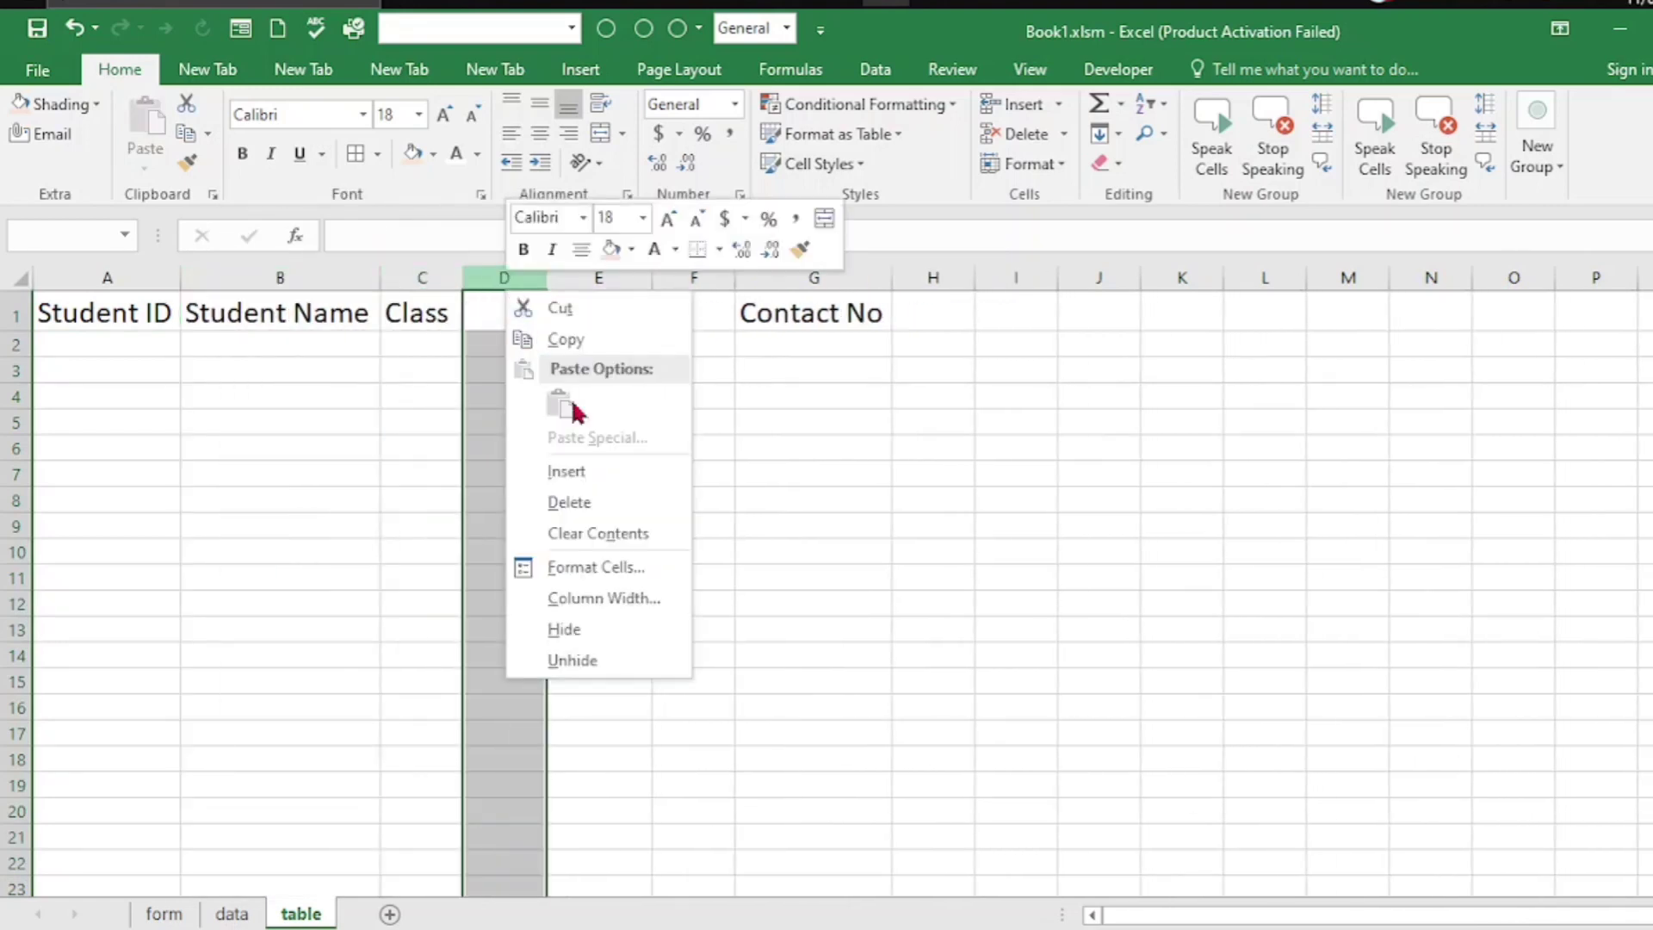
left_click(535, 502)
left_click(635, 277)
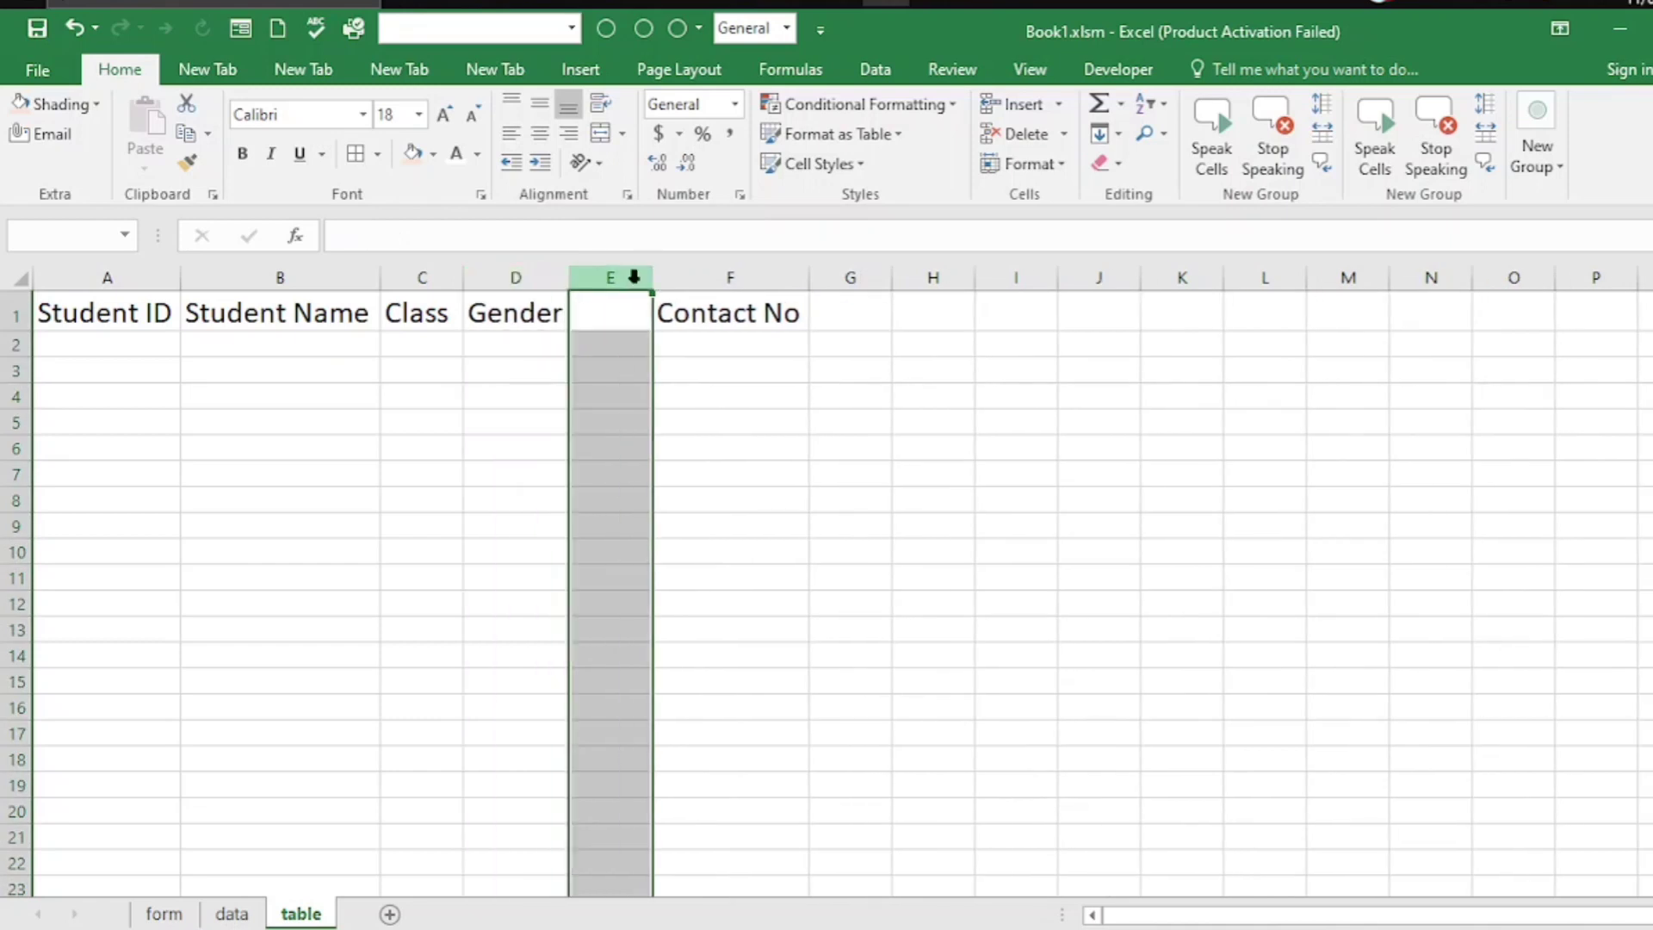
right_click(634, 277)
left_click(708, 493)
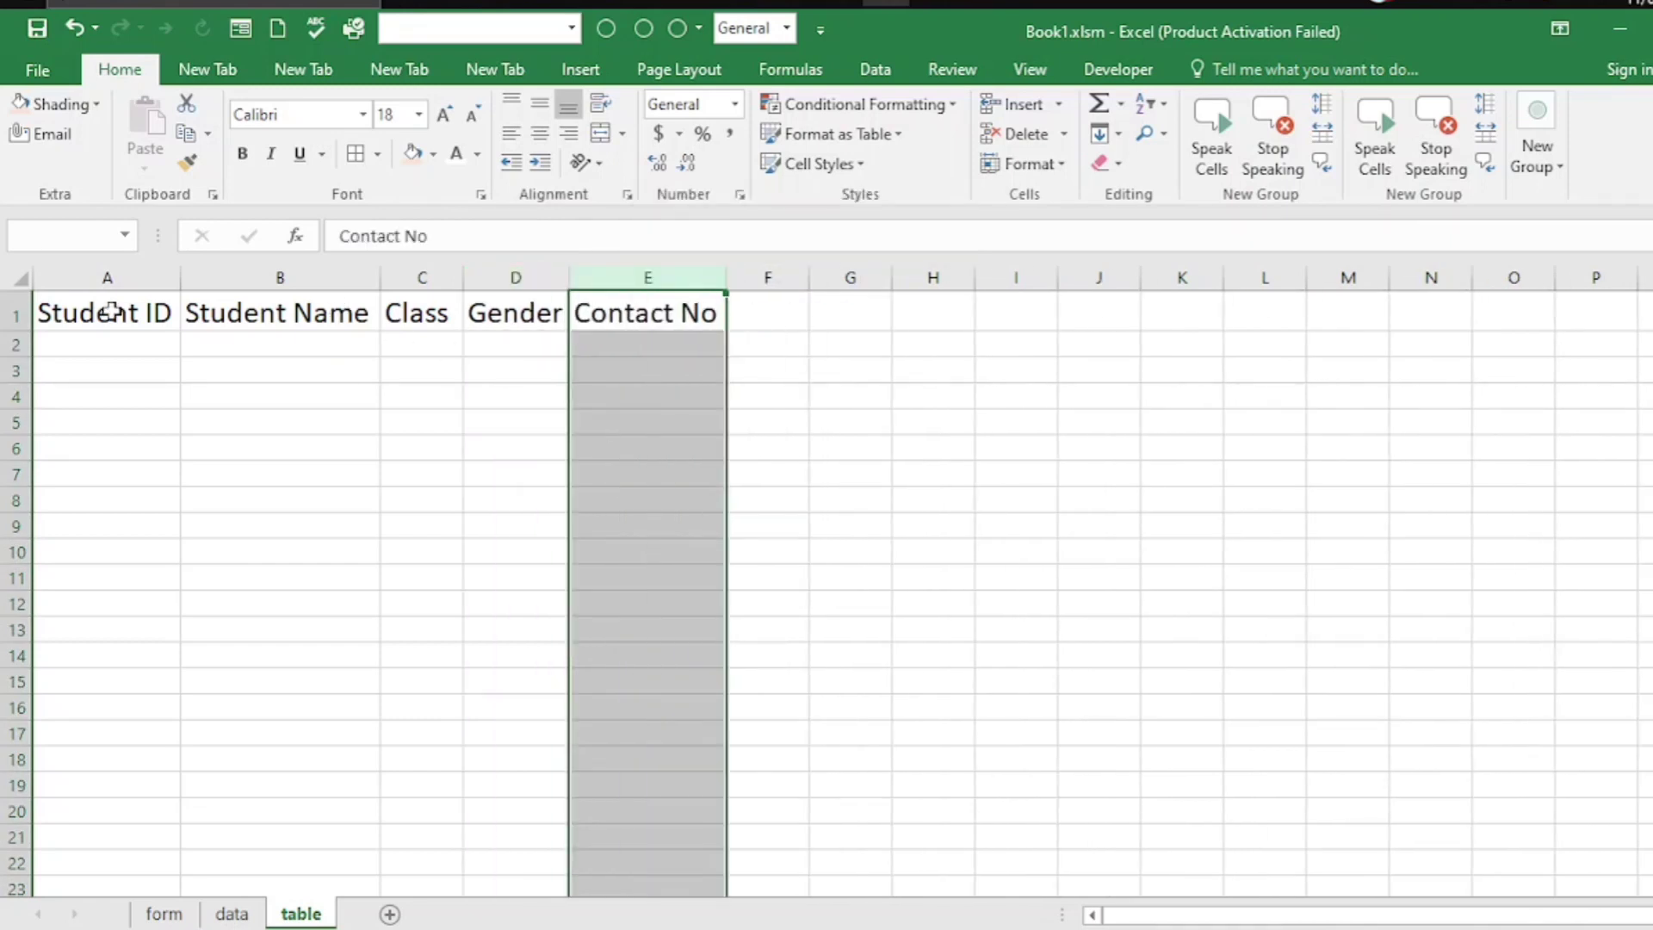
left_click(76, 317)
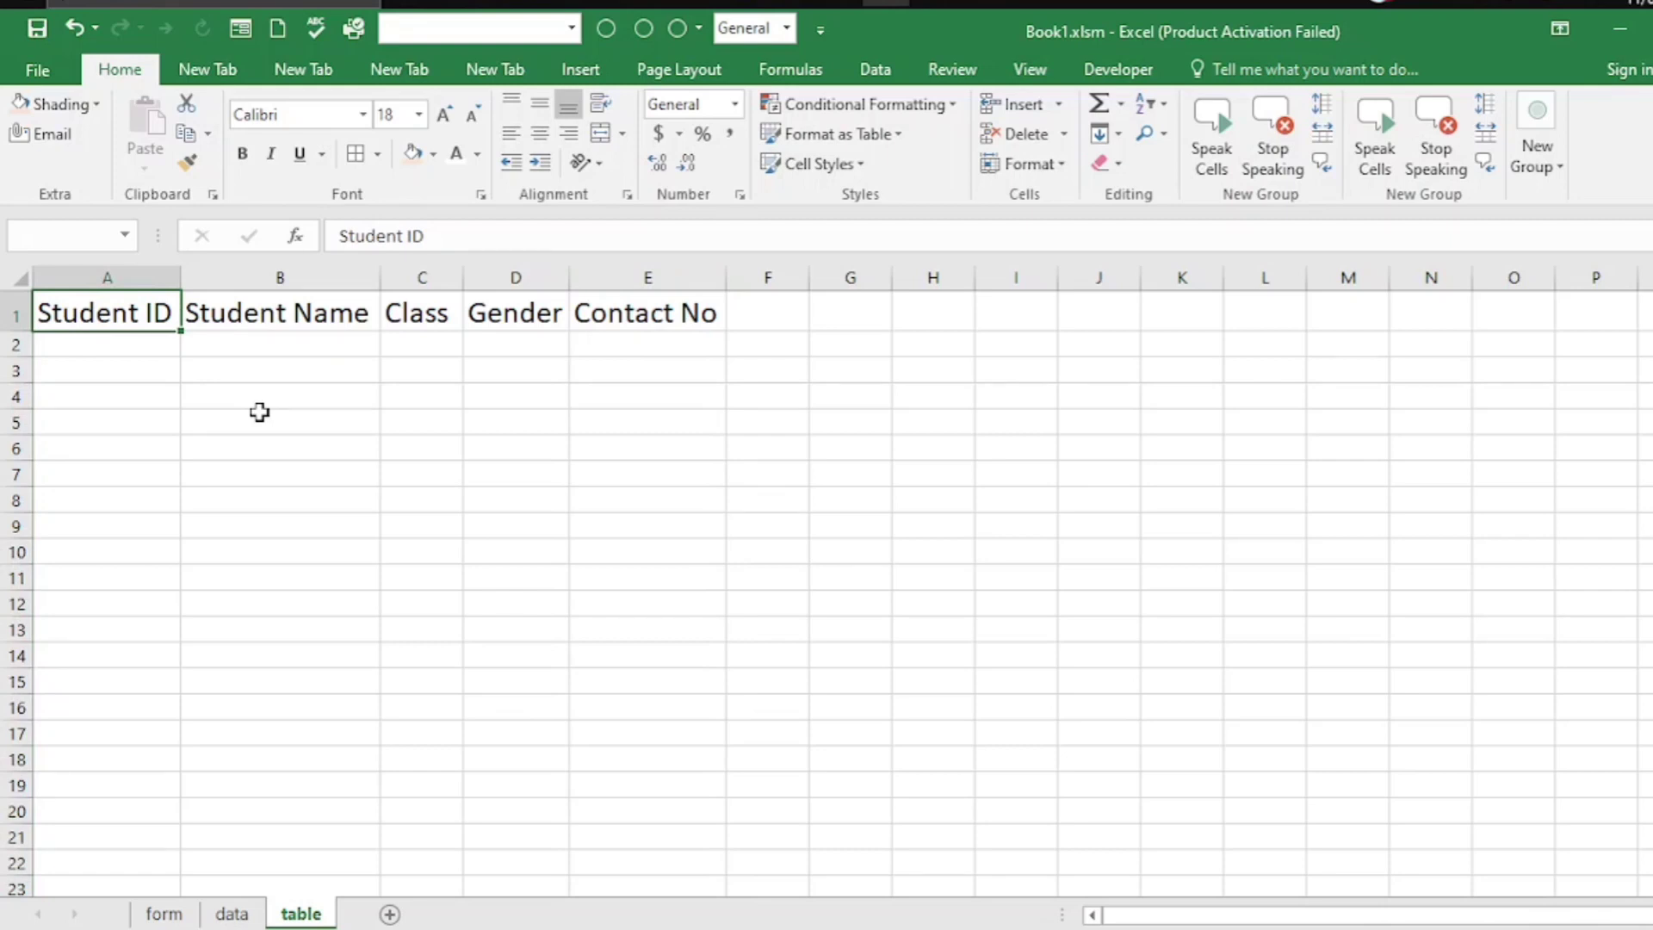
Format A1:E8 as a table with headers, using the black-header table style.
mouse_move(122, 310)
left_mouse_down()
mouse_move(406, 362)
mouse_move(644, 456)
mouse_move(646, 514)
left_mouse_up()
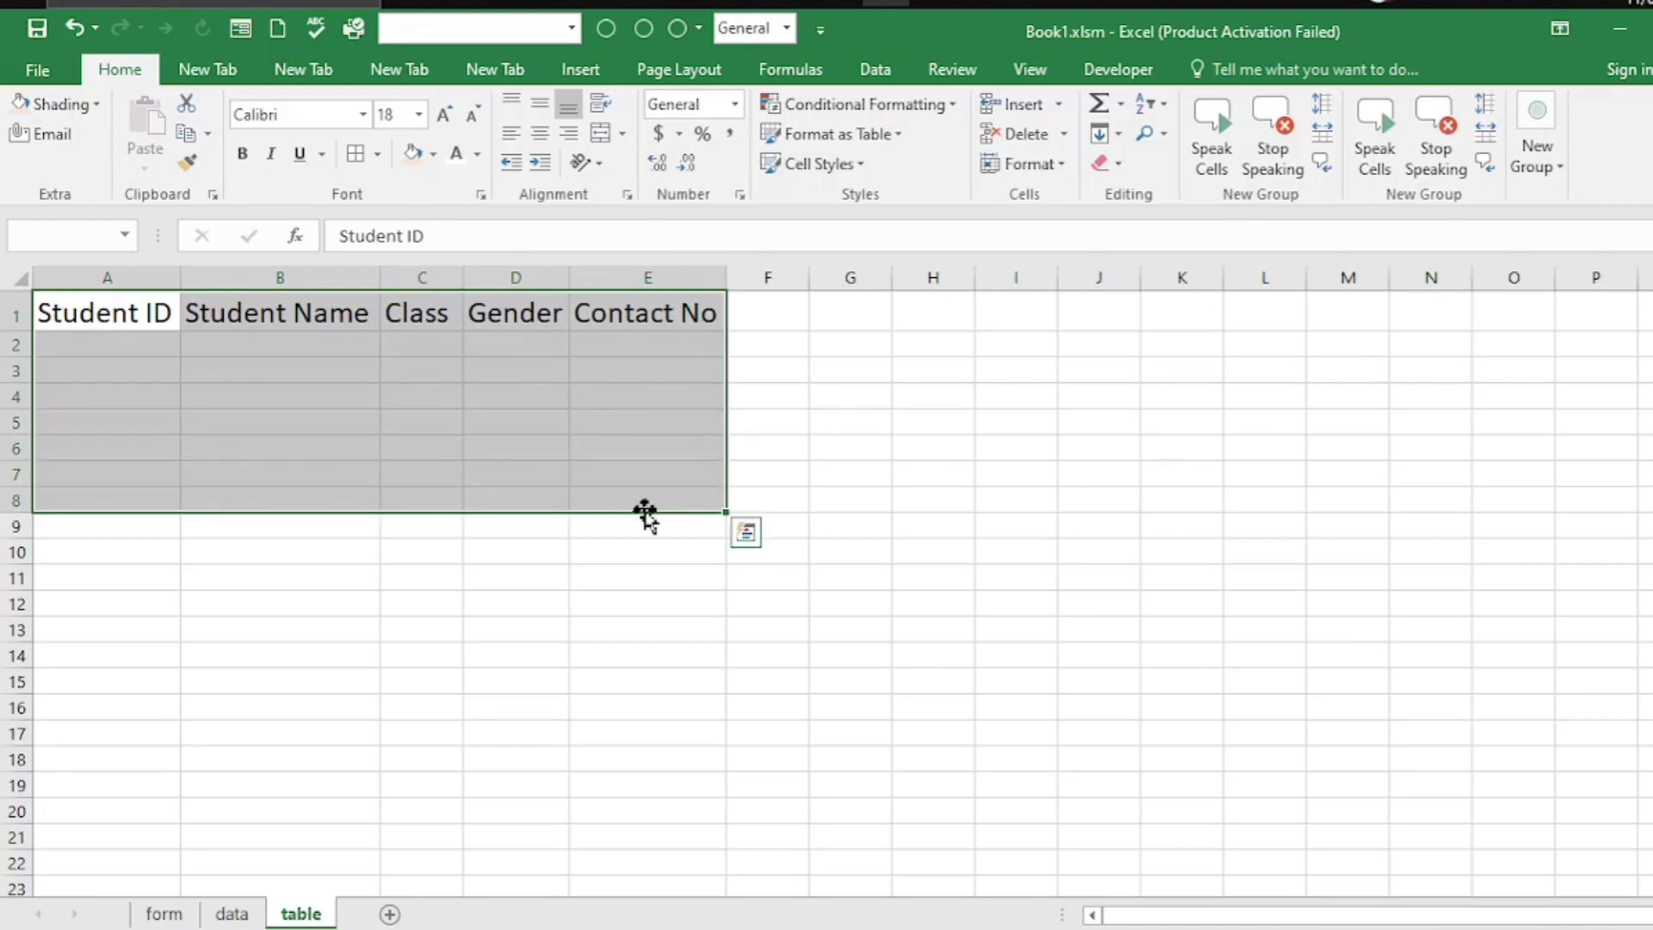
left_click(892, 138)
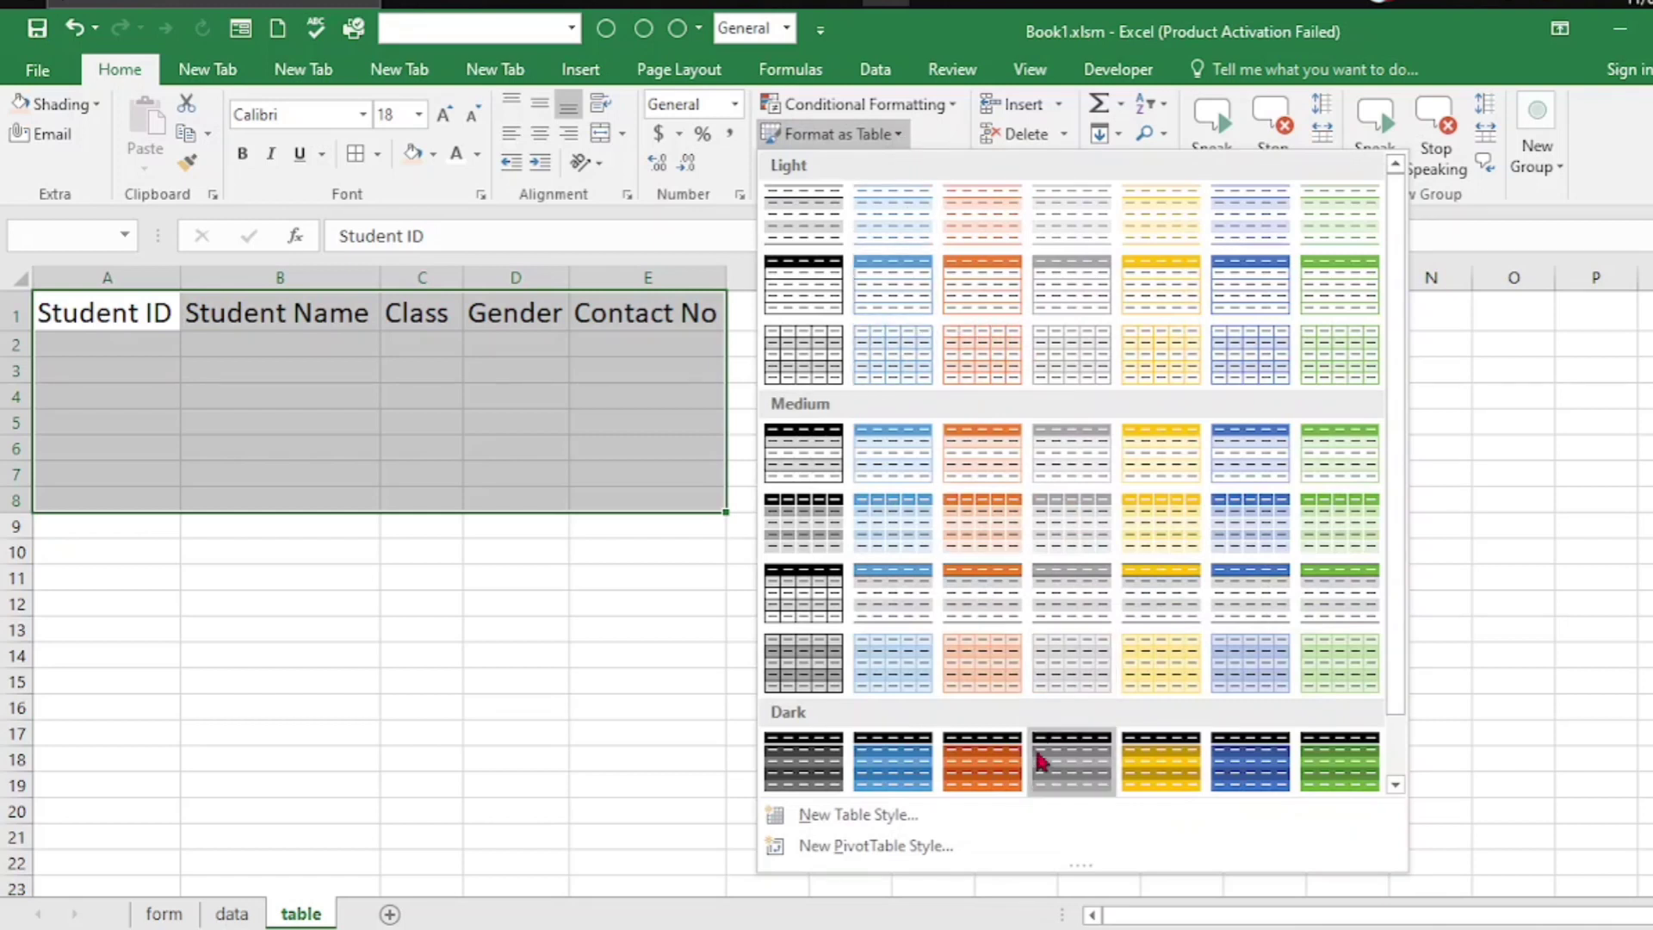
scroll(1109, 743, "down", 1)
scroll(1071, 726, "up", 1)
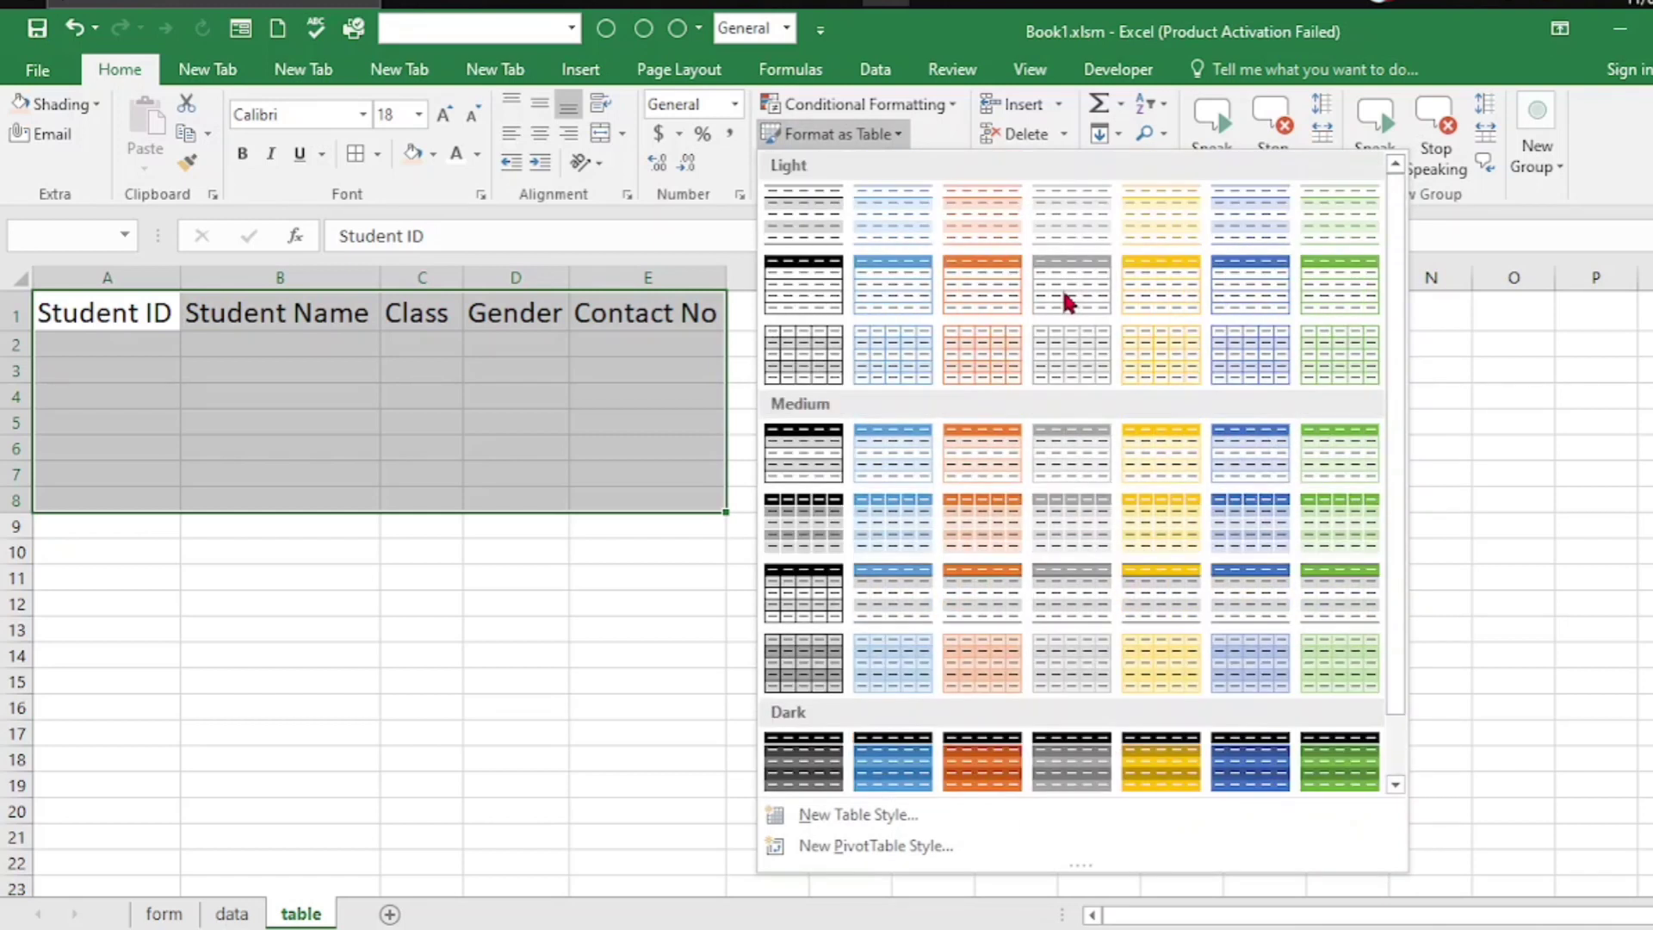
left_click(818, 275)
left_click(1042, 541)
left_click(1124, 593)
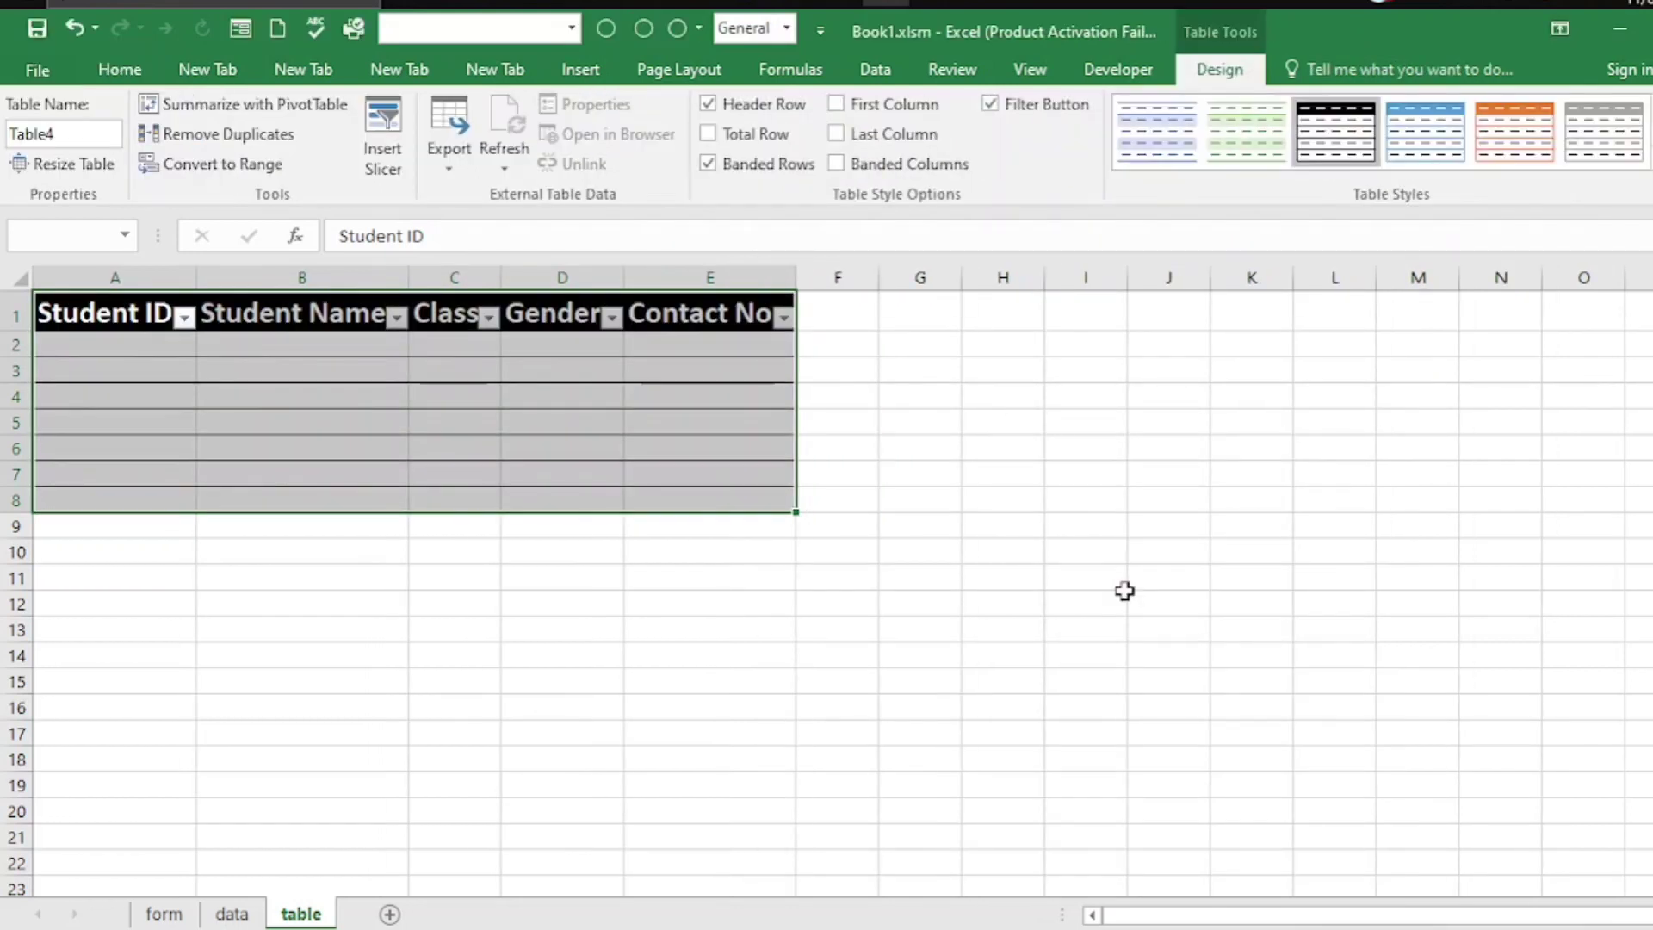
Widen the Class, Gender, Student Name, Student ID and Contact No columns slightly.
left_click_drag(499, 276, 506, 275)
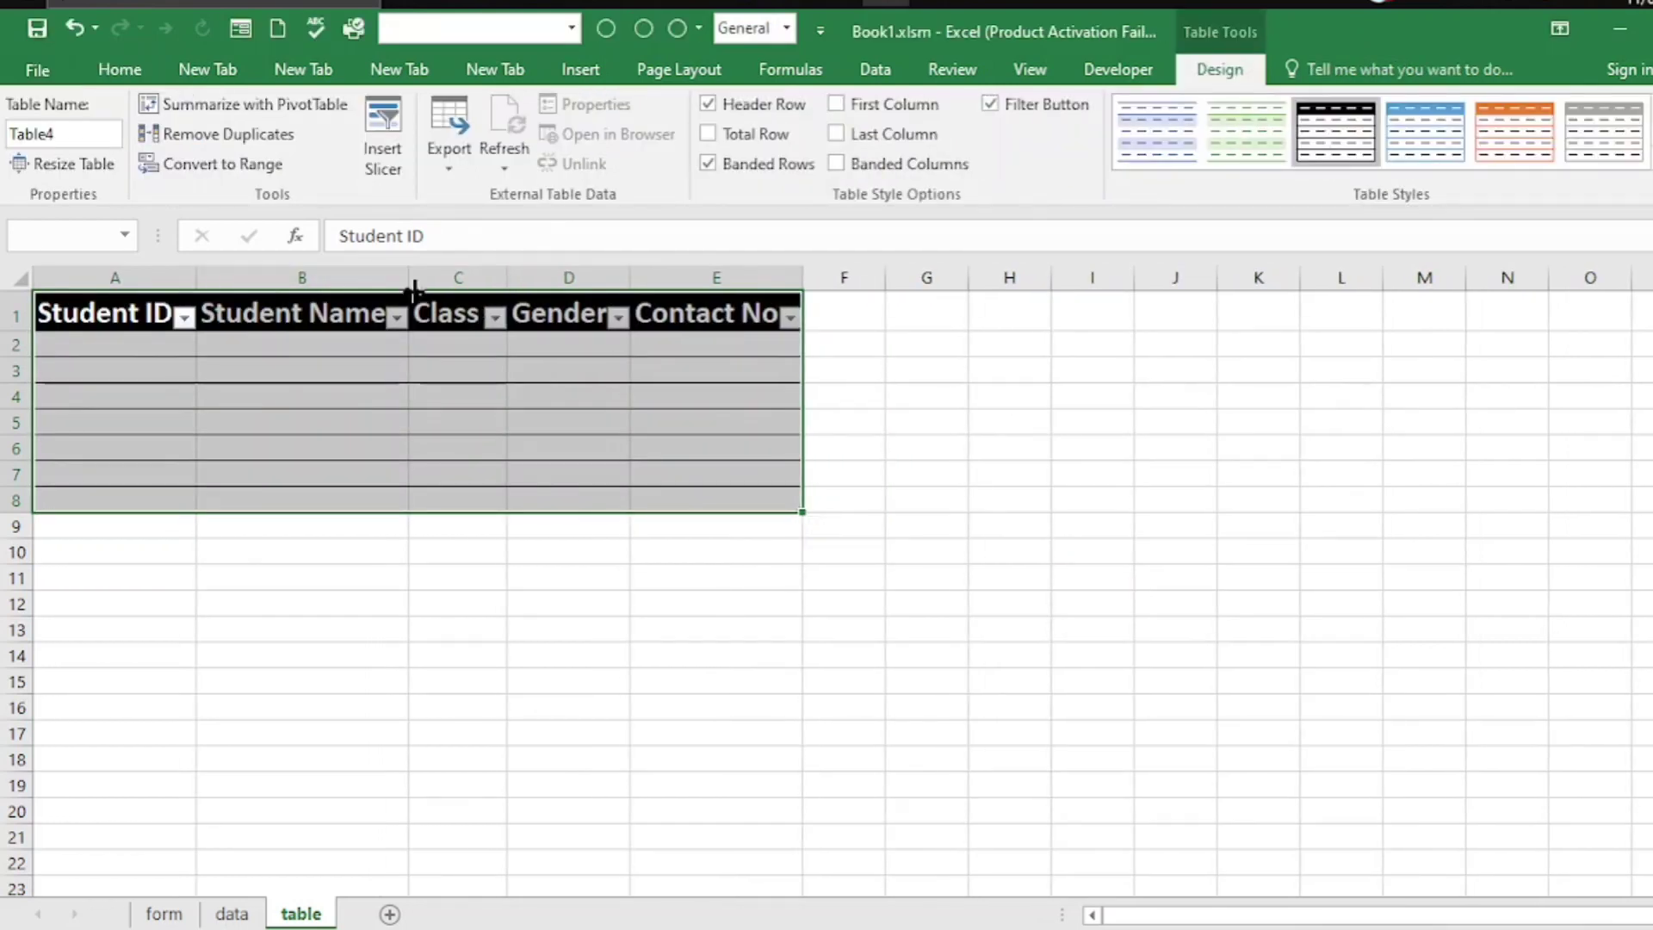
left_click_drag(632, 287, 638, 287)
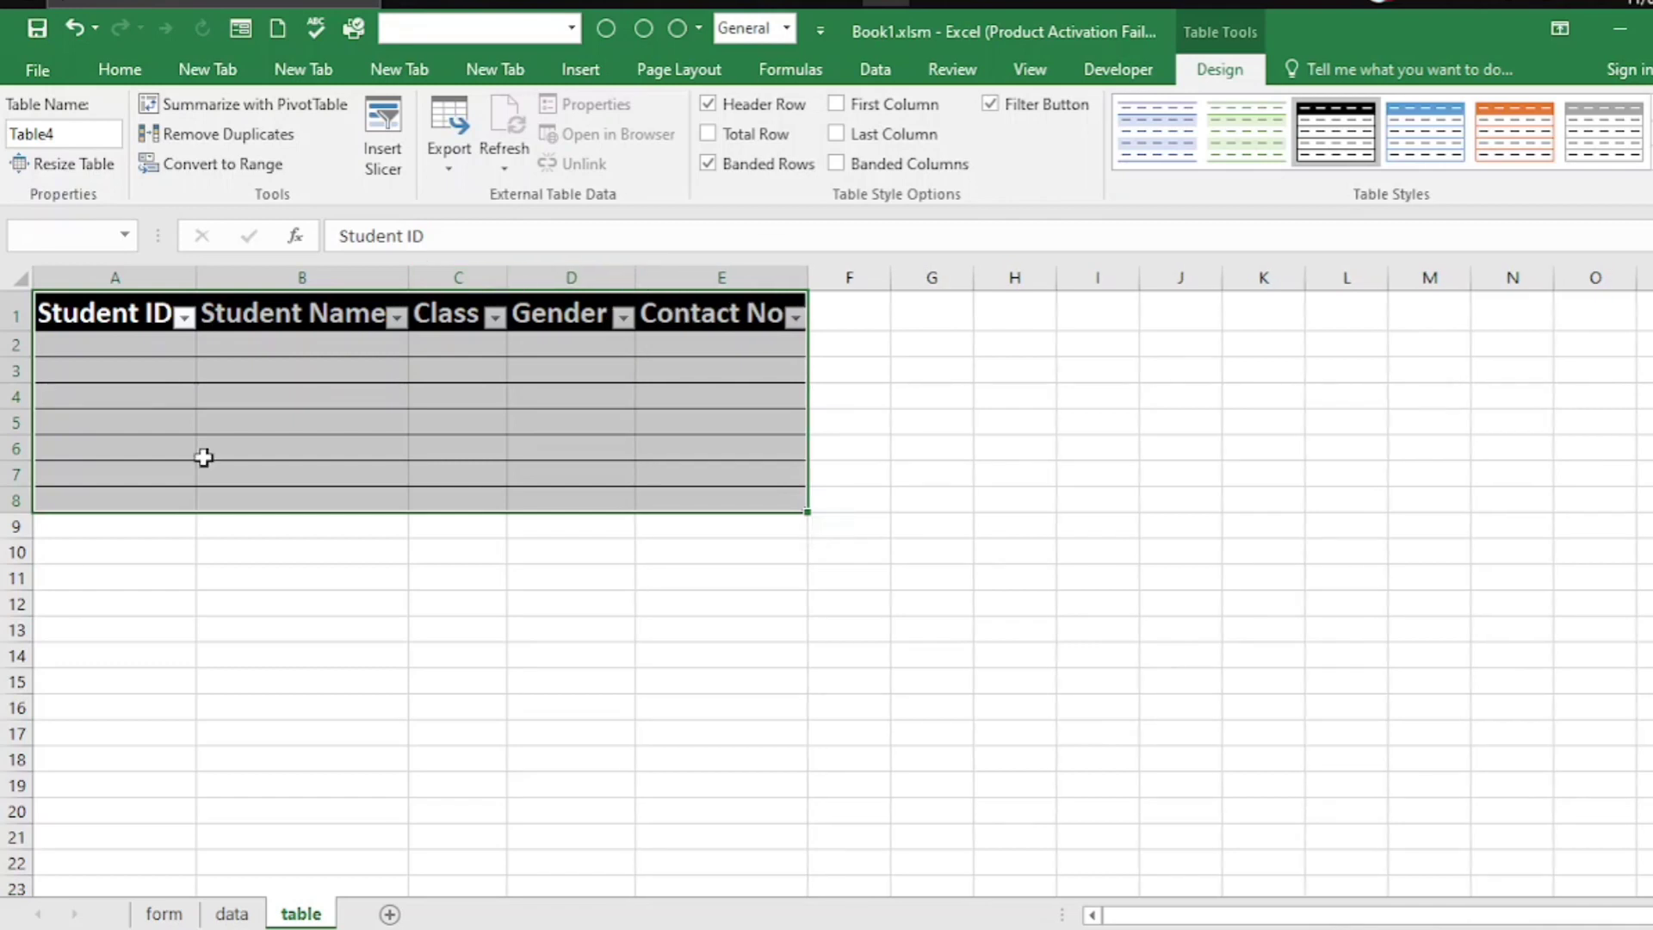
left_click(412, 290)
left_click_drag(410, 284, 419, 284)
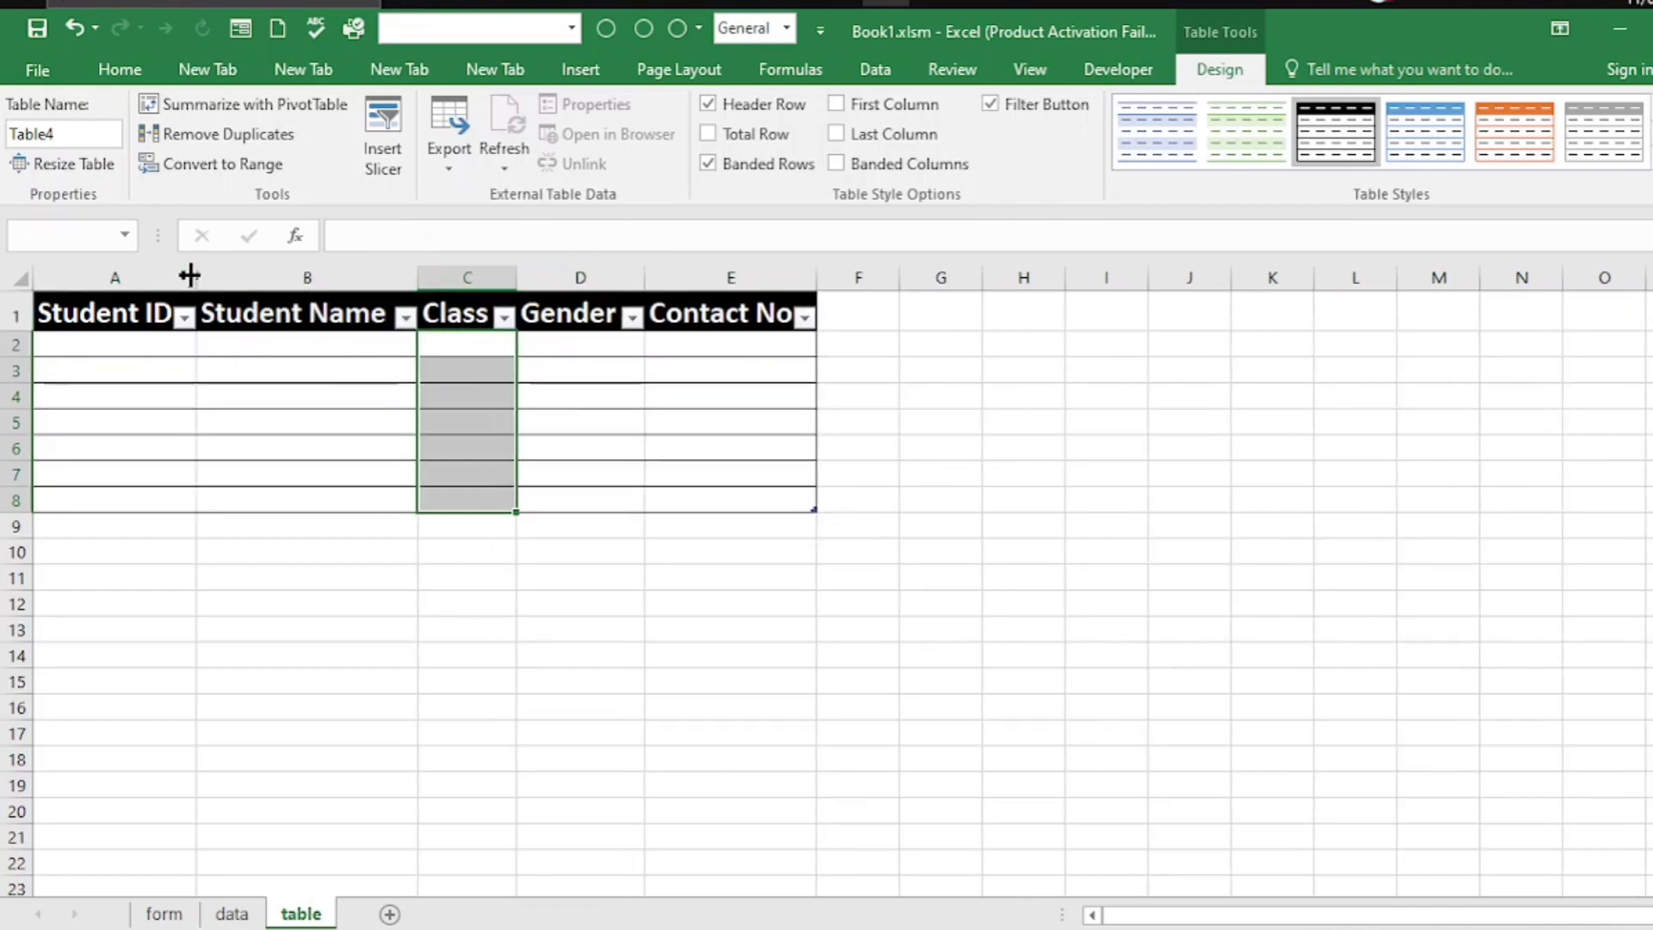
left_click_drag(196, 273, 201, 274)
left_click_drag(823, 284, 827, 284)
Turn off banded rows and apply All Borders to the table body A2:E8.
left_click(164, 346)
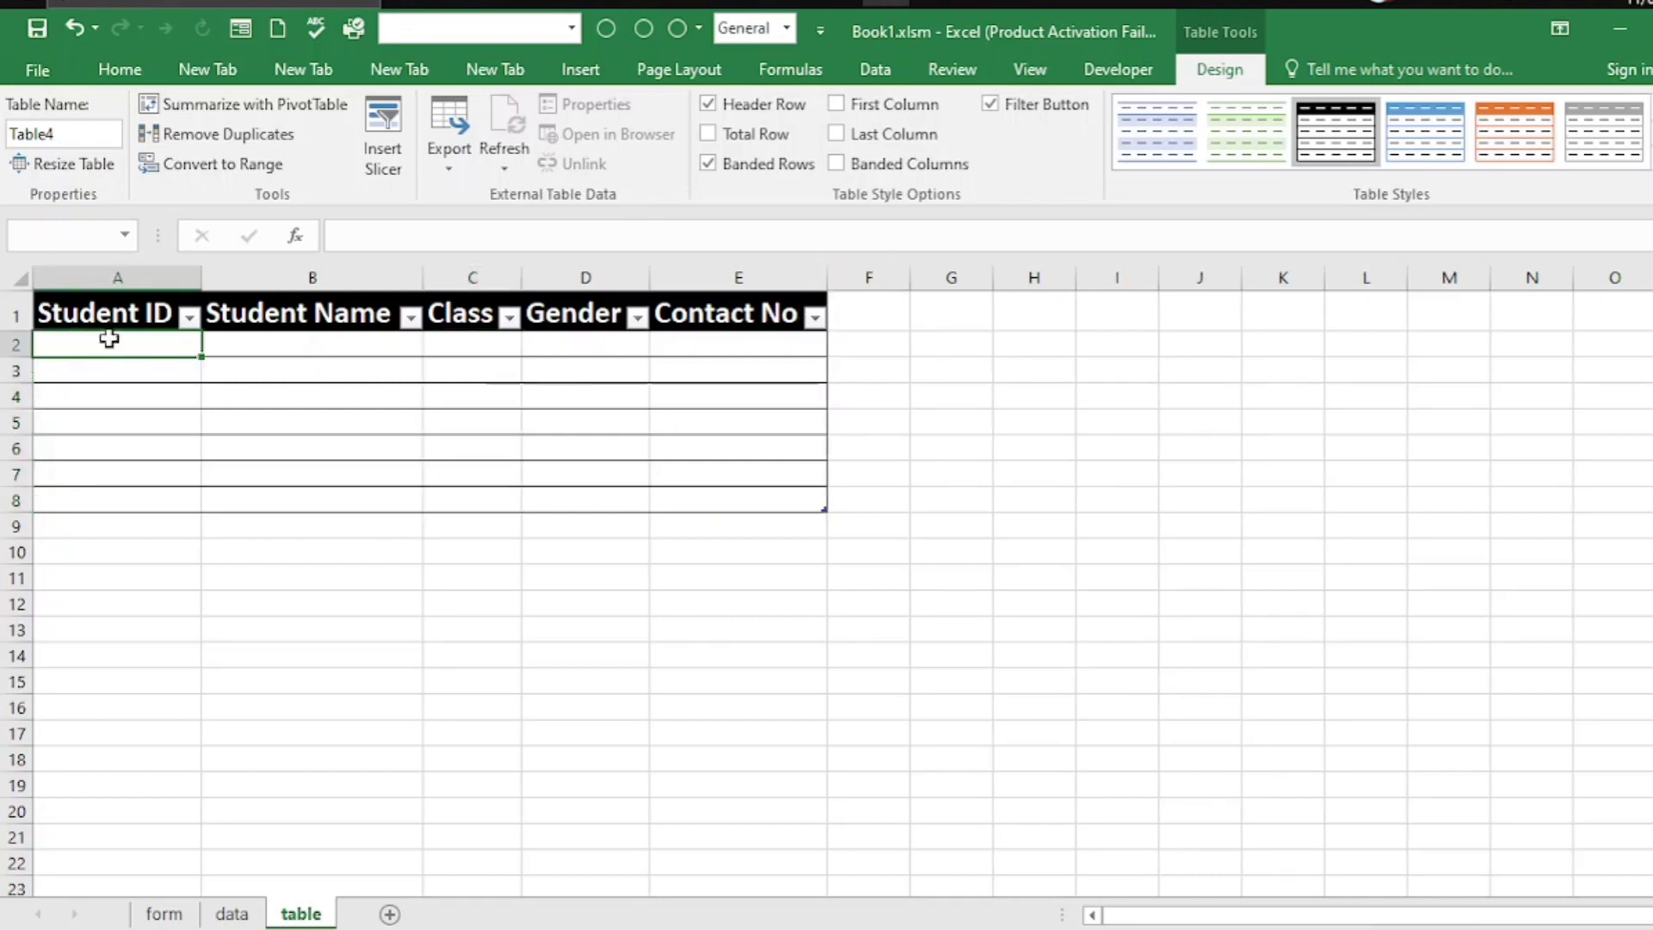
left_click_drag(111, 341, 687, 520)
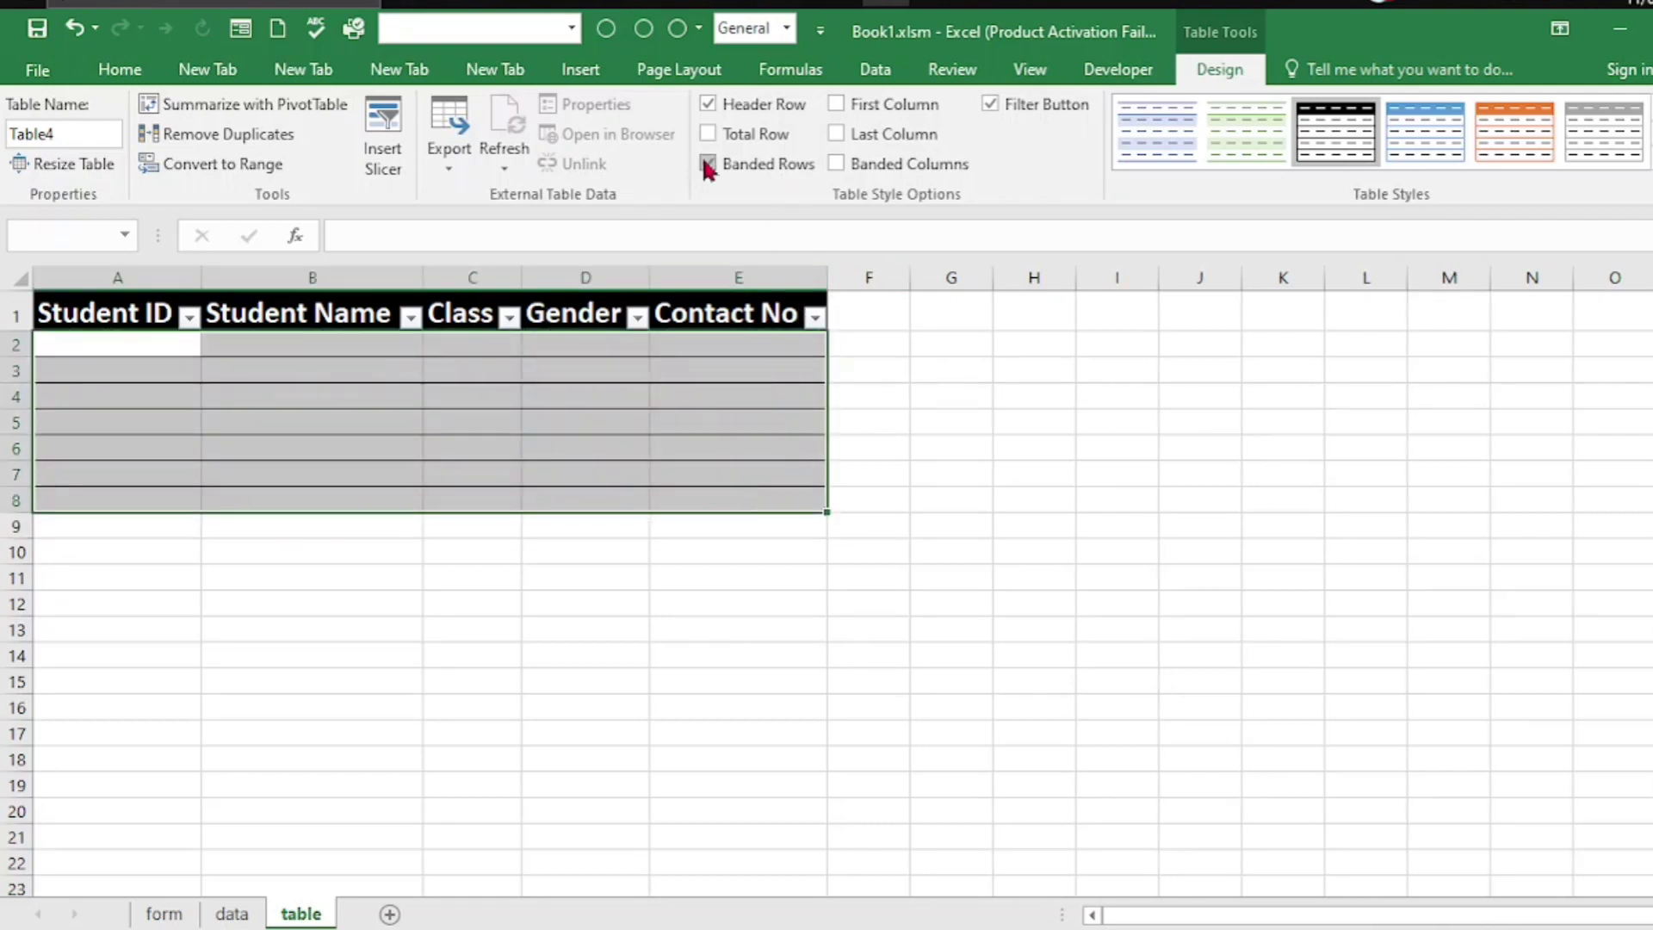
left_click(710, 166)
left_click(115, 76)
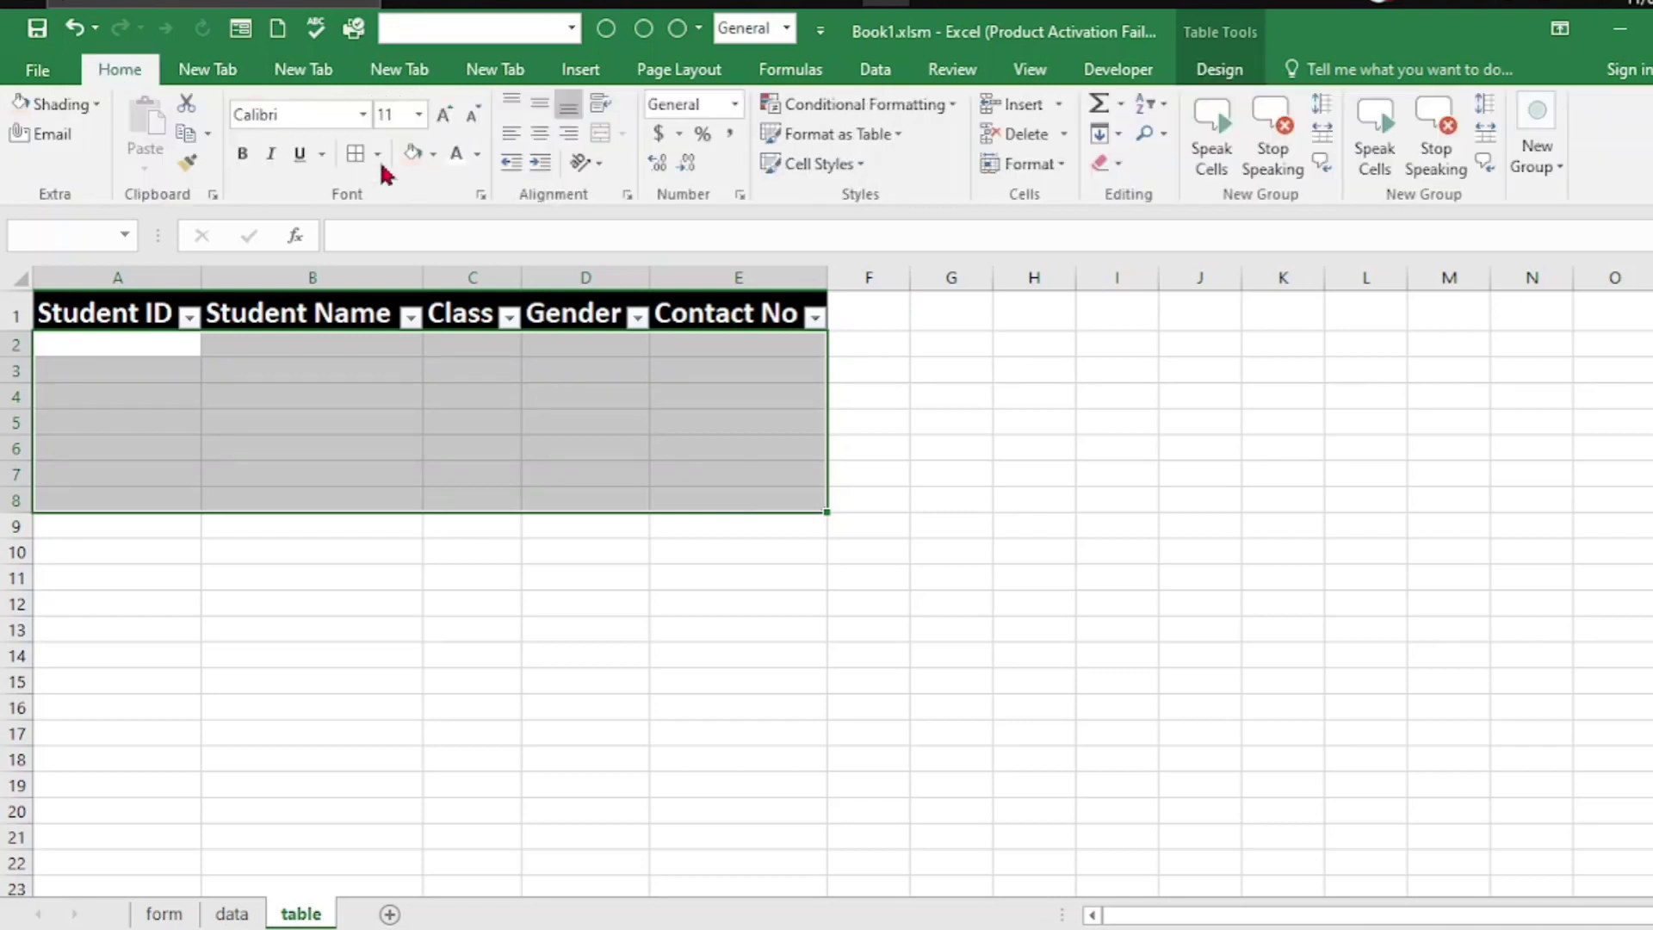
left_click(357, 155)
left_click(946, 369)
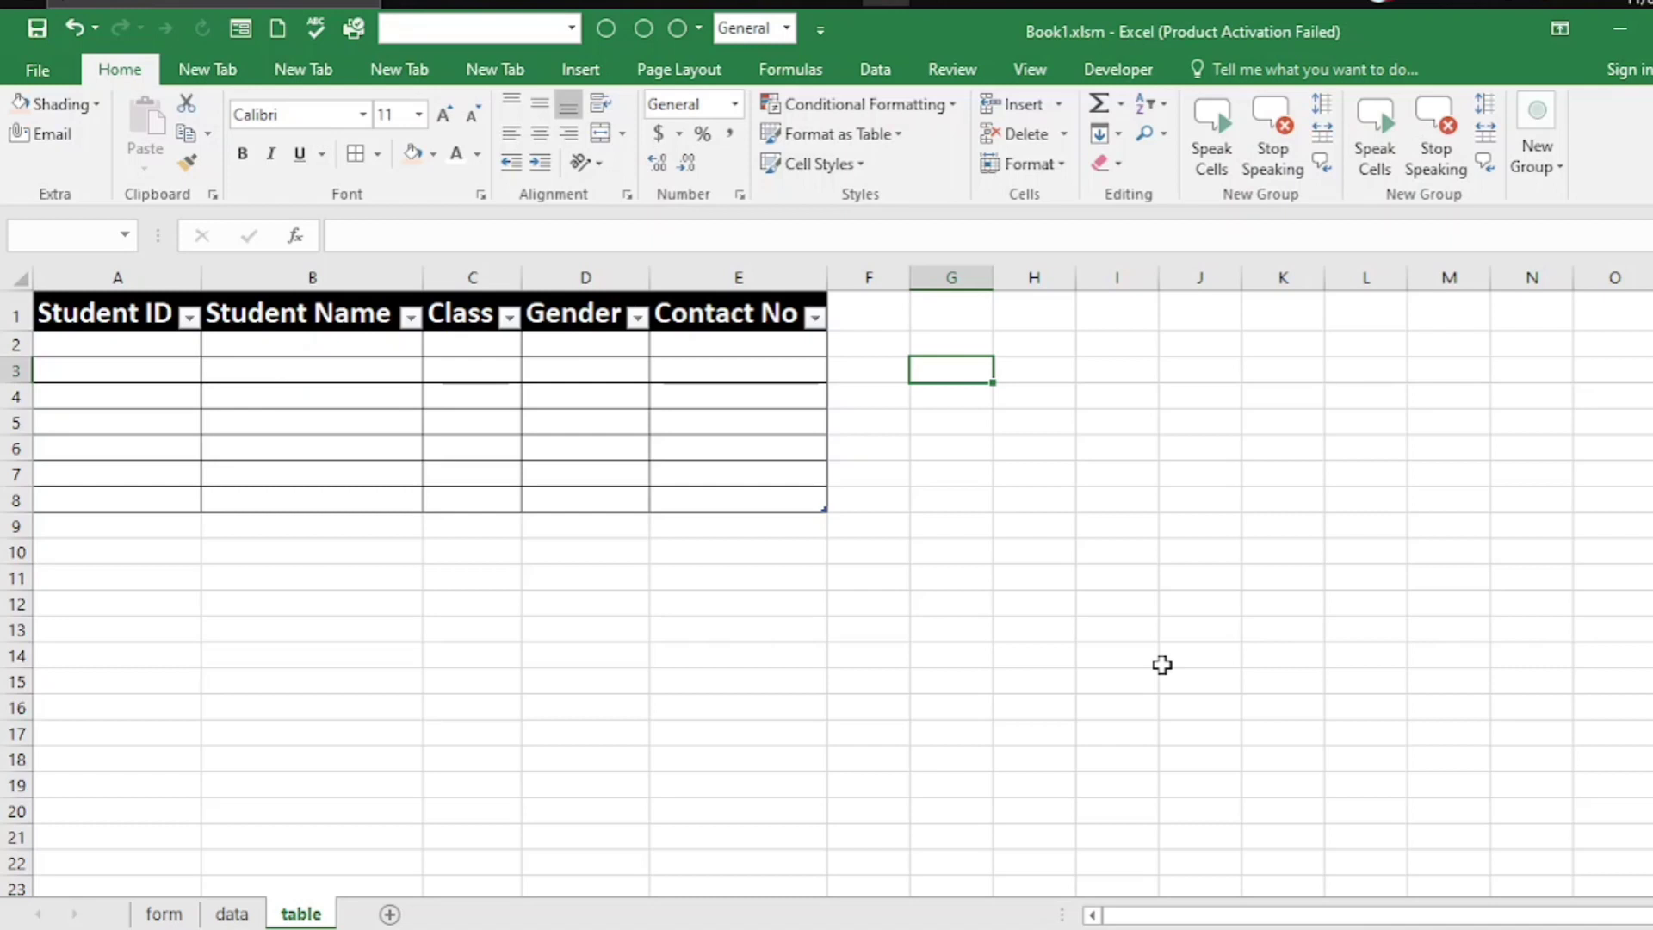
scroll(1507, 861, "up", 5, "ctrl")
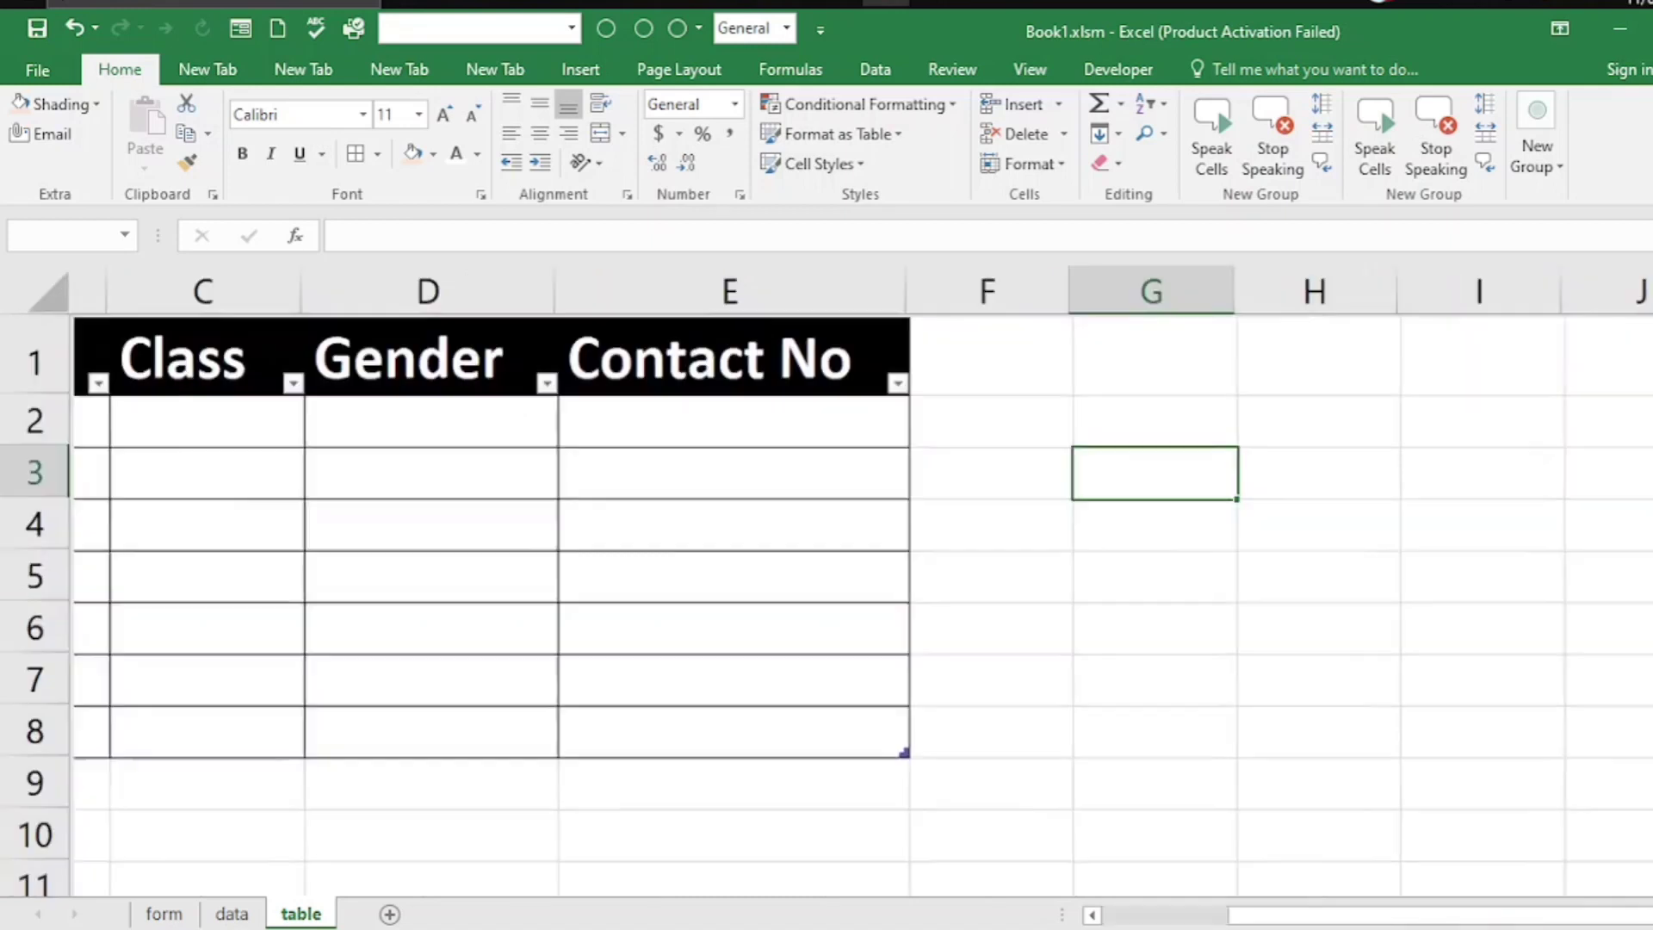
left_click_drag(1587, 917, 1407, 919)
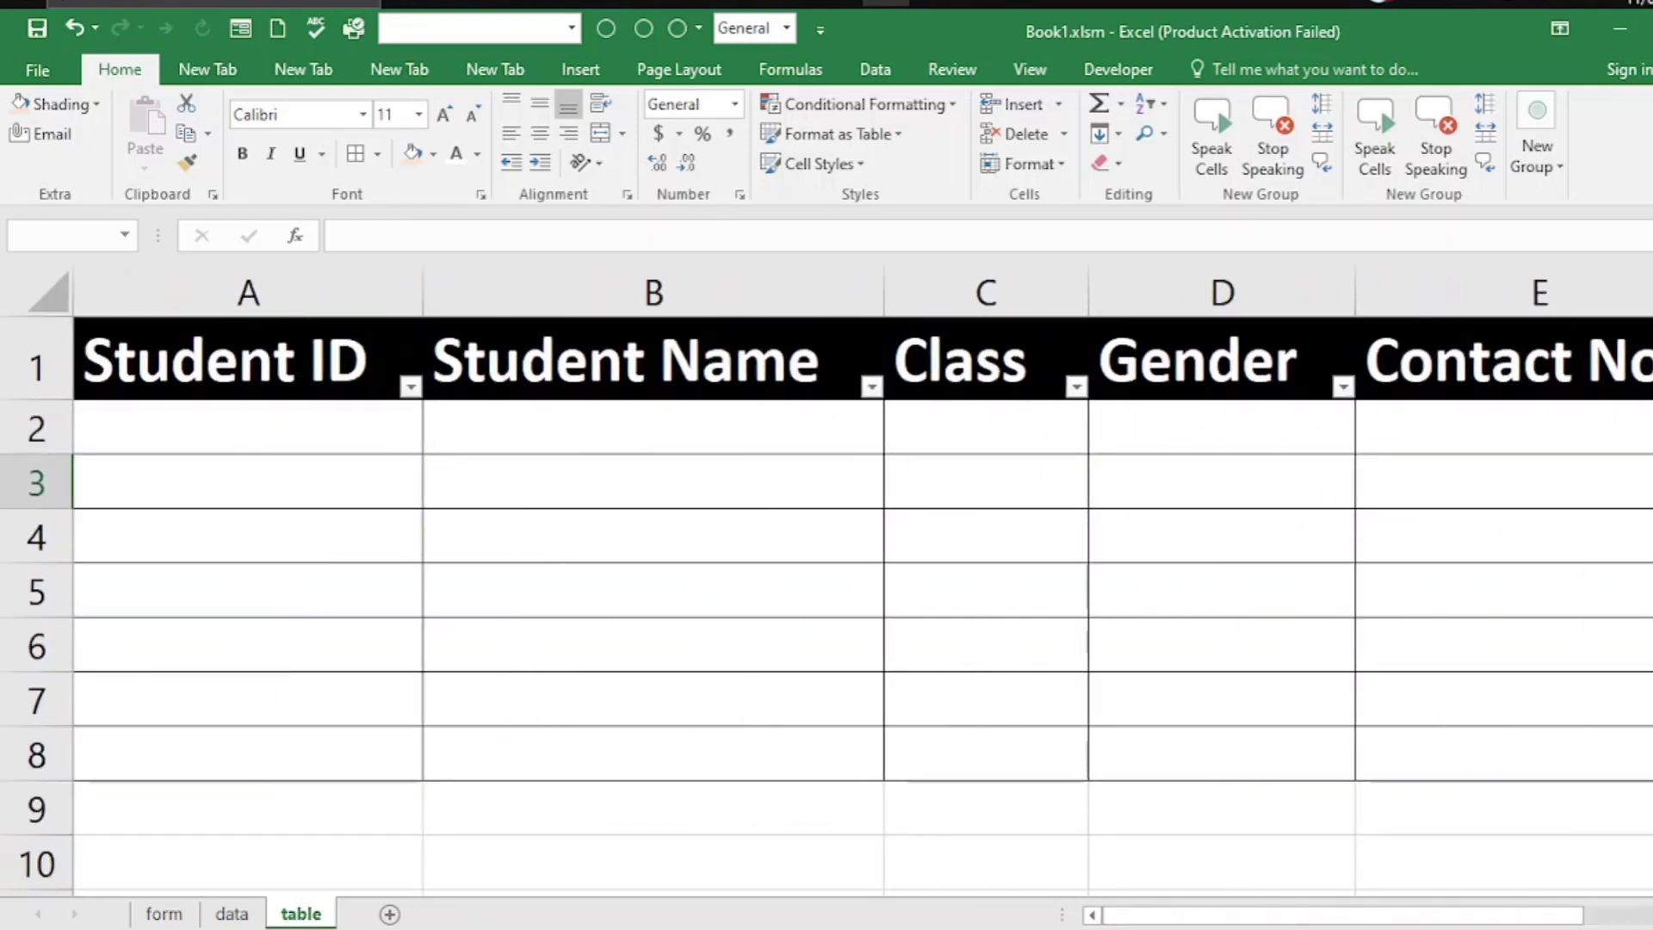
scroll(1509, 842, "down", 1, "ctrl")
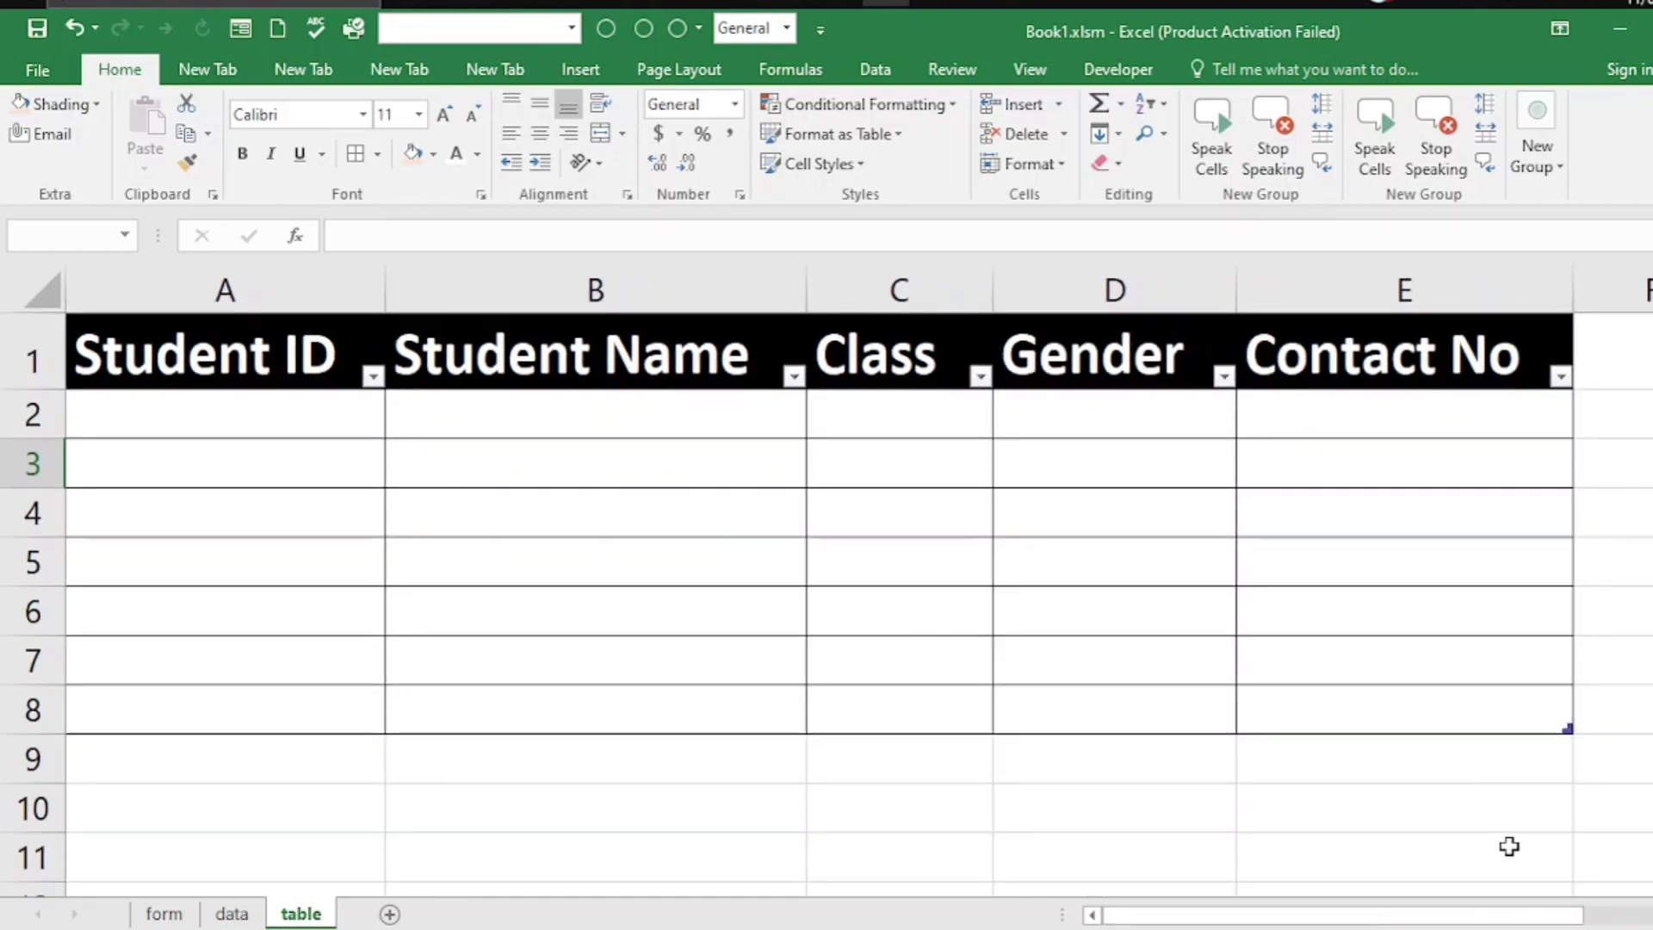
From the form sheet, begin recording a macro named FormData stored in this workbook.
left_click(164, 914)
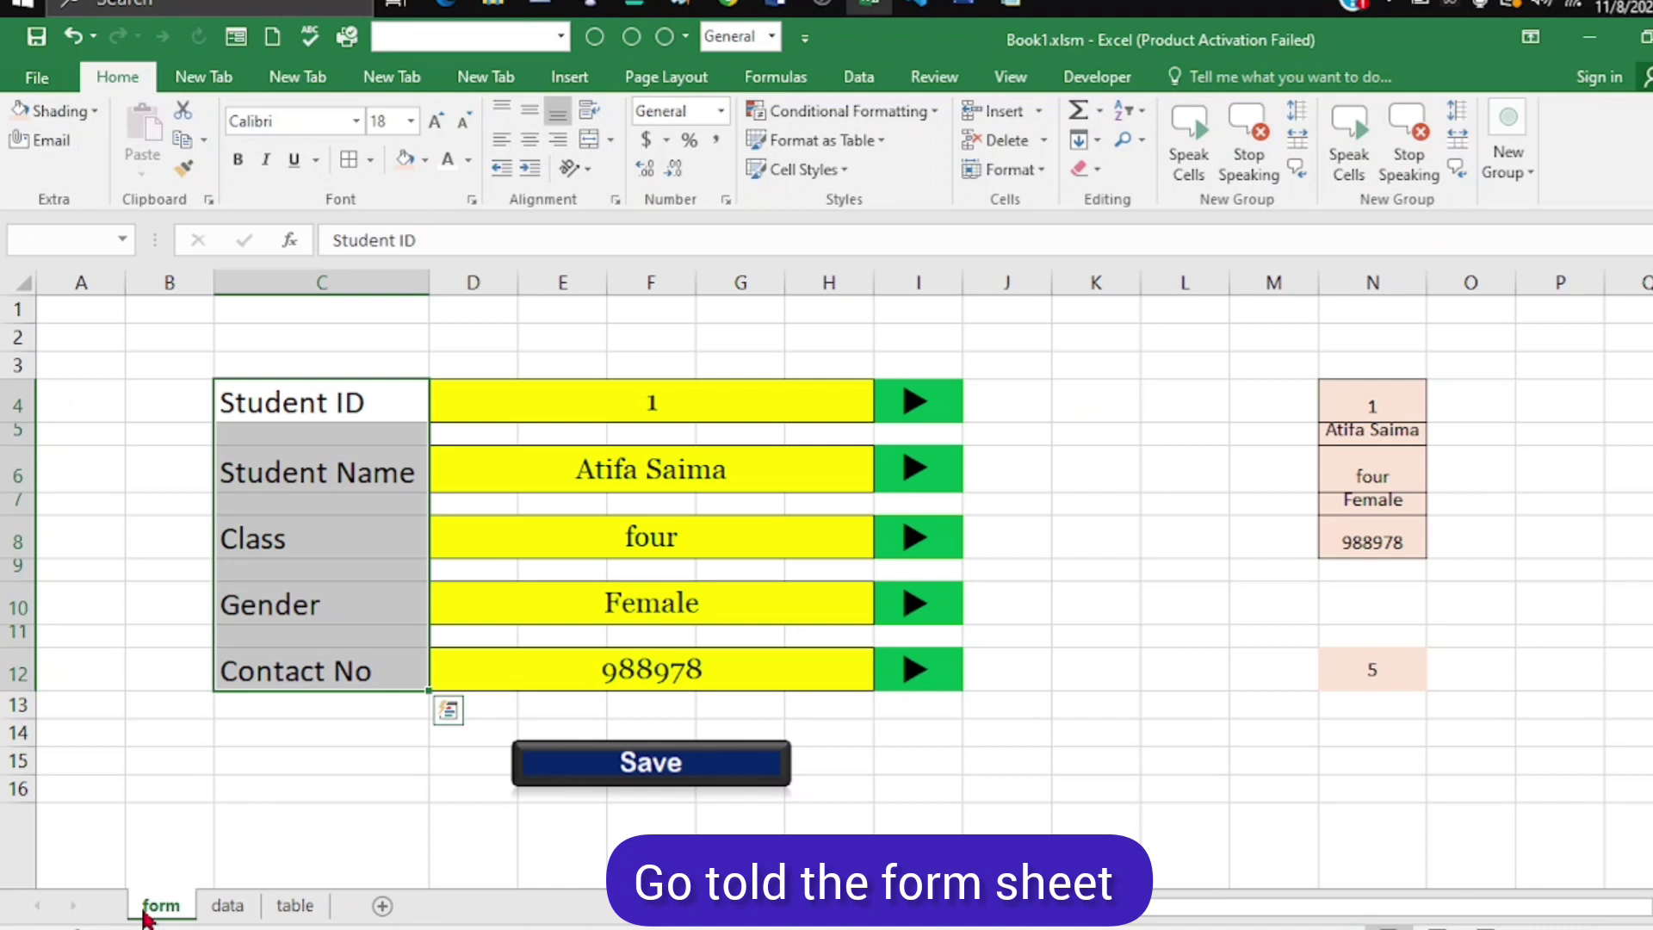
left_click(1011, 77)
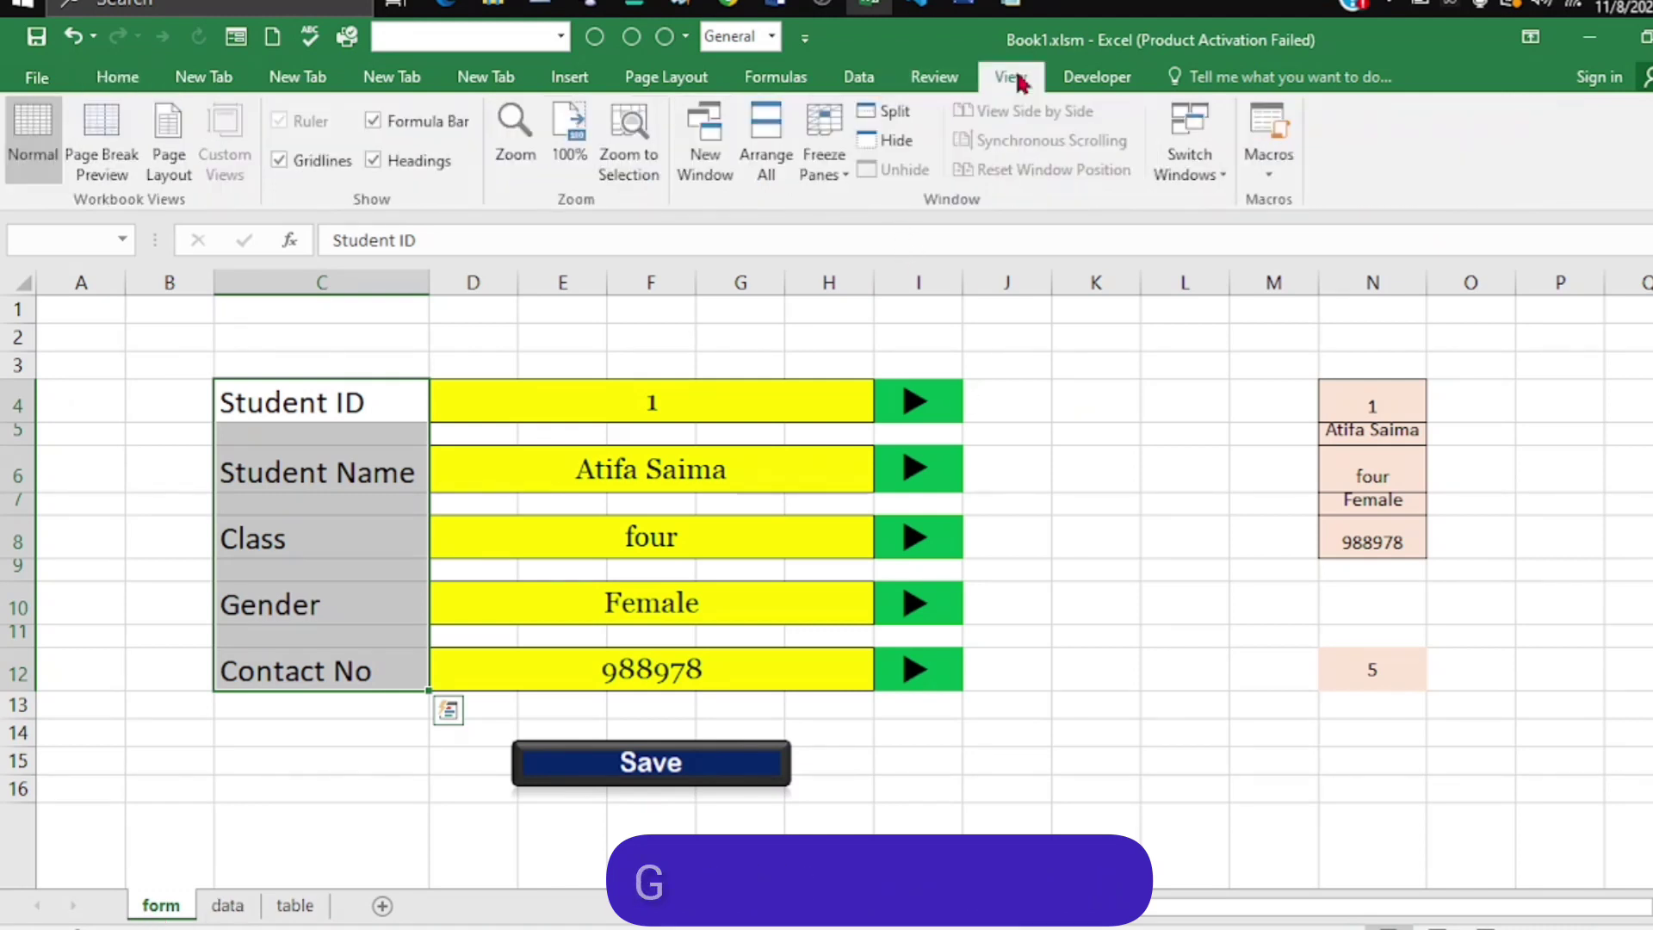
left_click(1281, 173)
left_click(1275, 230)
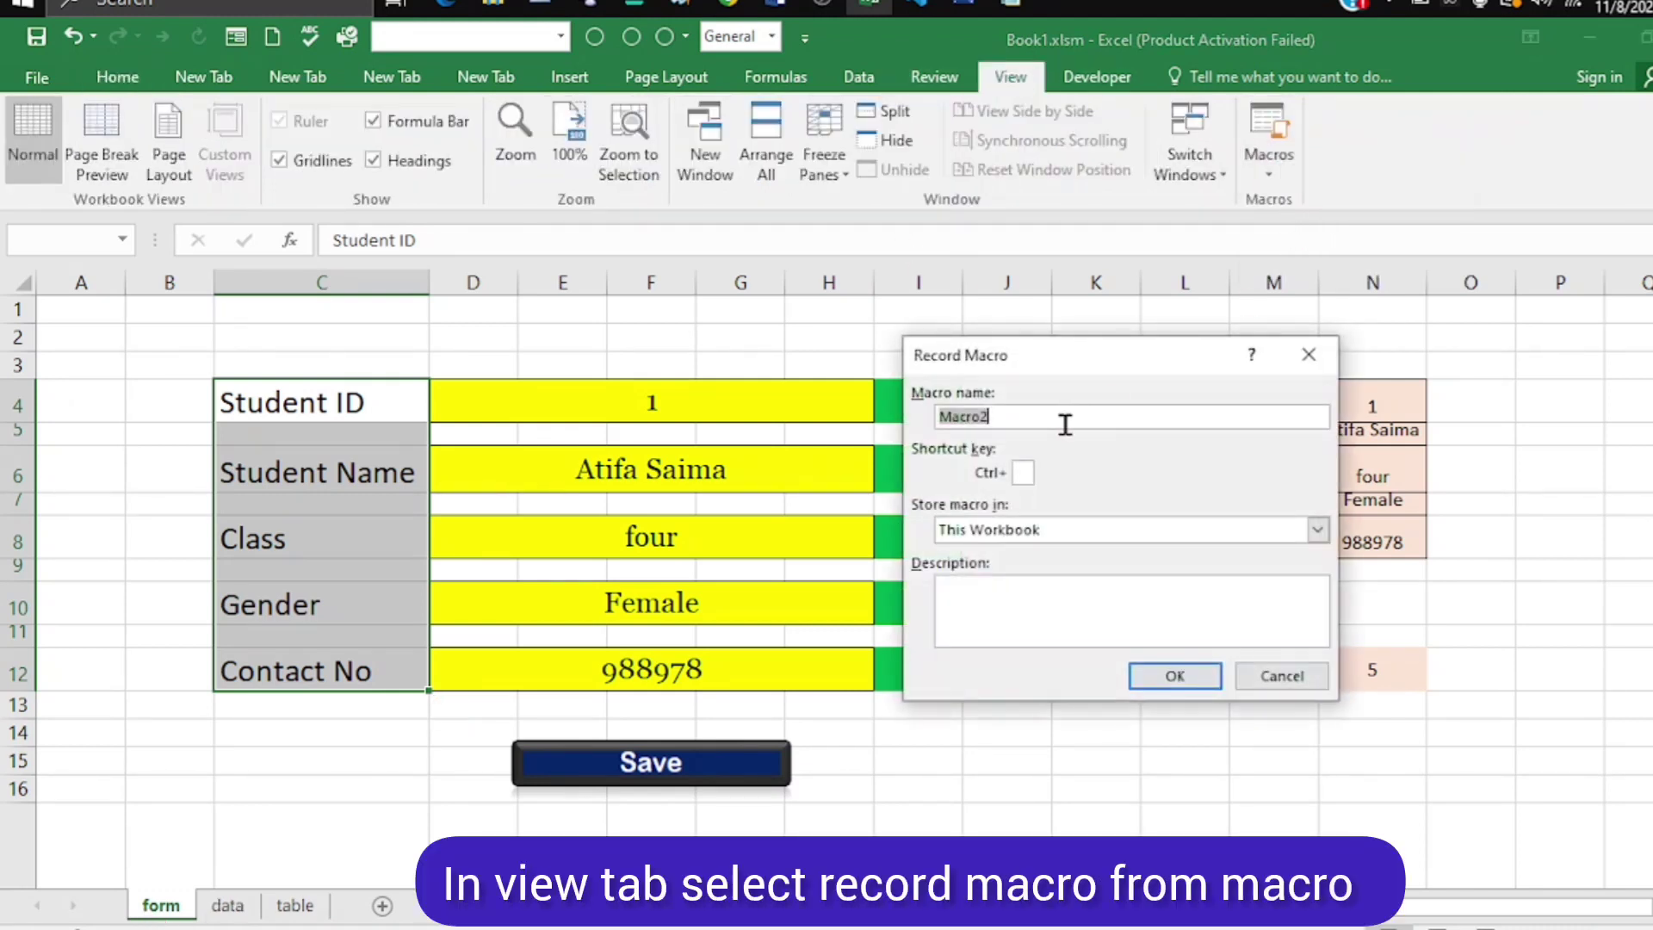
key("BackSpace")
type("Form")
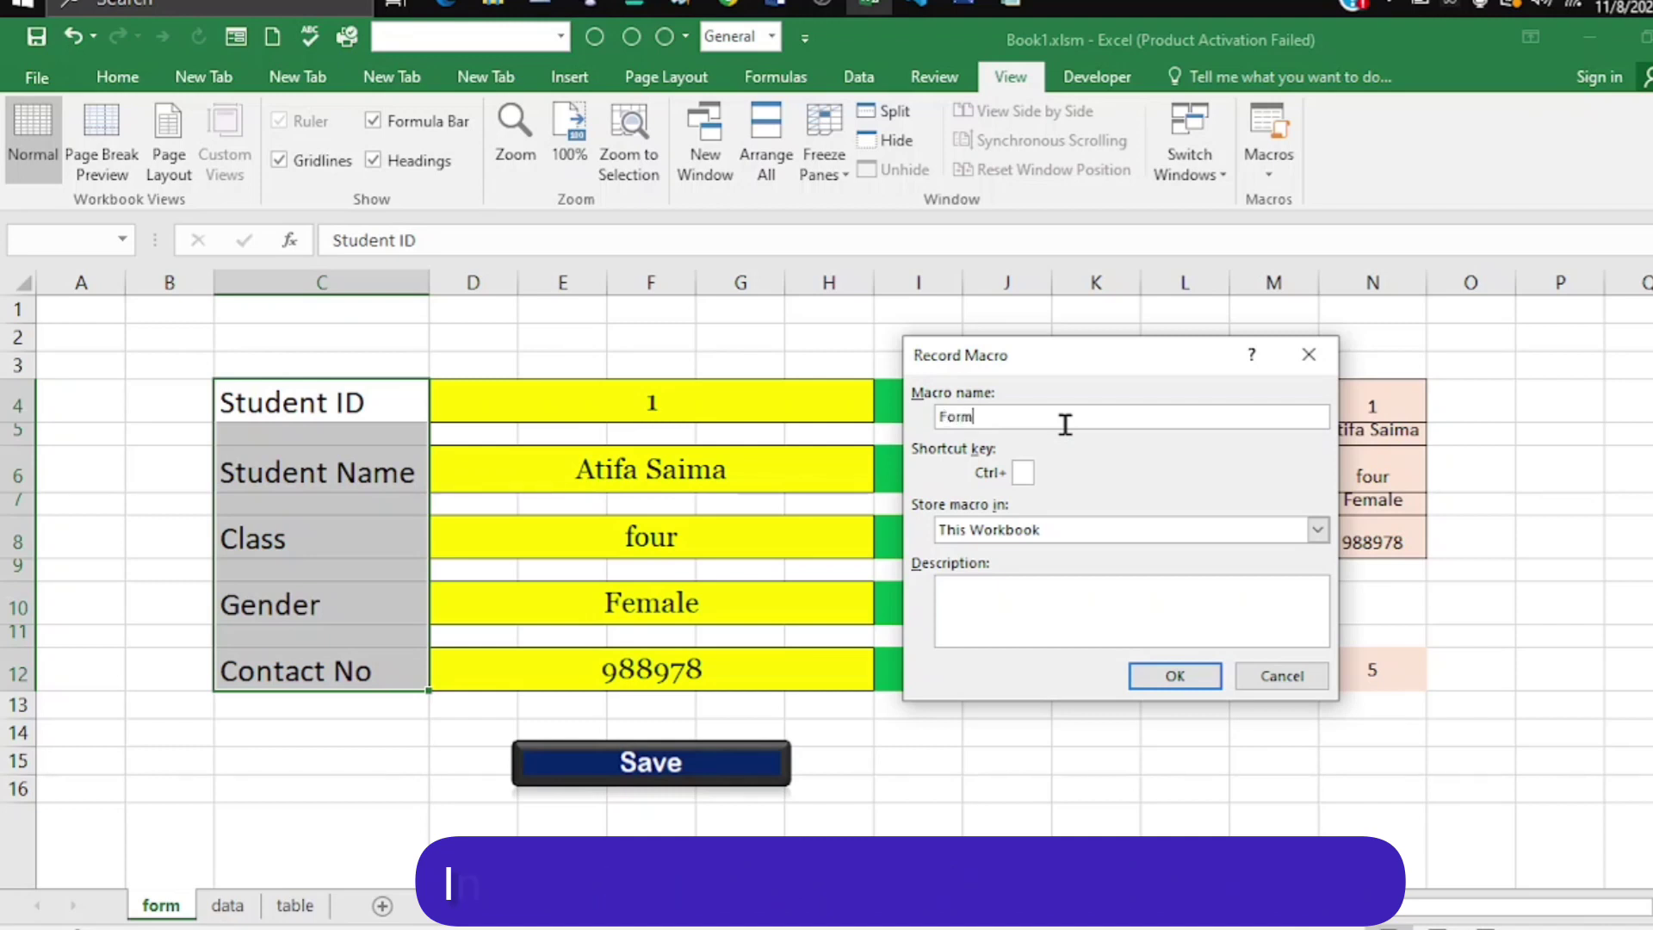
type("Data")
left_click(1192, 677)
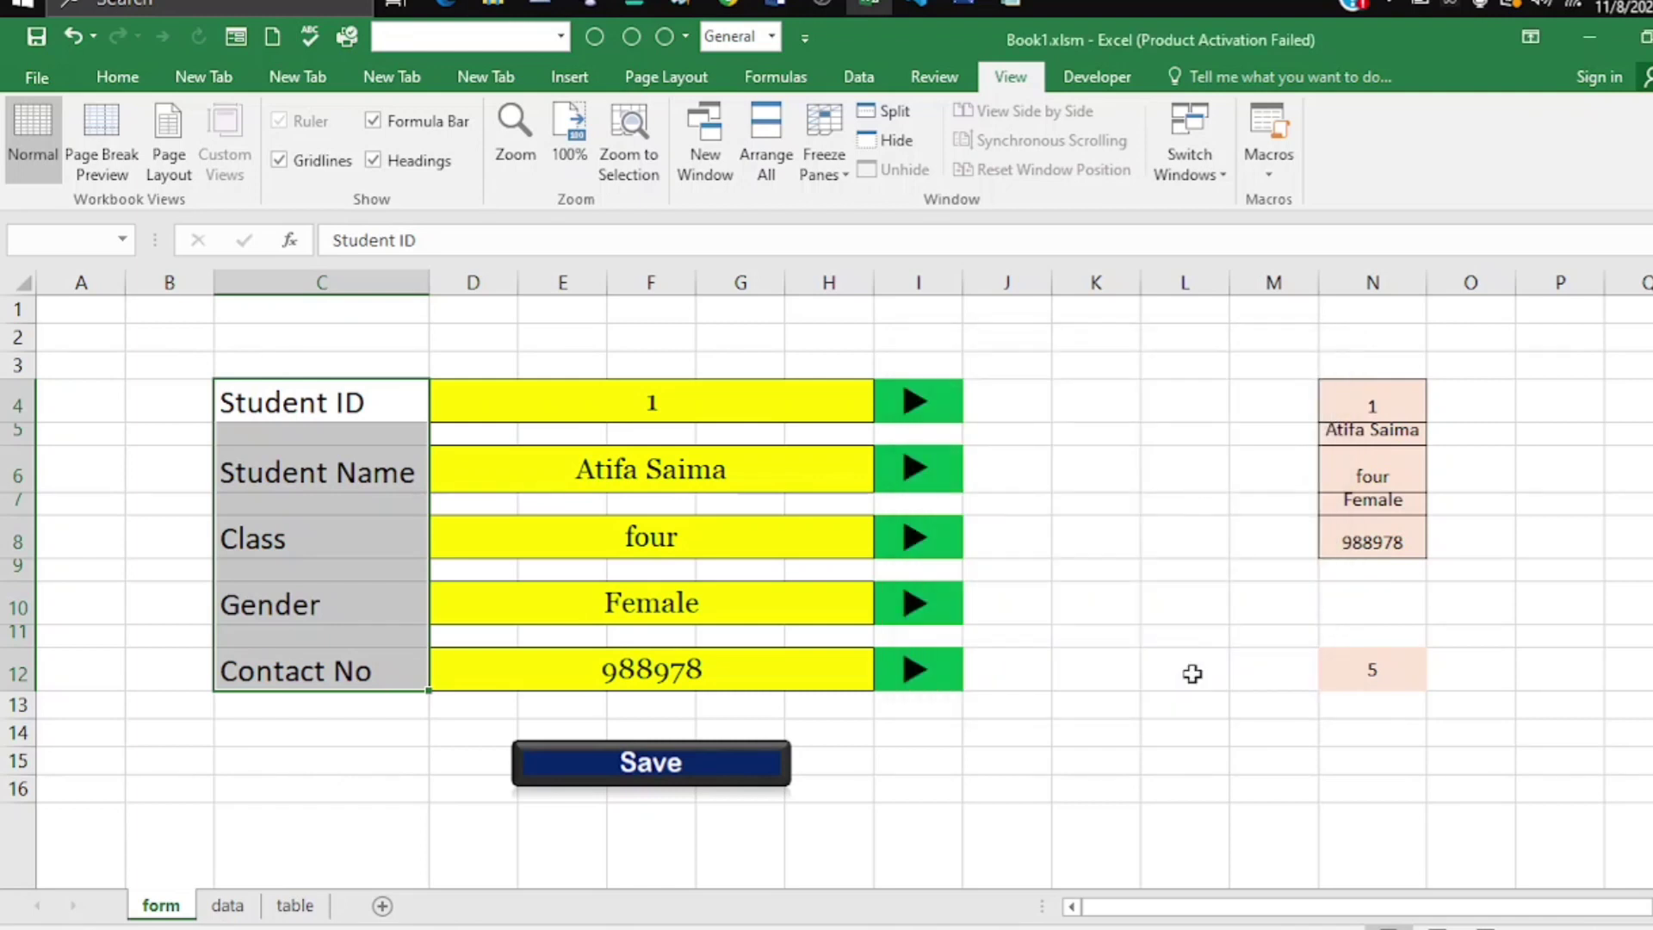
left_click_drag(1377, 398, 1397, 529)
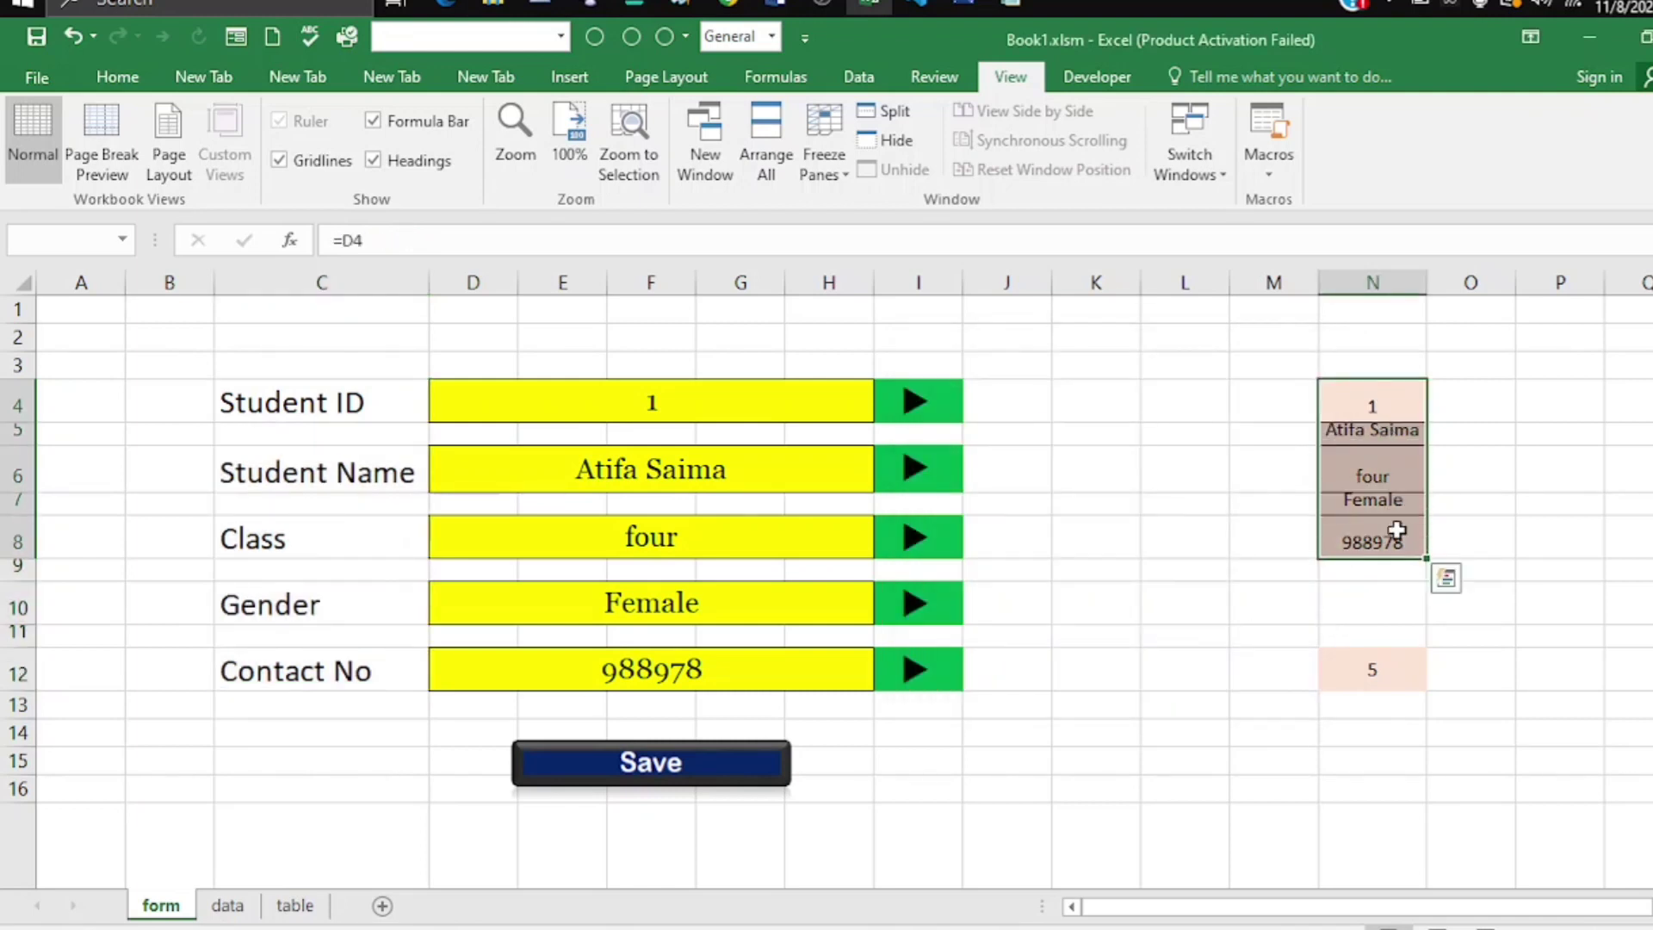
Copy entry values N4:N8 and paste them as values across row 1 of the data sheet.
right_click(1397, 529)
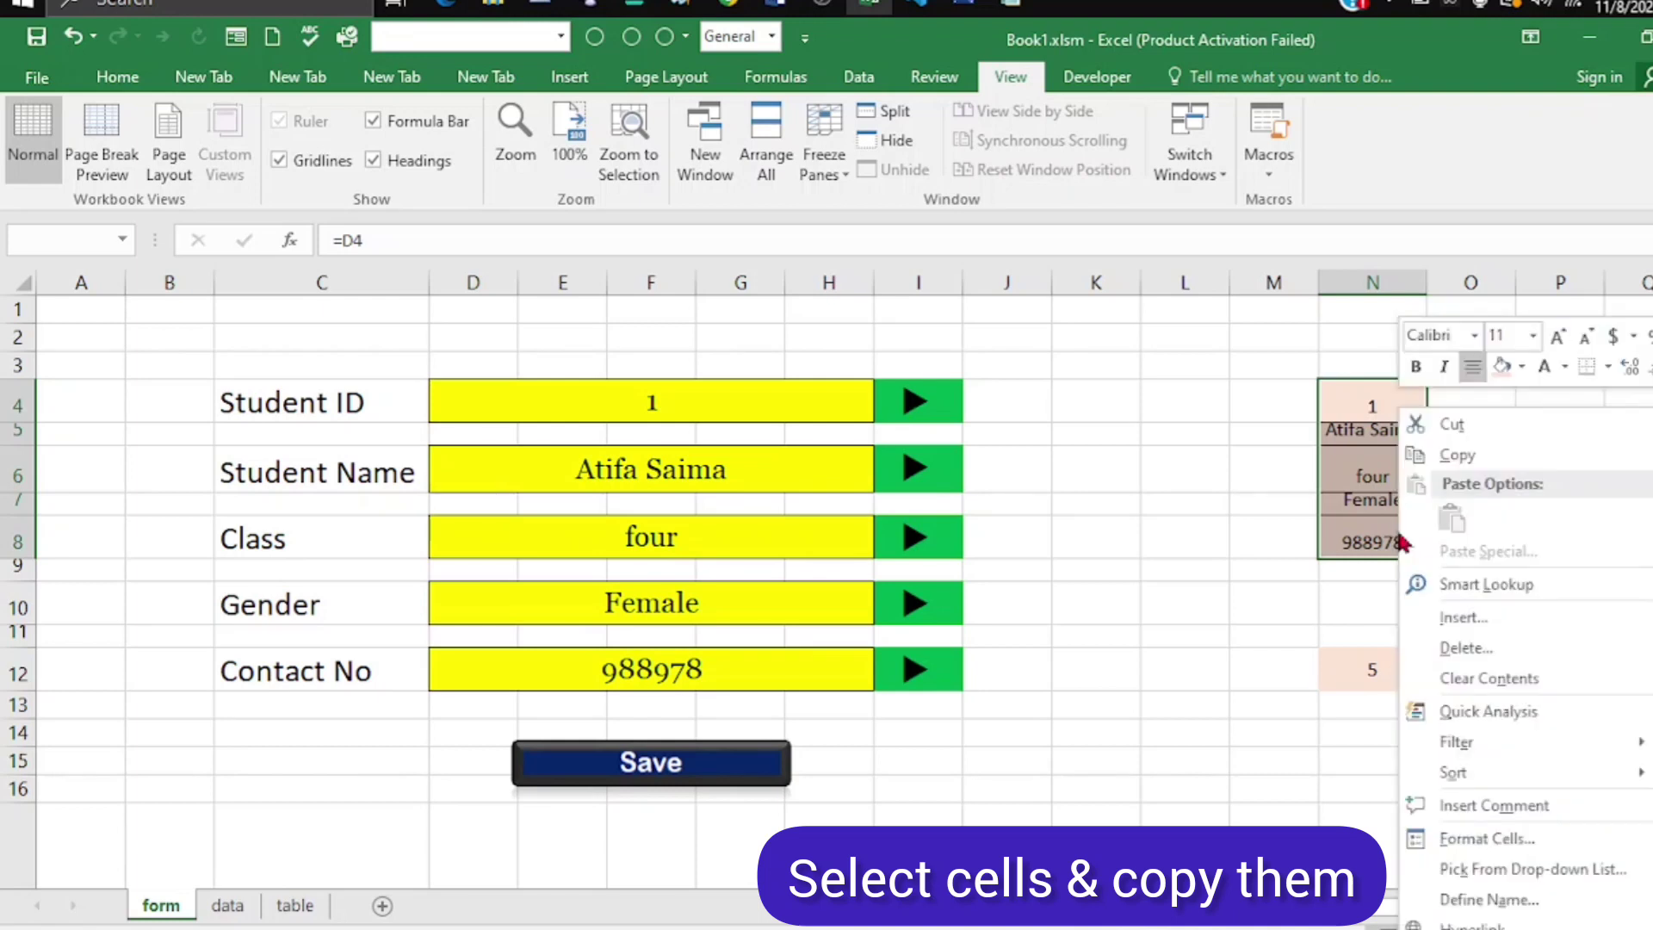
left_click(1471, 466)
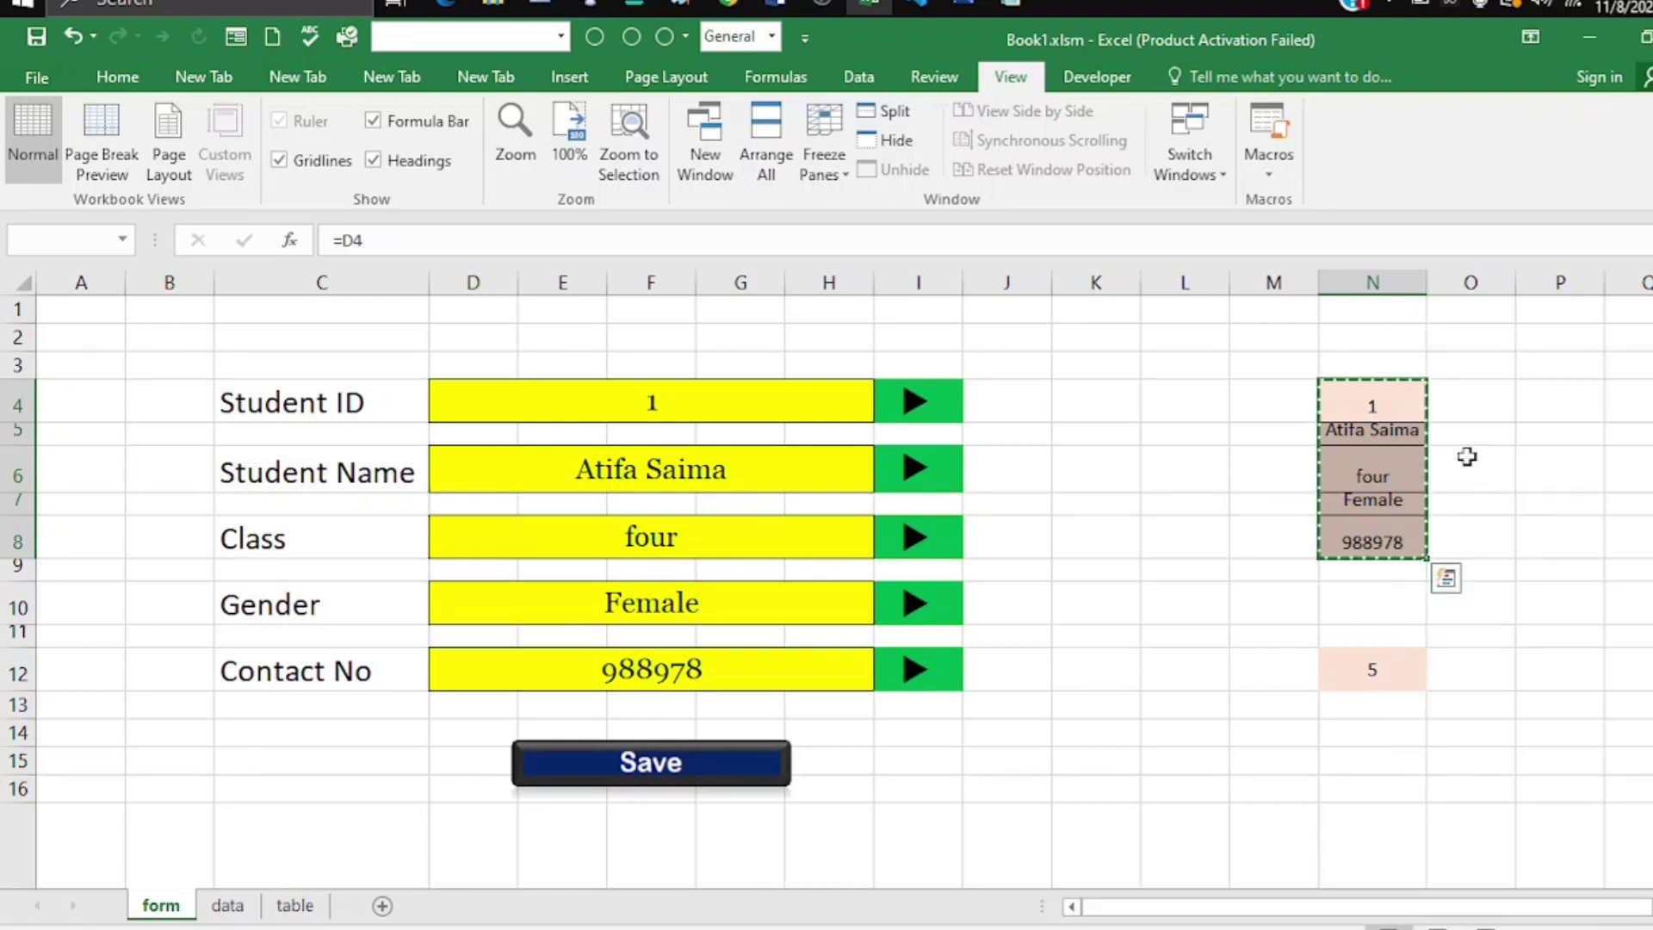
left_click(228, 905)
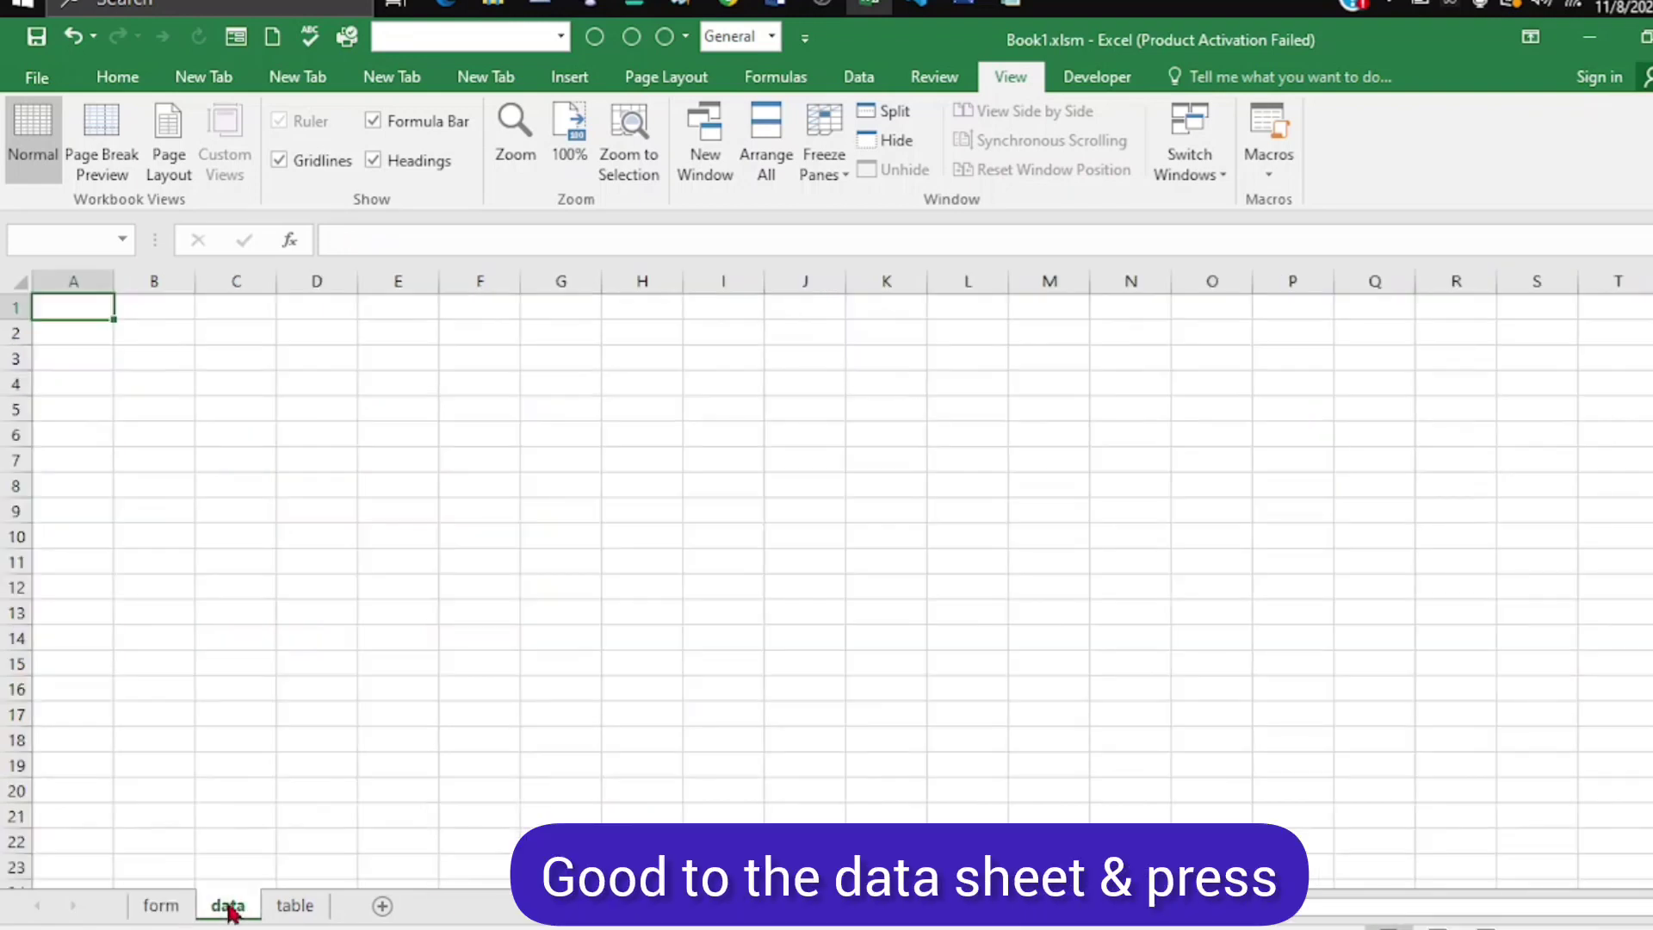
right_click(93, 317)
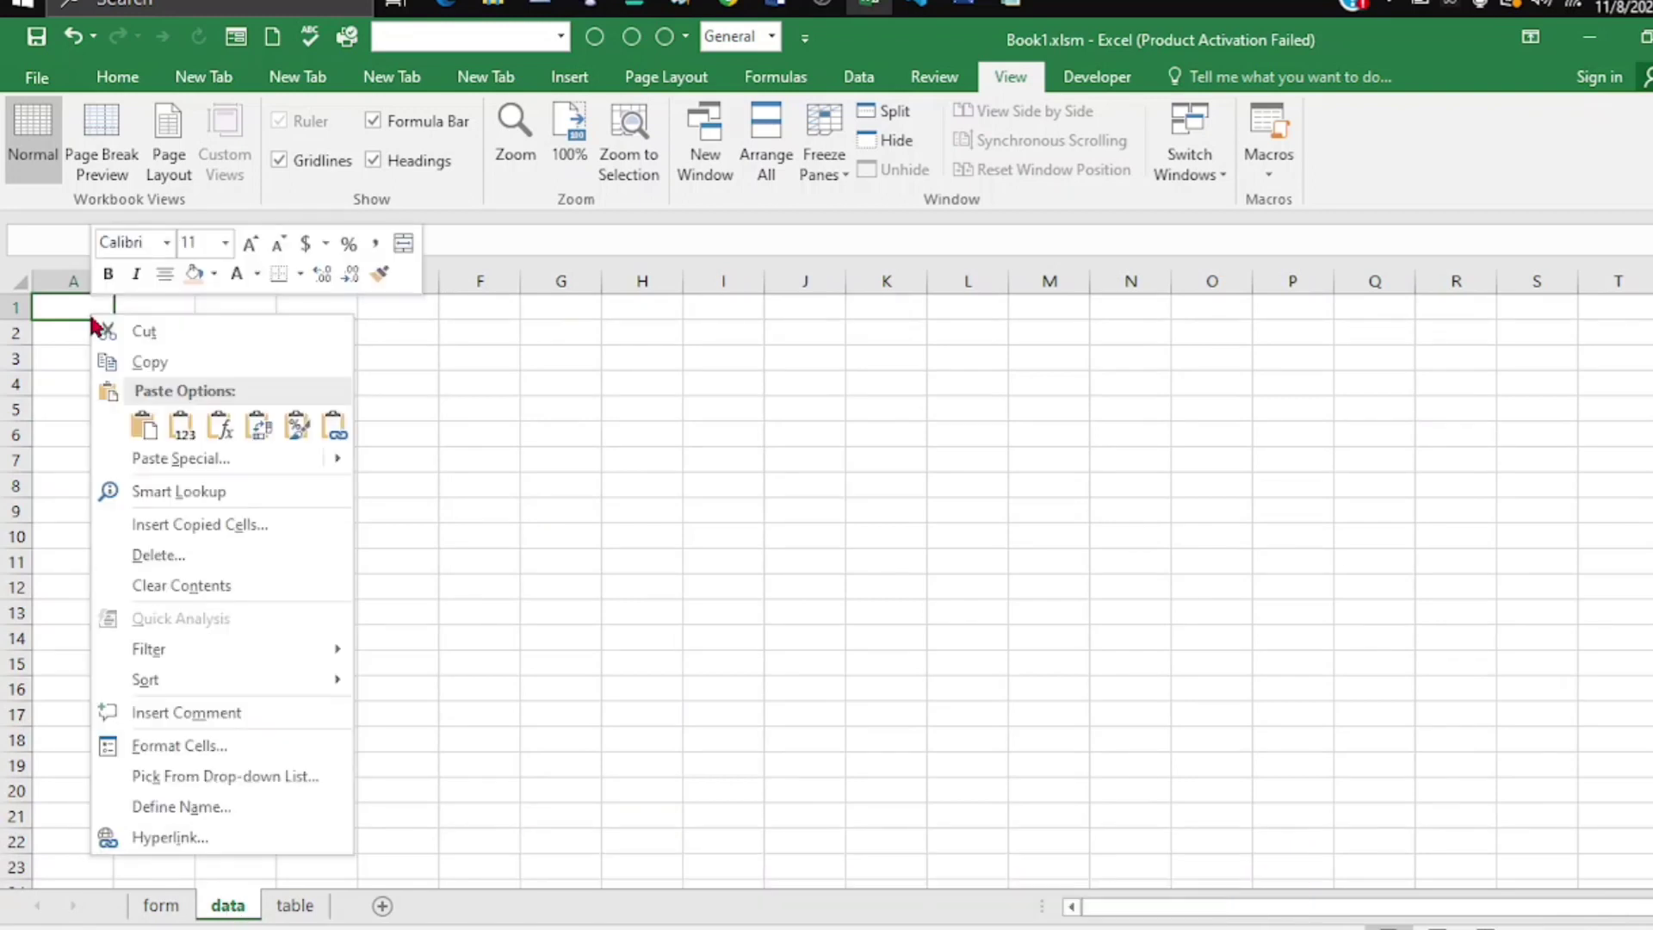
left_click(198, 458)
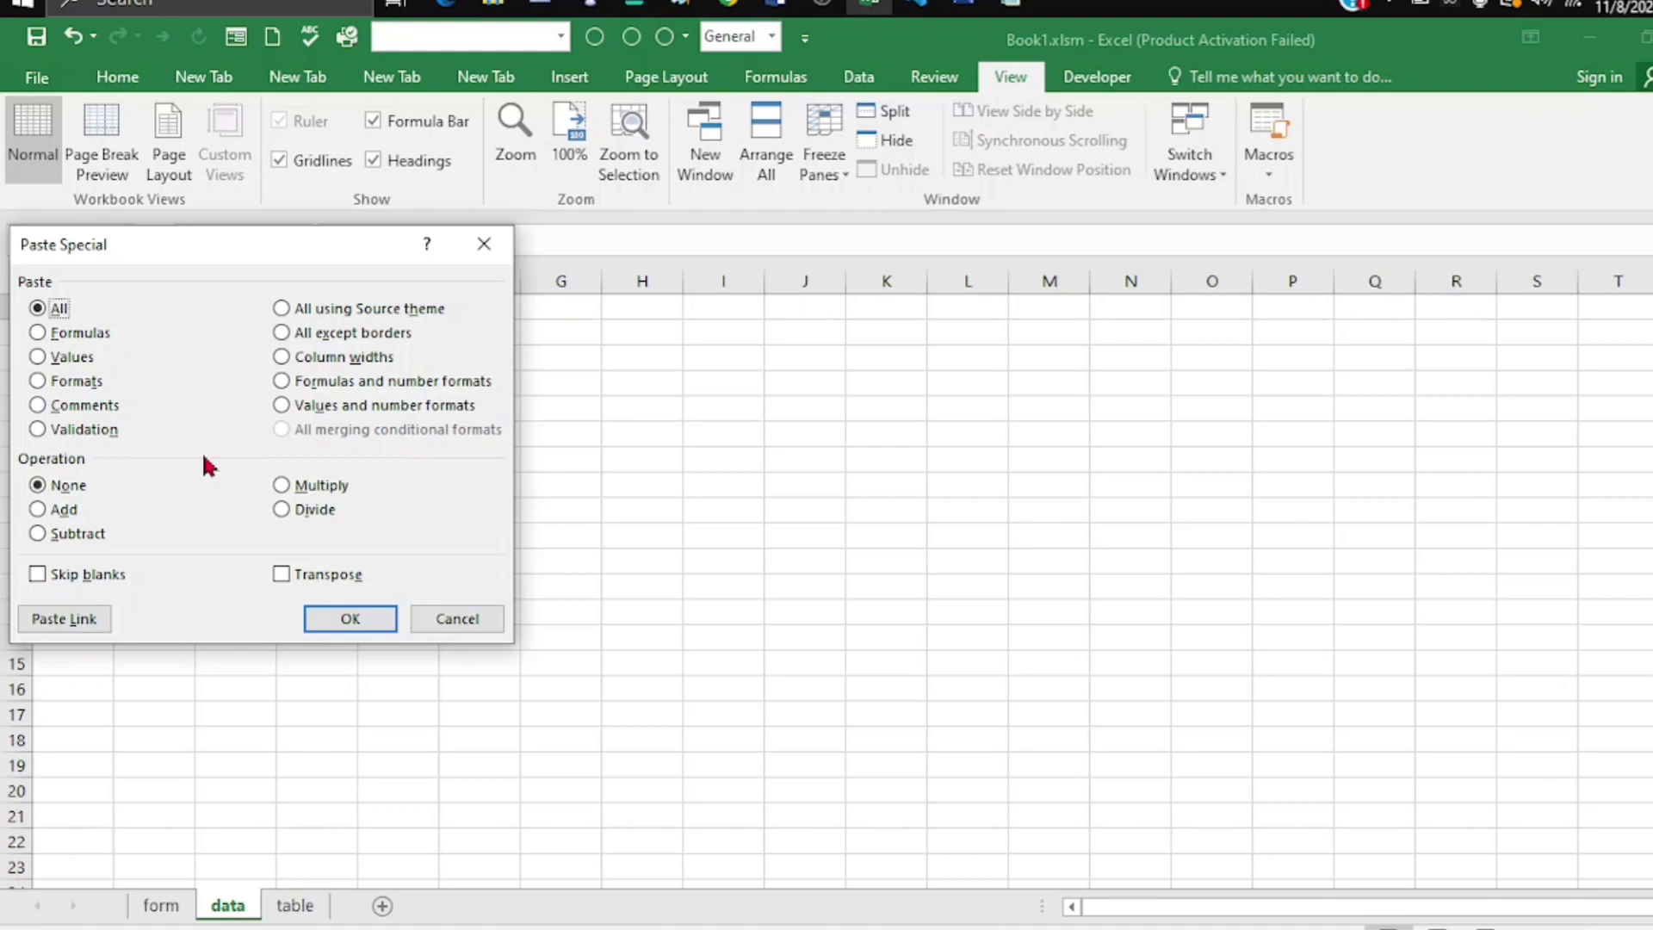
left_click(70, 358)
left_click(342, 617)
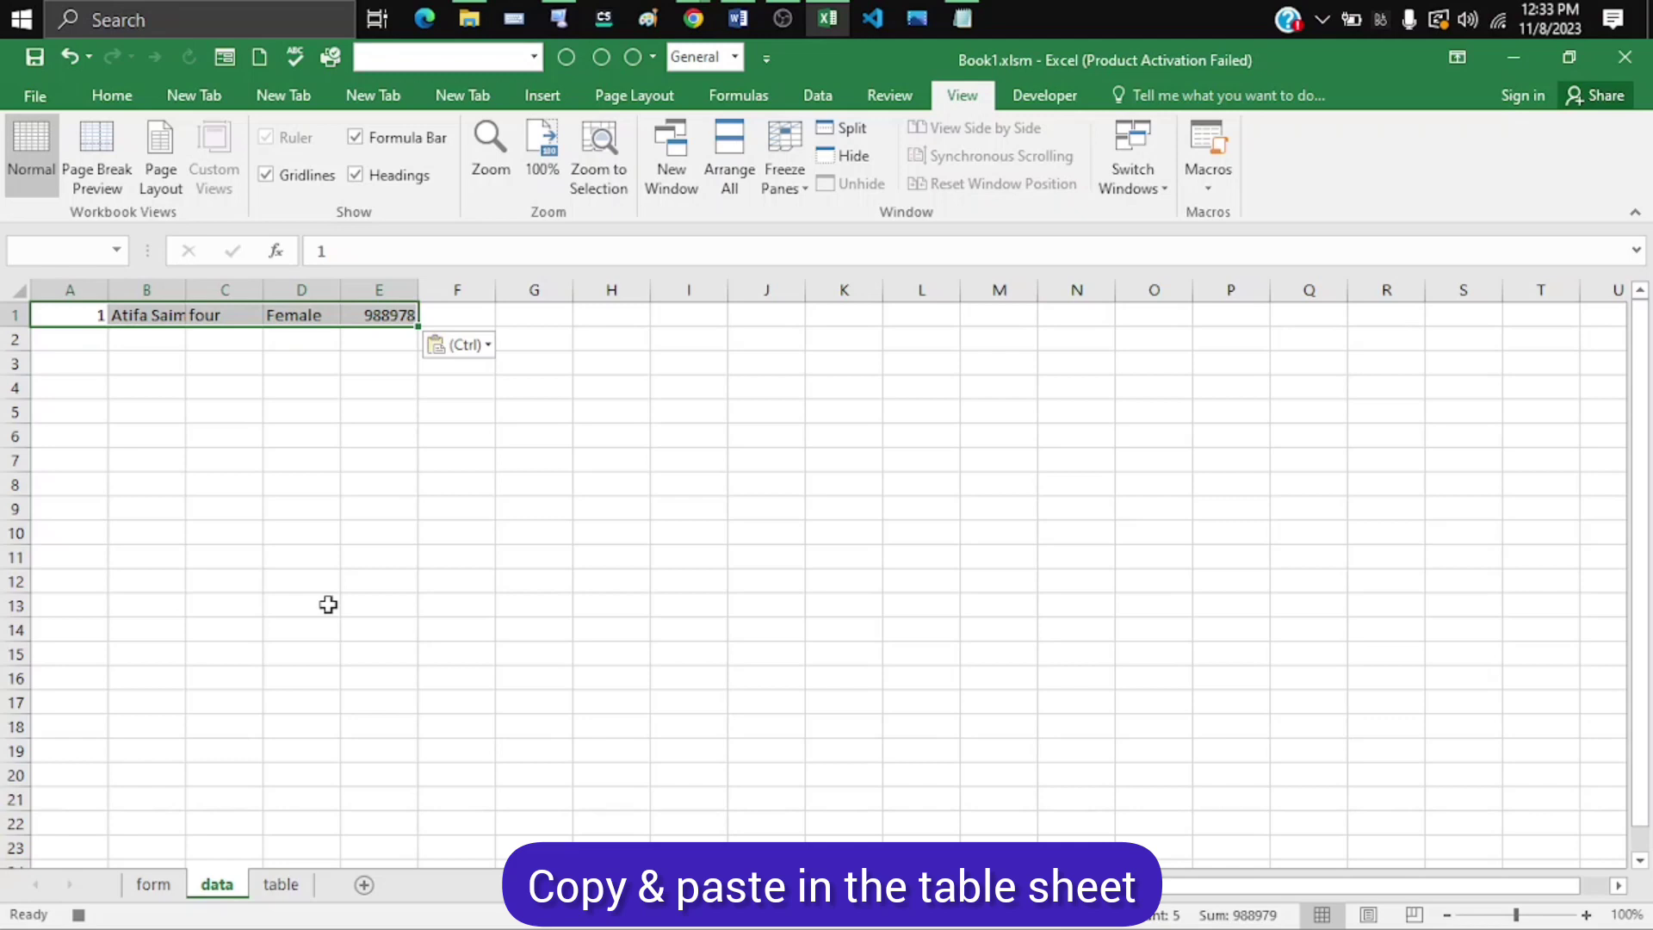
Copy the pasted row A1:E1 and go to the table sheet.
right_click(160, 324)
left_click(188, 360)
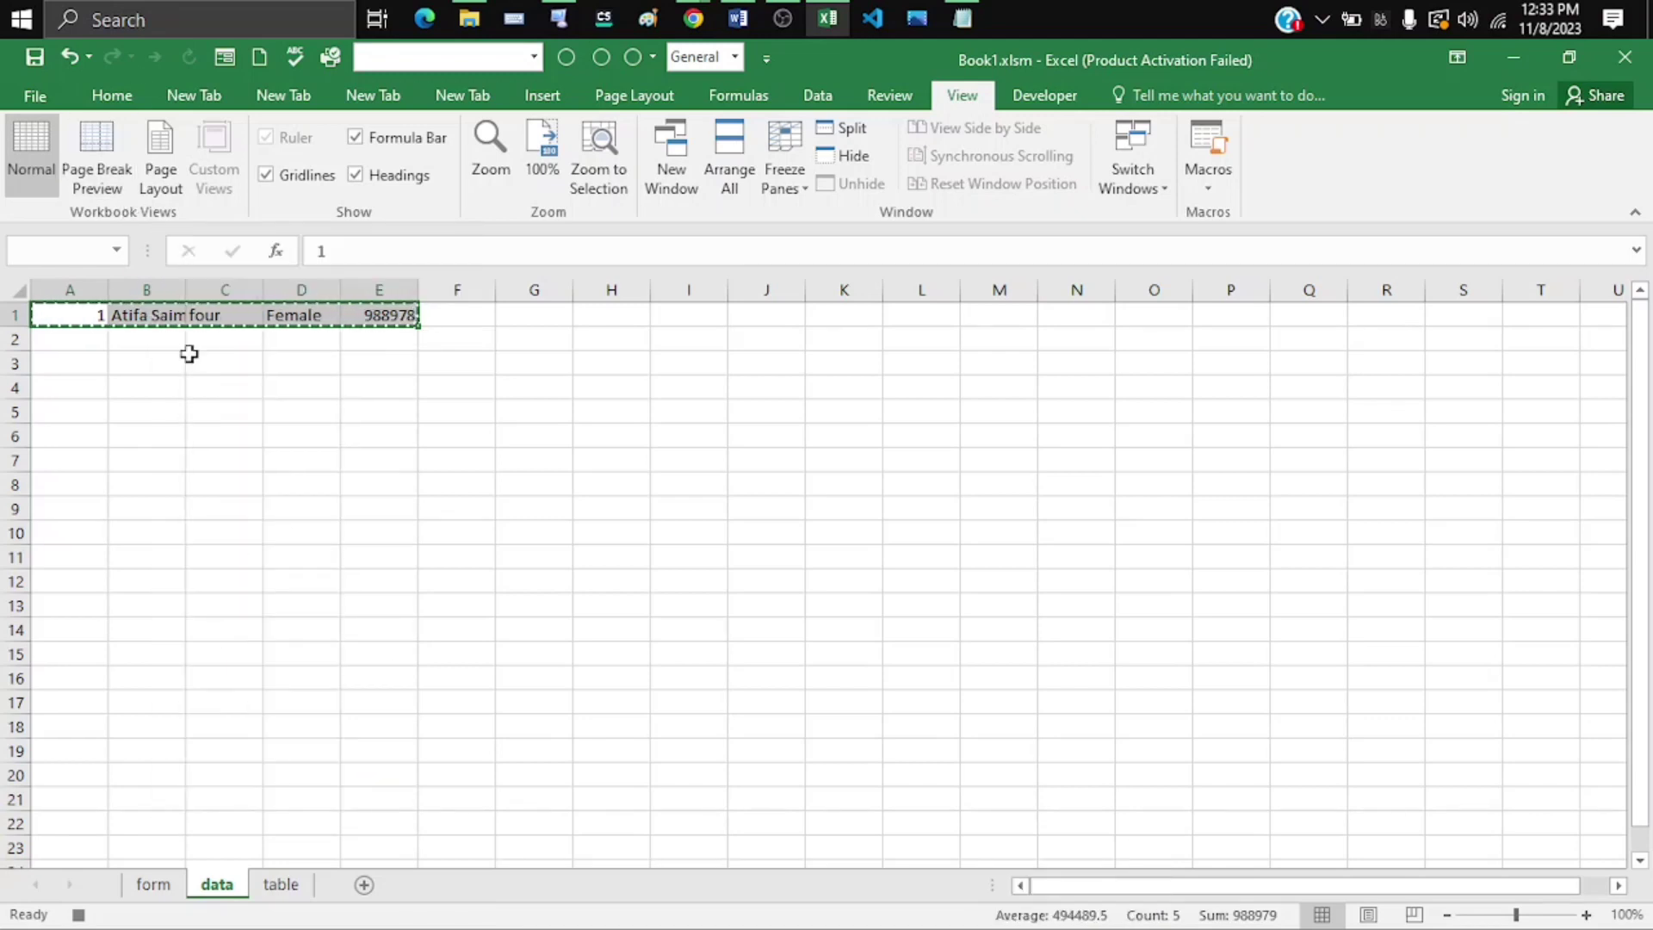
left_click(285, 885)
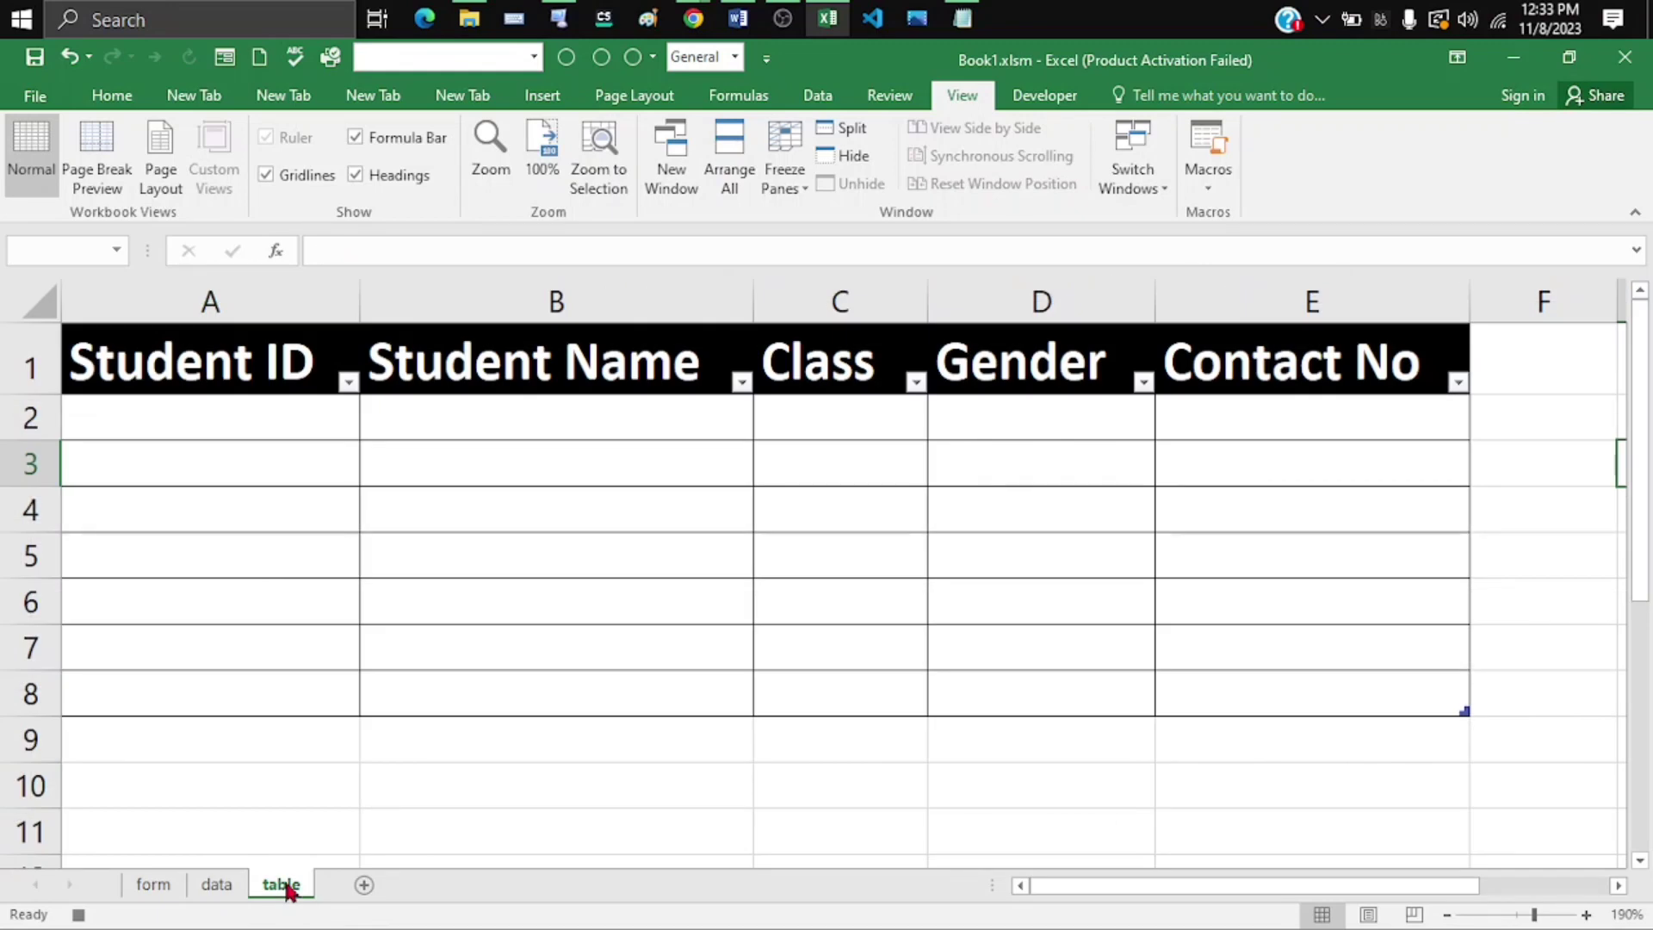
Insert the copied record as the table's first data row at A2, then return to the form.
left_click(251, 429)
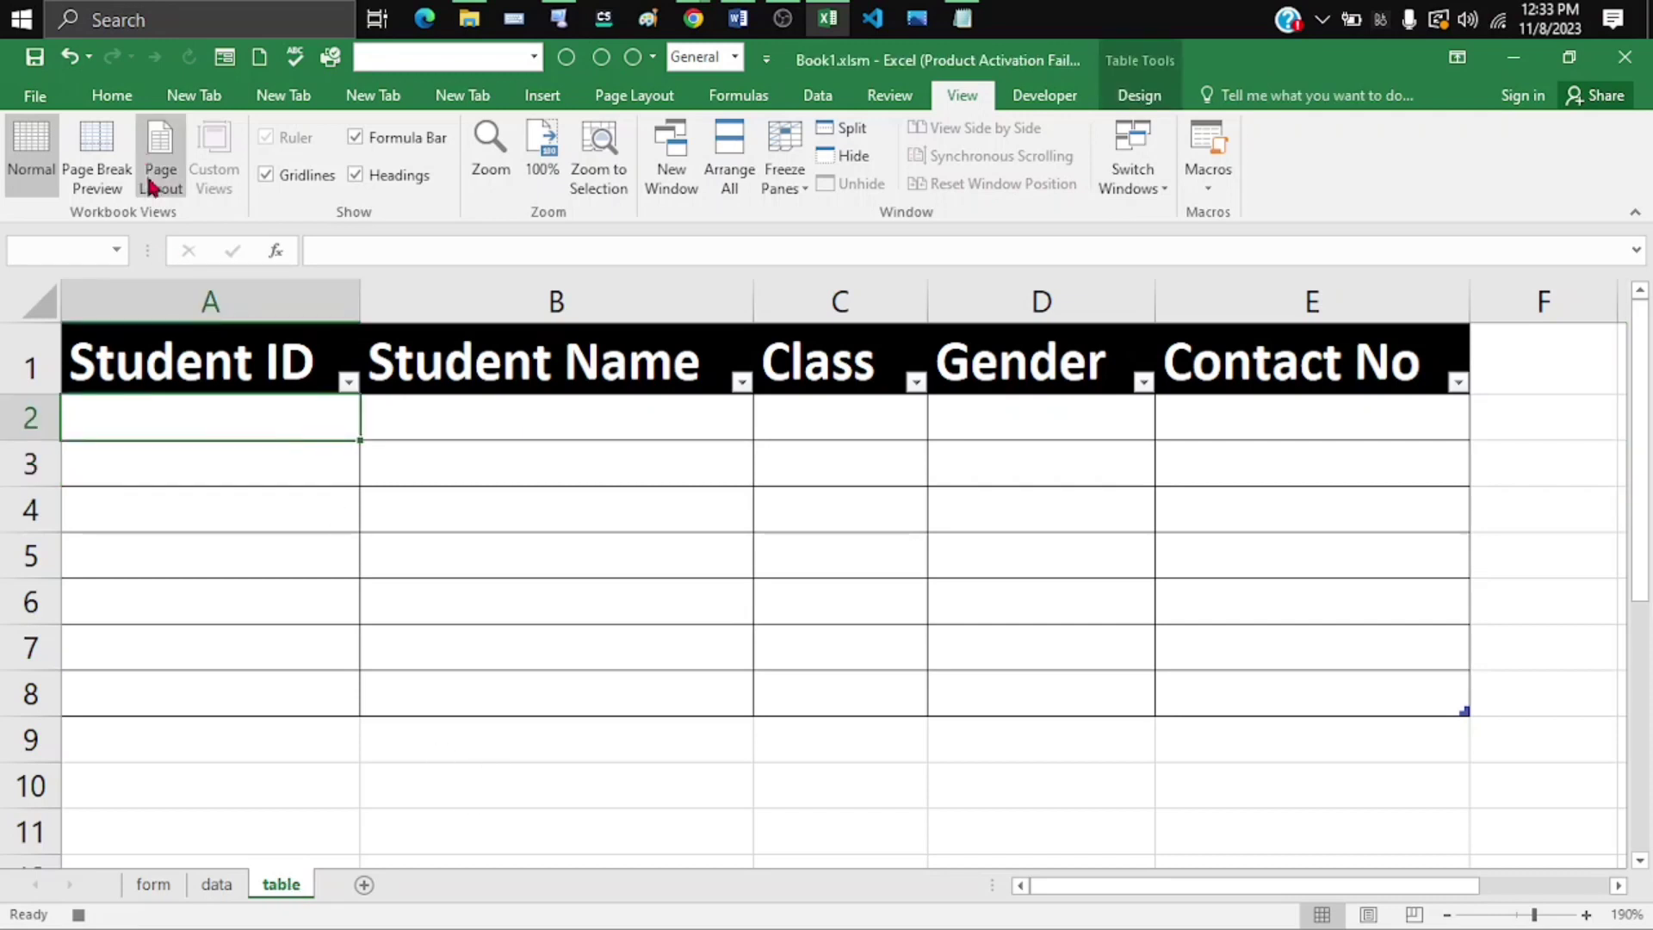
left_click(110, 95)
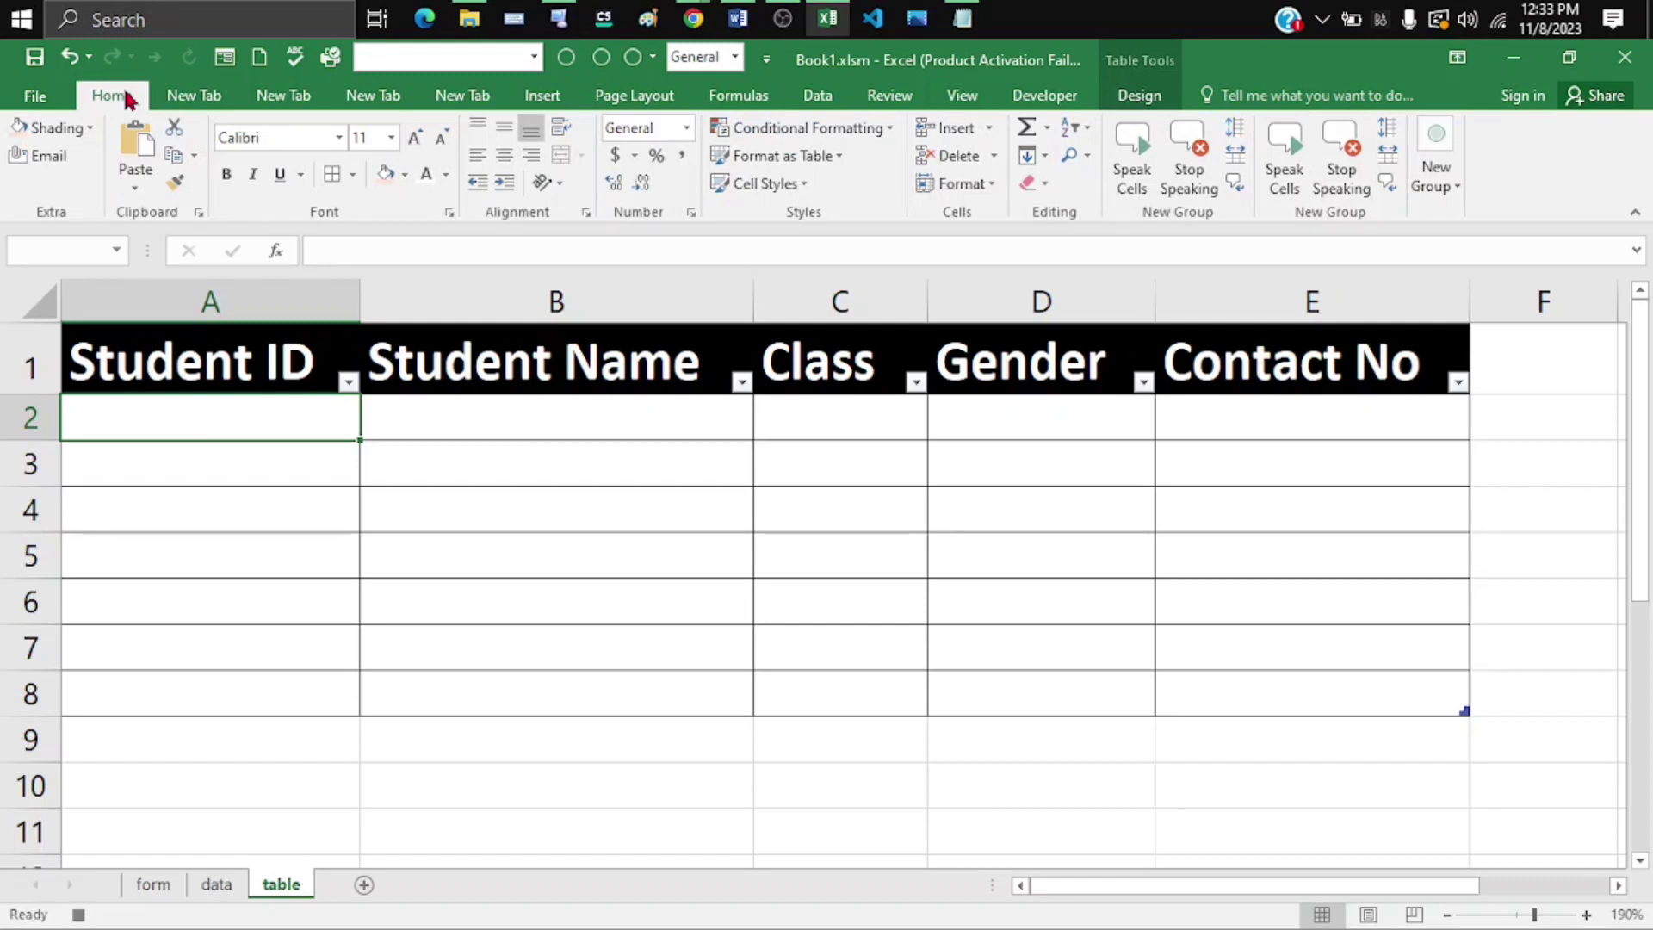
left_click(989, 127)
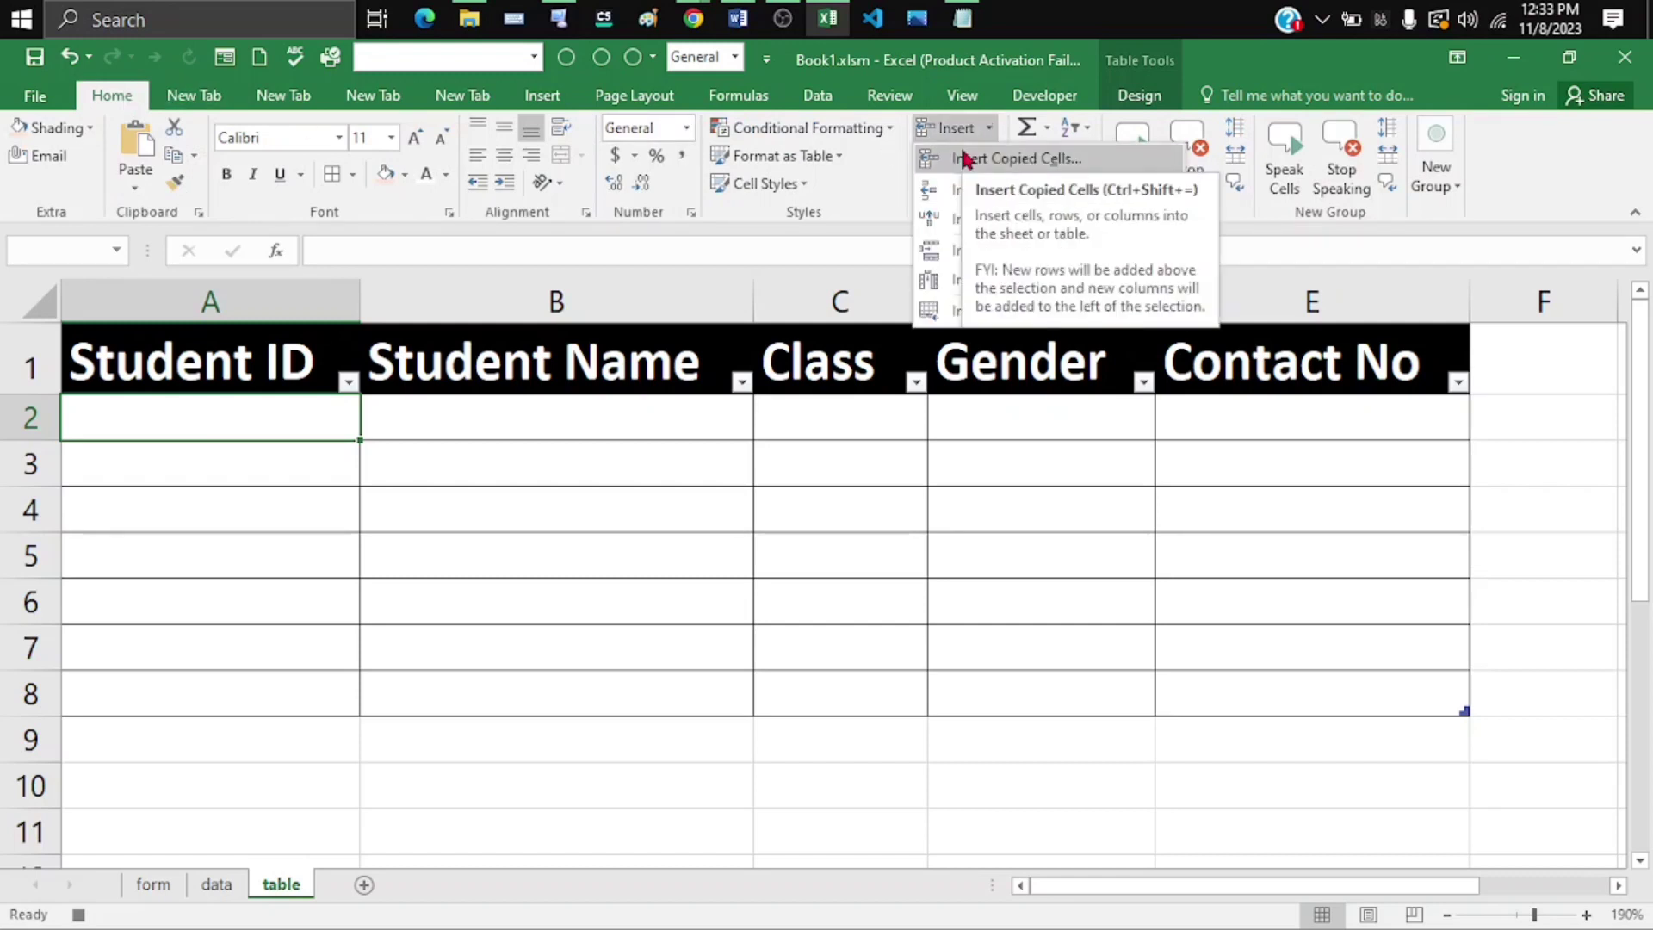
left_click(1033, 160)
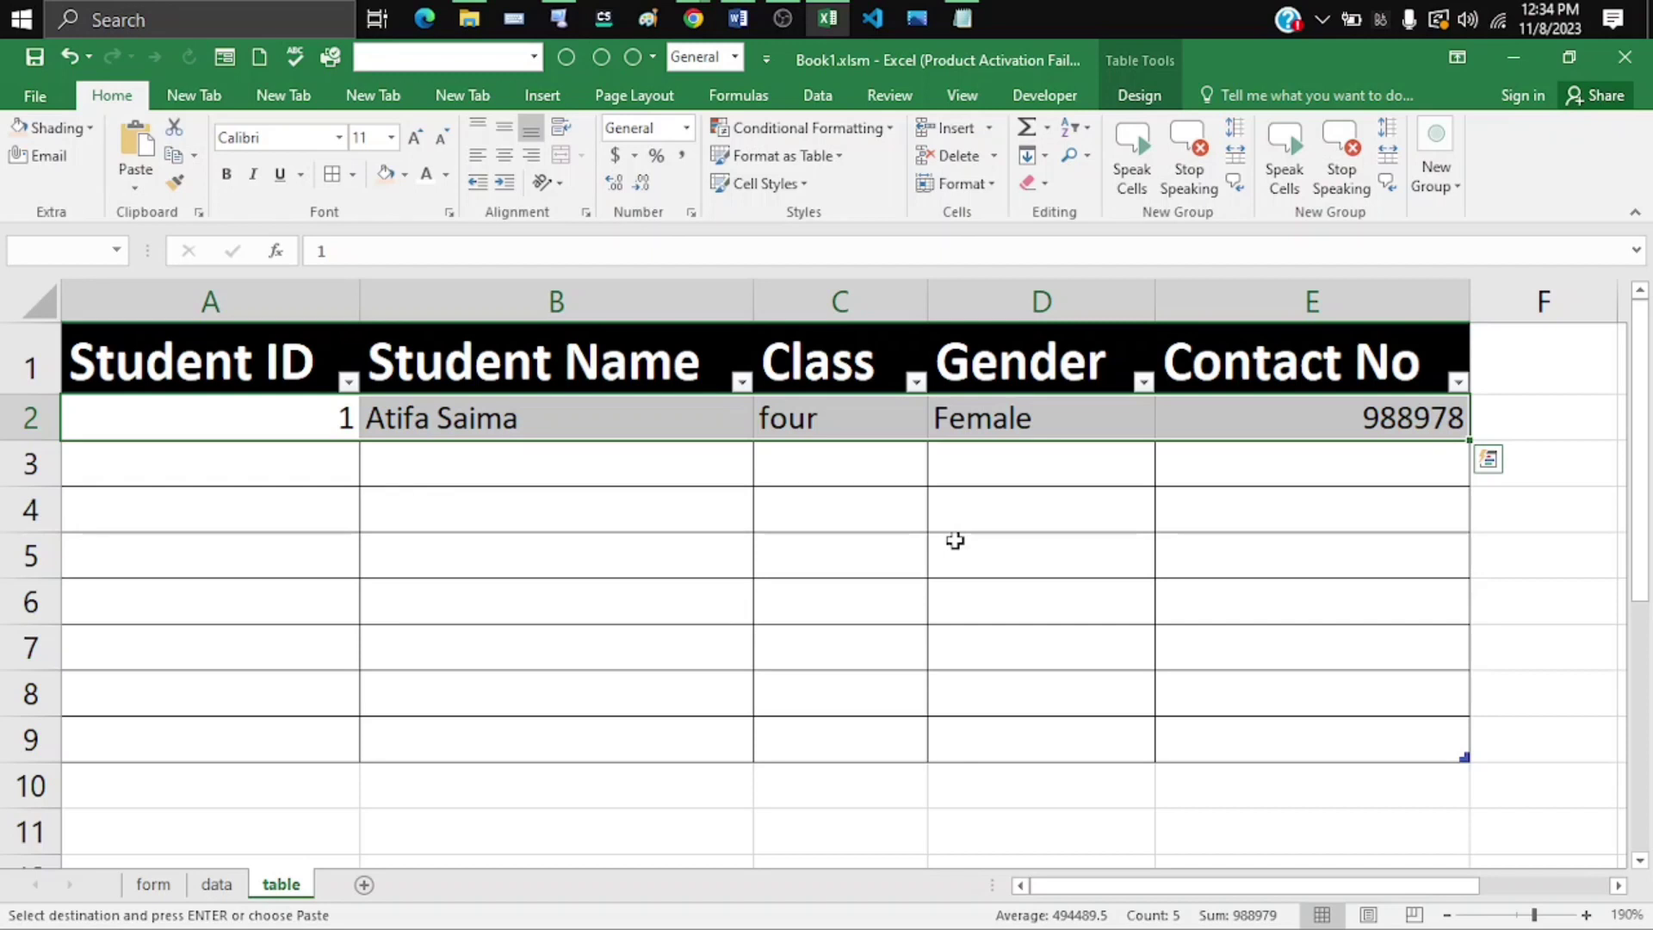
left_click(292, 416)
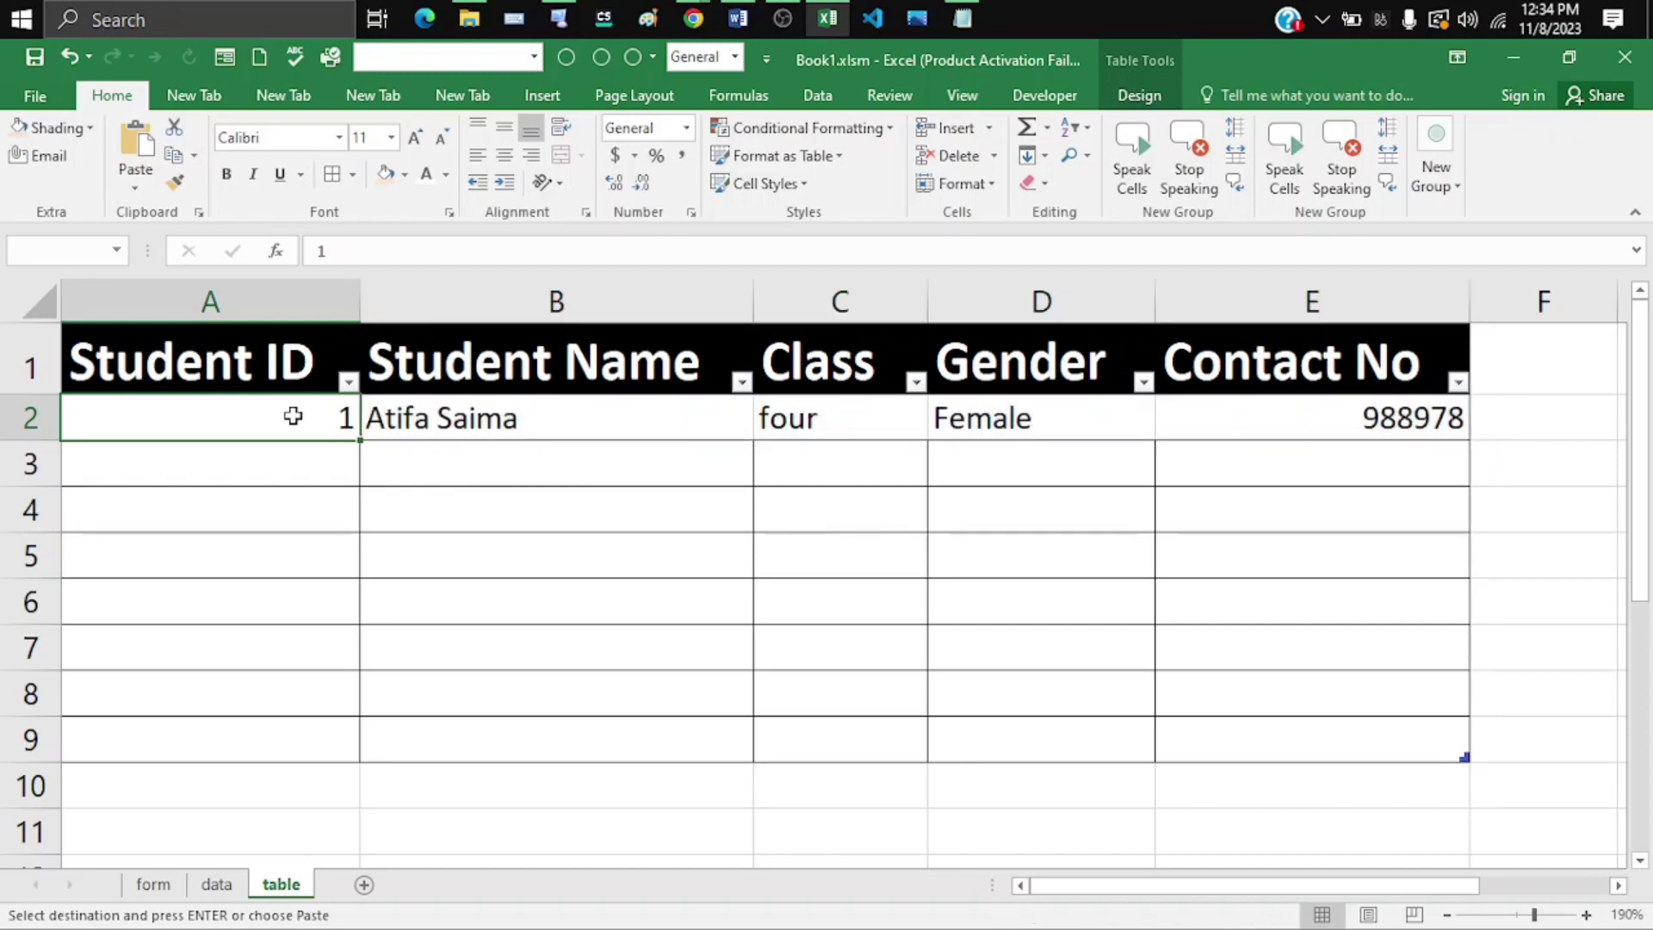
left_click(153, 885)
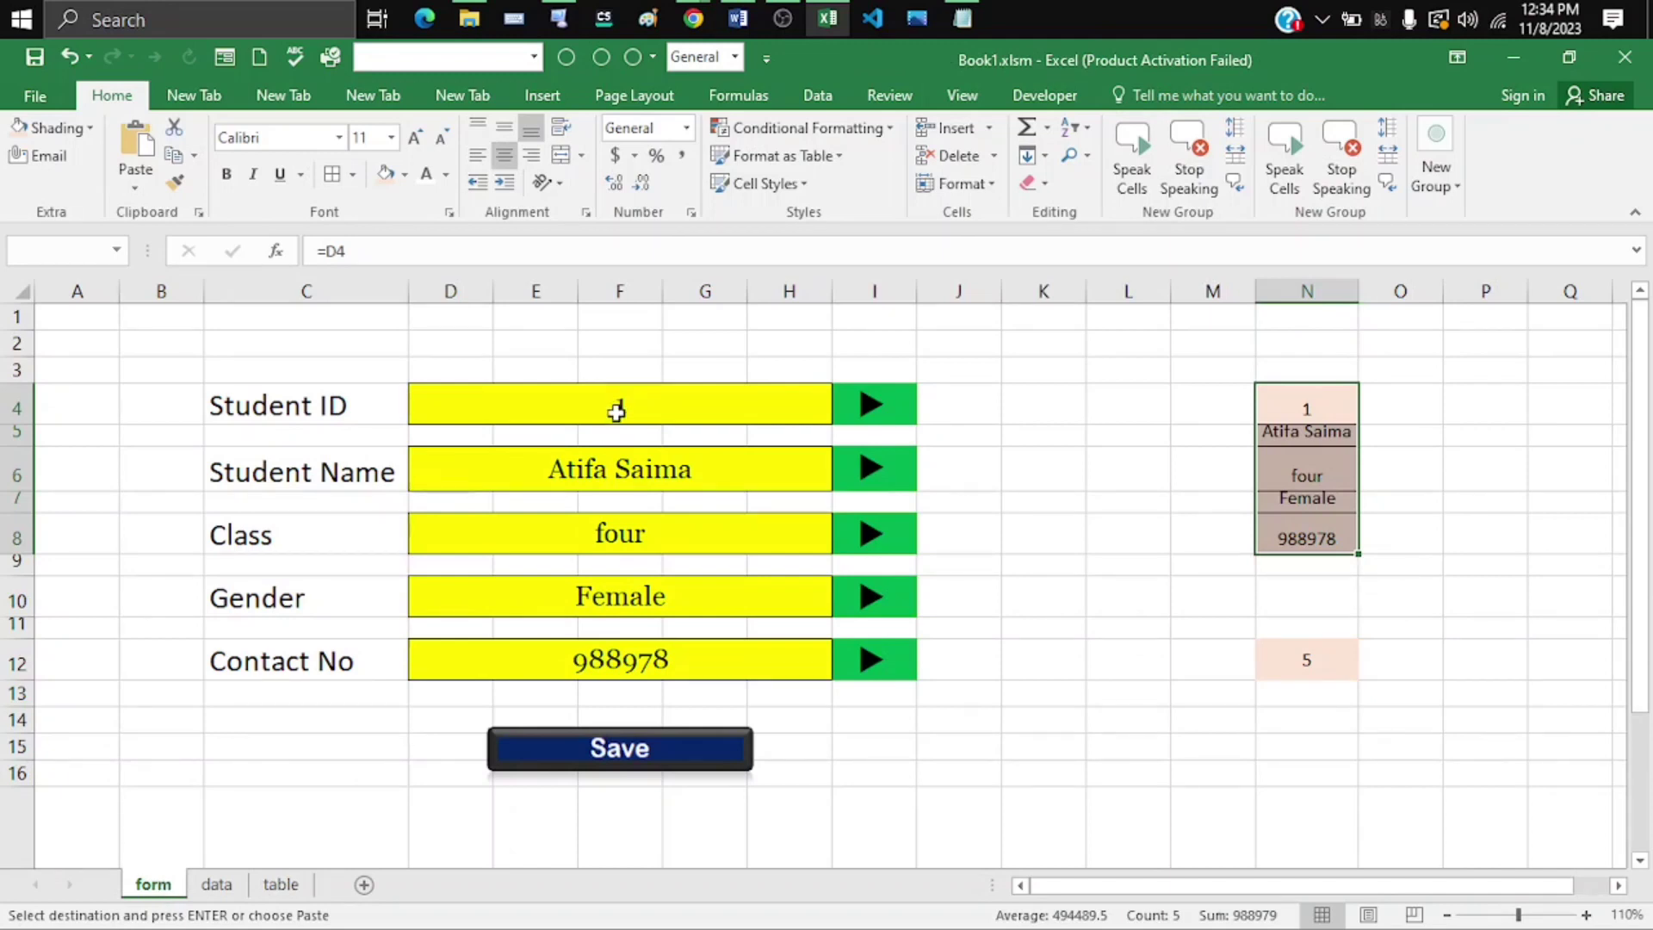
Delete the values in form inputs D4, D6, D8, D10, D12 and helper cells N4:N8.
left_click(616, 408, "ctrl")
left_click(591, 470, "ctrl")
left_click(640, 532, "ctrl")
left_click(648, 599, "ctrl")
left_click(656, 663, "ctrl")
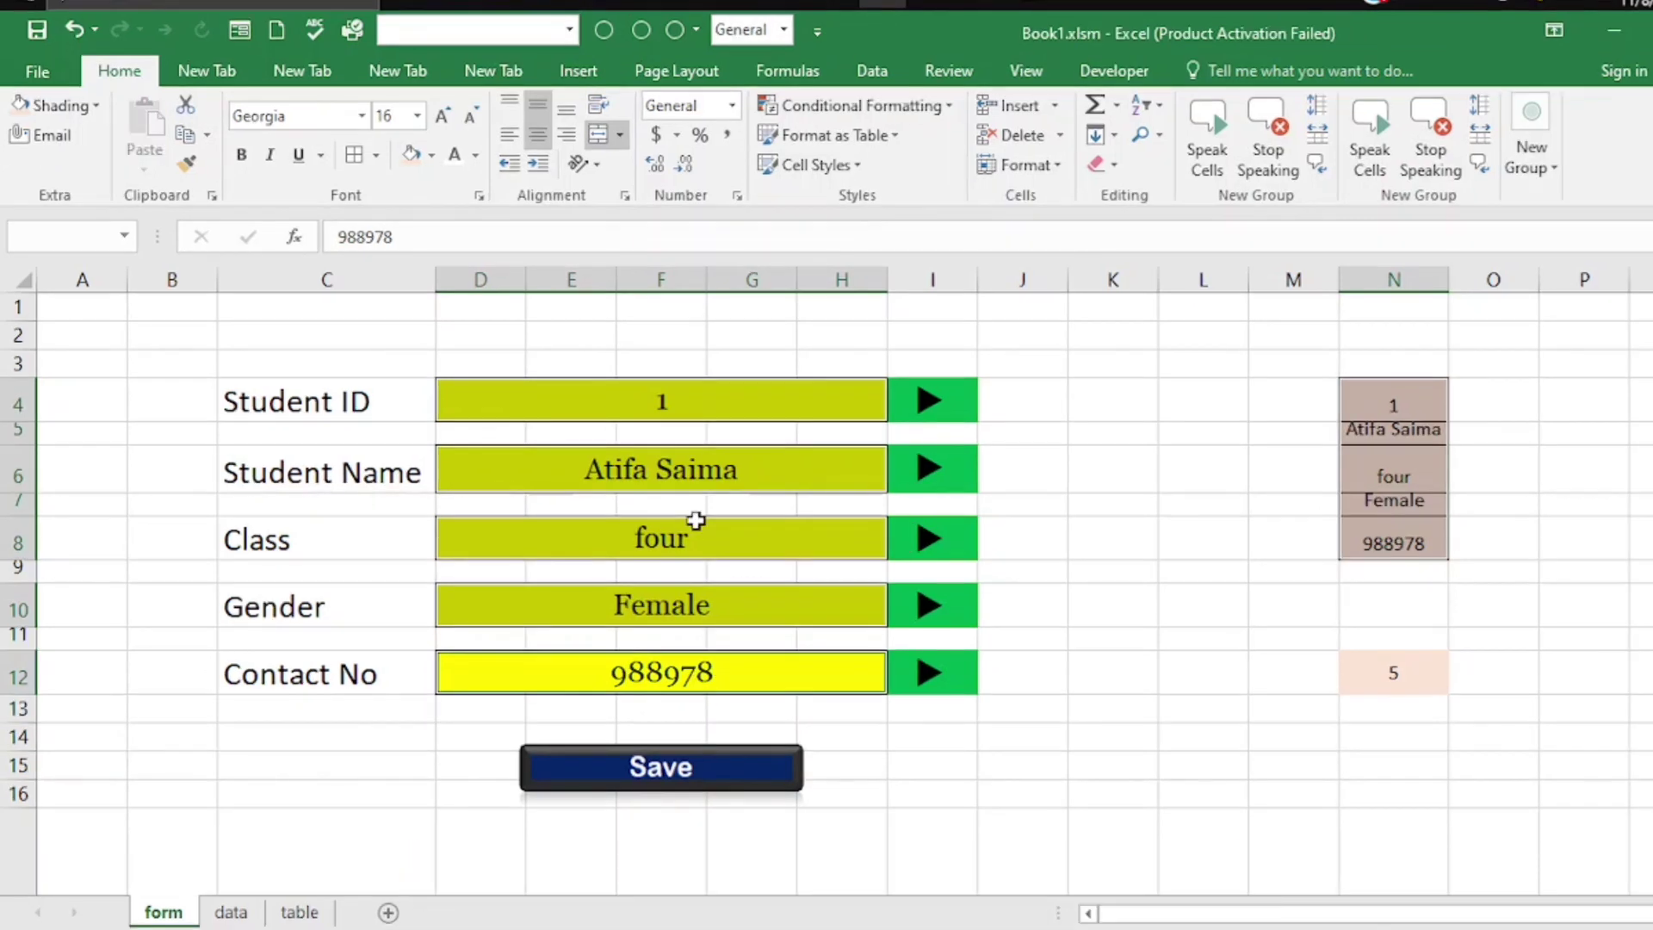
key("Delete")
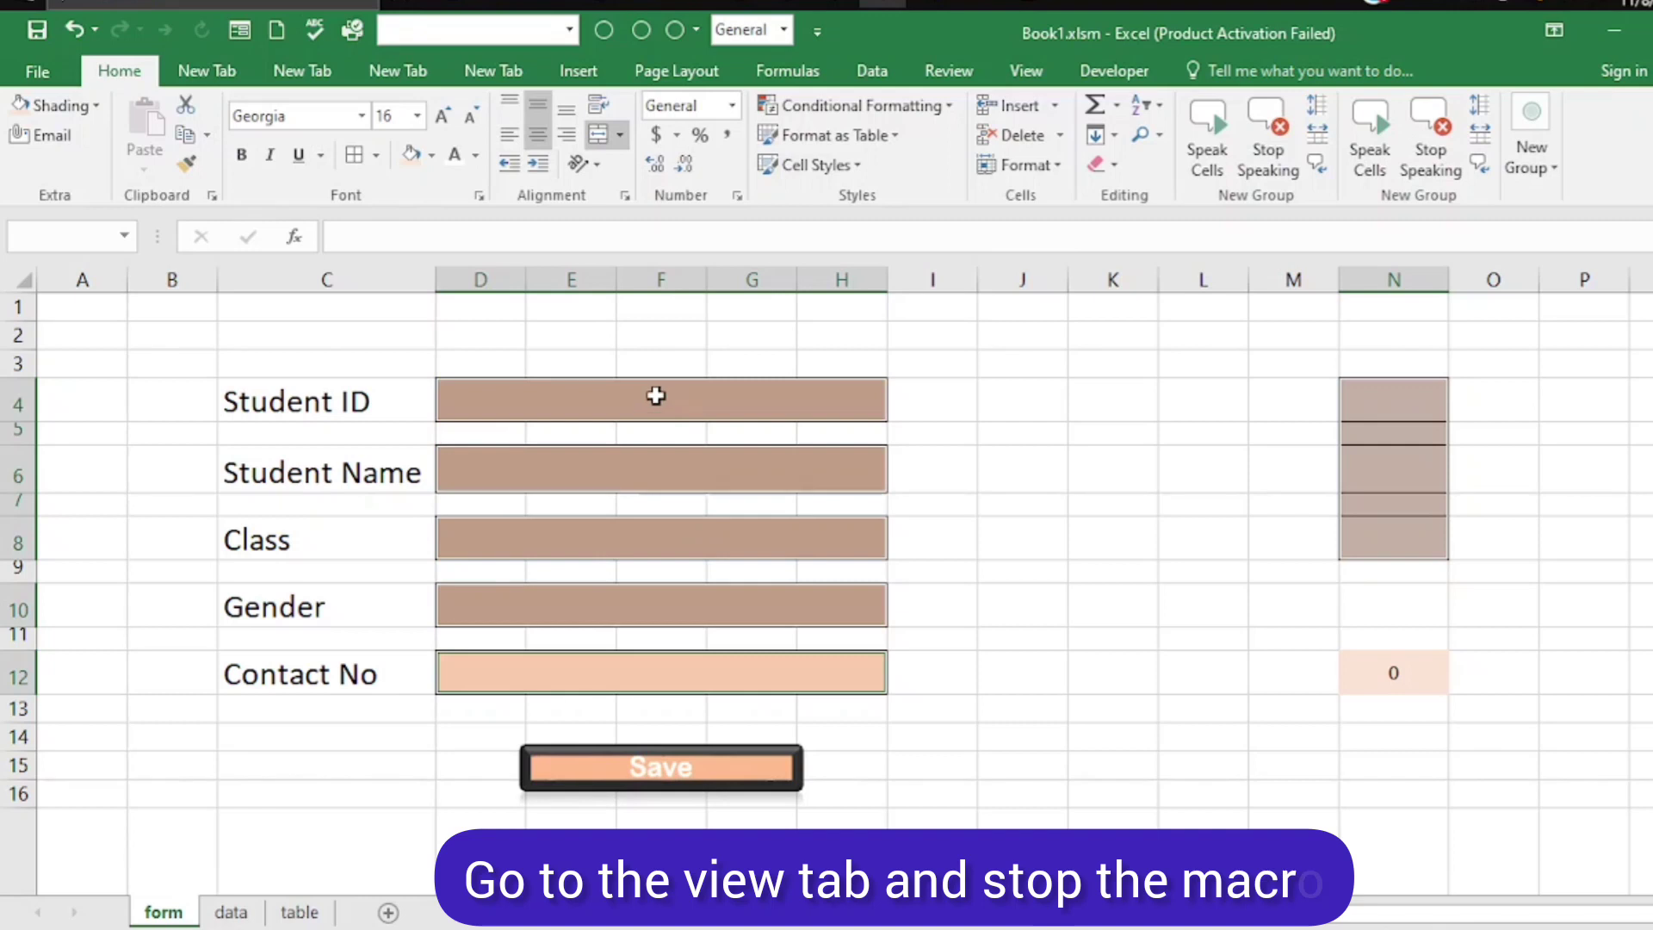
left_click(656, 395)
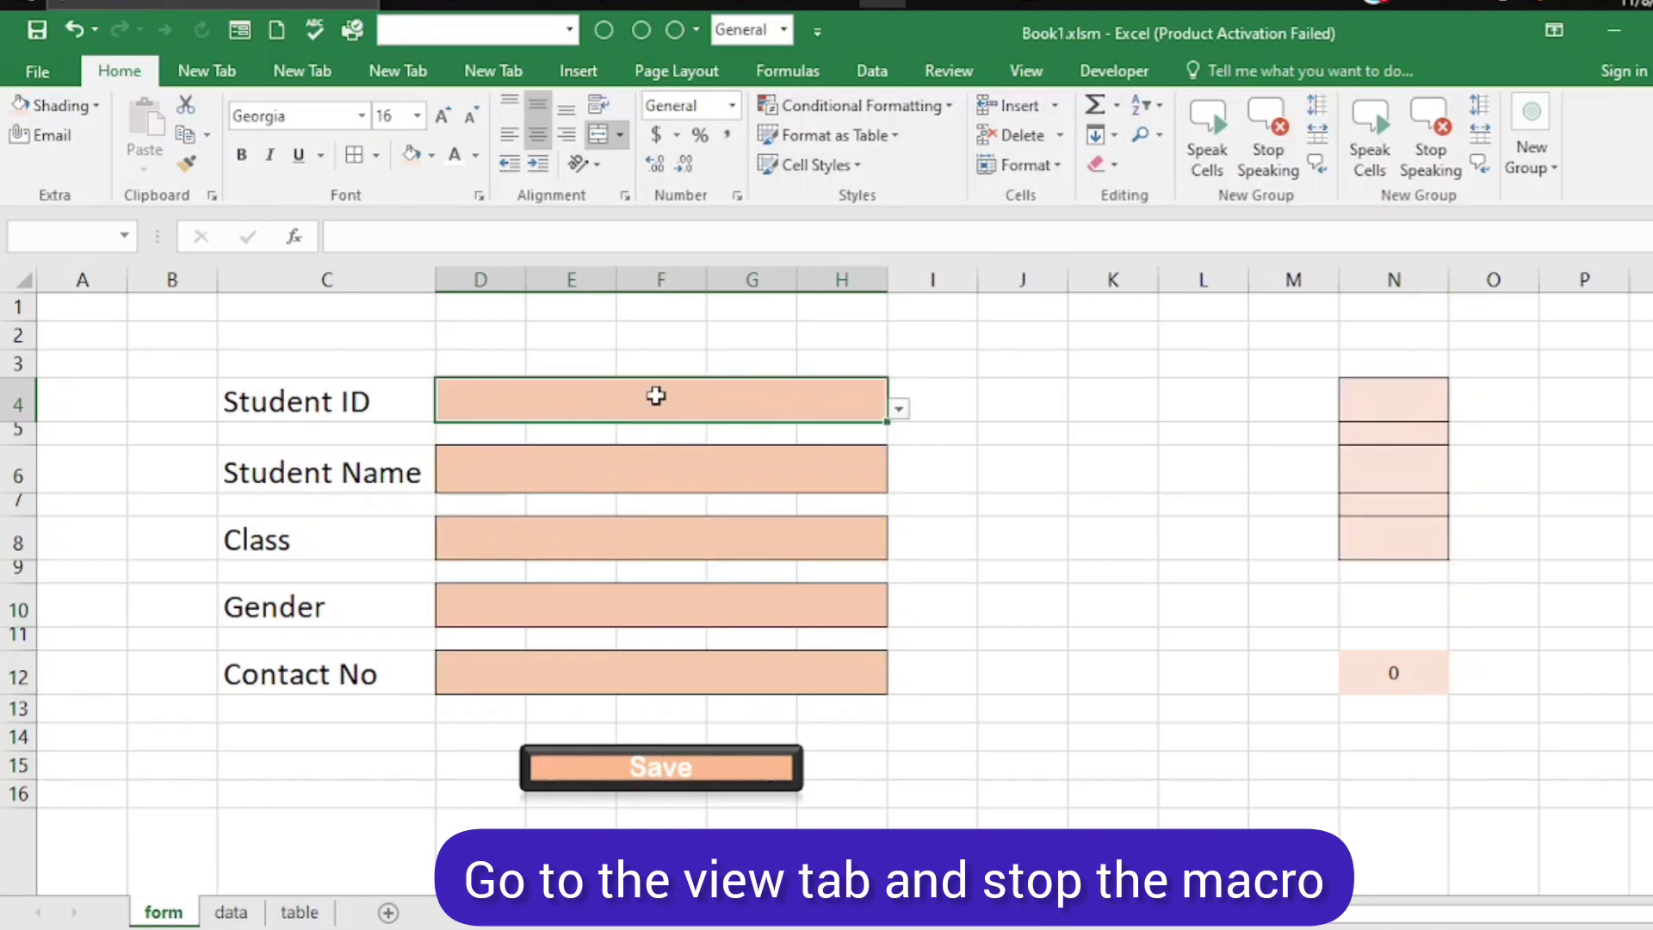
Stop the FormData macro recording from View > Macros.
left_click(1025, 72)
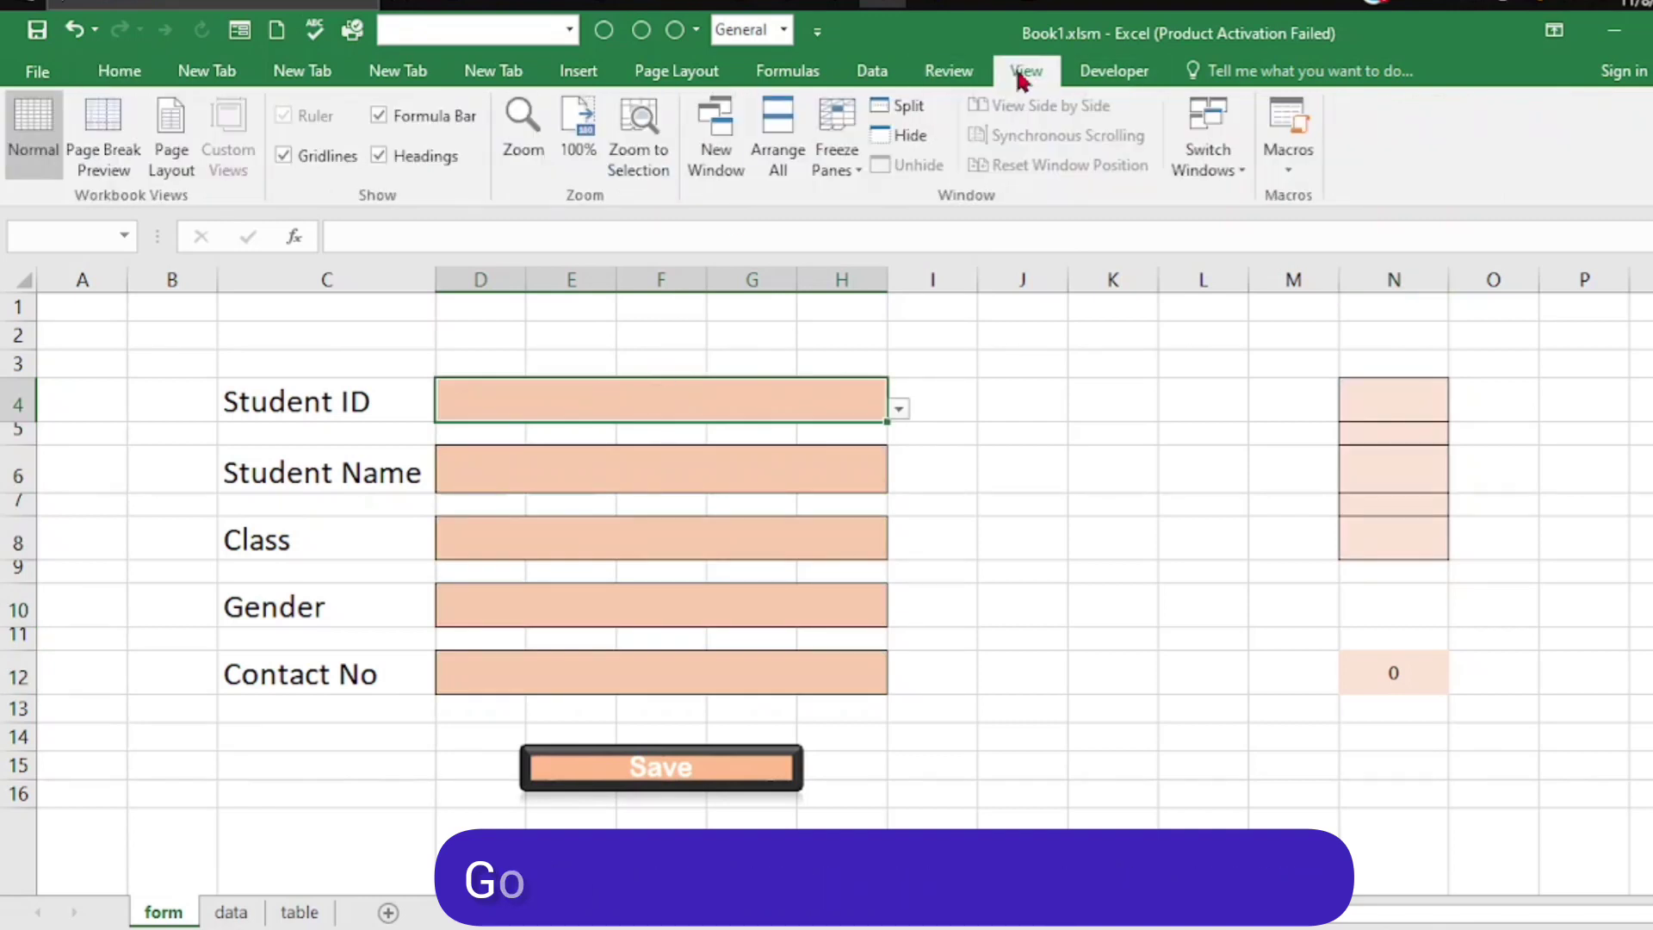
left_click(1276, 165)
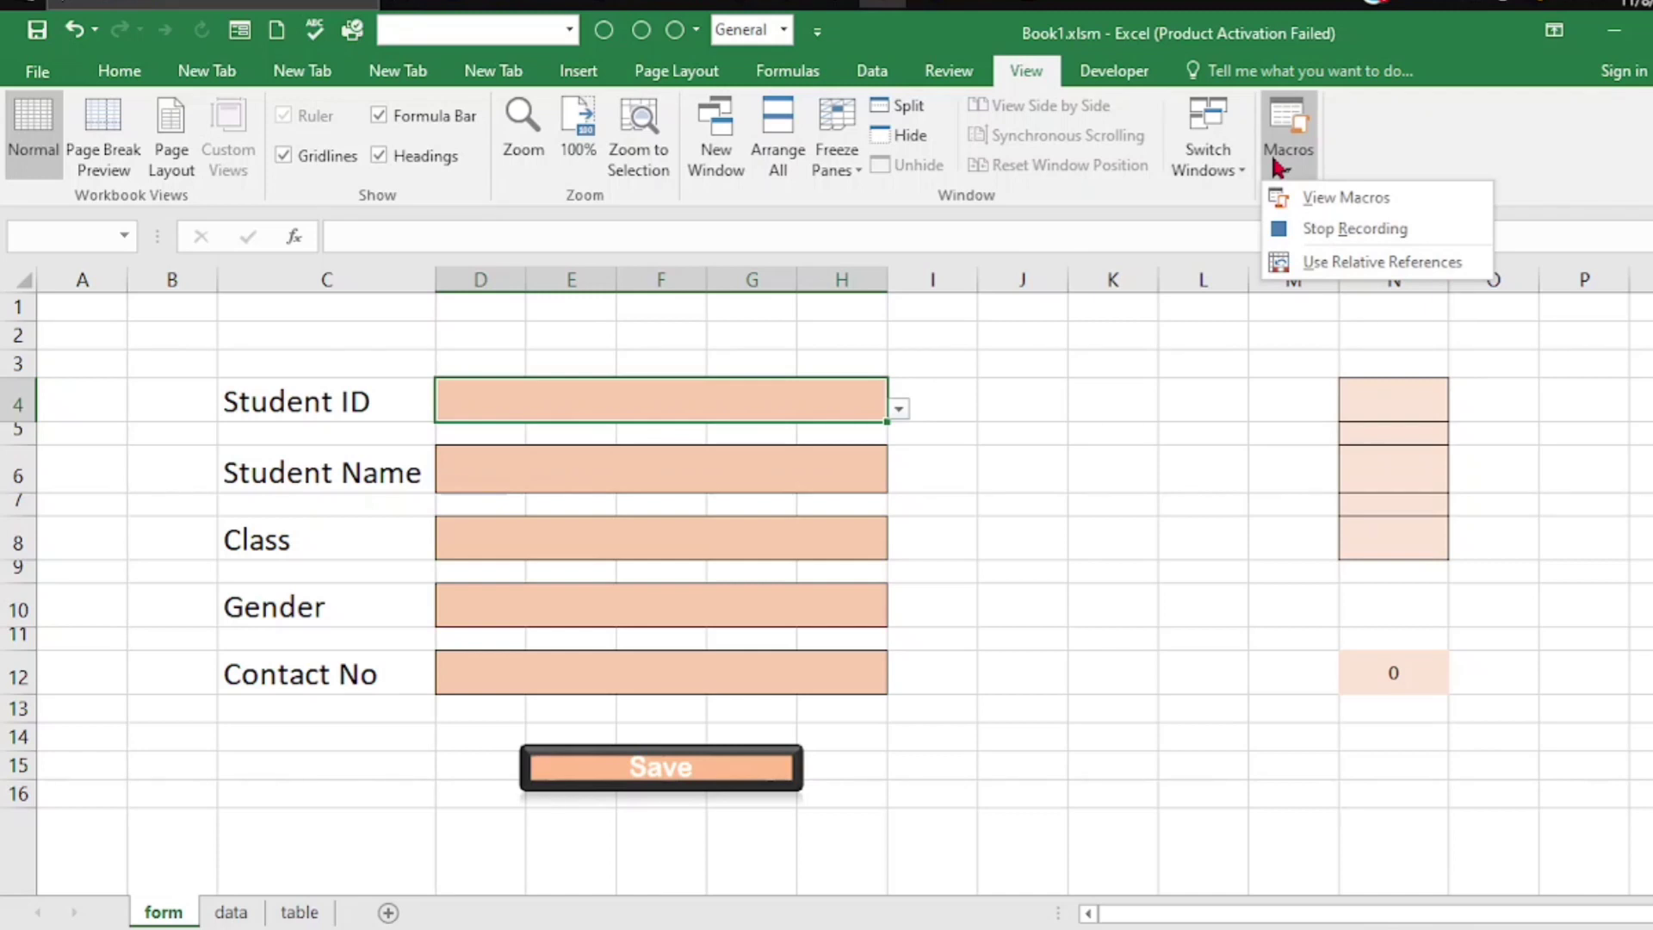
left_click(1309, 228)
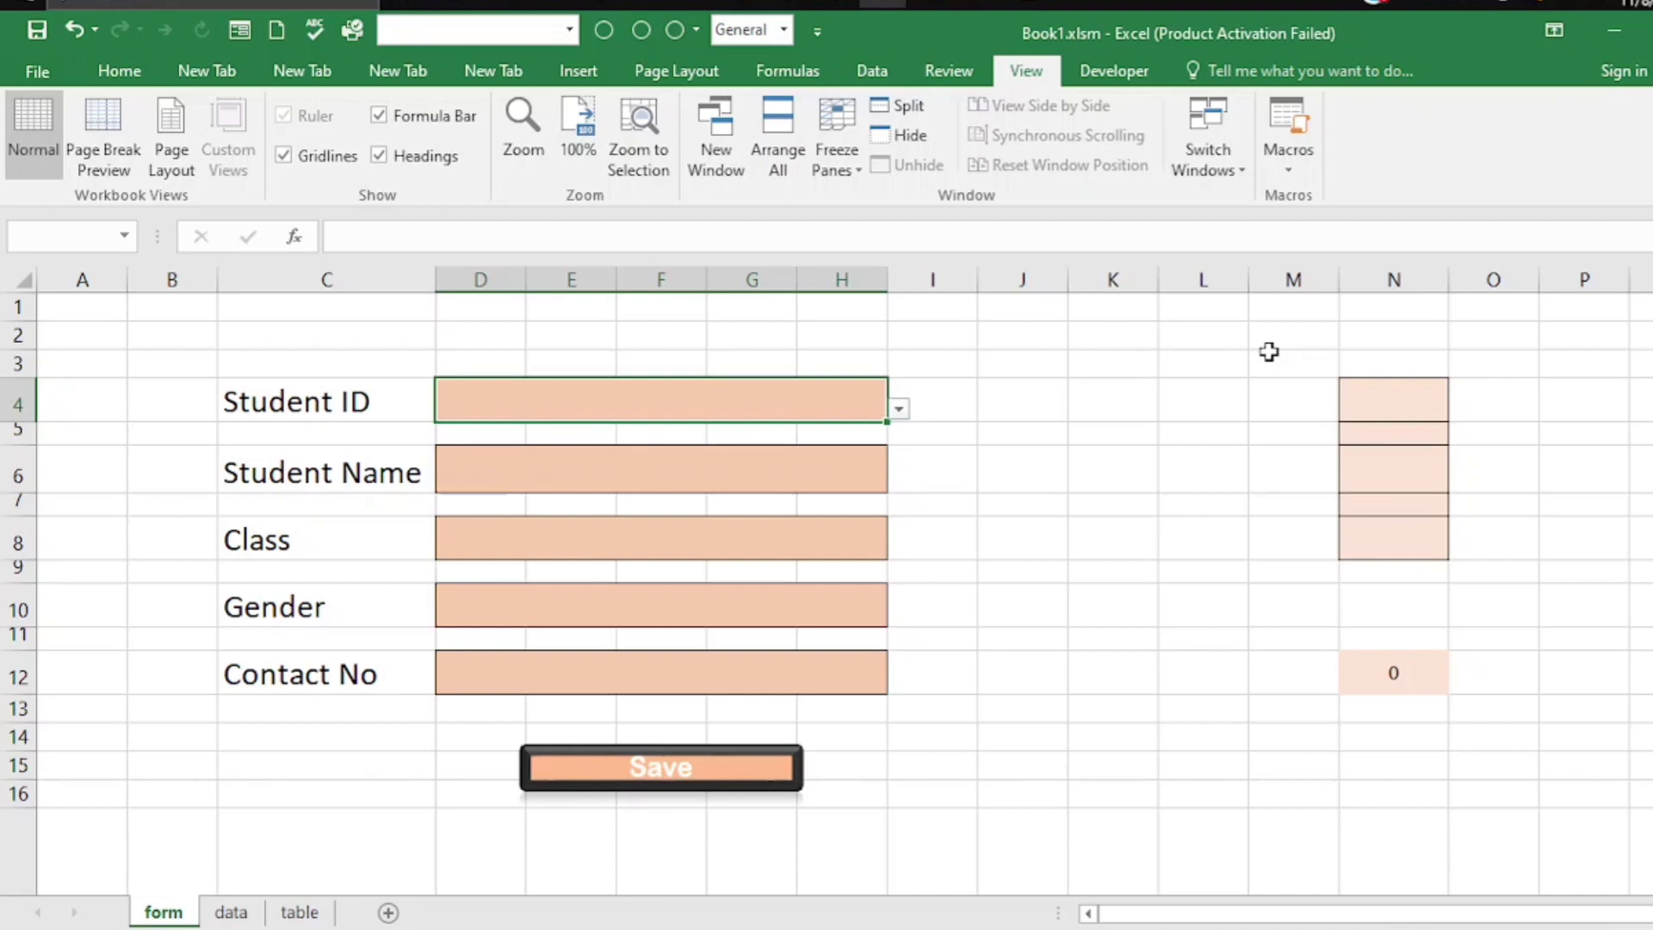
Assign the FormData macro to the form's Save picture.
right_click(723, 768)
key("Escape")
right_click(663, 741)
key("Escape")
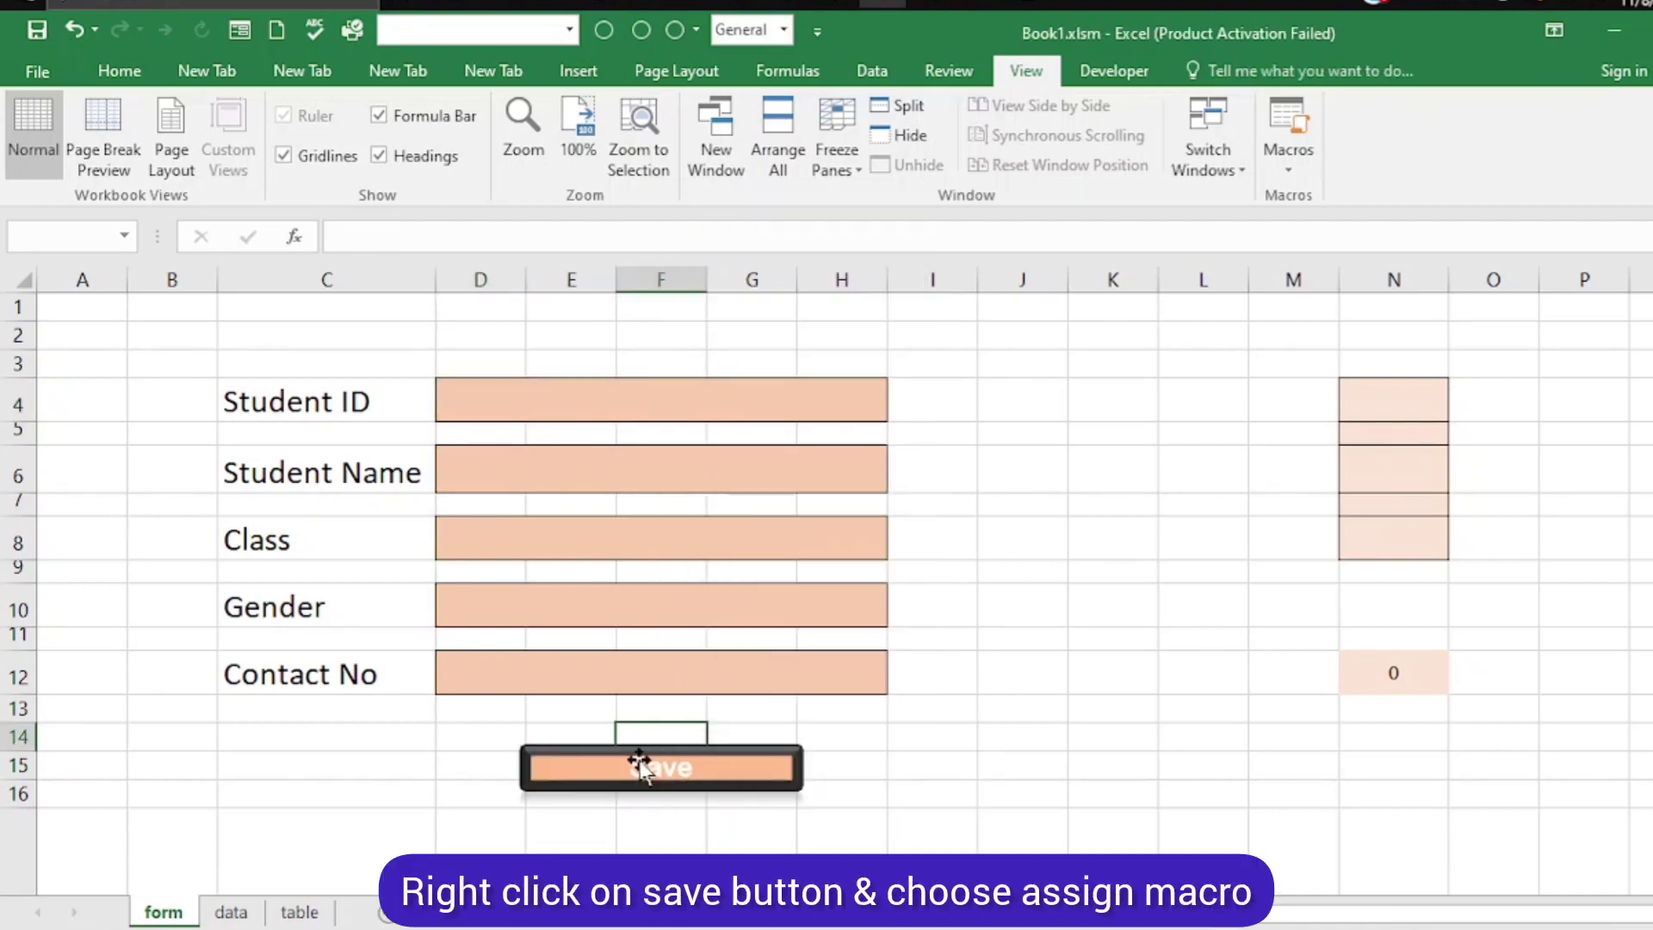
left_click(701, 767)
right_click(711, 780)
left_click(835, 687)
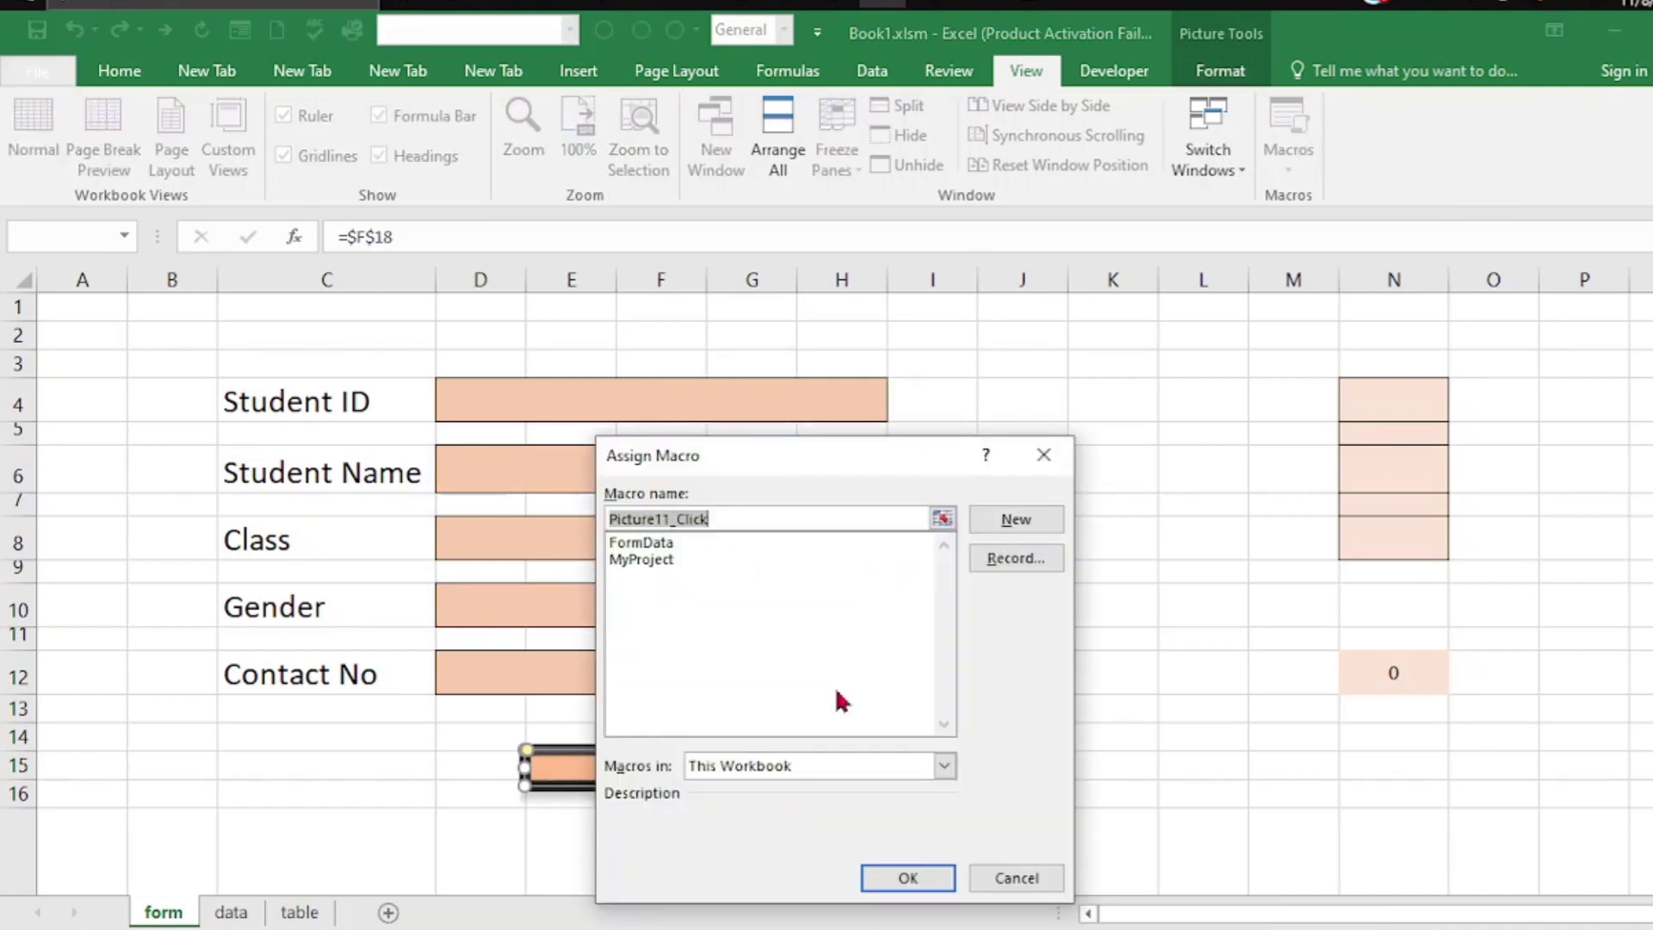
left_click(664, 544)
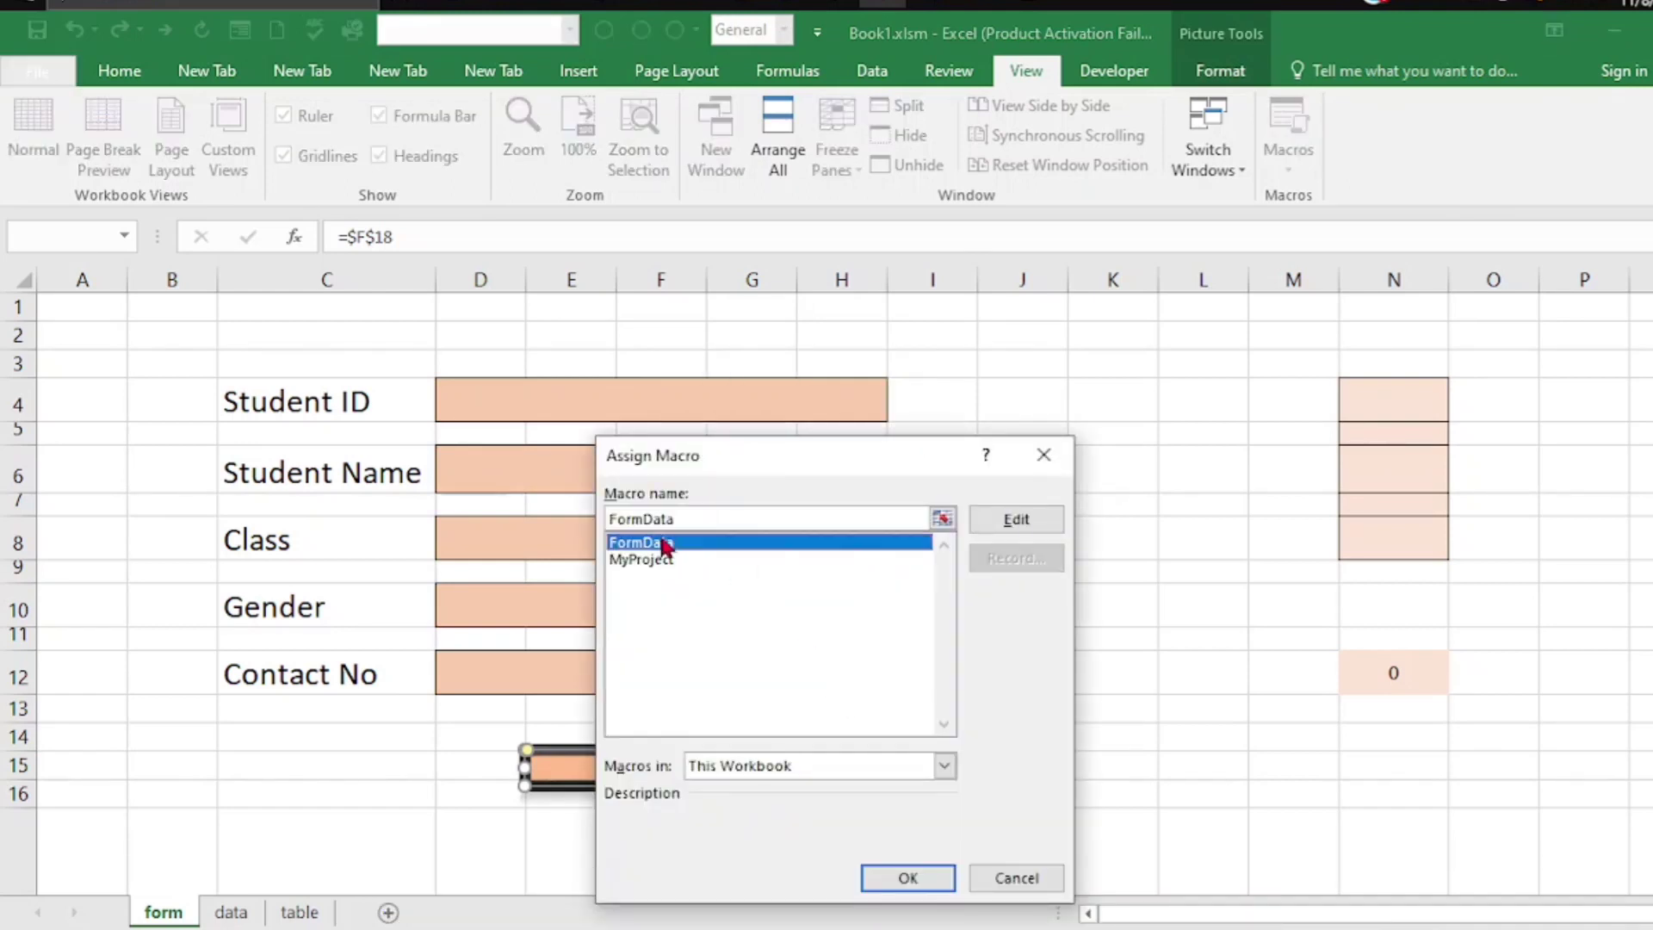
left_click(906, 875)
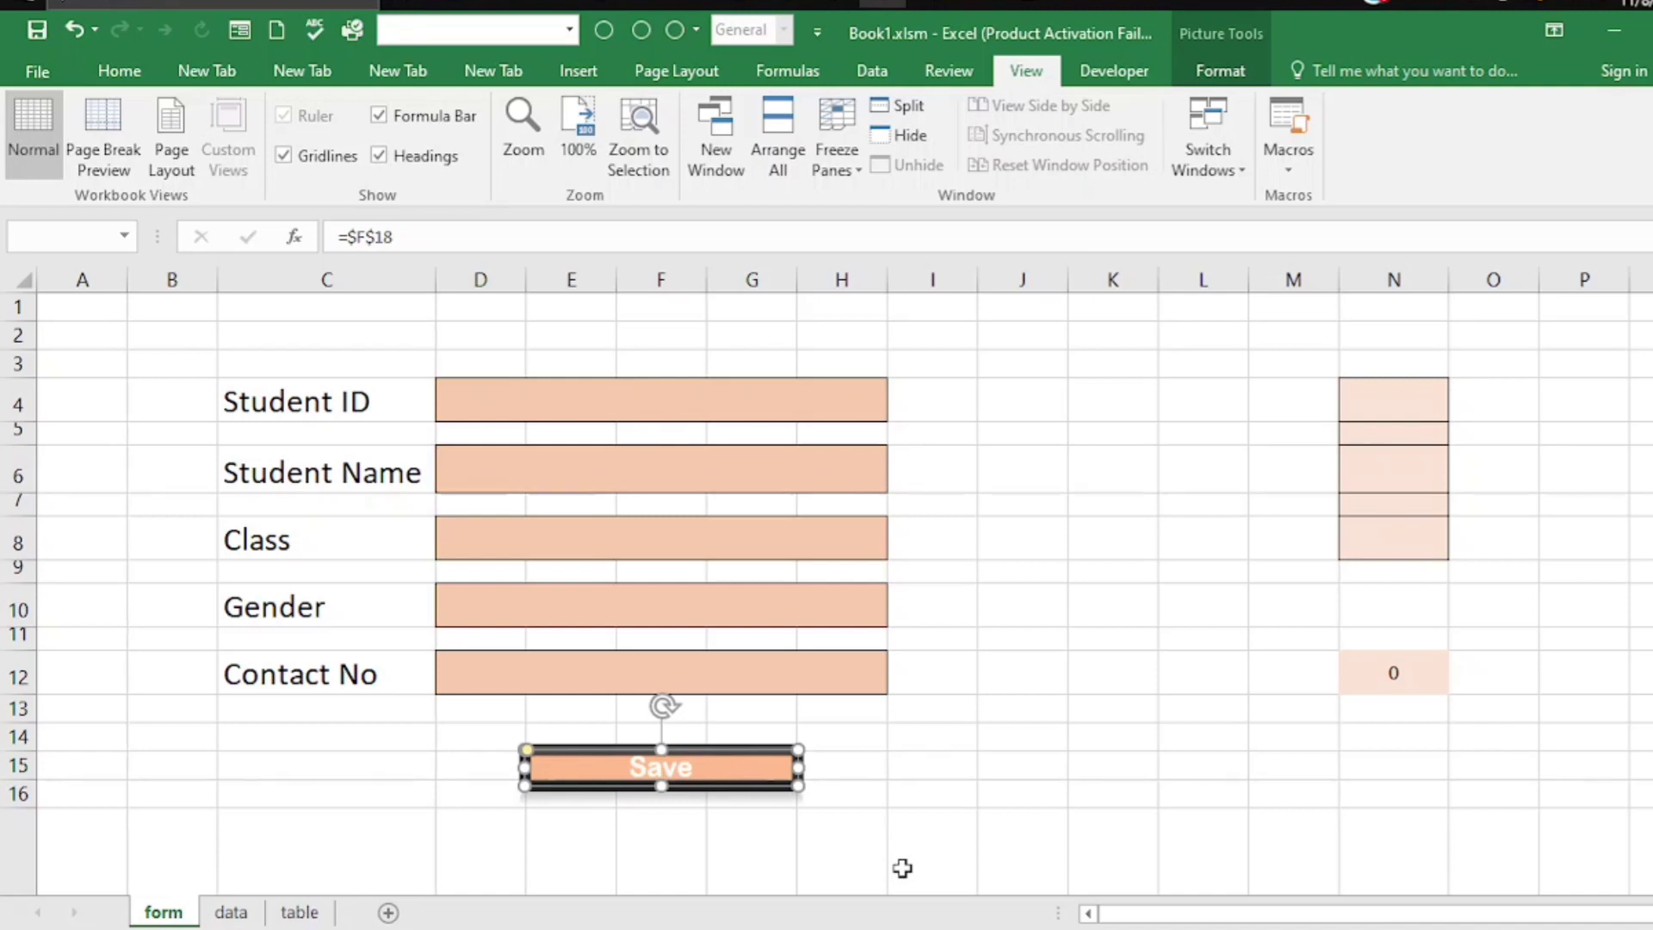
Save the workbook as FormData.xlsm (Excel Macro-Enabled Workbook) in Microsoft Excel Tutorial.
left_click(38, 72)
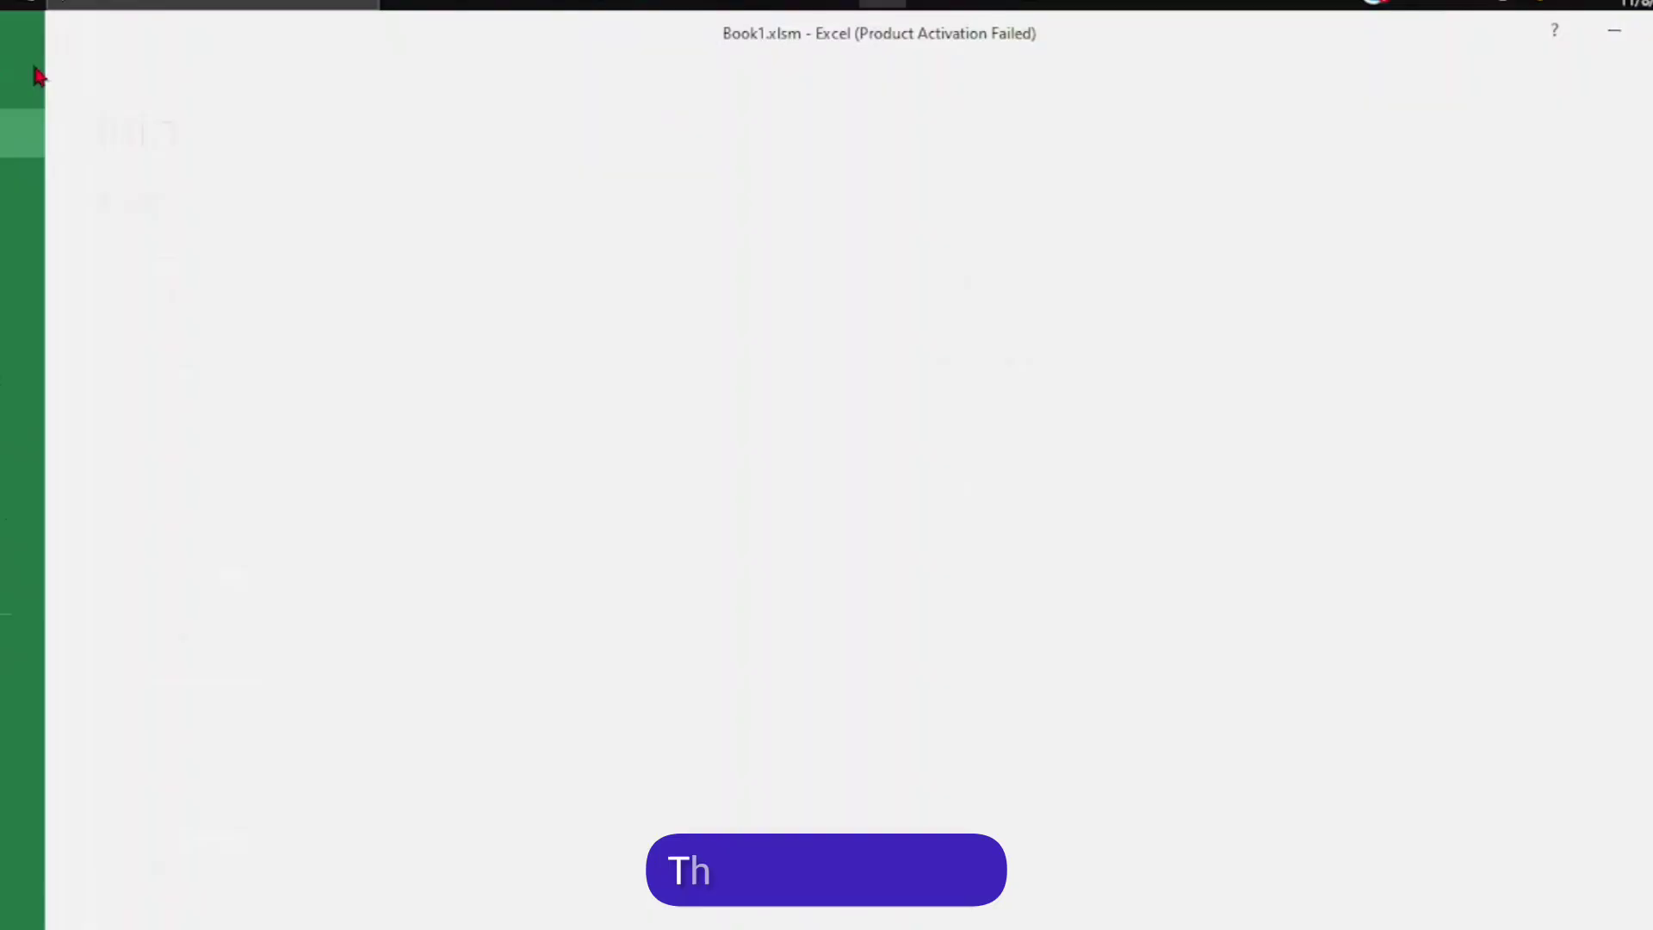
left_click(75, 347)
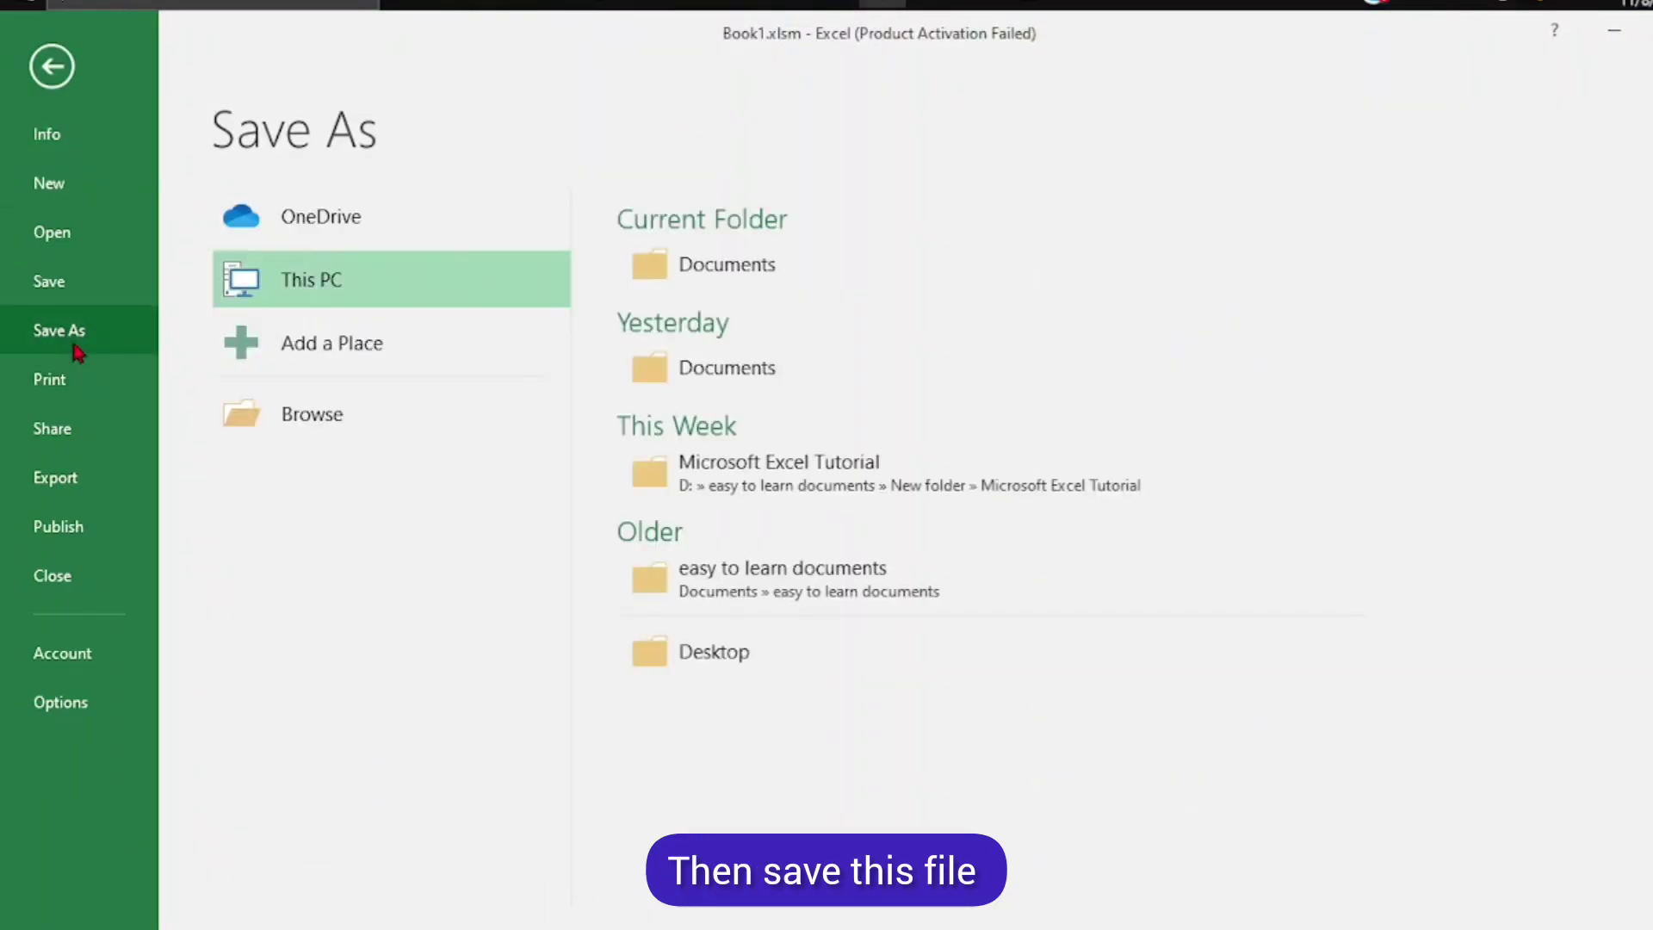
left_click(766, 490)
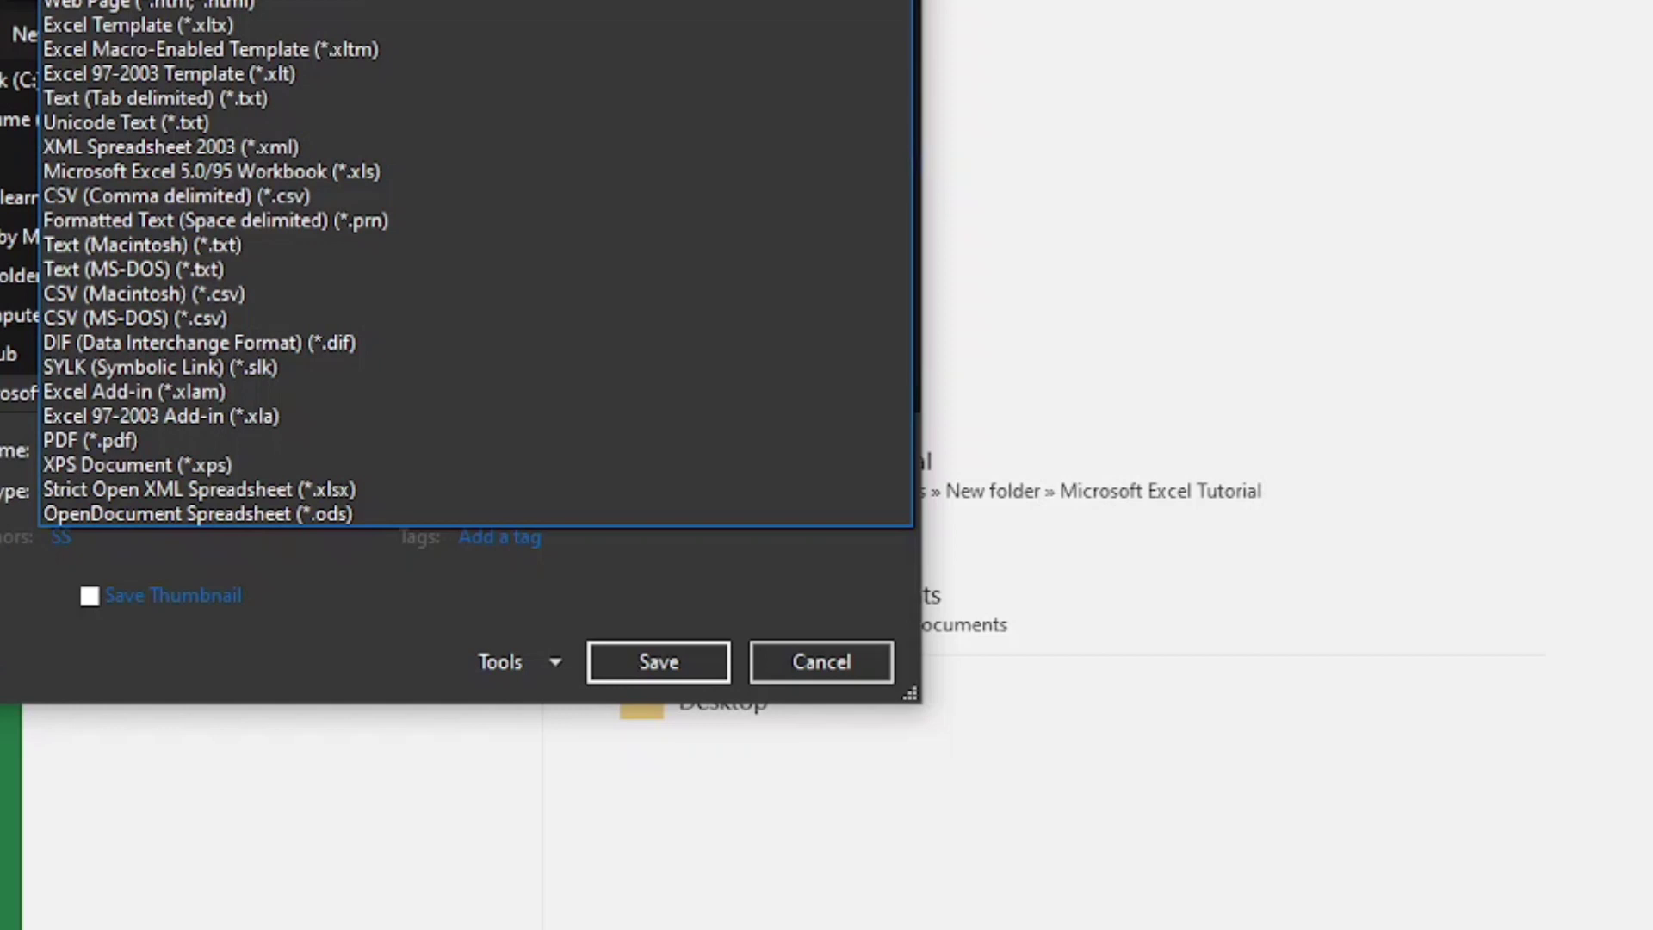
key("Return")
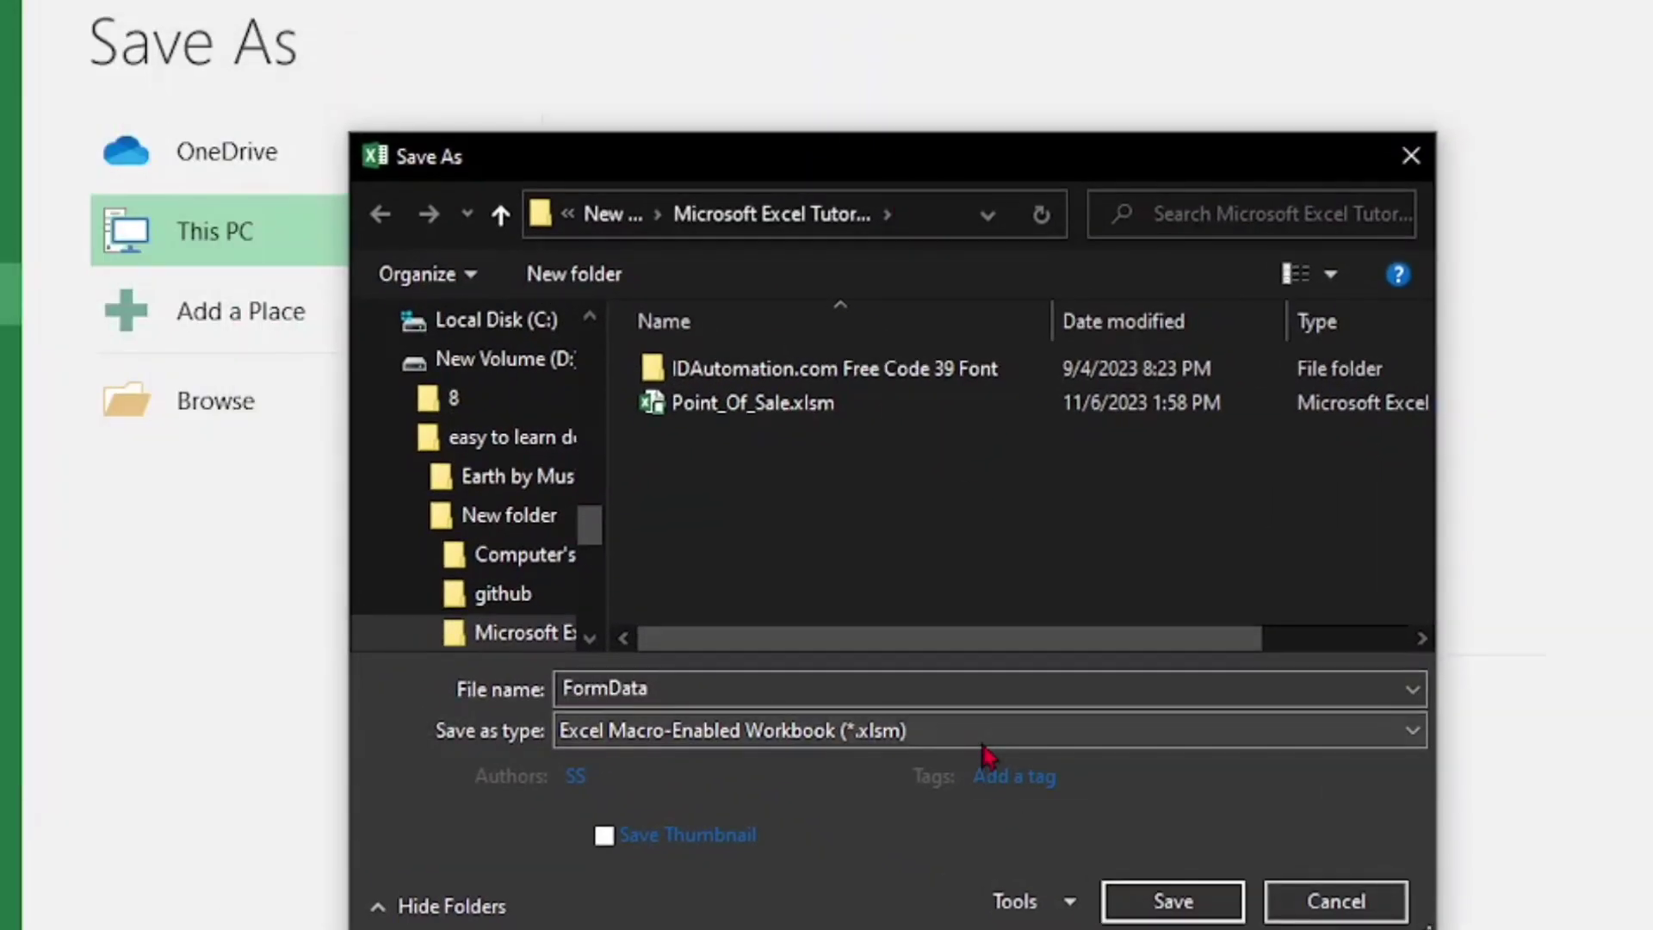
left_click(984, 742)
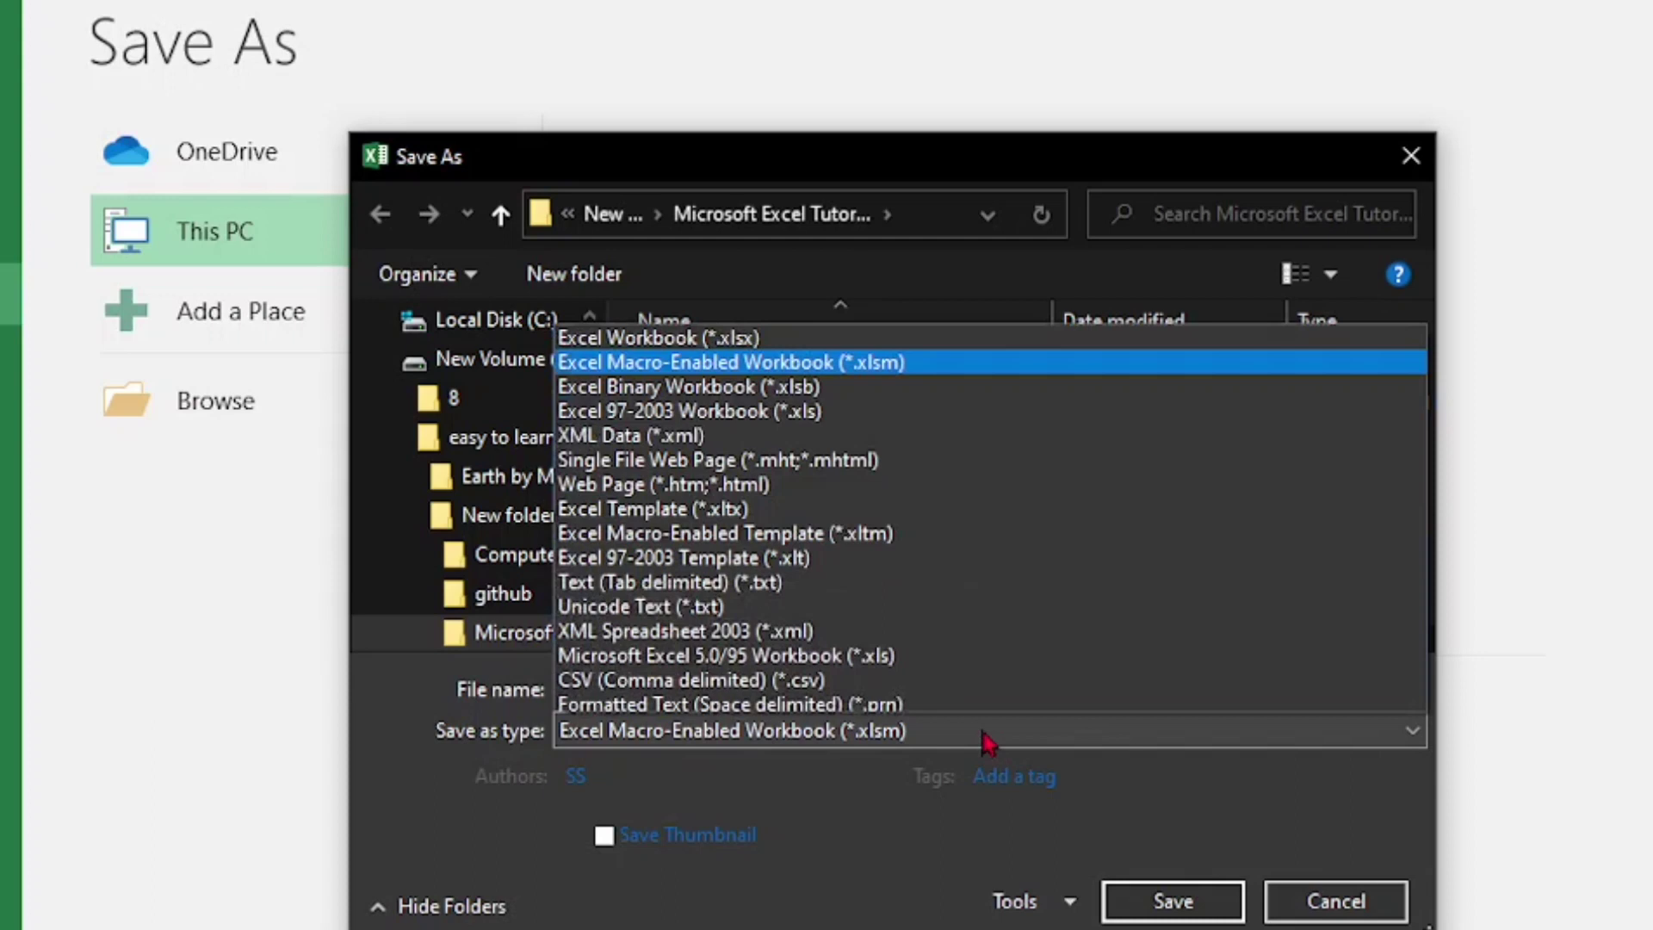
left_click(865, 67)
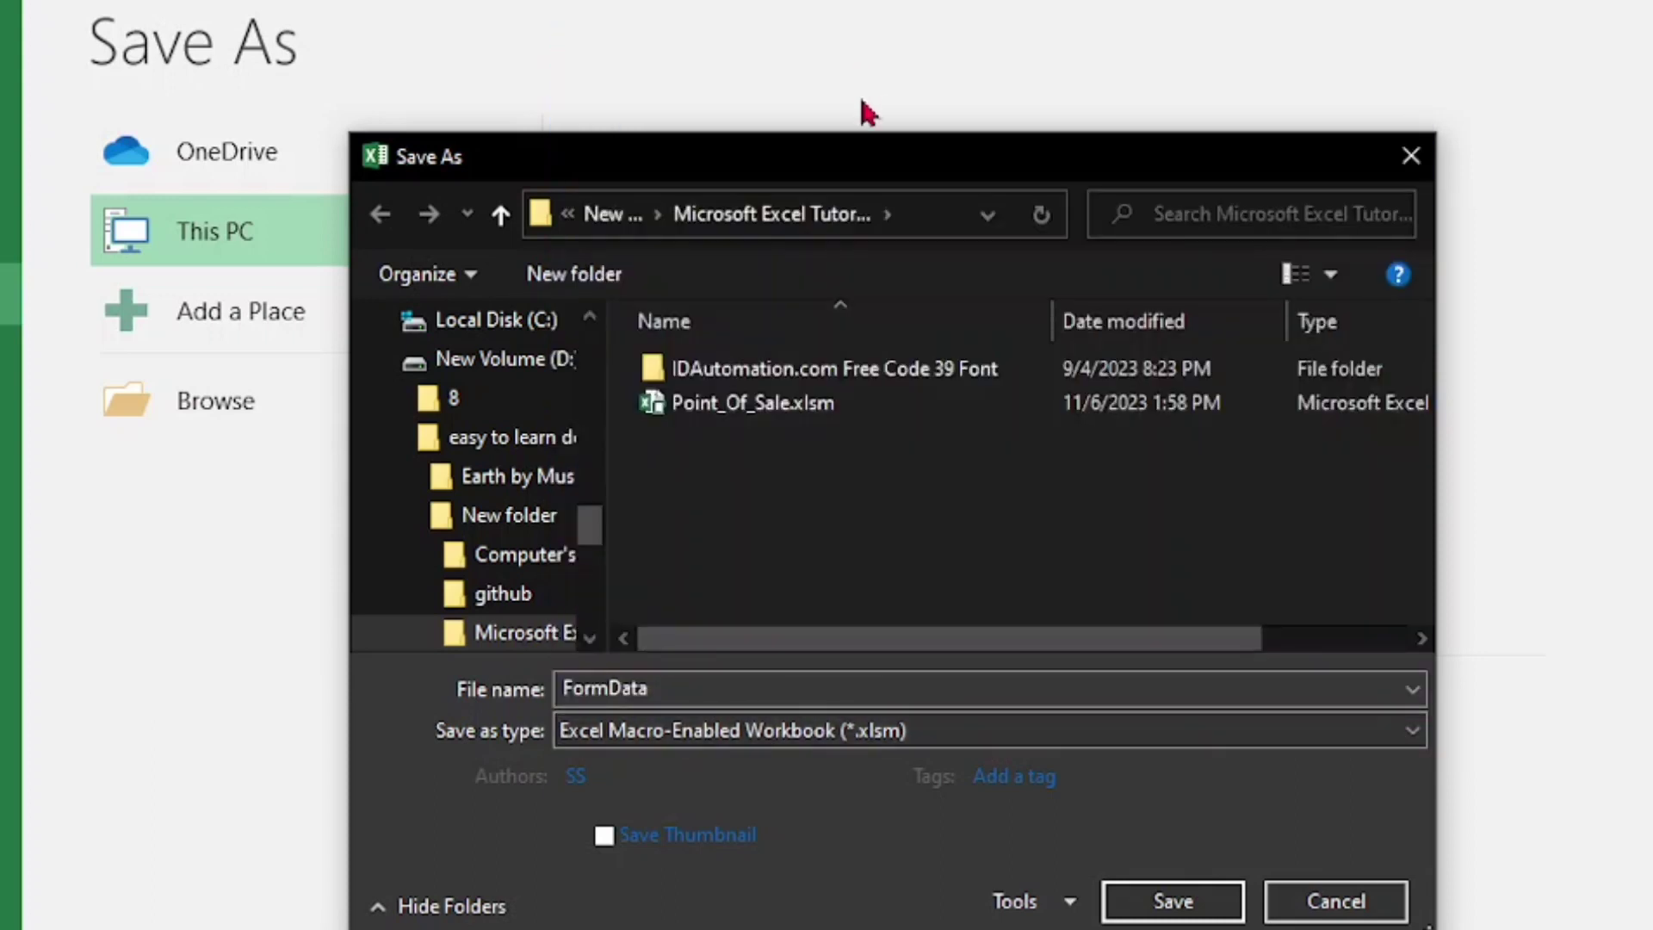
left_click(1192, 918)
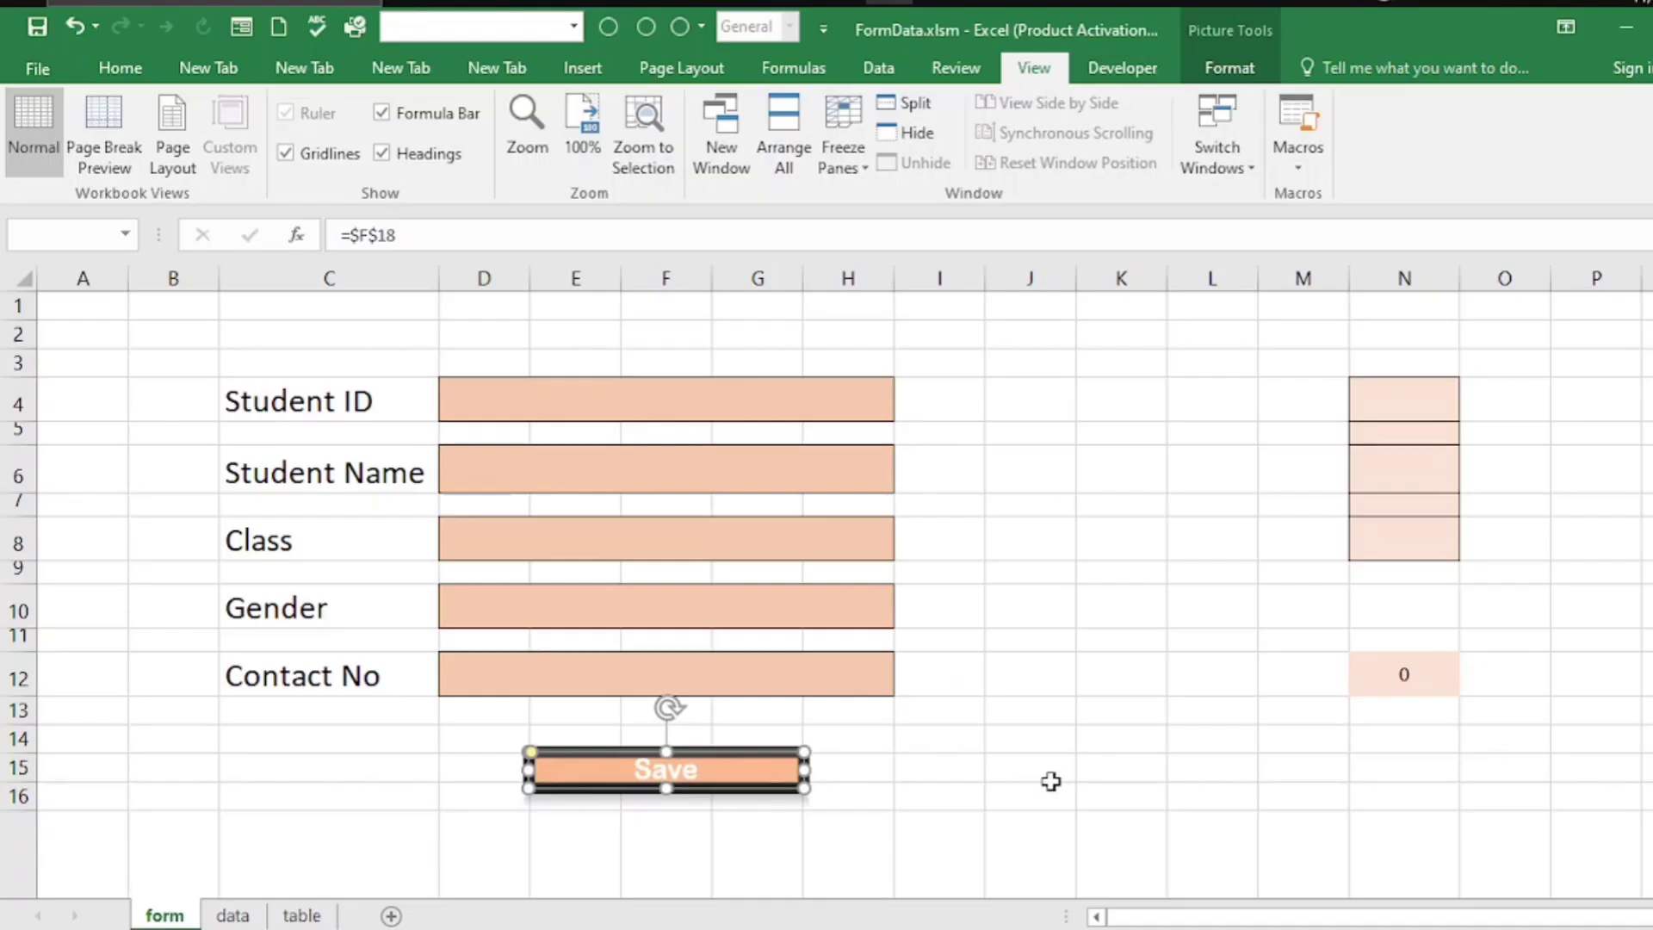
Choose Student ID 2 on the form and enter the student's name.
left_click(912, 428)
left_click_drag(981, 439, 828, 402)
left_click(893, 384)
left_click(832, 441)
left_click(831, 441)
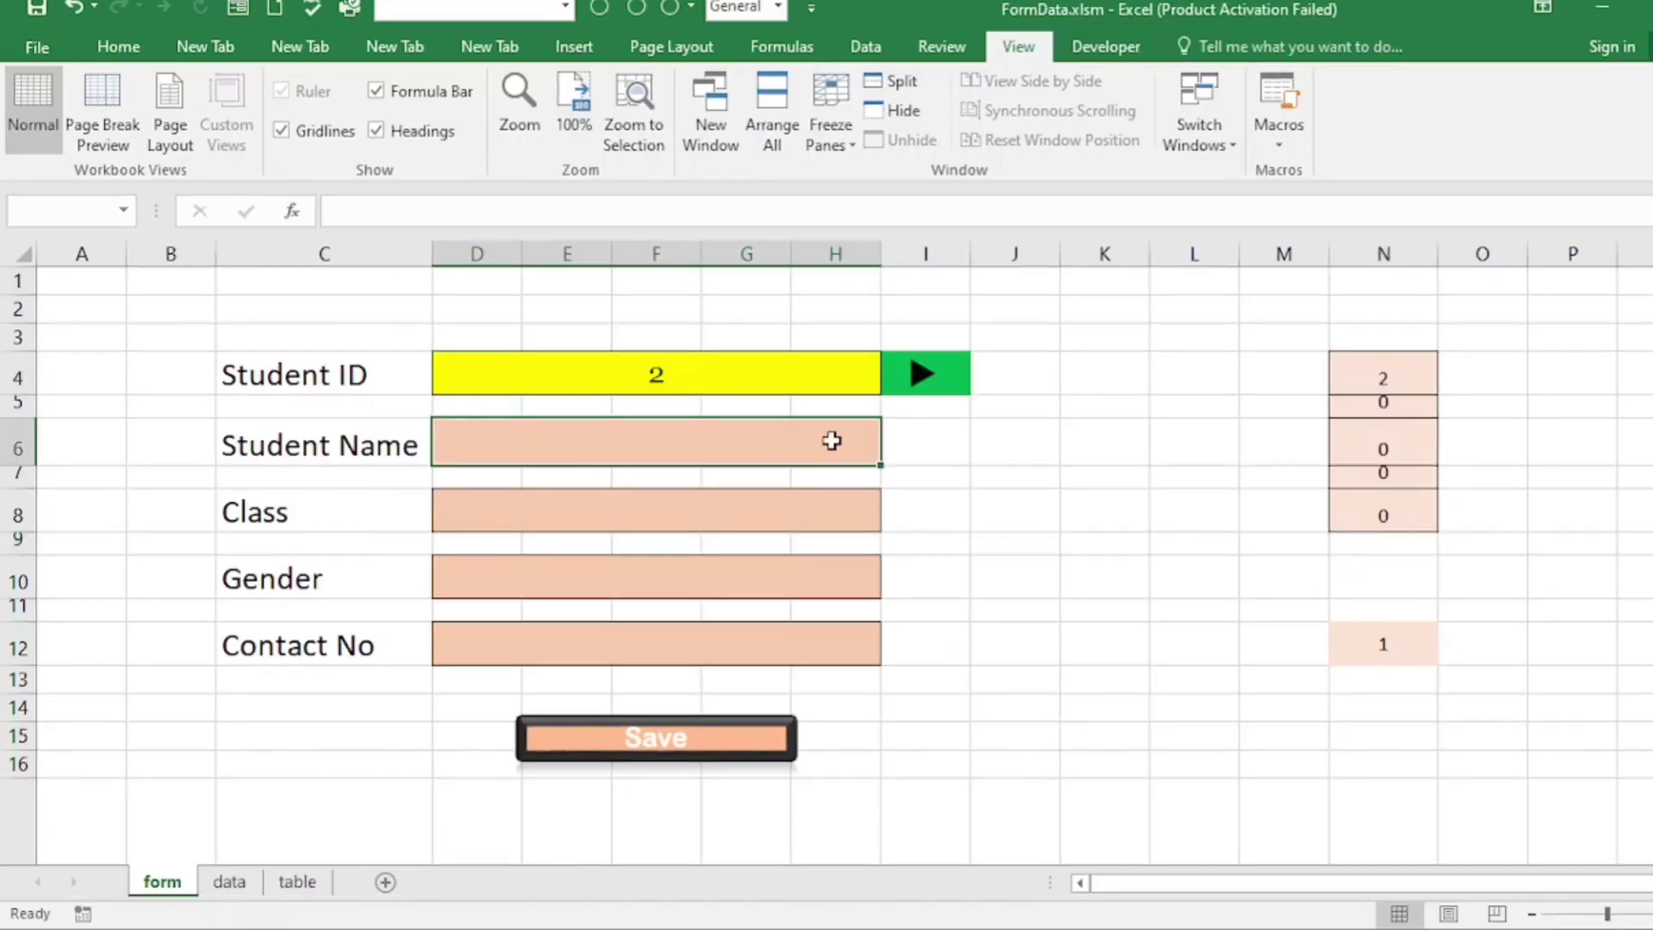
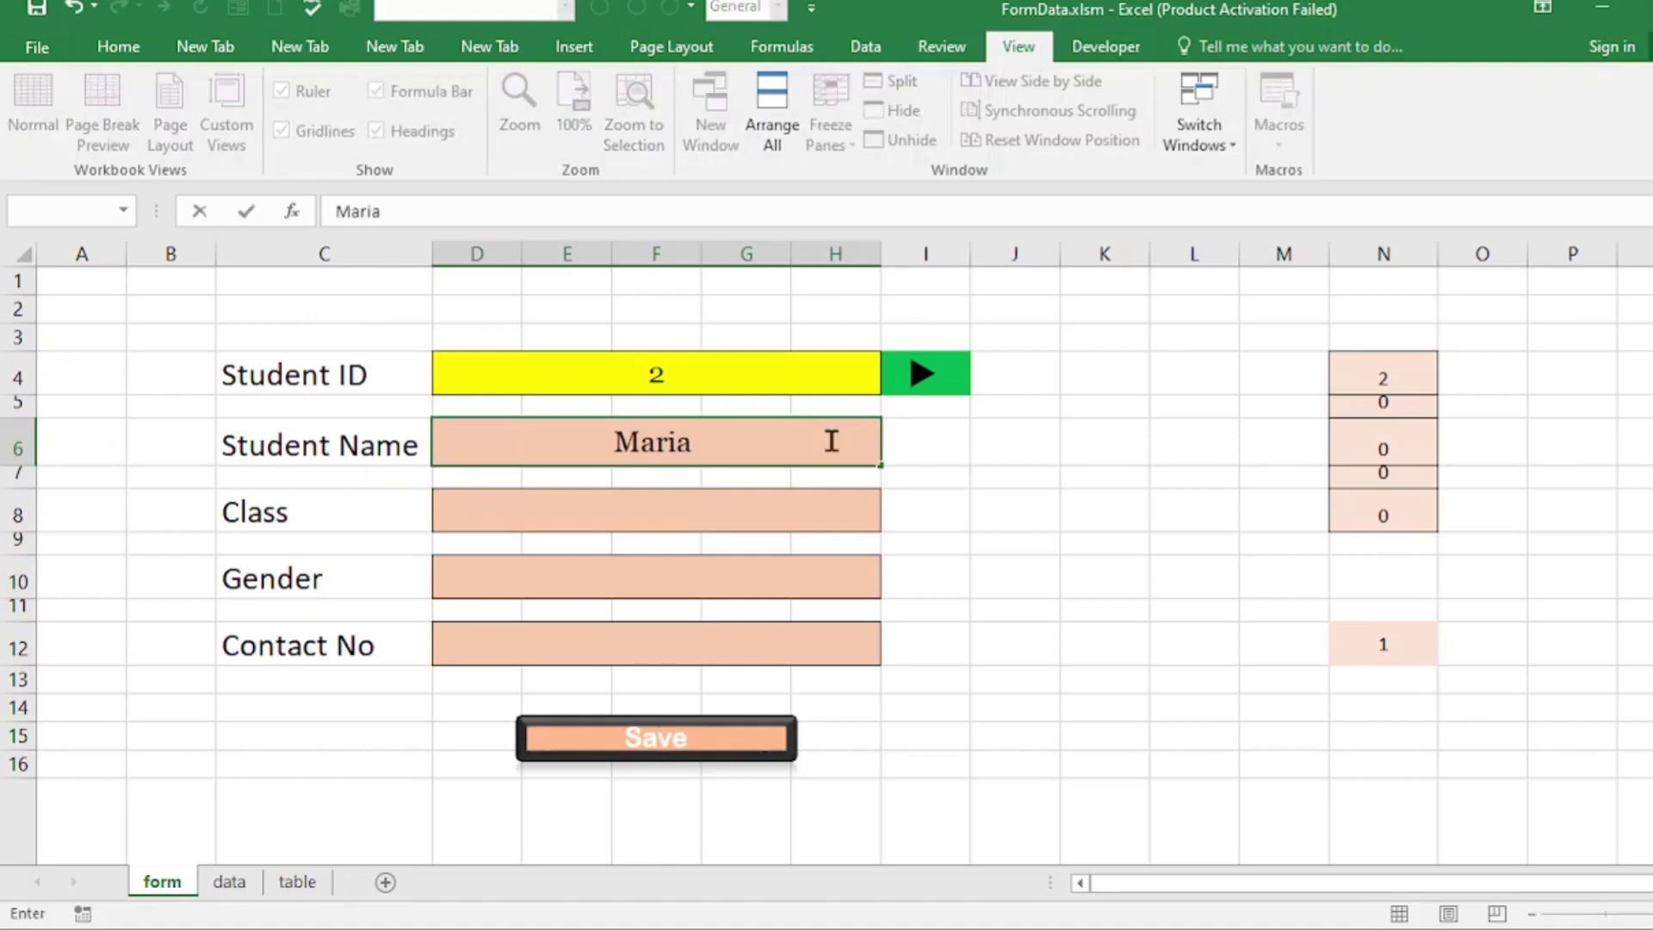
key("Return")
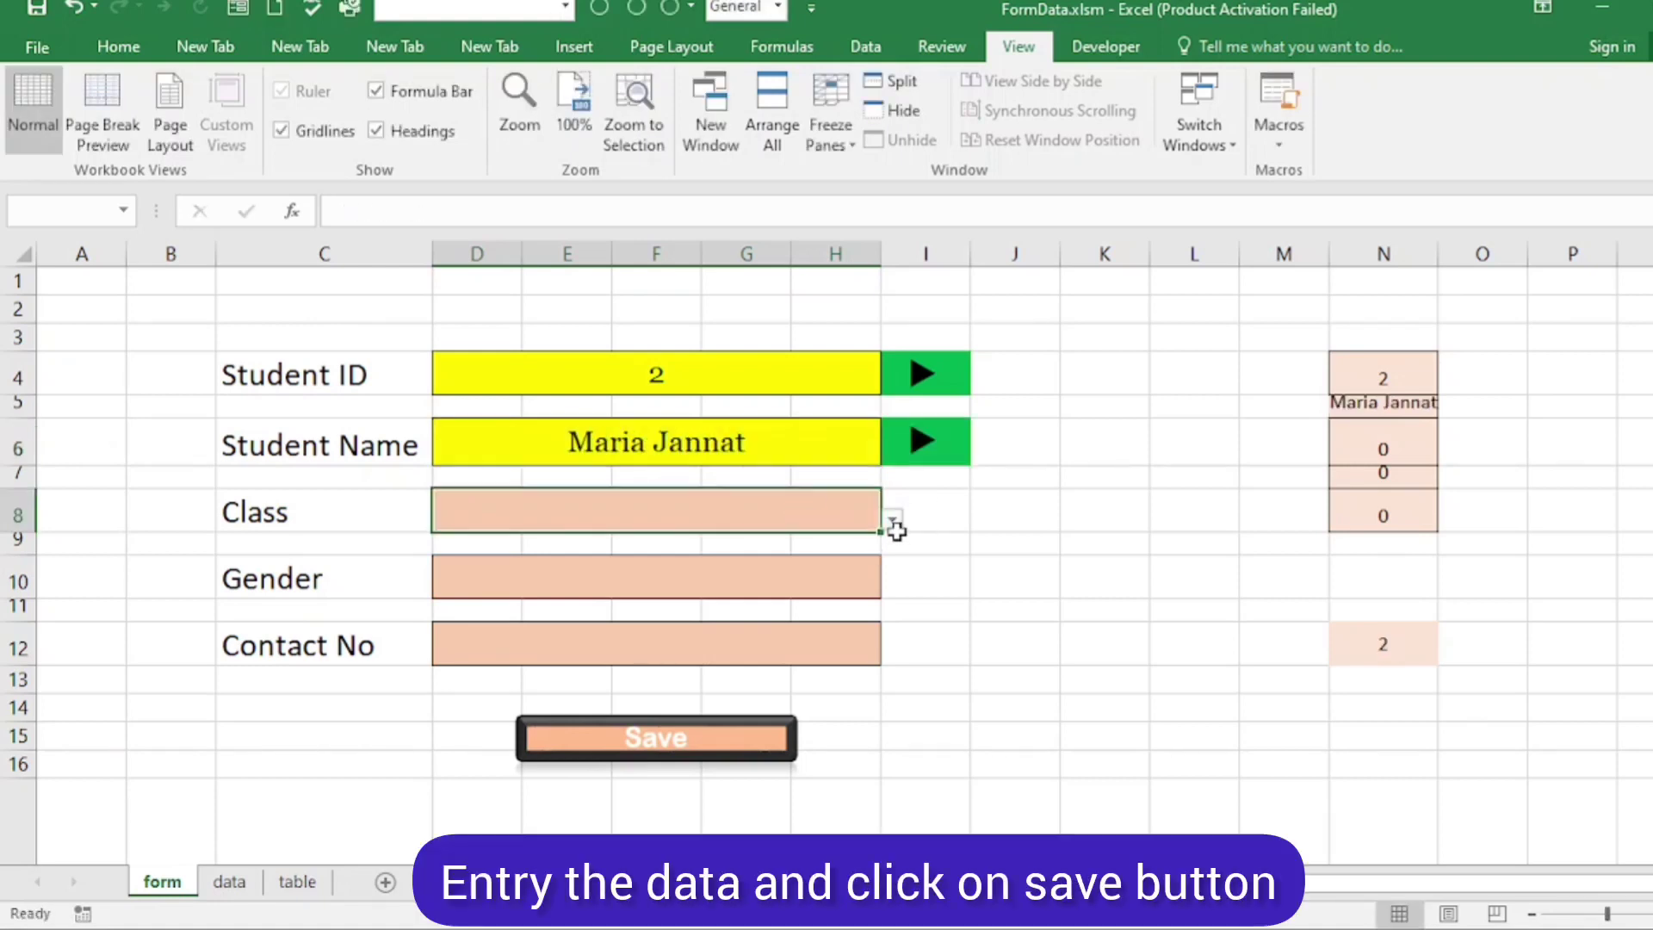
Pick class two and Female, enter contact number 353454, and click Save.
left_click(893, 528)
left_click(827, 607)
left_click(893, 585)
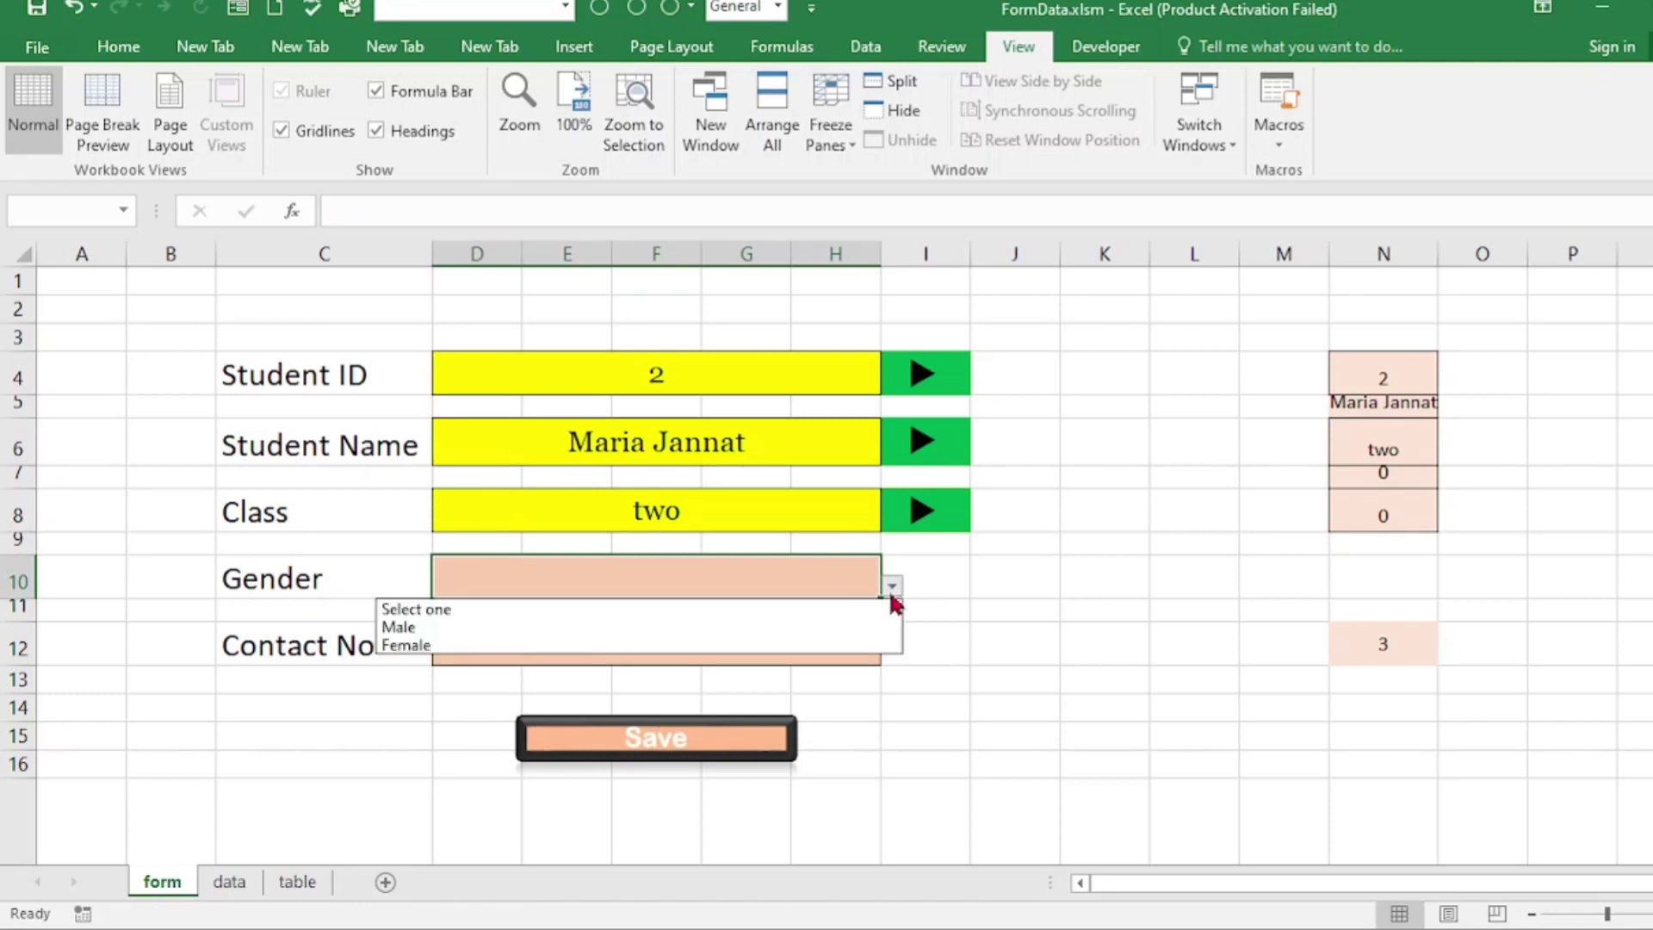
left_click(848, 648)
left_click(746, 646)
type("353454")
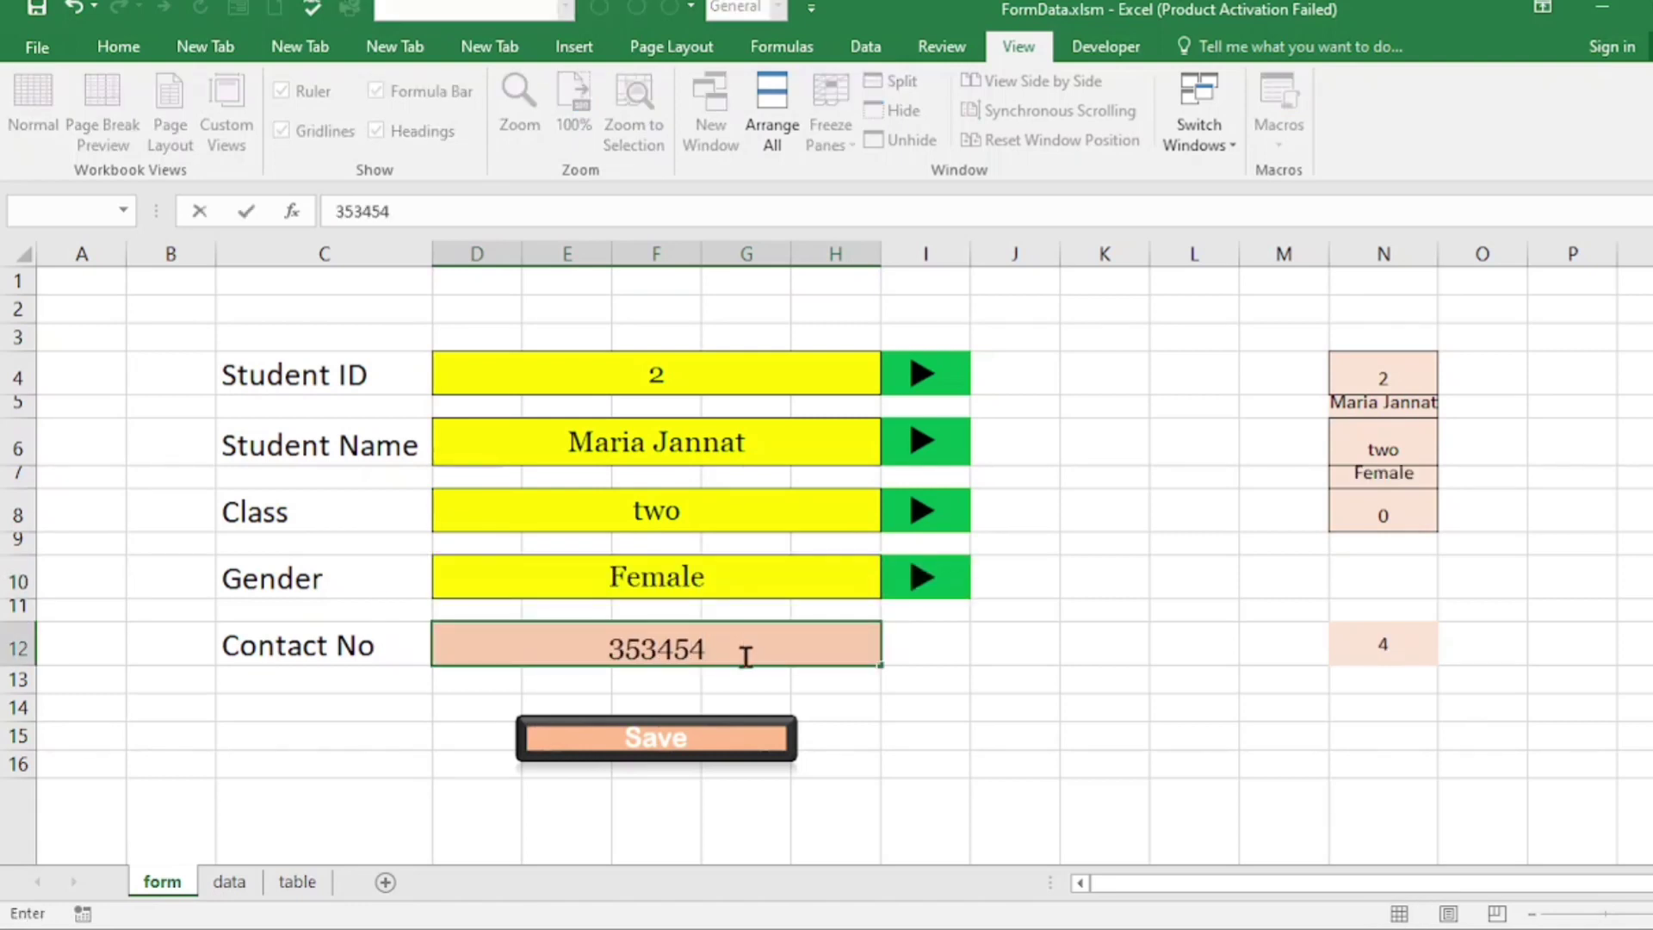
key("Return")
left_click(726, 748)
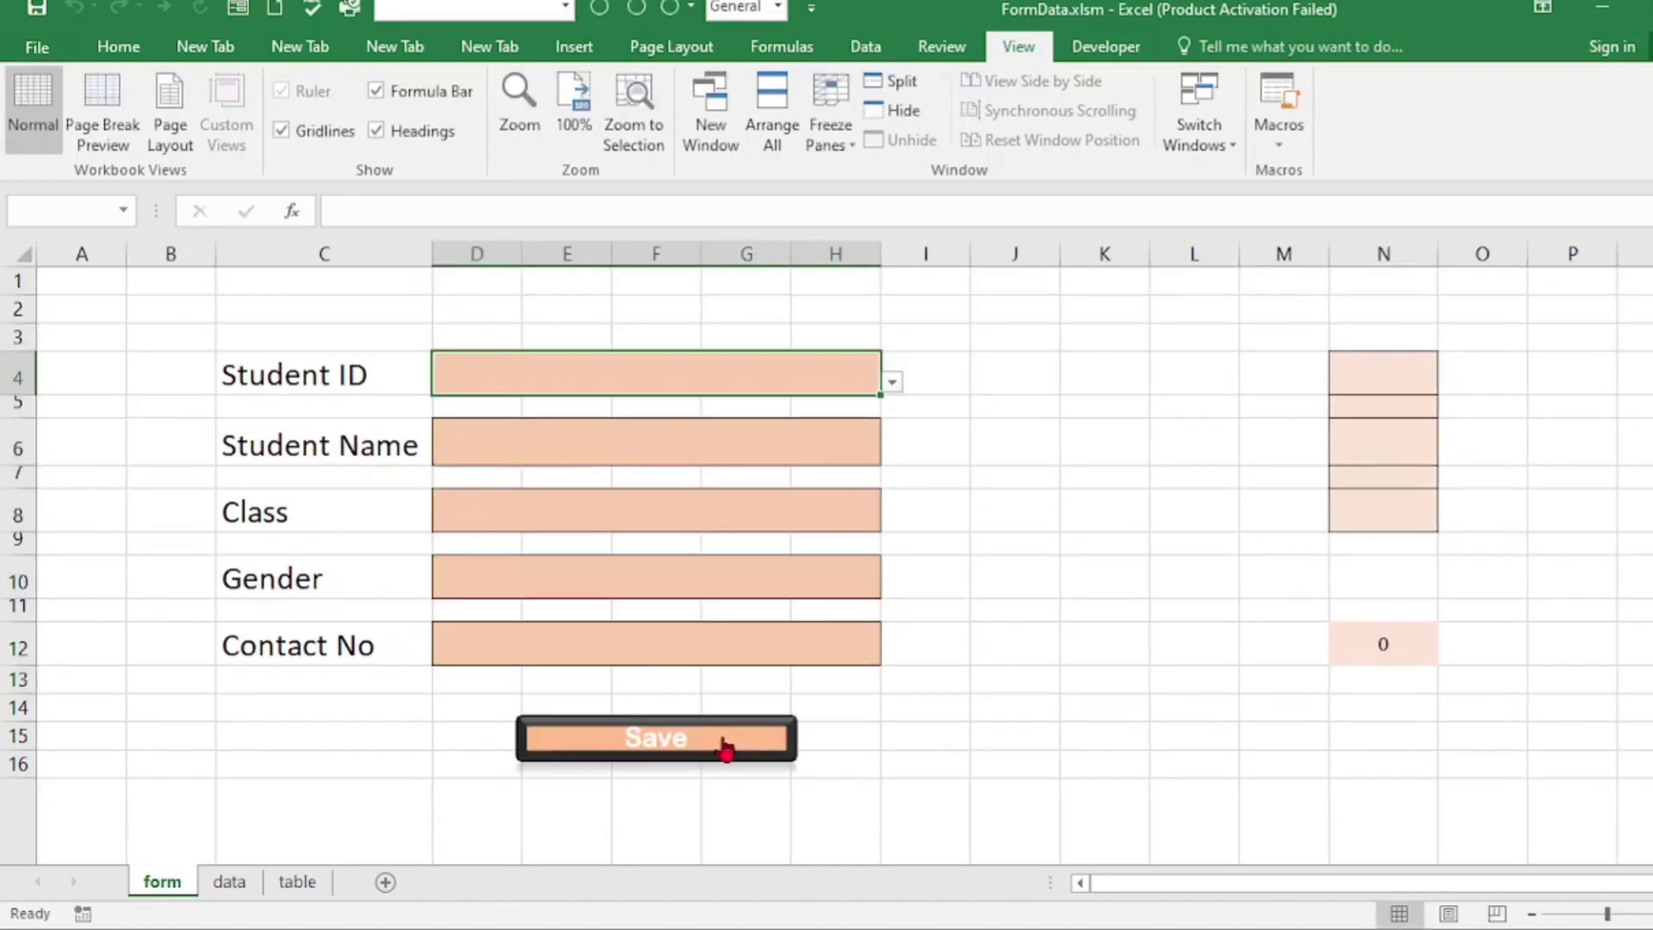
On the table sheet, center the table's data values horizontally.
left_click(298, 883)
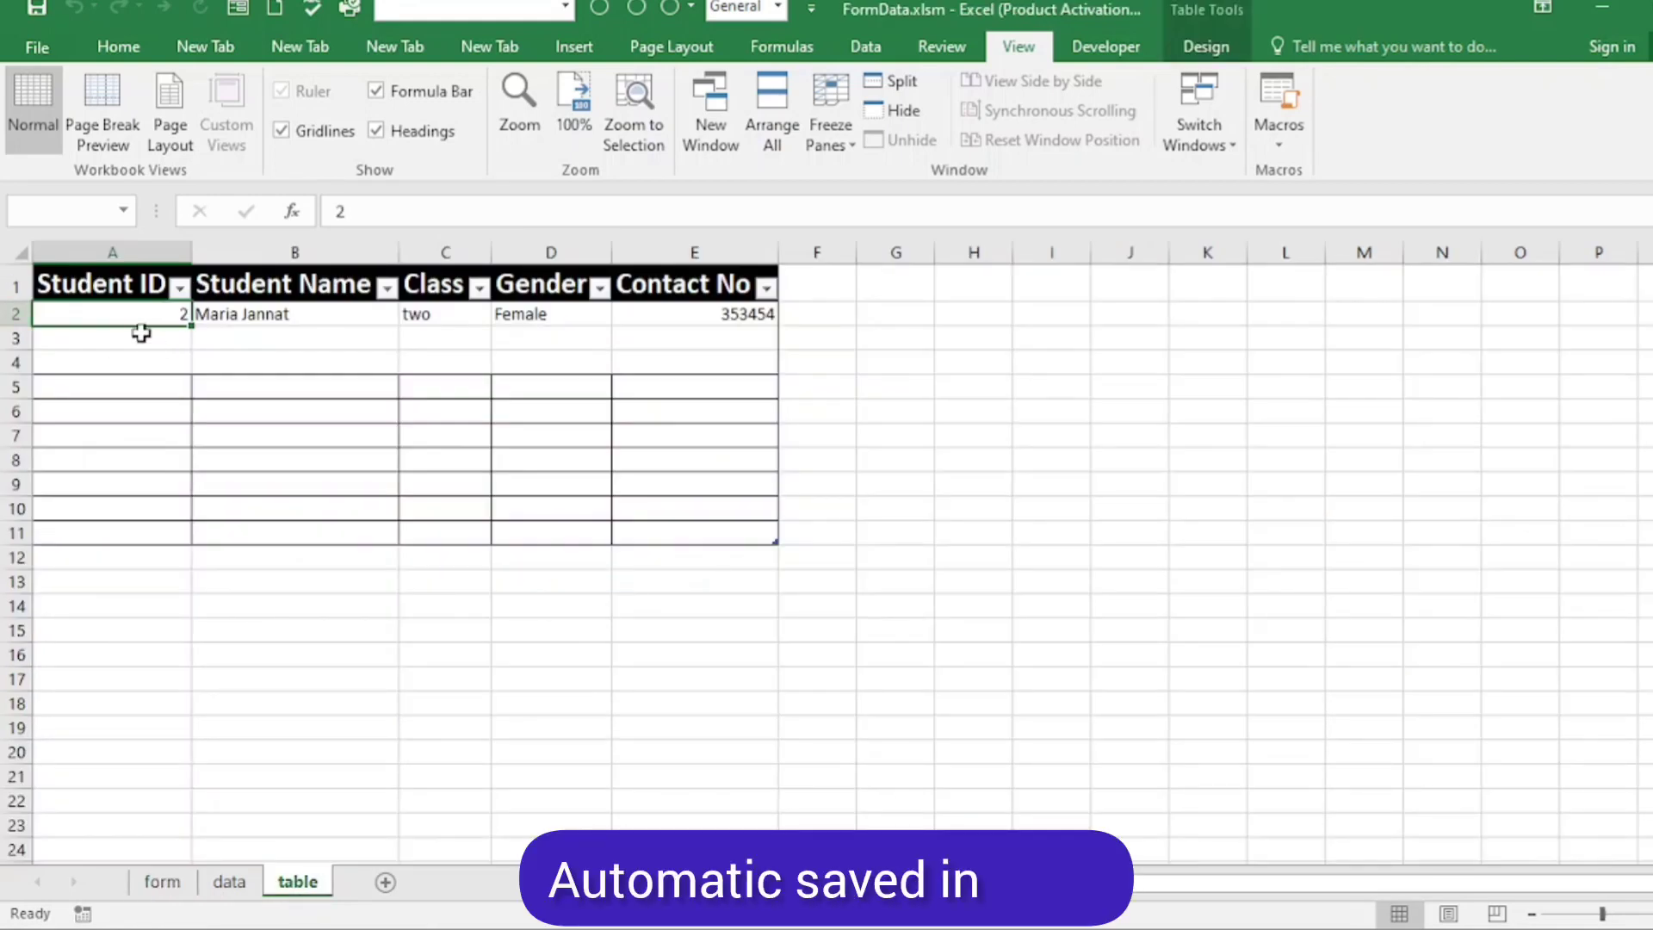
left_click_drag(142, 327, 679, 534)
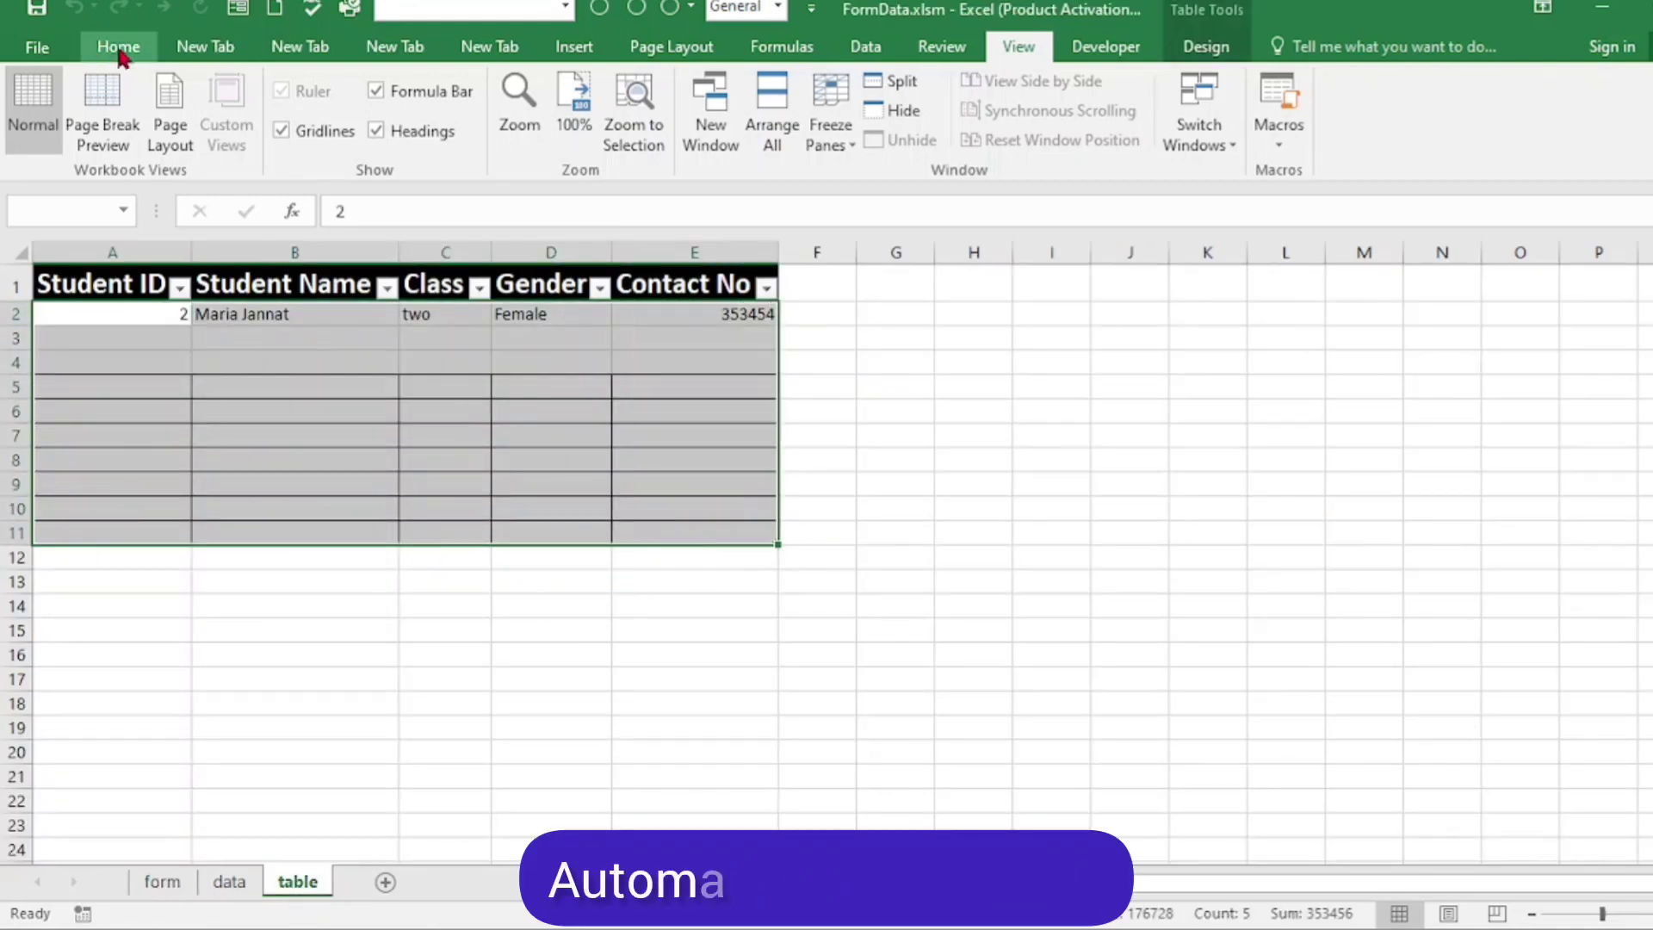
left_click(118, 48)
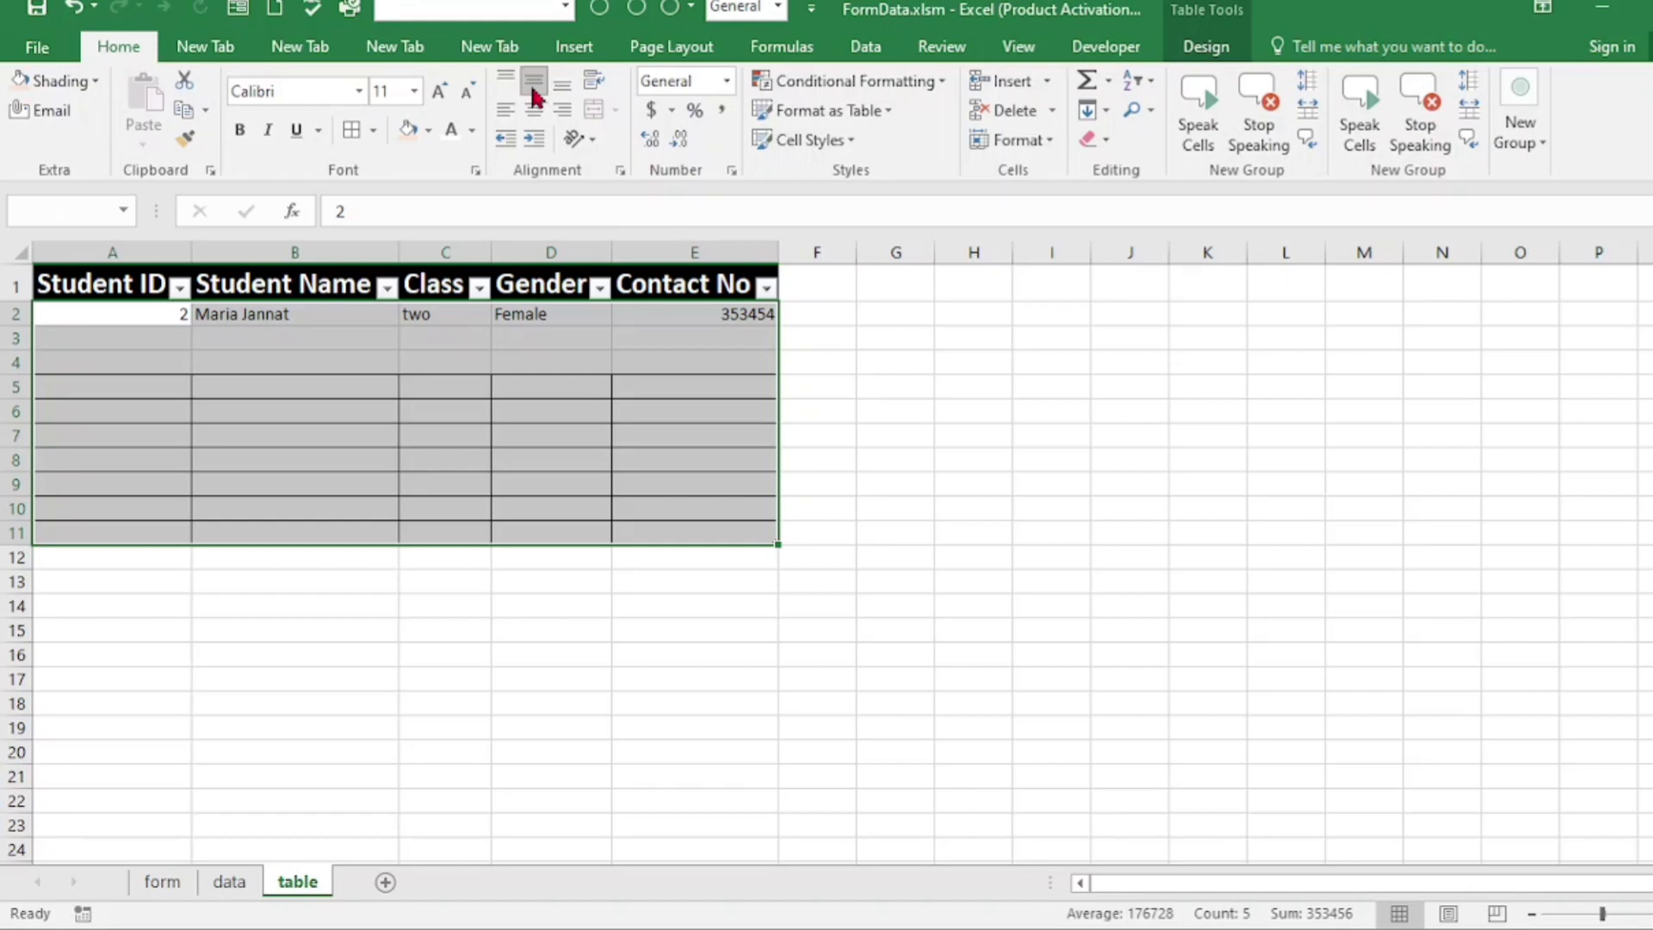
left_click(534, 110)
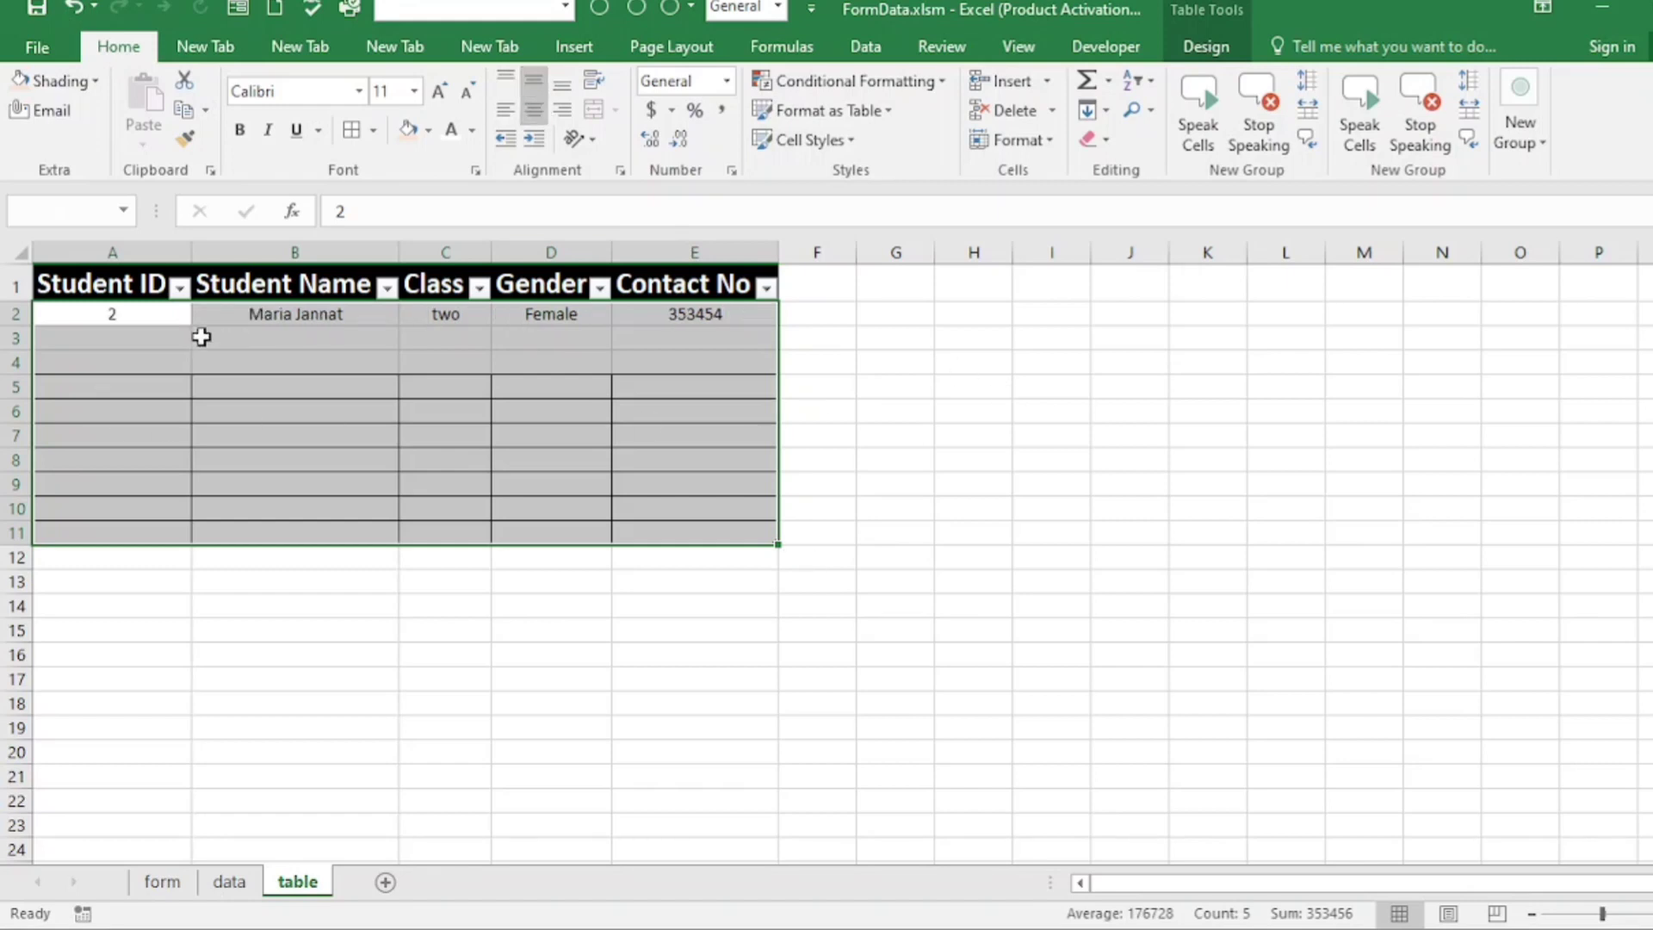
Delete the empty table rows 5 to 11 so the table ends at row 4.
left_click_drag(112, 387, 712, 521)
right_click(712, 521)
mouse_move(778, 592)
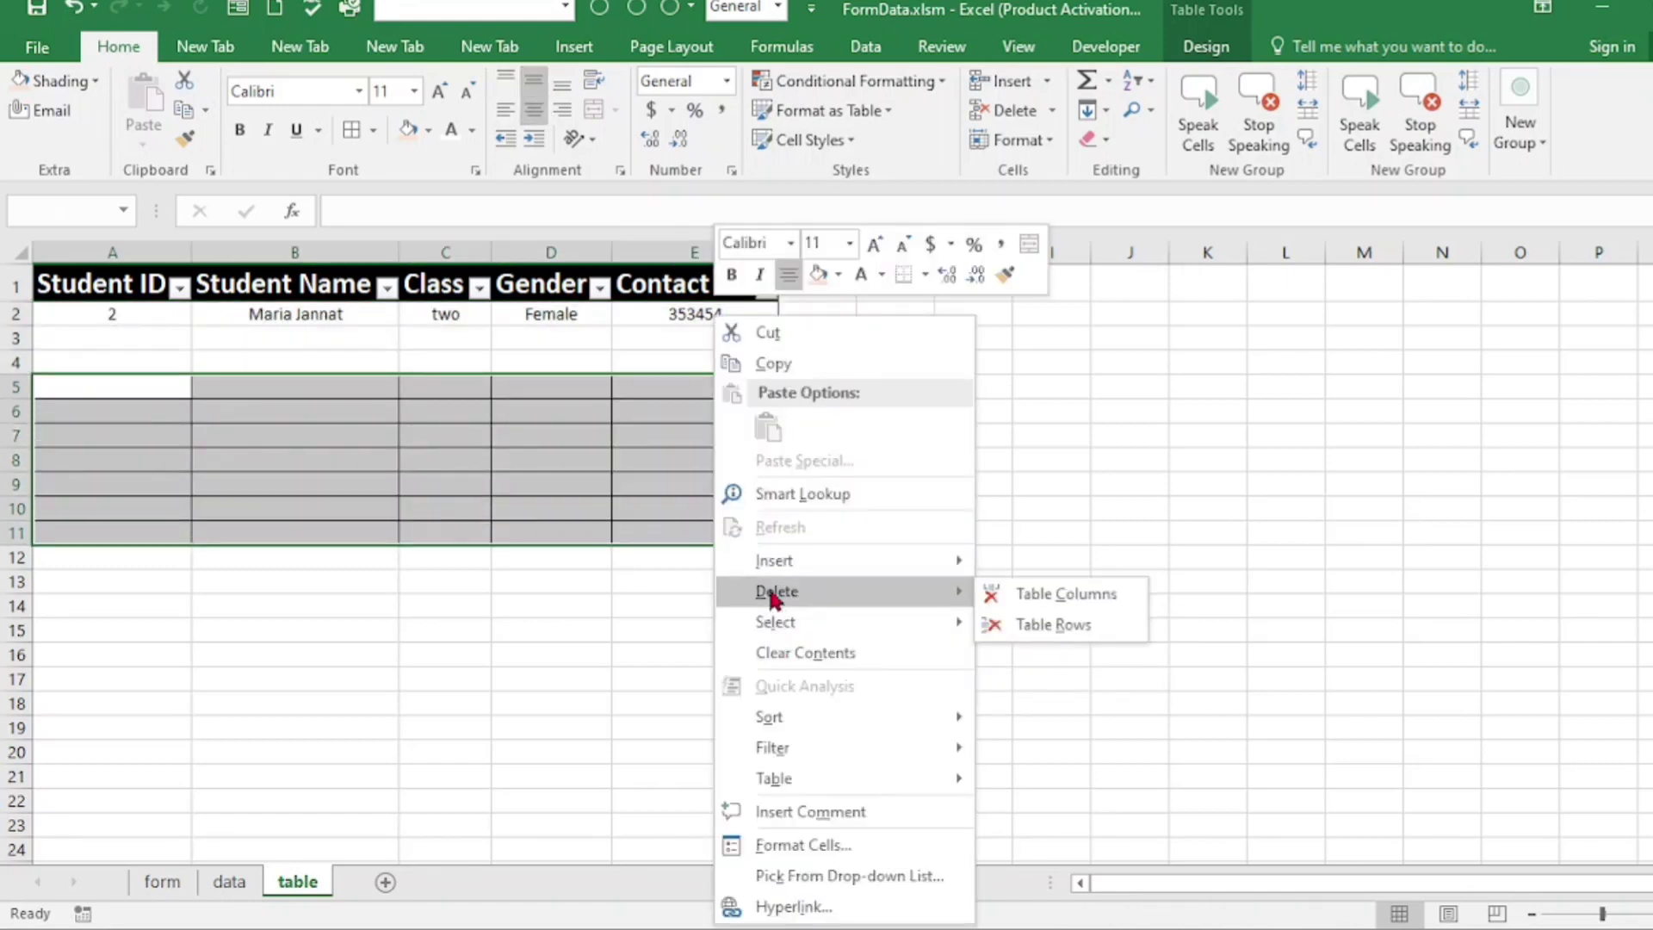
left_click(1038, 624)
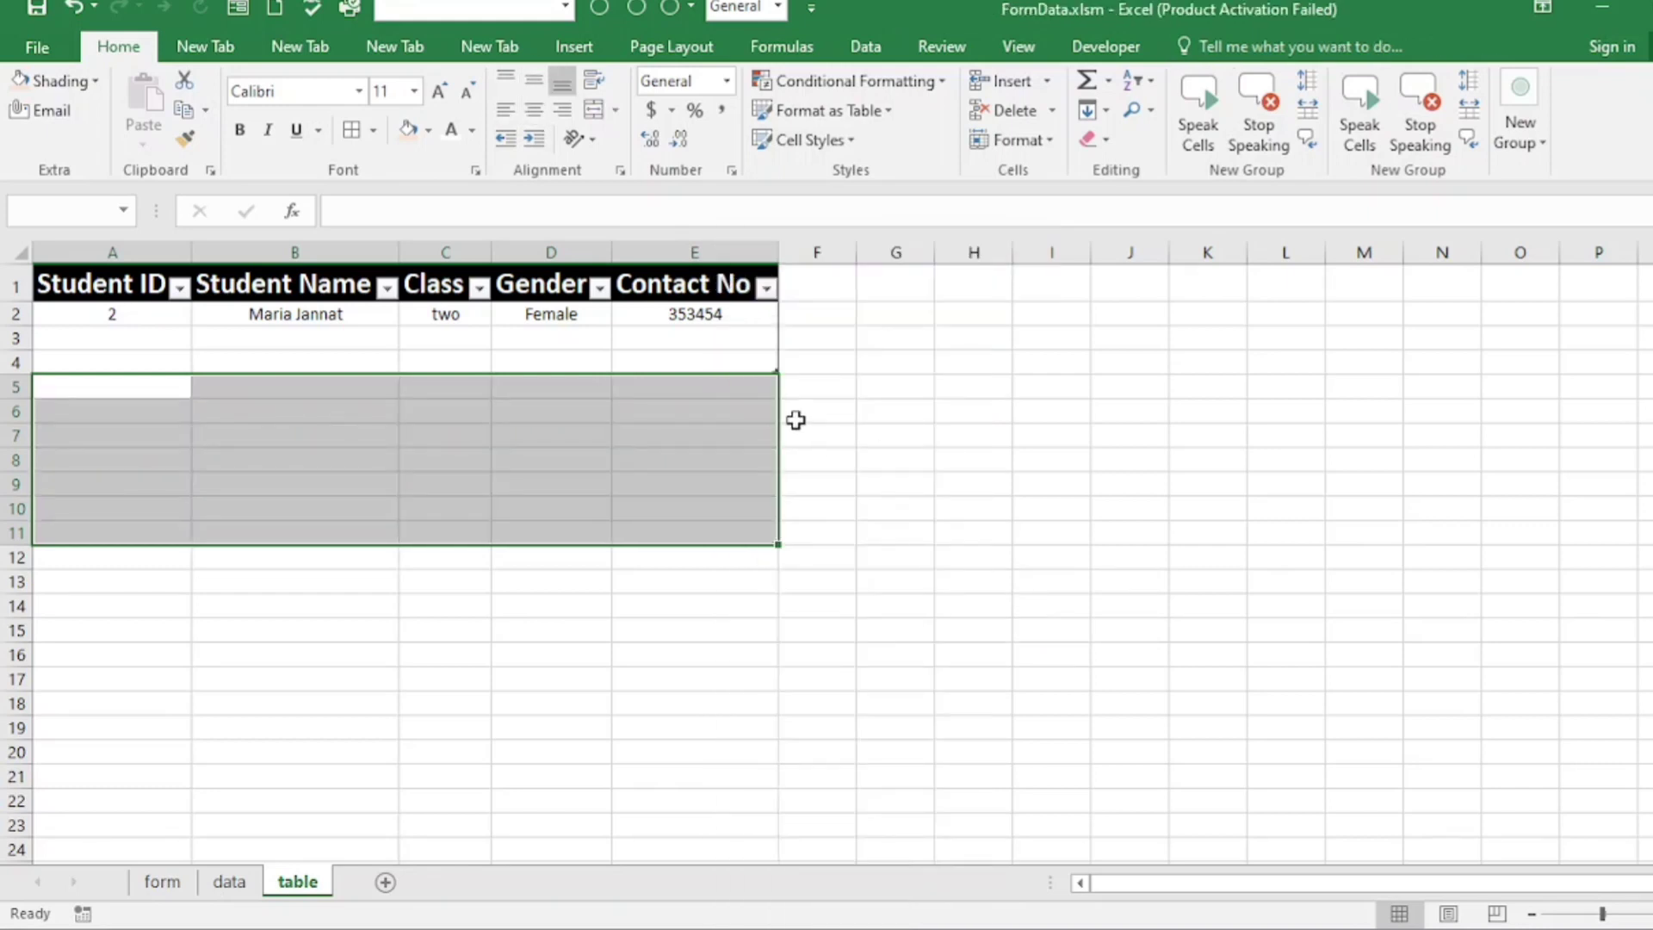
left_click(1051, 556)
scroll(826, 551, "up", 3, "ctrl")
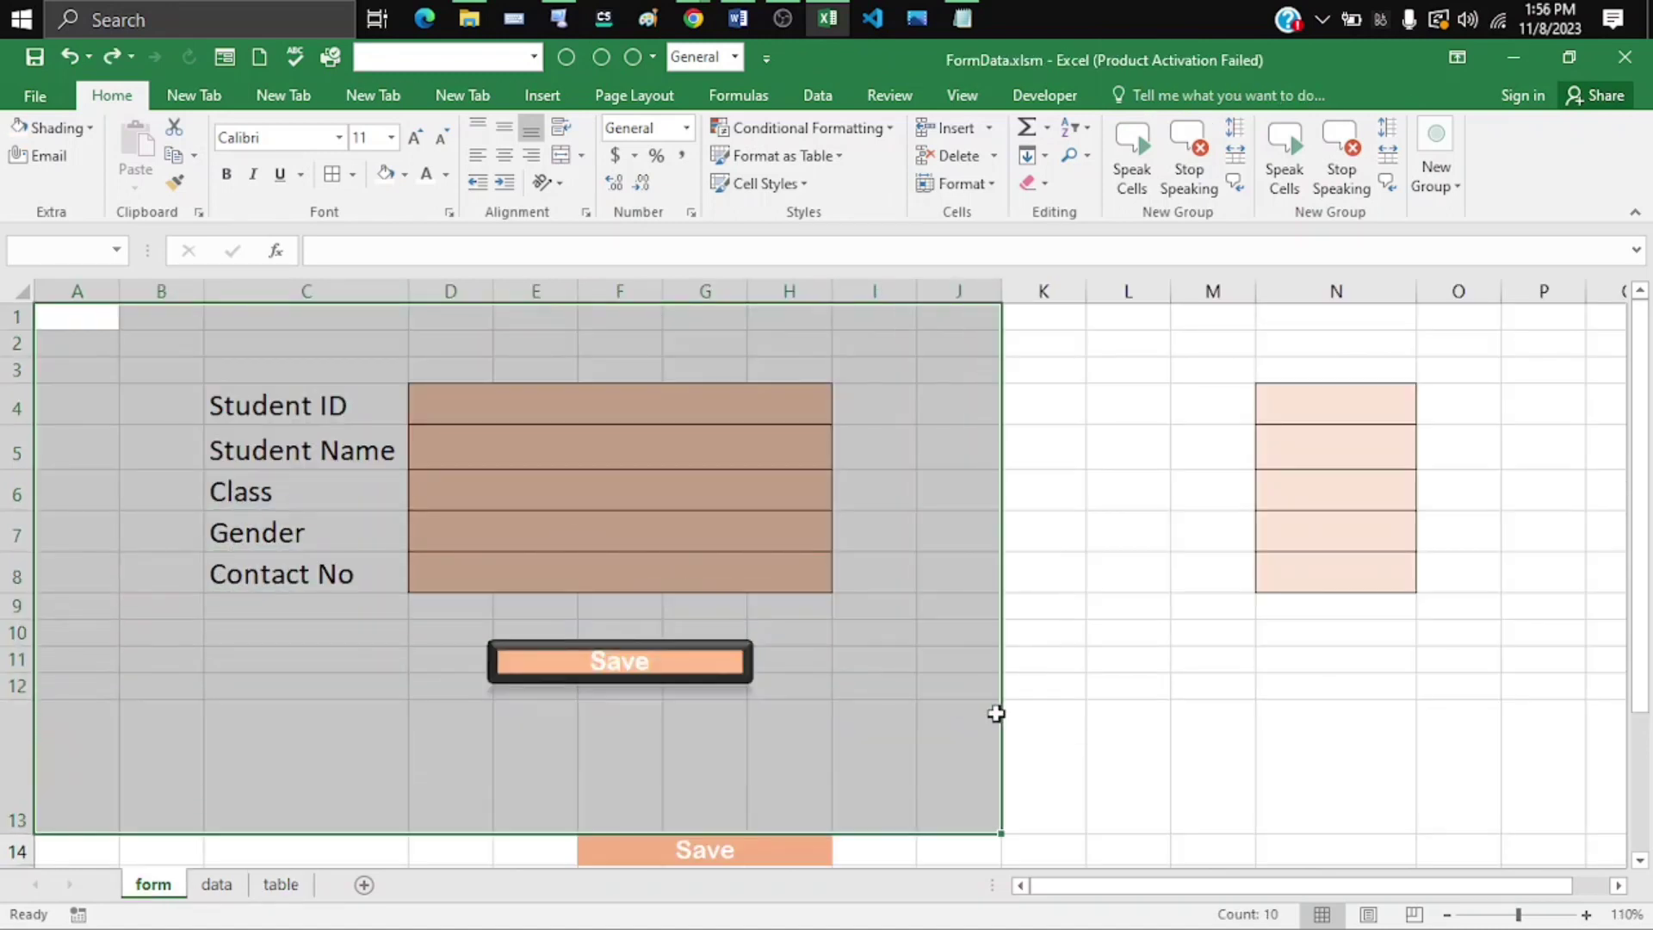
Give the form area a light green background fill.
left_click(352, 174)
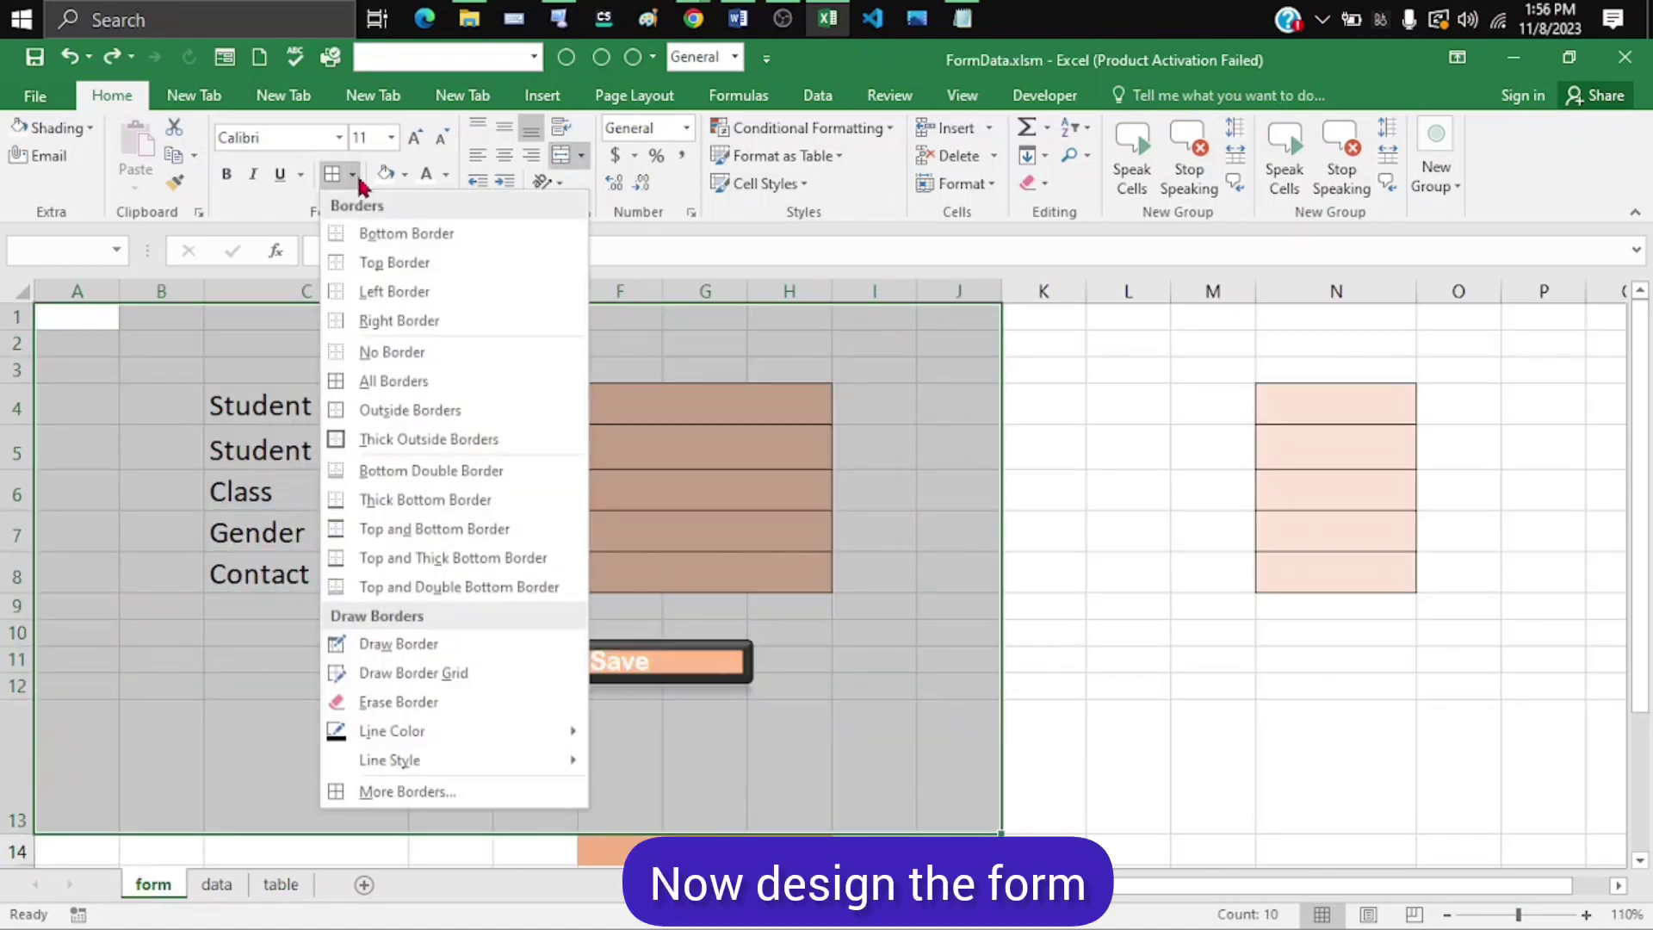
left_click(405, 174)
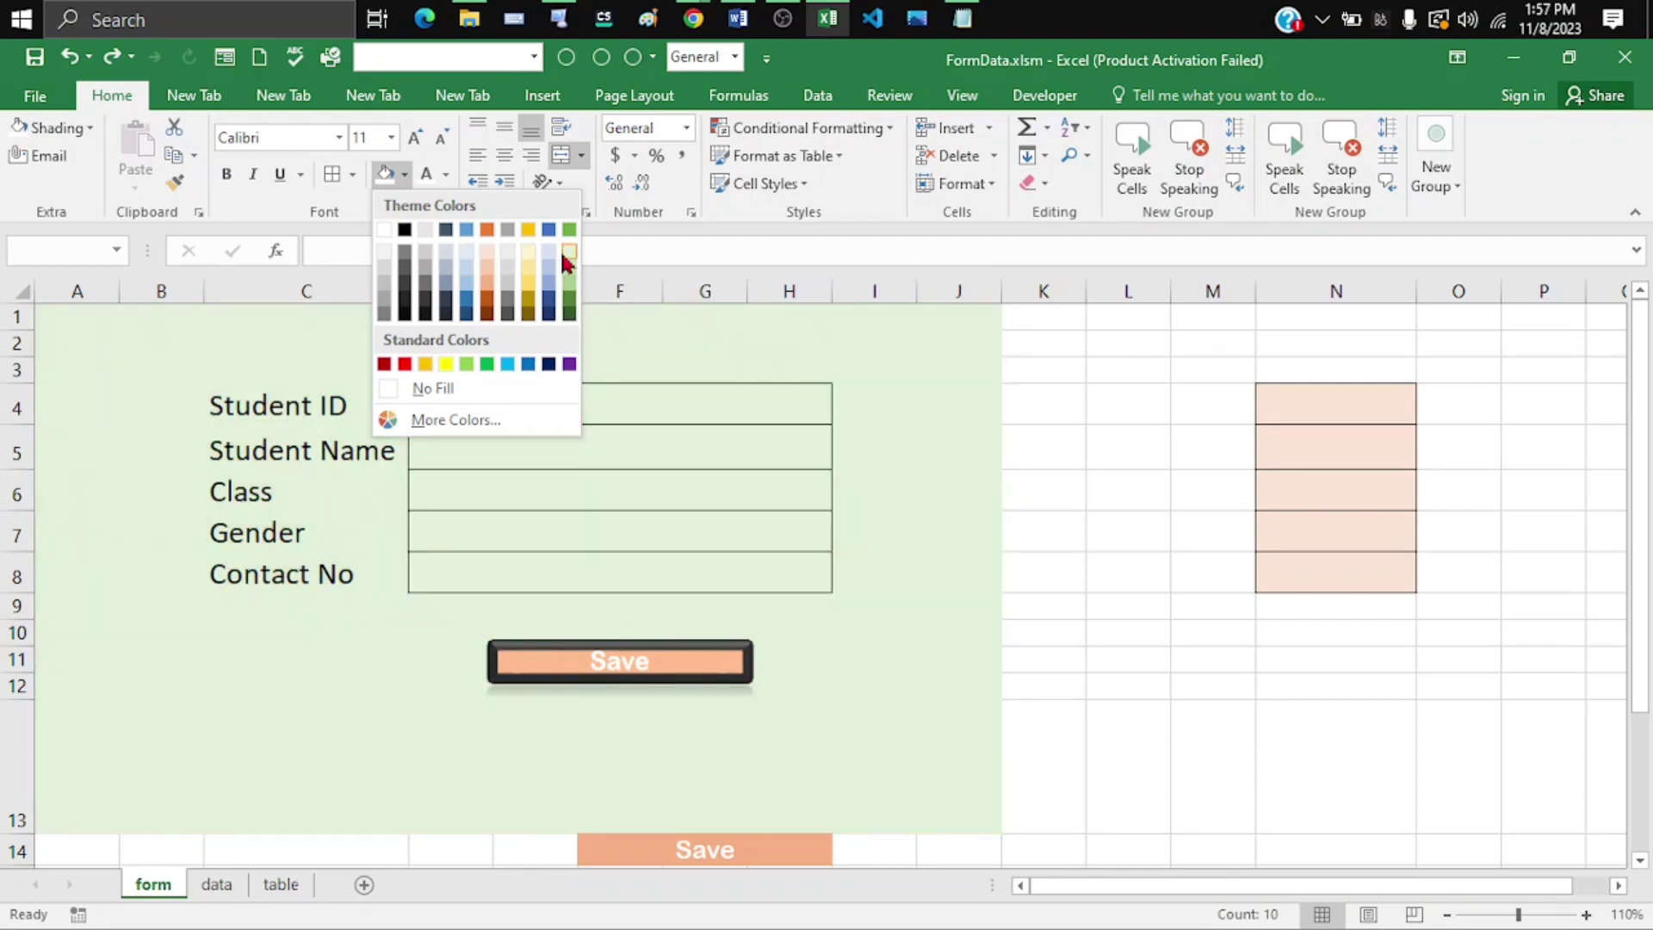
left_click(566, 263)
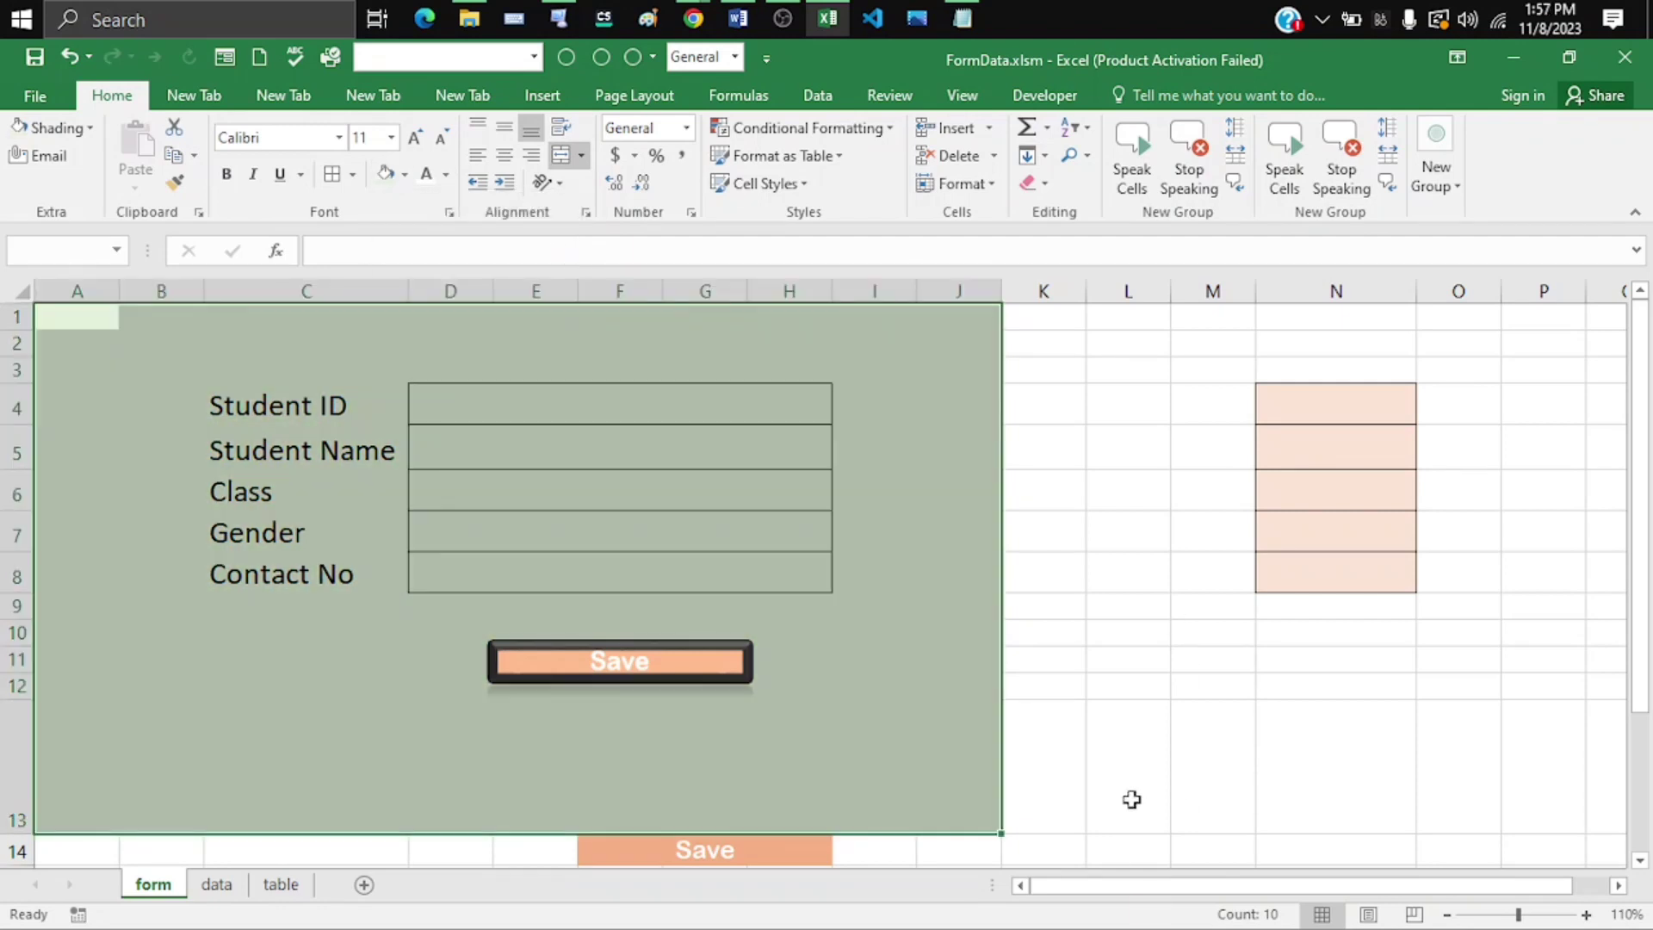
left_click(1132, 797)
Pick Student ID 2 from D4's dropdown, then clear it.
left_click(729, 418)
left_click(842, 414)
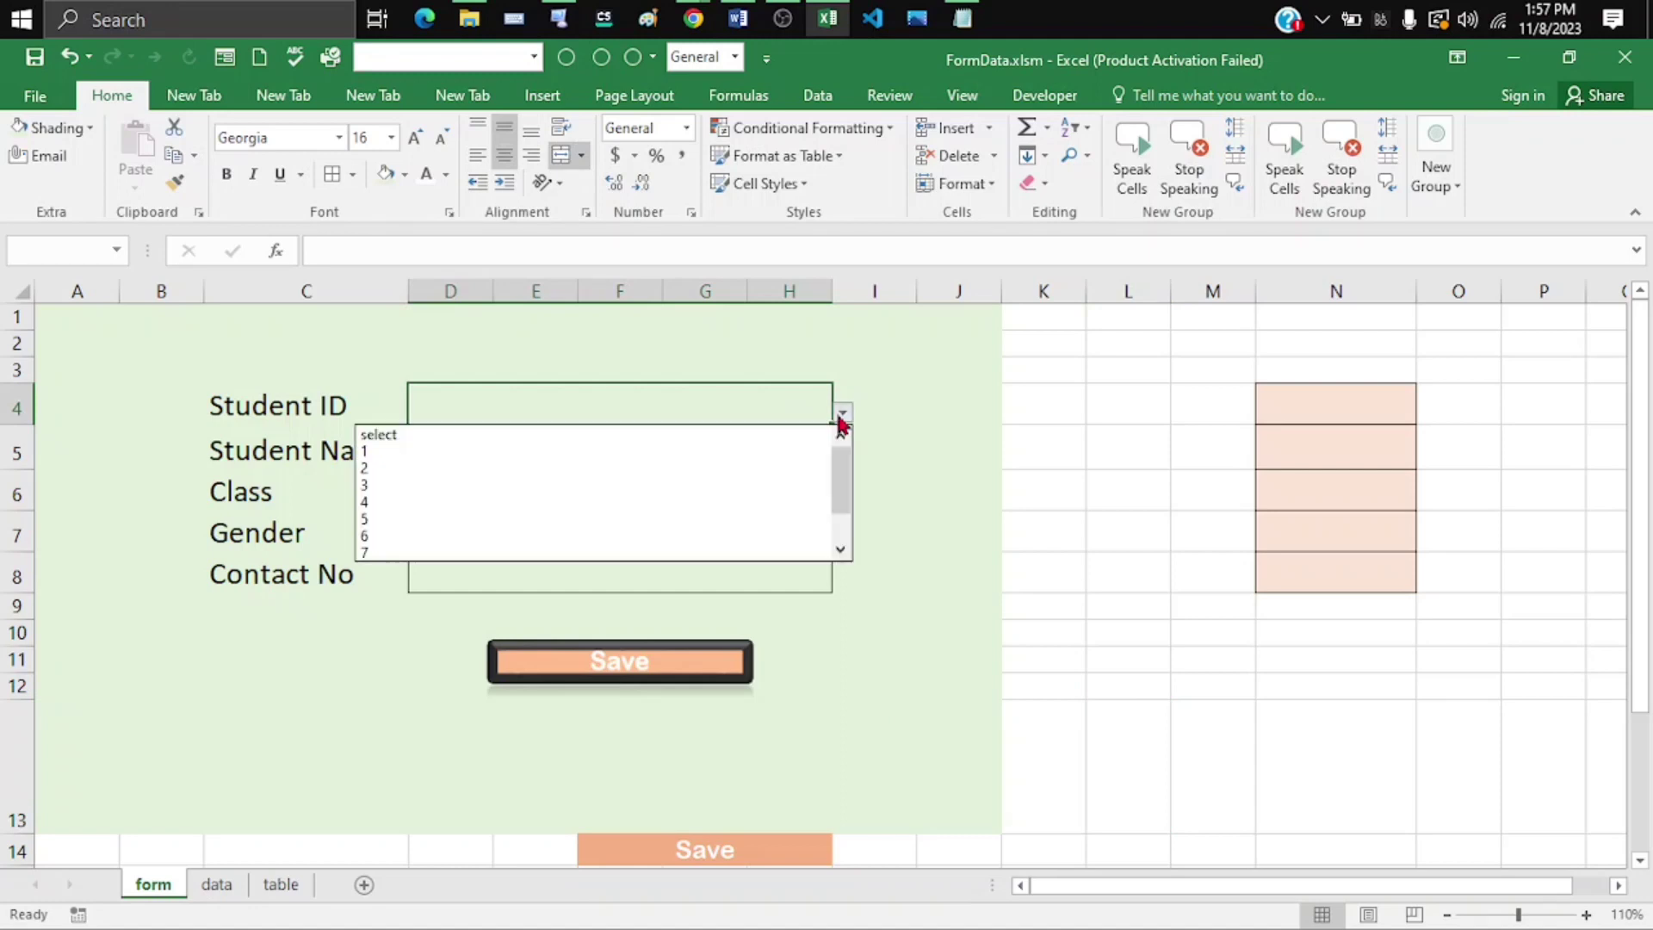
left_click(761, 471)
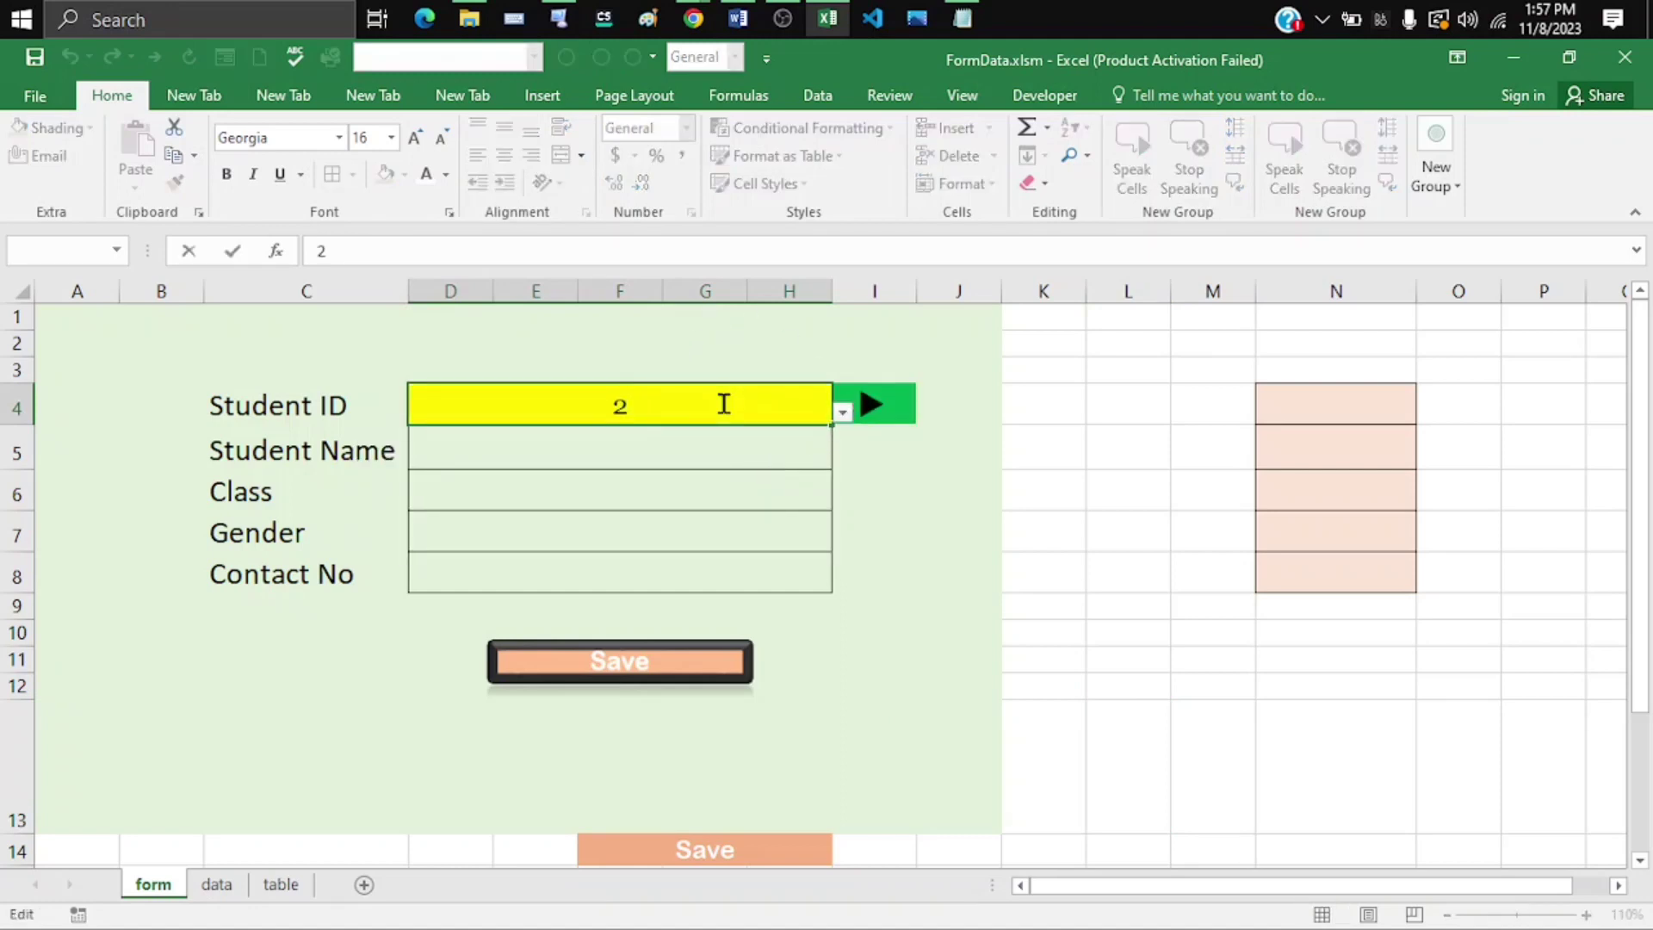
key("Delete")
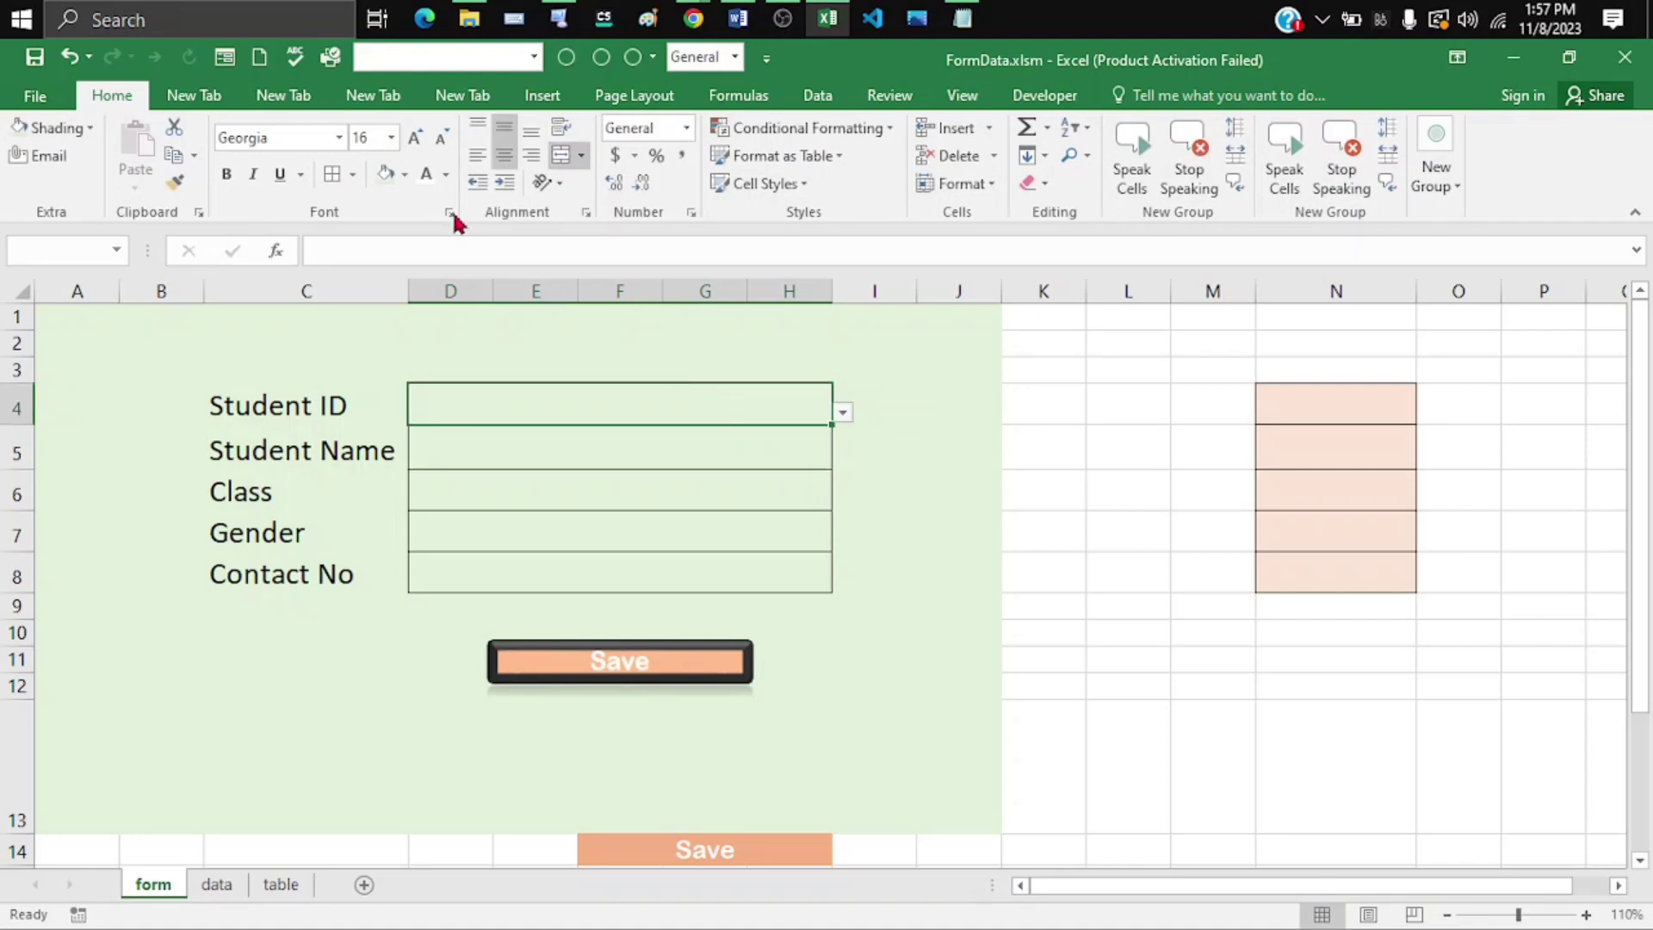
Fill the five entry cells D4:H8 with grey.
left_click(404, 174)
left_click(554, 398)
left_click_drag(555, 398, 631, 561)
left_click(404, 174)
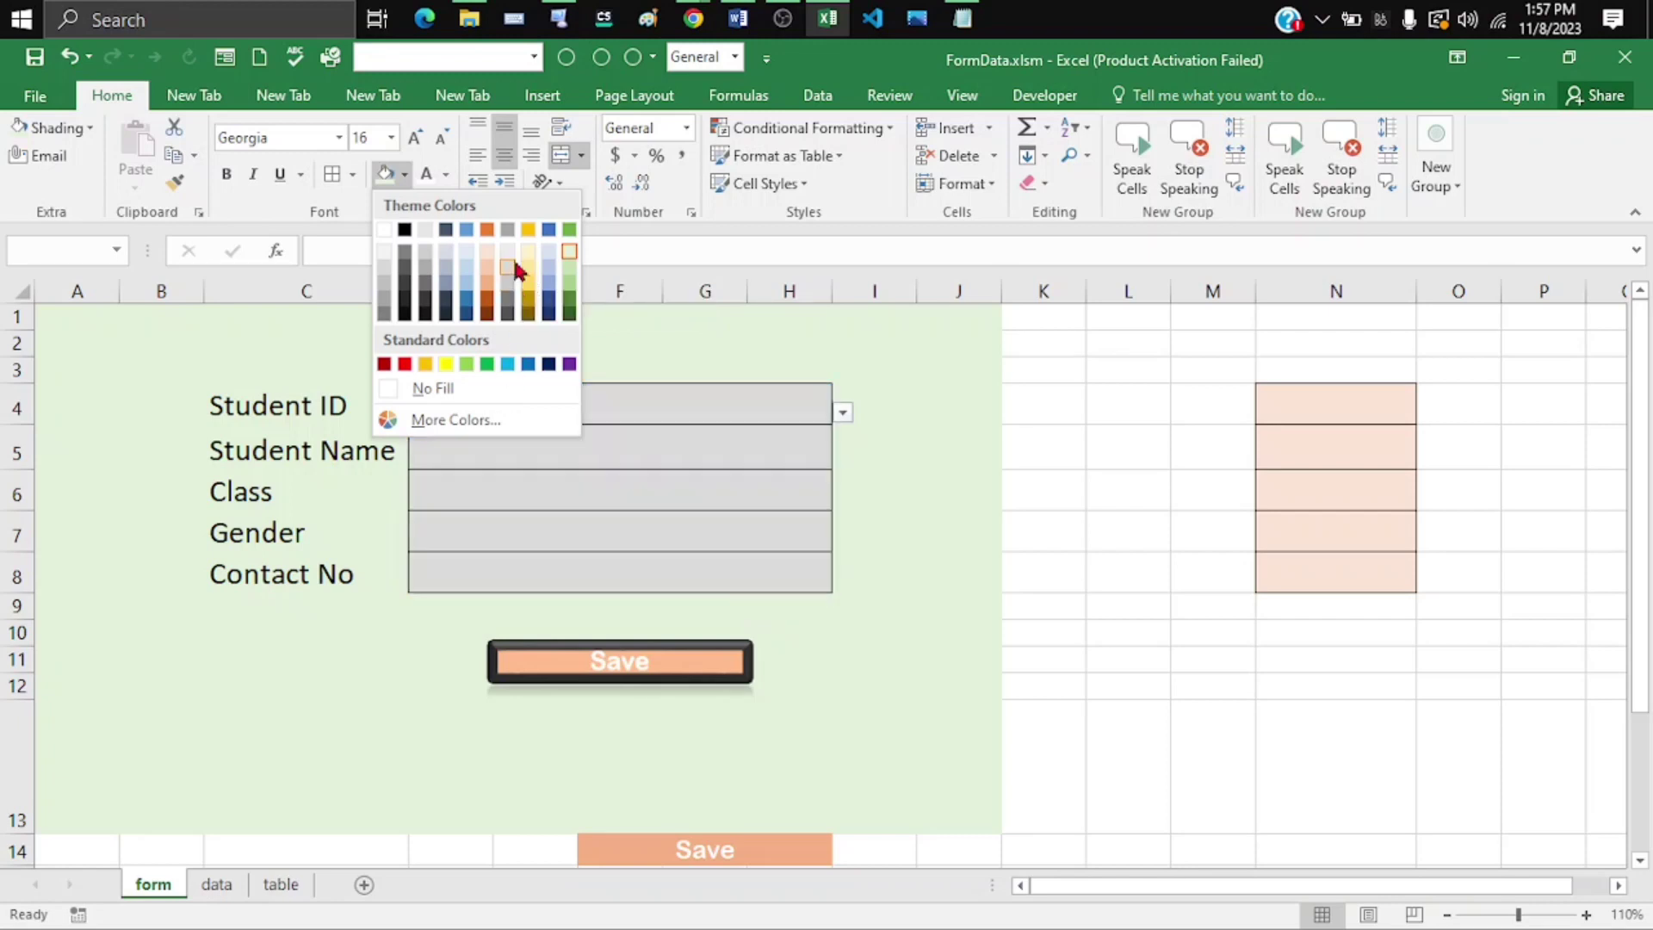
left_click(509, 274)
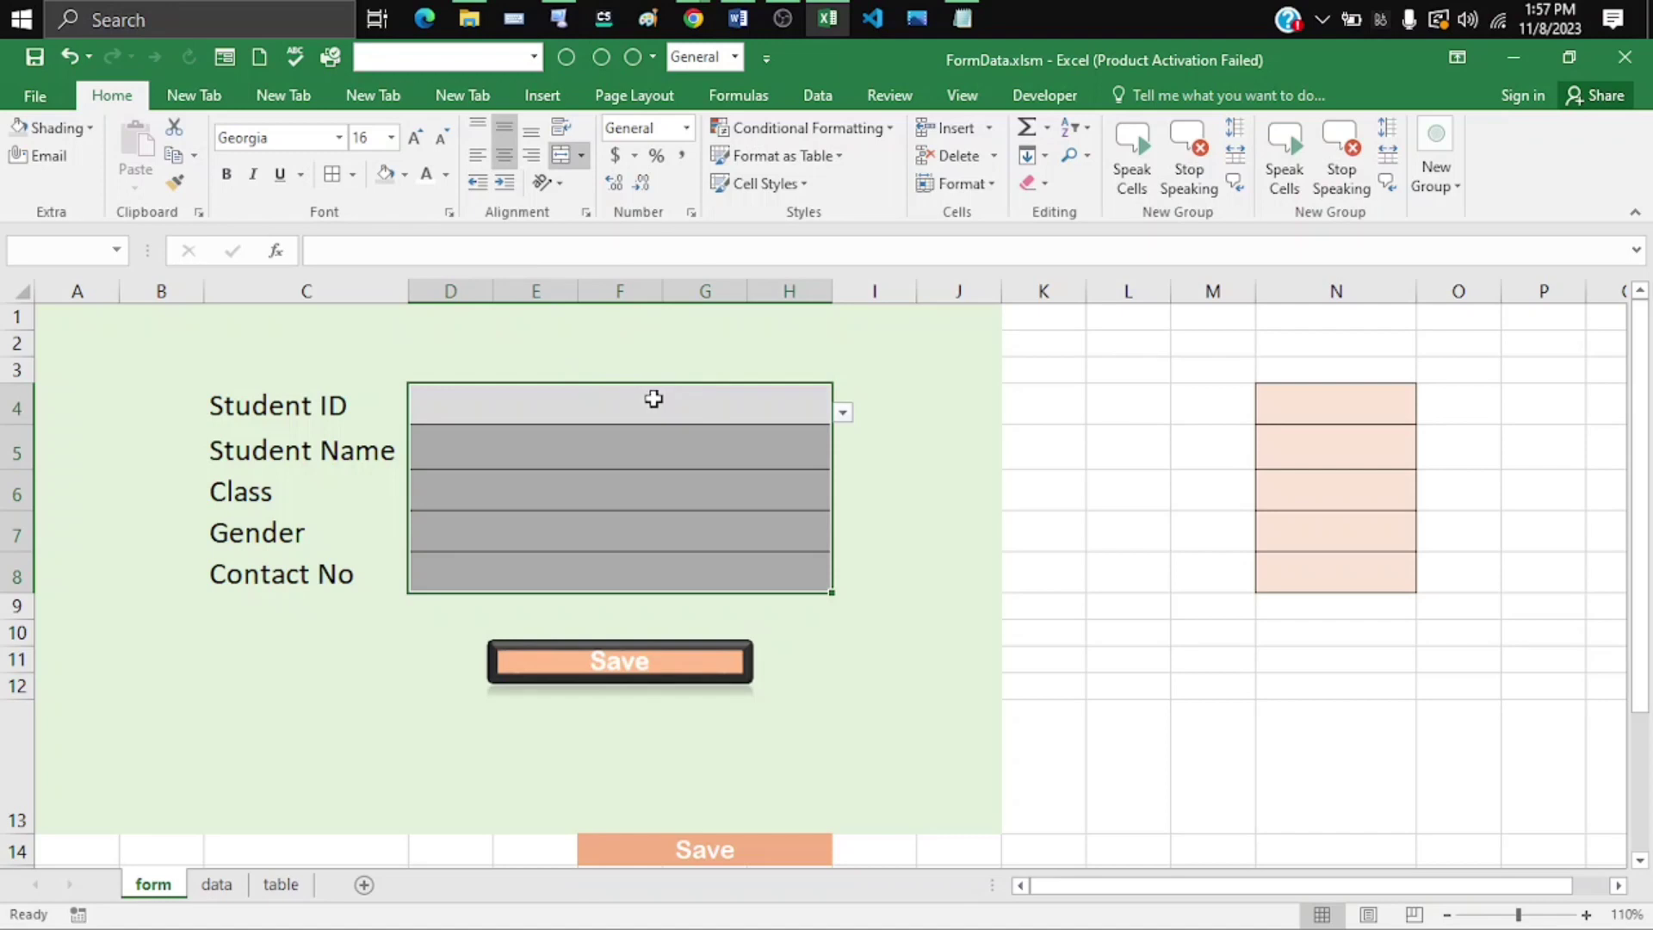
Choose Student ID 1 from D4's dropdown and adjust row 13's height.
left_click(653, 398)
left_click(844, 417)
left_click(775, 456)
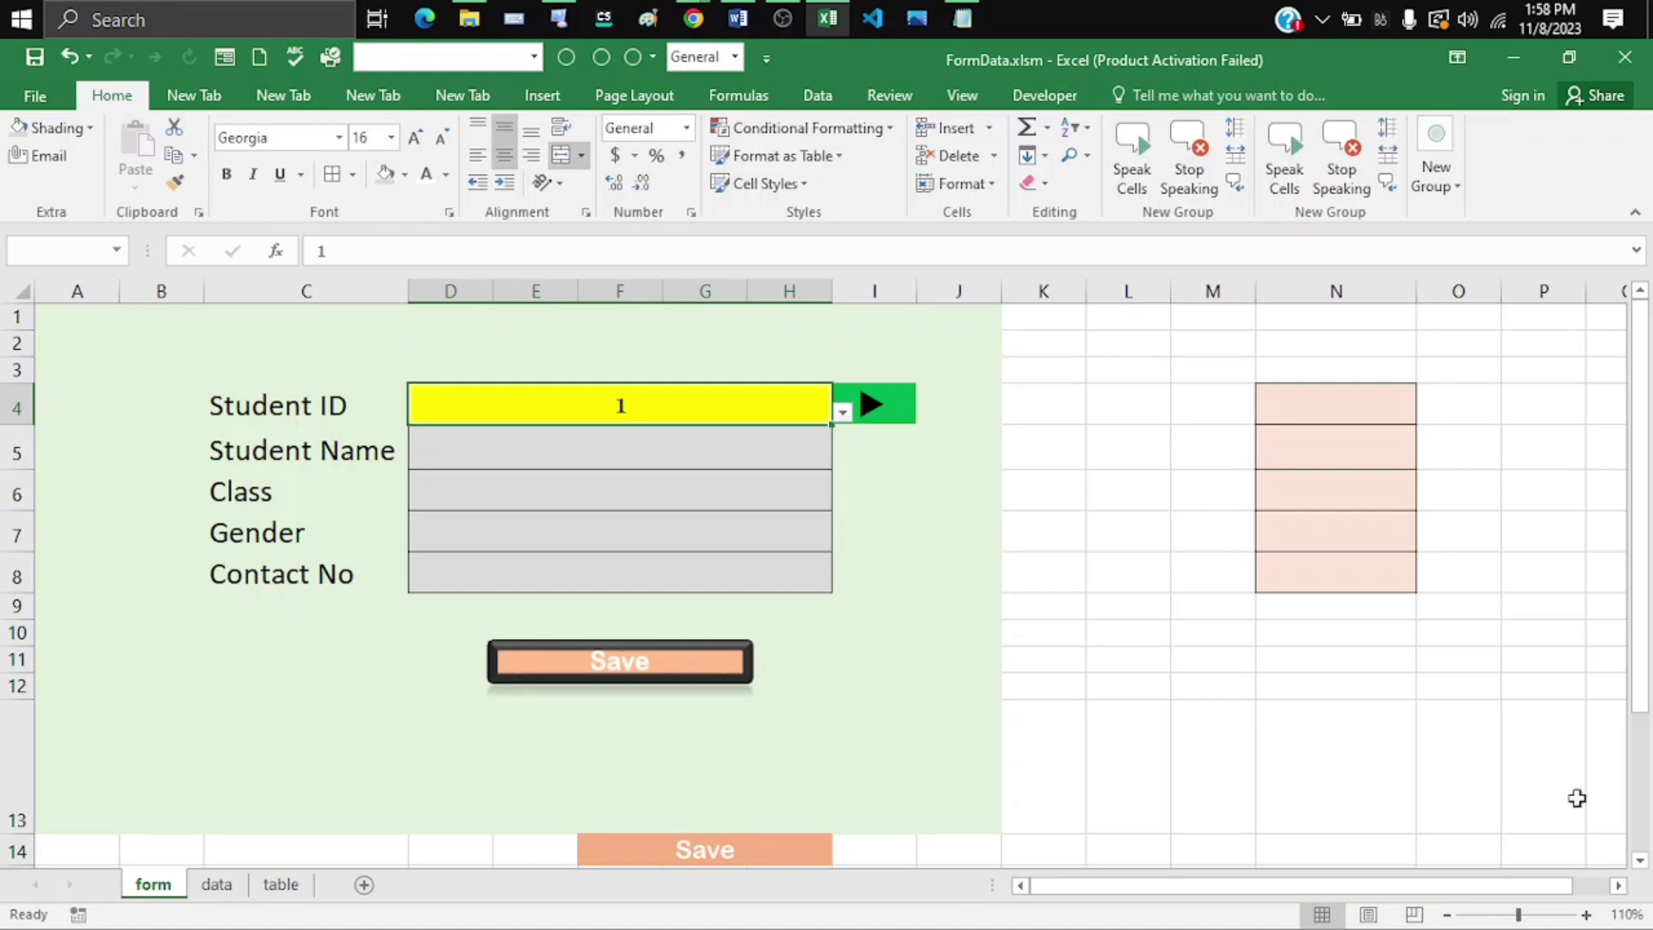
left_click_drag(28, 828, 29, 833)
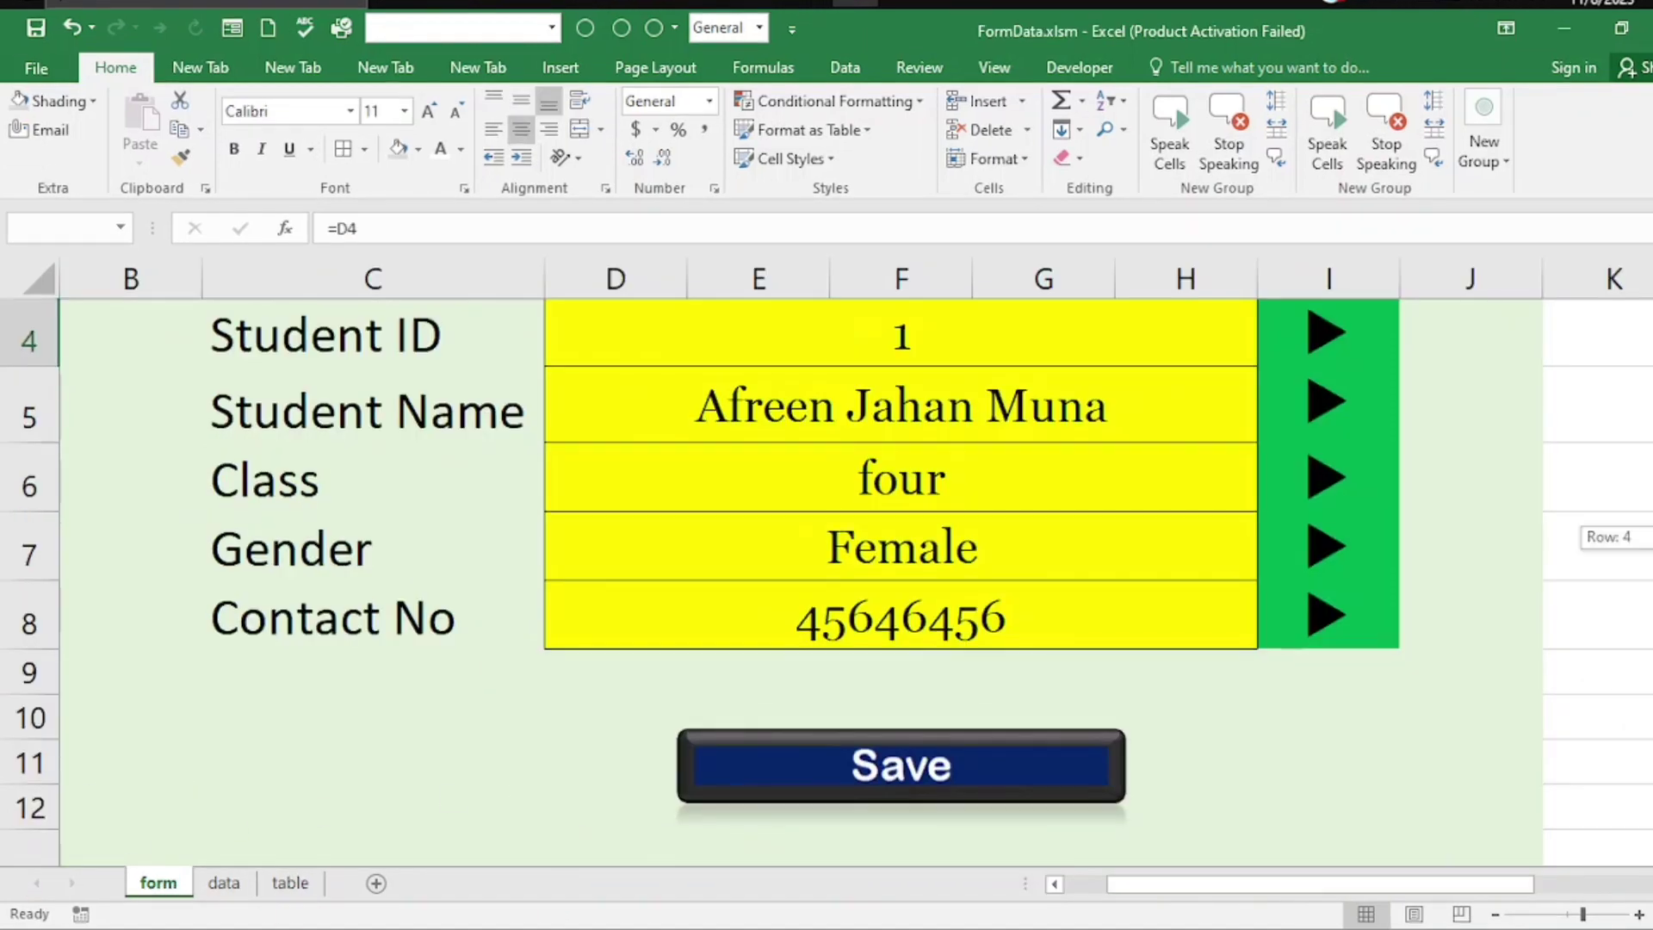
Save the Student ID 1 record, then center table cells A2:E9 horizontally and vertically.
scroll(827, 581, "up", 1)
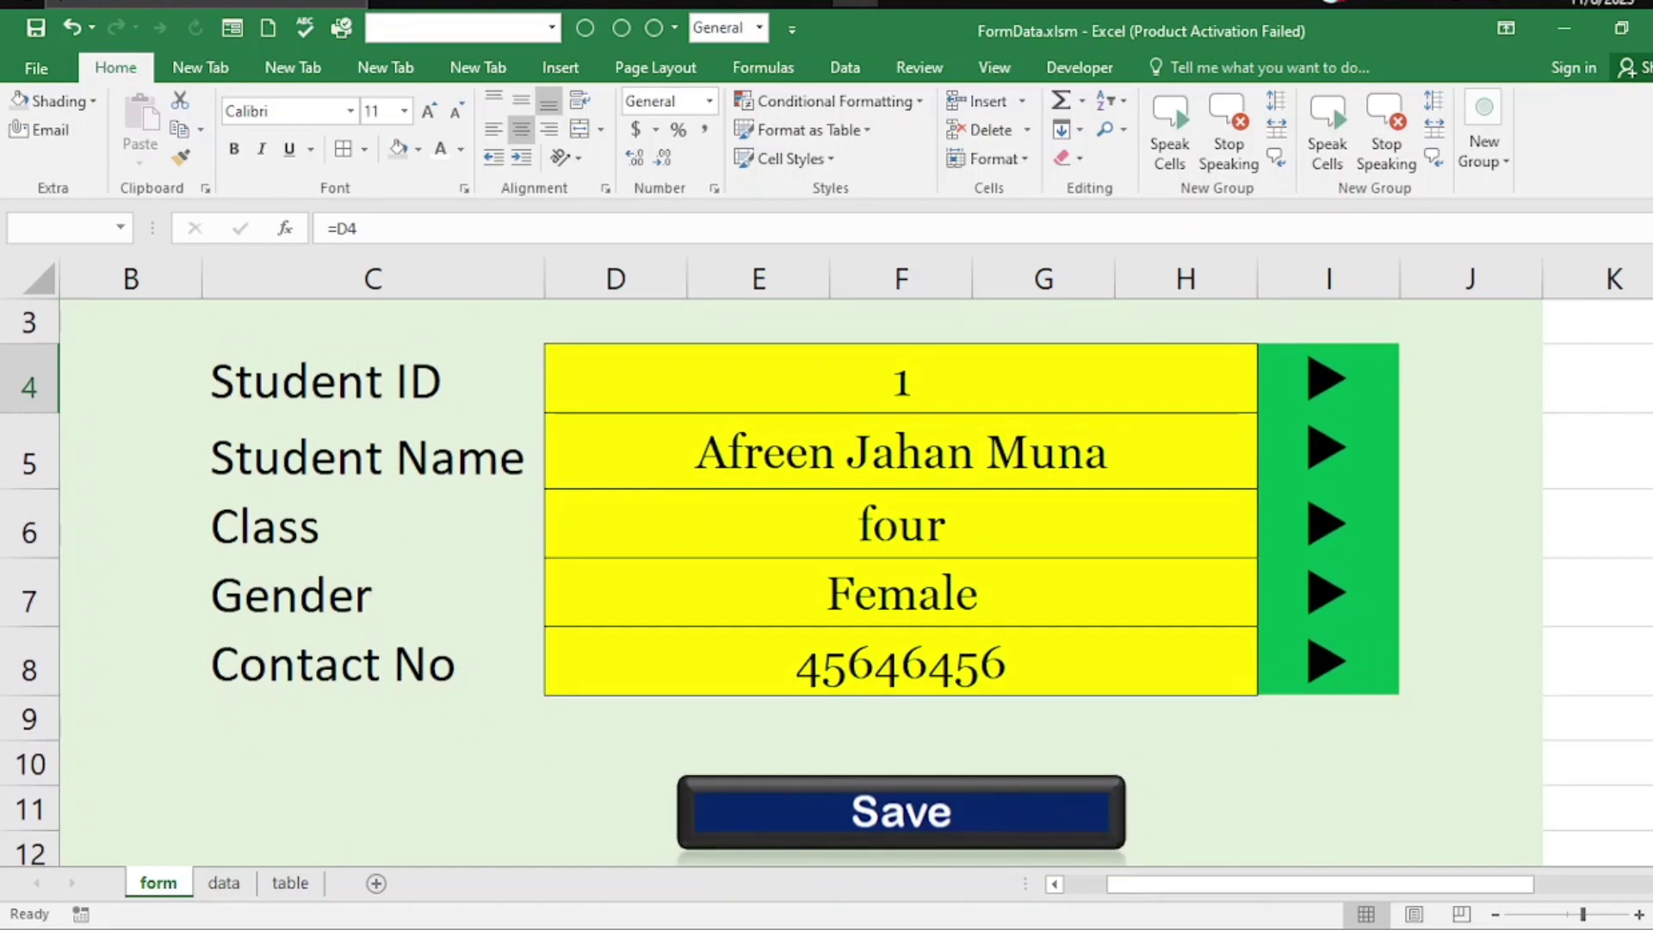
left_click(1026, 836)
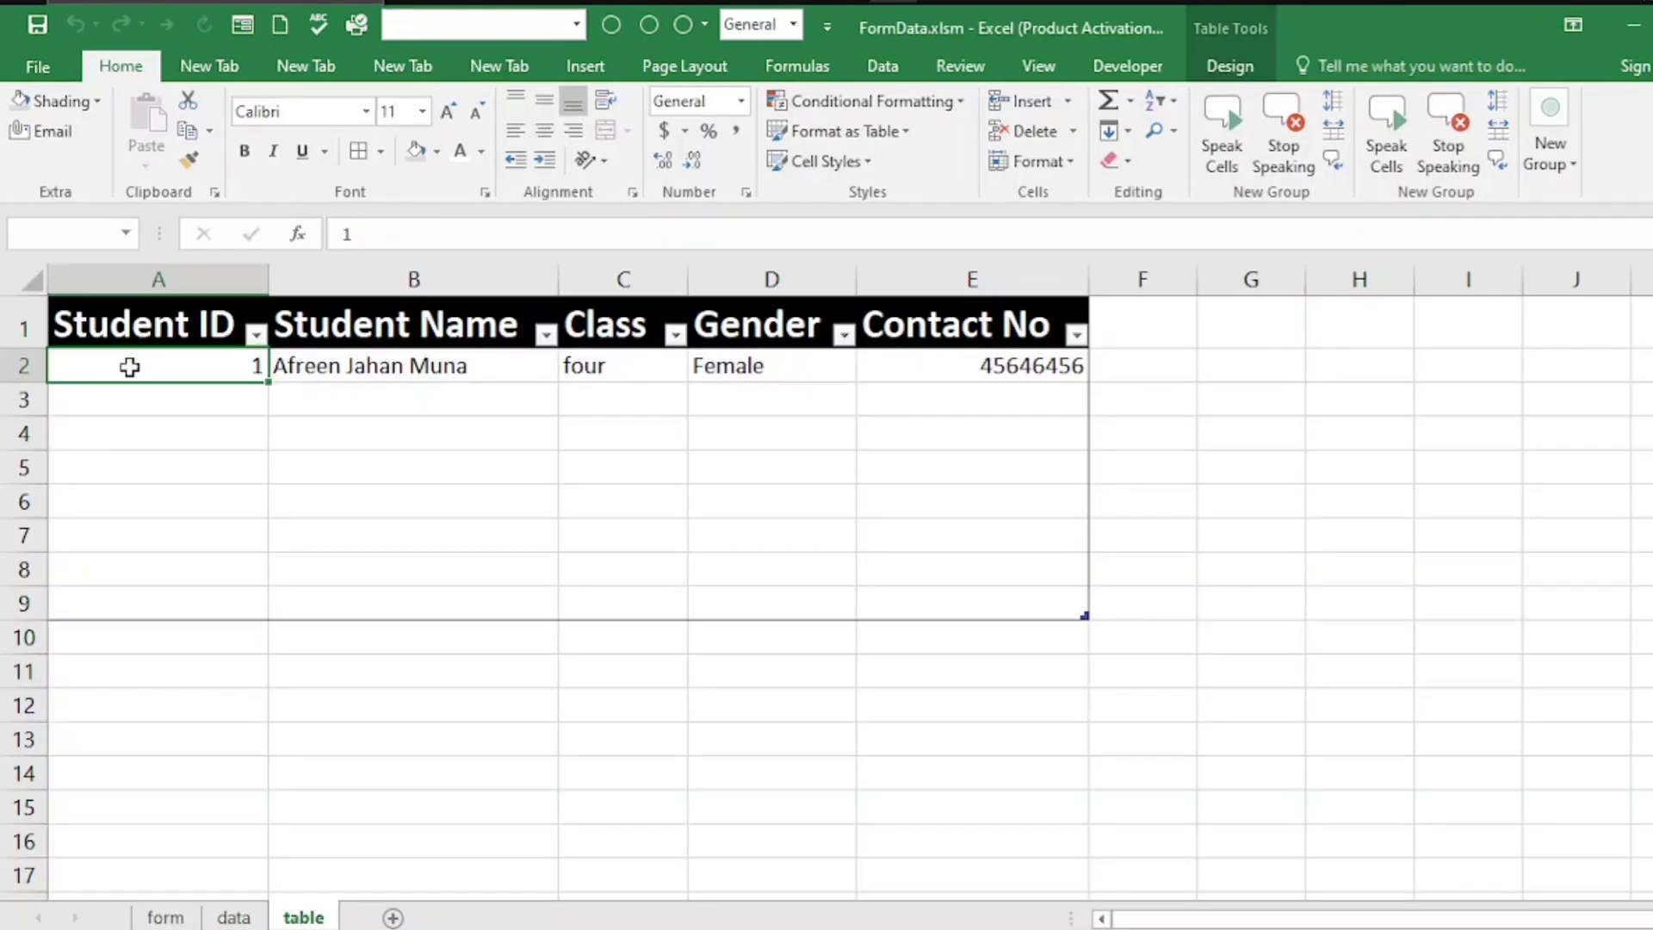
left_click_drag(129, 367, 934, 598)
left_click(546, 133)
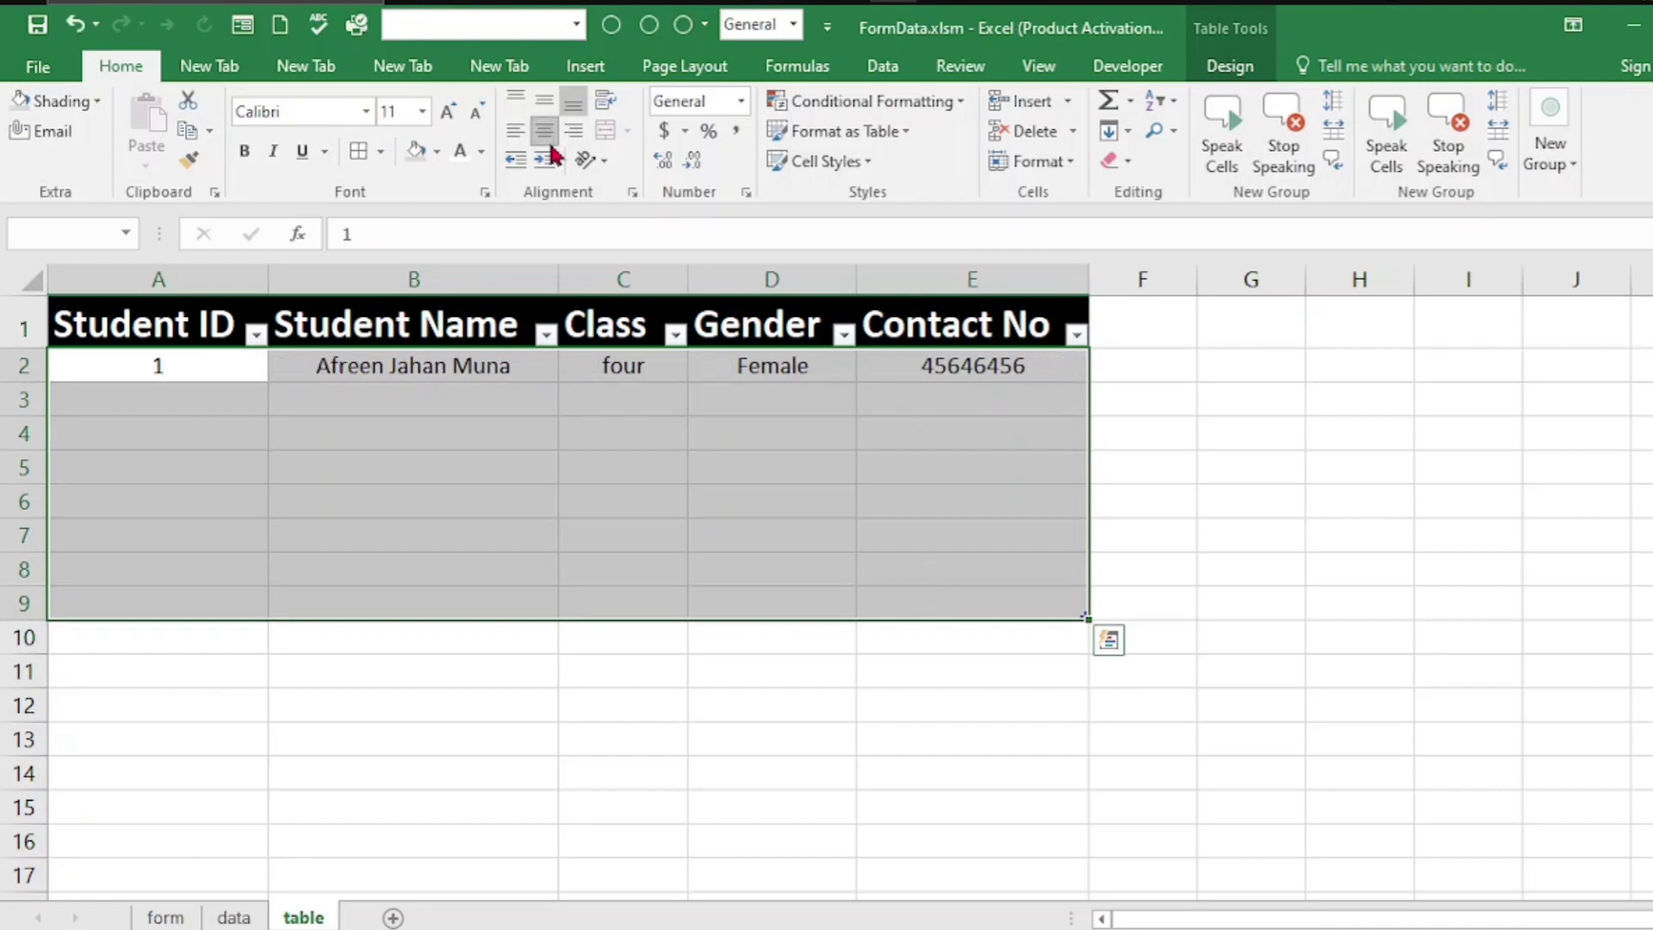
left_click(544, 103)
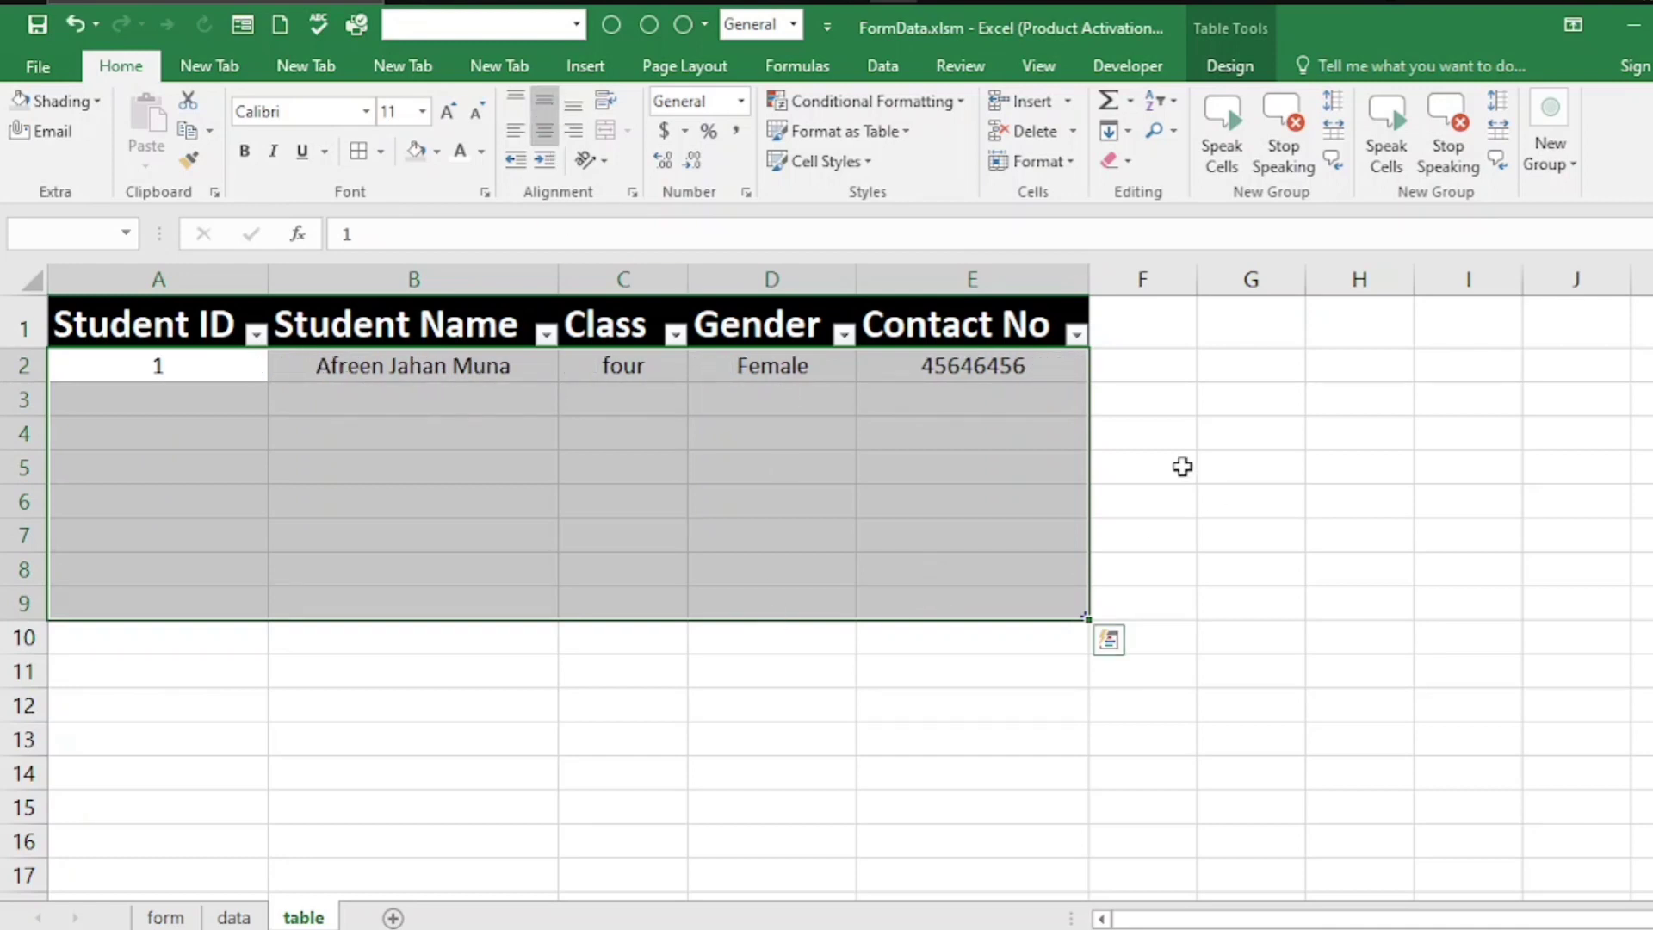
left_click(1183, 466)
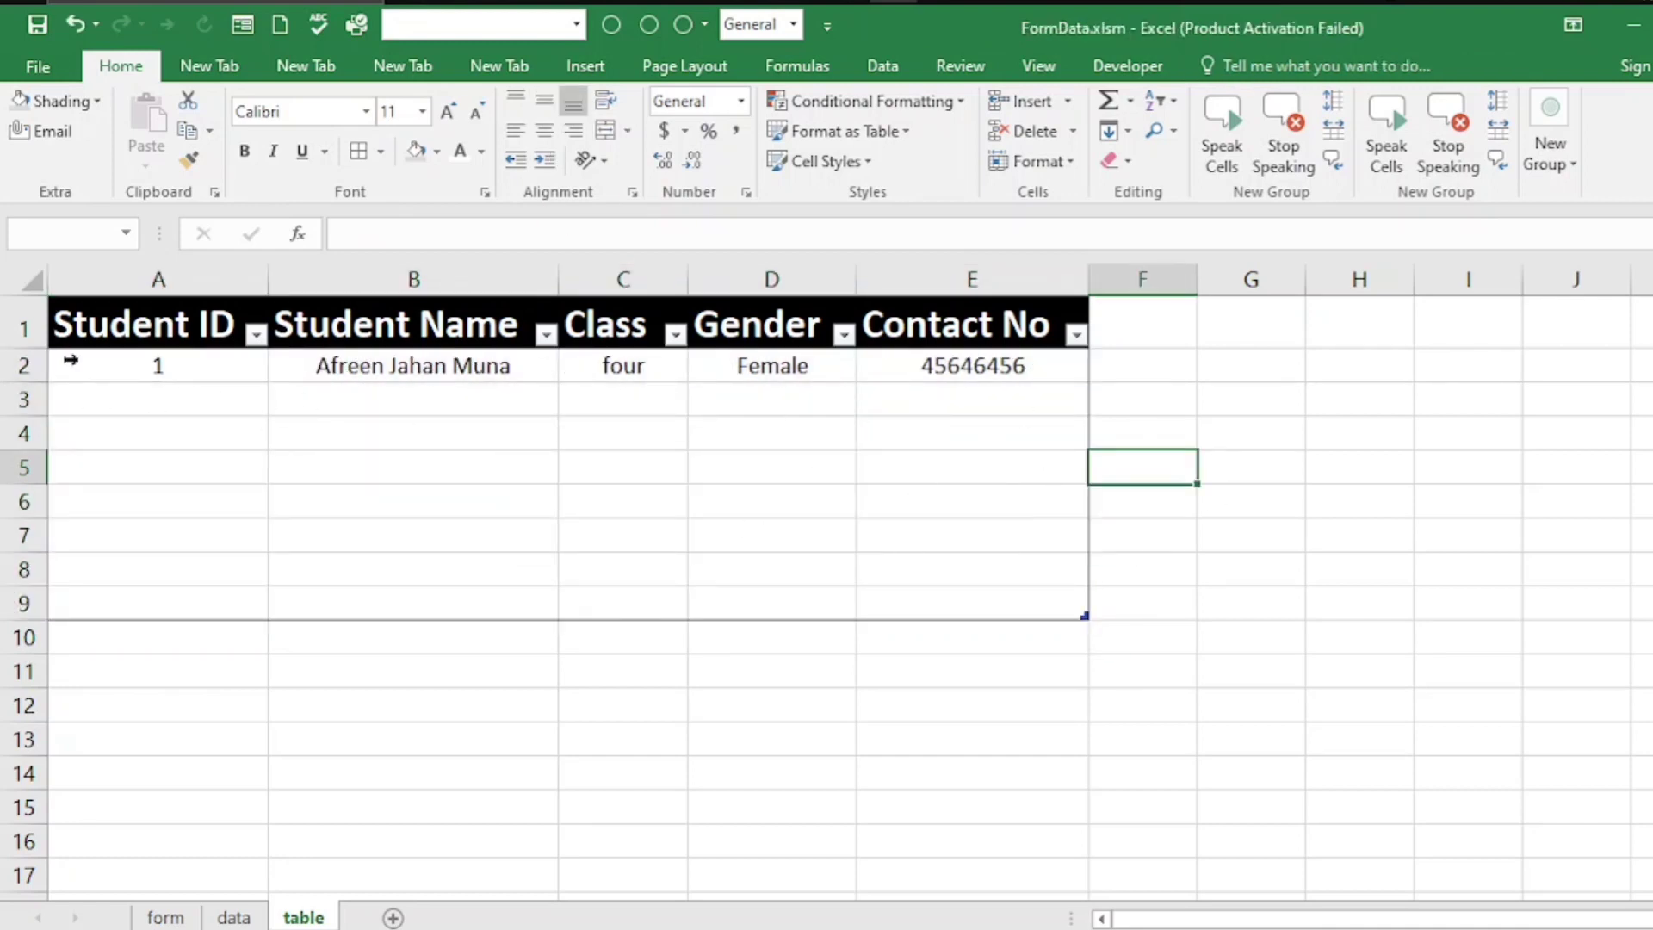
left_click(165, 917)
key("Return")
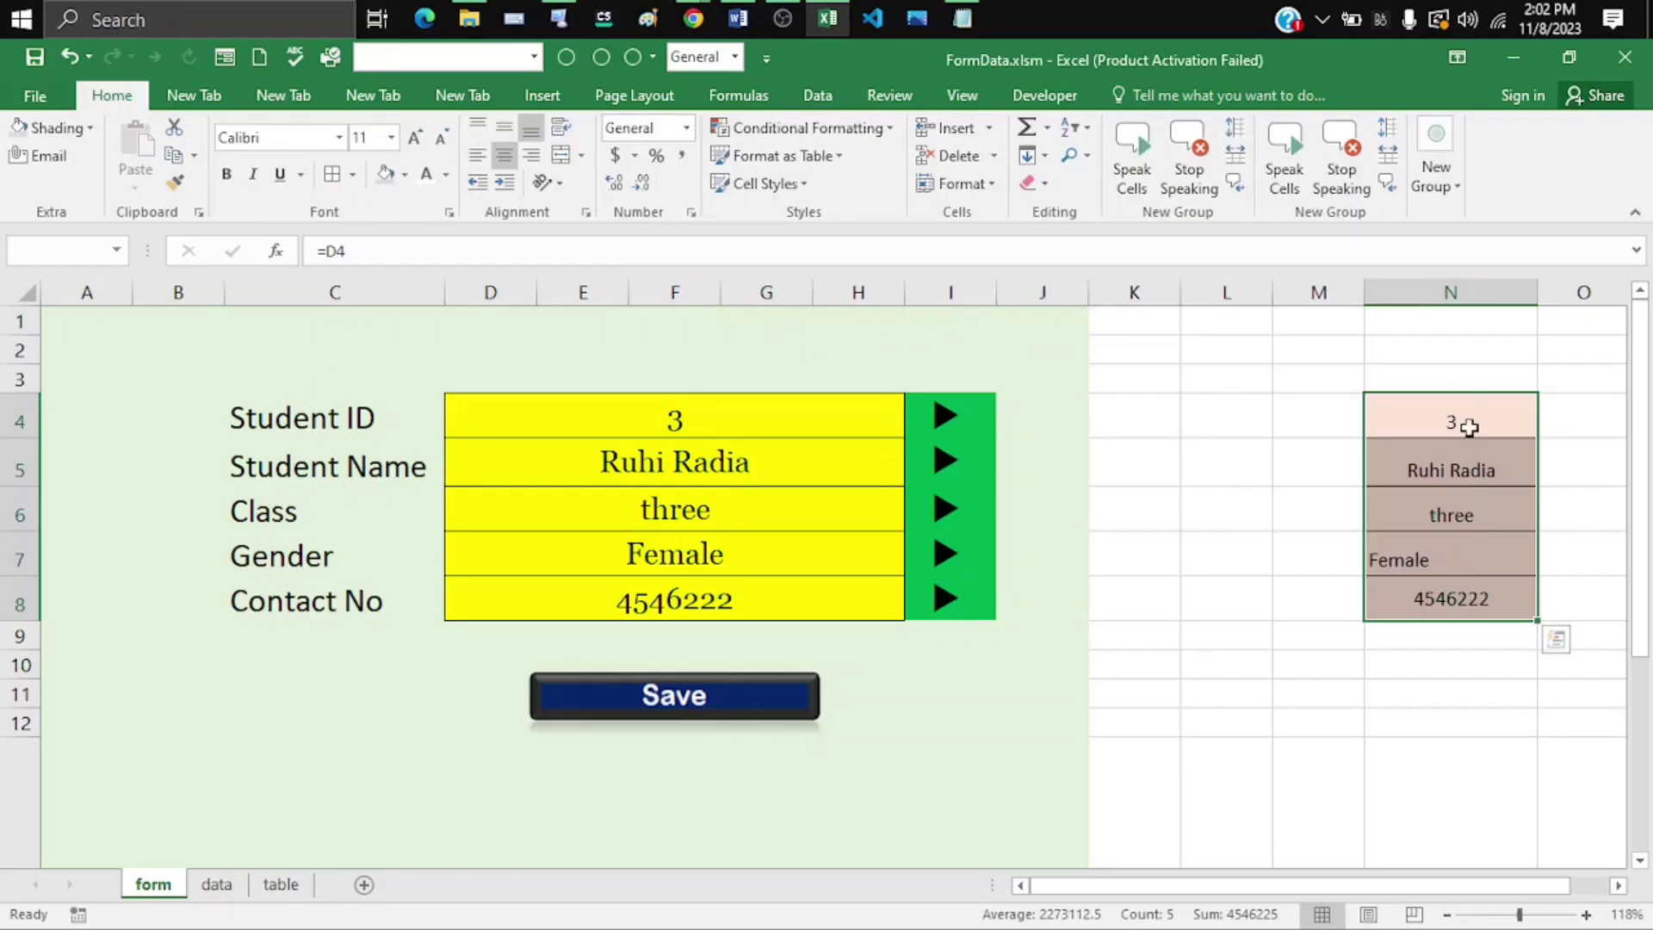
Save the Student ID 3 record, then sort table range A2:E10 smallest to largest.
left_click(1459, 421)
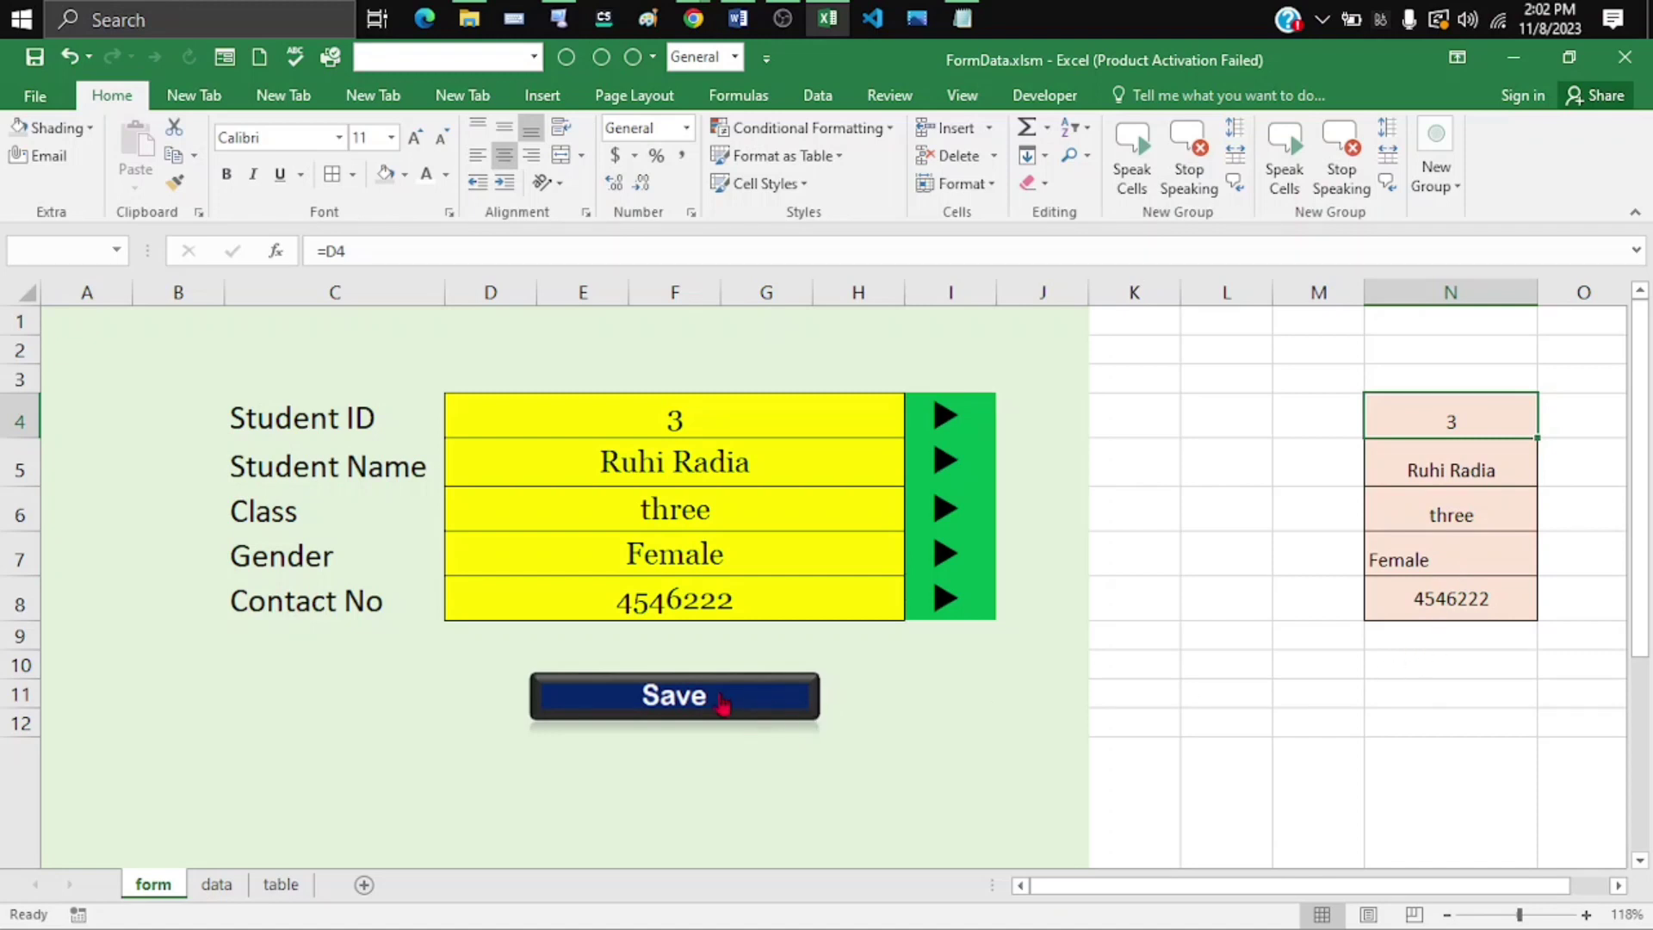
left_click(722, 702)
left_click_drag(155, 366, 1033, 502)
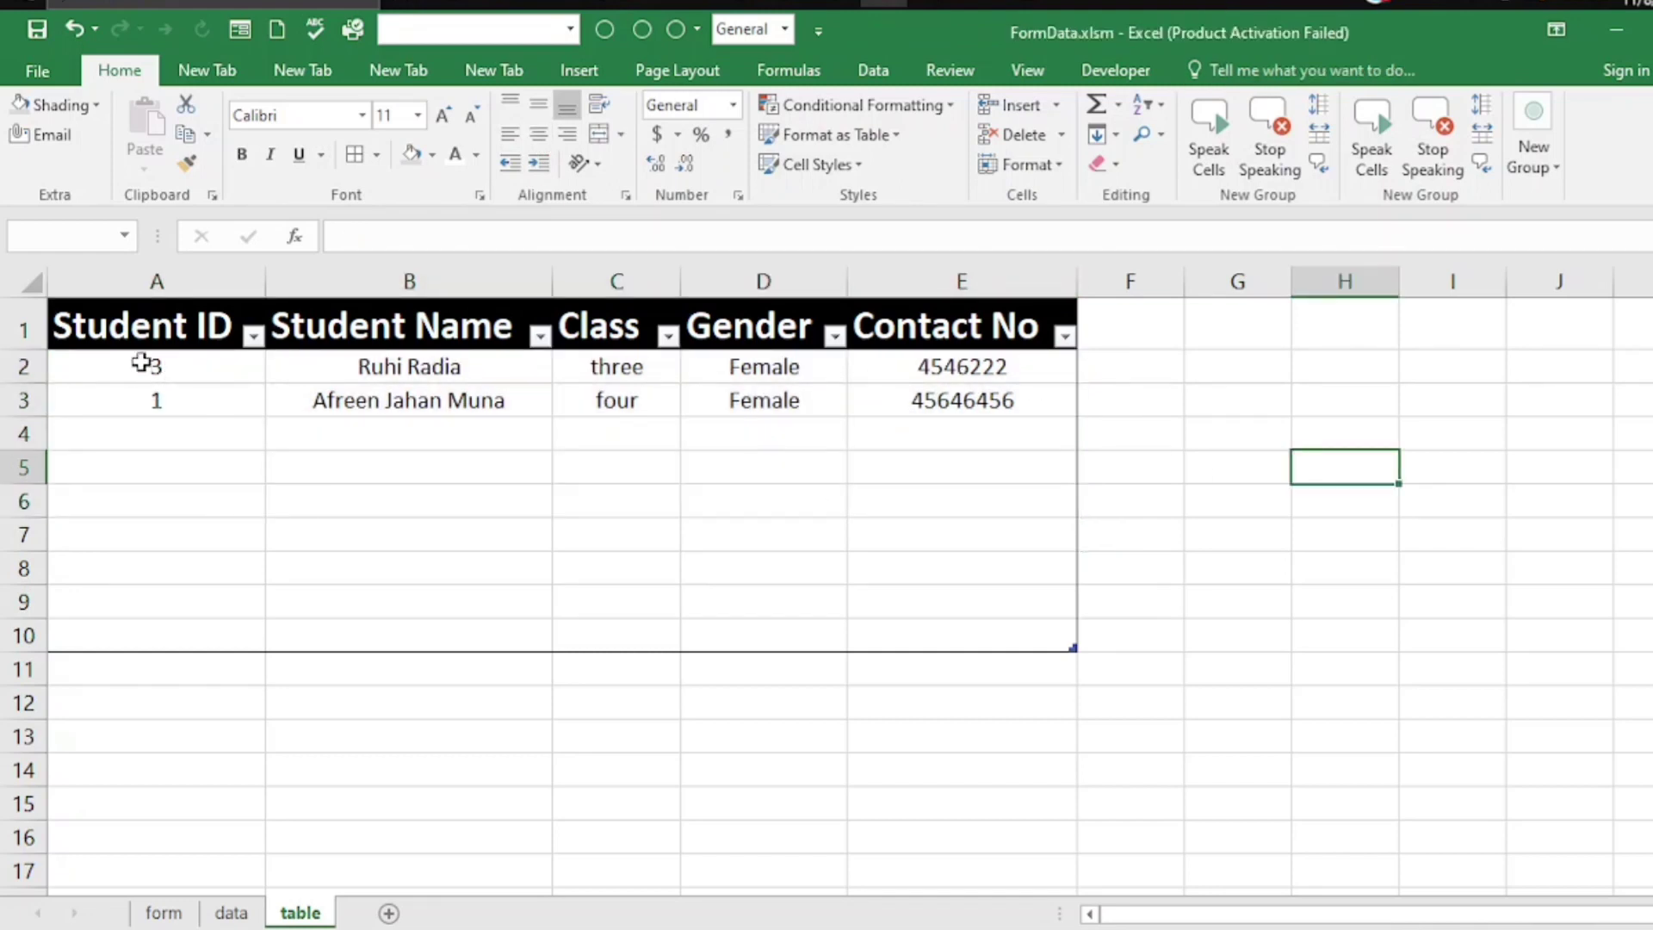
left_click_drag(142, 366, 978, 634)
left_click(1168, 101)
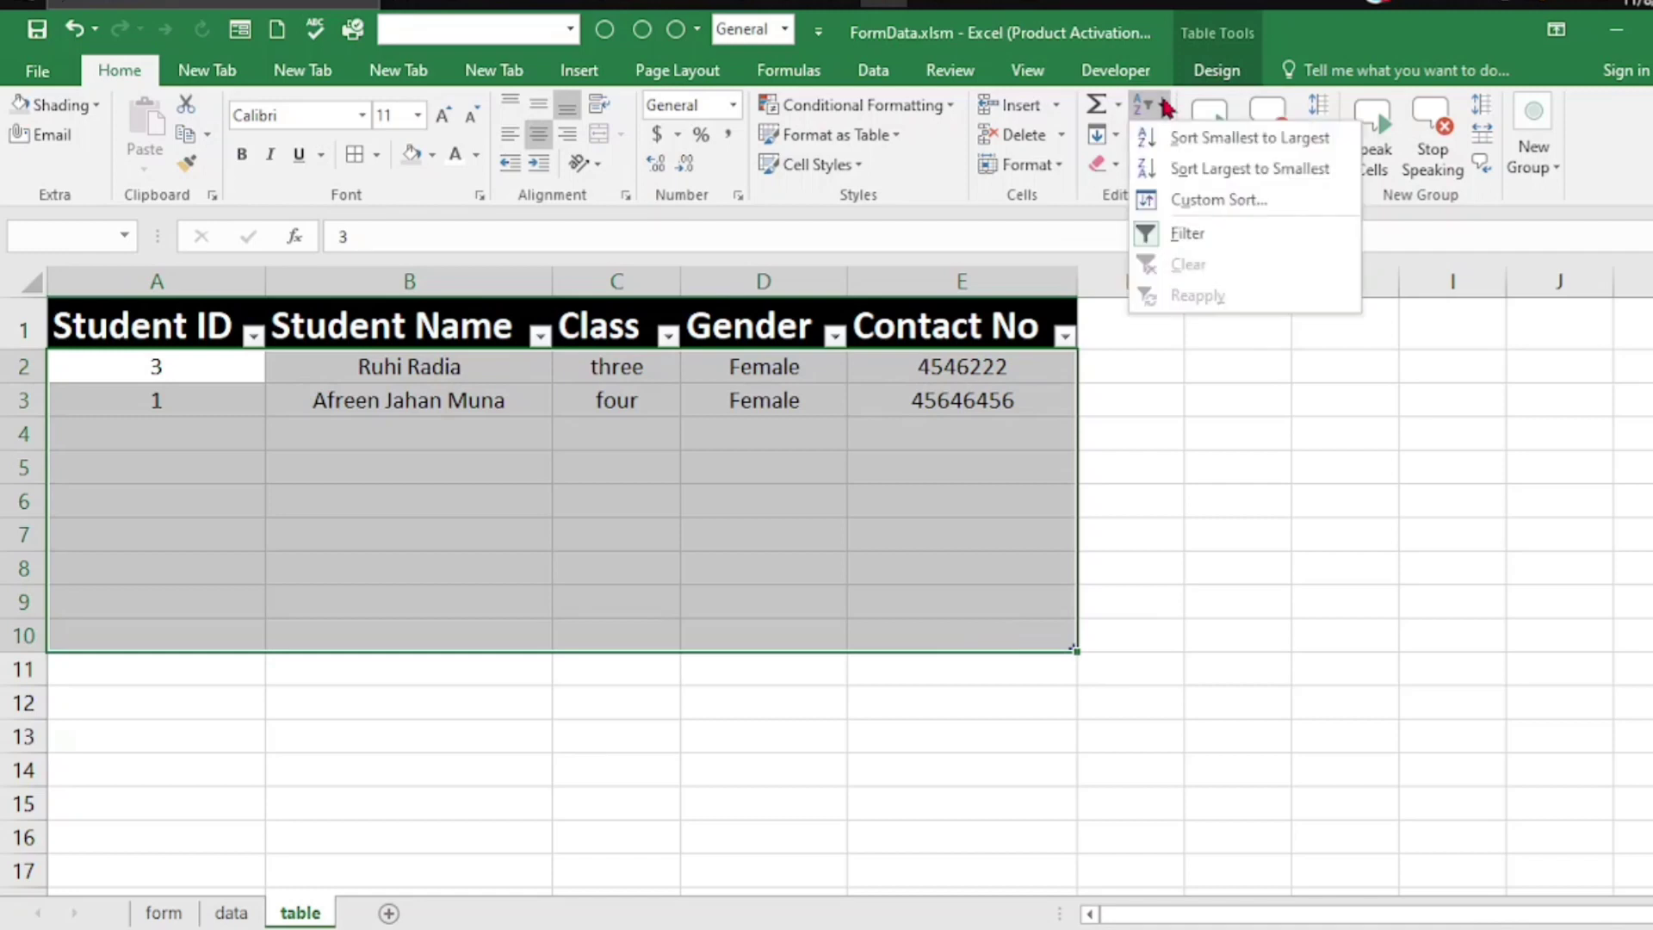
left_click(1178, 148)
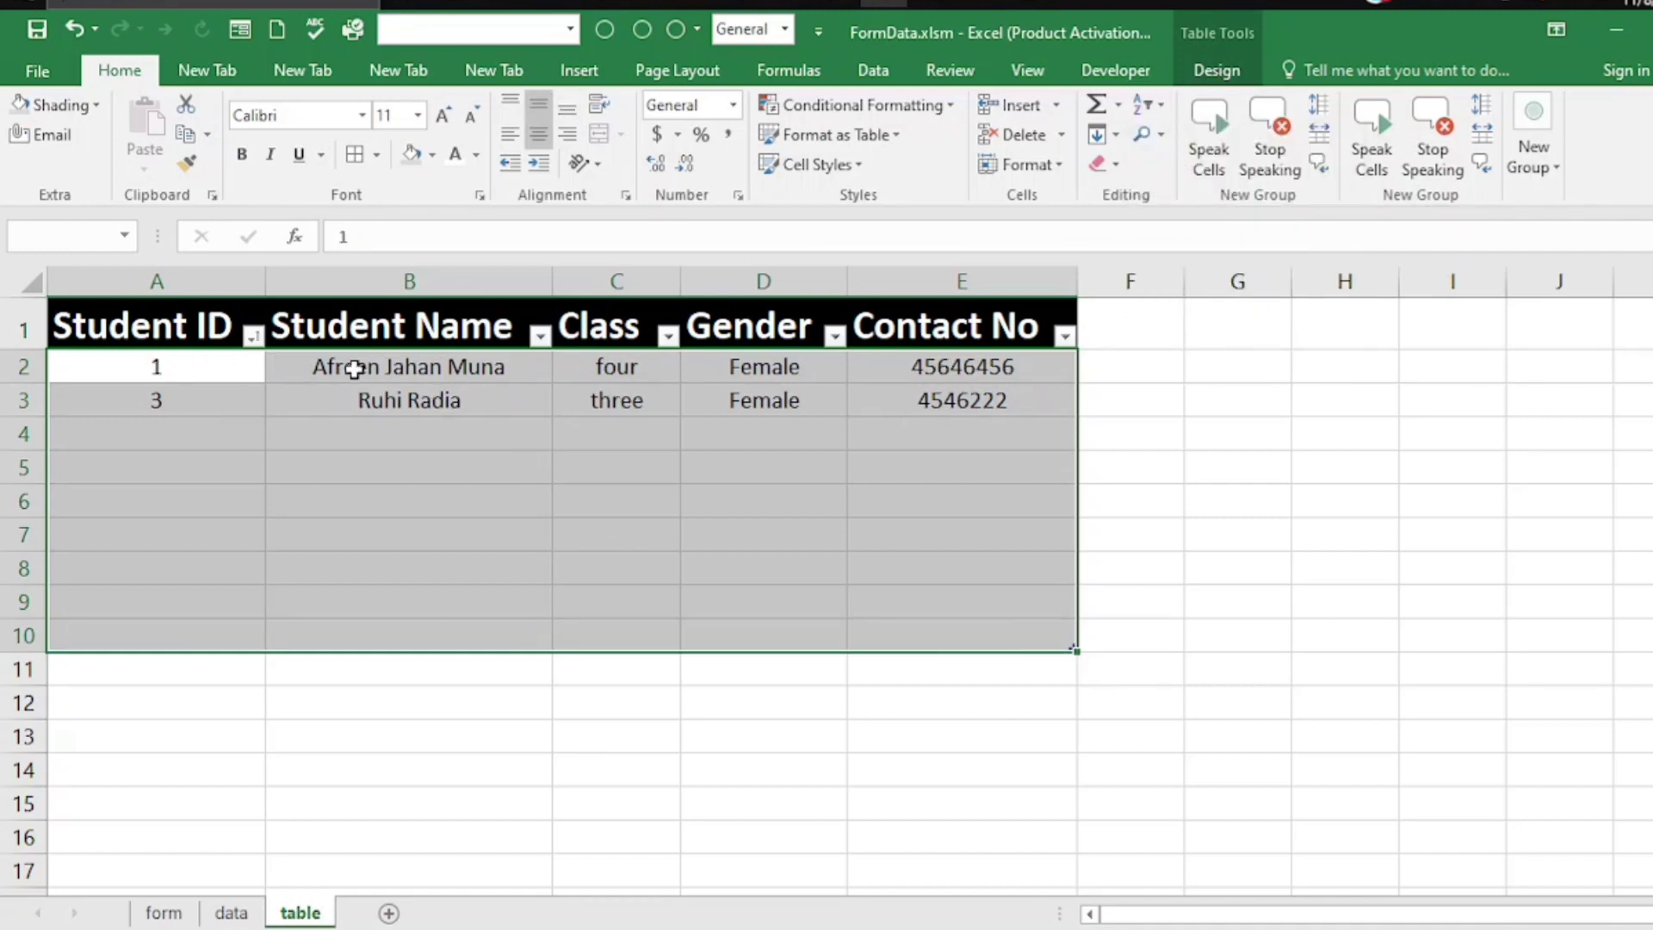
left_click(353, 368)
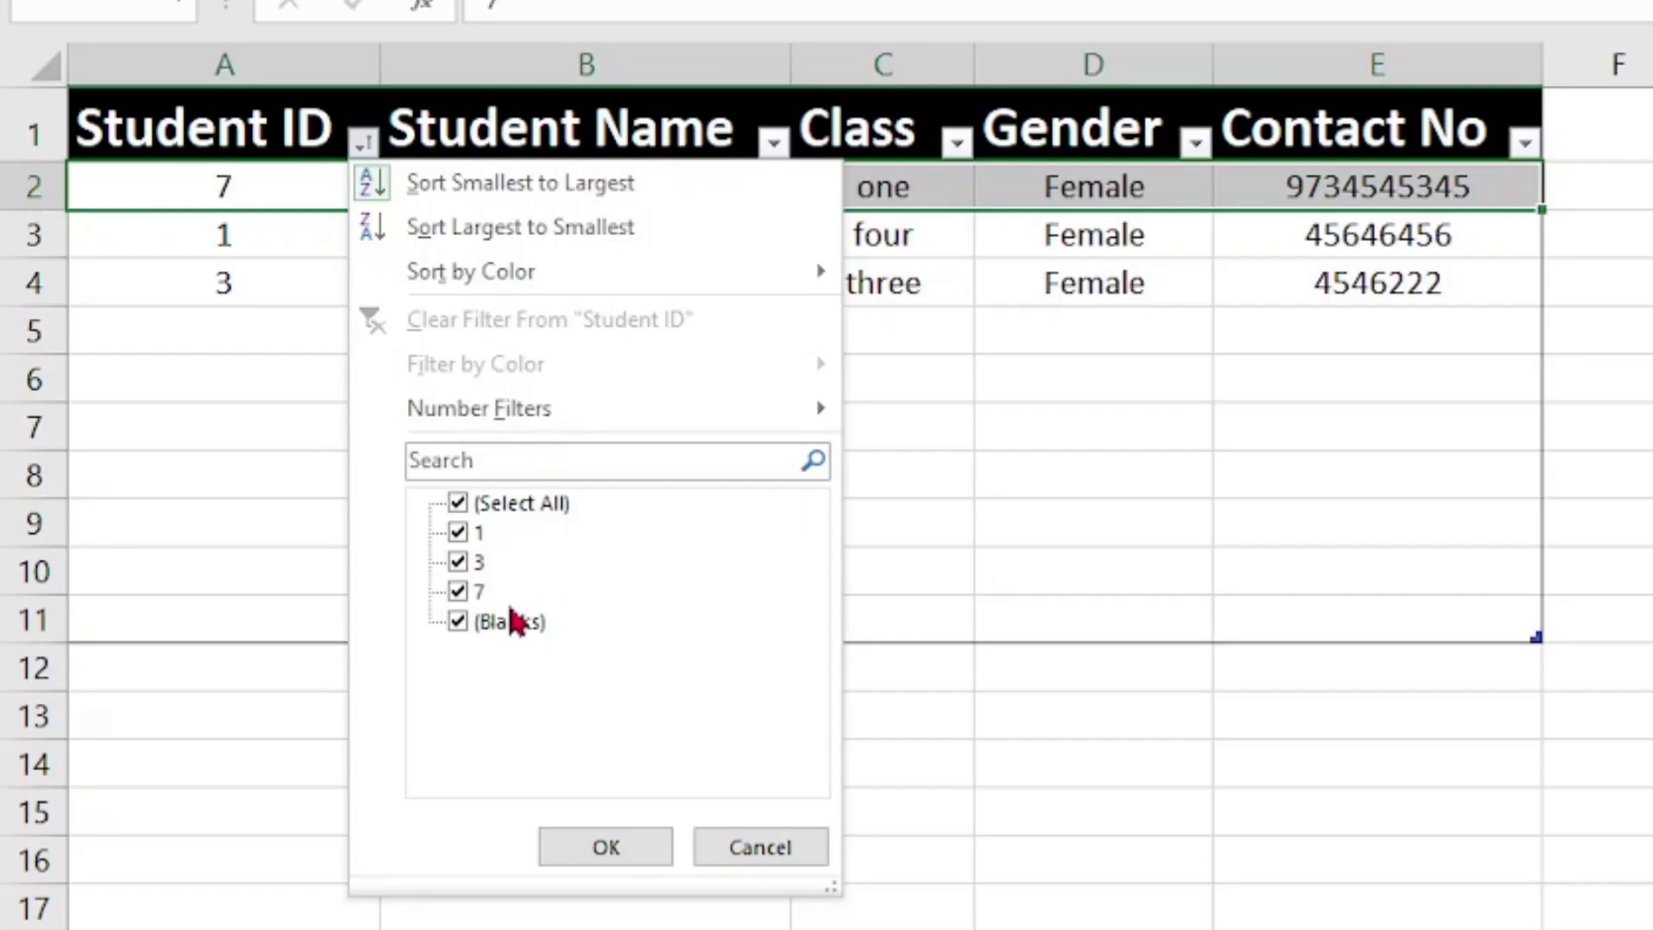
Save the Student ID 7 record, filter out (Blanks), and sort Student ID ascending.
left_click(514, 621)
left_click(622, 848)
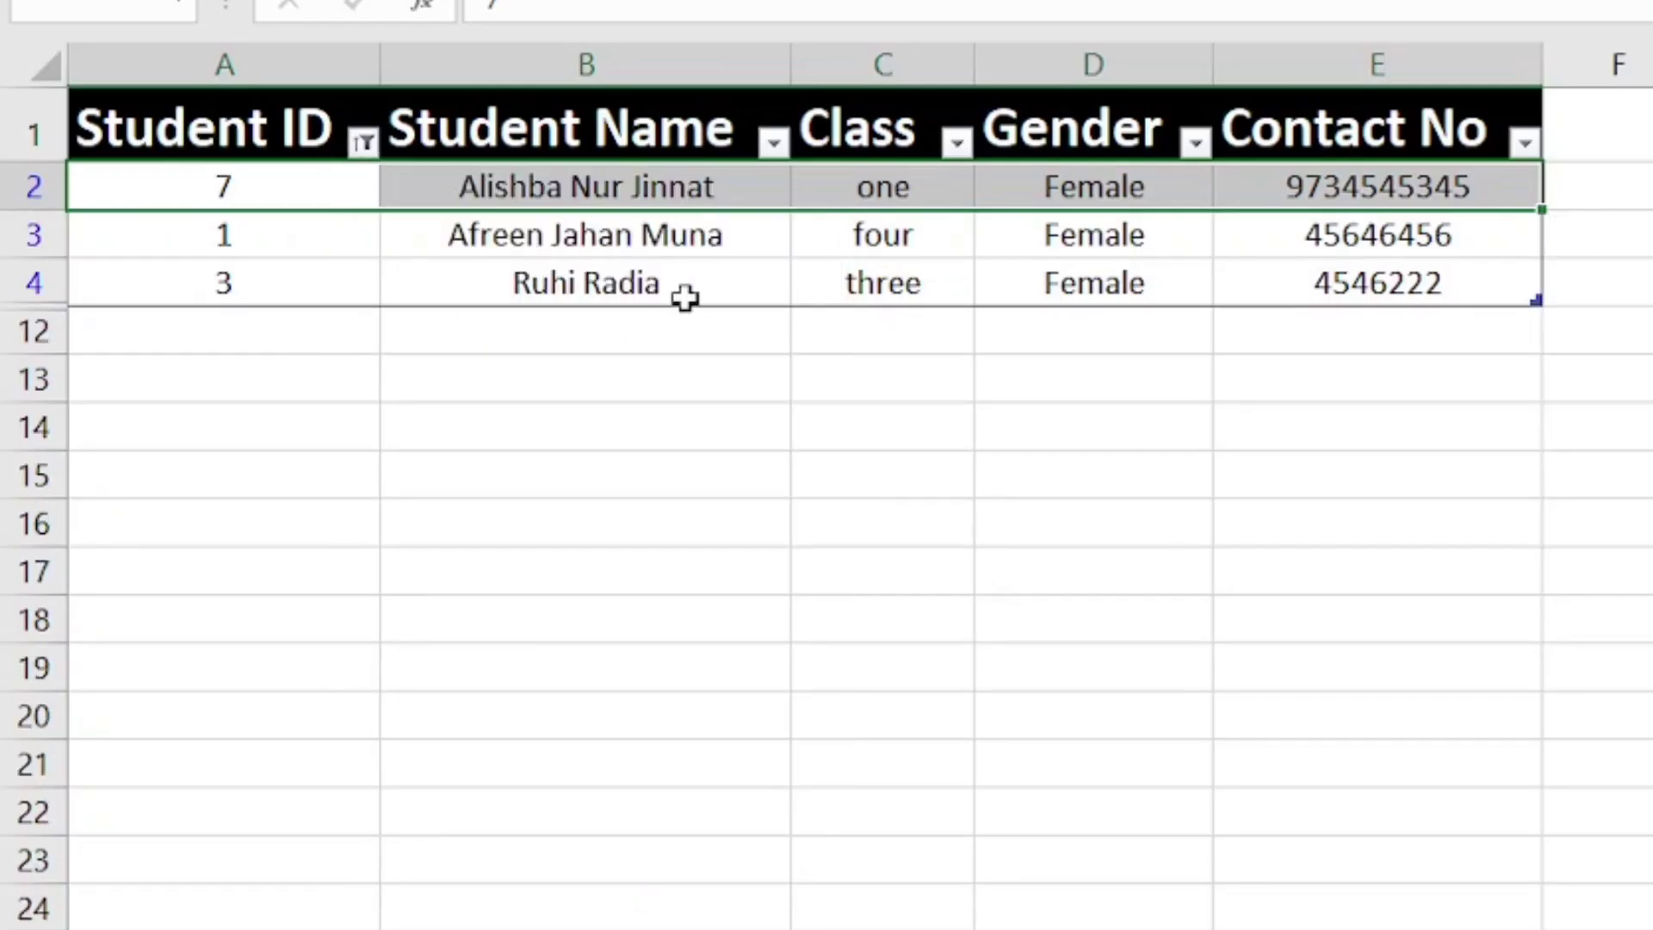
left_click(362, 142)
left_click(479, 184)
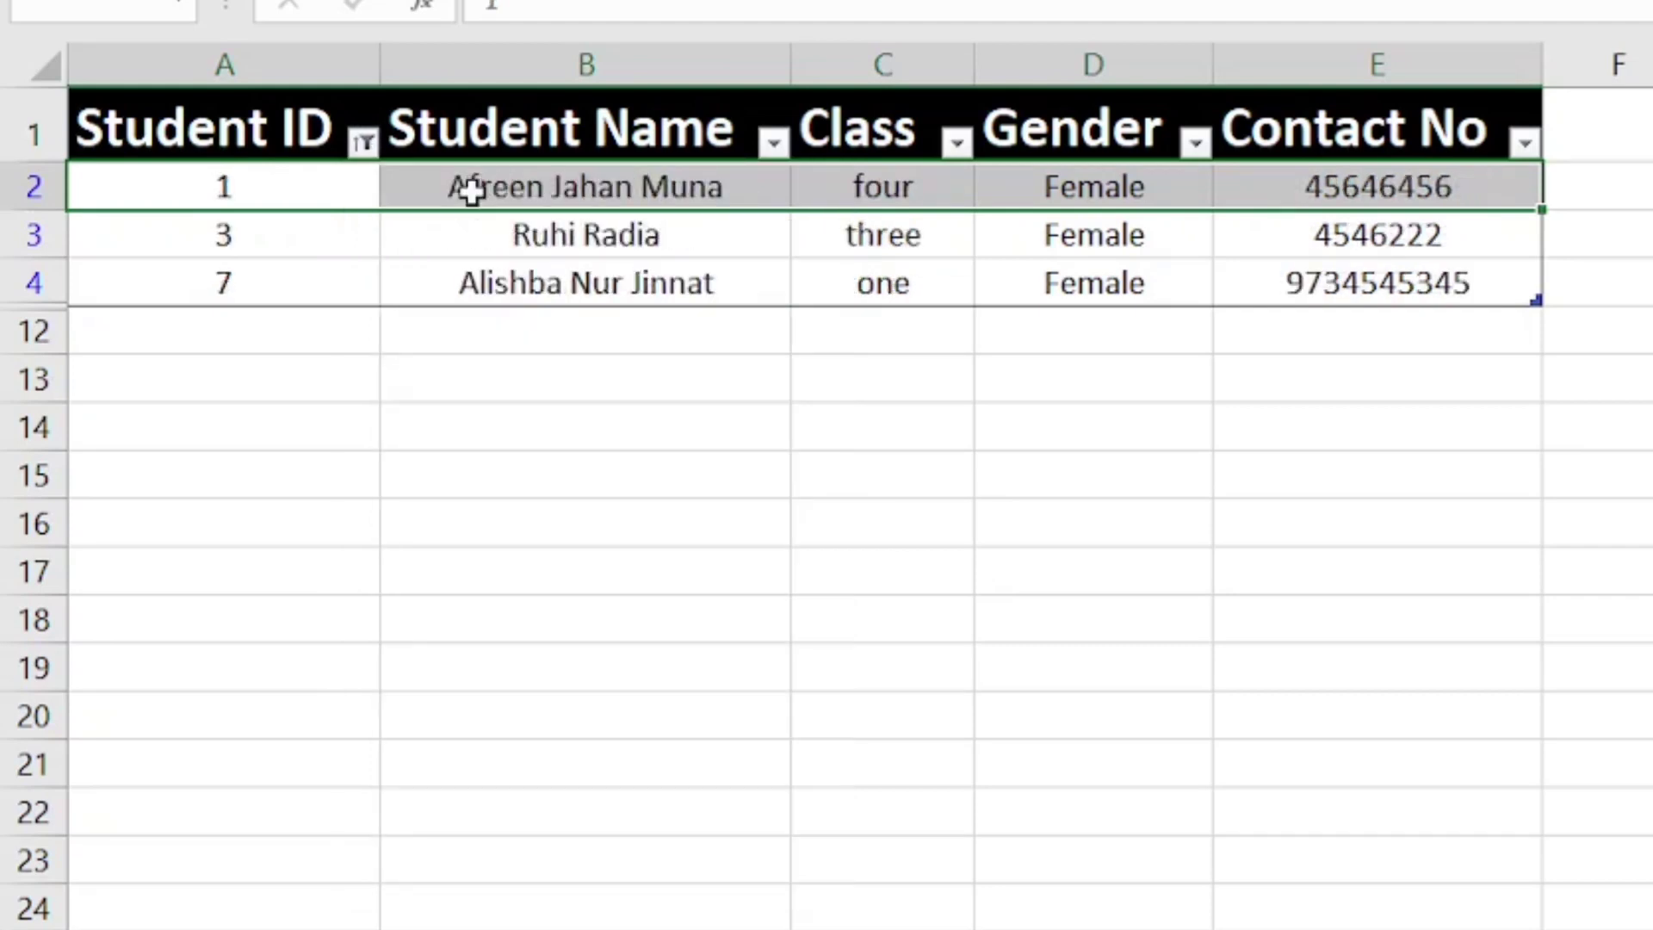